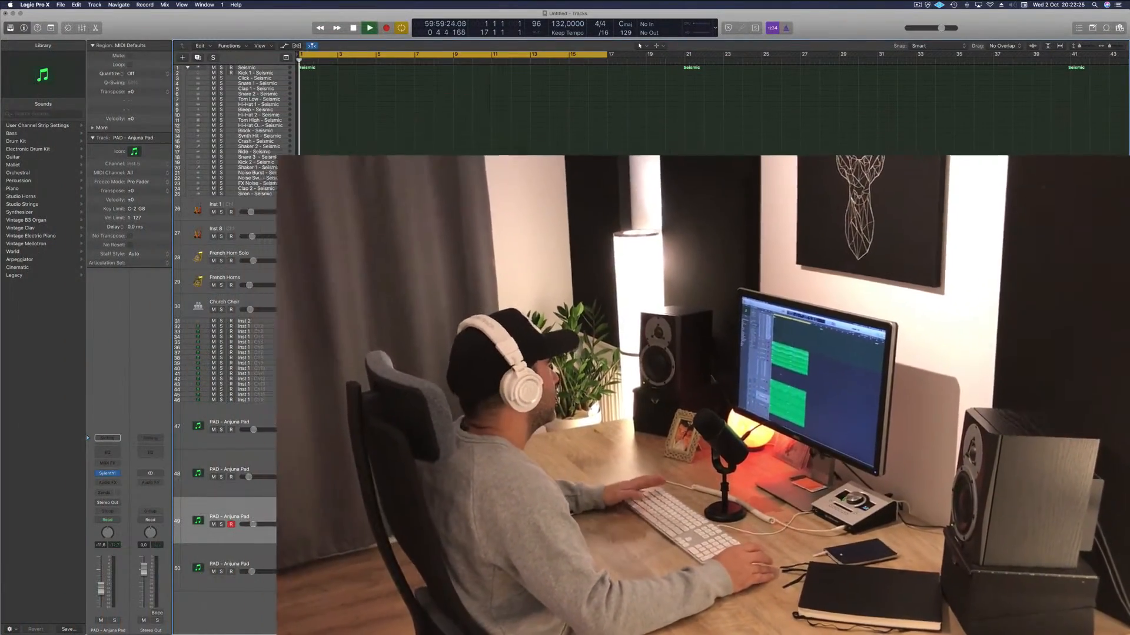
Play the arrangement and move the Inst 1 and Inst 8 string tracks below the Church Choir track.
key(space)
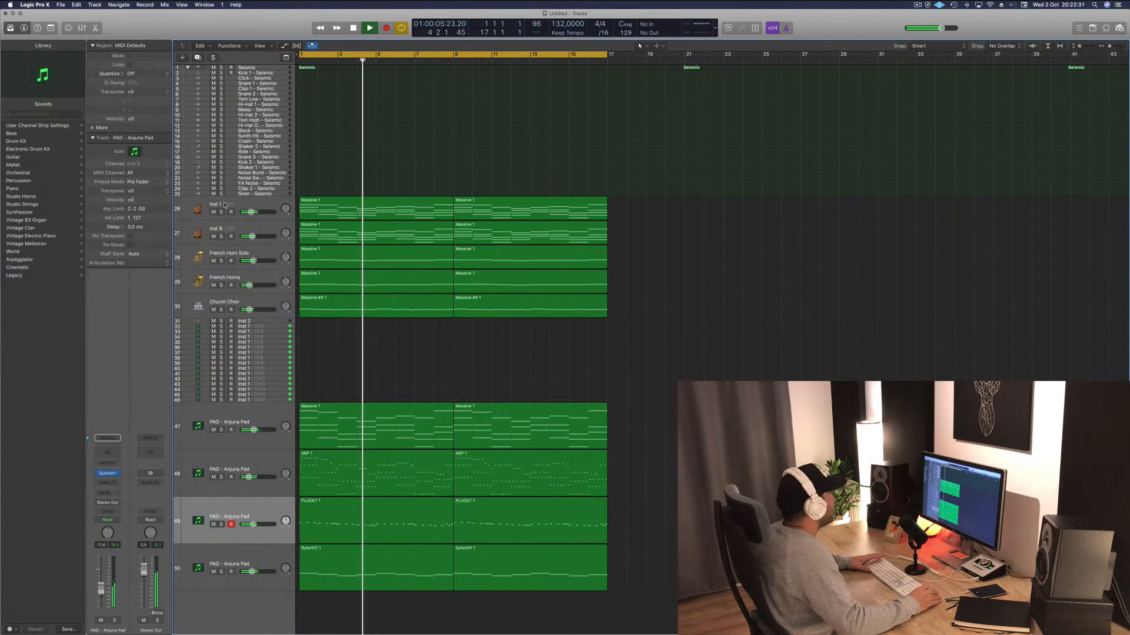
click(262, 201)
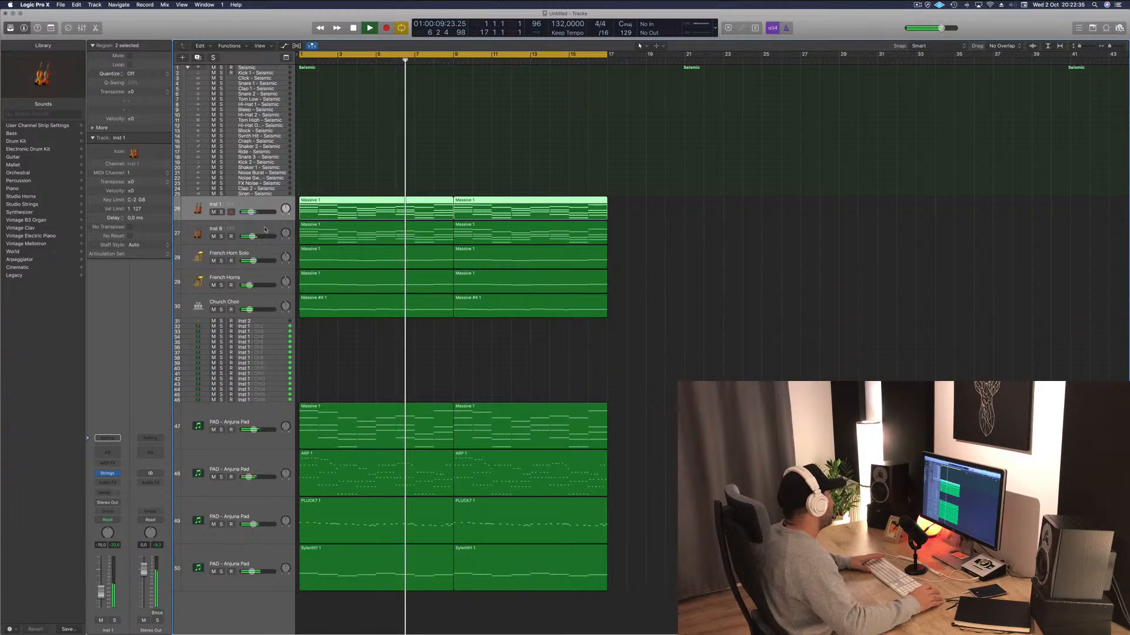
click(265, 229)
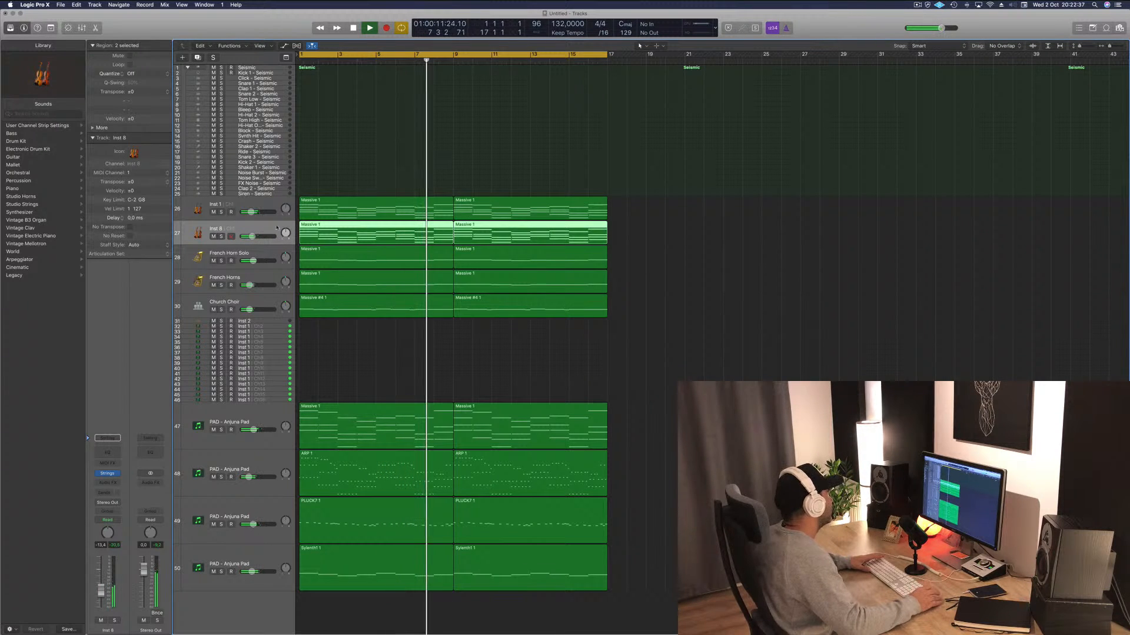
click(273, 254)
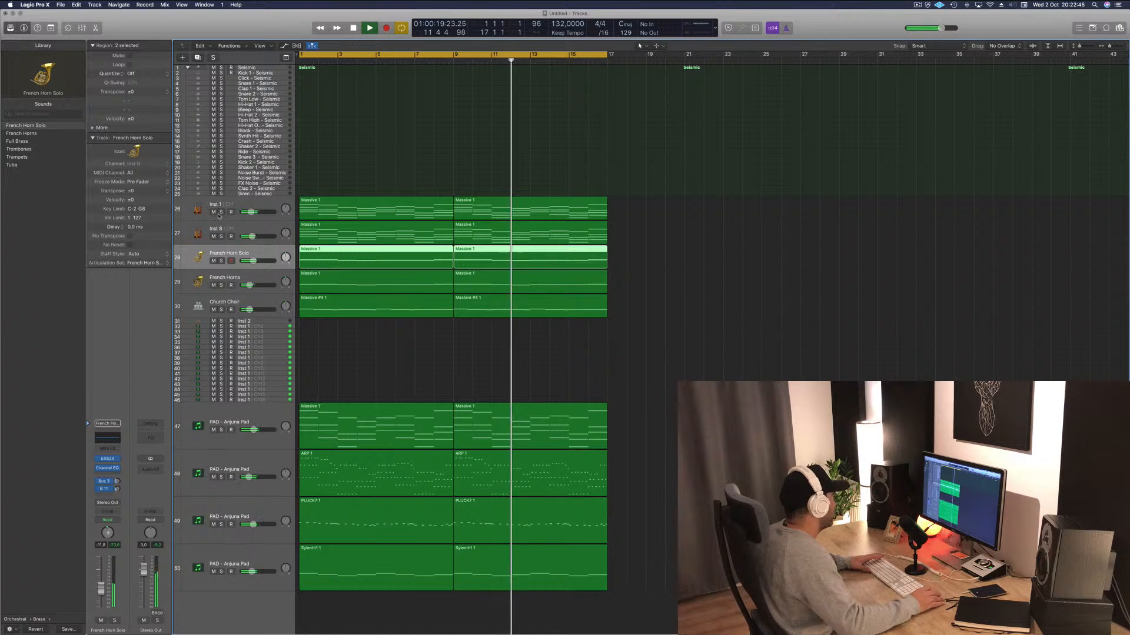
drag(272, 211, 268, 294)
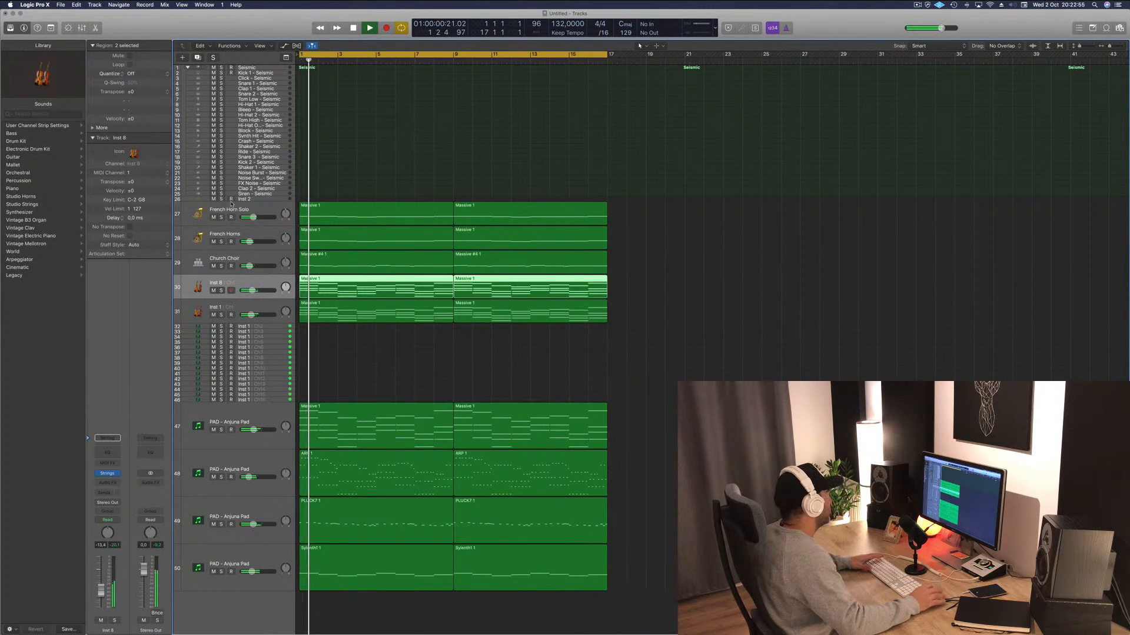
Audition the French Horns and French Horn Solo tracks by soloing them during playback, and return to the full mix.
click(222, 242)
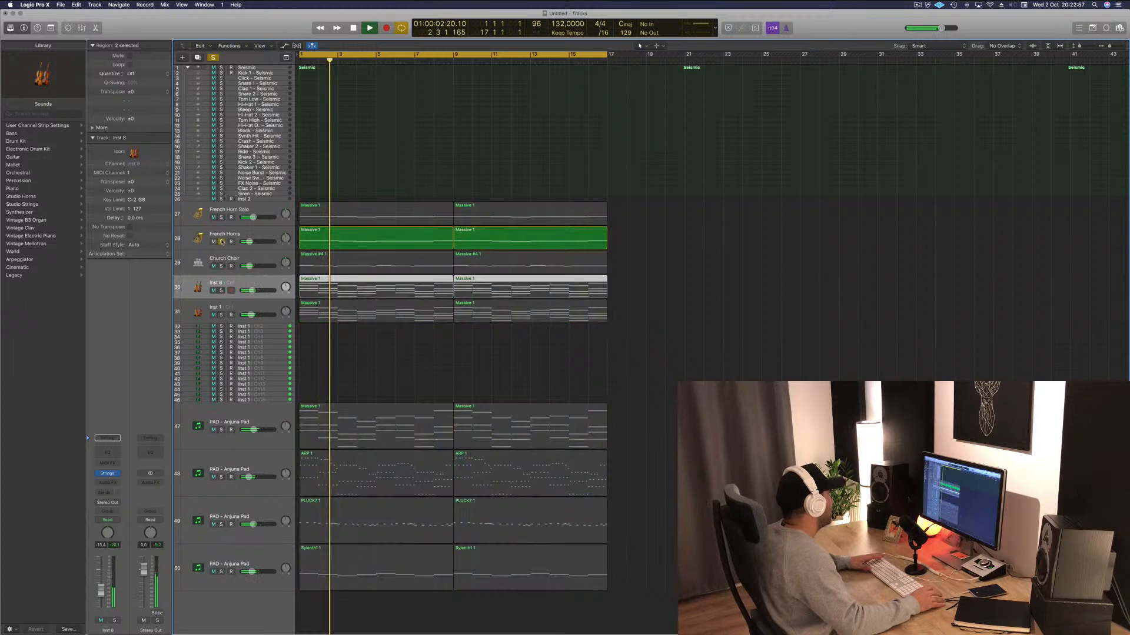
click(222, 218)
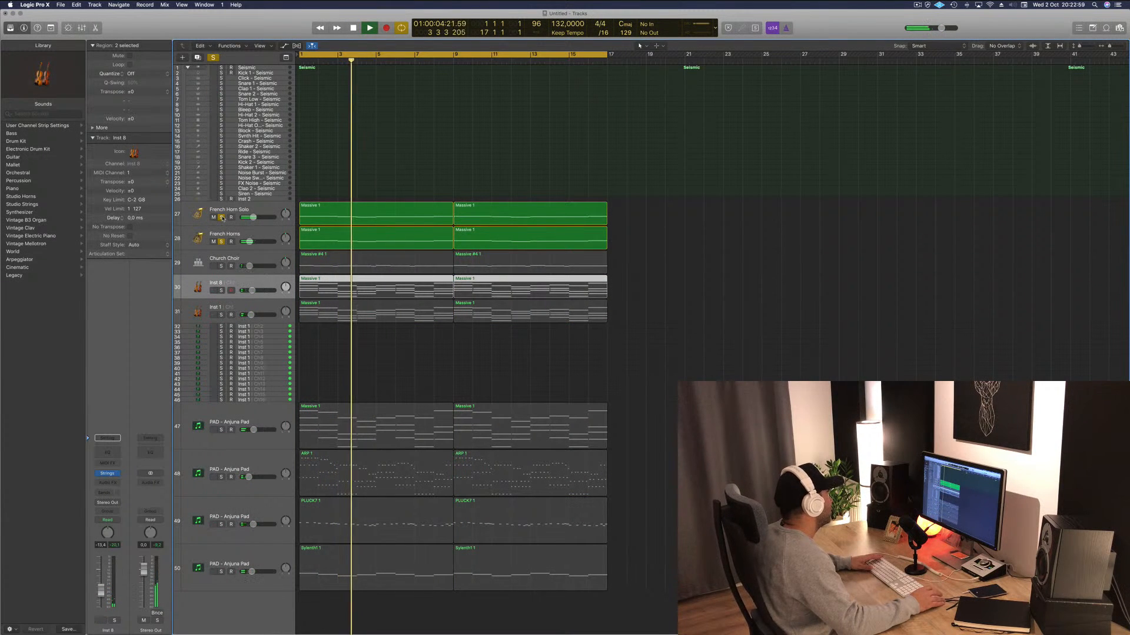
click(222, 217)
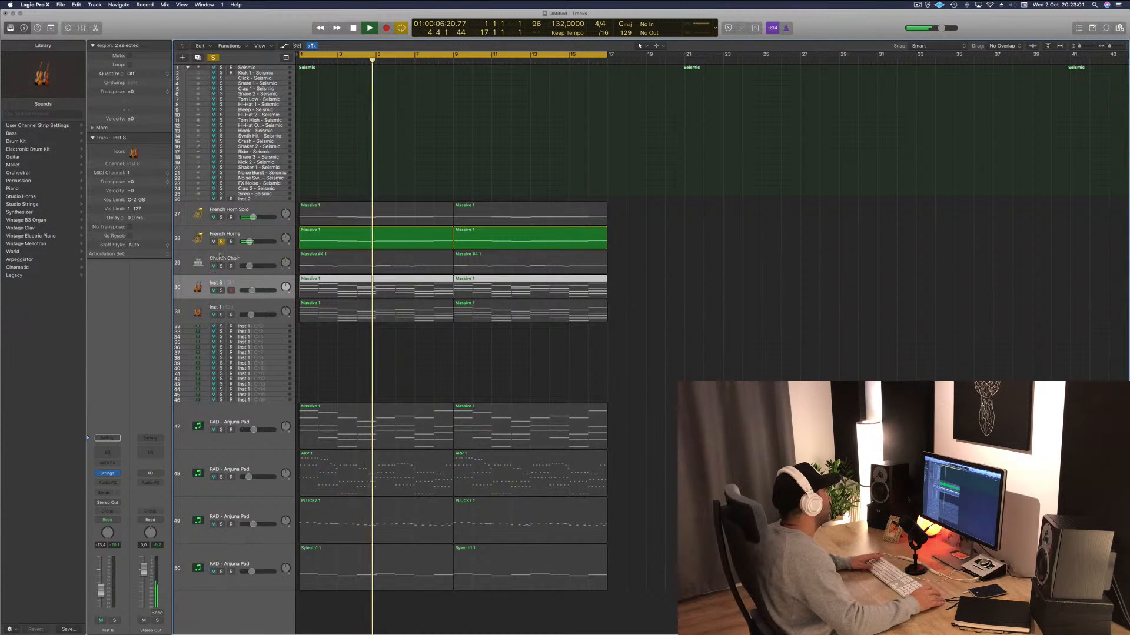
click(222, 241)
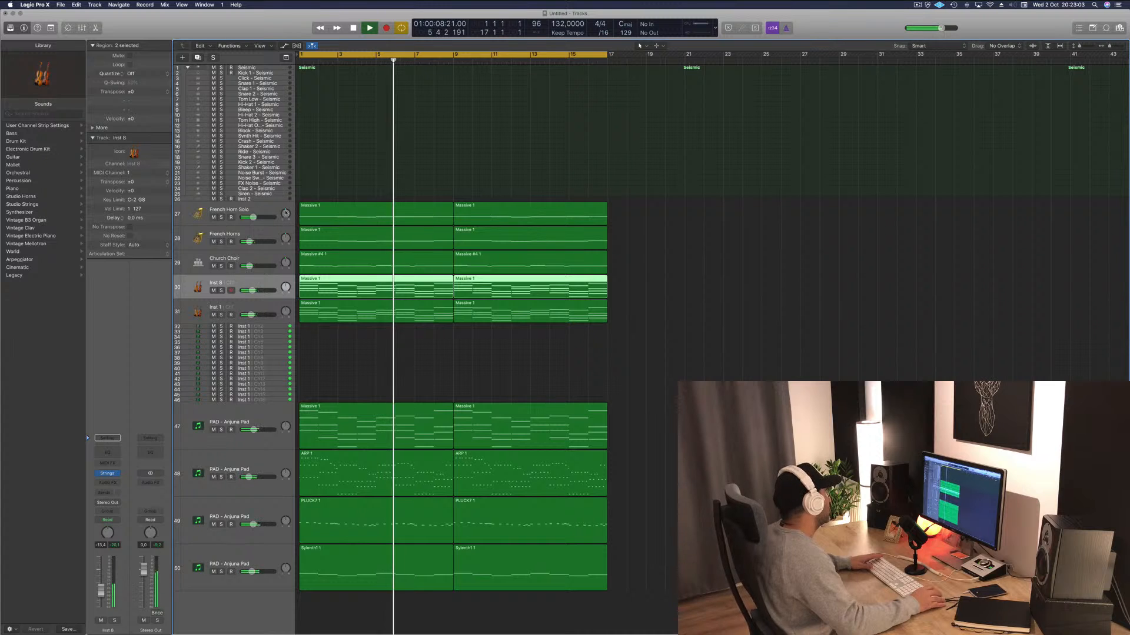
Audition the four PAD - Anjuna Pad tracks by soloing each in turn, and set the Sylenth1 pad track's volume to -12.0 dB.
click(222, 431)
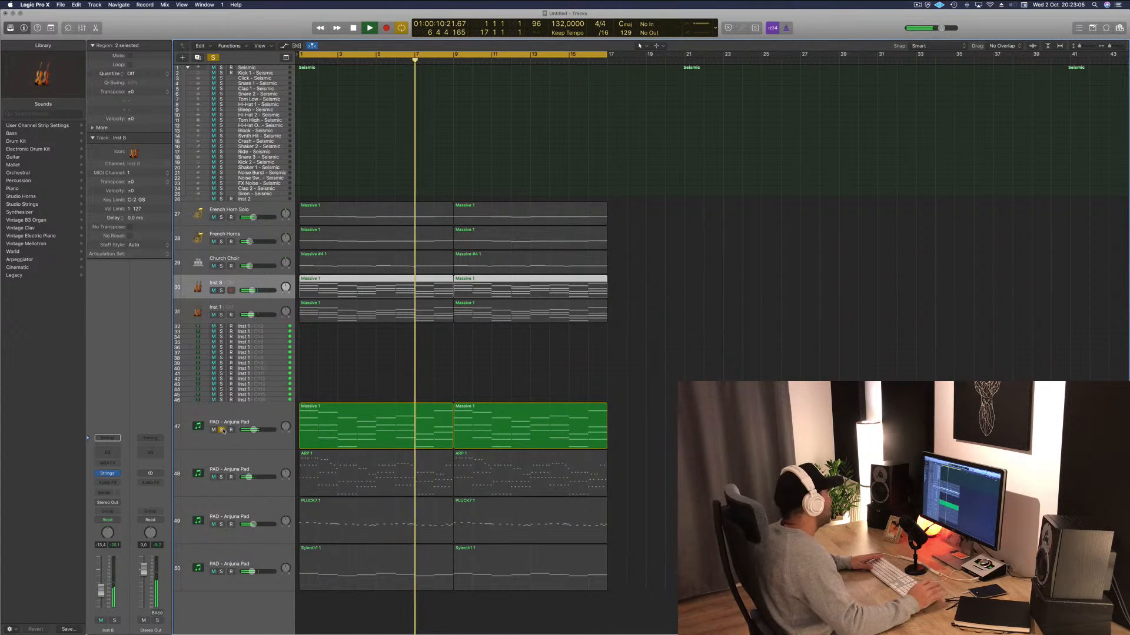
click(221, 430)
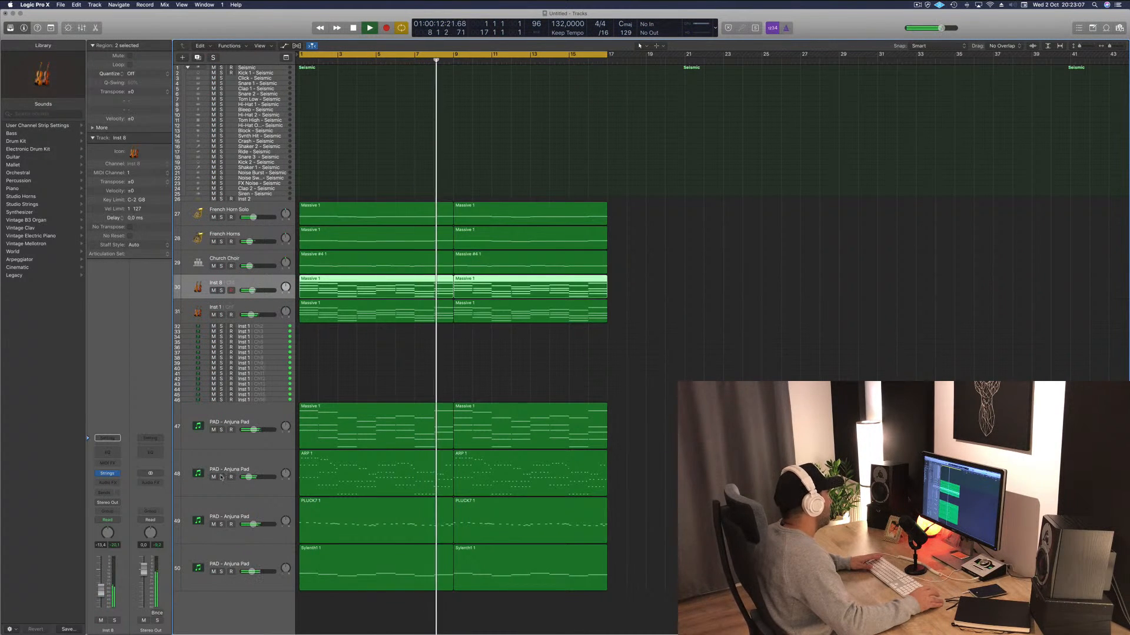
click(221, 477)
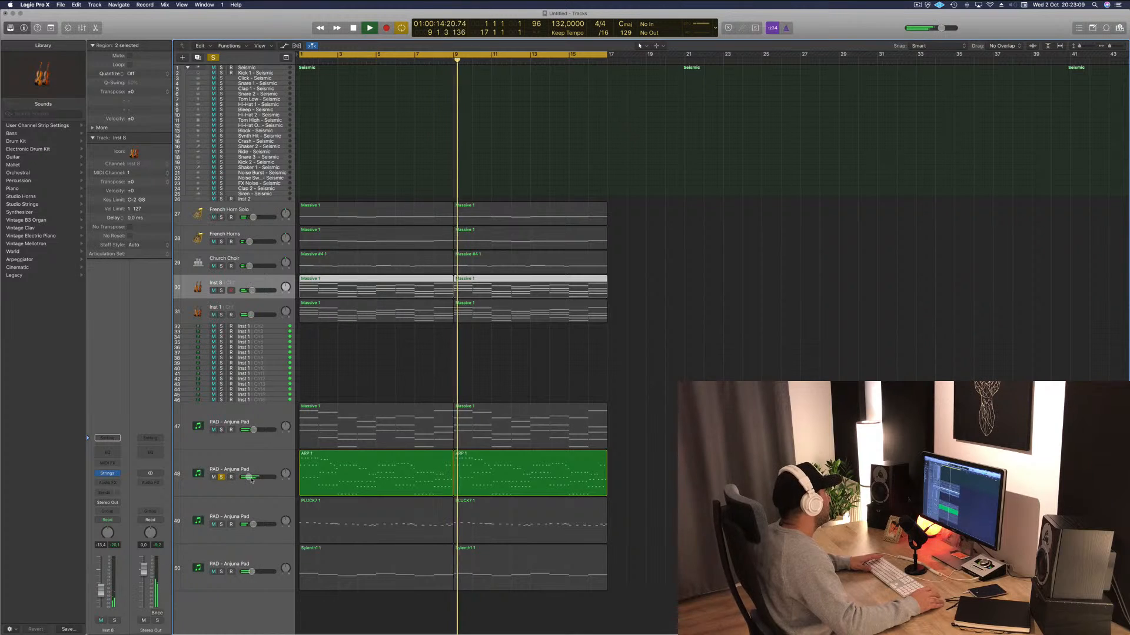
click(221, 478)
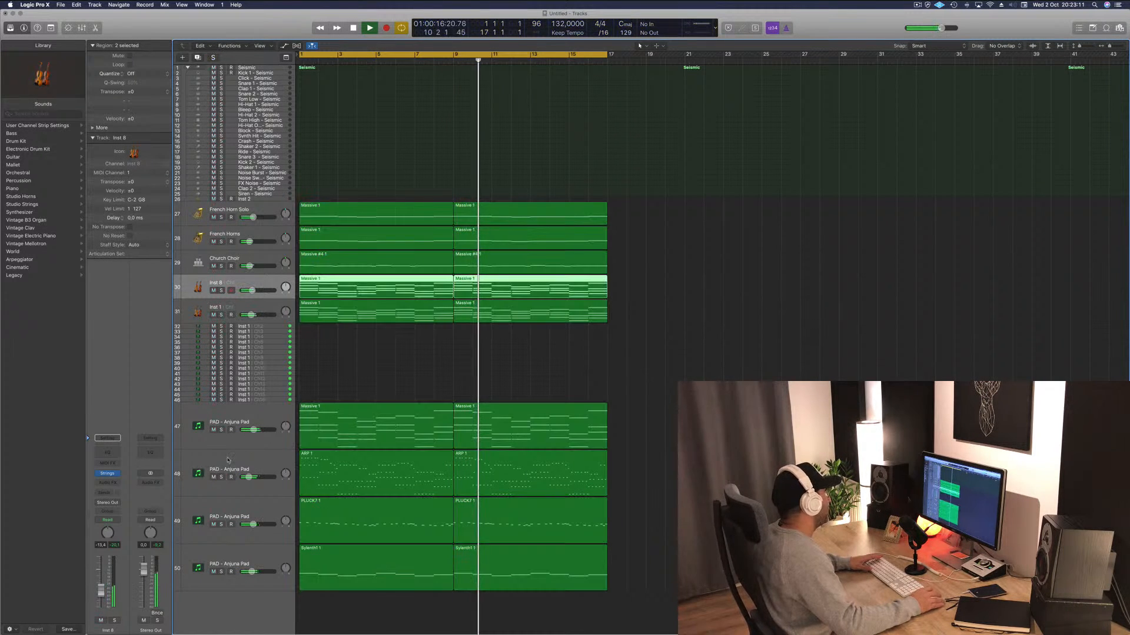
click(221, 524)
click(220, 525)
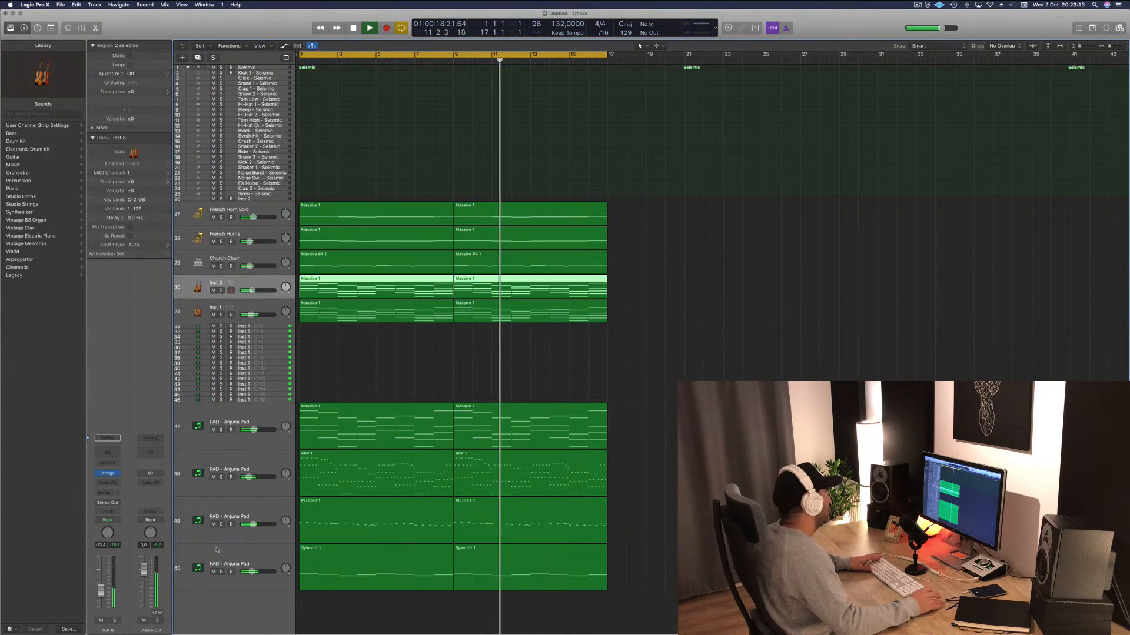
click(222, 571)
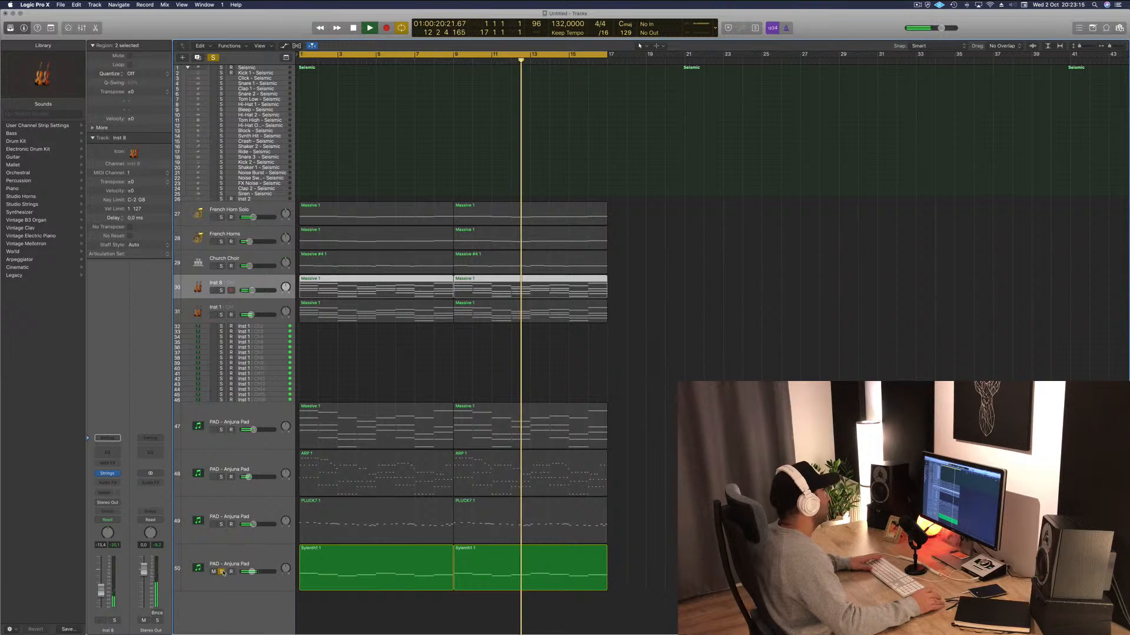
click(221, 572)
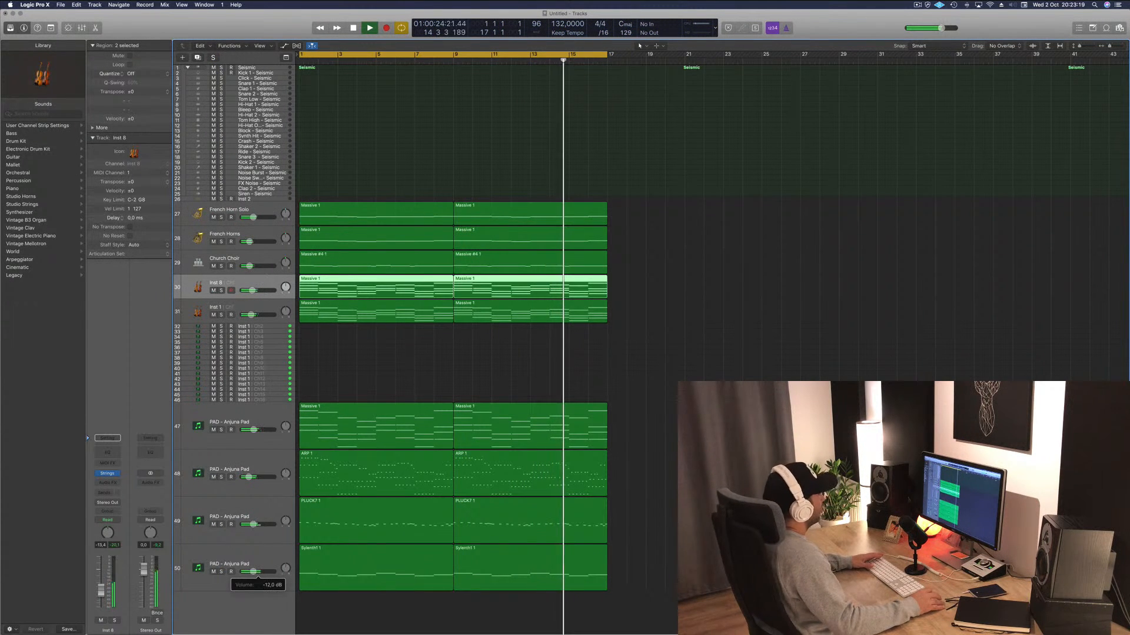
Return the playhead to the project start, select the Seismic drum machine track and open Musical Typing for it.
key(space)
click(416, 372)
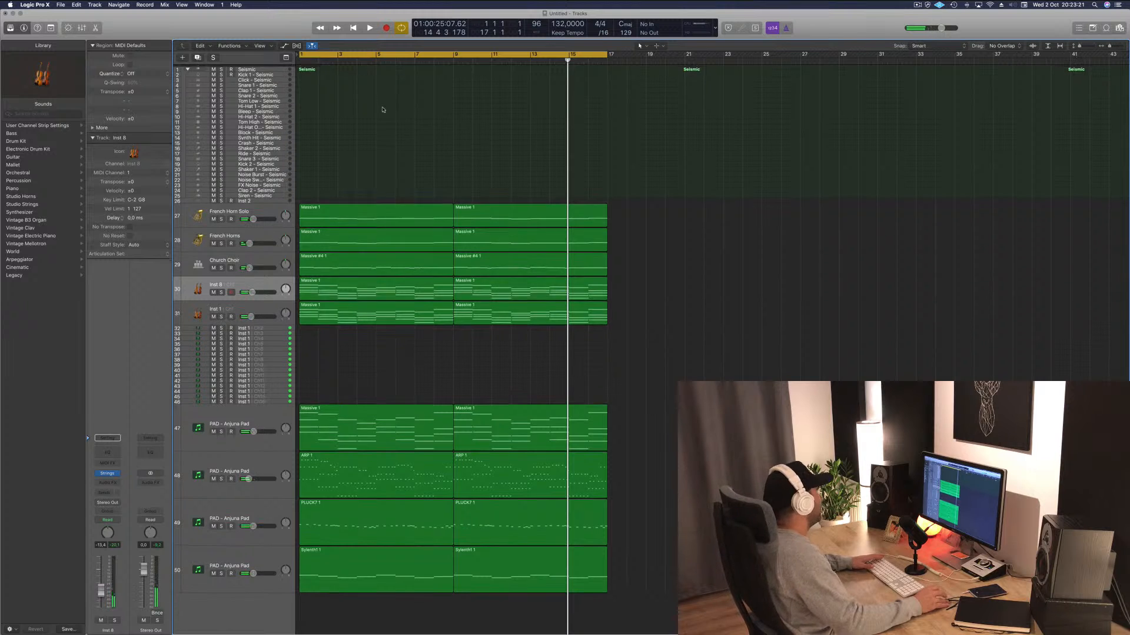
click(268, 68)
key(Return)
key(space)
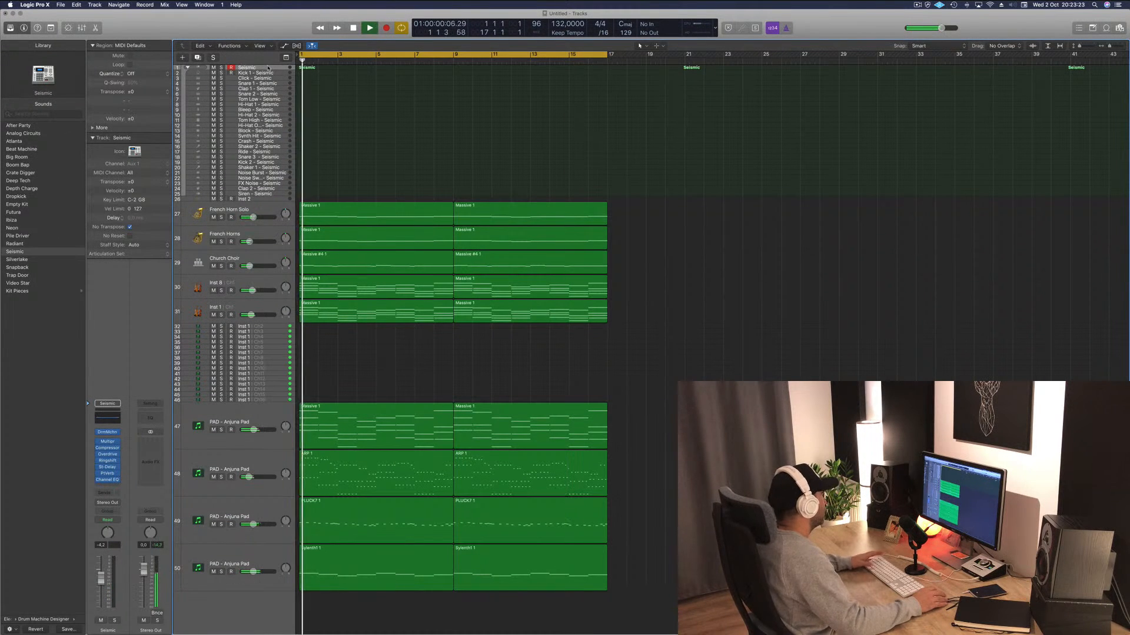
key(super+k)
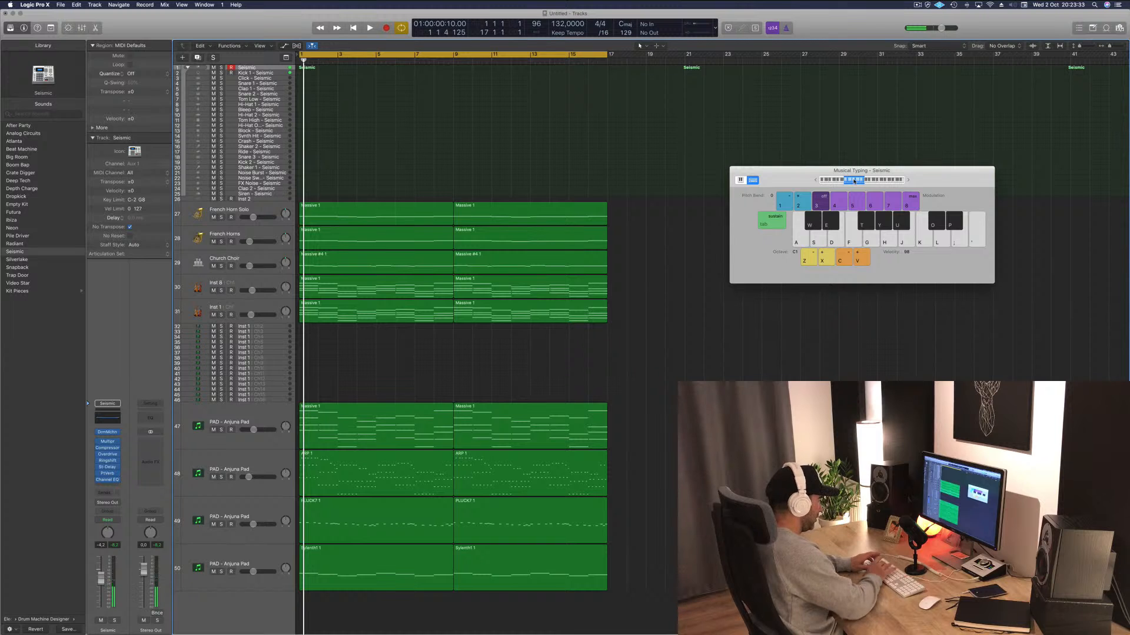
Record a kick pattern onto the Seismic track by repeatedly playing the C1 kick note from about bar 4 to bar 15.
key(space)
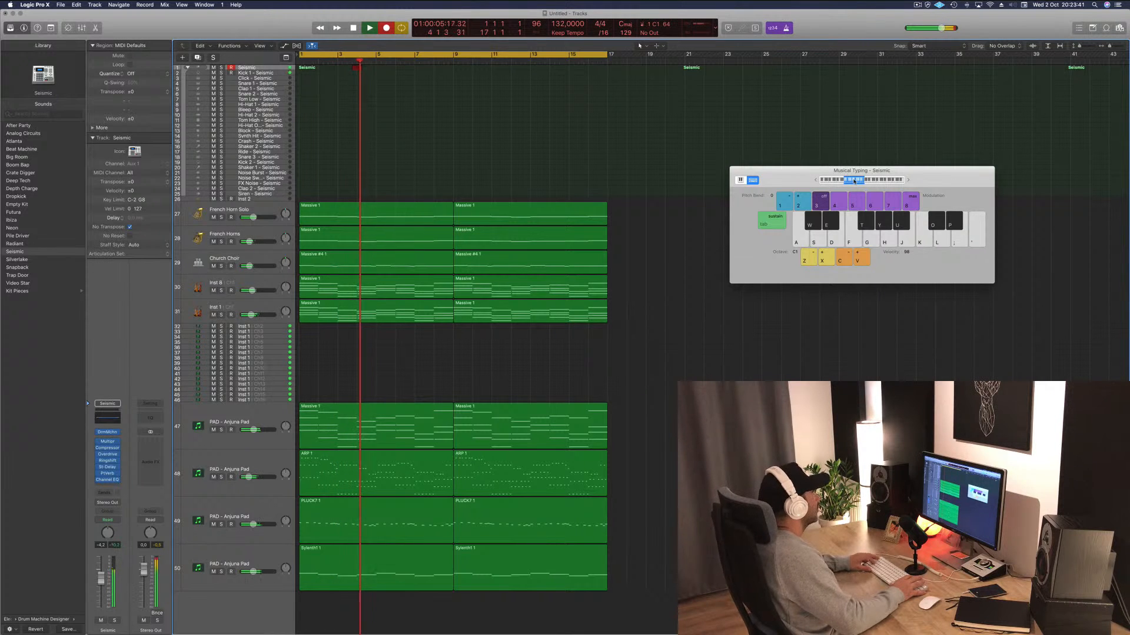
key(a)
key(a)
key(a)
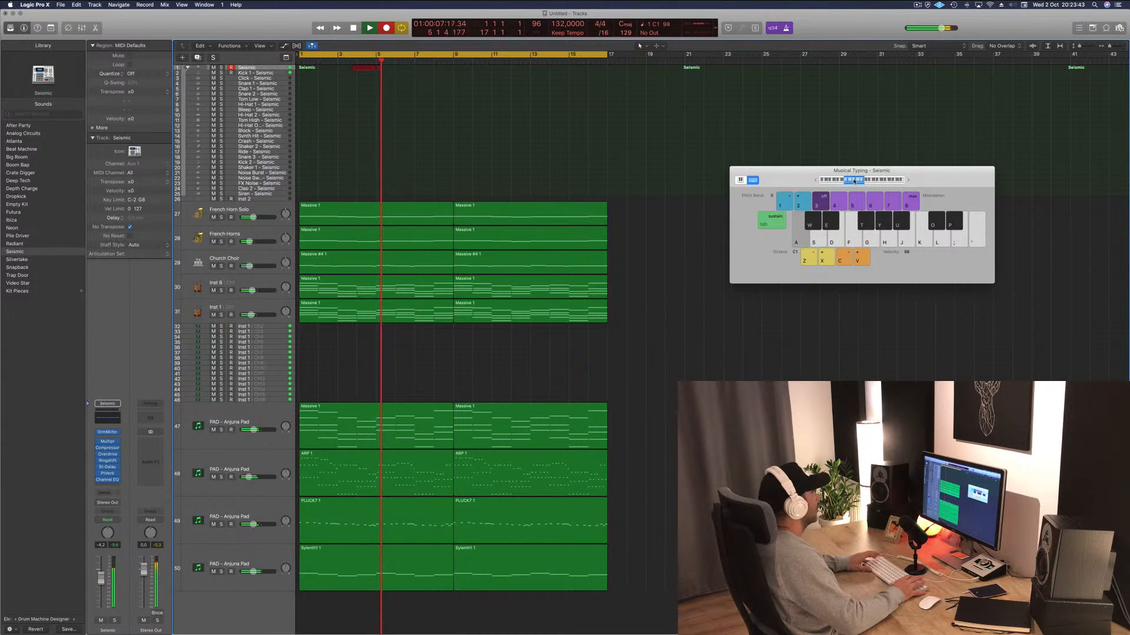
key(a)
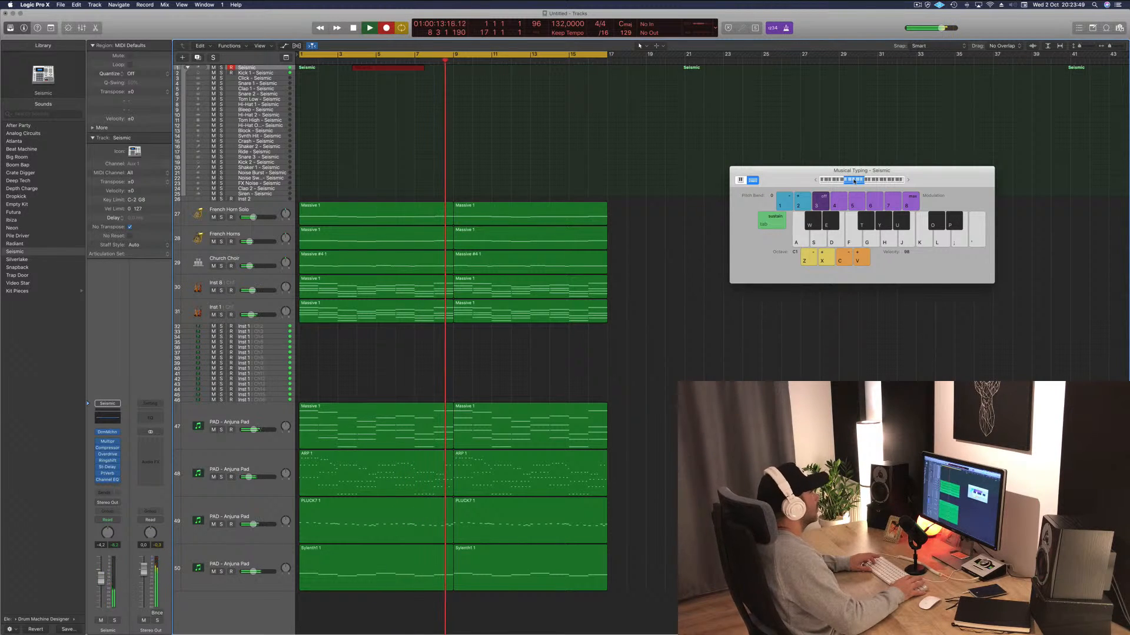
key(a)
key(a)
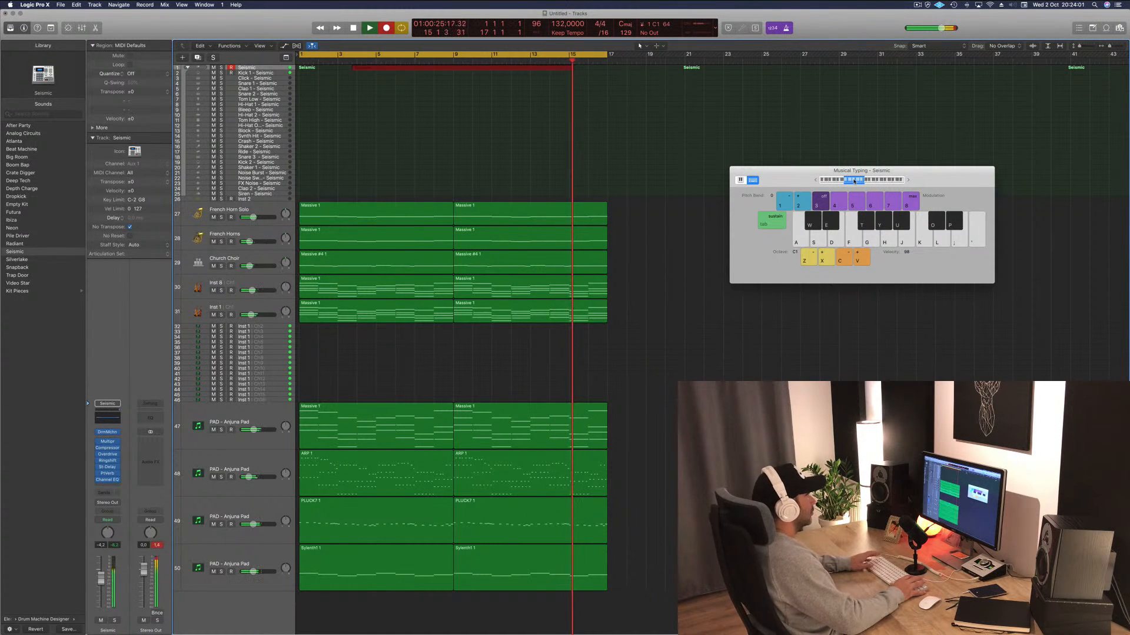
key(space)
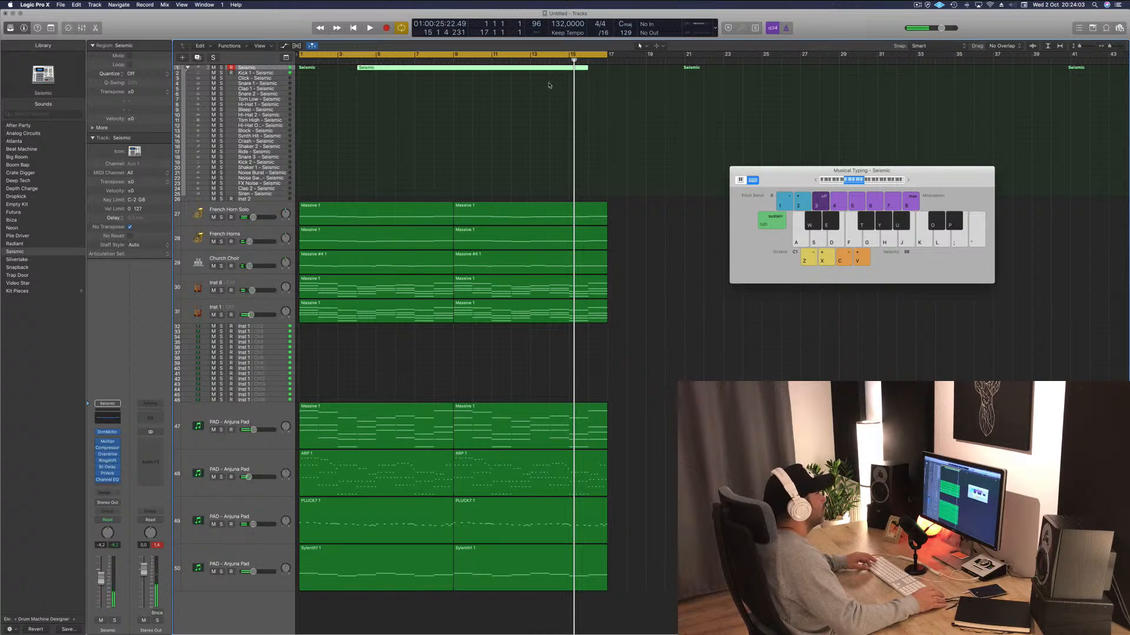
Split the recorded Seismic region at bar 13, keep only the last part and move it to bar 1 of the Kick 1 - Seismic track.
click(529, 68)
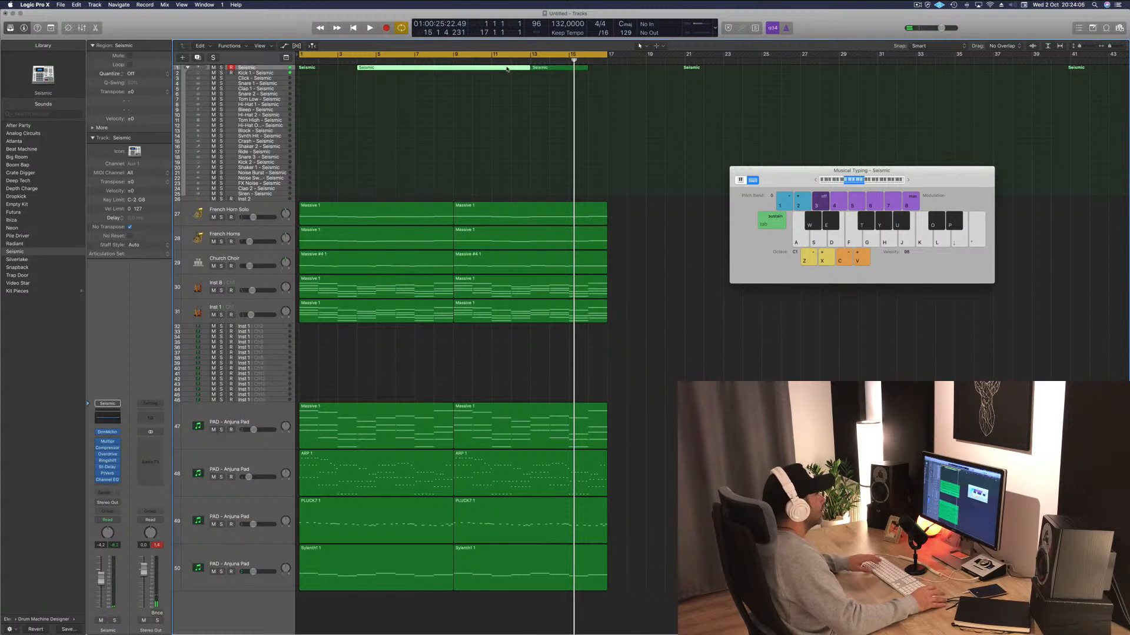
drag(539, 70, 325, 76)
key(shift+space)
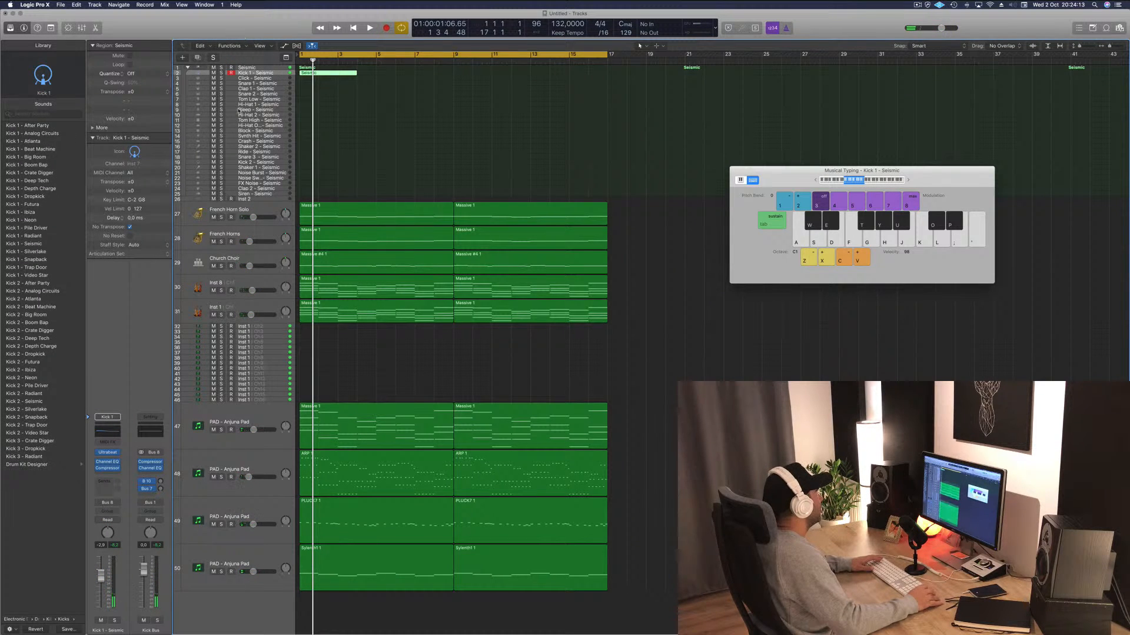
Enlarge the Kick 1 - Seismic track with Track Zoom and trim its region to two bars, splitting the notes that cross bar 3.
key(ctrl+alt+super+t)
click(127, 51)
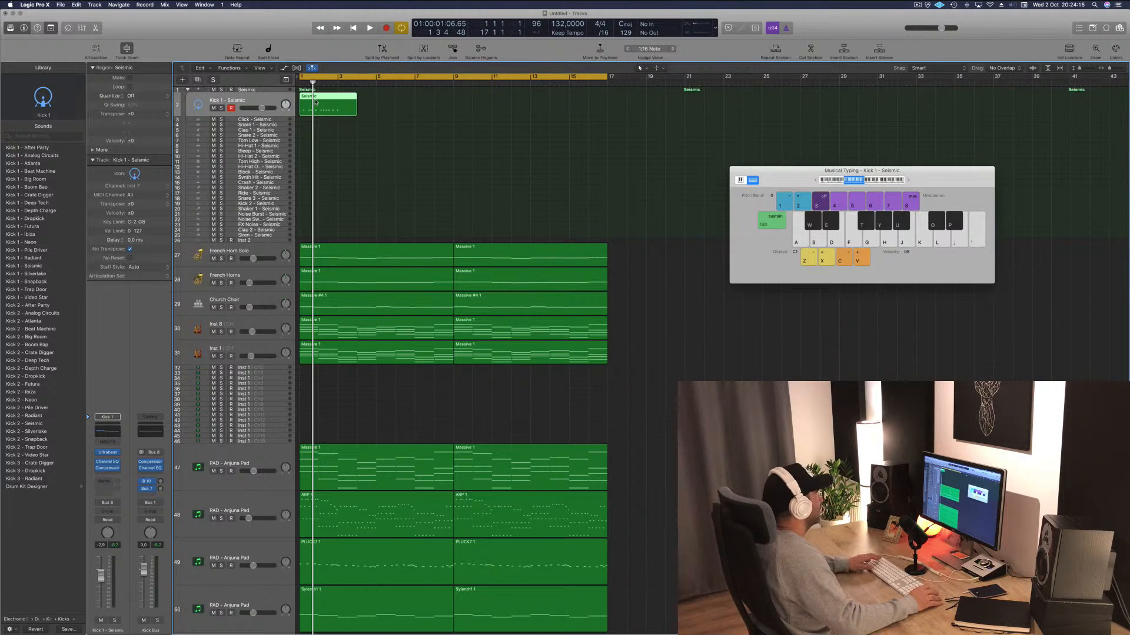
click(335, 96)
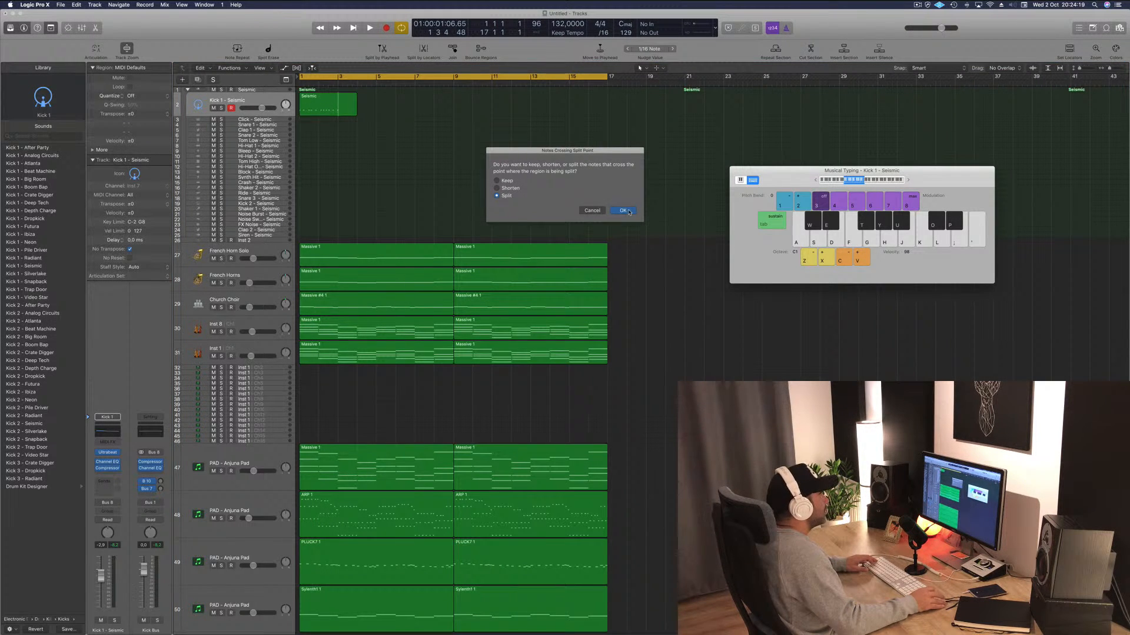
click(623, 210)
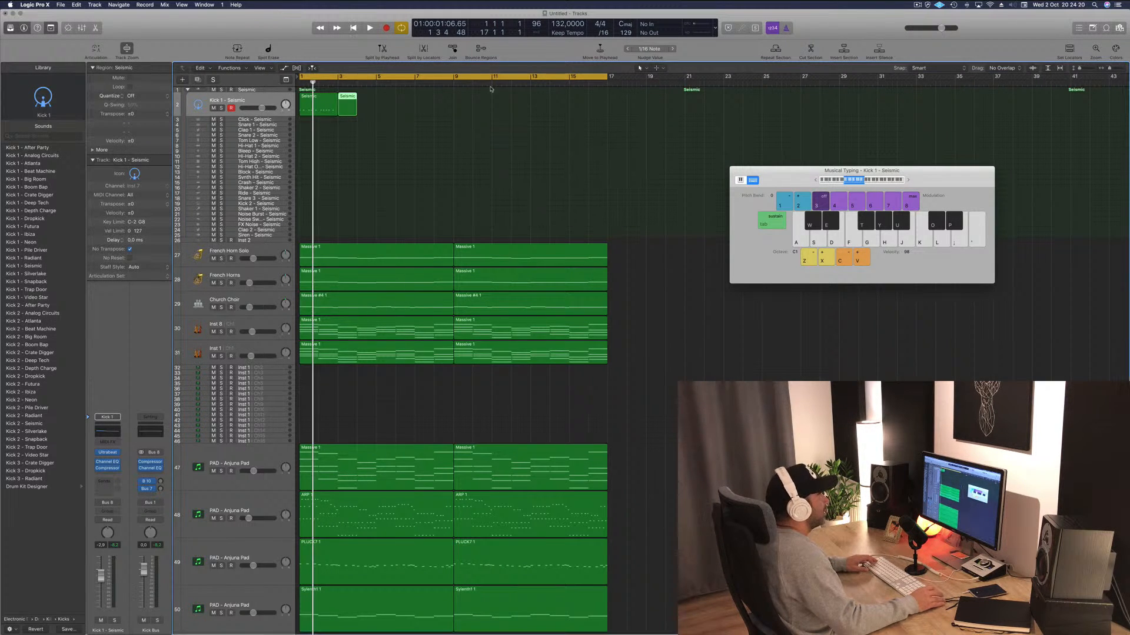
Open the two-bar kick region in the Piano Roll and quantize all its notes to 1/16 Note.
double_click(319, 98)
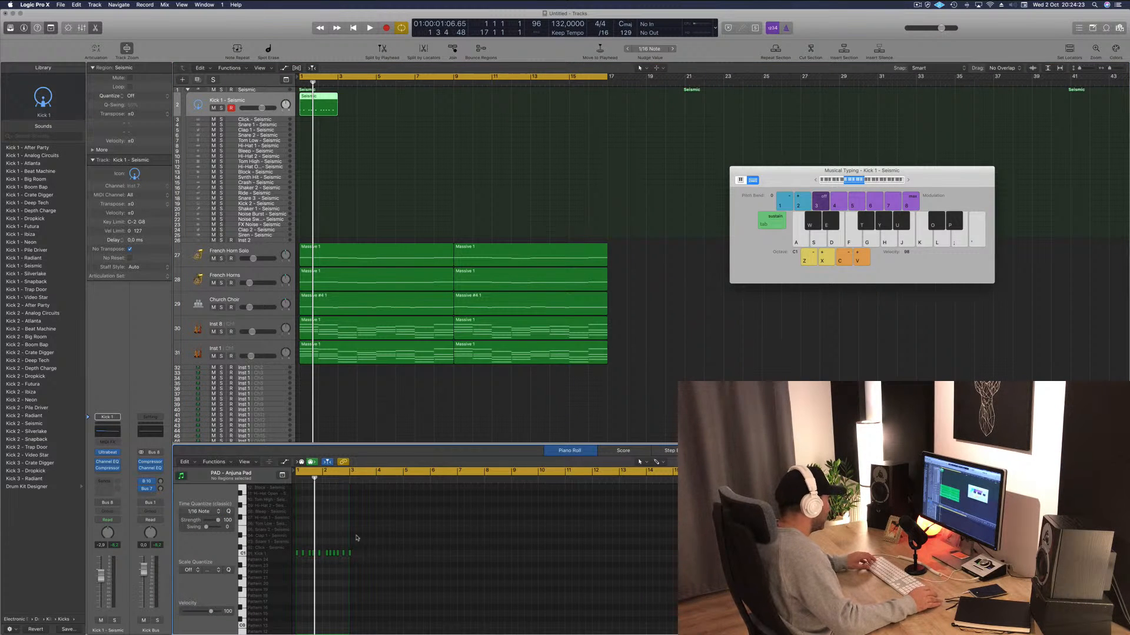
key(z)
scroll(340, 570, up, 1)
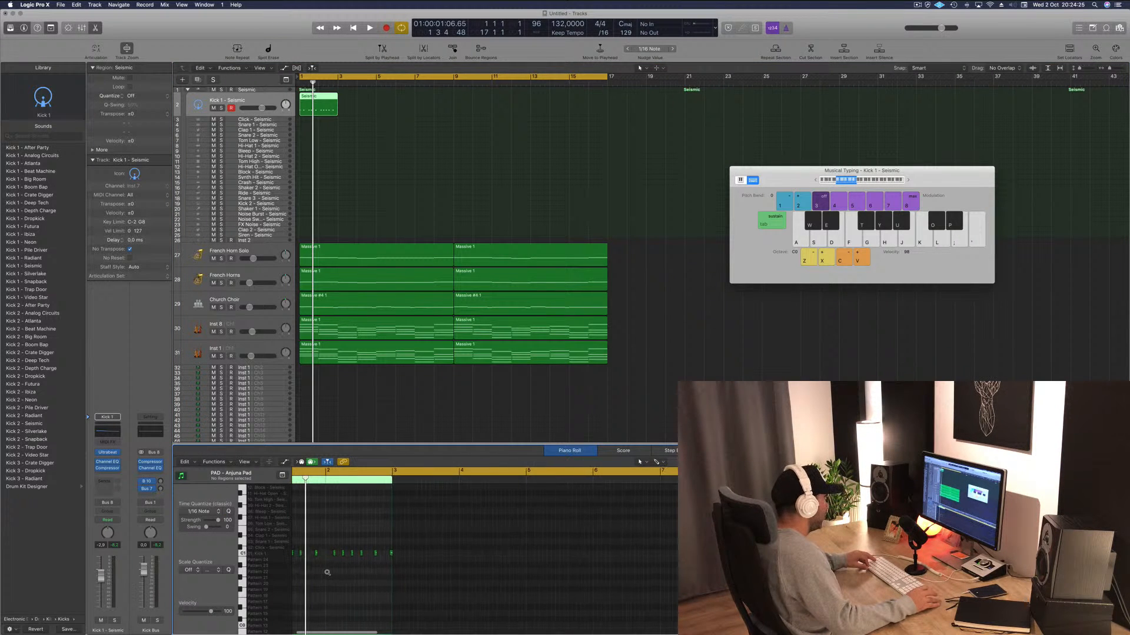
scroll(341, 573, up, 3)
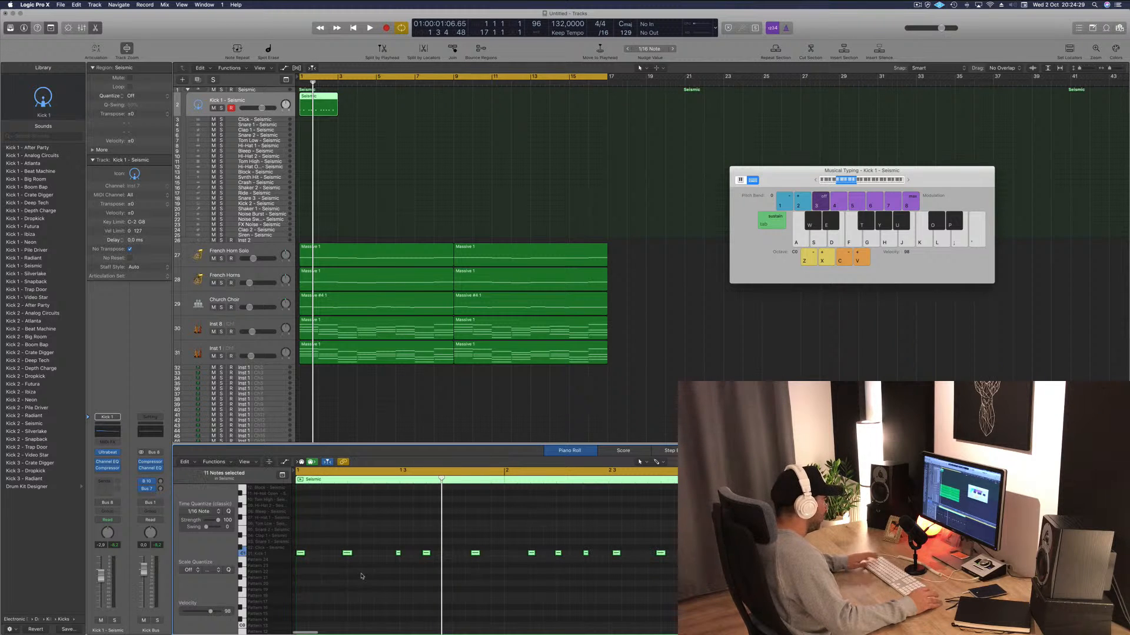
Move the second kick note one sixteenth earlier in the Piano Roll and play the pattern to check its timing.
key(space)
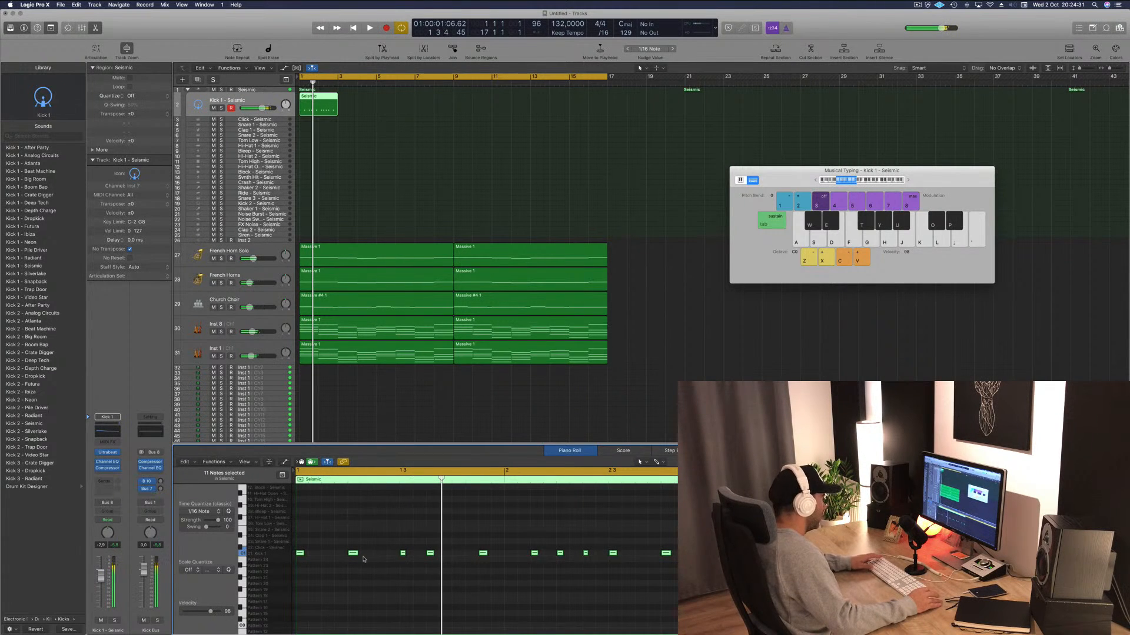
drag(352, 554, 340, 554)
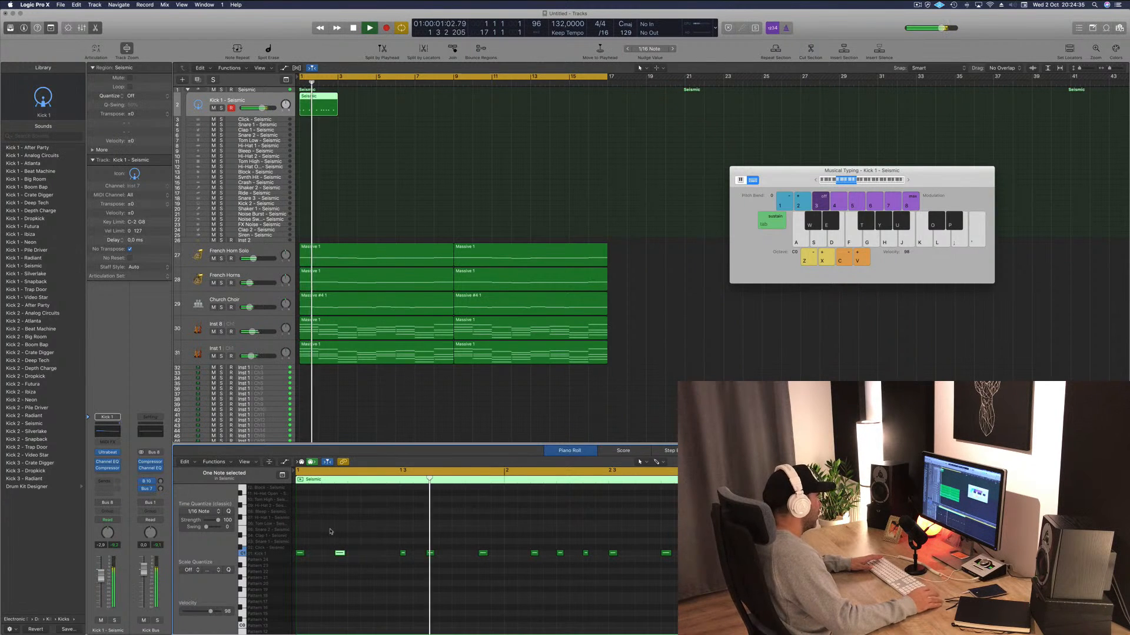
key(space)
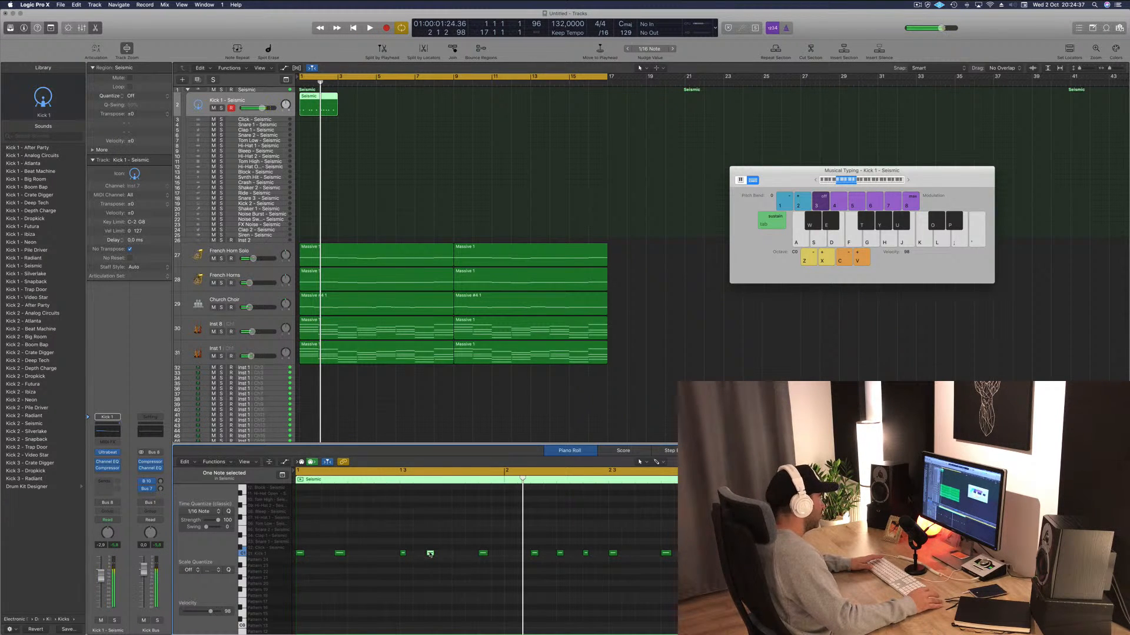
Move the fourth kick note one sixteenth later in the Piano Roll and play the pattern to check it.
drag(430, 554, 443, 554)
key(space)
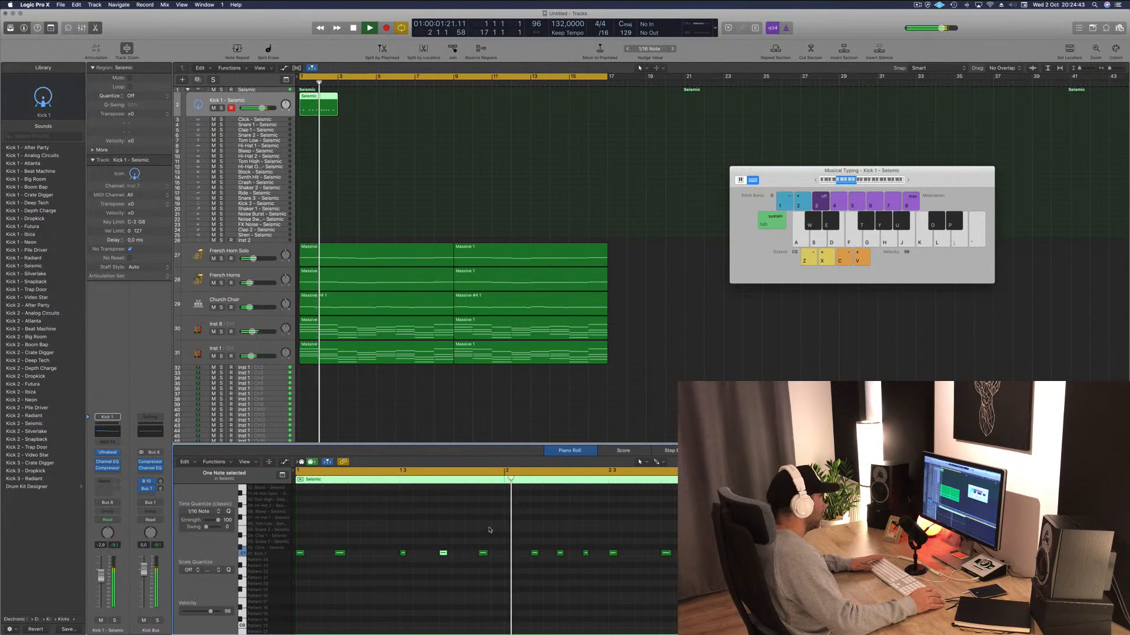
key(space)
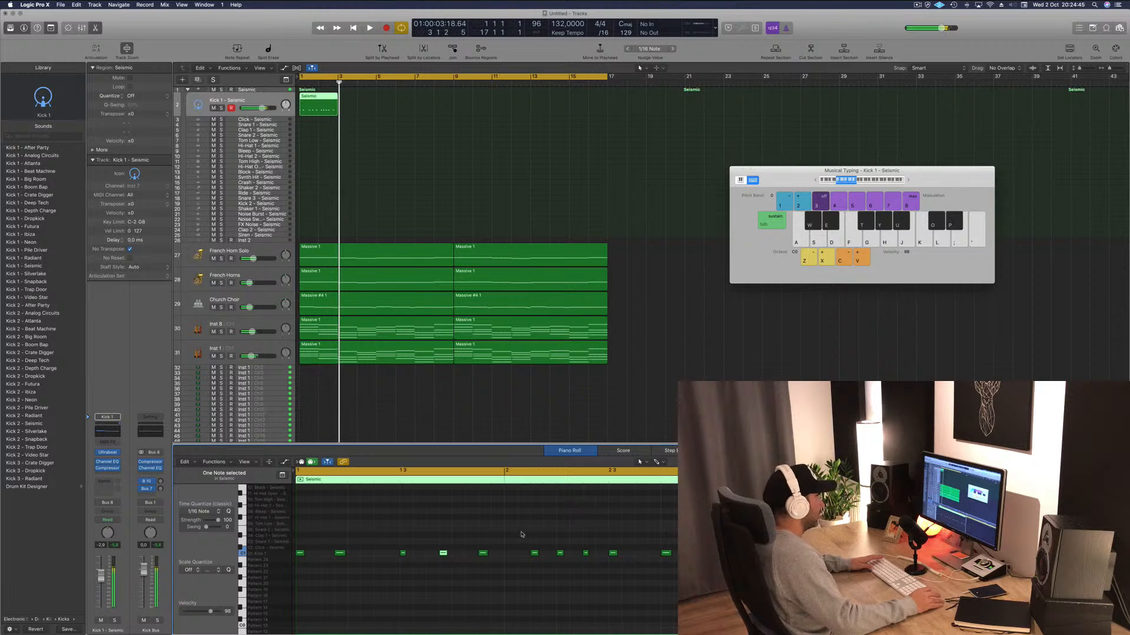
Replace the kick notes in bar 2 with a copy of the five notes from bar 1 and play the result.
drag(519, 531, 683, 576)
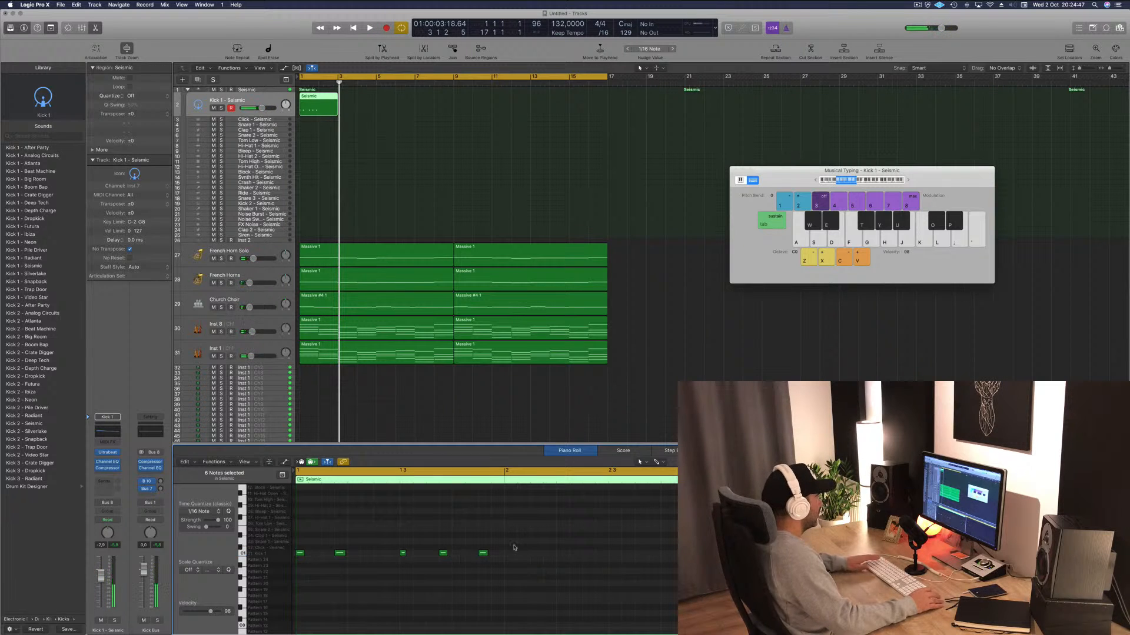
click(300, 554)
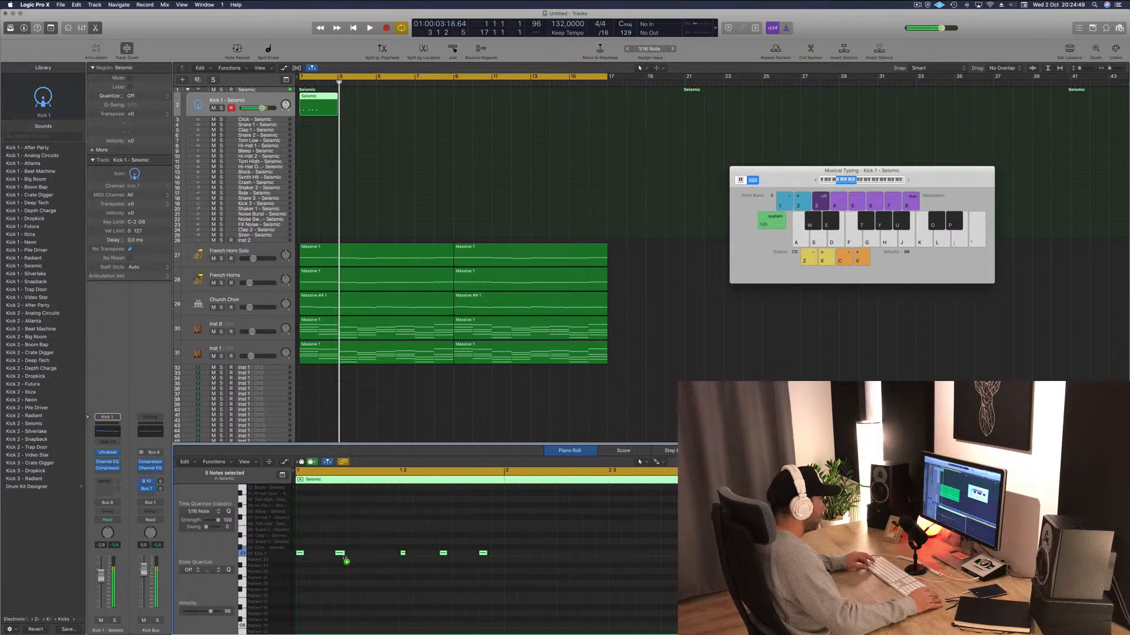
drag(345, 557, 553, 558)
key(space)
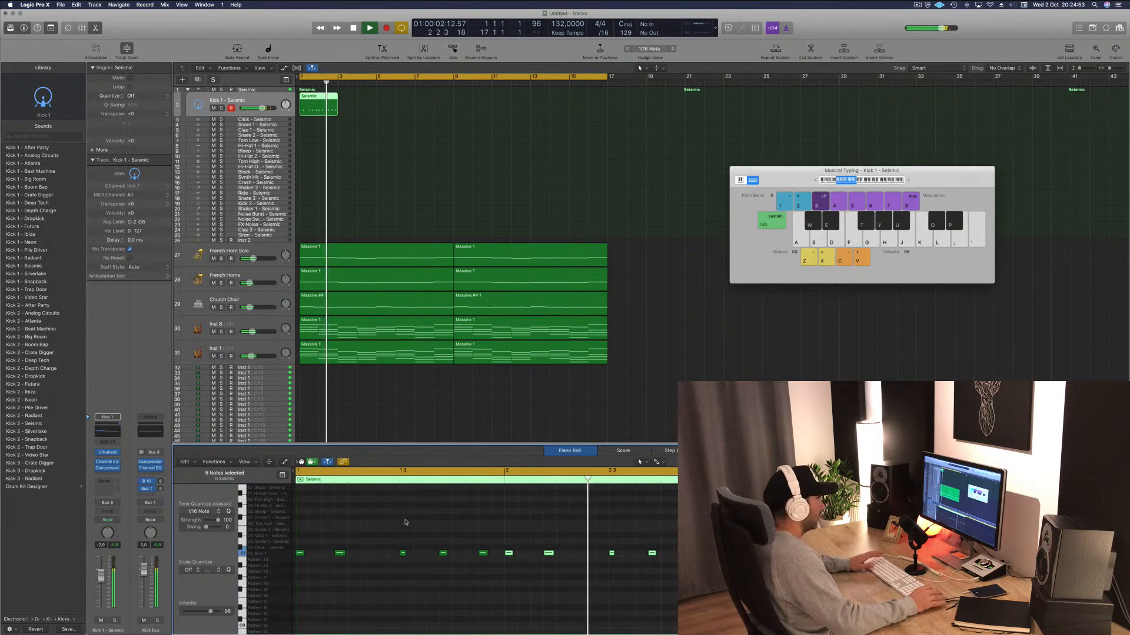
Duplicate the two-bar kick region along the Kick 1 - Seismic track until eight regions fill bars 1 to 17.
drag(321, 97, 395, 101)
shift+click(320, 95)
drag(456, 120, 303, 94)
drag(430, 100, 461, 101)
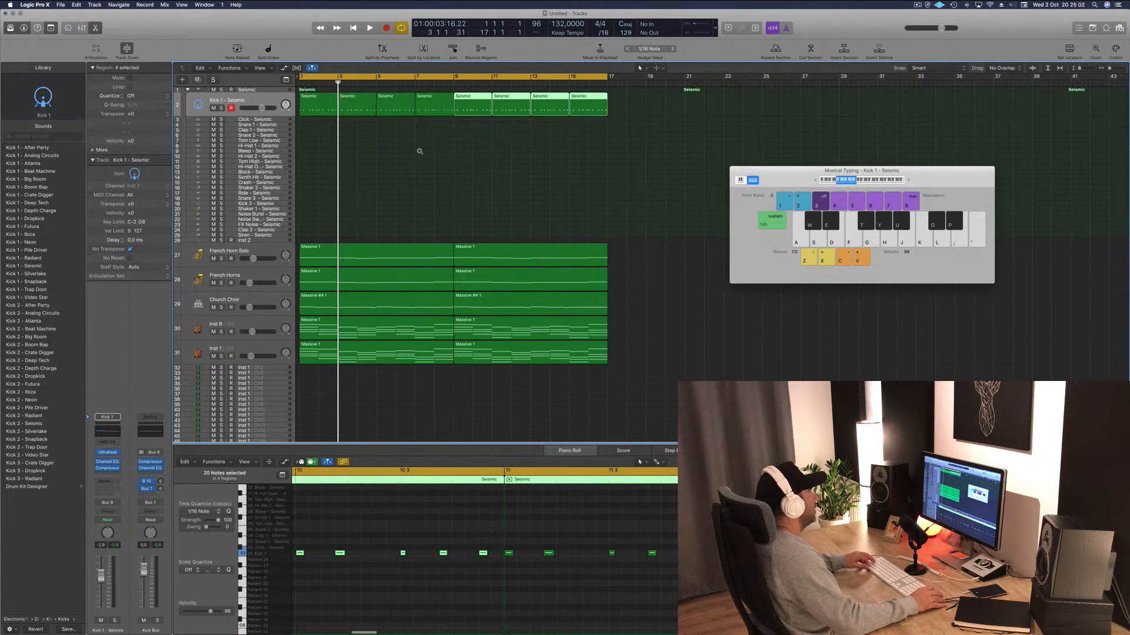
click(414, 180)
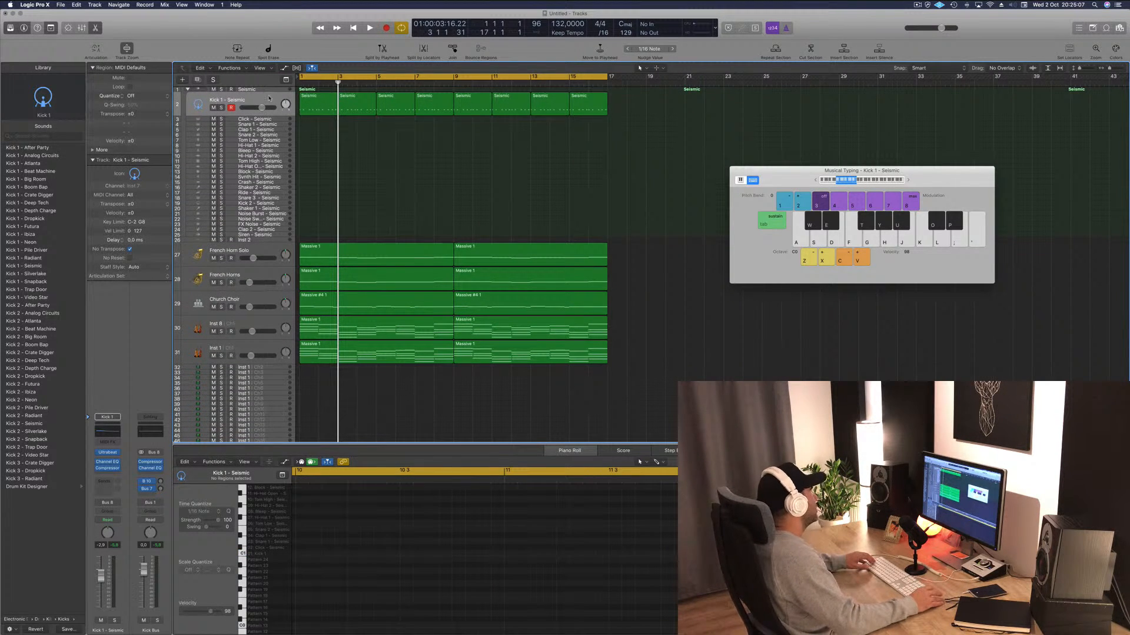
Copy the first kick region to bar 1 of the Snare 1 - Seismic track and clear its kick notes, keeping one at snare pitch.
drag(326, 96, 318, 127)
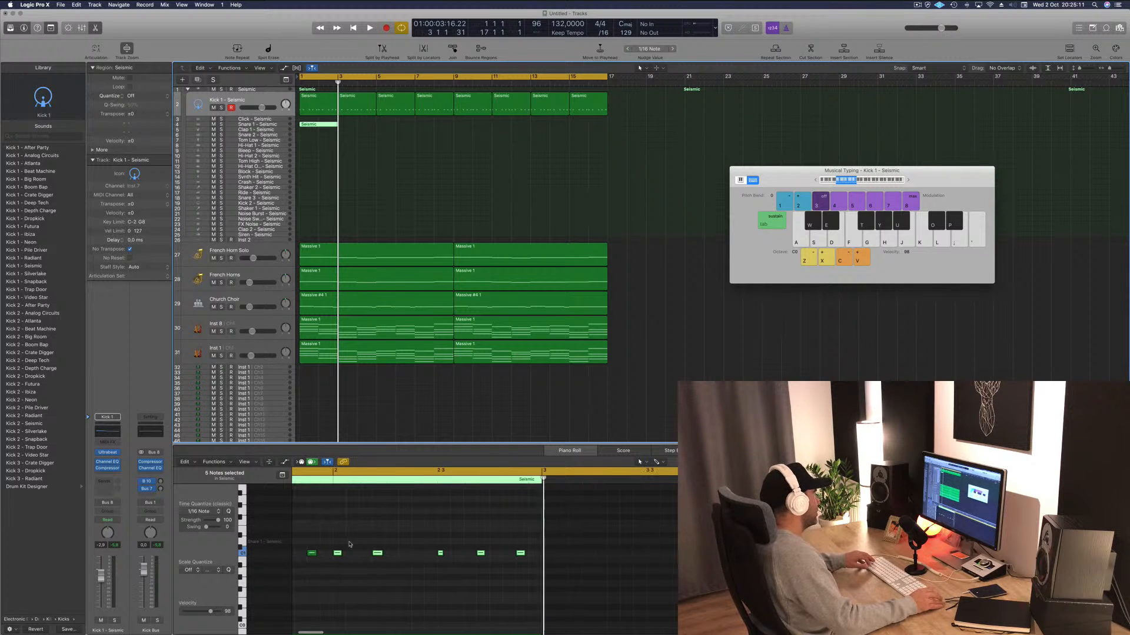
scroll(350, 542, down, 1)
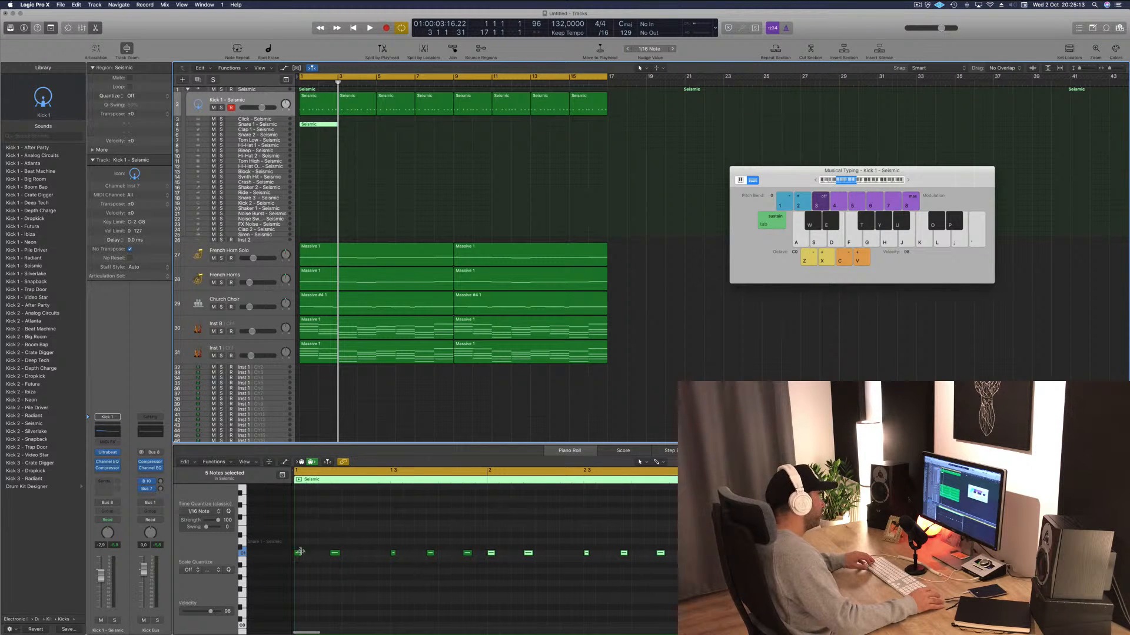
drag(298, 554, 669, 562)
key(Delete)
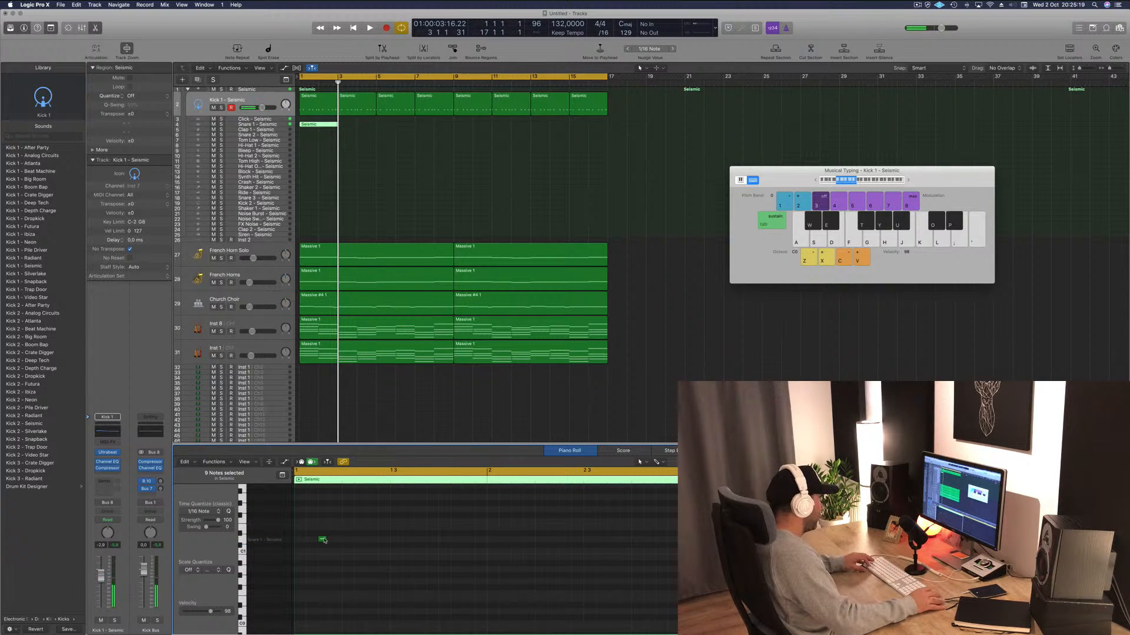
Place two snare notes in bar 1 at positions 1 2 3 and 1 4 3 and play them with the kick.
drag(322, 540, 419, 541)
key(space)
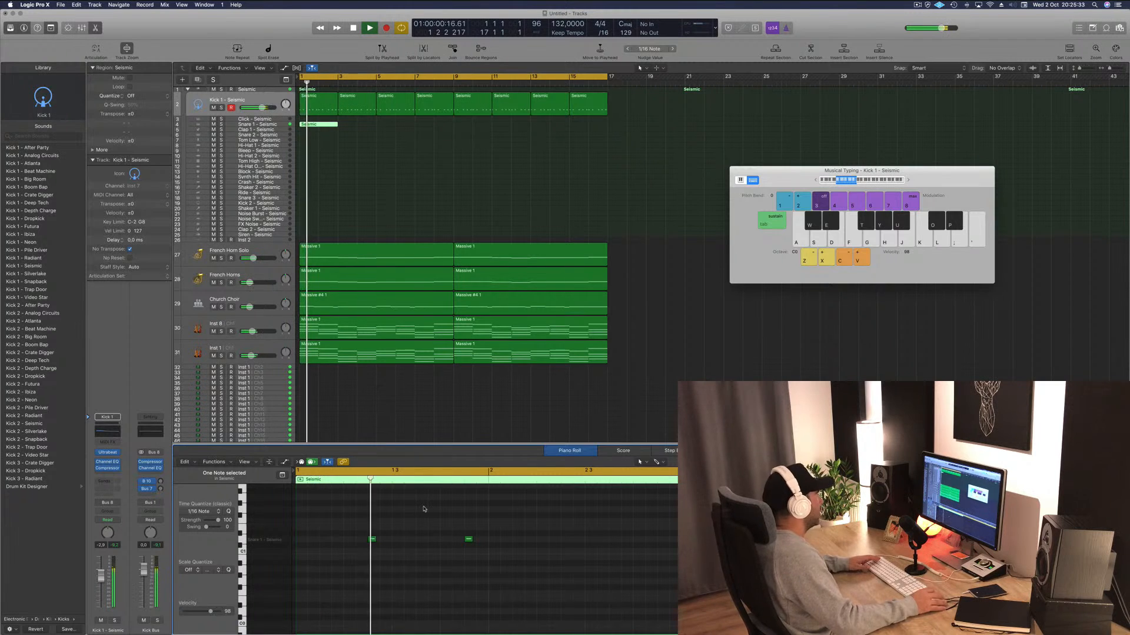
key(space)
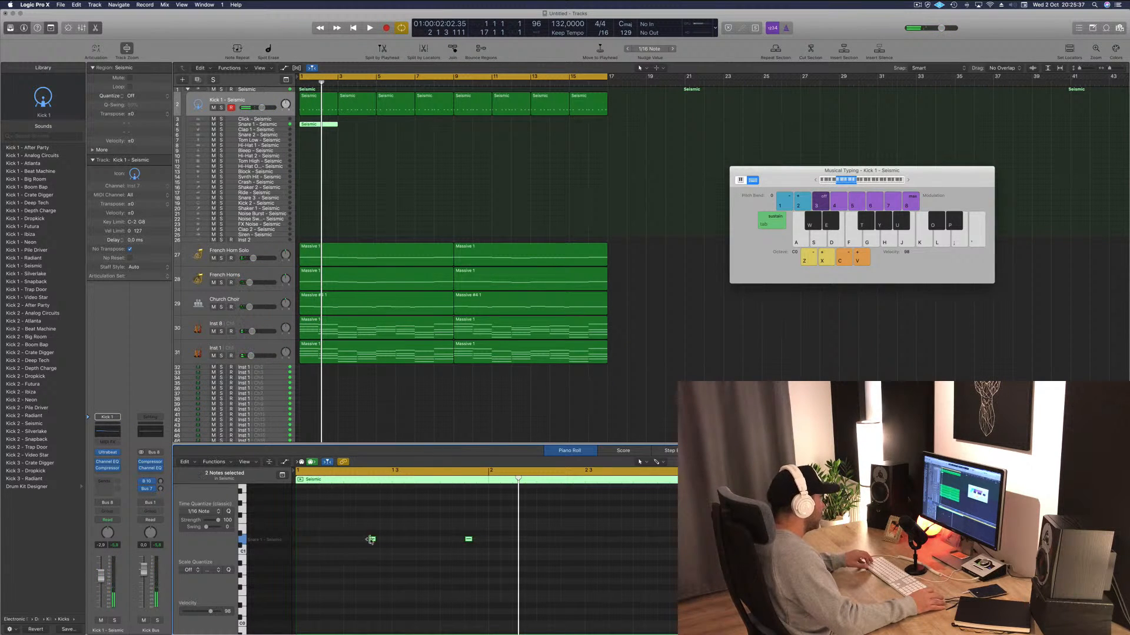
Copy both snare notes to the same positions in bar 2 and play the two-bar pattern.
drag(373, 540, 528, 542)
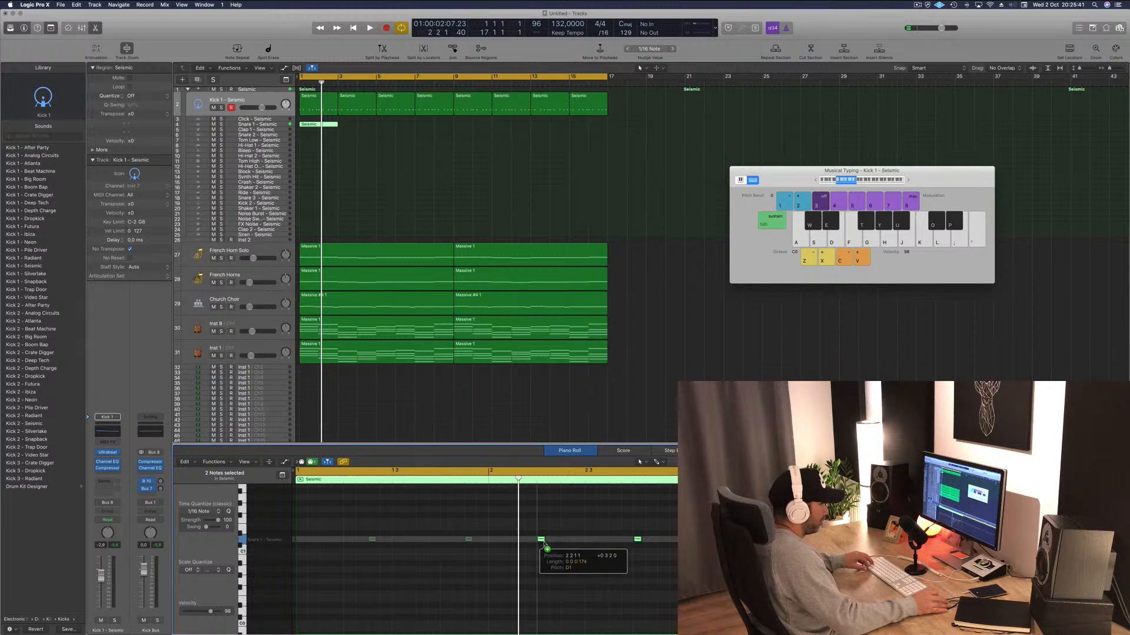
drag(544, 544, 565, 540)
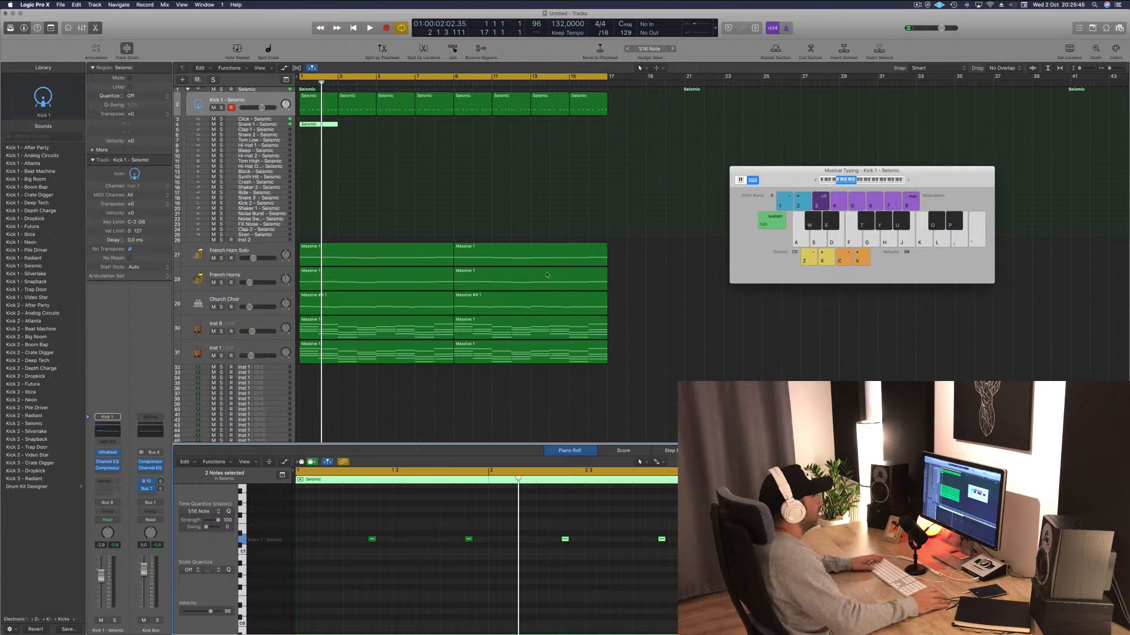
click(734, 372)
key(space)
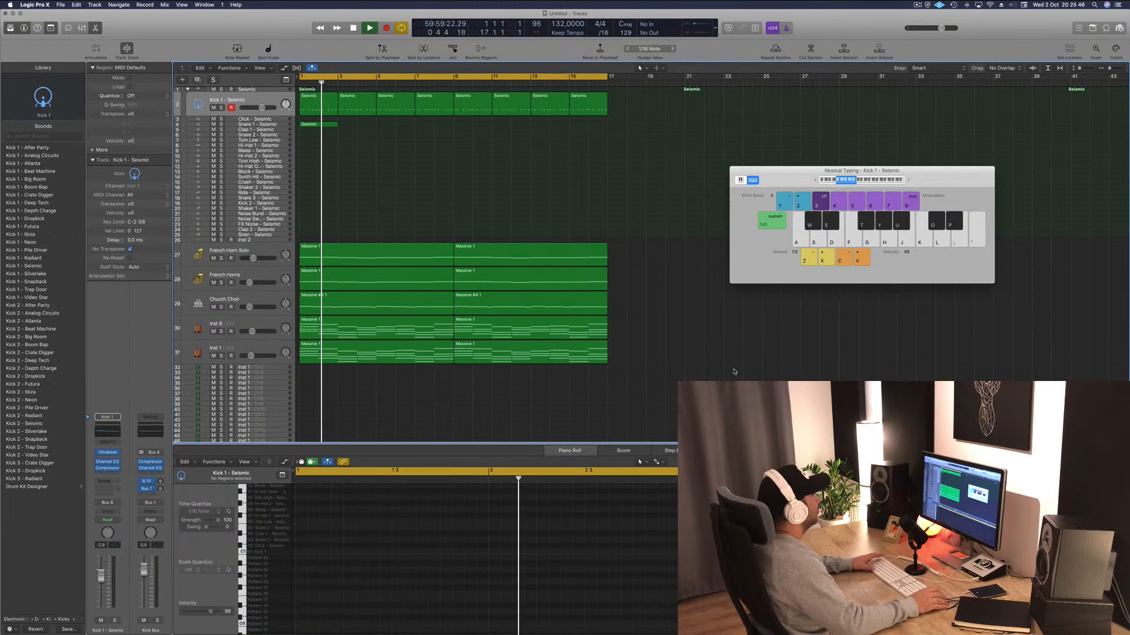
Duplicate the two-bar snare region along the Snare 1 - Seismic track up to bar 17 and play the arrangement.
mouse_move(321, 125)
mouse_down()
mouse_move(493, 126)
mouse_move(325, 130)
mouse_up()
shift+click(325, 125)
key(space)
key(space)
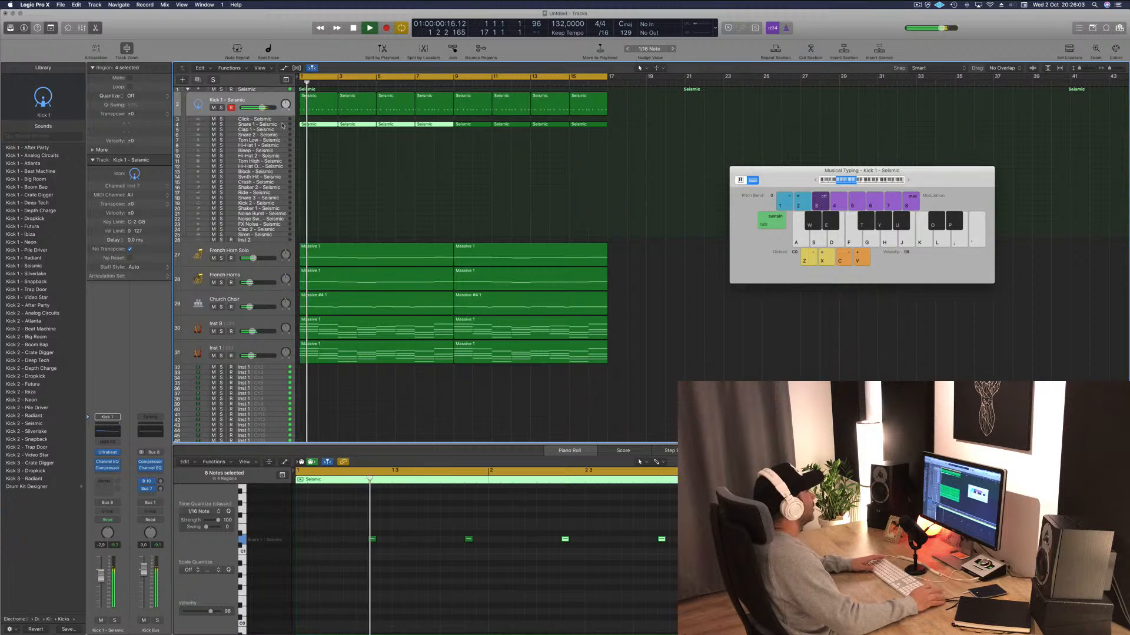
Select the Snare 1 - Seismic track, enlarge its row and lower its volume slightly during playback.
click(267, 124)
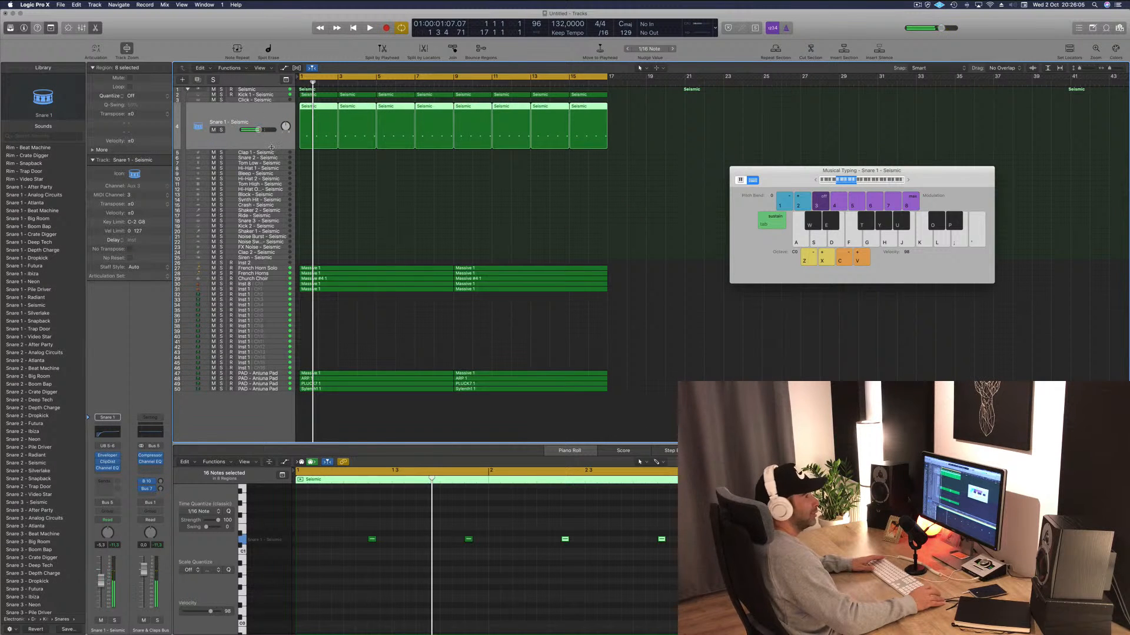
drag(271, 147, 268, 173)
key(space)
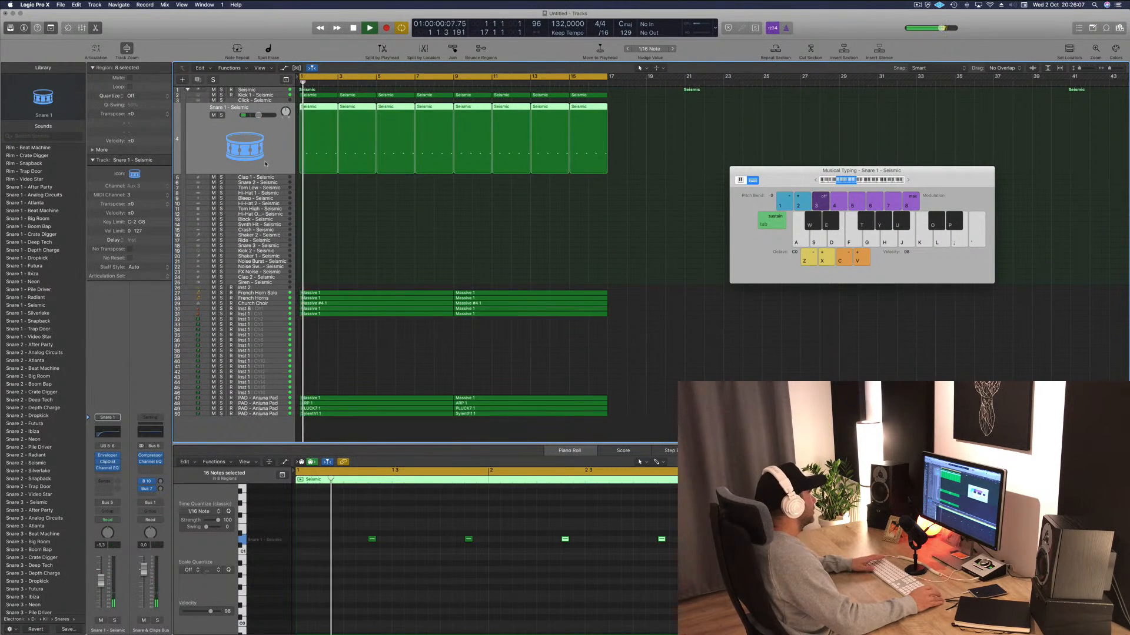
drag(260, 115, 262, 115)
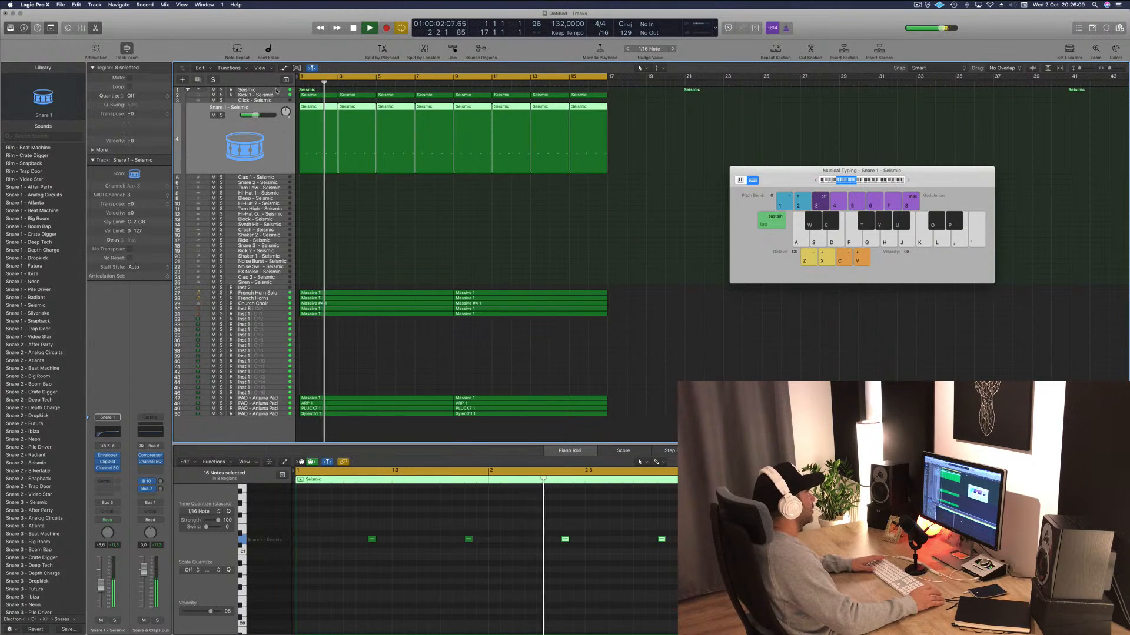
Lower the Kick 1 - Seismic volume to -3.7 dB, select the main Seismic kit track and replay the drums from the start.
click(267, 95)
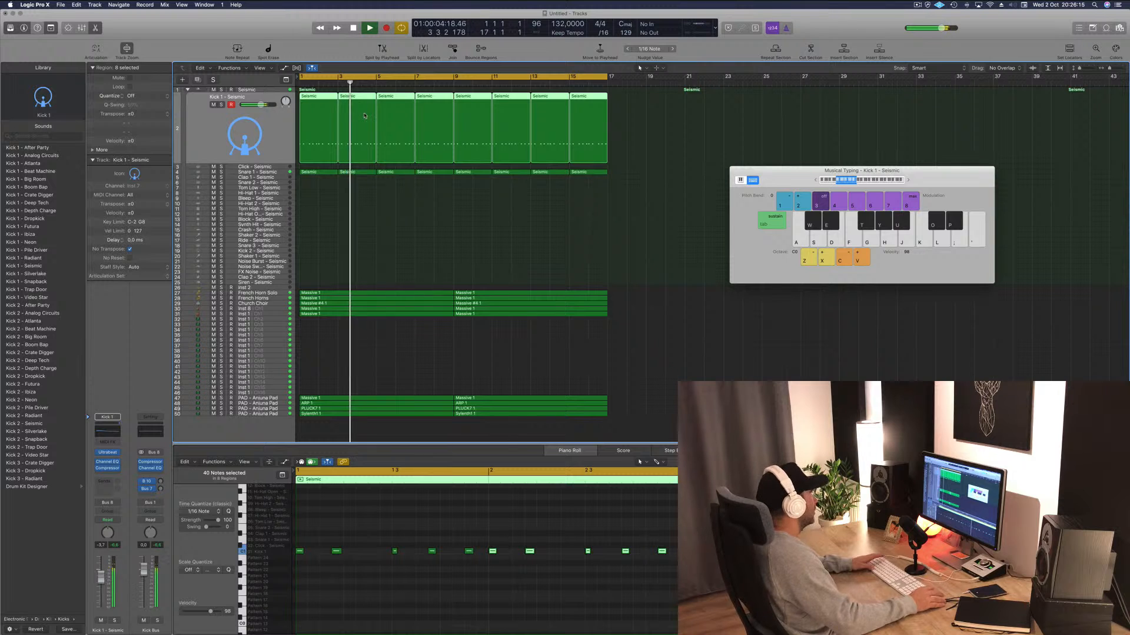
click(273, 90)
key(space)
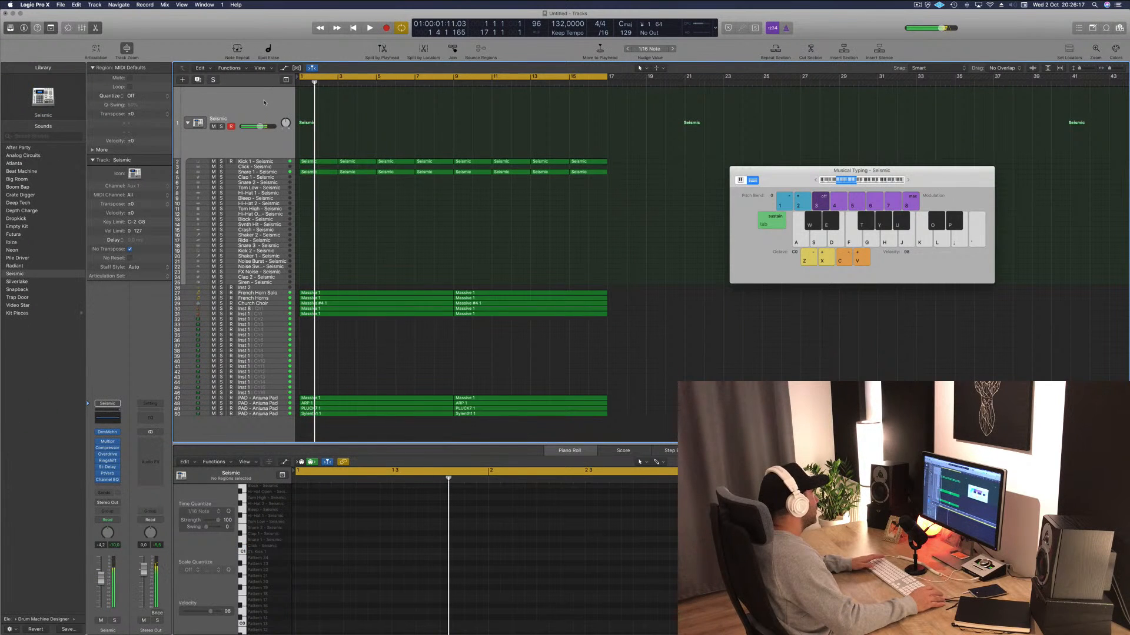
key(space)
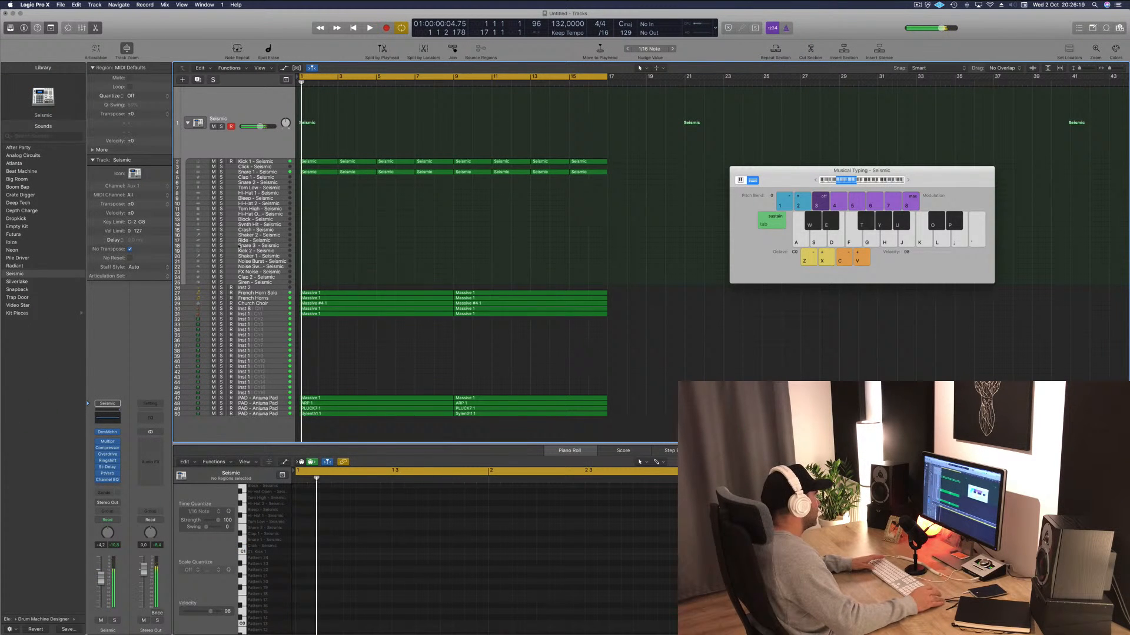
Select the French Horn Solo track, close the Musical Typing window and open the Mixer.
click(285, 290)
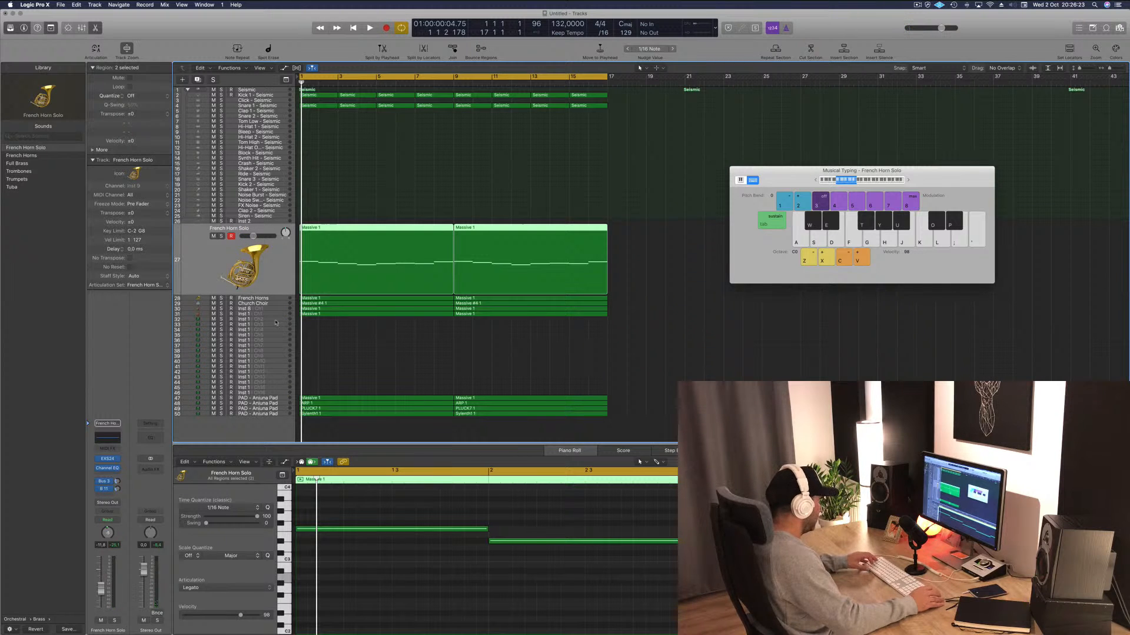
click(627, 386)
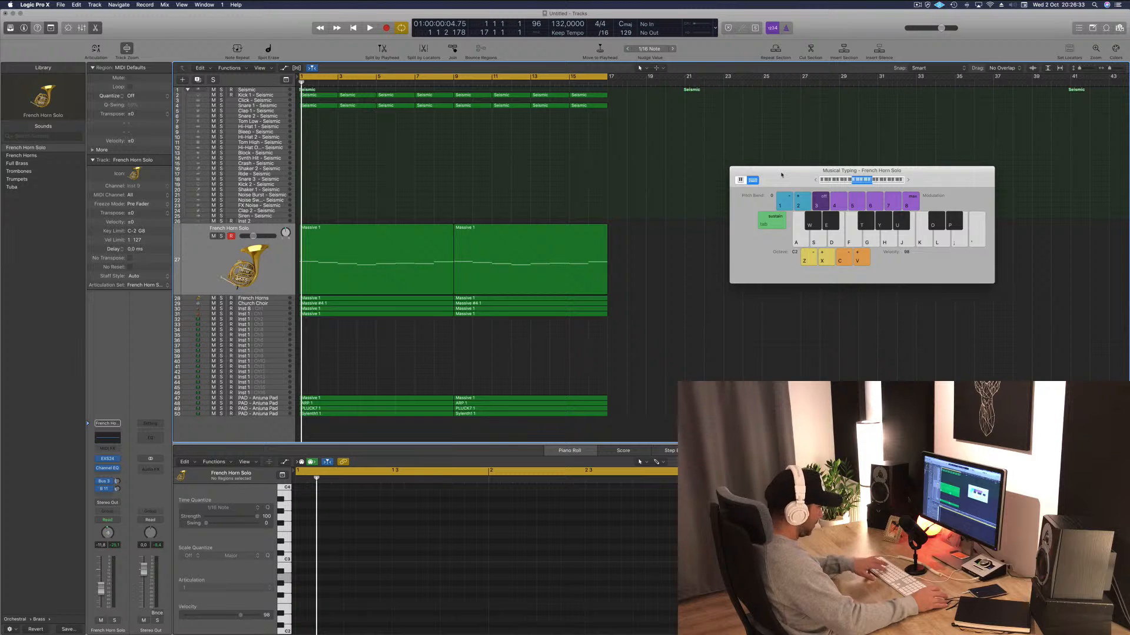
key(super+k)
key(x)
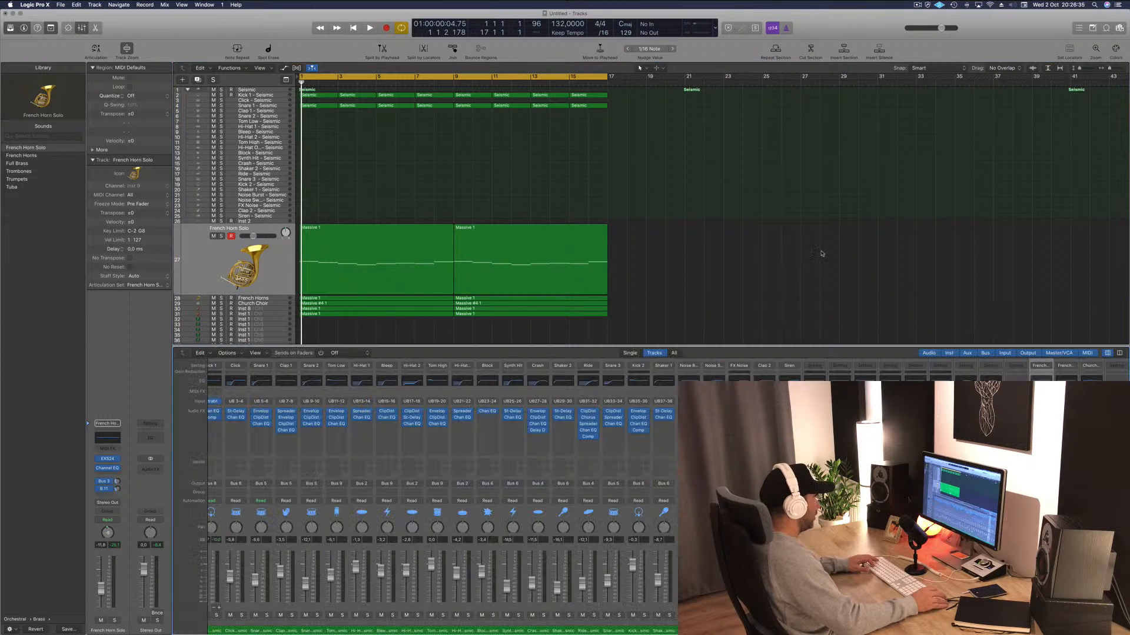
Play the arrangement while reviewing the drum channels in the Mixer and lower the French Horn Solo volume to -27.0 dB.
key(space)
scroll(606, 434, left, 2)
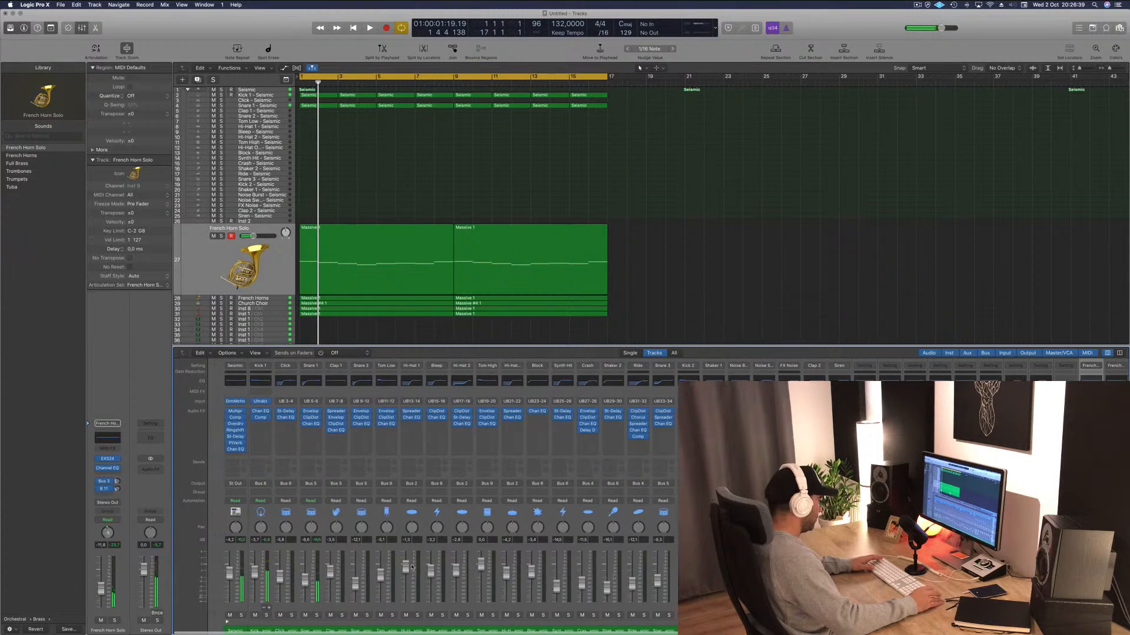
scroll(596, 521, left, 2)
key(space)
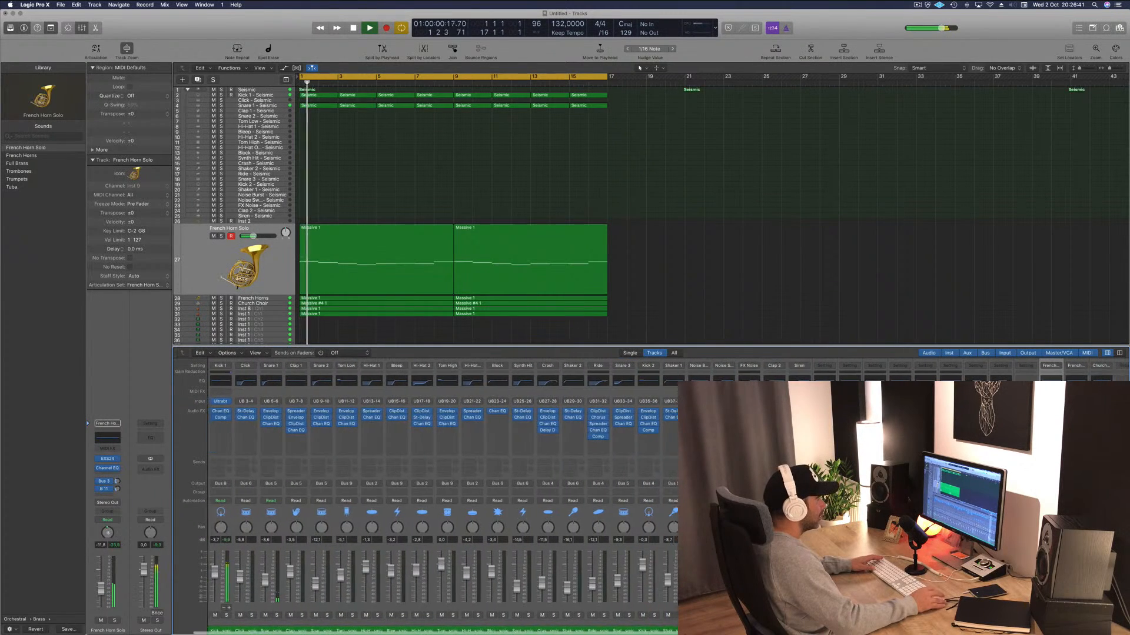
scroll(596, 522, right, 5)
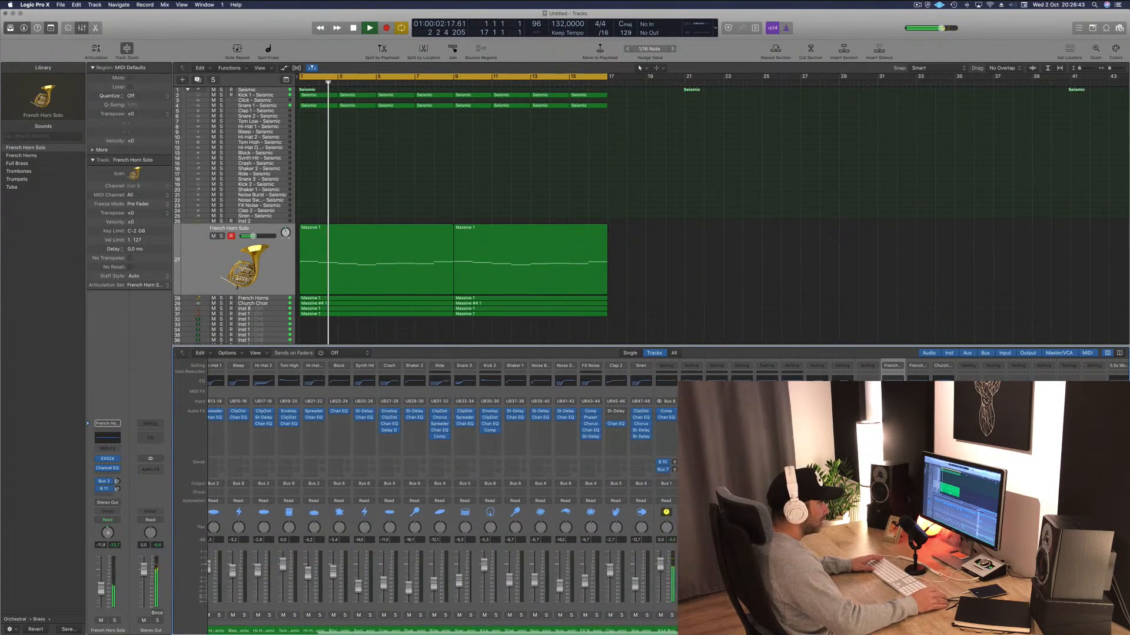
scroll(596, 522, right, 4)
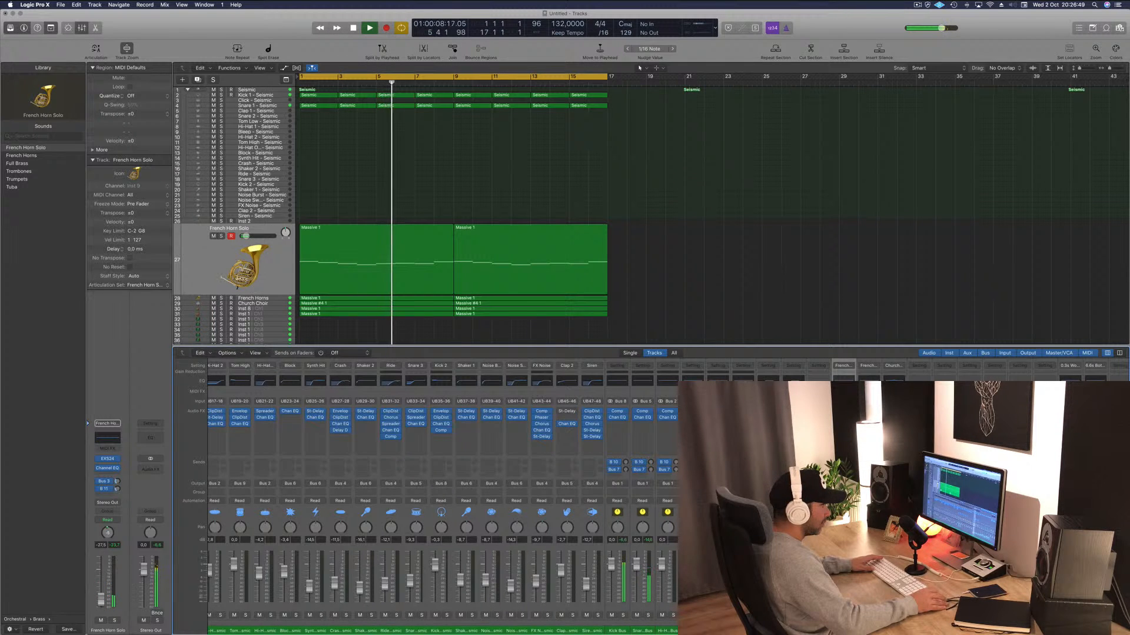
scroll(441, 500, right, 1)
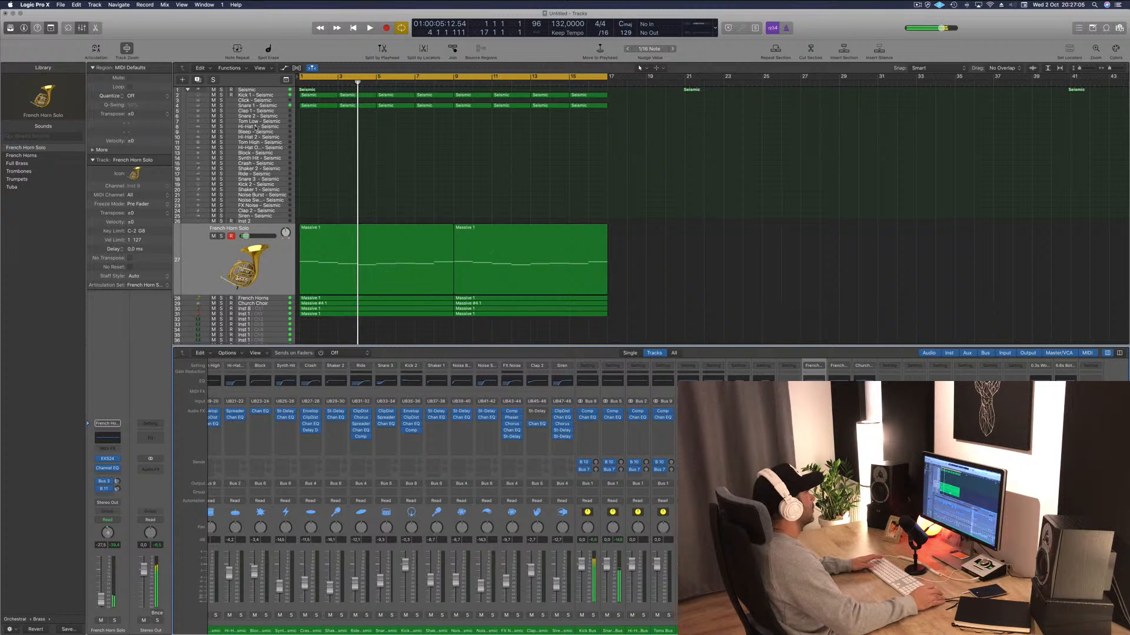
Play the Kick 1 - Seismic track from the beginning, examine its Ultrabeat instrument and select the main Seismic kit track.
click(269, 98)
key(Return)
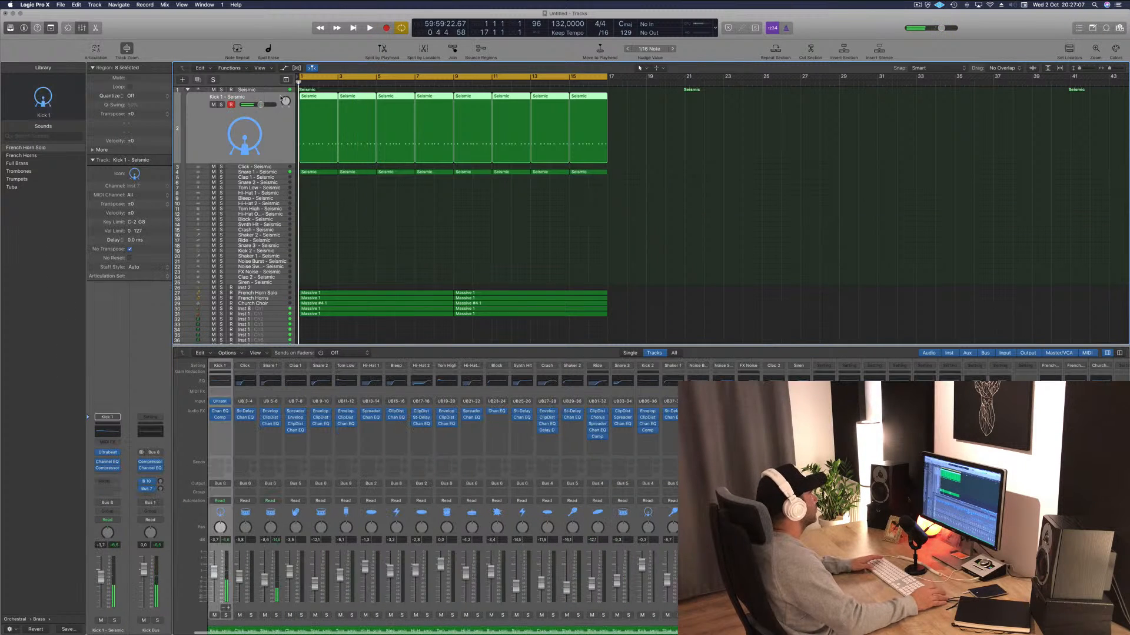
key(space)
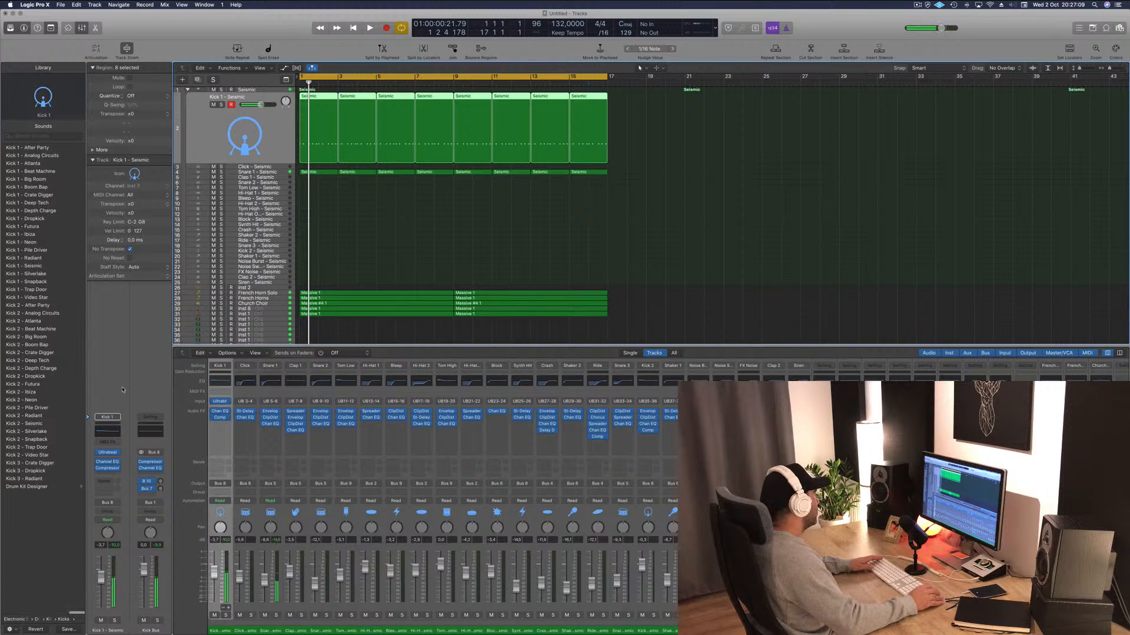
click(106, 453)
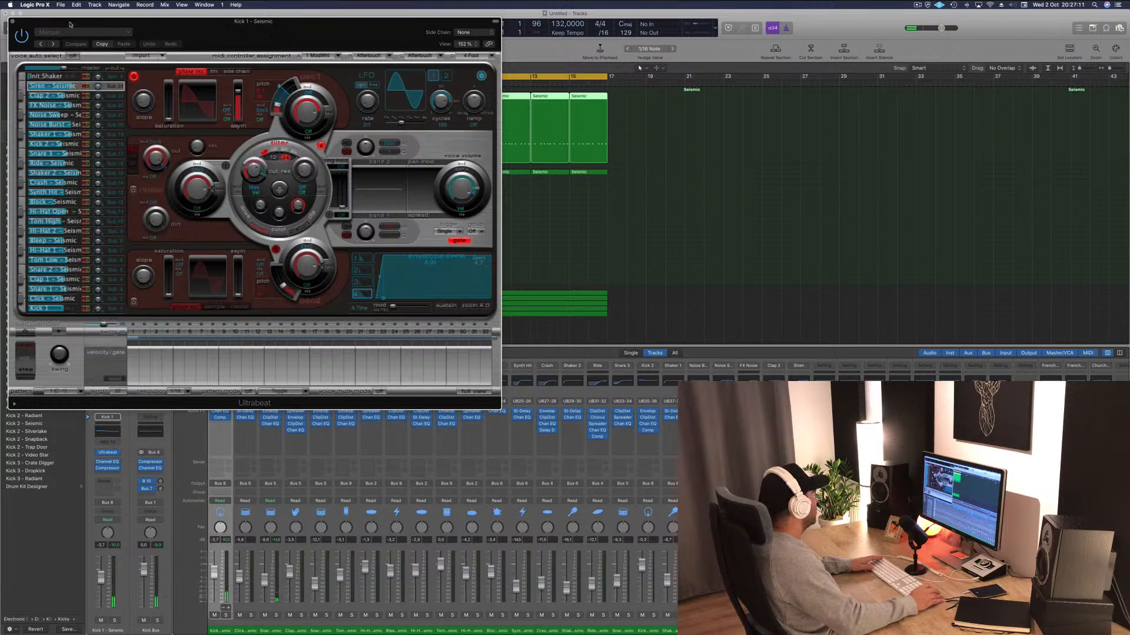
click(10, 22)
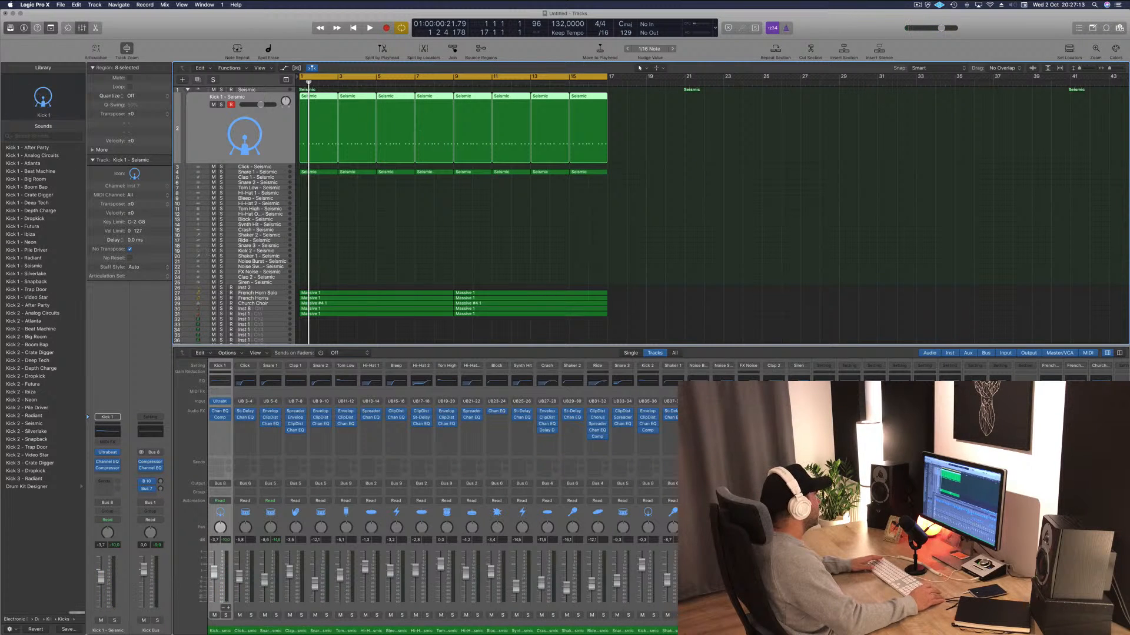
click(276, 89)
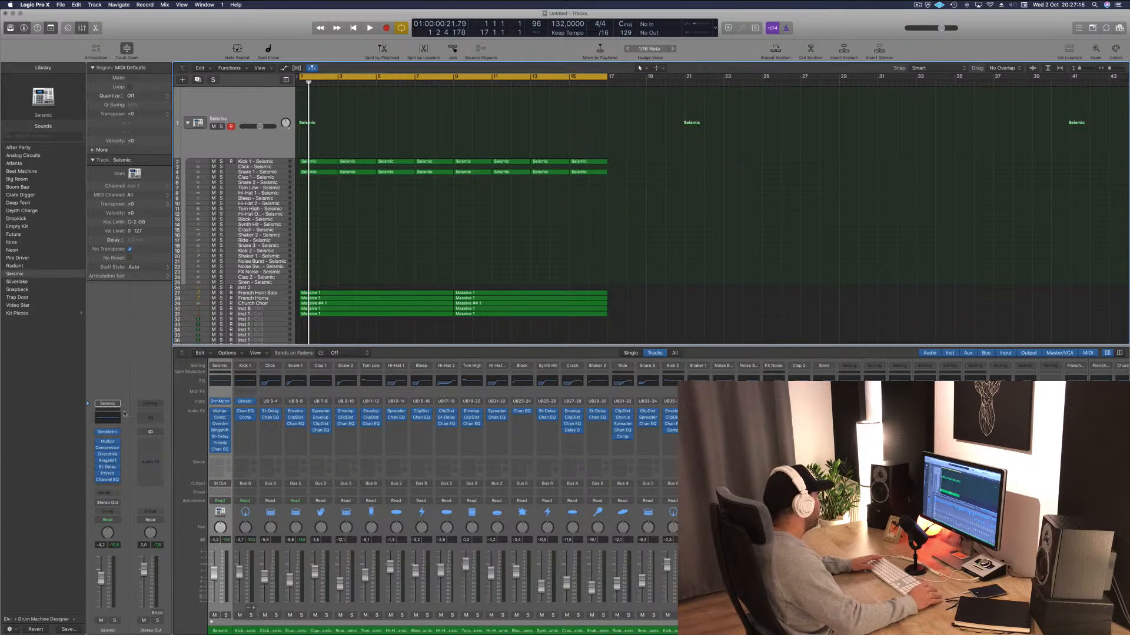
Play the beat while examining the Seismic kit's Kick 1 controls in Drum Machine Designer, and close its window.
click(108, 432)
key(cmd+w)
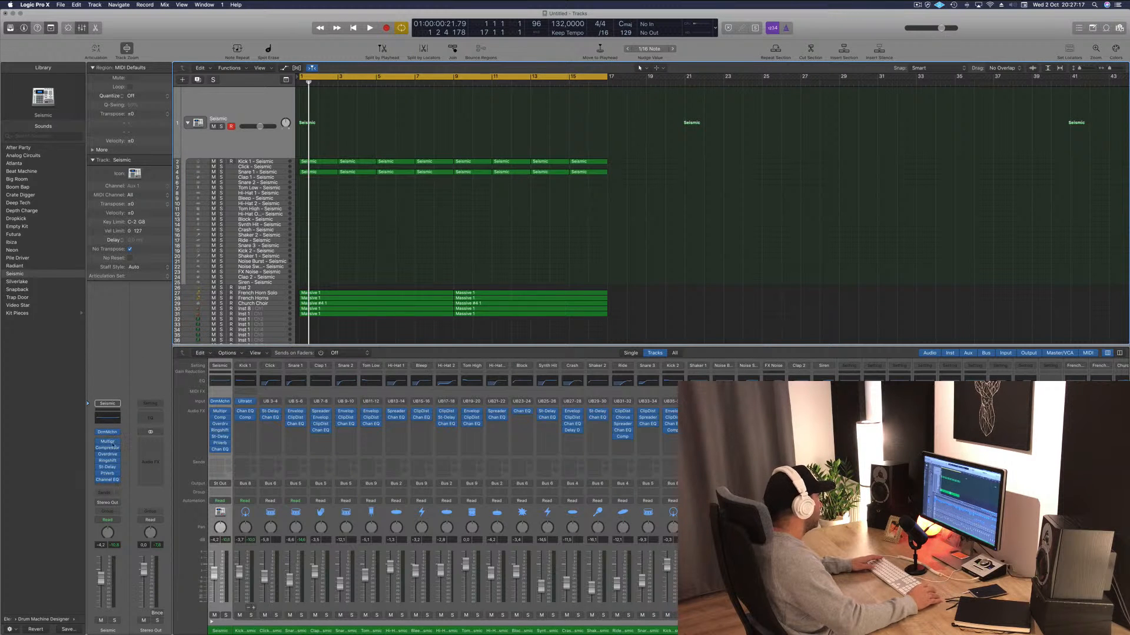
click(107, 432)
key(space)
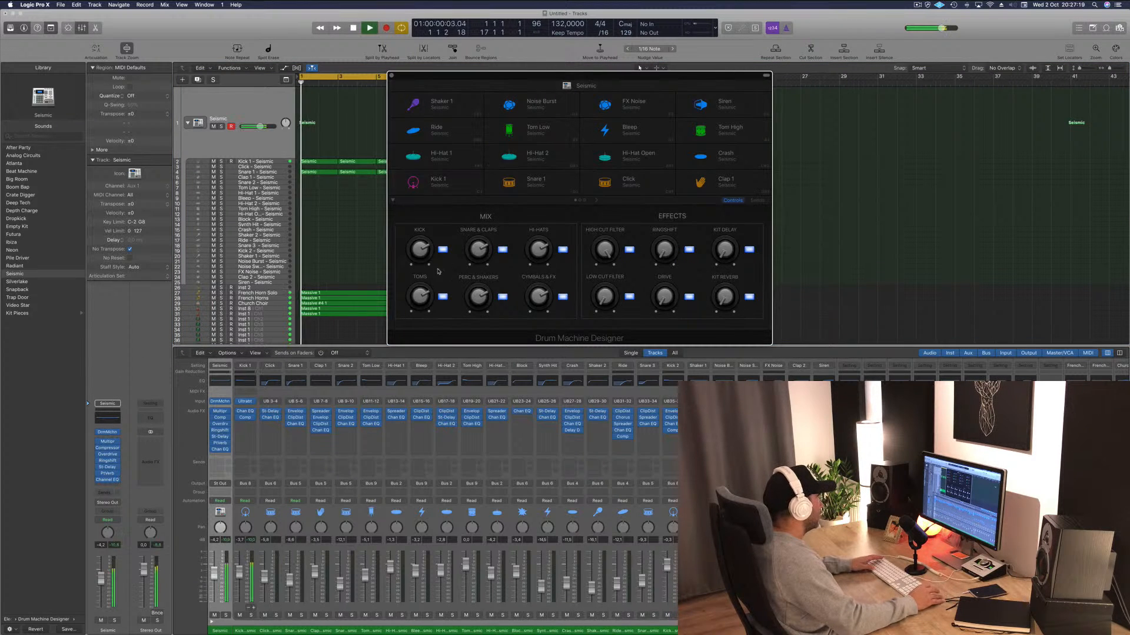
click(434, 187)
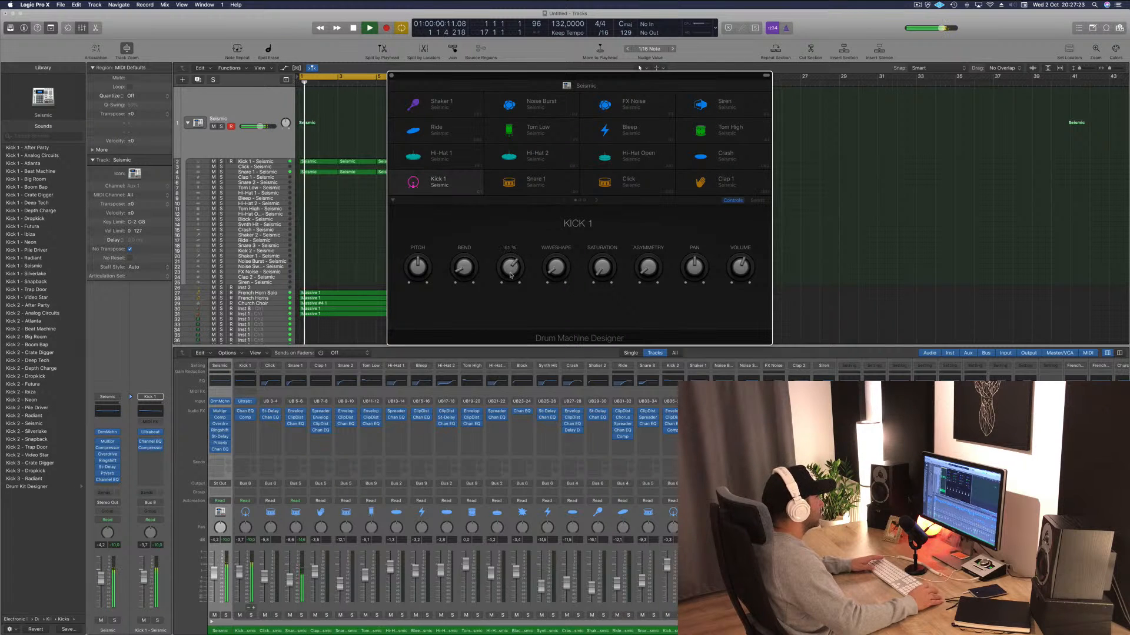
drag(511, 276, 511, 276)
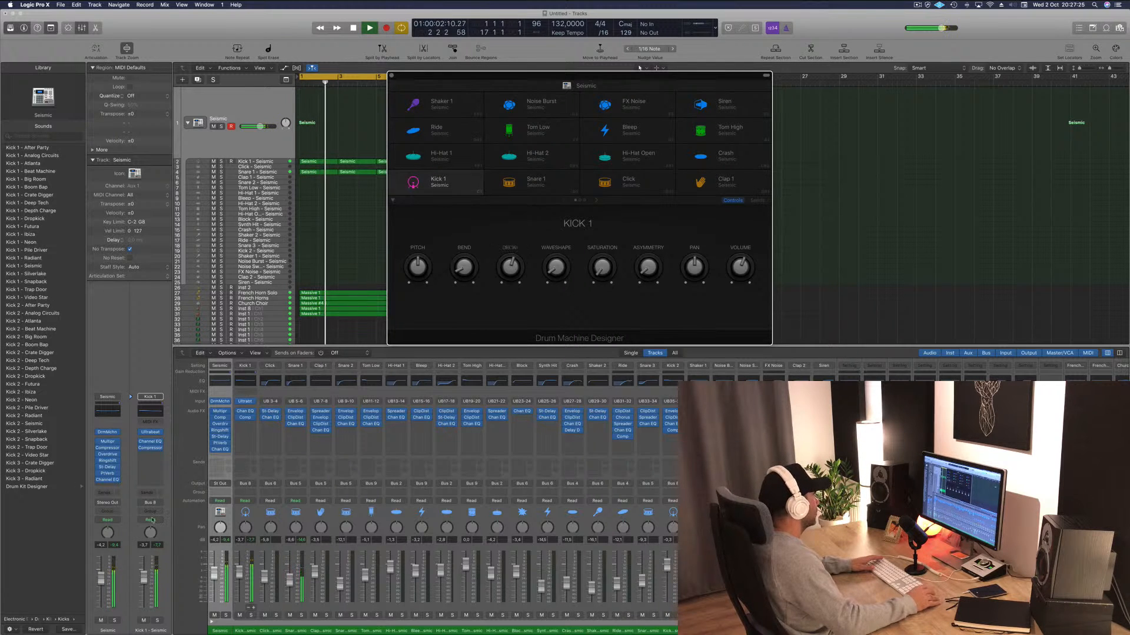
click(639, 68)
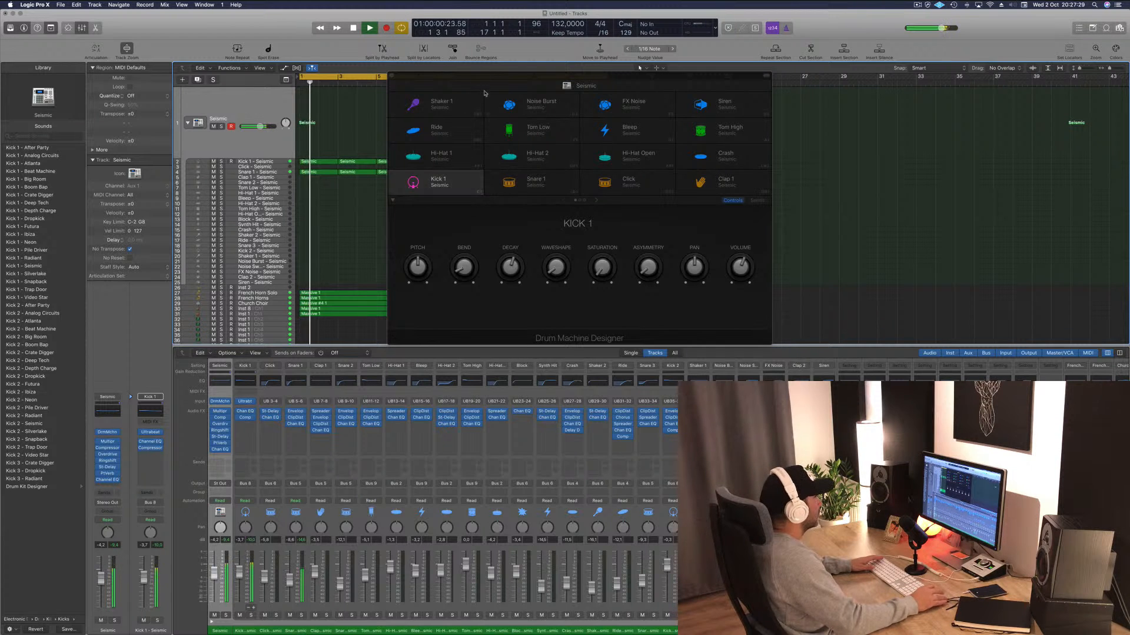
drag(469, 81, 634, 109)
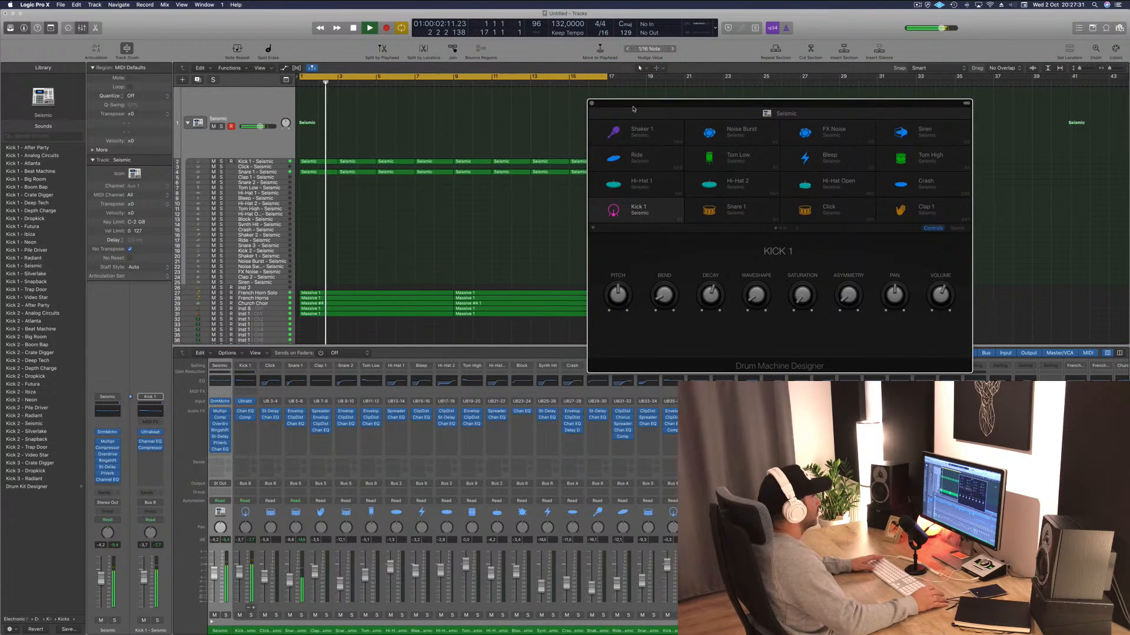
click(593, 104)
Set the Snare 1 - Seismic track volume to -6.4 dB and copy its first region to the Hi-Hat 1 - Seismic track.
click(275, 172)
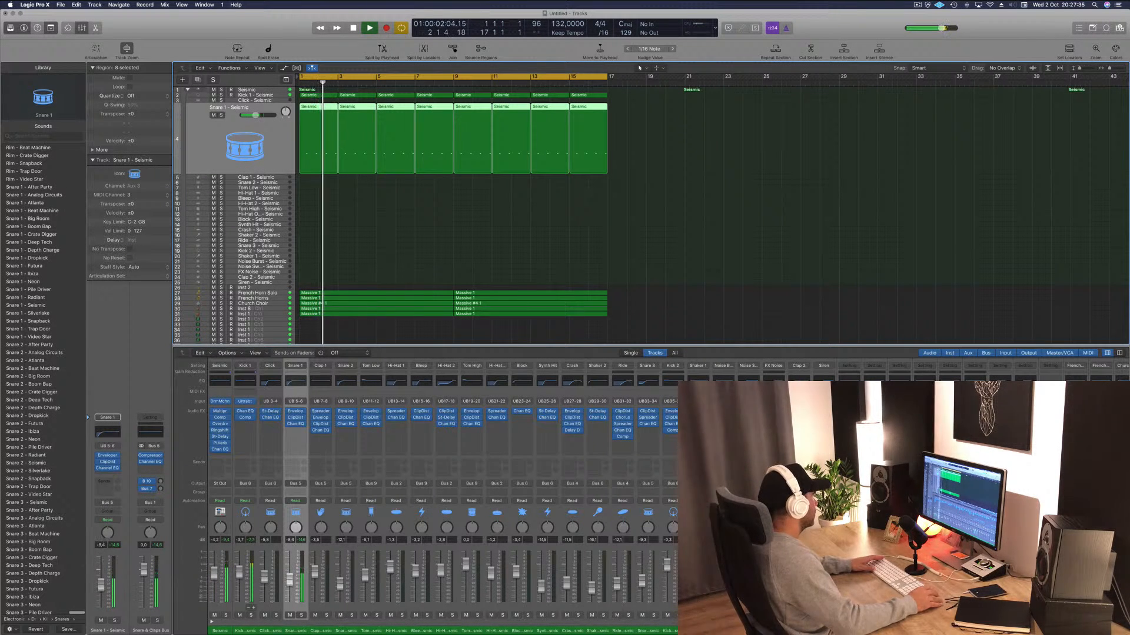
drag(106, 586, 106, 583)
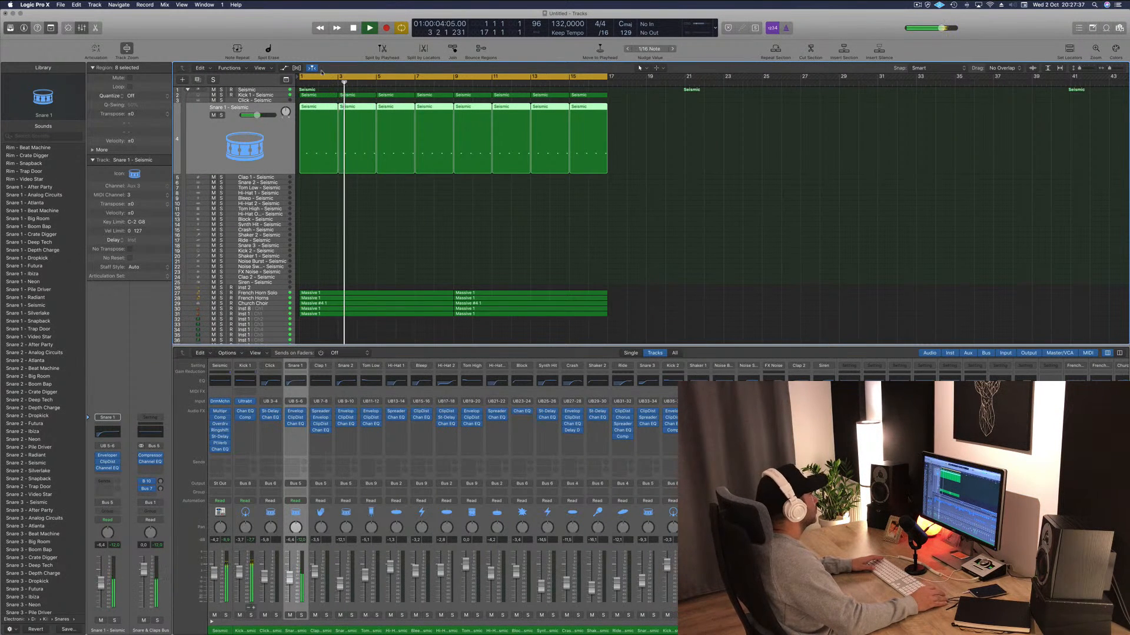
click(320, 95)
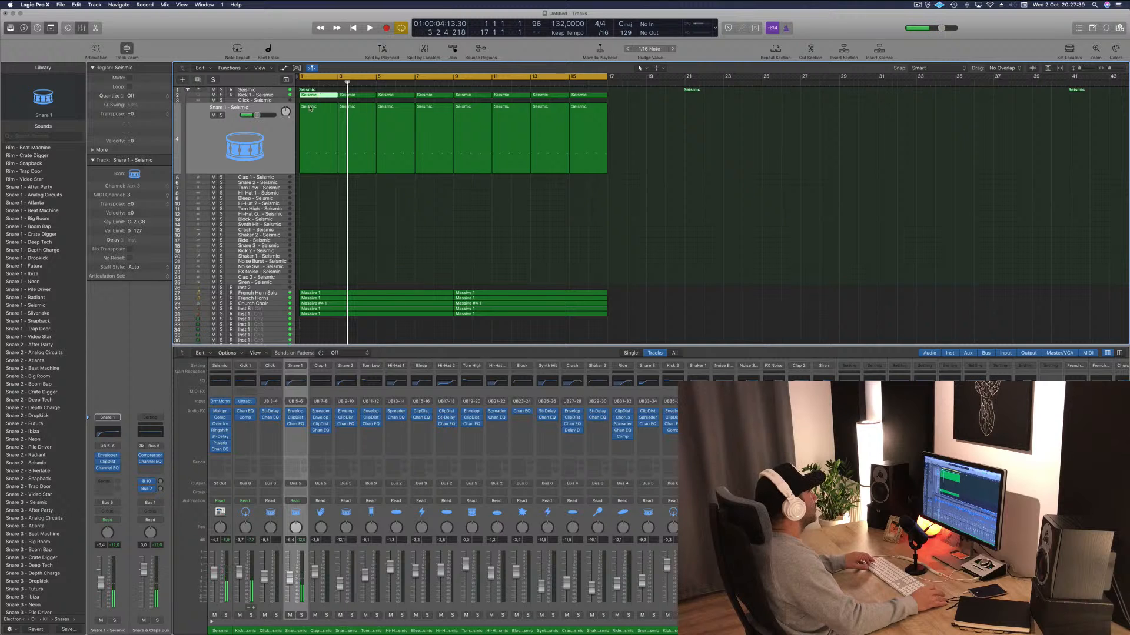
drag(314, 106, 313, 195)
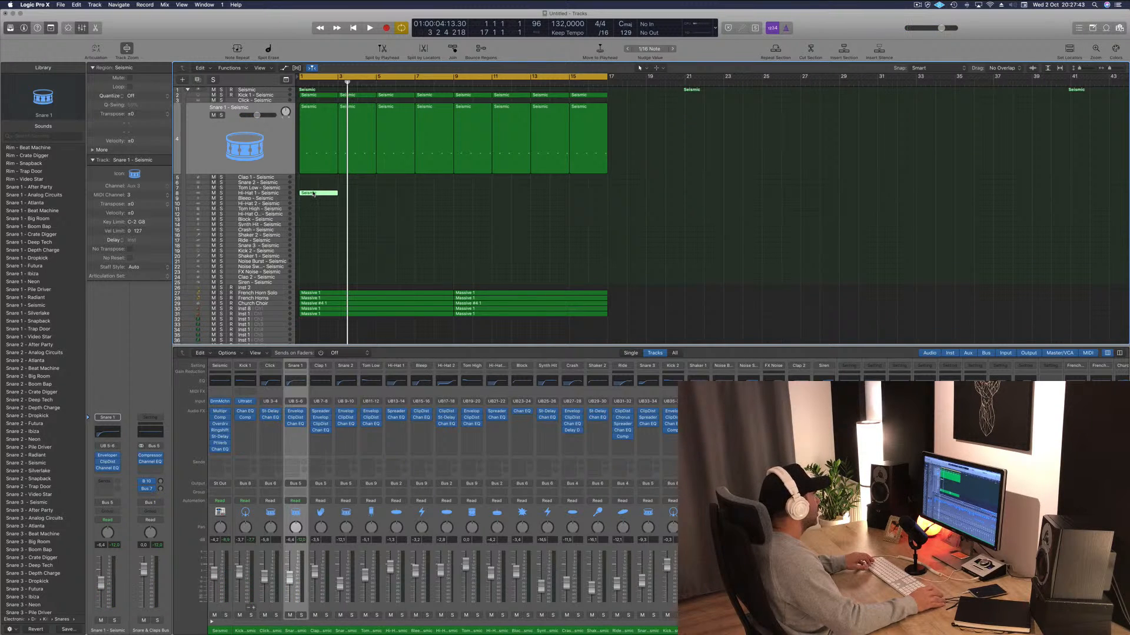
Move all four notes of the Hi-Hat 1 region to F#1, with the first at the start of bar 1, and play them.
key(p)
drag(352, 531, 675, 600)
drag(372, 554, 304, 532)
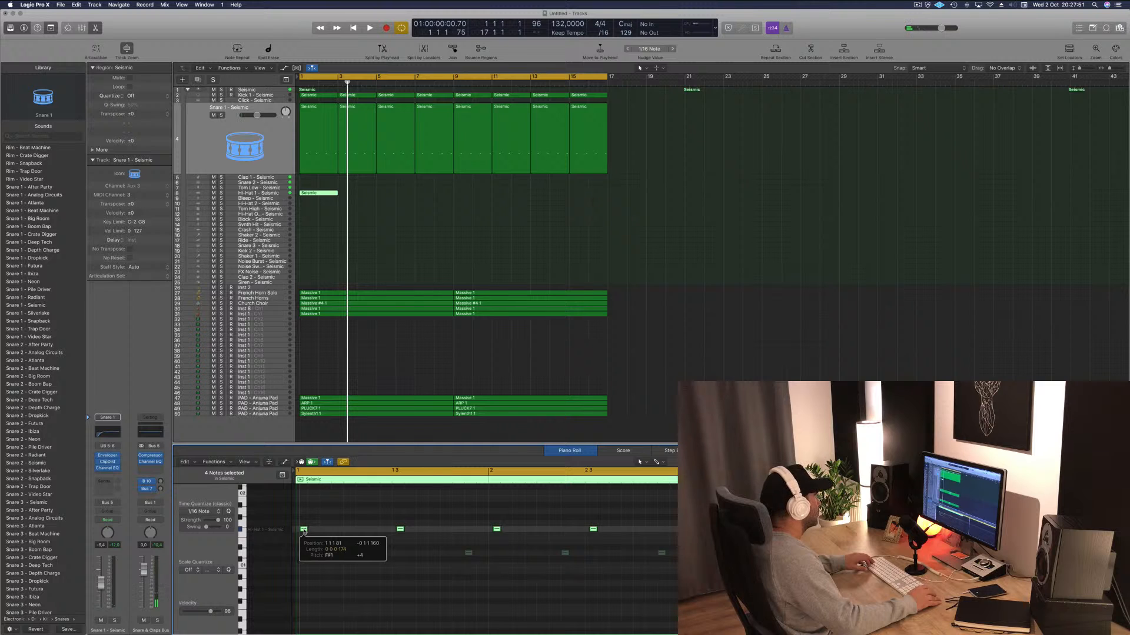
drag(303, 531, 304, 531)
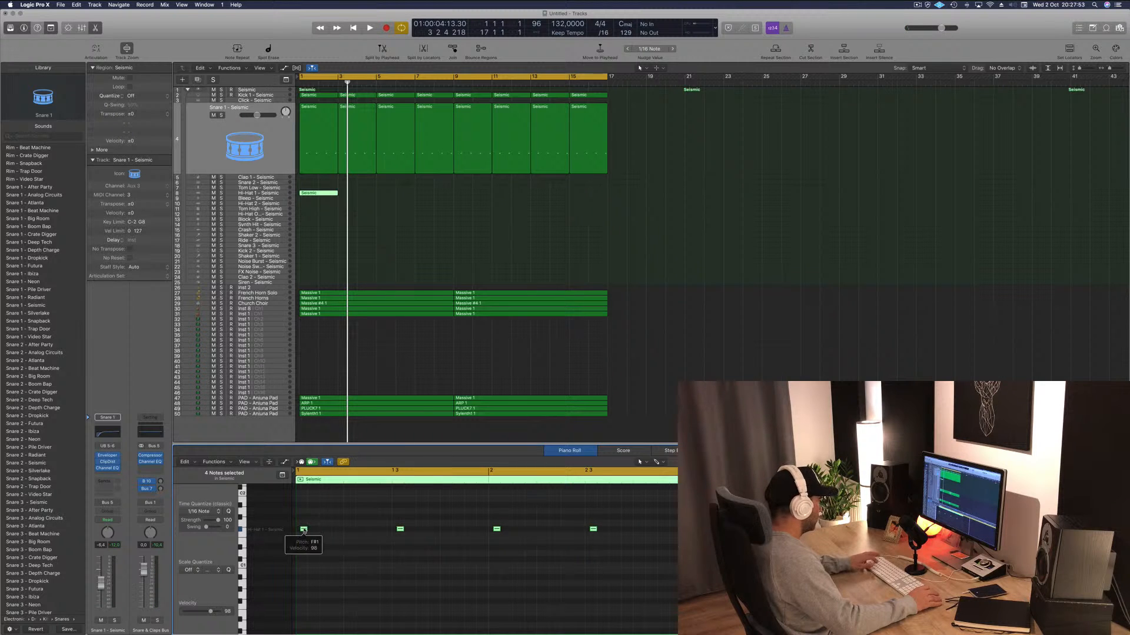
key(space)
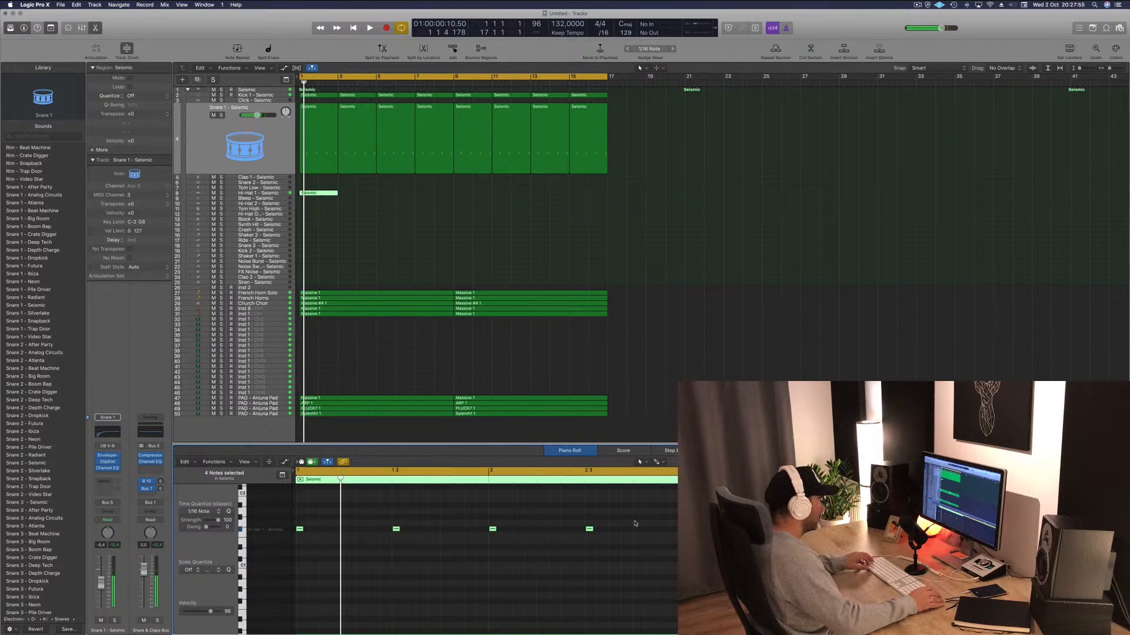
Shift the four hi-hat notes an eighth note later, duplicate them one beat on to fill every offbeat, and play back the pattern.
drag(299, 529, 324, 532)
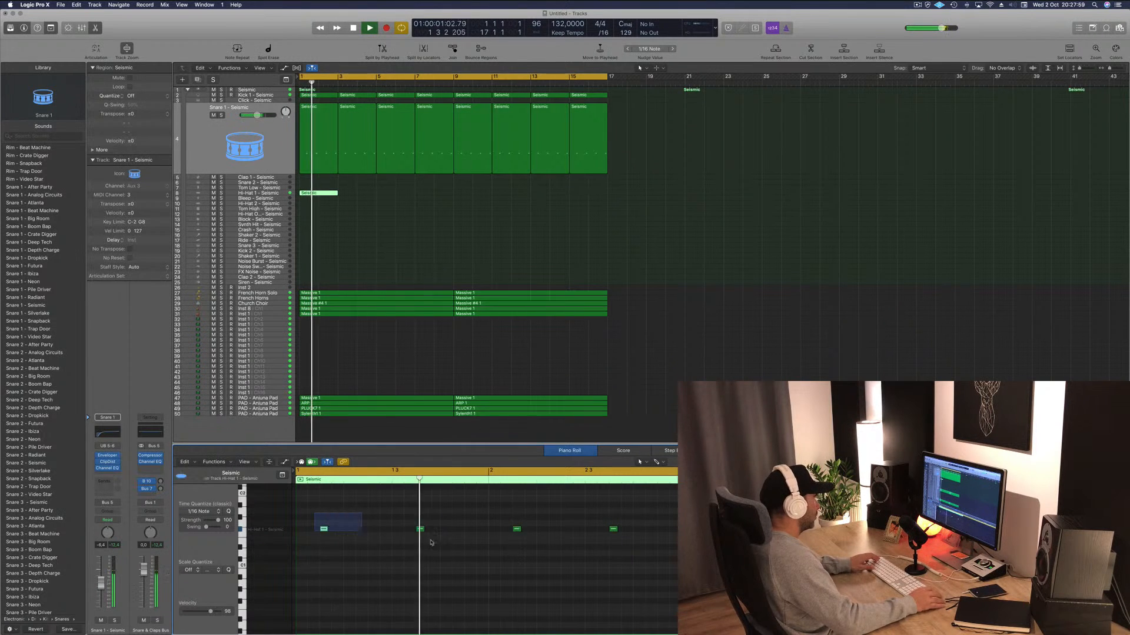
drag(324, 532, 357, 532)
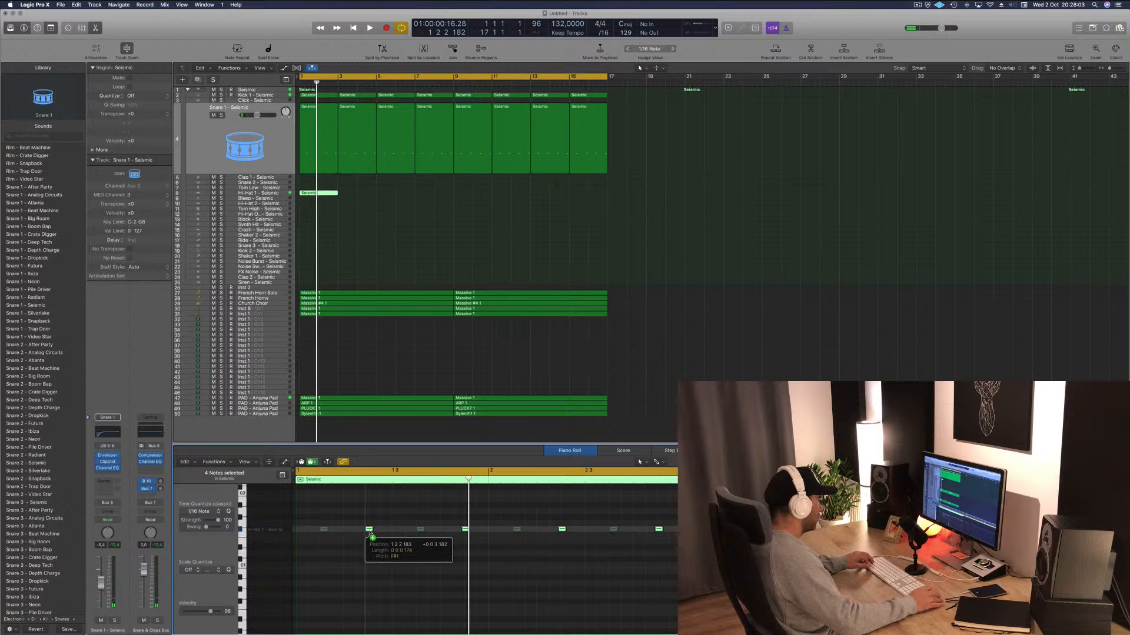
drag(371, 532, 372, 533)
key(space)
scroll(380, 557, left, 5)
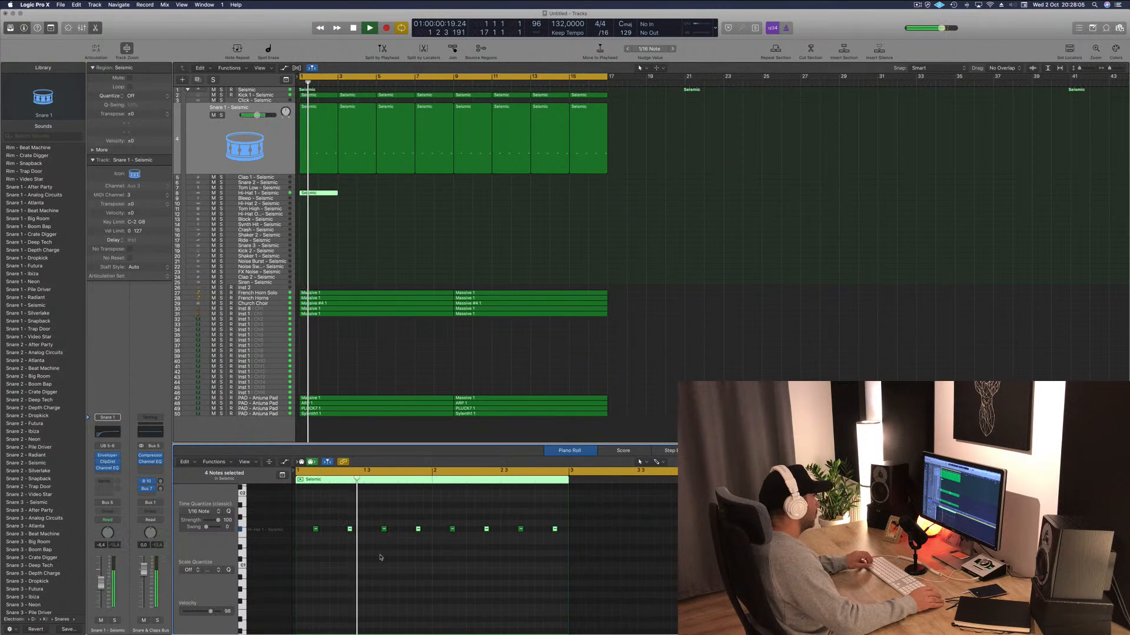
scroll(388, 557, right, 5)
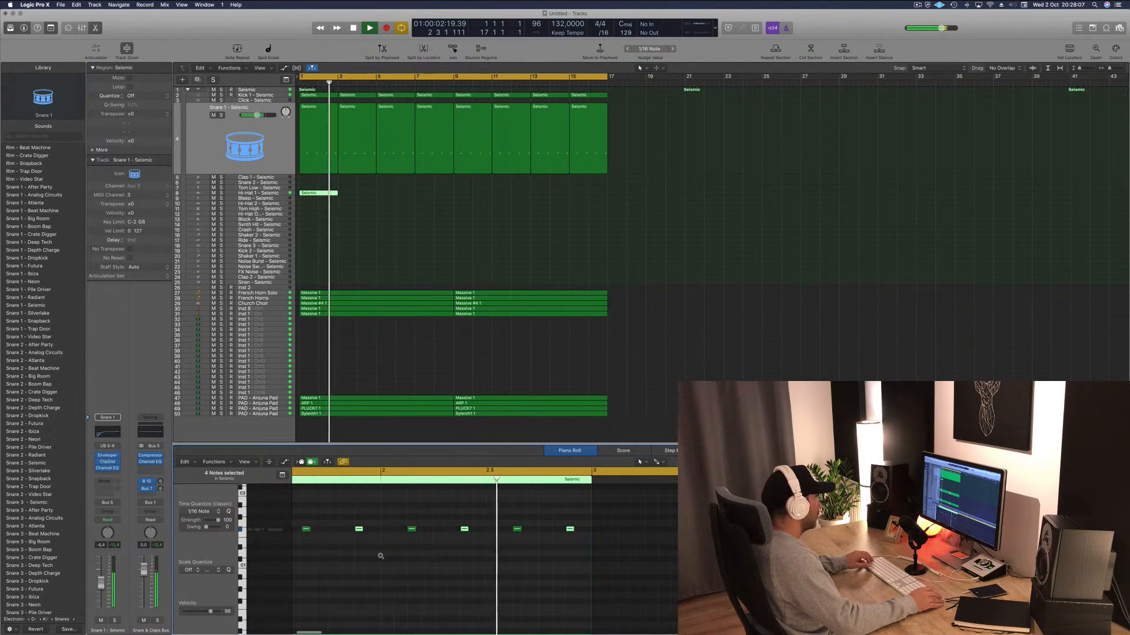
key(space)
scroll(371, 559, left, 3)
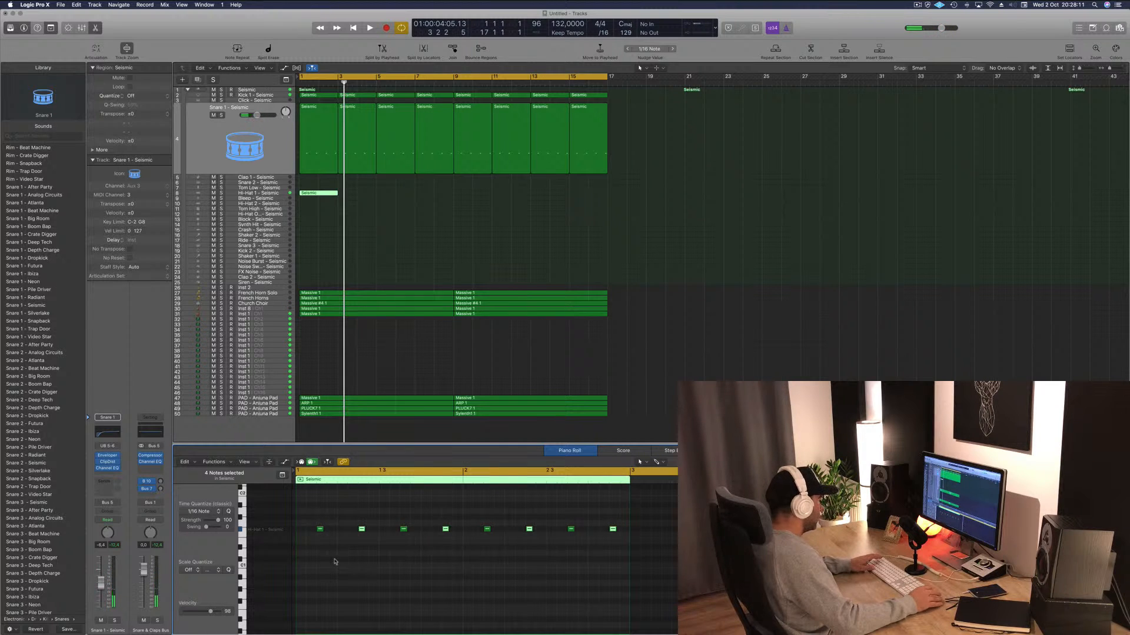
key(space)
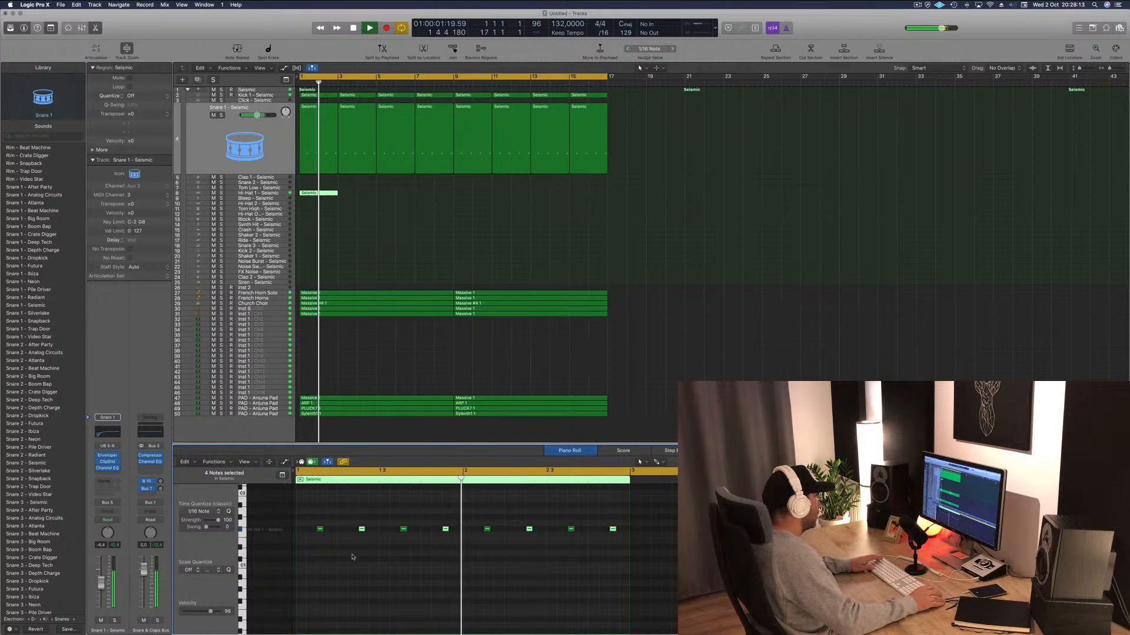
key(space)
Move all four notes of the first Snare 1 region an eighth note earlier, onto beats 2 and 4, and play the result.
click(325, 110)
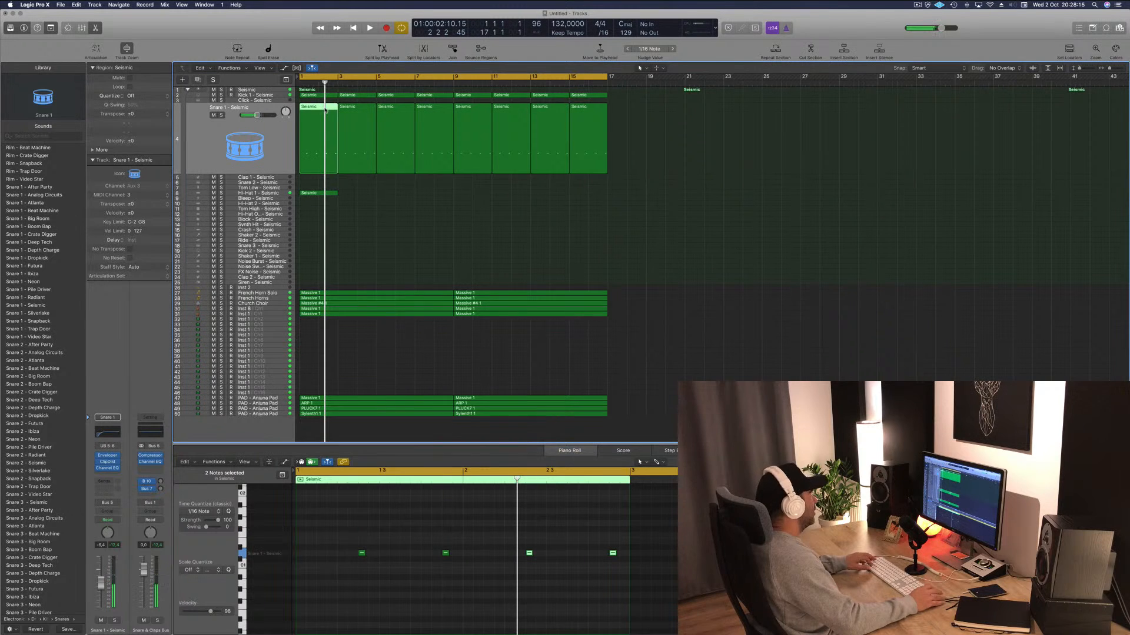
click(335, 529)
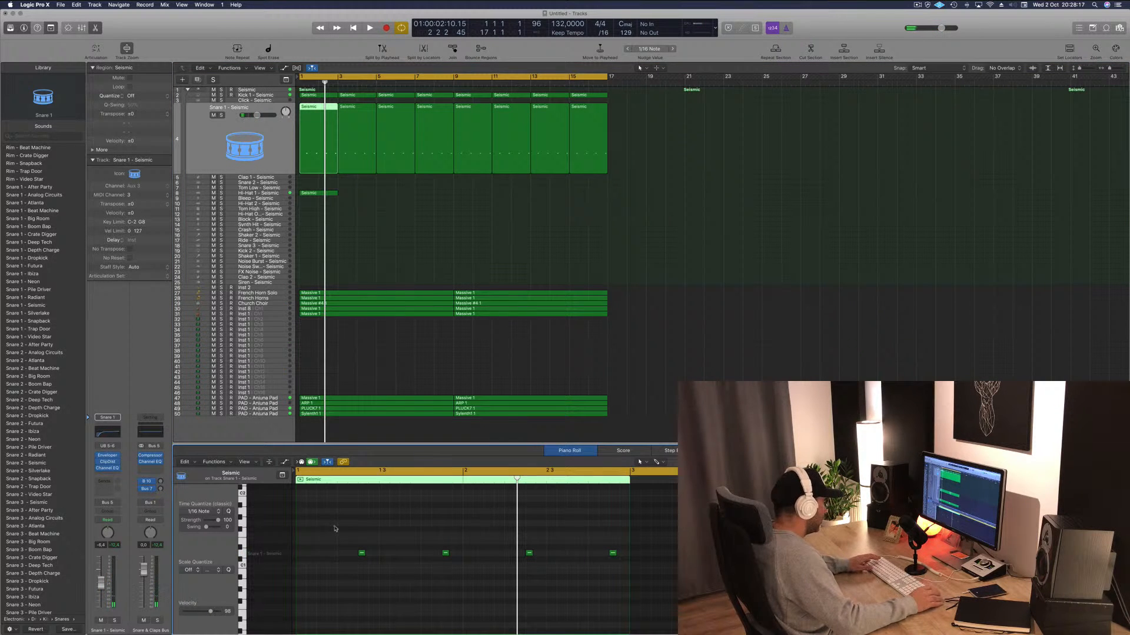
drag(335, 523, 641, 588)
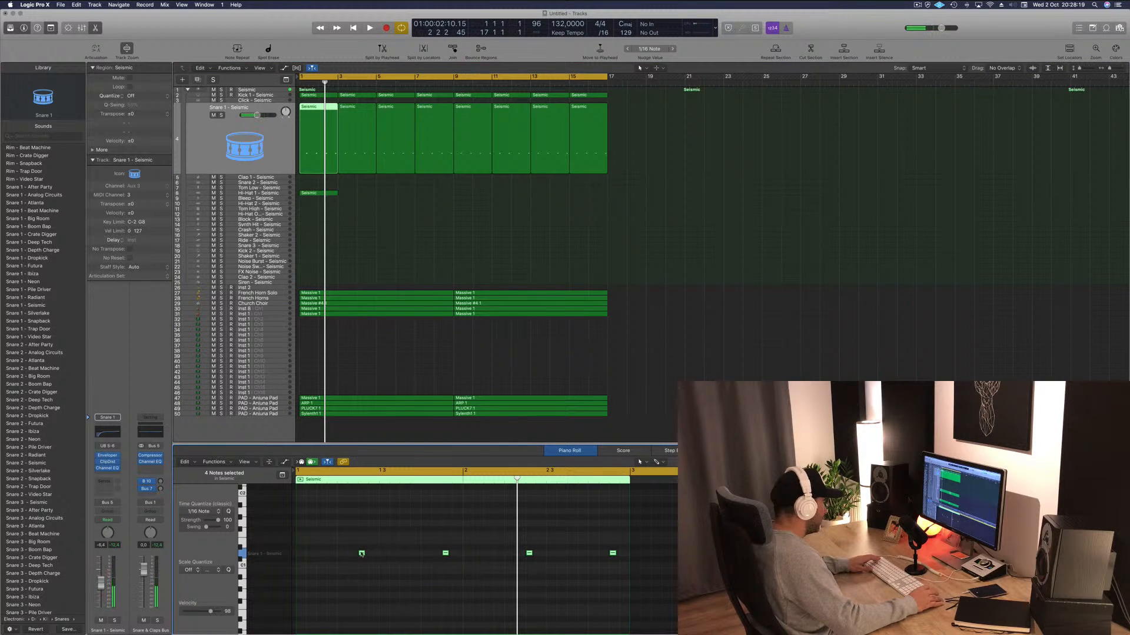
drag(358, 553, 341, 554)
key(space)
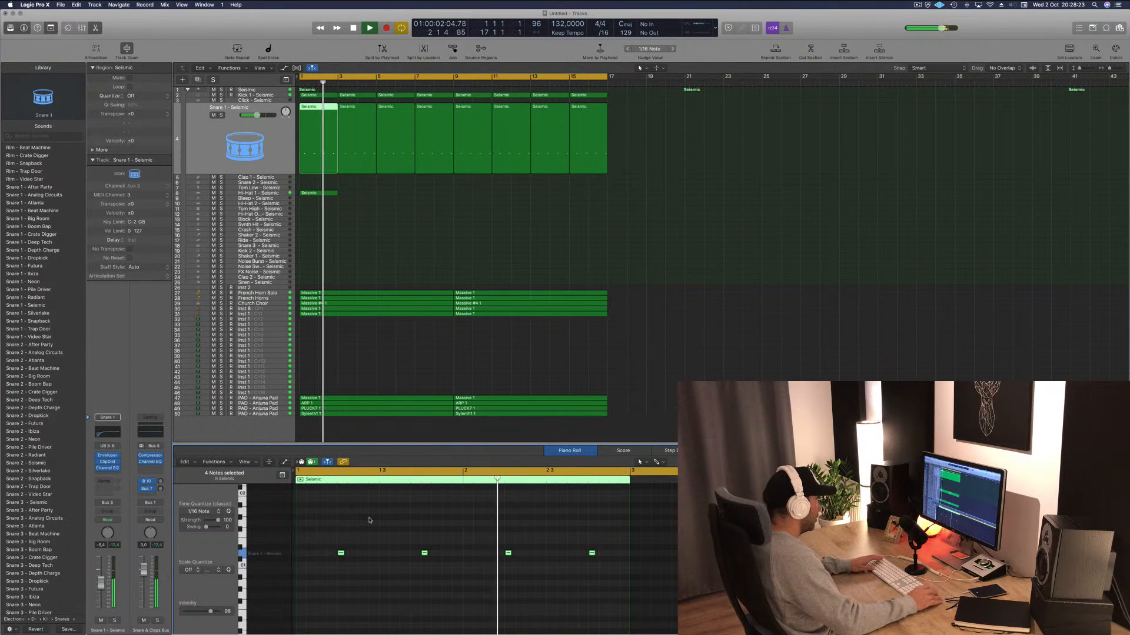
key(space)
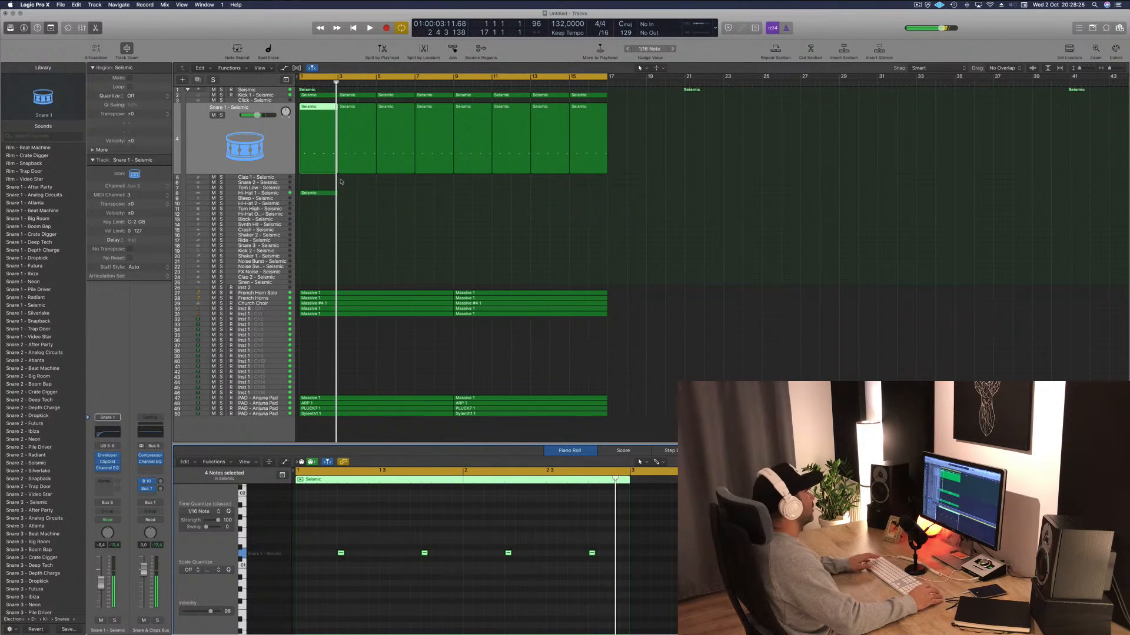
Delete the Snare 1 regions after the first one and copy the edited region across the track through bar 16.
click(350, 135)
drag(659, 130, 354, 153)
key(Delete)
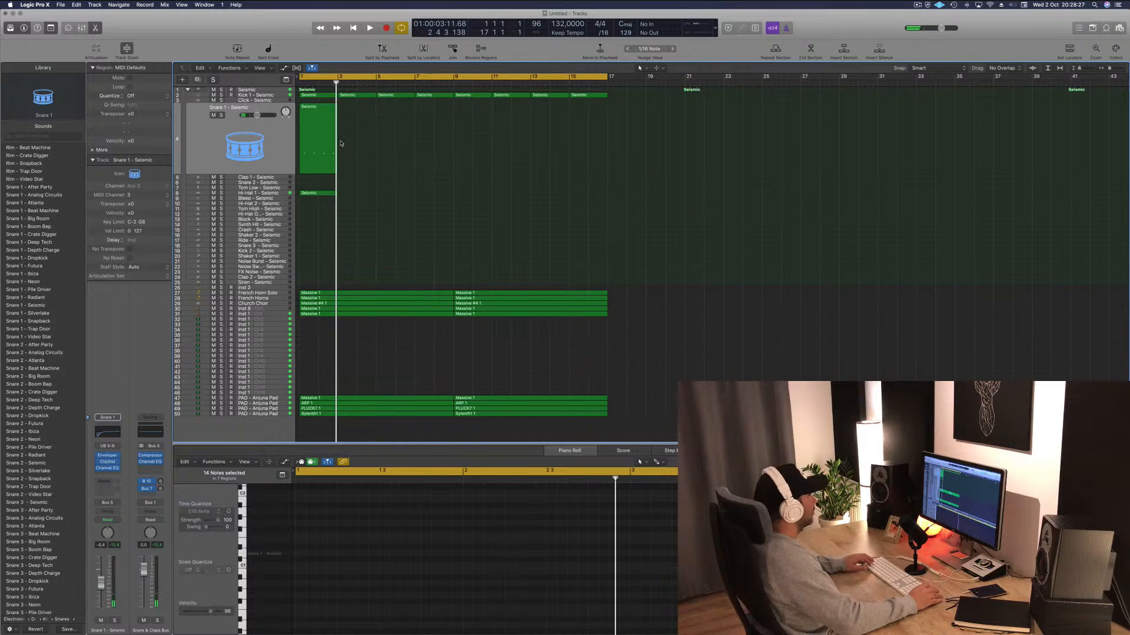
drag(317, 117, 354, 119)
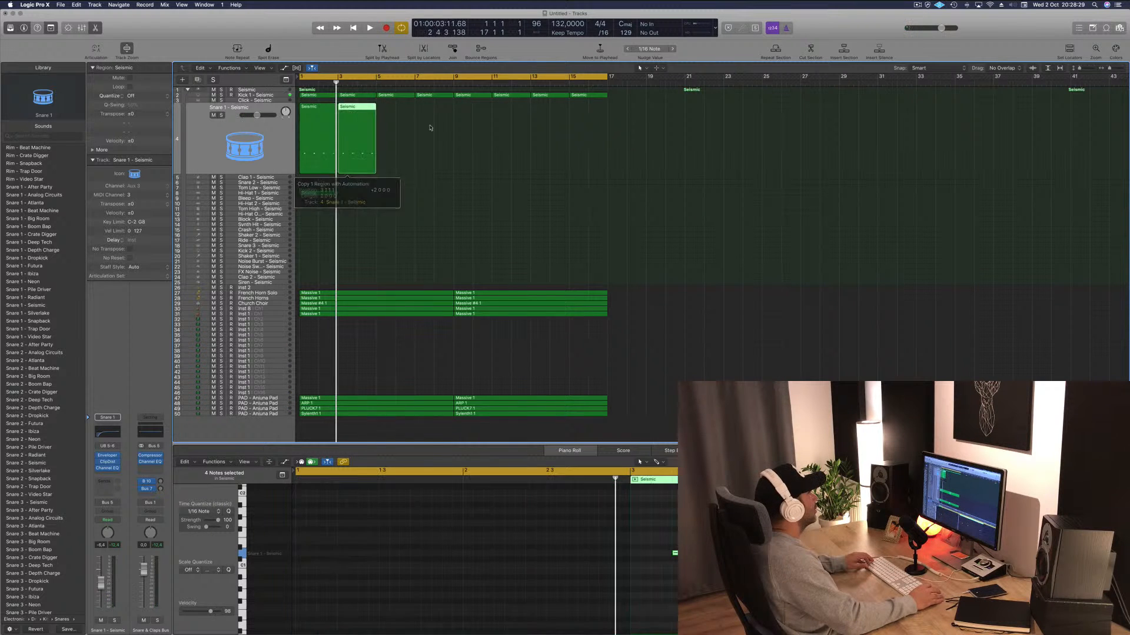
drag(429, 127, 394, 111)
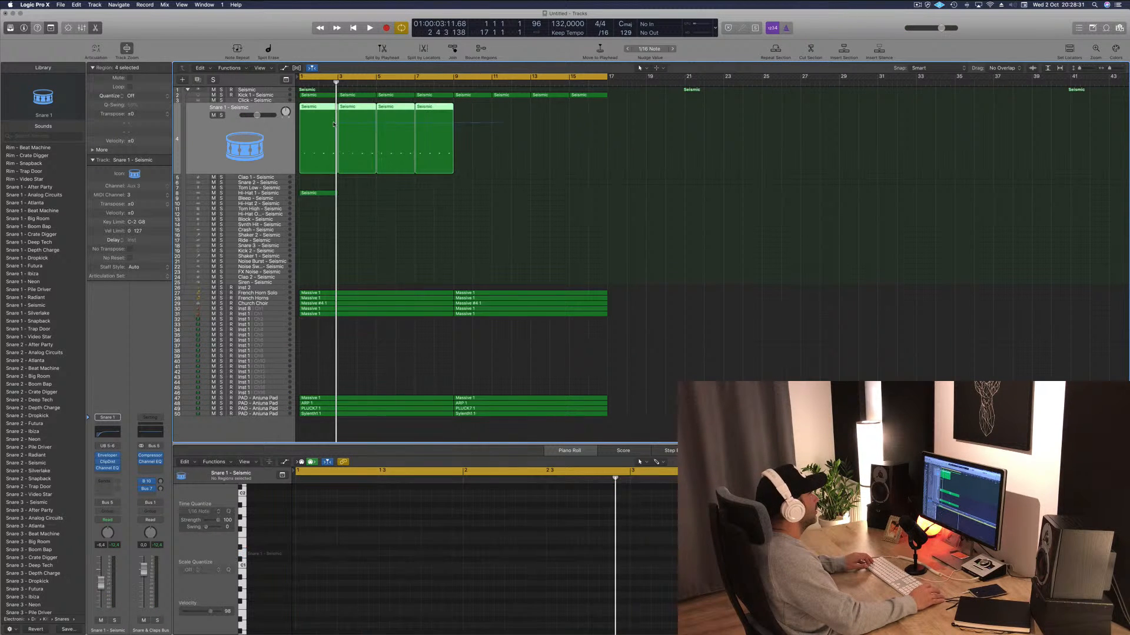
drag(324, 104, 398, 194)
Copy the two-bar Hi-Hat 1 region along its track through bar 16 while the arrangement plays.
key(space)
shift+click(323, 194)
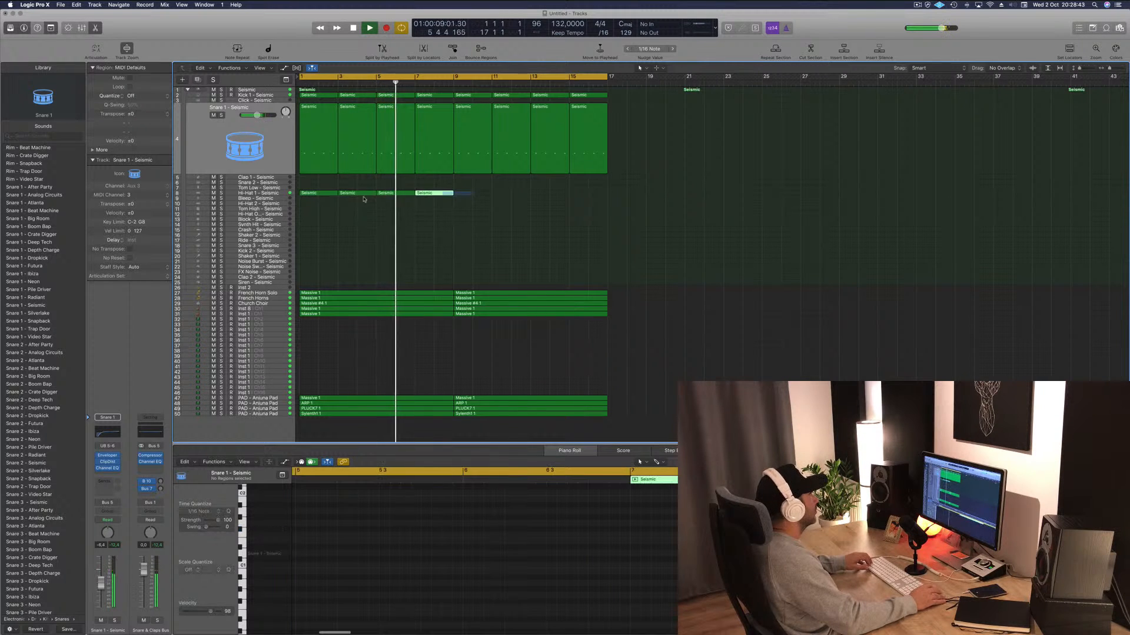
drag(315, 194, 469, 197)
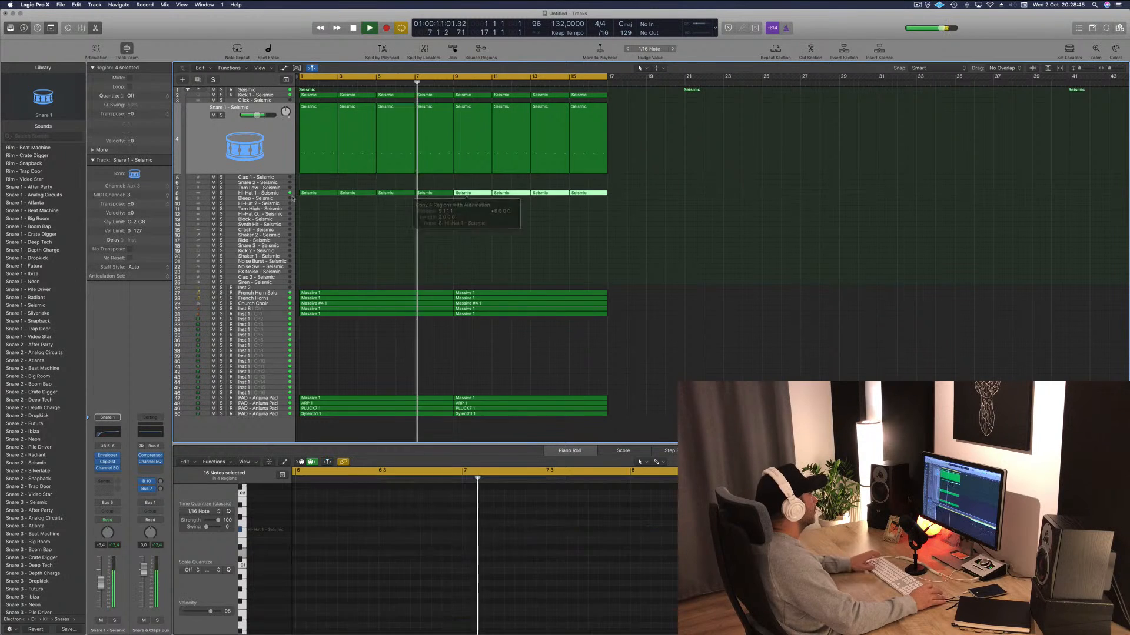
Audition Hi-Hat 2 patches on the Hi-Hat 1 track during playback, load Hi-Hat 2 - Atlanta and lower the track's volume to about -6.2 dB.
key(Return)
click(282, 192)
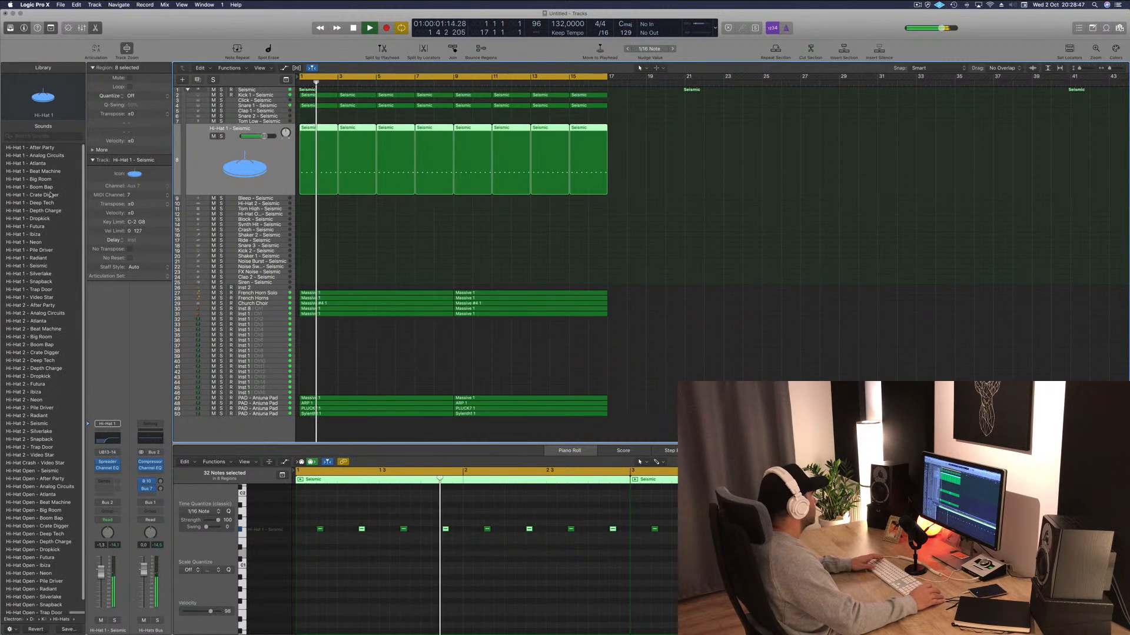
click(33, 315)
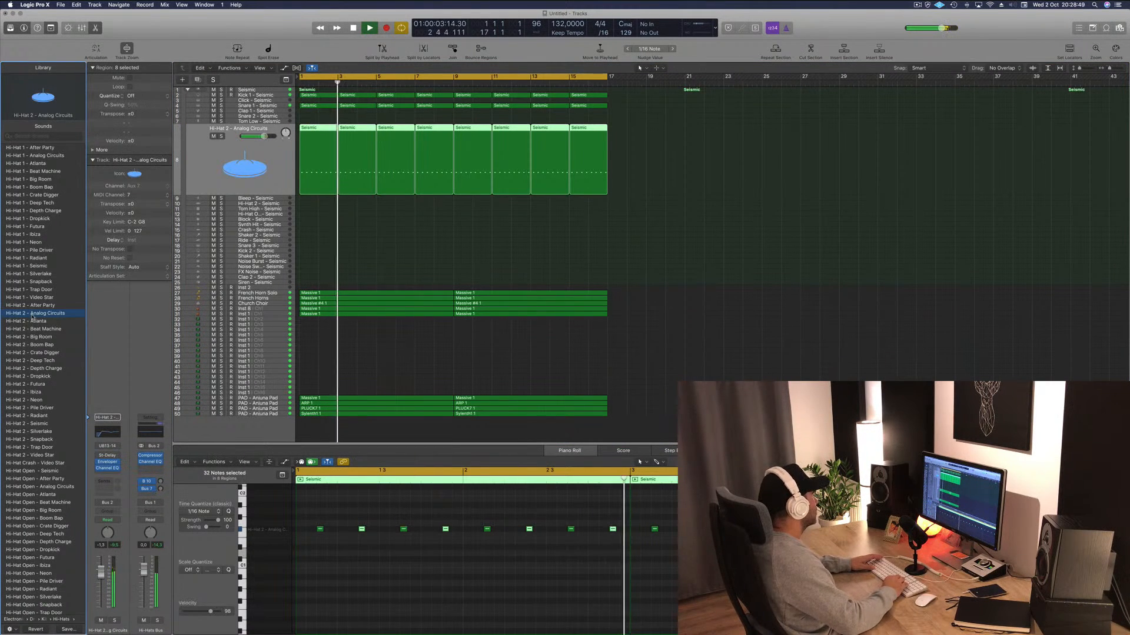
click(34, 320)
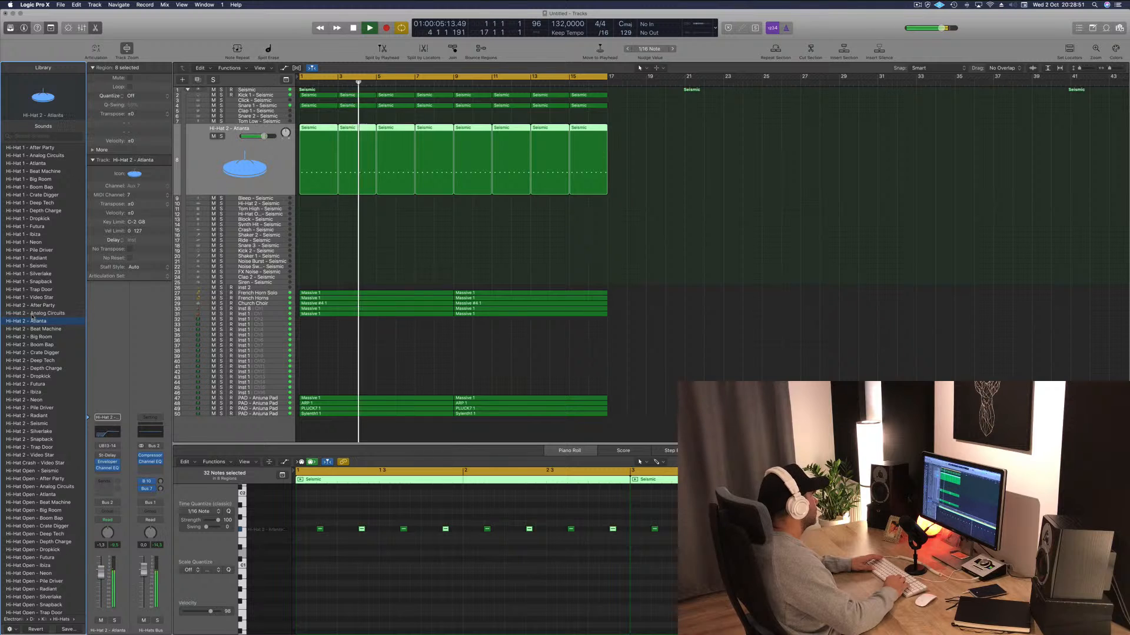
key(Down)
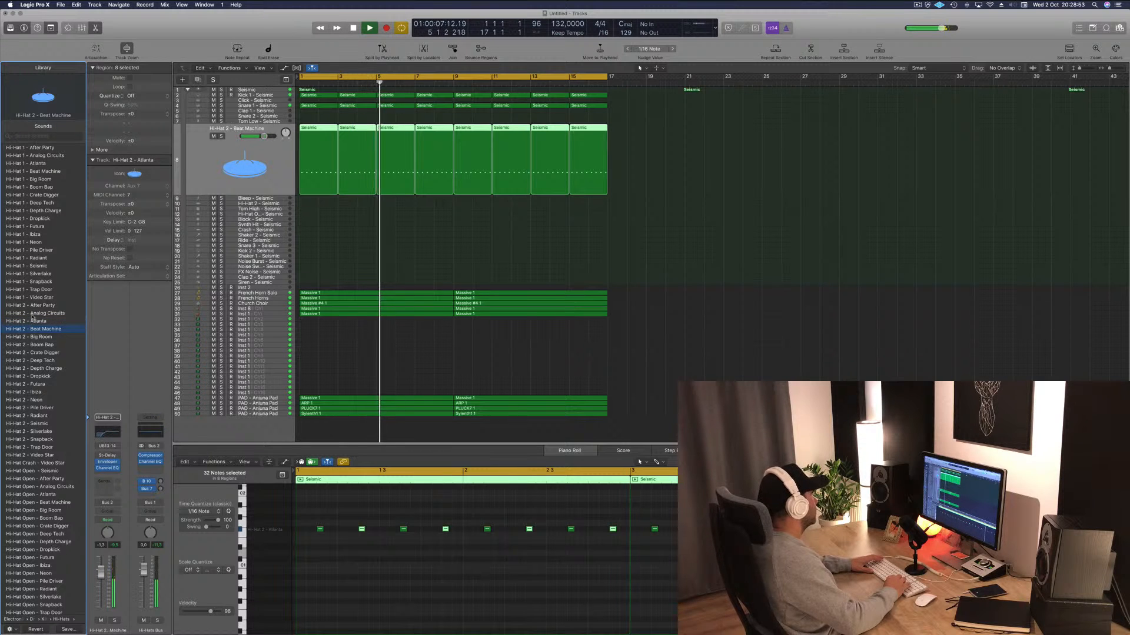
key(Down)
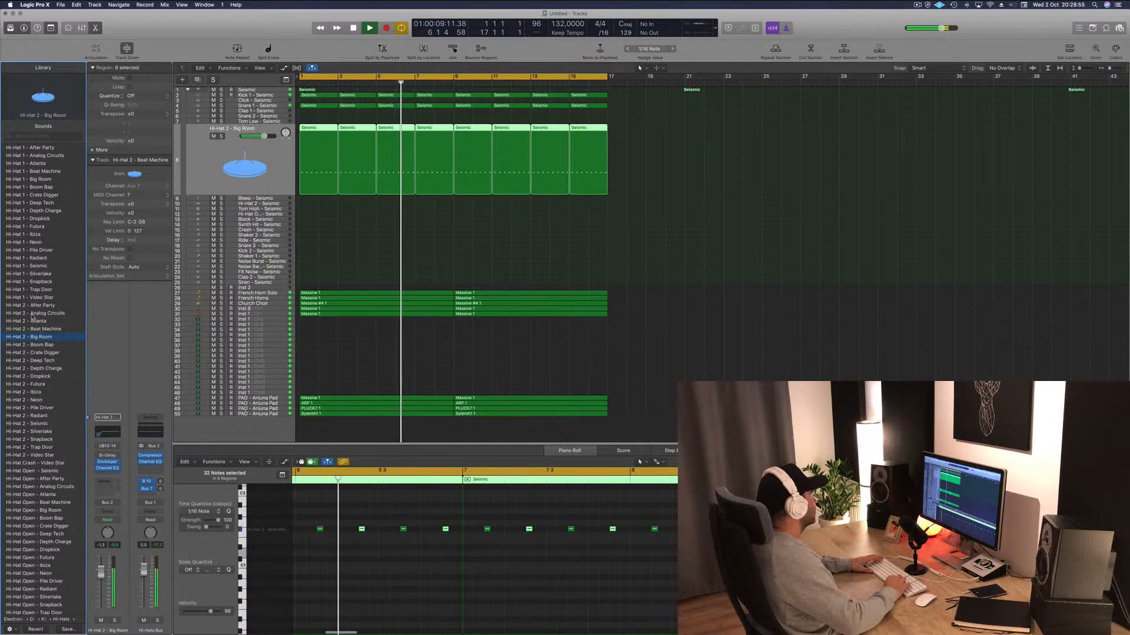
key(Down)
key(Down)
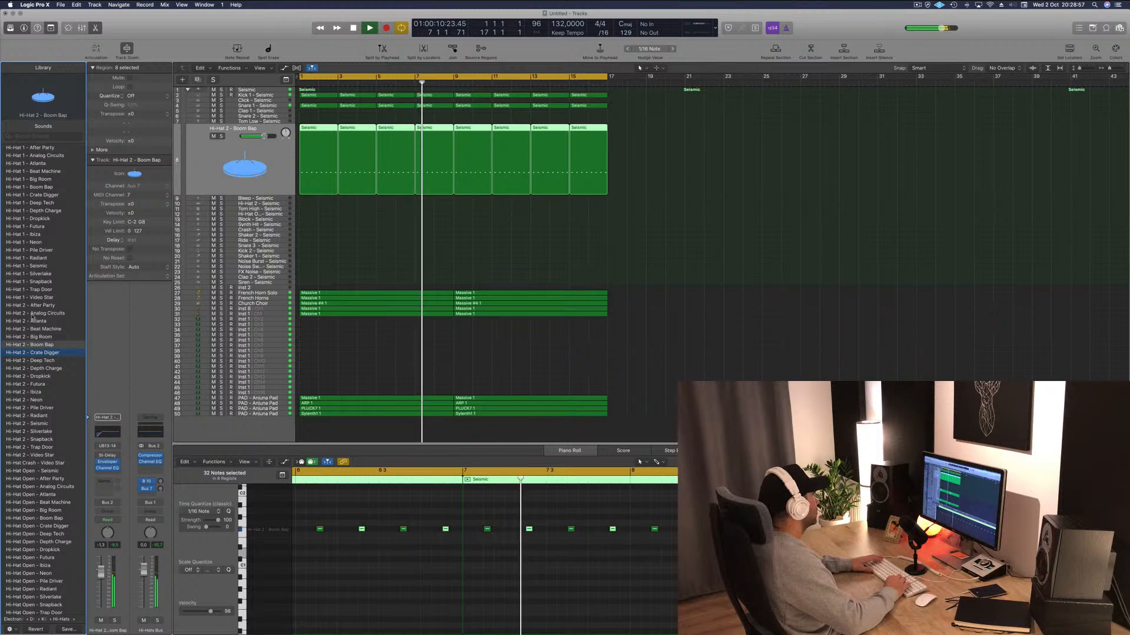
key(Down)
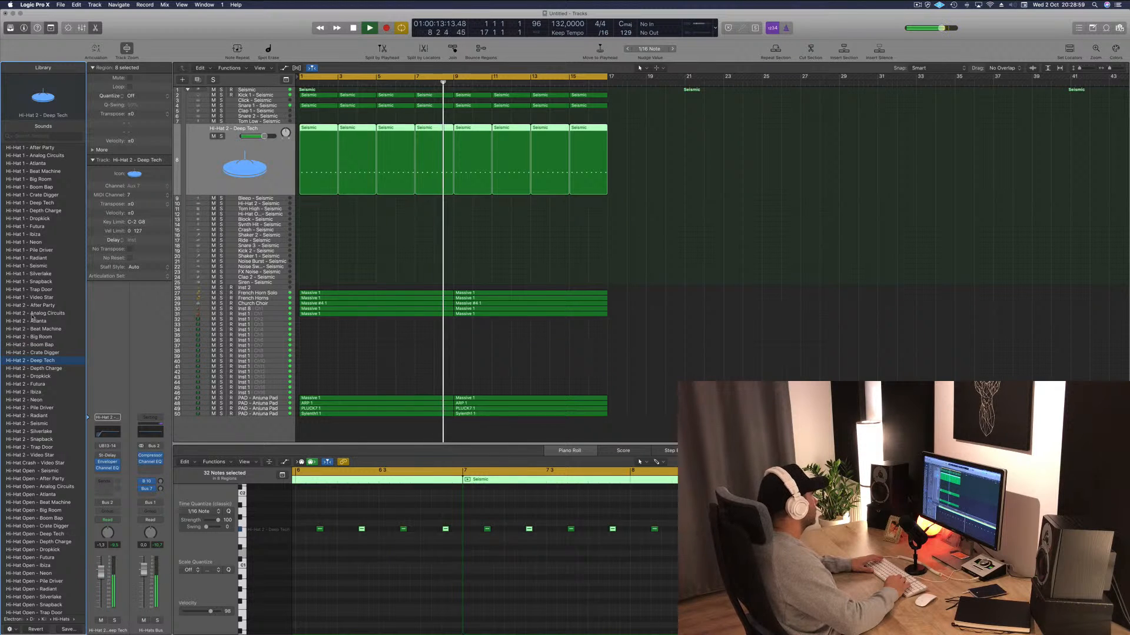
key(Down)
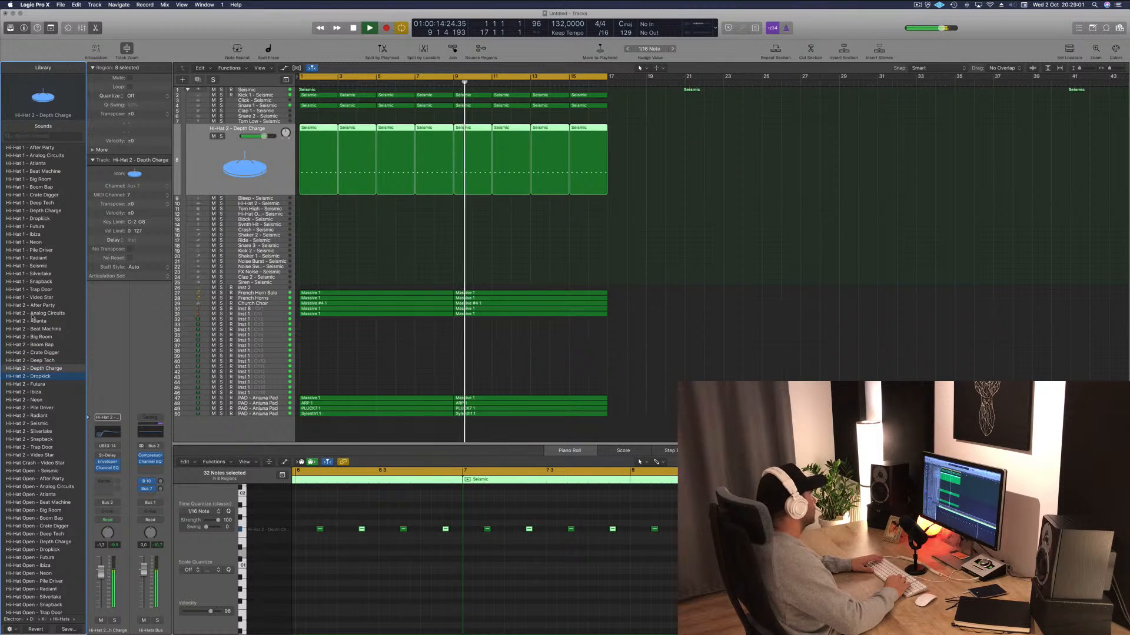
key(Down)
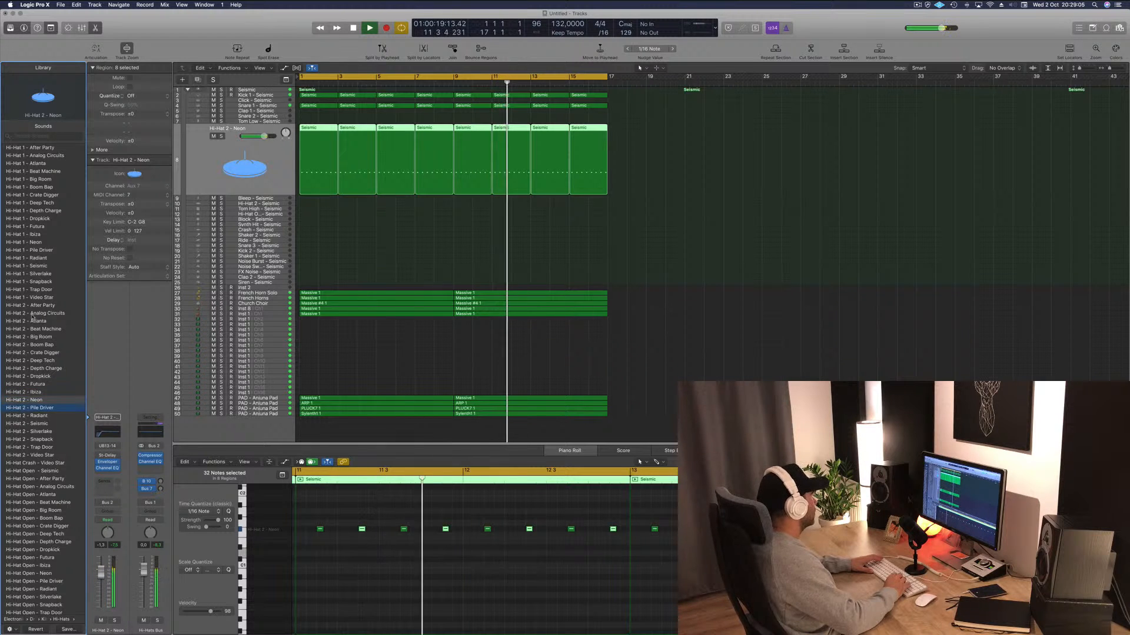
key(Down)
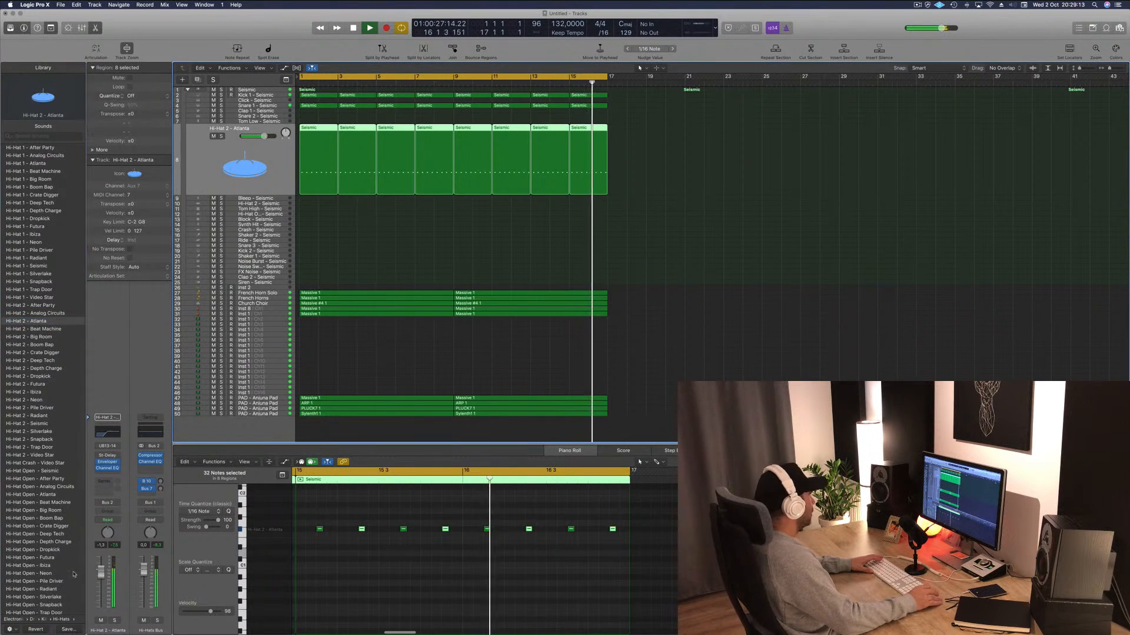
drag(100, 571, 102, 588)
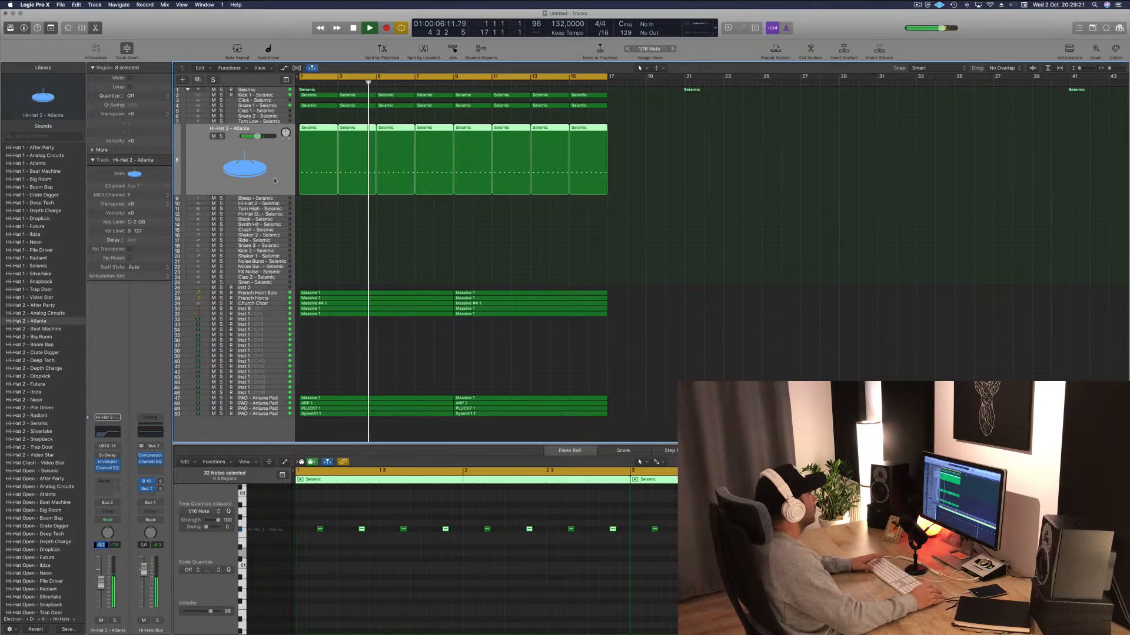
Copy the first hi-hat region onto the Kick 2 track and transpose all its notes to the Kick 2 pitch.
click(312, 128)
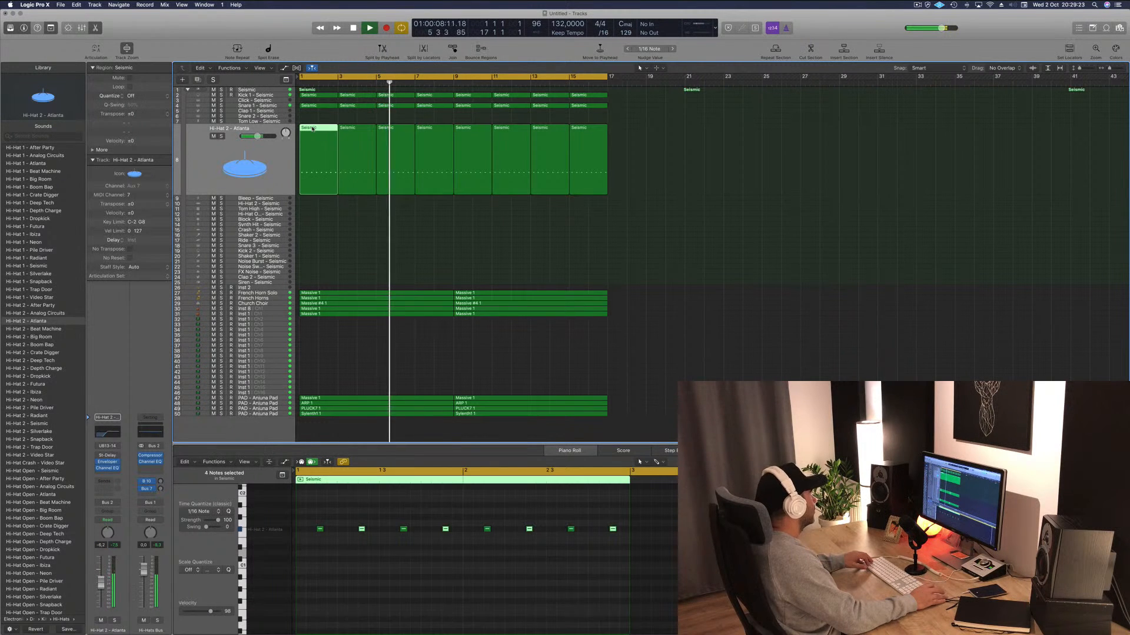
drag(315, 129, 314, 253)
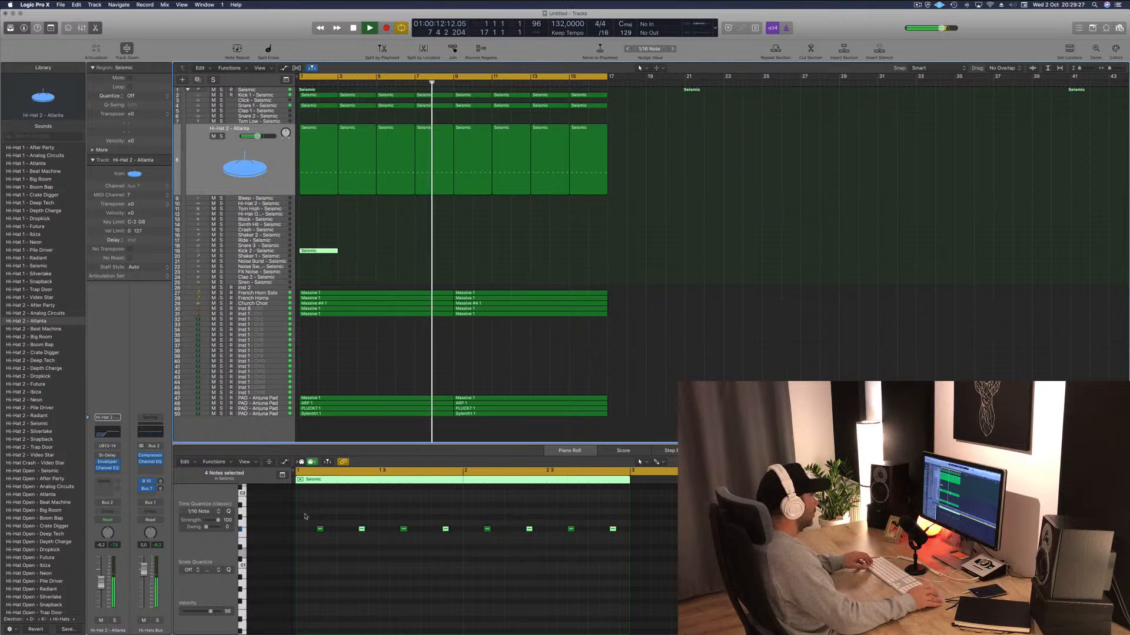
drag(304, 514, 682, 589)
drag(403, 529, 403, 493)
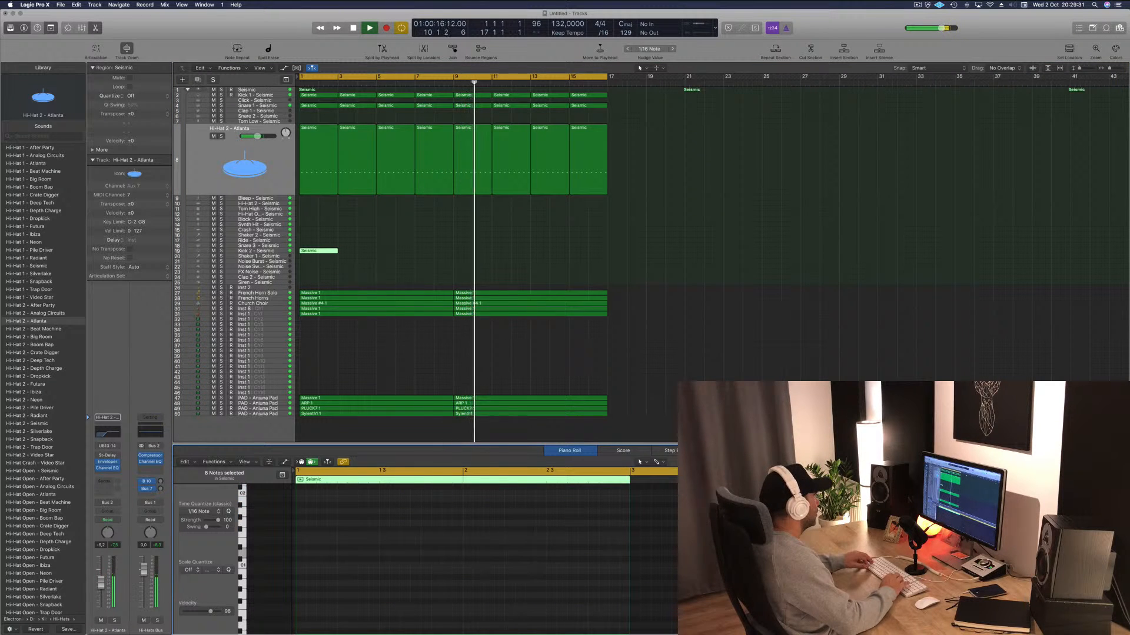
key(Return)
scroll(396, 555, up, 4)
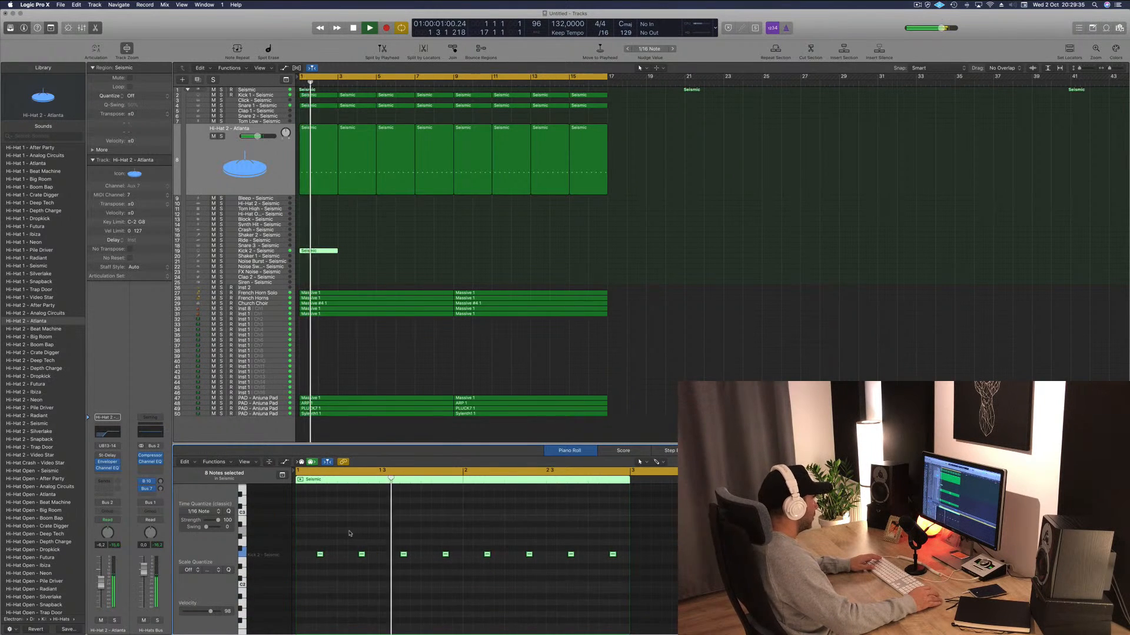
Delete all Kick 2 notes except the first, copy that note three sixteenths later, and play the result.
key(space)
drag(348, 533, 617, 586)
key(Delete)
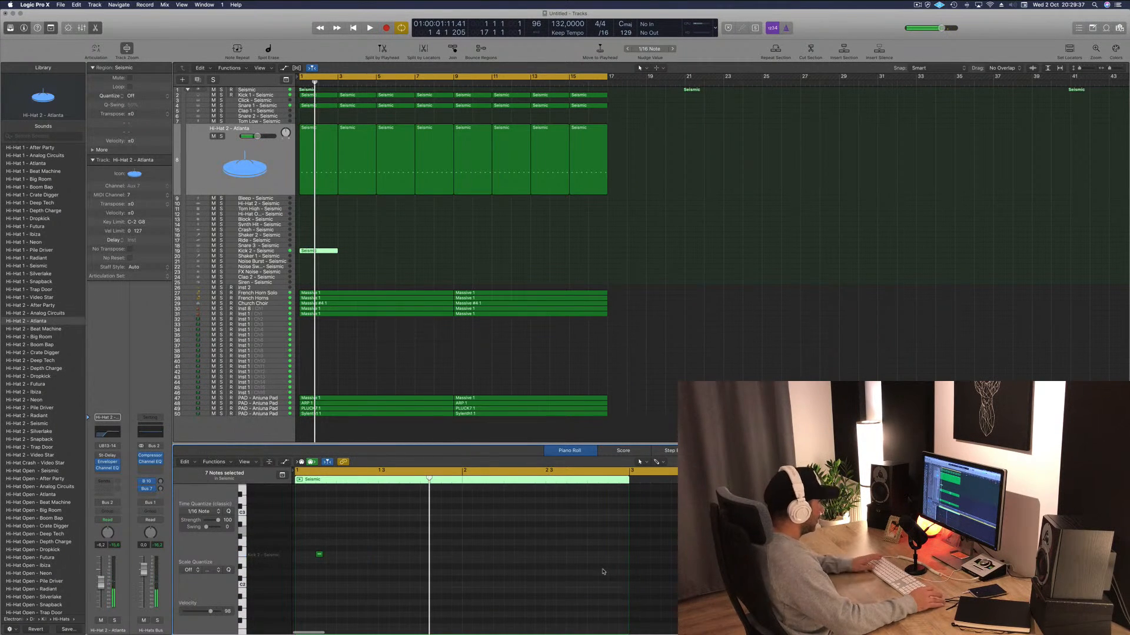
key(space)
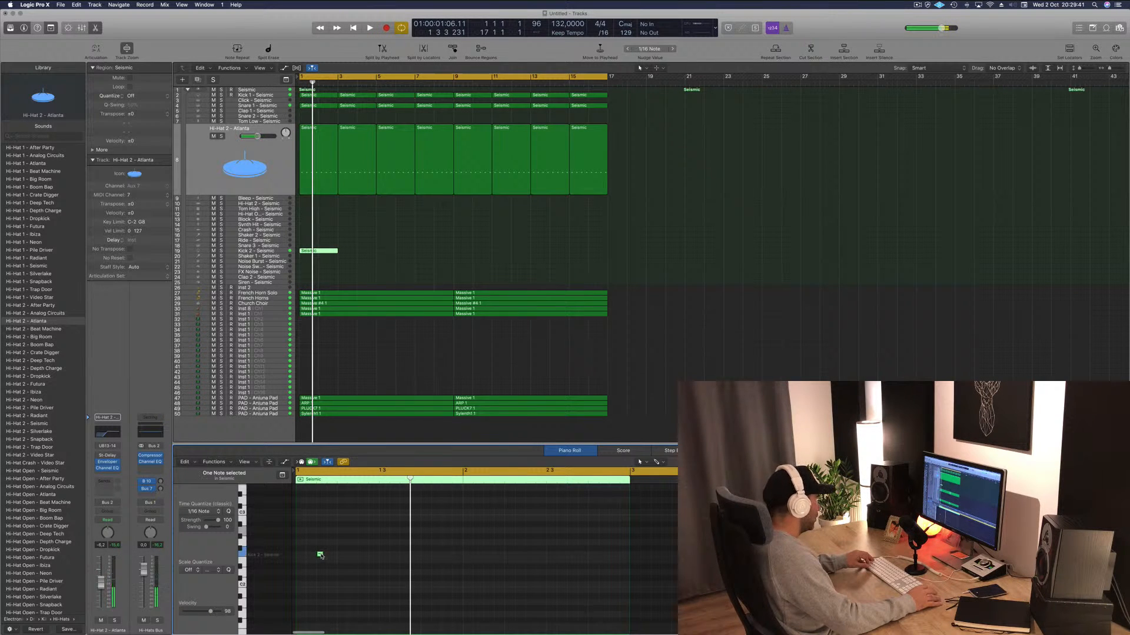
mouse_move(321, 556)
mouse_down()
mouse_move(354, 556)
mouse_move(332, 554)
mouse_up()
key(space)
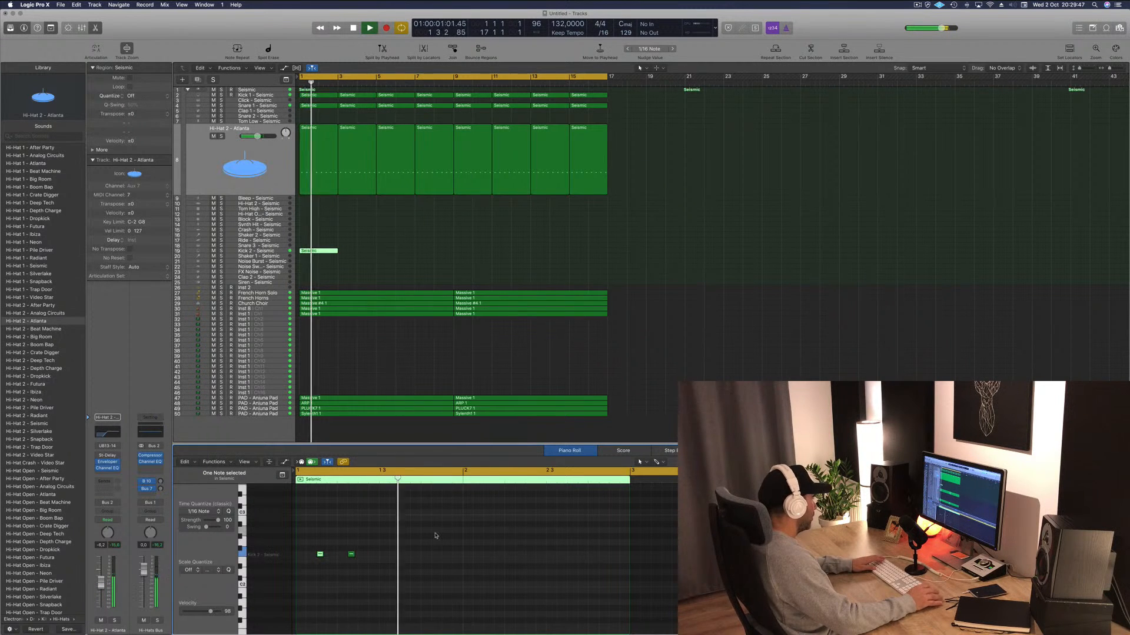
key(space)
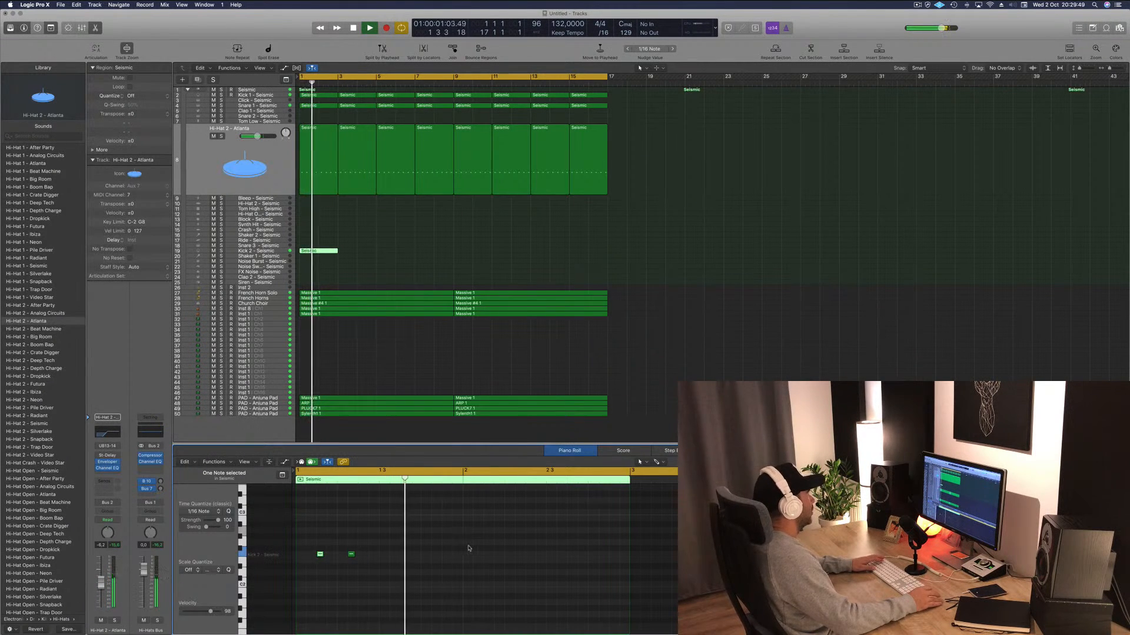
Copy the two Kick 2 notes two beats later, delete the original second note, and play the pattern.
drag(415, 532, 388, 557)
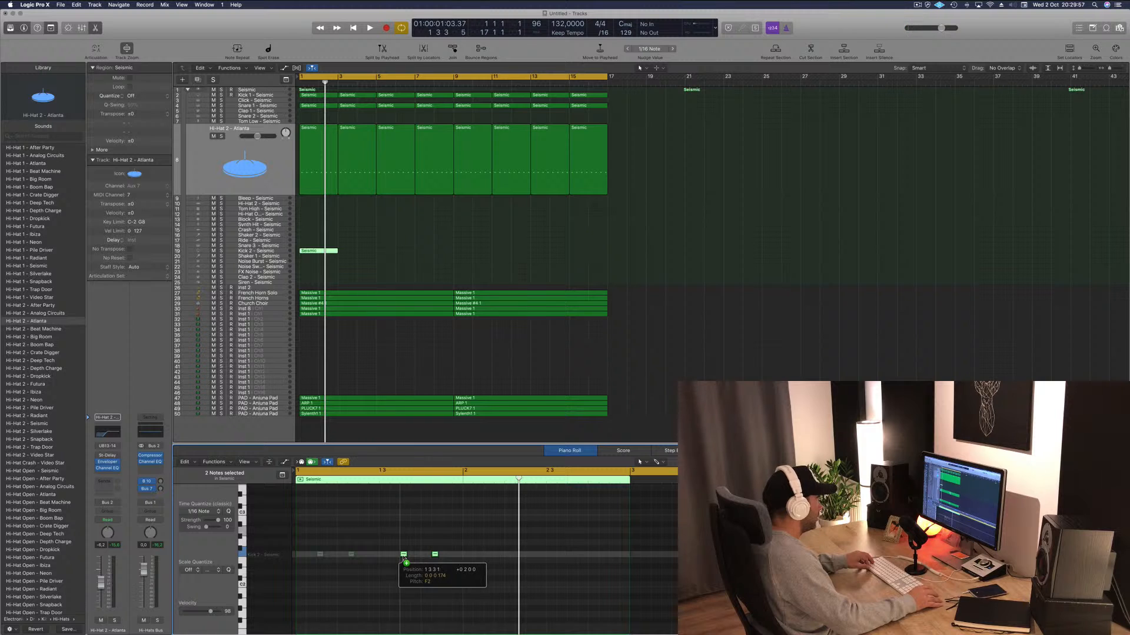
drag(404, 560, 403, 560)
key(space)
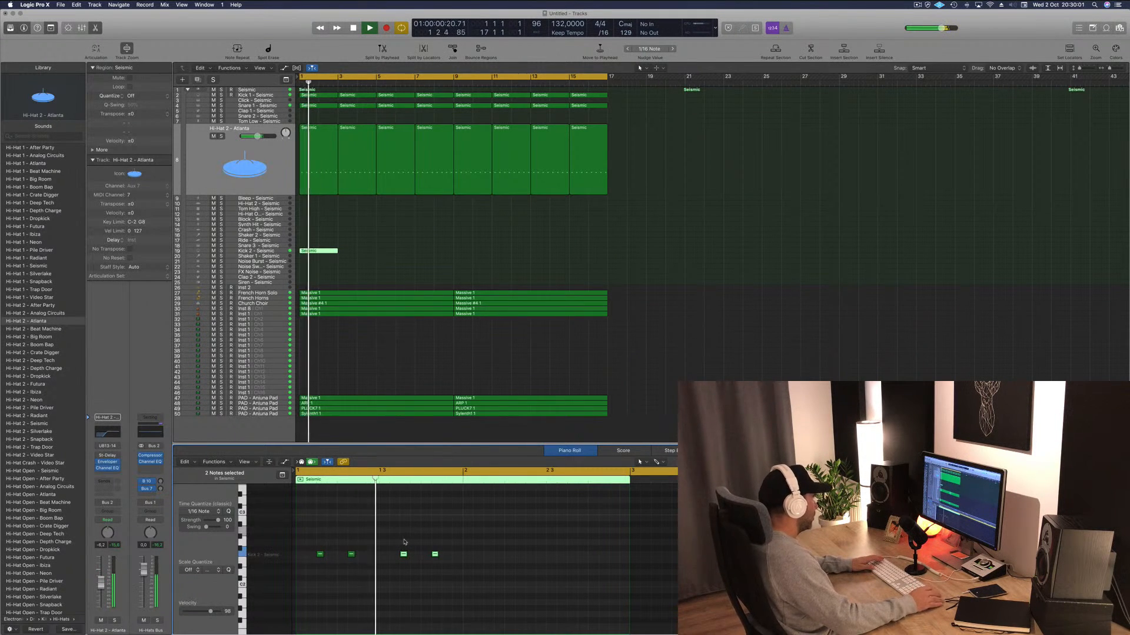
key(space)
key(space)
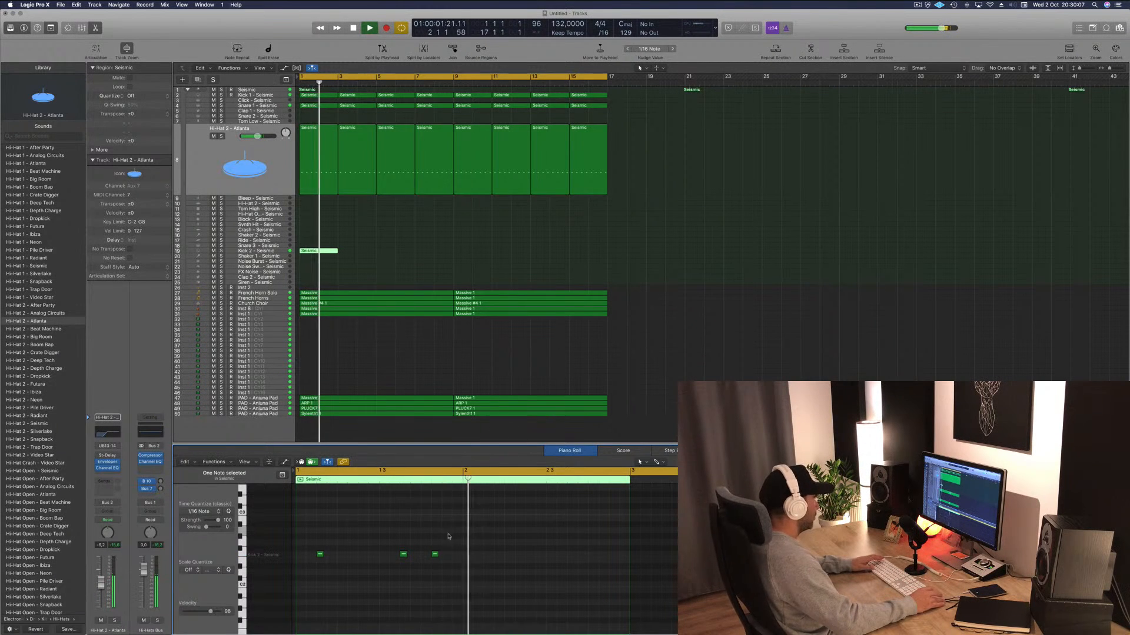
key(space)
key(space)
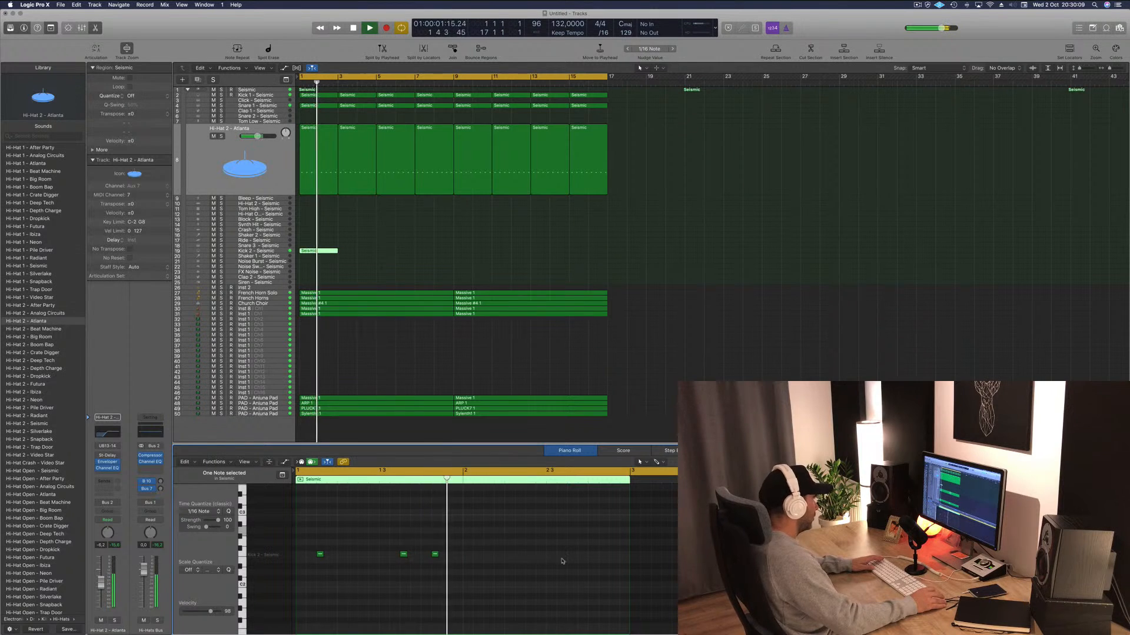
Duplicate the three Kick 2 notes into bar 2 and copy the two-bar region along the Kick 2 track through bar 16.
drag(464, 541, 487, 556)
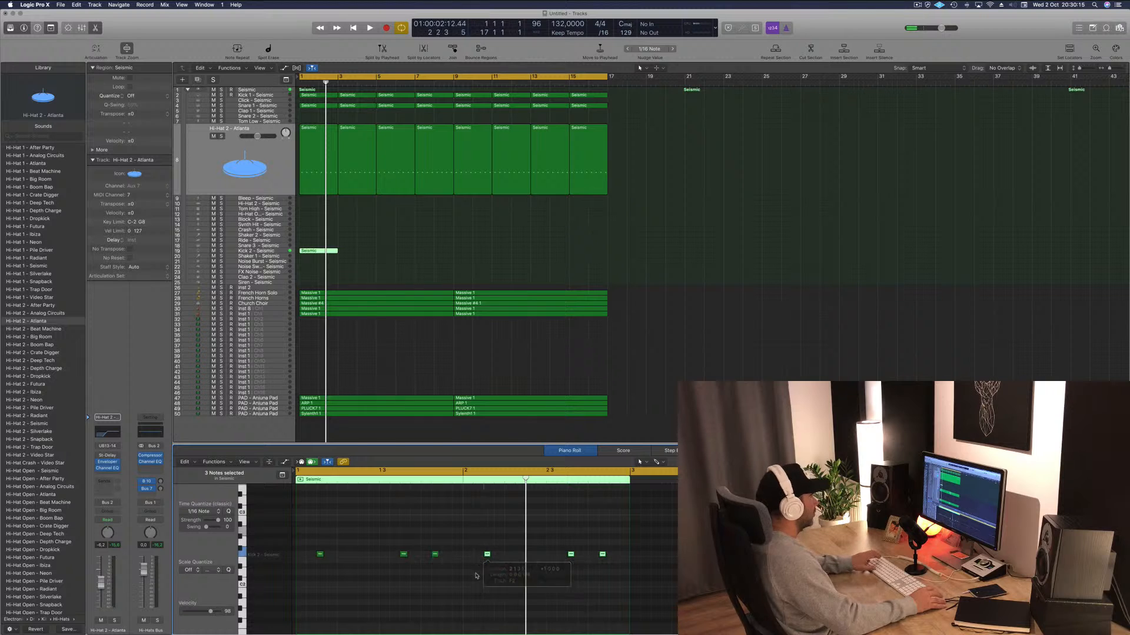
key(space)
drag(318, 251, 397, 253)
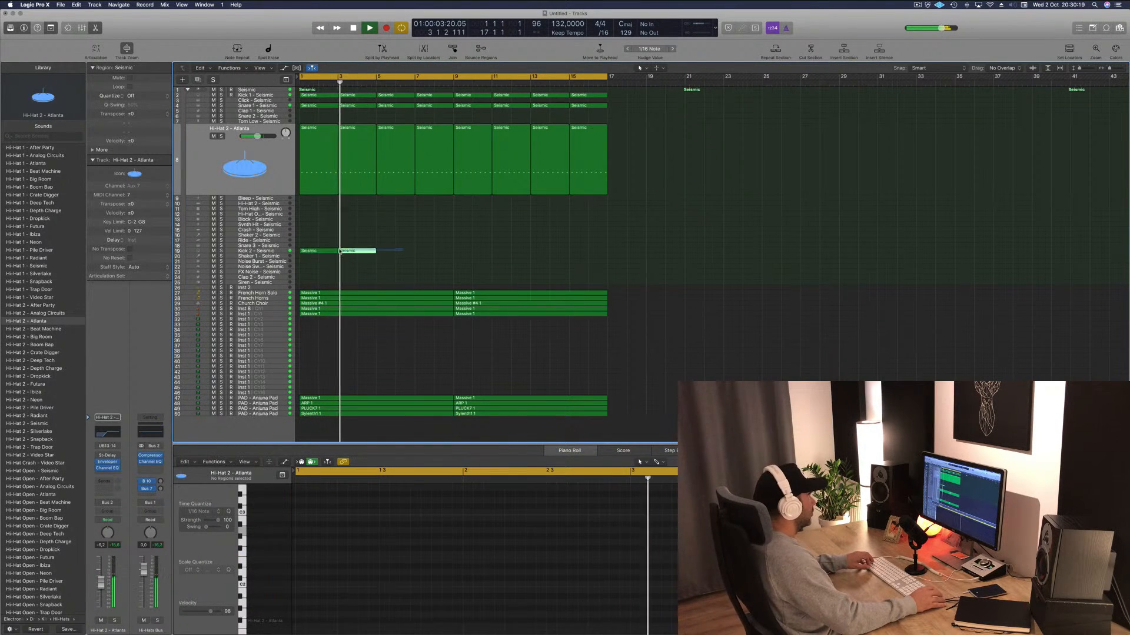
shift+click(321, 251)
drag(321, 251, 404, 258)
shift+click(356, 251)
shift+click(320, 251)
drag(319, 253, 449, 252)
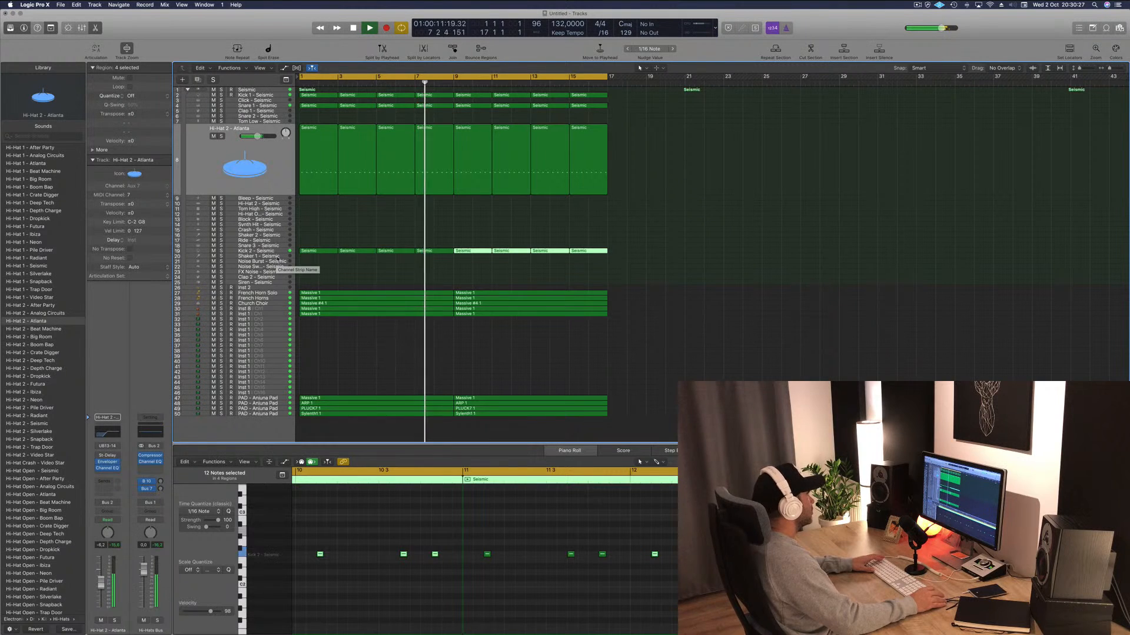
Copy the first Kick 2 region onto the Shaker 1 track and transpose its three bar 2 notes up a semitone.
drag(309, 251, 312, 257)
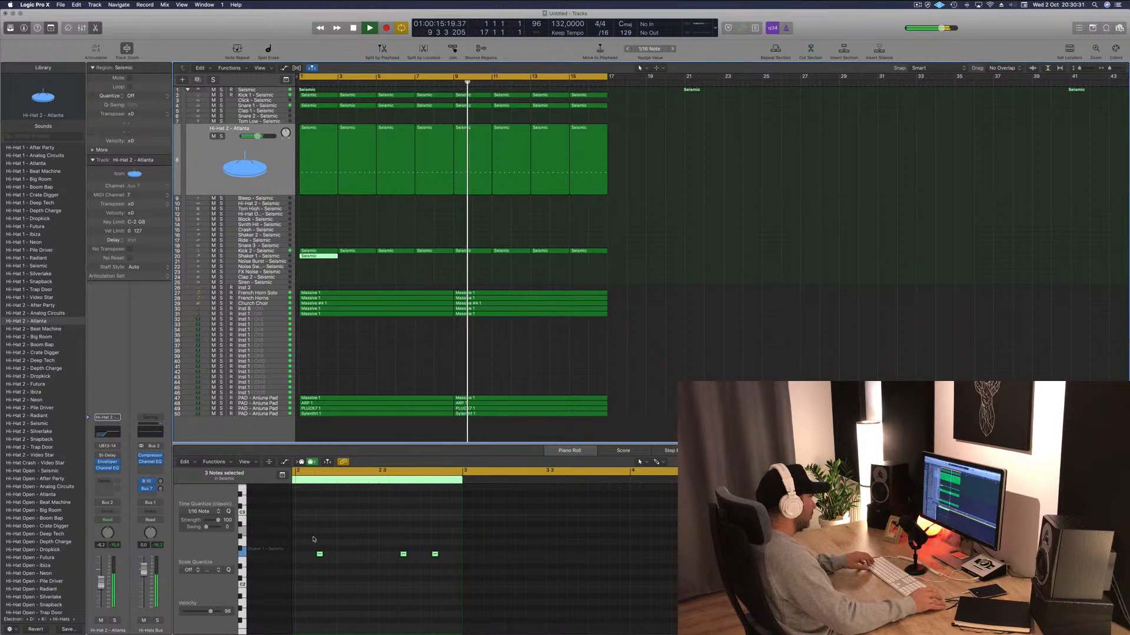
drag(314, 539, 454, 586)
key(alt+Up)
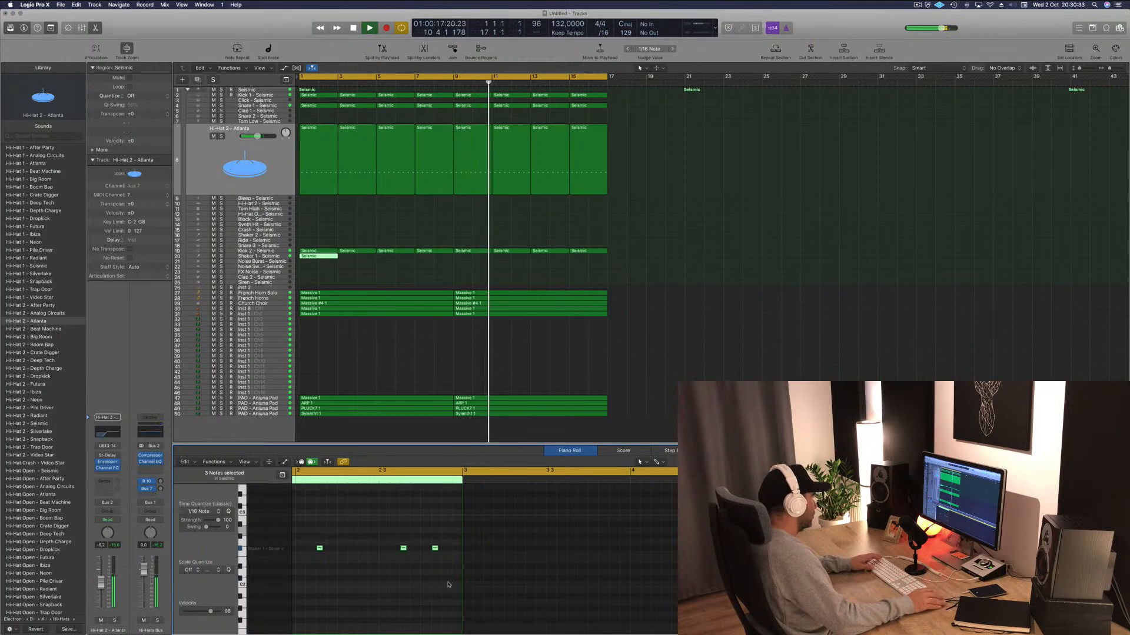
Move the first two bar 2 shaker notes to the downbeat and the eighth note after it, and stop playback.
drag(320, 549, 299, 549)
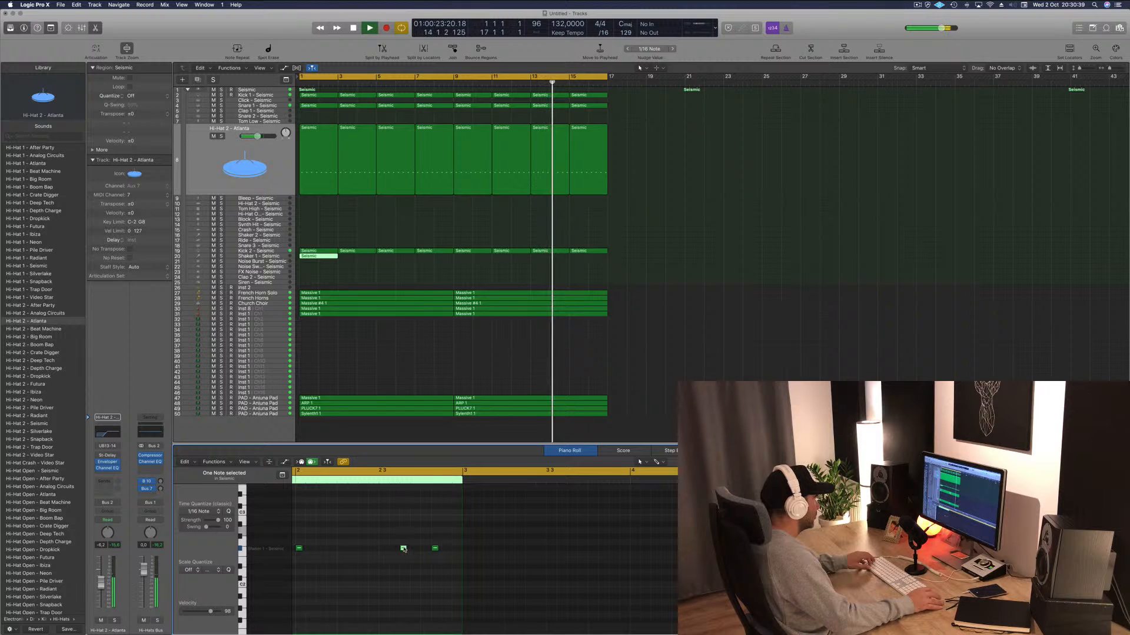
drag(404, 549, 319, 551)
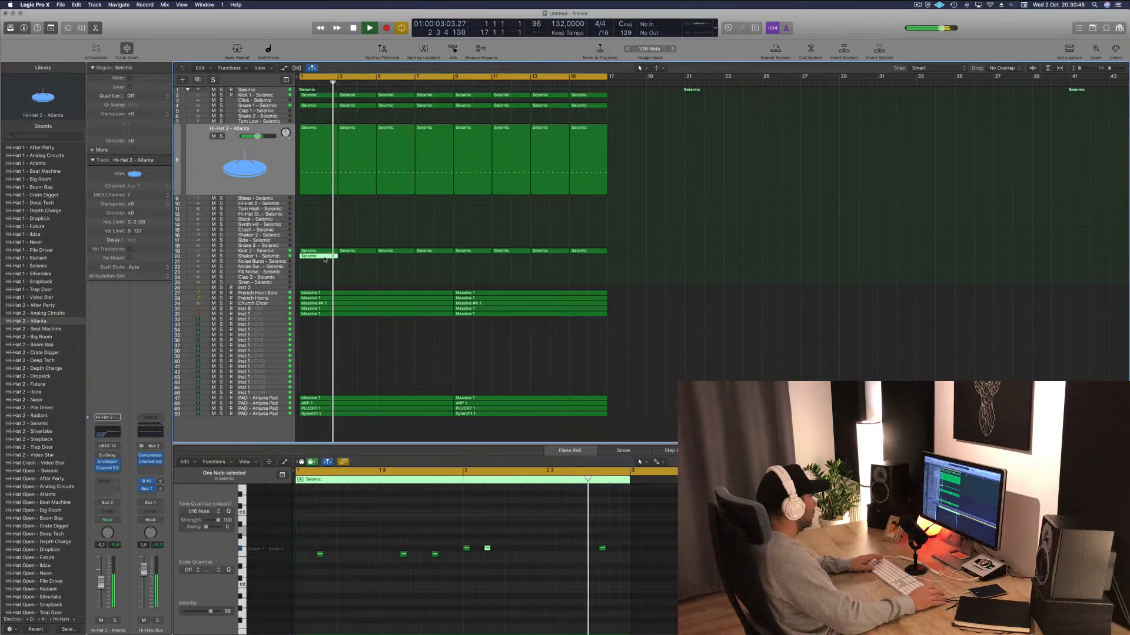
click(333, 242)
click(324, 256)
click(321, 262)
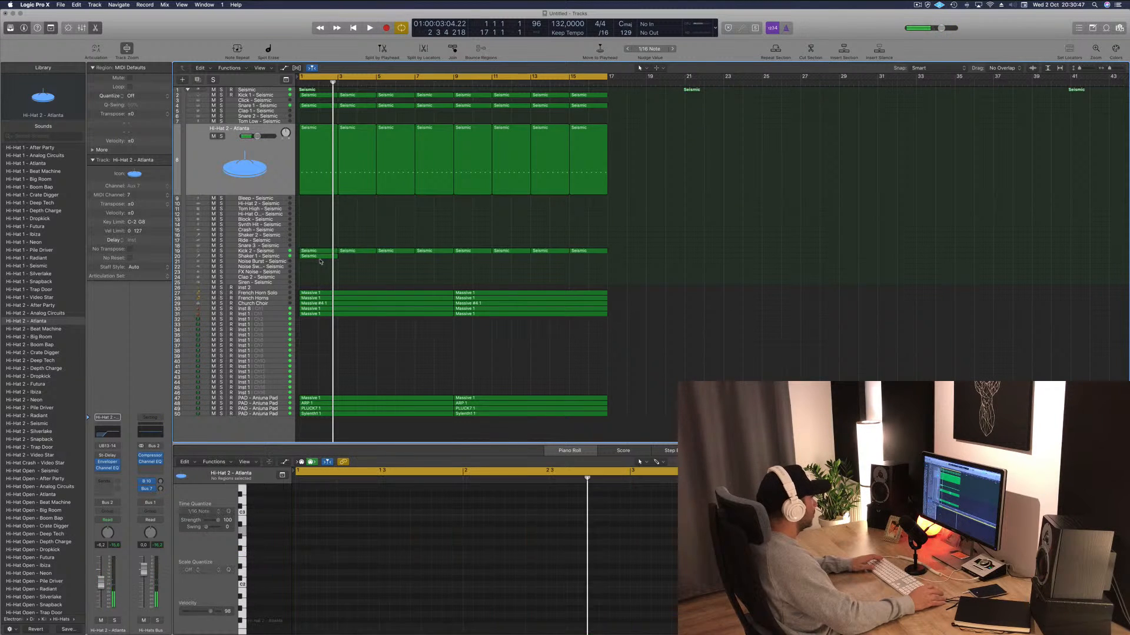
Delete the leftover bar 1 notes and the last bar 2 note from the Shaker 1 region during playback.
click(319, 257)
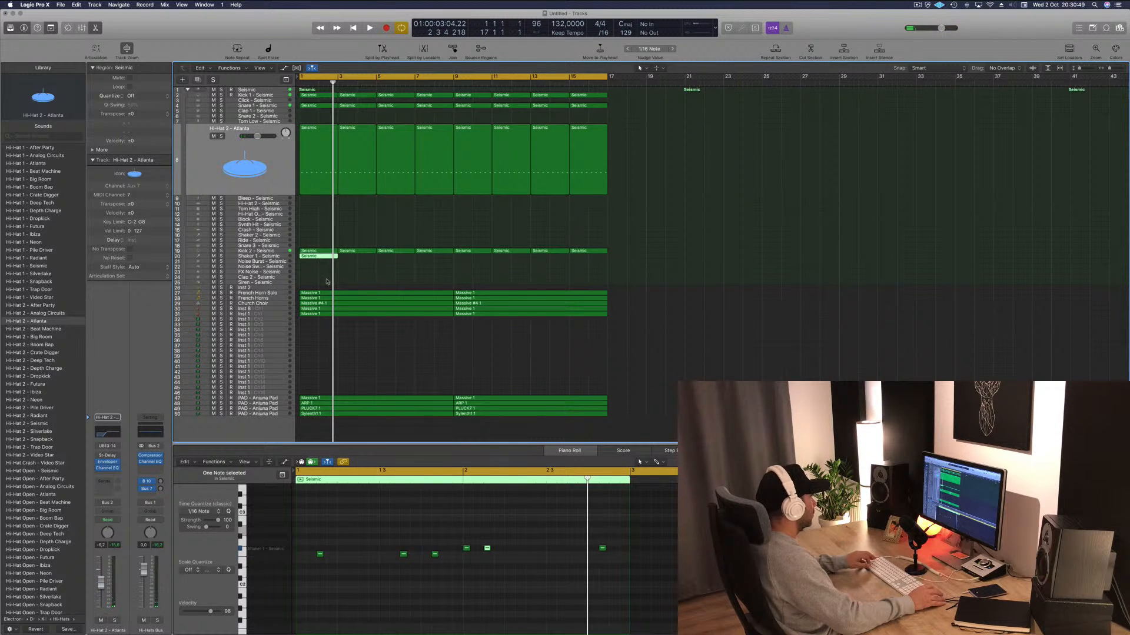
ctrl+alt+click(413, 568)
key(space)
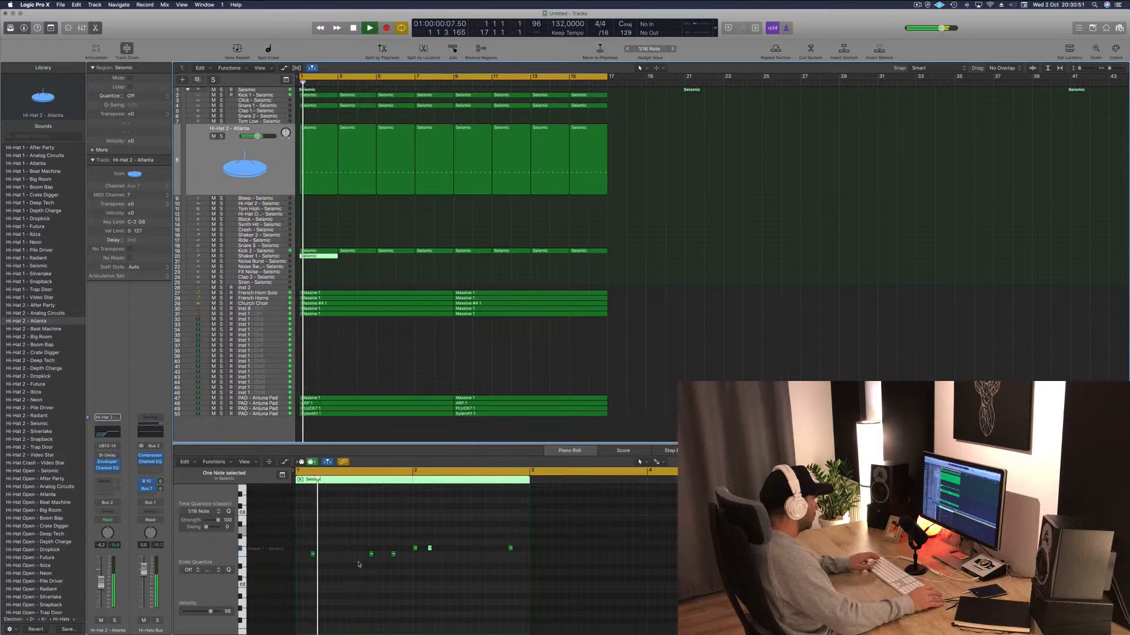
drag(304, 542, 403, 572)
click(483, 539)
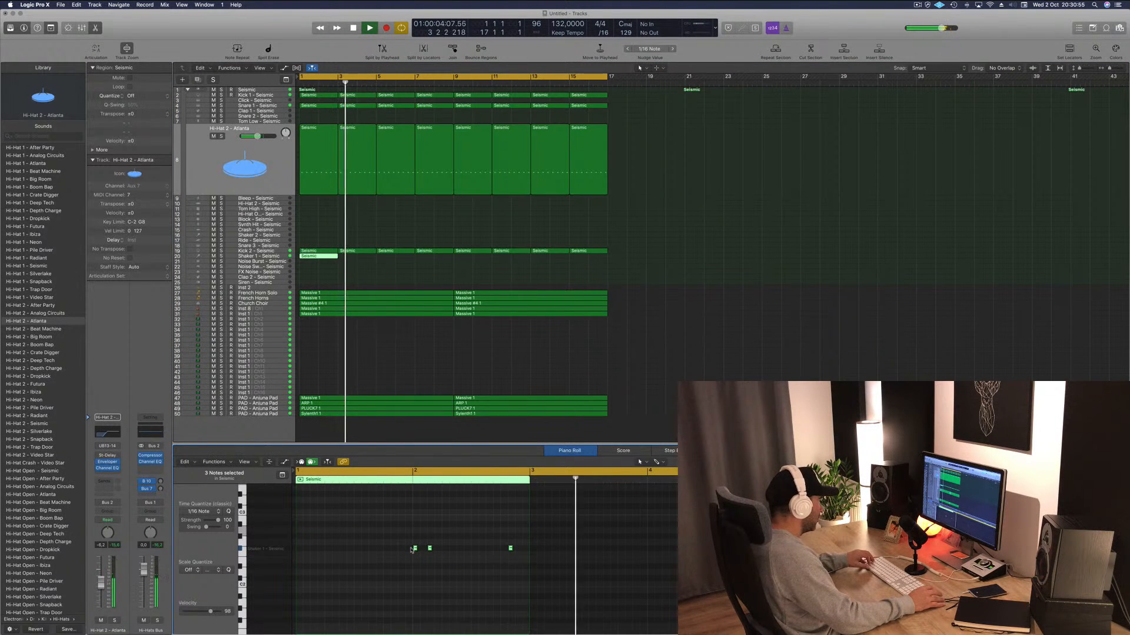
drag(509, 549, 416, 548)
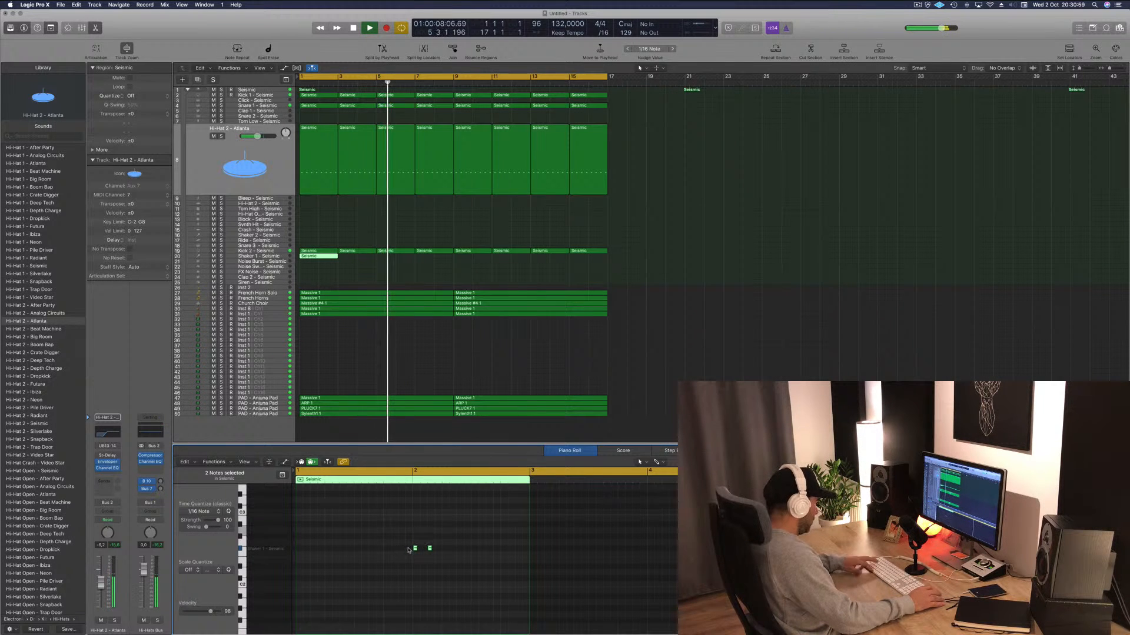
Fill bar 1 of the Shaker 1 region with eight evenly spaced notes and copy them into bar 2.
drag(414, 548, 356, 553)
key(space)
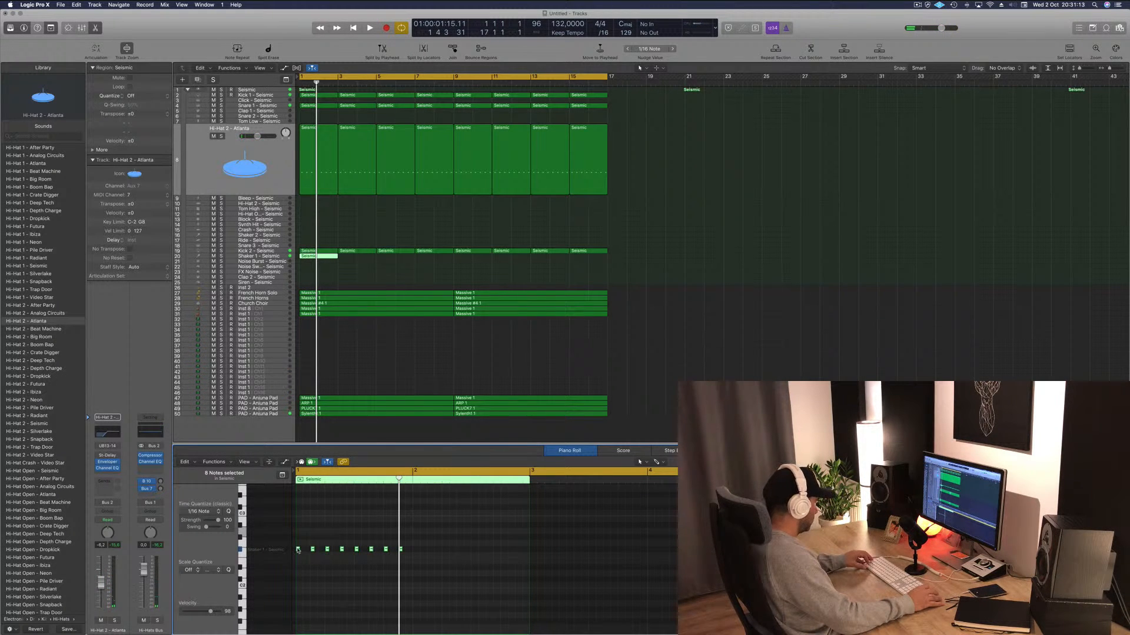
drag(298, 550, 416, 553)
key(space)
Copy the two-bar Shaker 1 region along its track through bar 16 and set the track's volume to -2.8 dB.
click(275, 256)
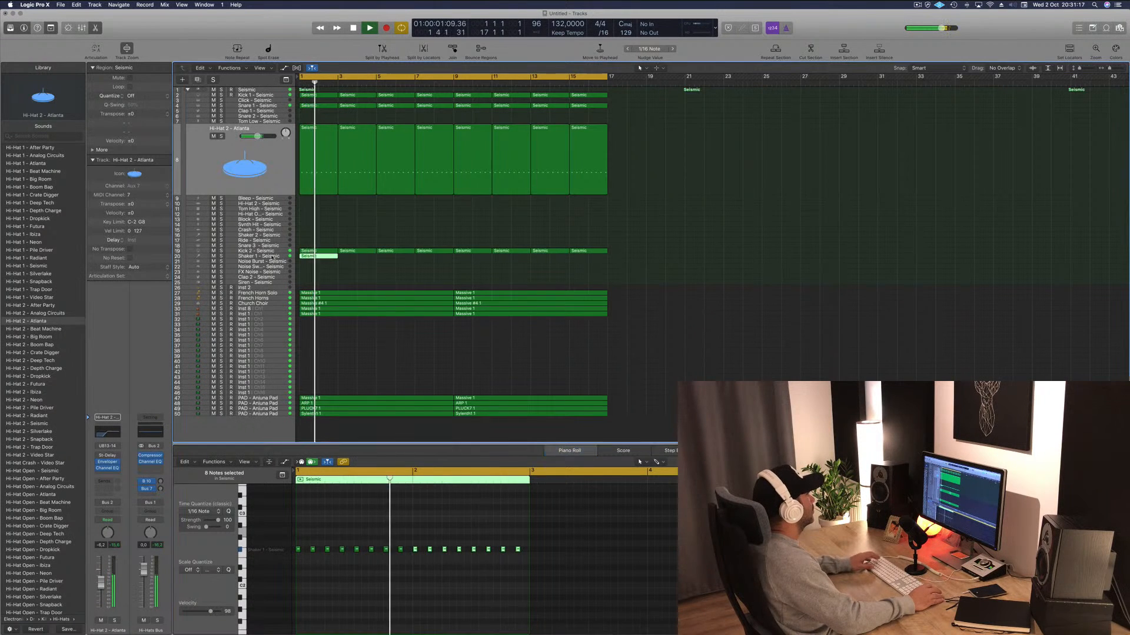
key(space)
key(space)
drag(103, 585, 103, 574)
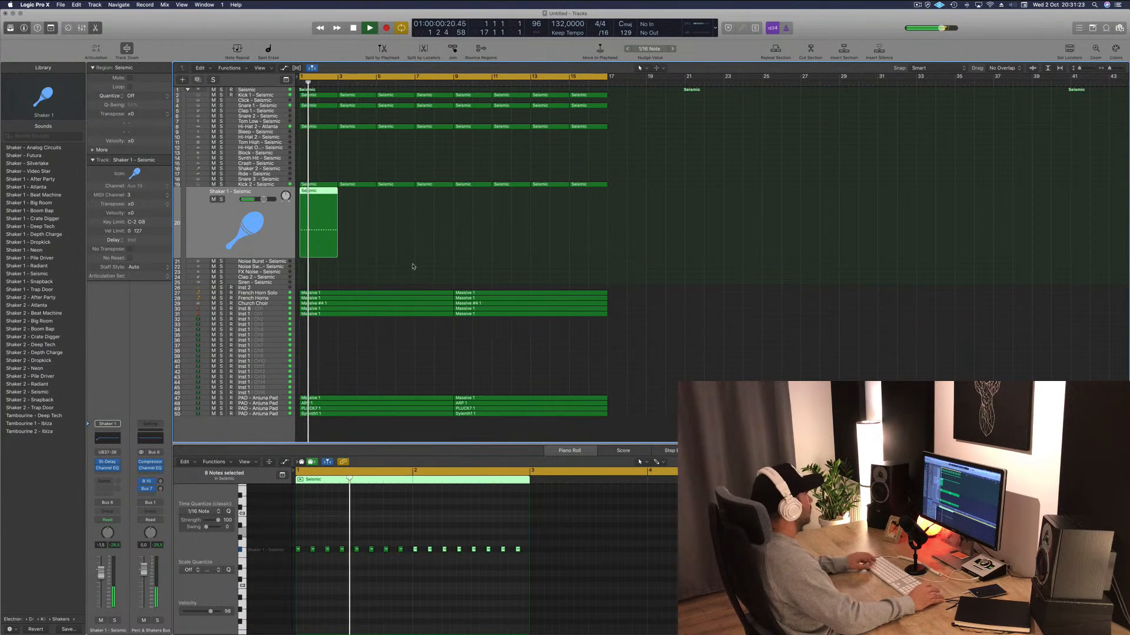
mouse_move(321, 200)
mouse_down()
mouse_move(368, 200)
mouse_move(317, 200)
mouse_up()
drag(316, 200, 390, 203)
drag(519, 213, 472, 194)
click(642, 231)
click(234, 230)
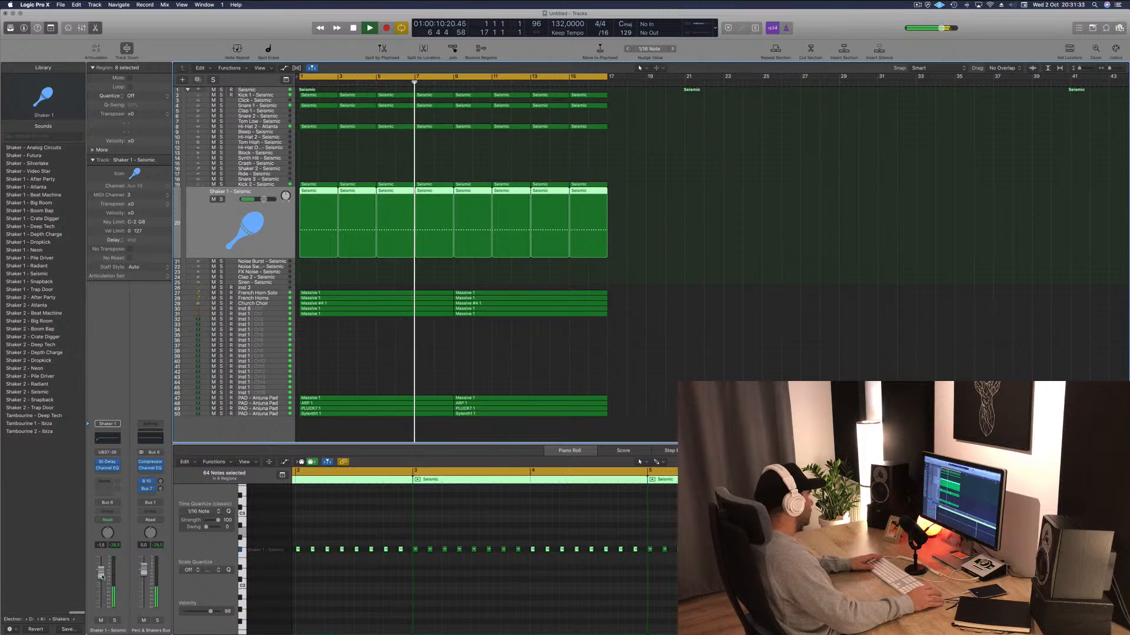
drag(102, 580, 102, 581)
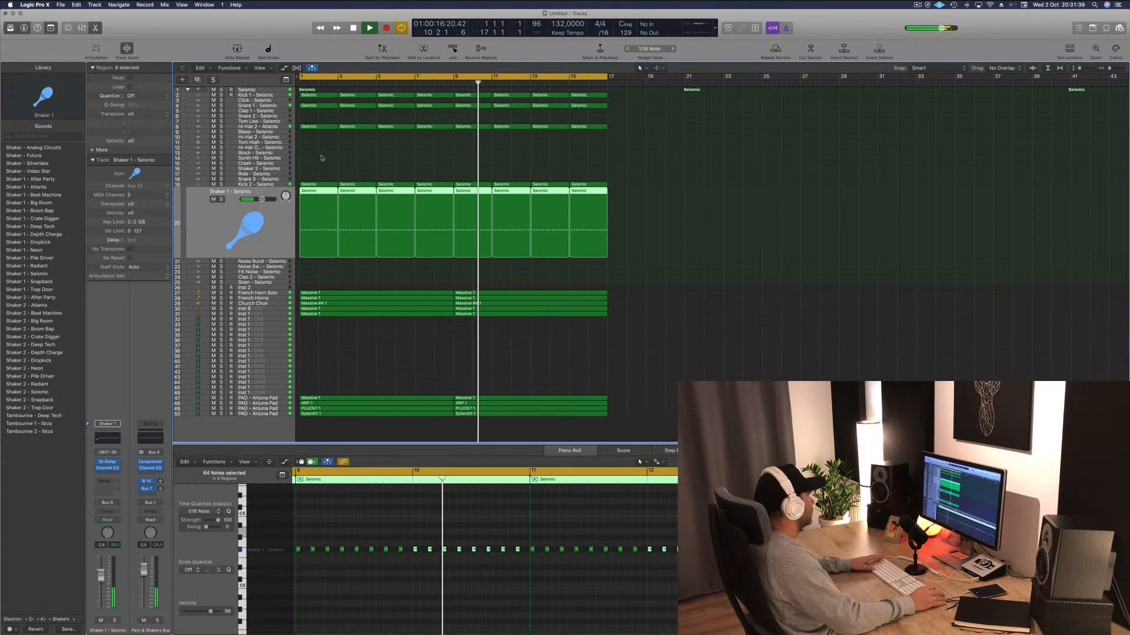
Stop playback and copy the first Hi-Hat 2 region onto the Hi-Hat Open - Seismic track at bar 1.
click(268, 150)
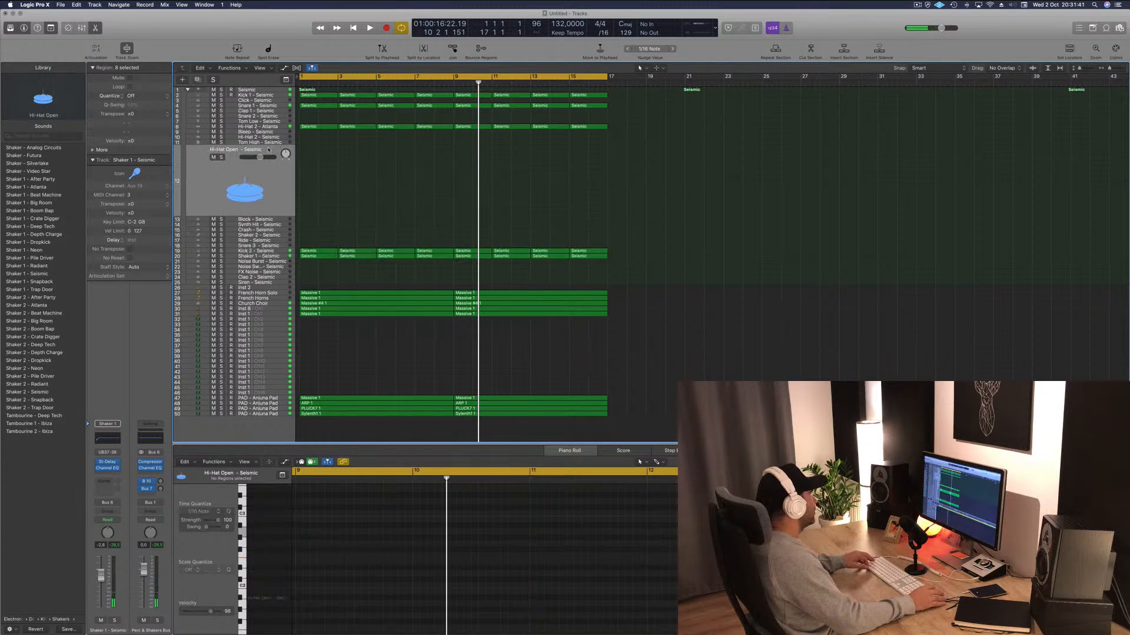
click(311, 127)
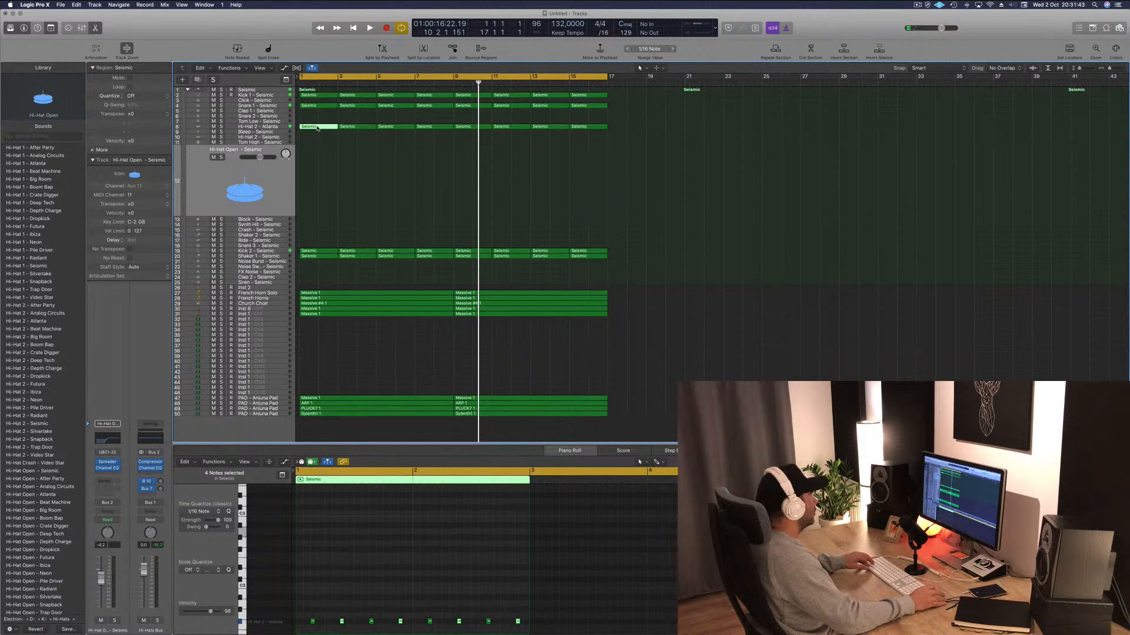
drag(317, 129, 317, 174)
Delete all notes but the last one in the Hi-Hat Open region, transpose that note up, and play from the start.
click(327, 614)
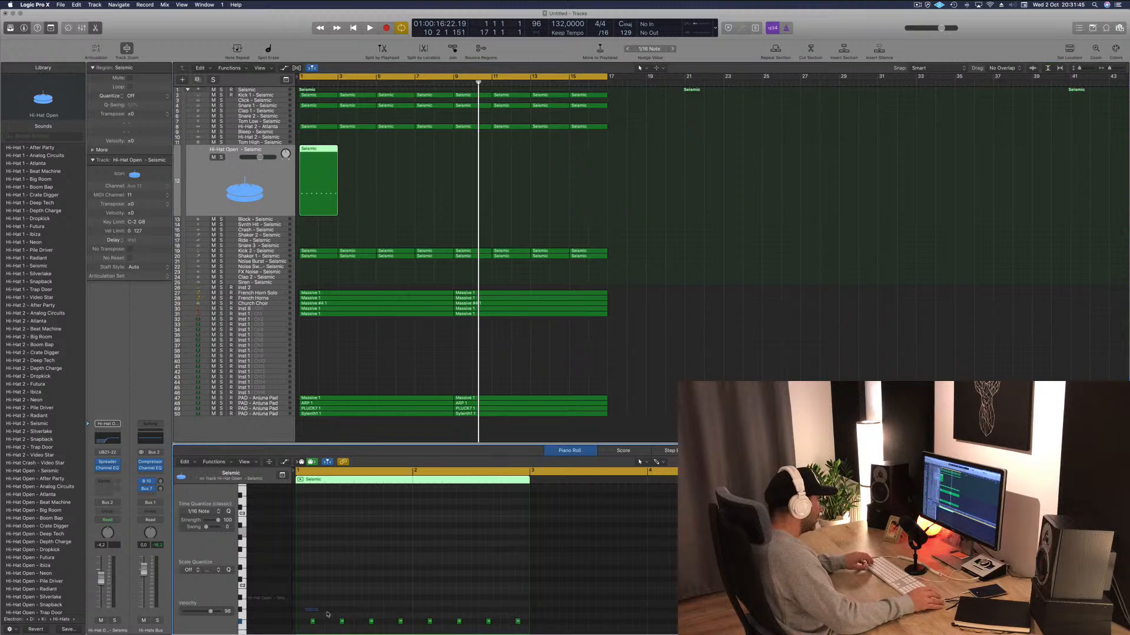
drag(327, 615, 500, 597)
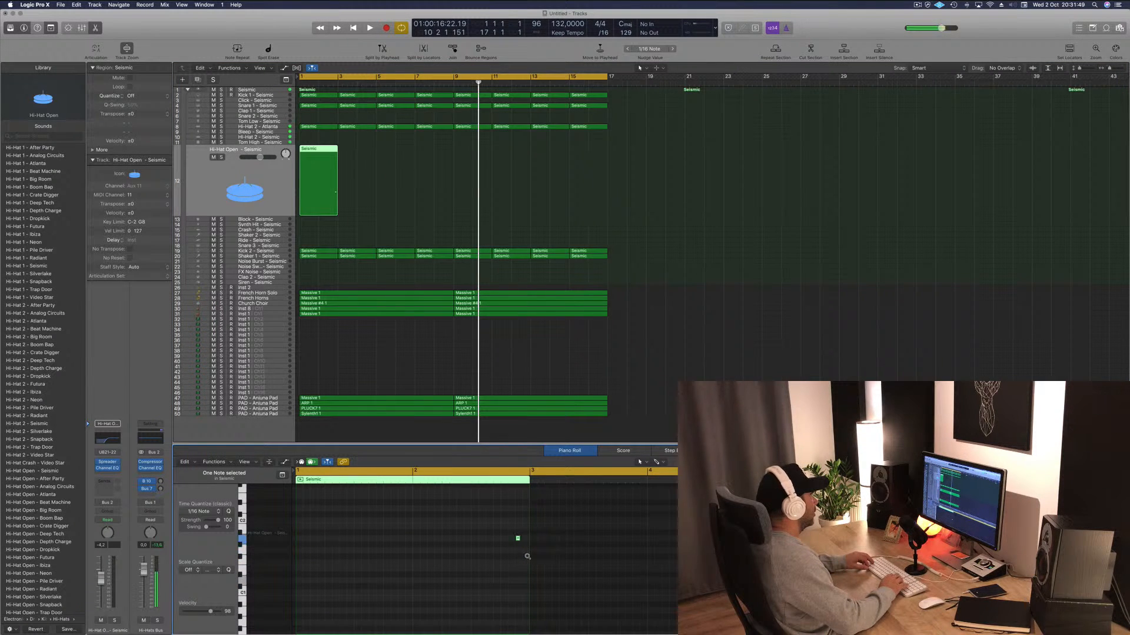
key(Return)
key(space)
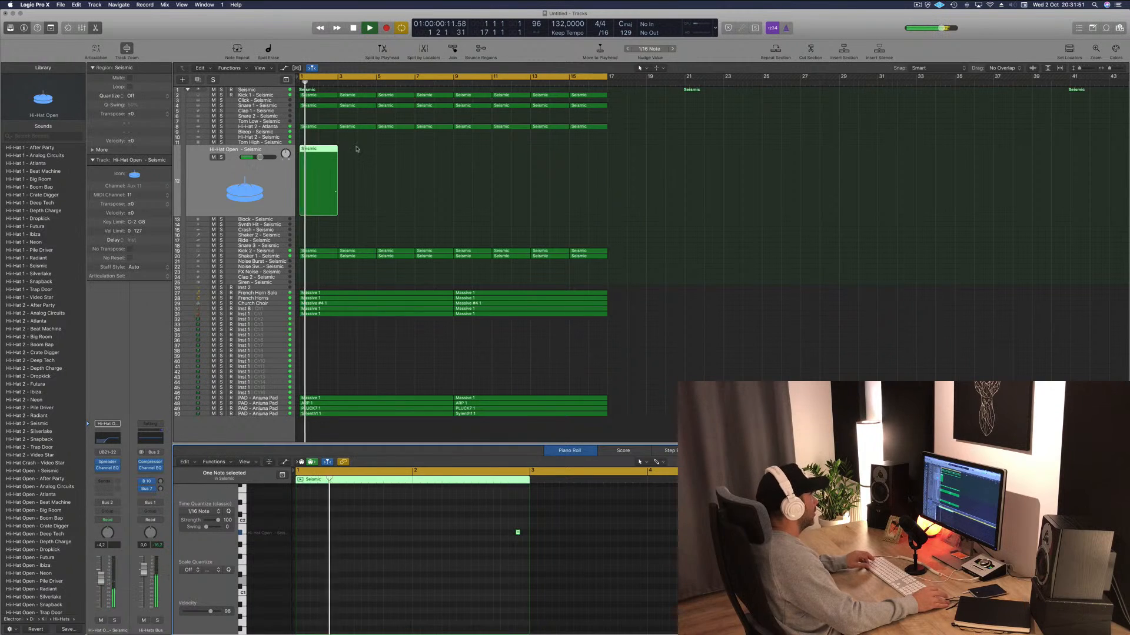
Copy the two-bar Hi-Hat Open region along its track through bar 16.
drag(310, 151, 389, 153)
shift+click(312, 152)
drag(544, 173, 471, 153)
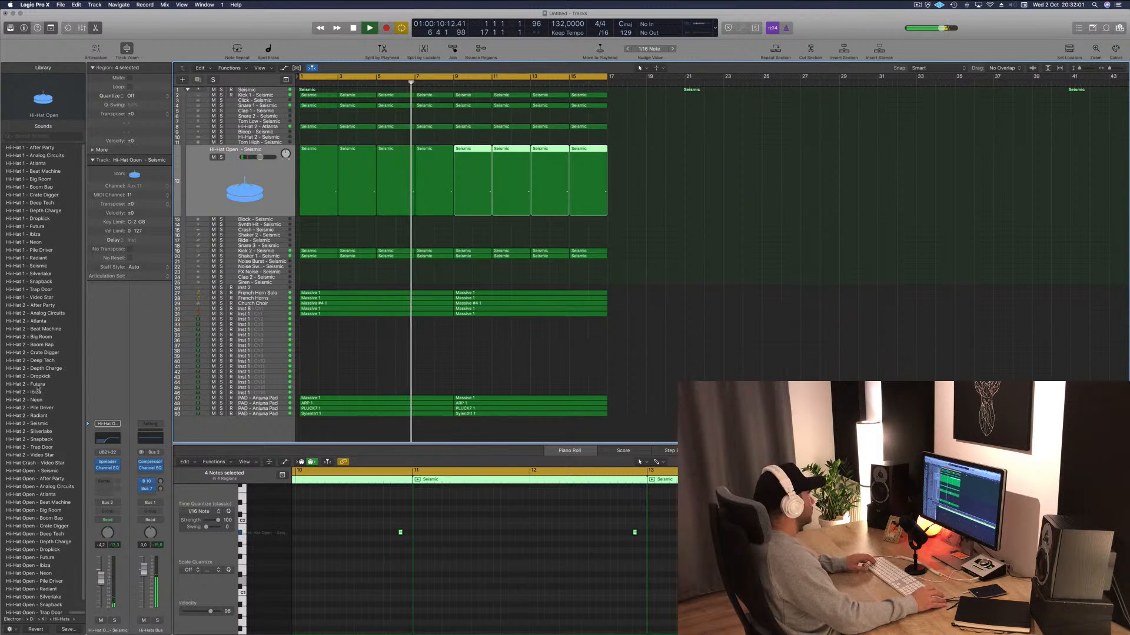
Try the Hi-Hat 1 - Neon sound and the Hi-Hat Open sounds Futura, Ibiza and After Party on the open hi-hat track.
click(215, 190)
click(34, 242)
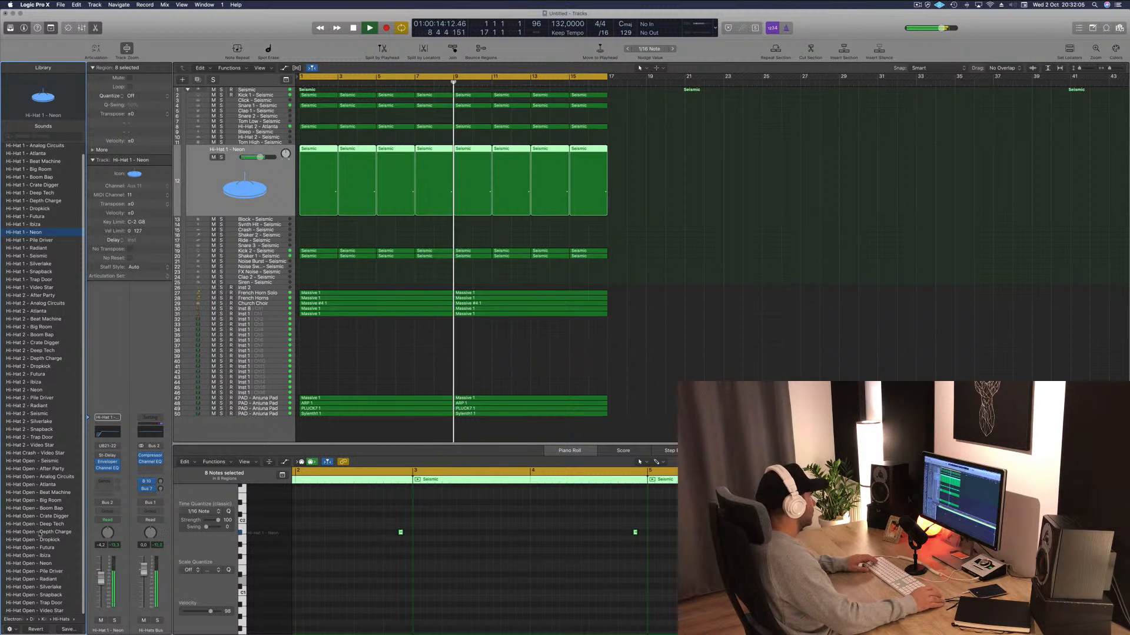
click(40, 548)
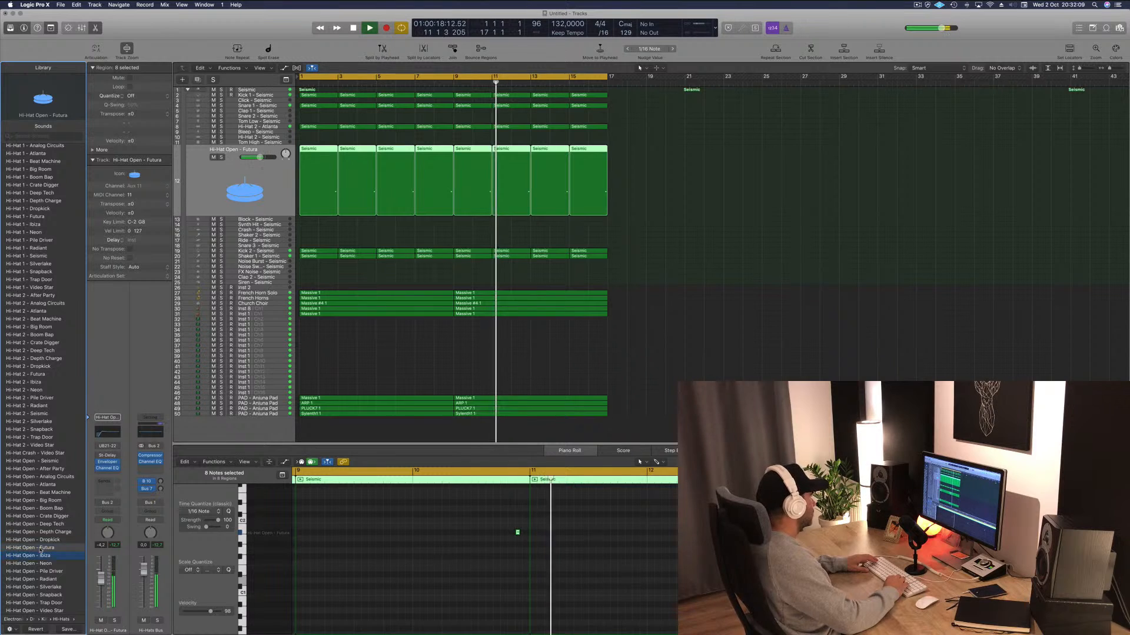
key(Down)
key(Down)
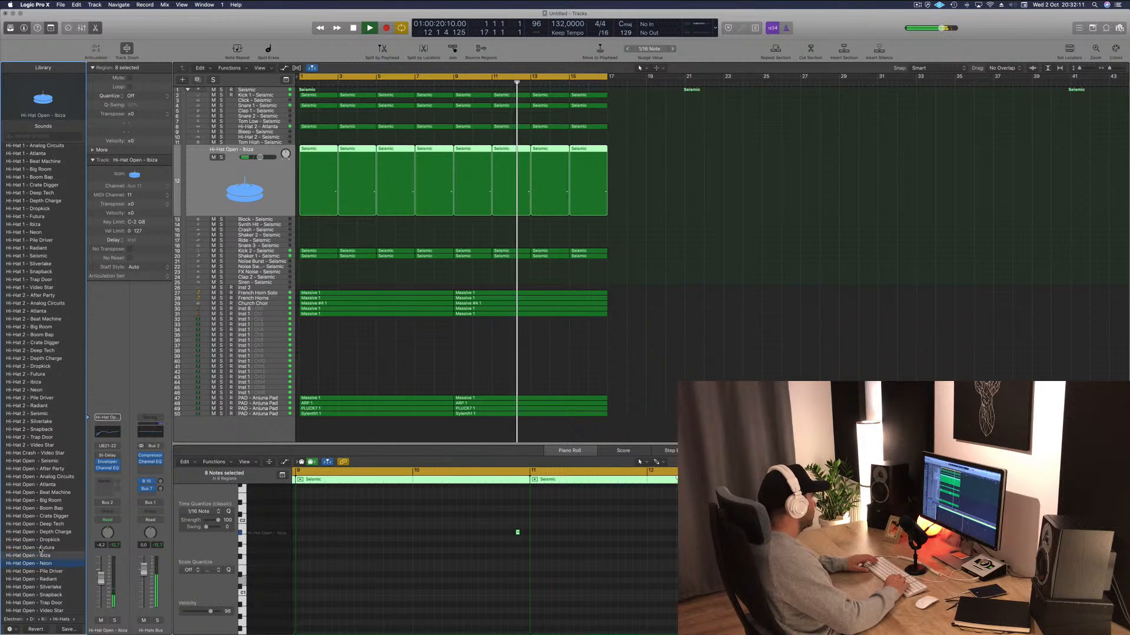
key(Down)
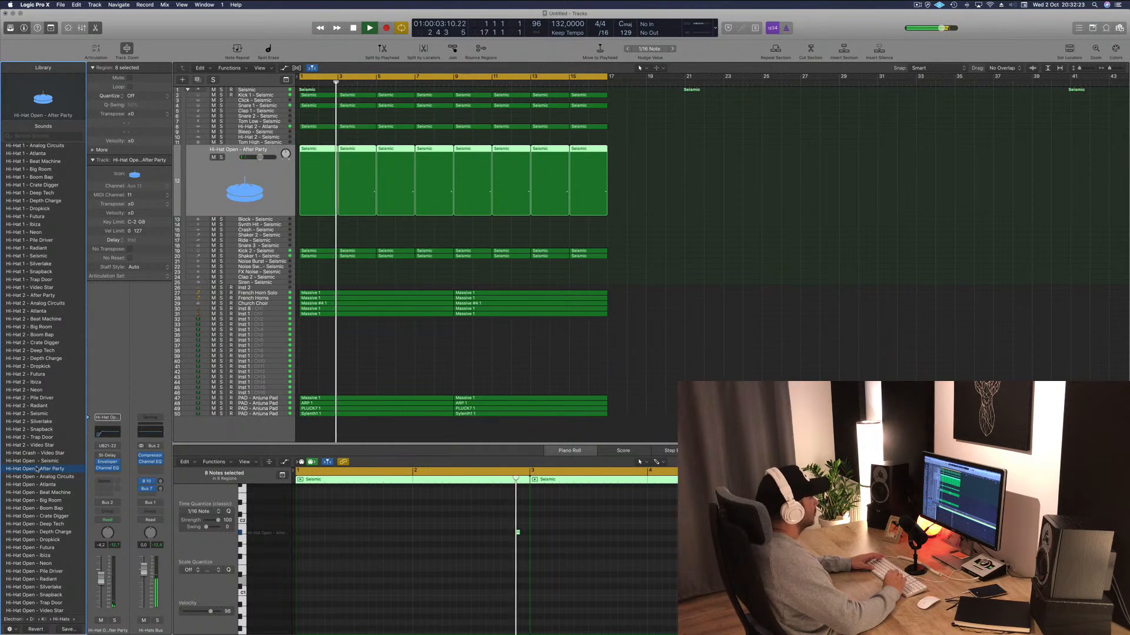
Audition the Hi-Hat Open sounds from Analog Circuits onward, settle on Hi-Hat Open - Depth Charge, and set its volume to about -5.8 dB.
key(Down)
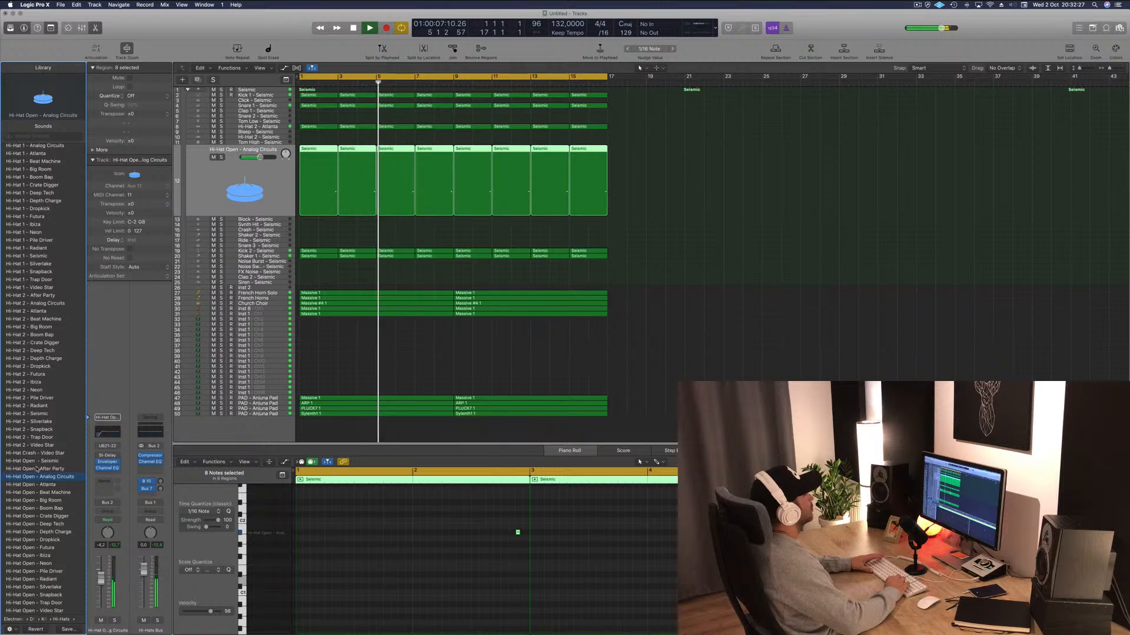
key(Down)
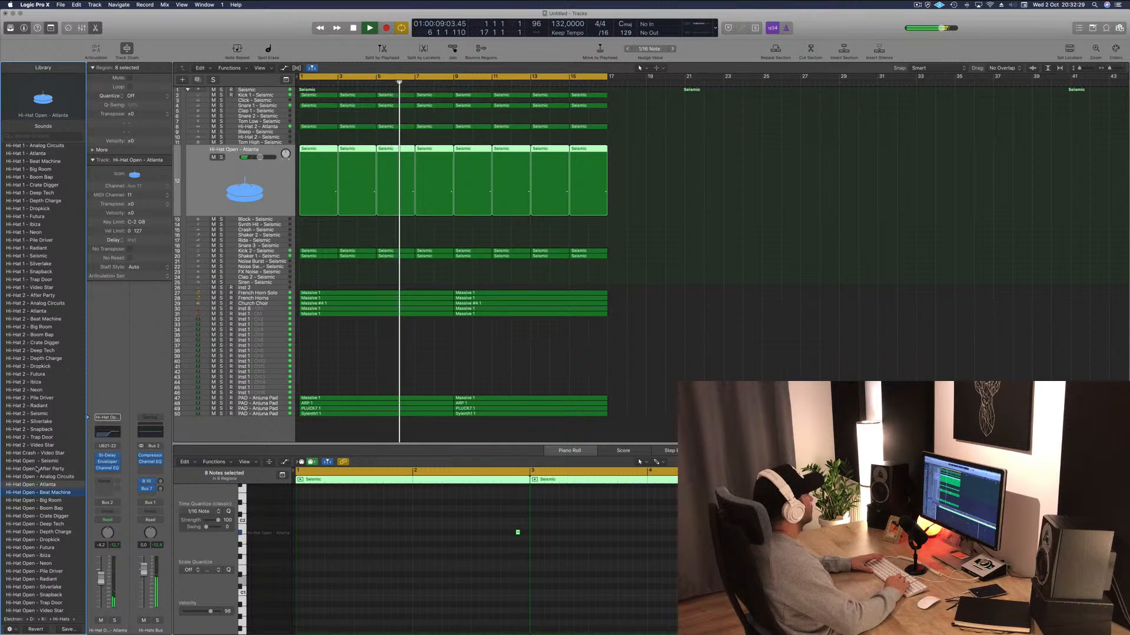
key(Down)
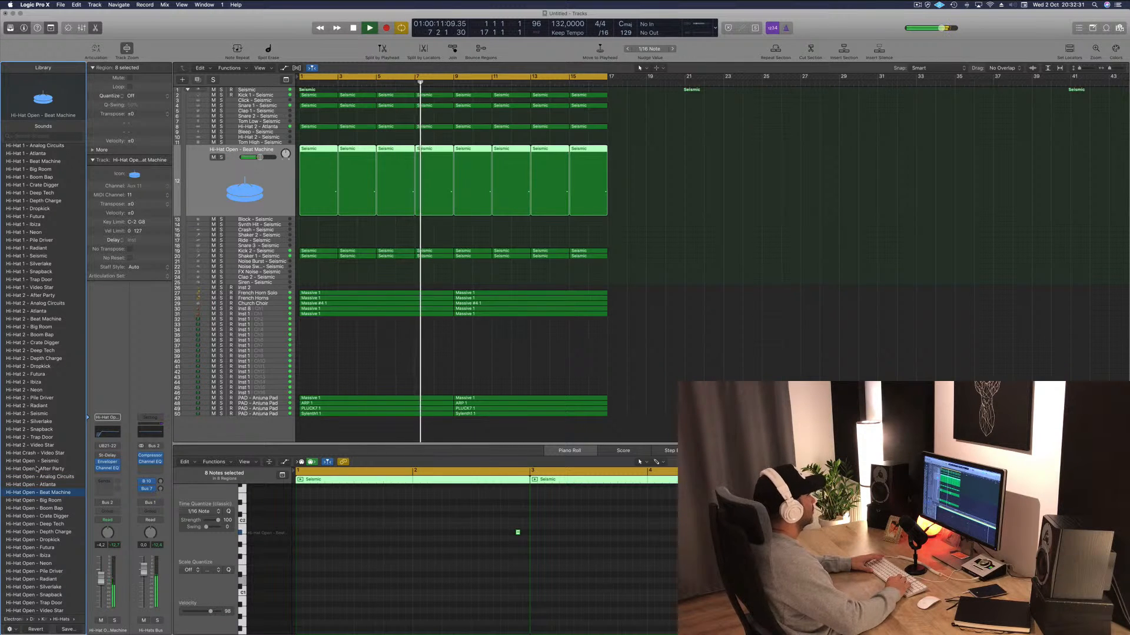
key(Down)
key(Down)
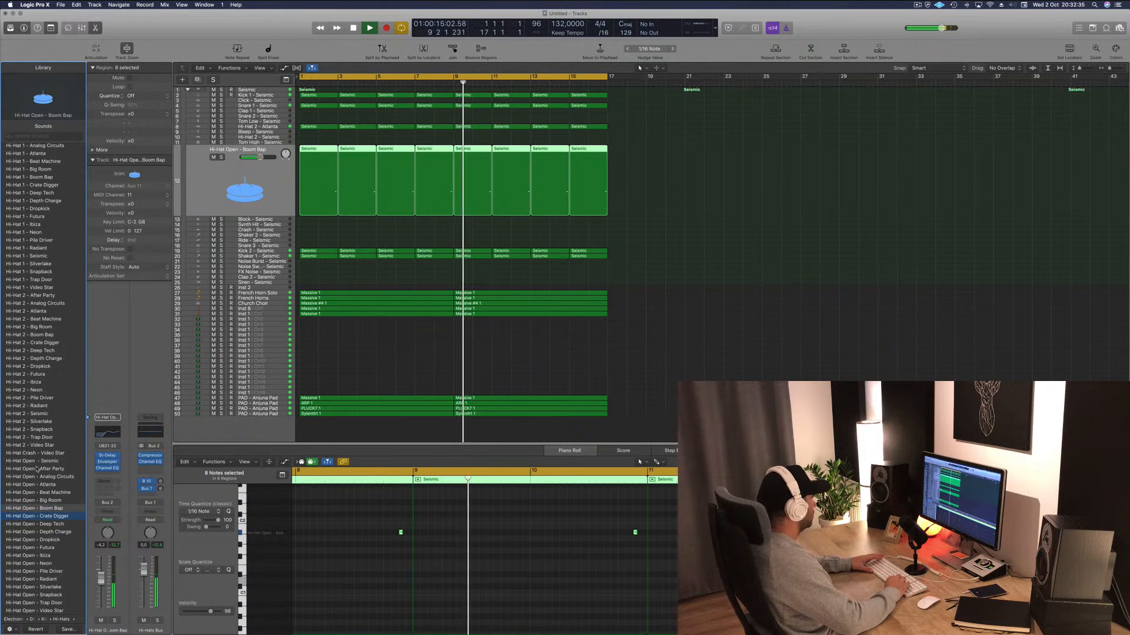
key(Down)
key(Down)
key(Down)
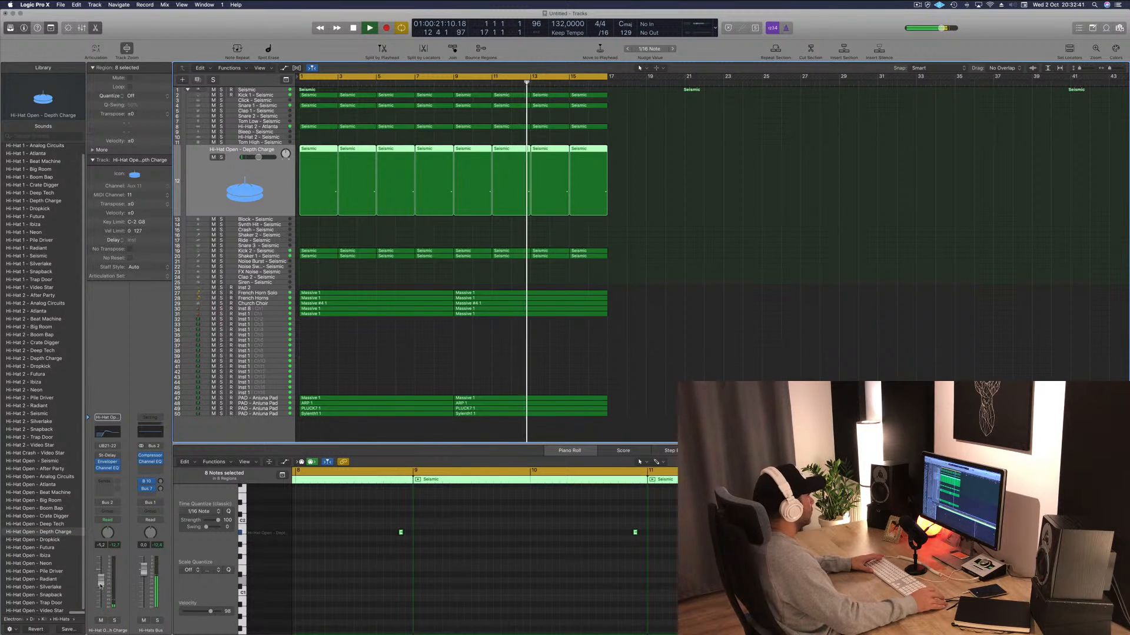
drag(101, 579, 101, 586)
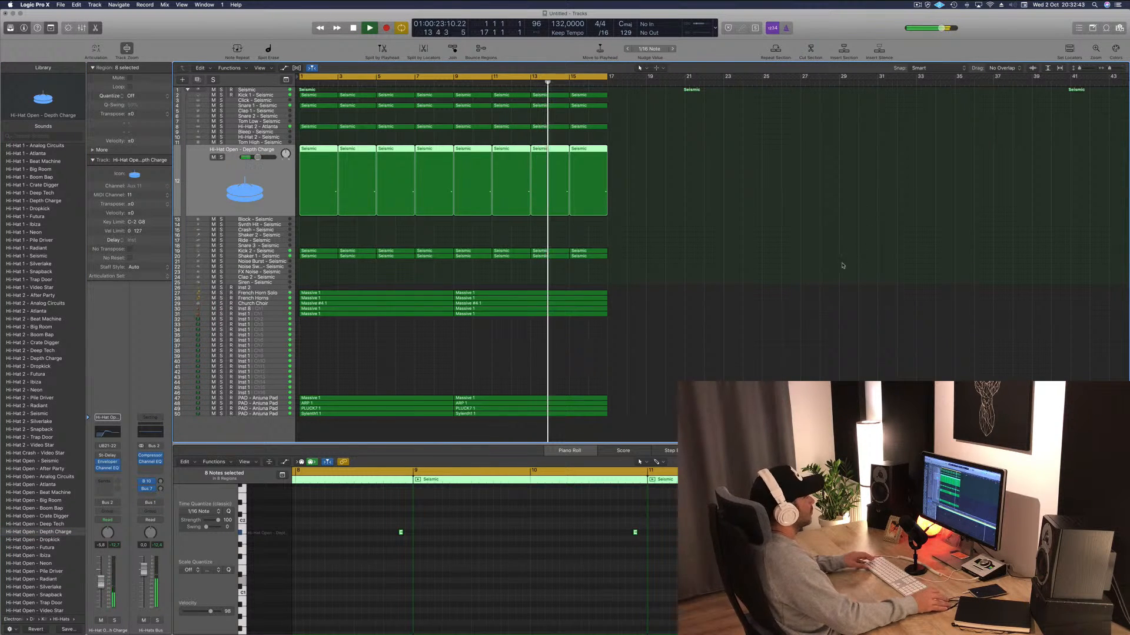
click(684, 255)
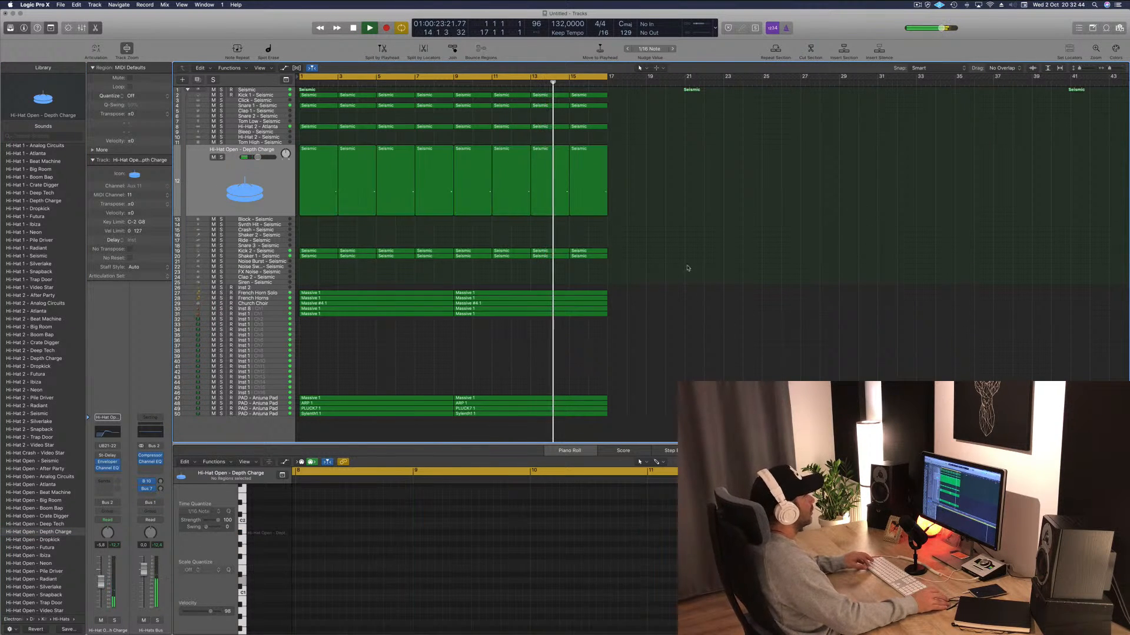
Listen to the arrangement from the start with the French Horn Solo and the first PAD - Anjuna Pad track selected in turn.
click(918, 5)
click(883, 26)
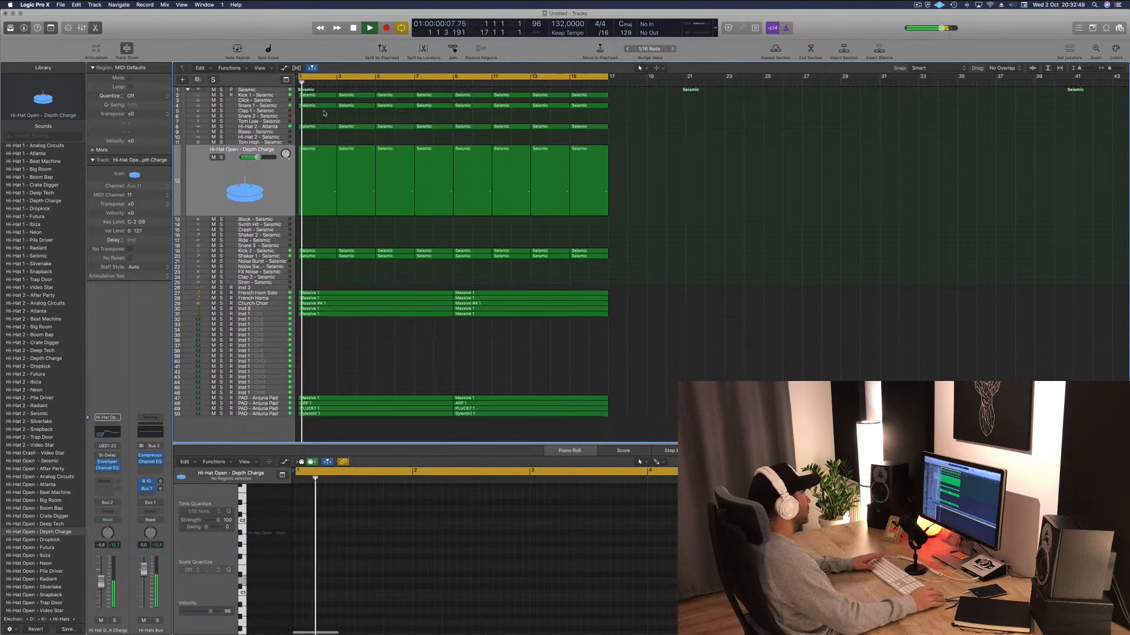
click(274, 293)
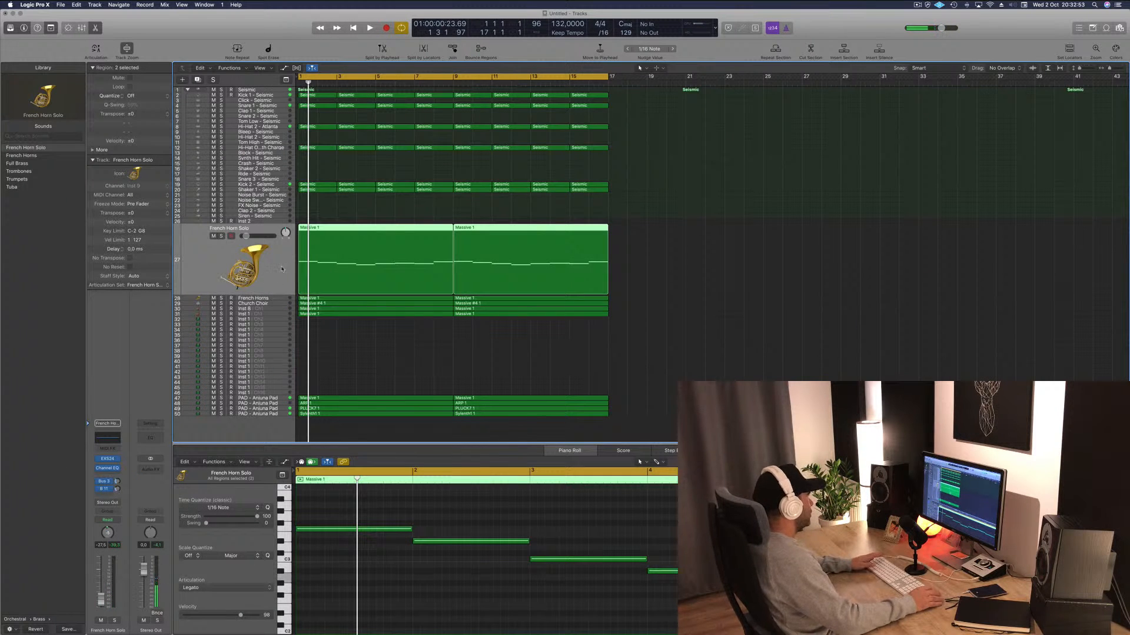
key(space)
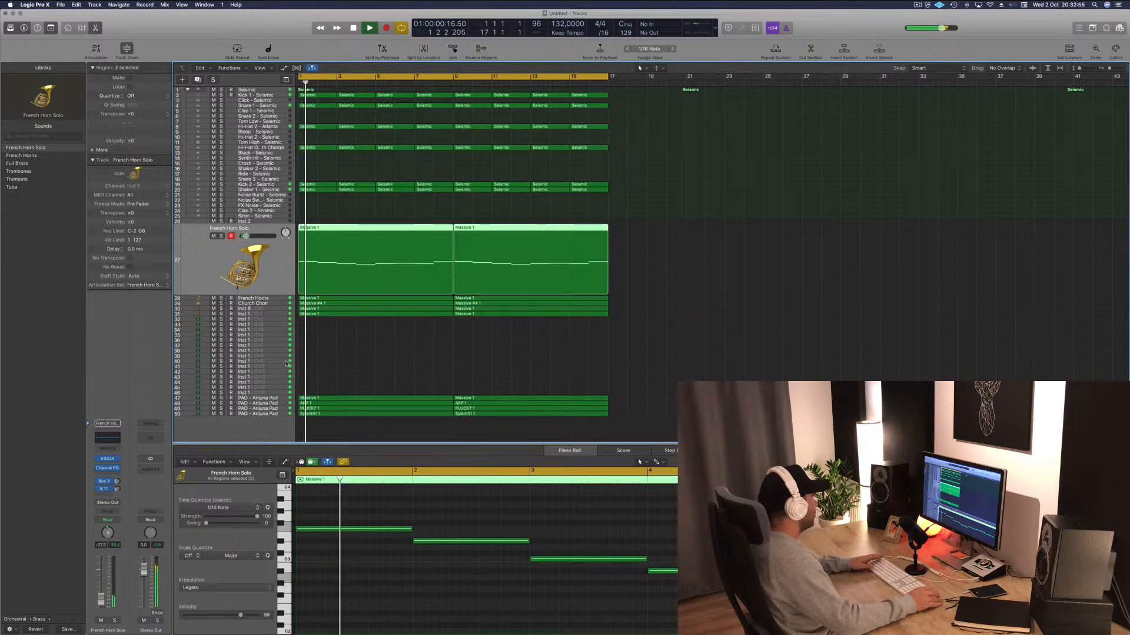
click(307, 400)
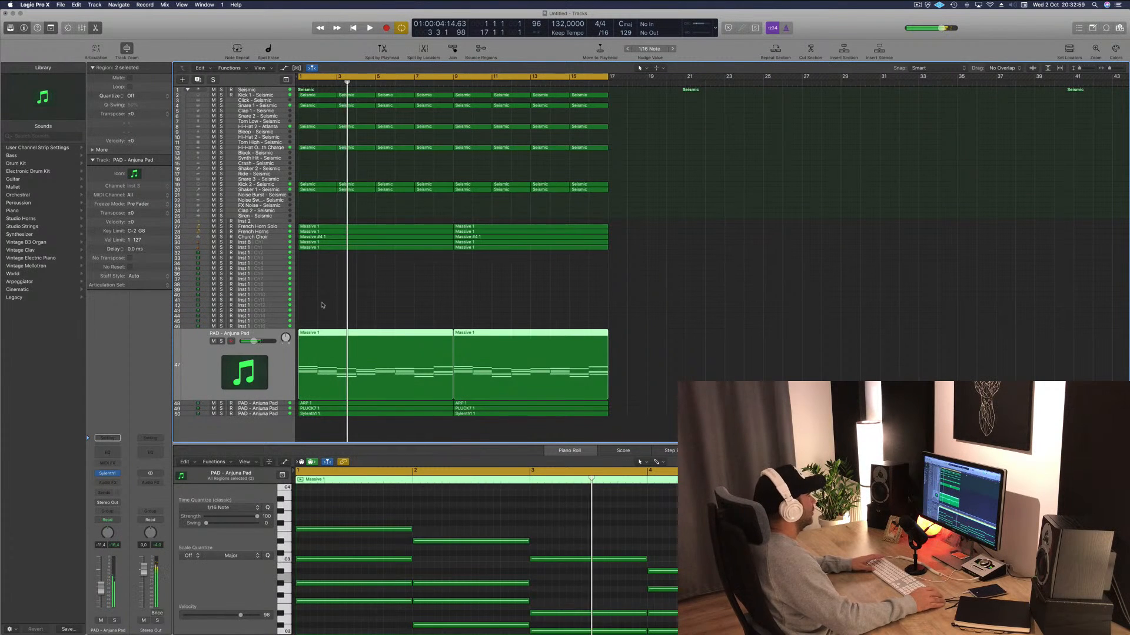
key(Return)
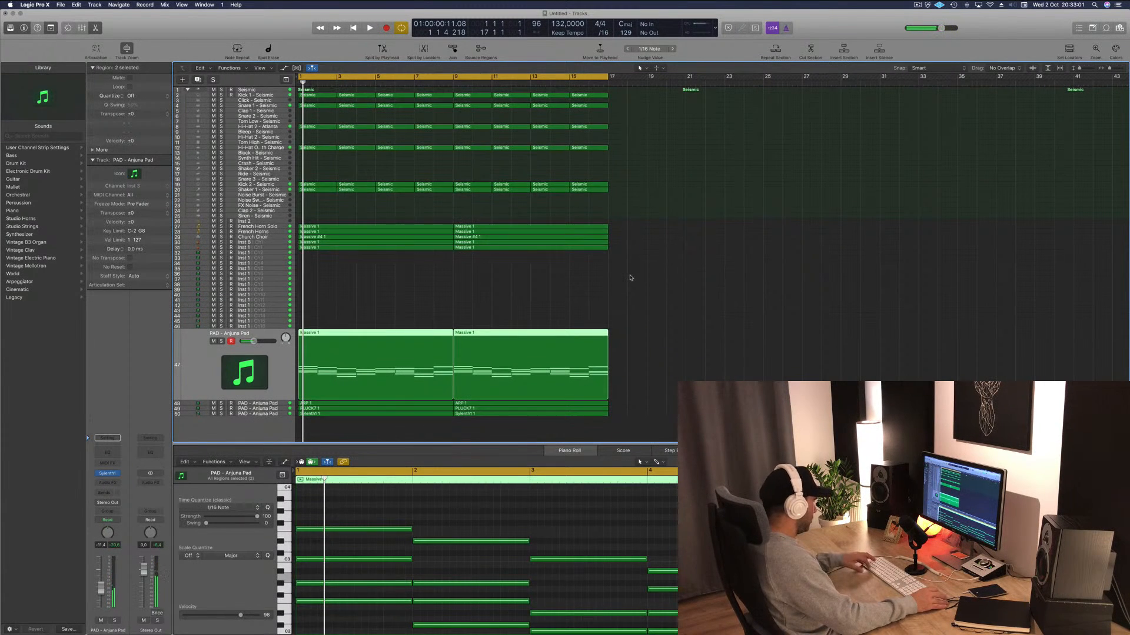
key(super+a)
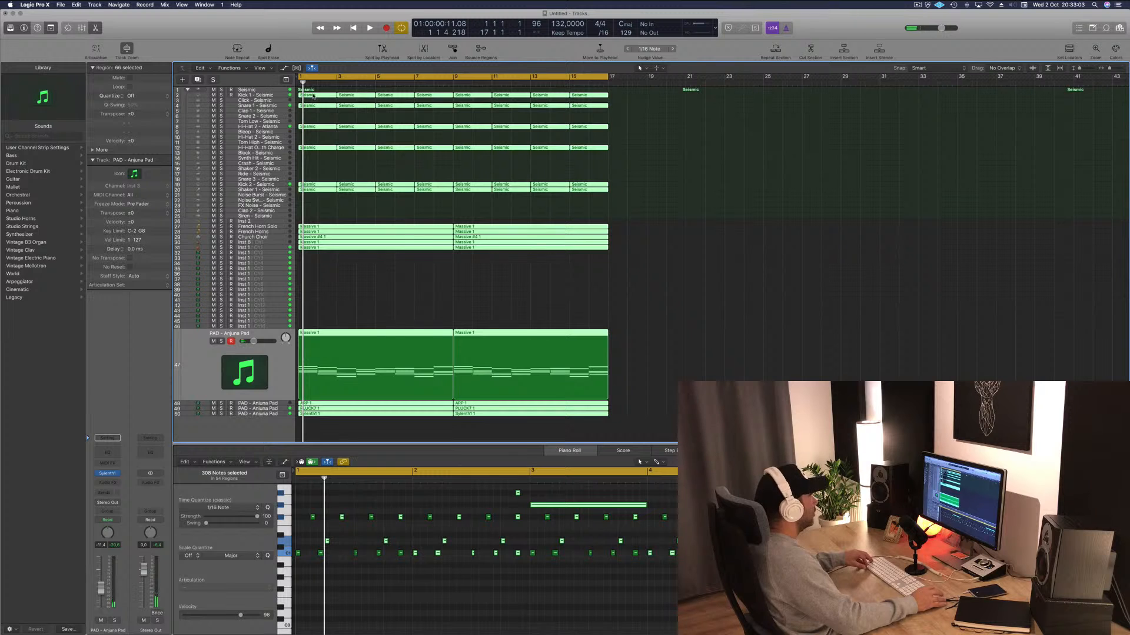
right_click(313, 96)
click(694, 127)
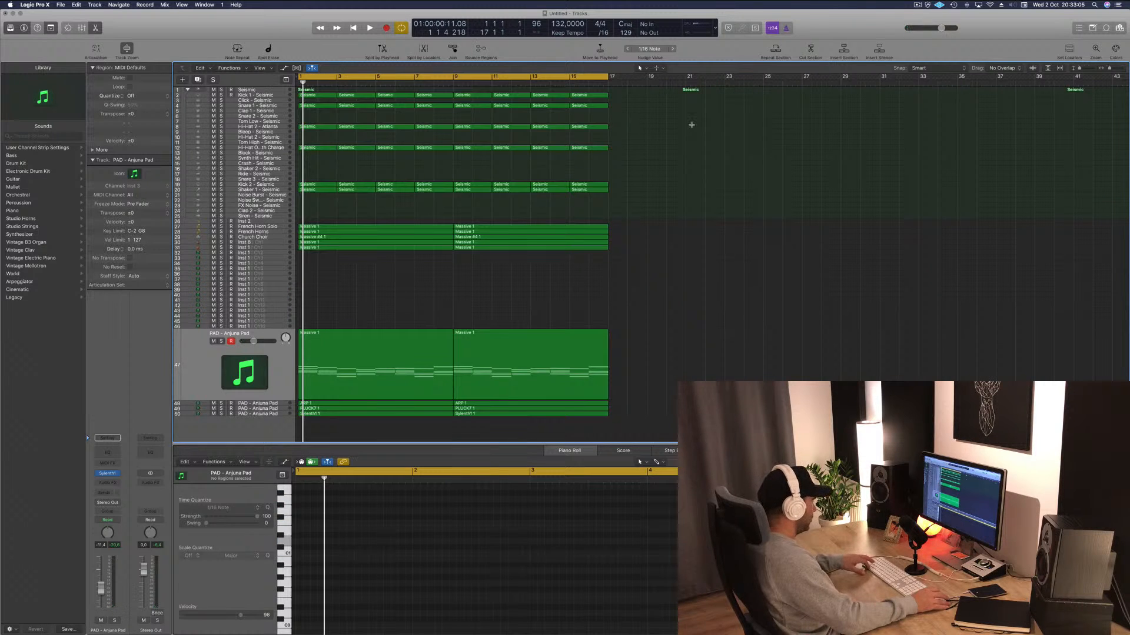
Select every region and repeat the whole 16-bar arrangement until it reaches bar 65.
key(super+a)
key(super+r)
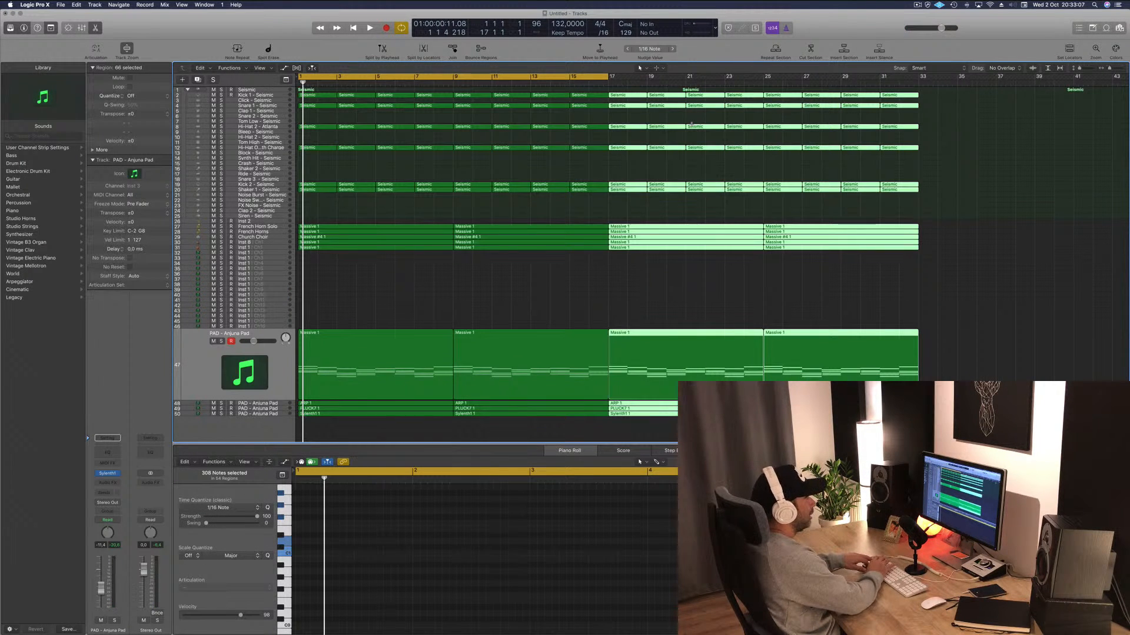
key(super+r)
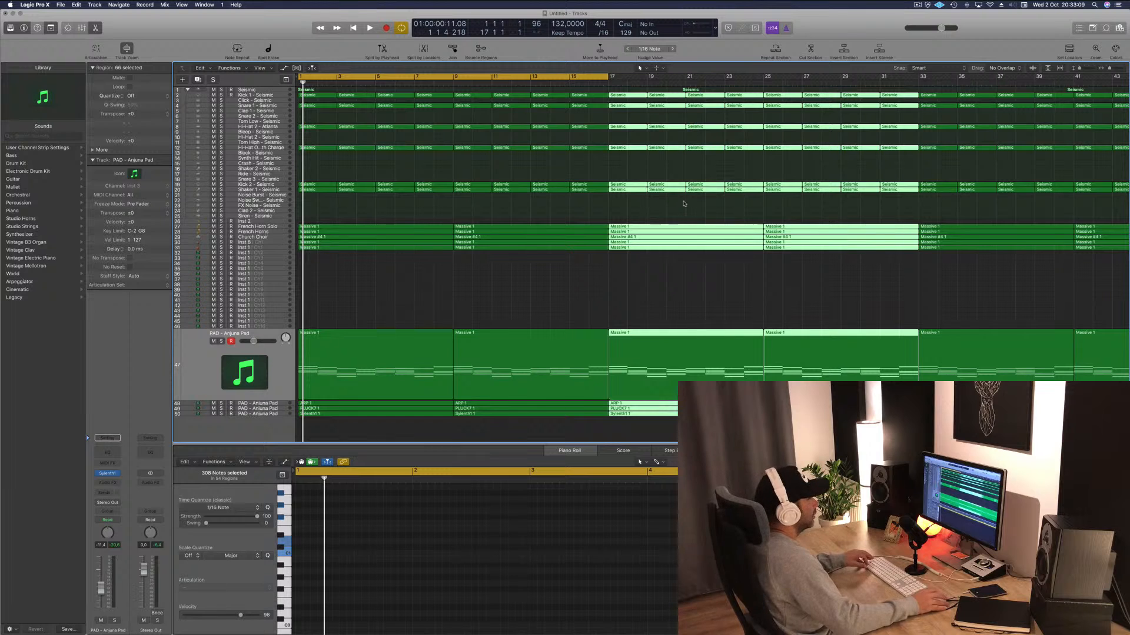
click(546, 287)
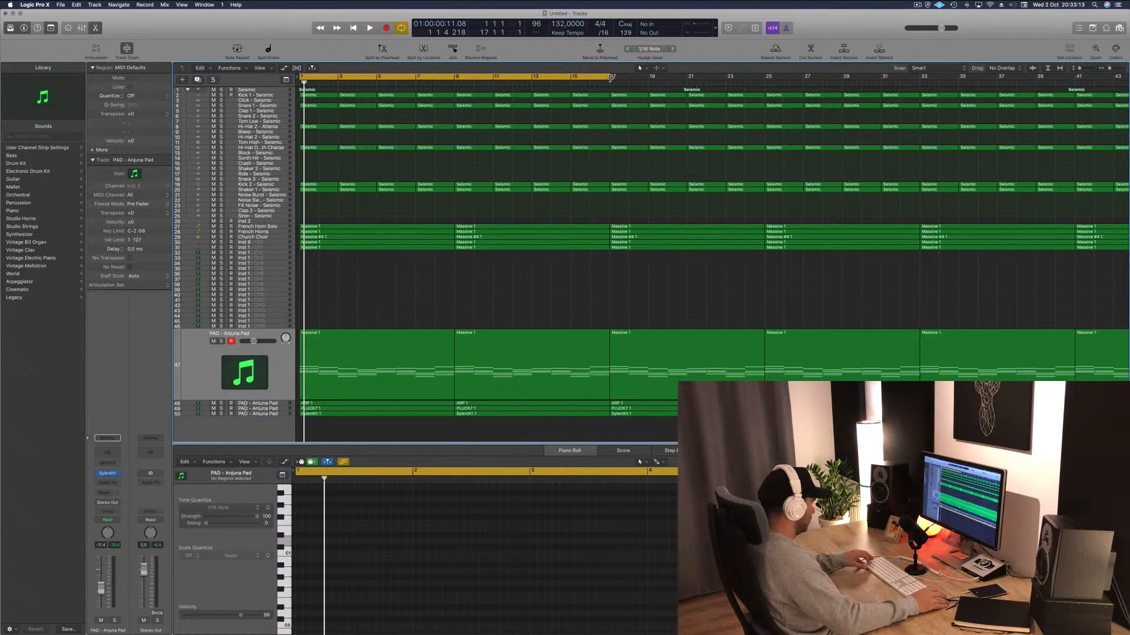
Extend the cycle range from bar 17 to bar 65 so it spans the full arrangement.
key(super+Left)
key(super+Left)
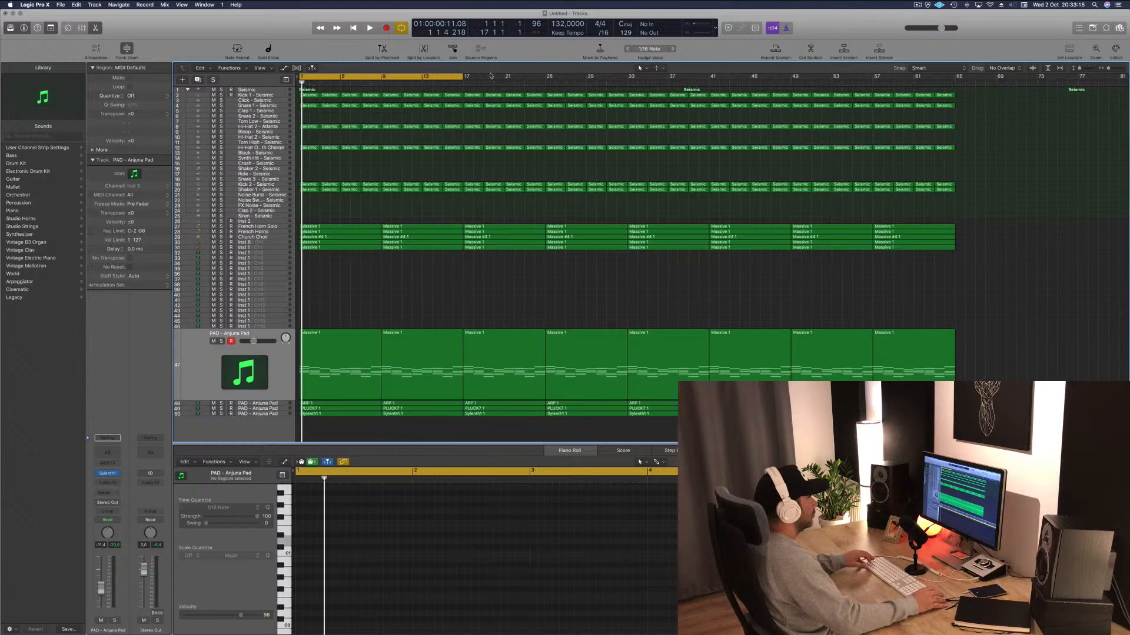
drag(462, 76, 955, 77)
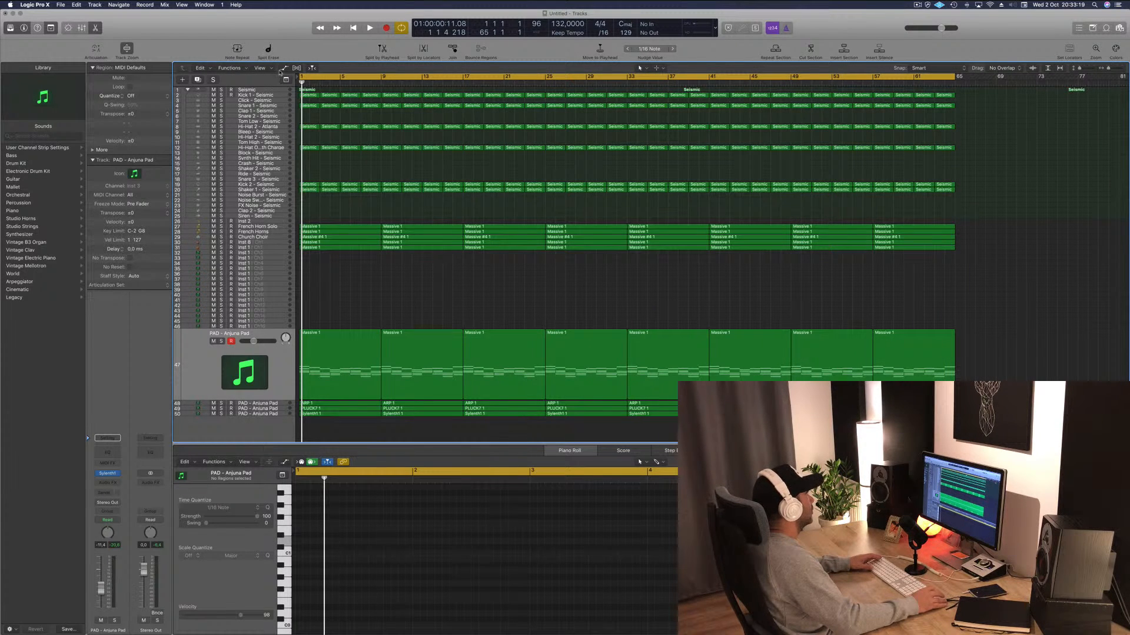
Display the secondary ruler above the tracks and play the extended arrangement from the start.
click(261, 68)
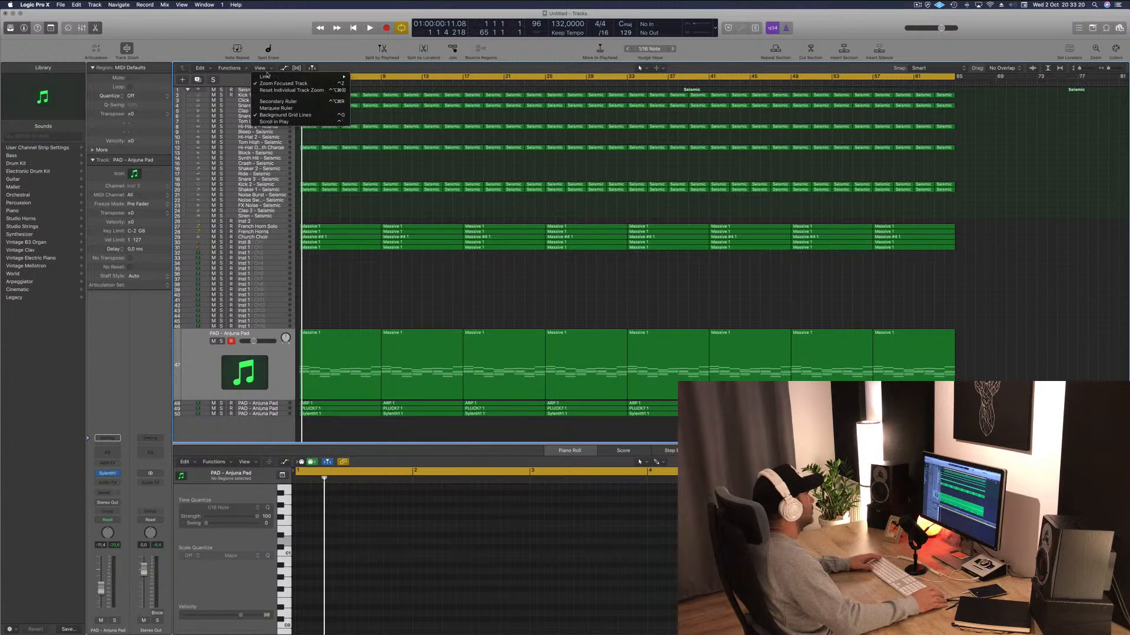
click(280, 103)
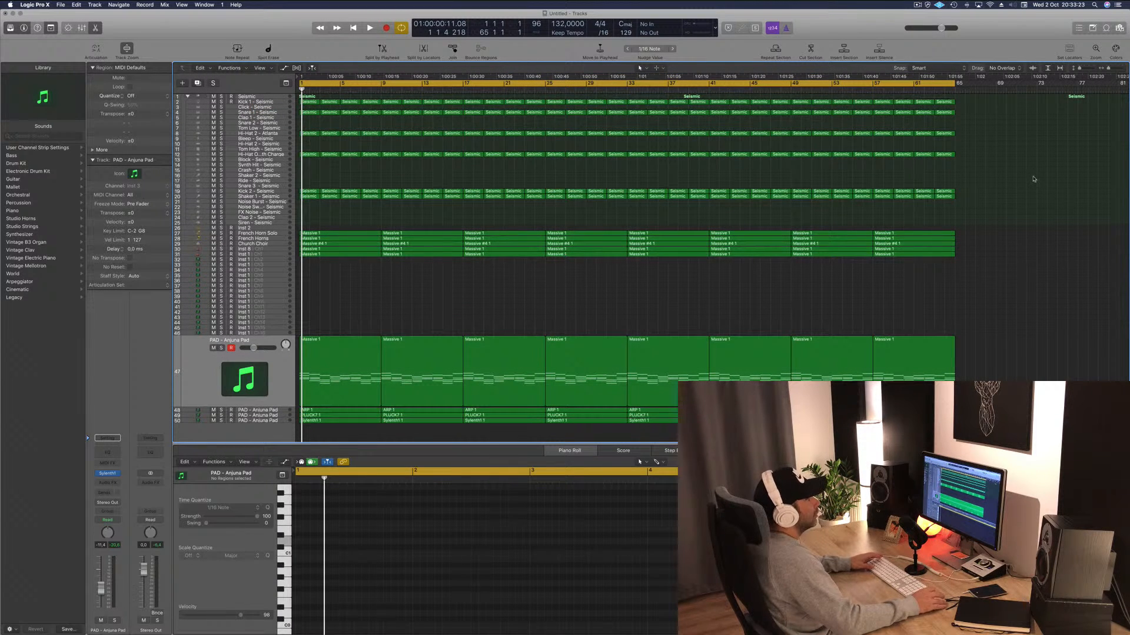
key(space)
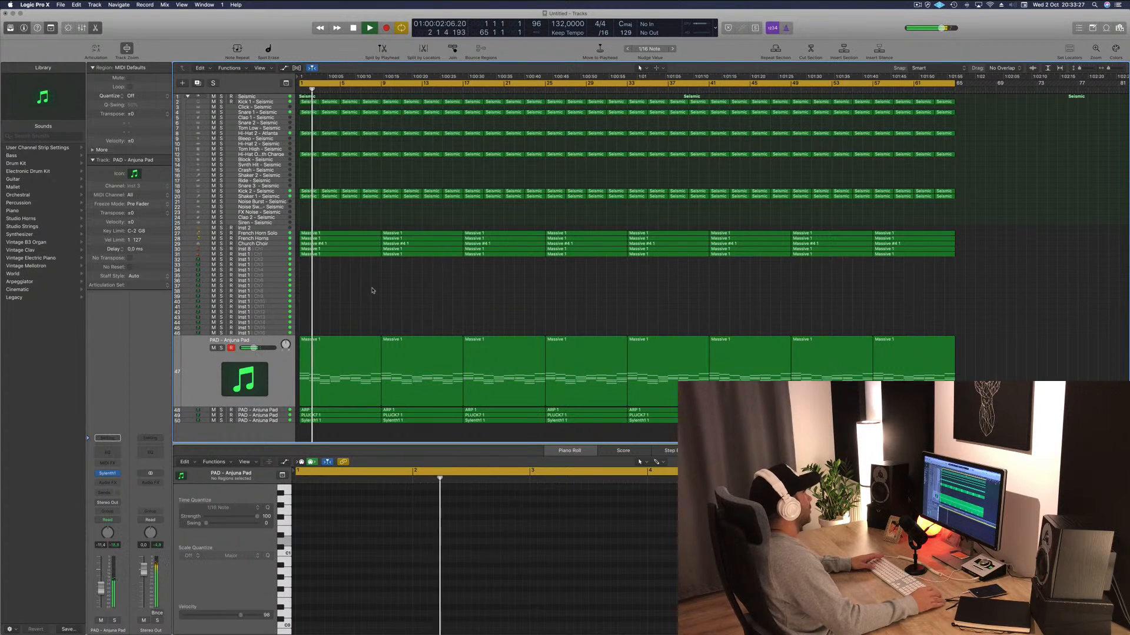
Delete the first French Horns region and the first Church Choir region at the start of the arrangement.
key(Return)
click(280, 236)
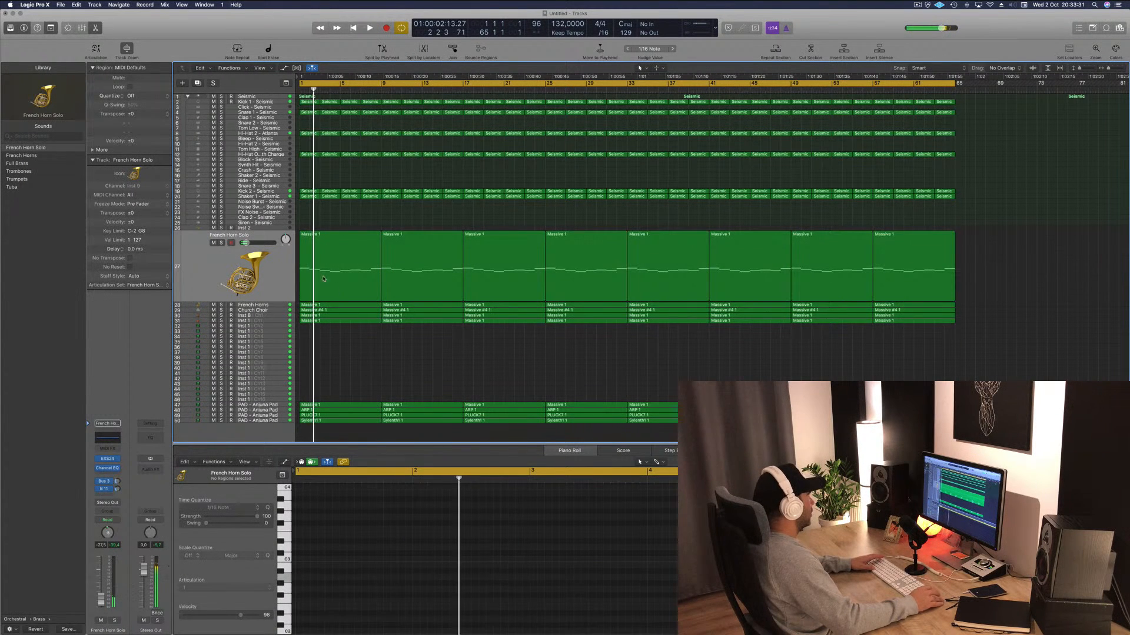
key(Return)
click(333, 306)
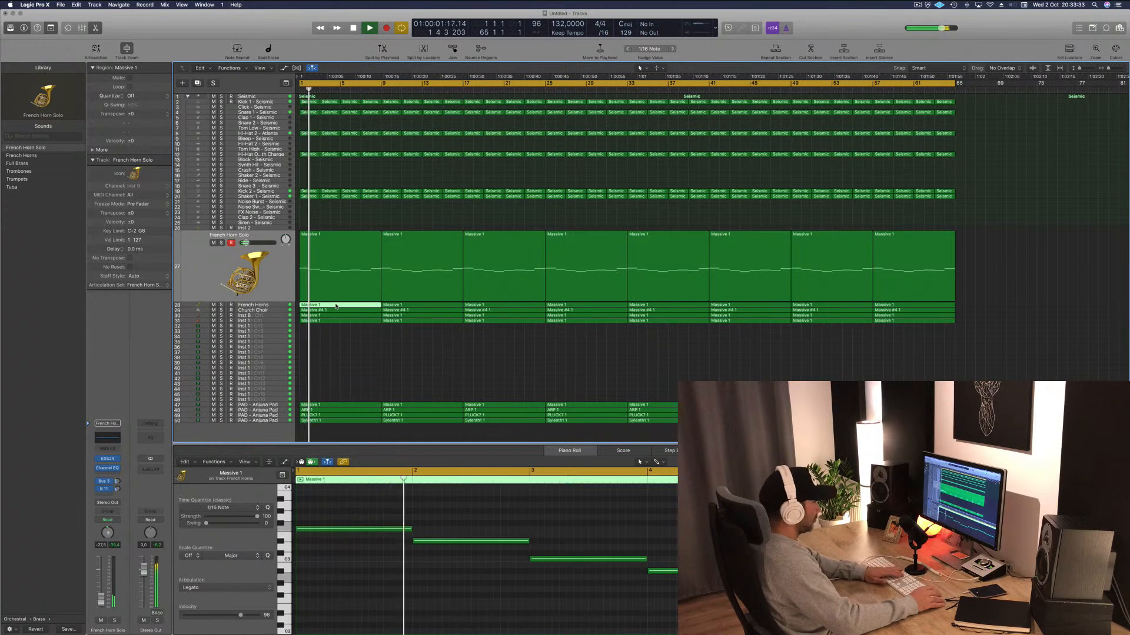
click(322, 310)
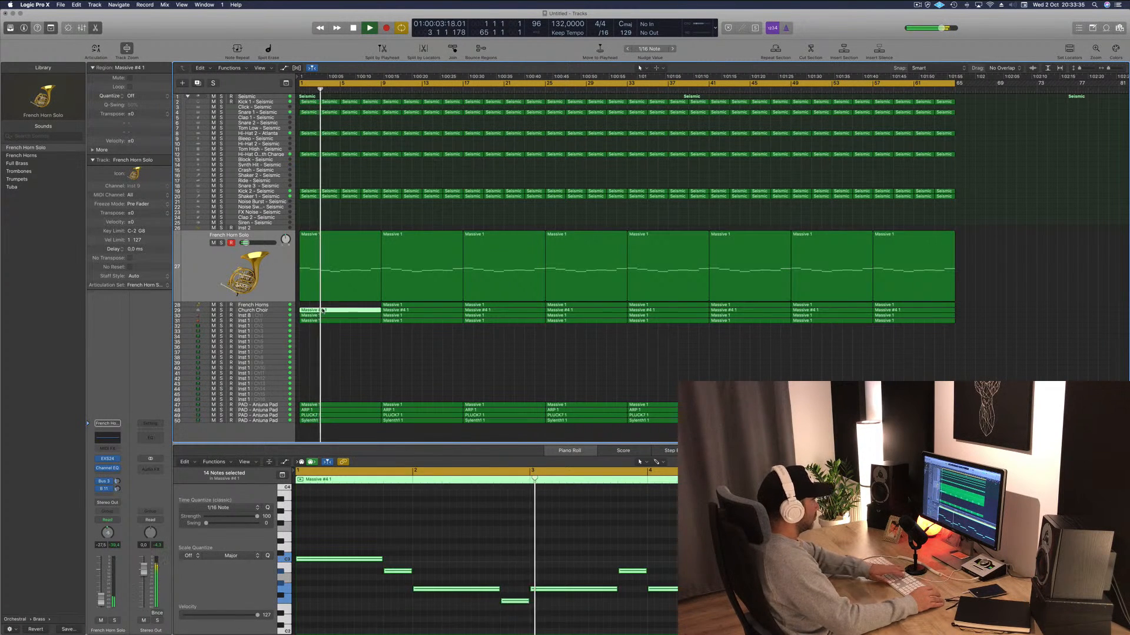
Audition the Inst 8 and first Inst 1 string tracks by soloing each in turn, and clear both solos.
click(273, 315)
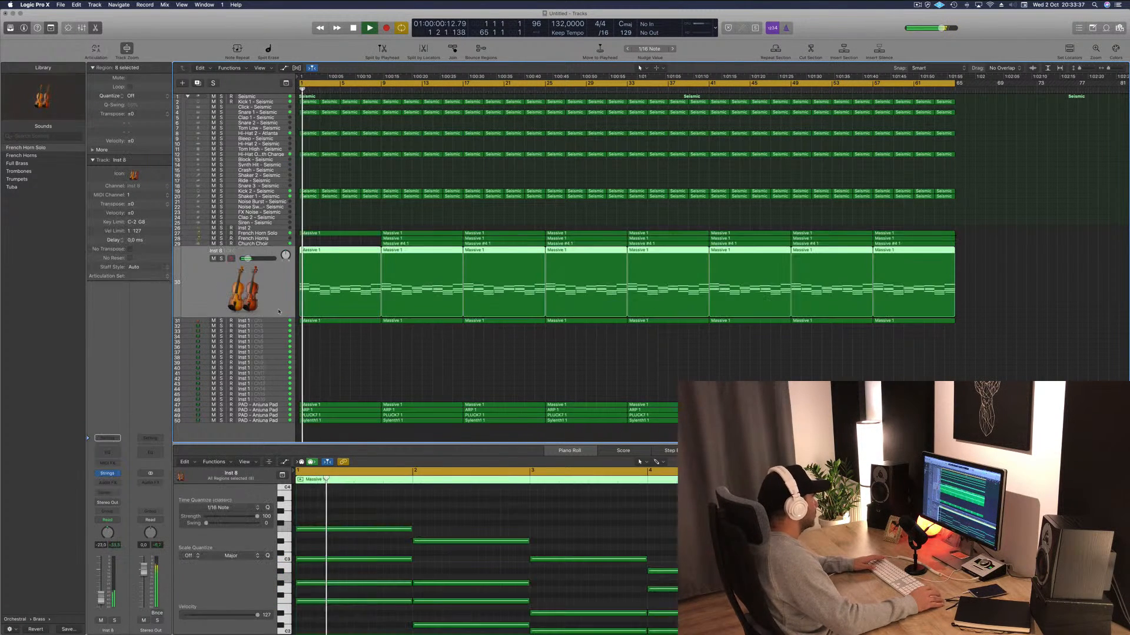
click(221, 259)
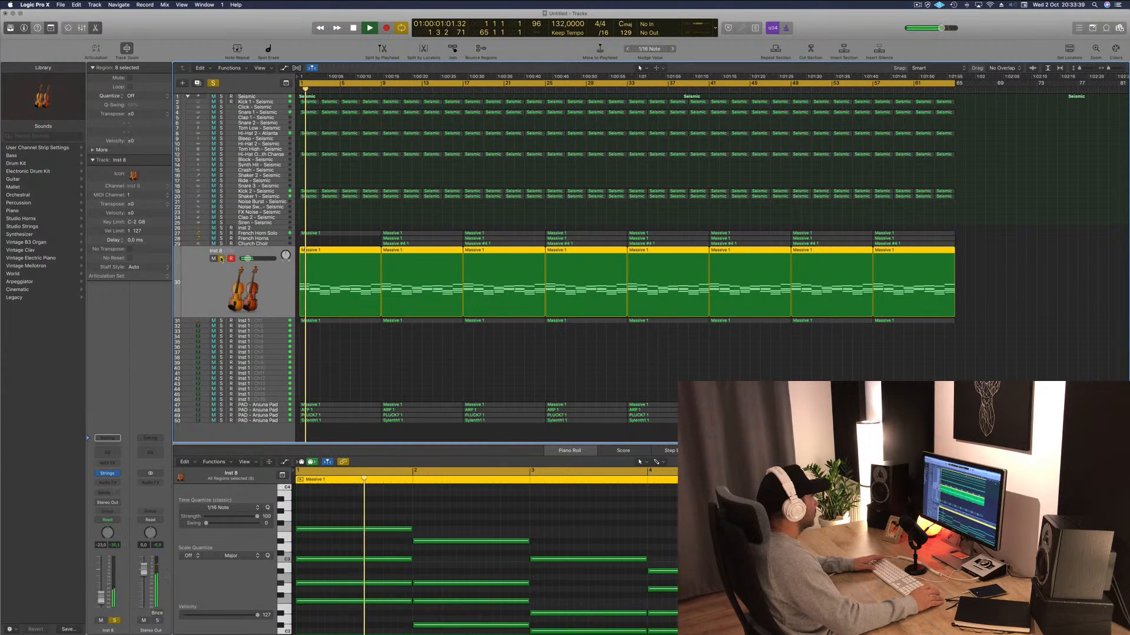
click(221, 259)
key(space)
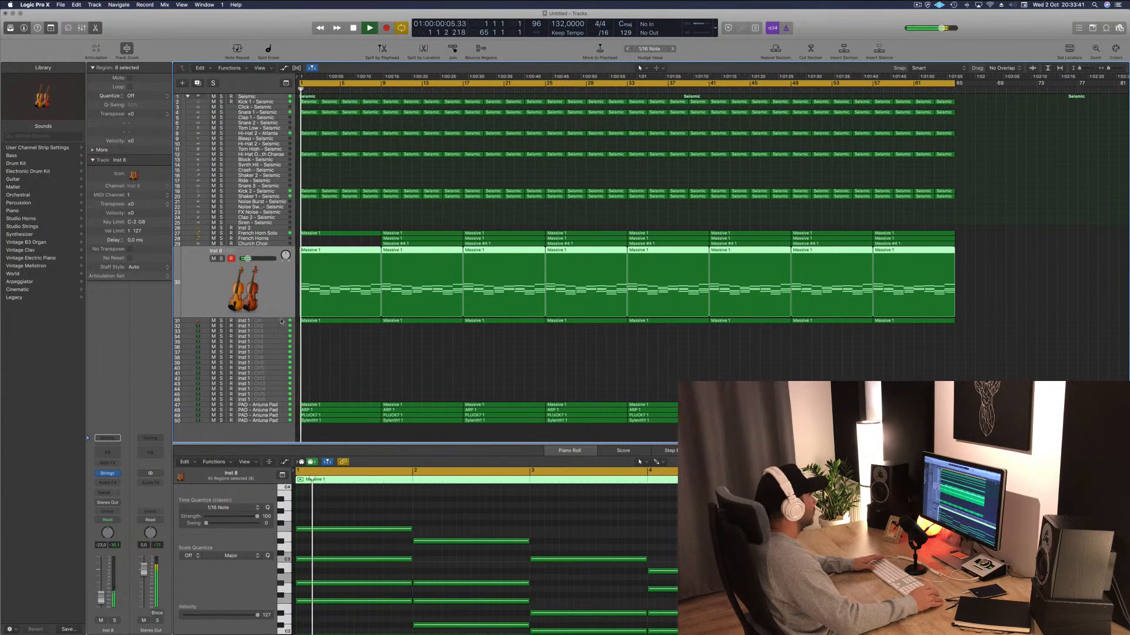
click(282, 322)
click(221, 264)
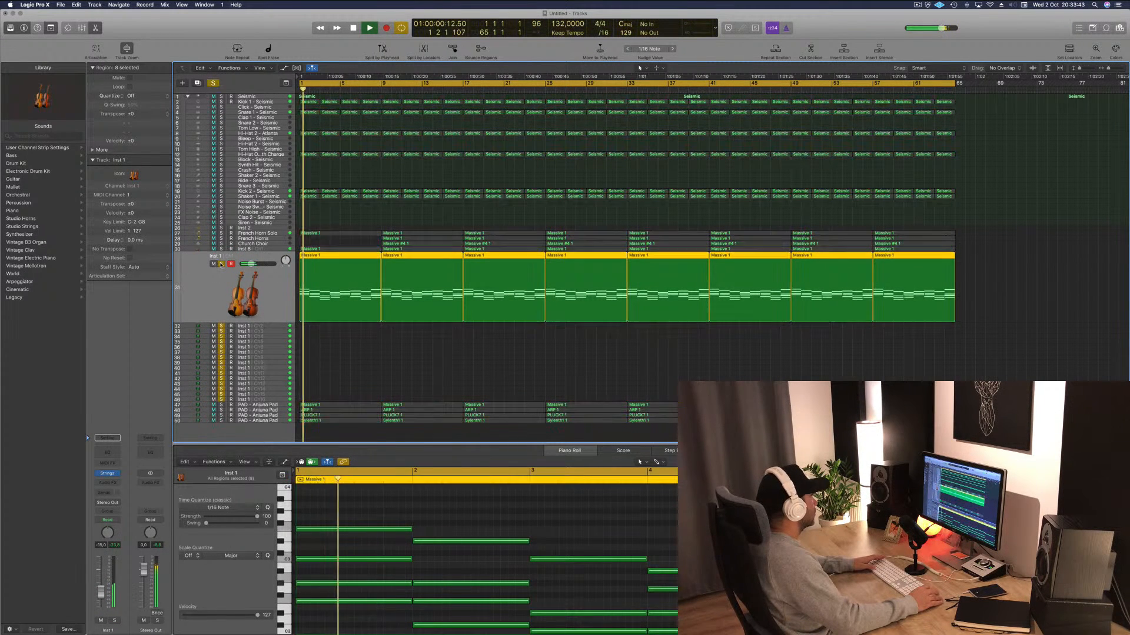
click(222, 264)
key(space)
Add a Channel EQ to the first PAD - Anjuna Pad track and set its low cut to 120 Hz.
click(277, 405)
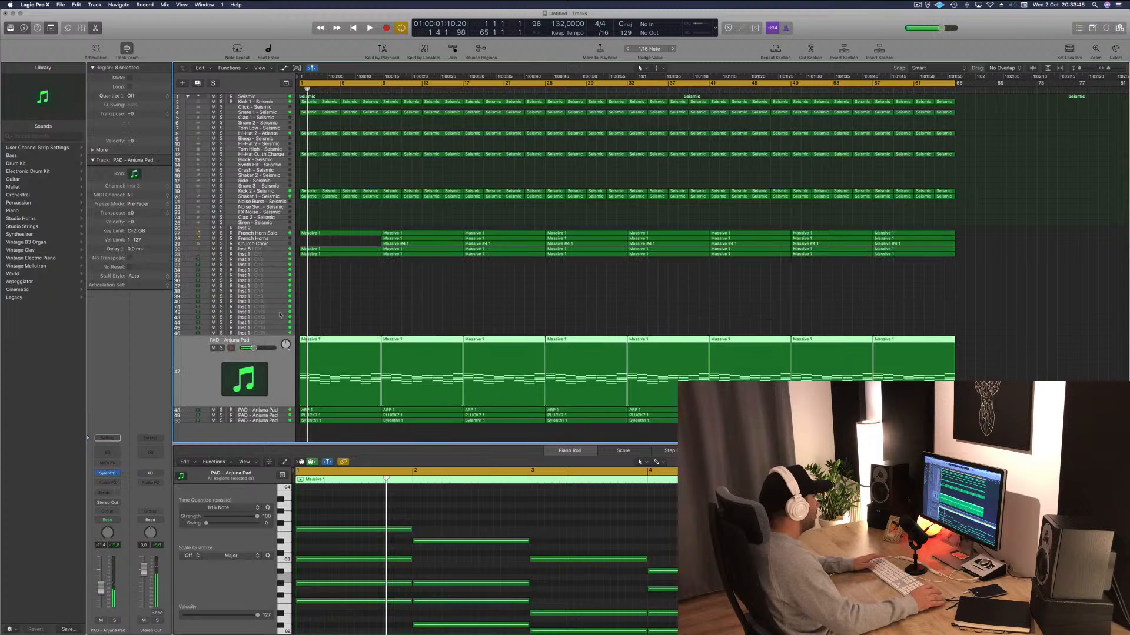
key(Return)
key(space)
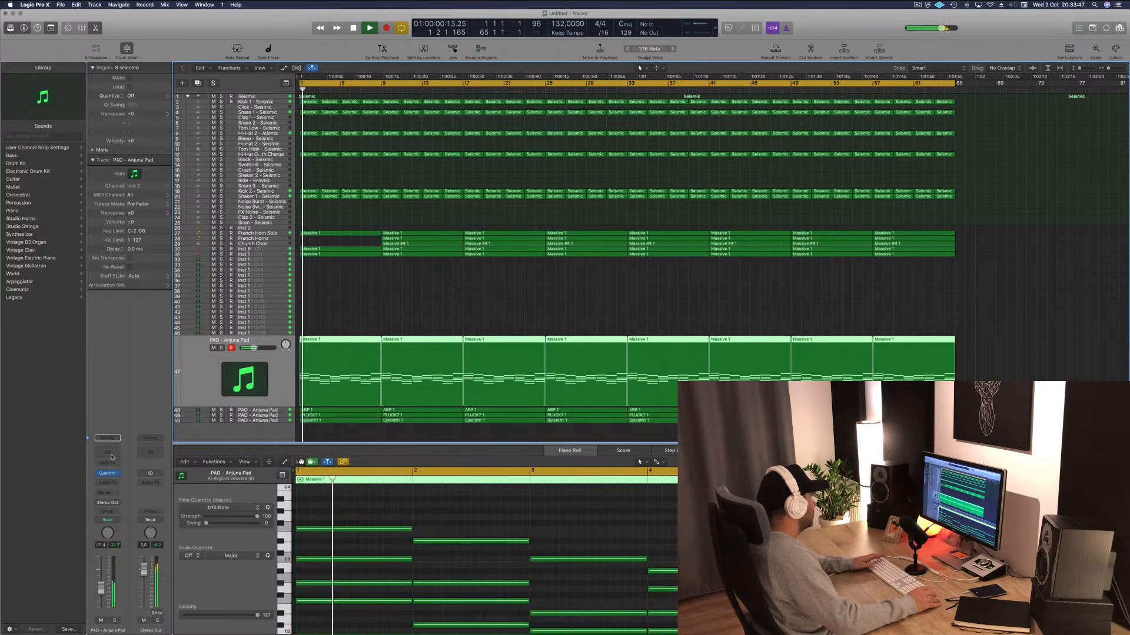
click(107, 452)
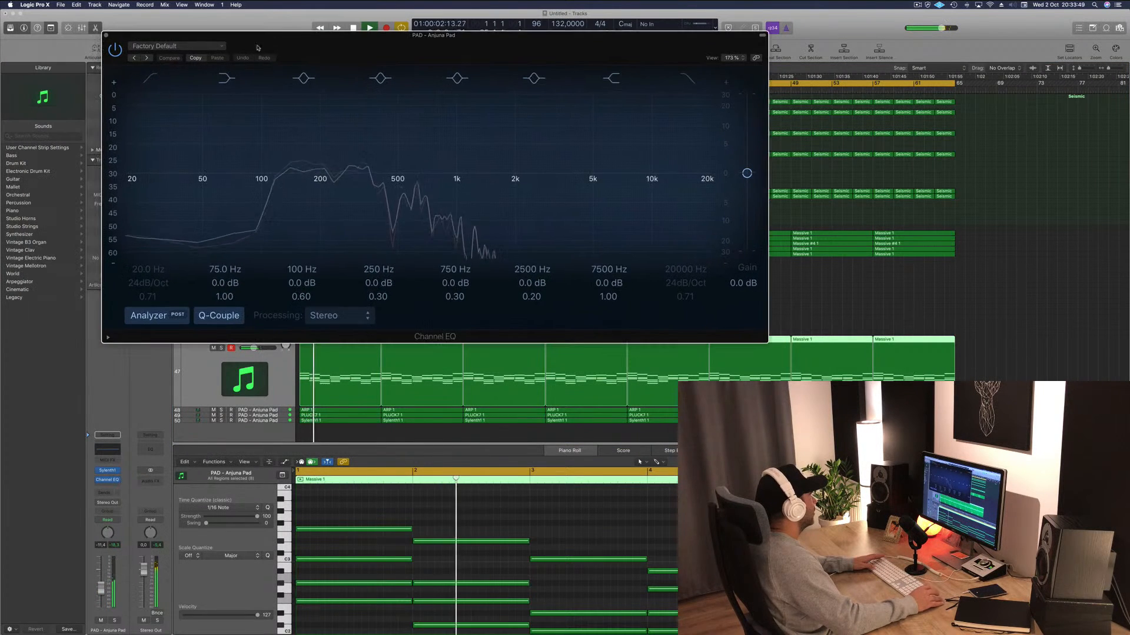
click(157, 77)
drag(156, 156, 304, 152)
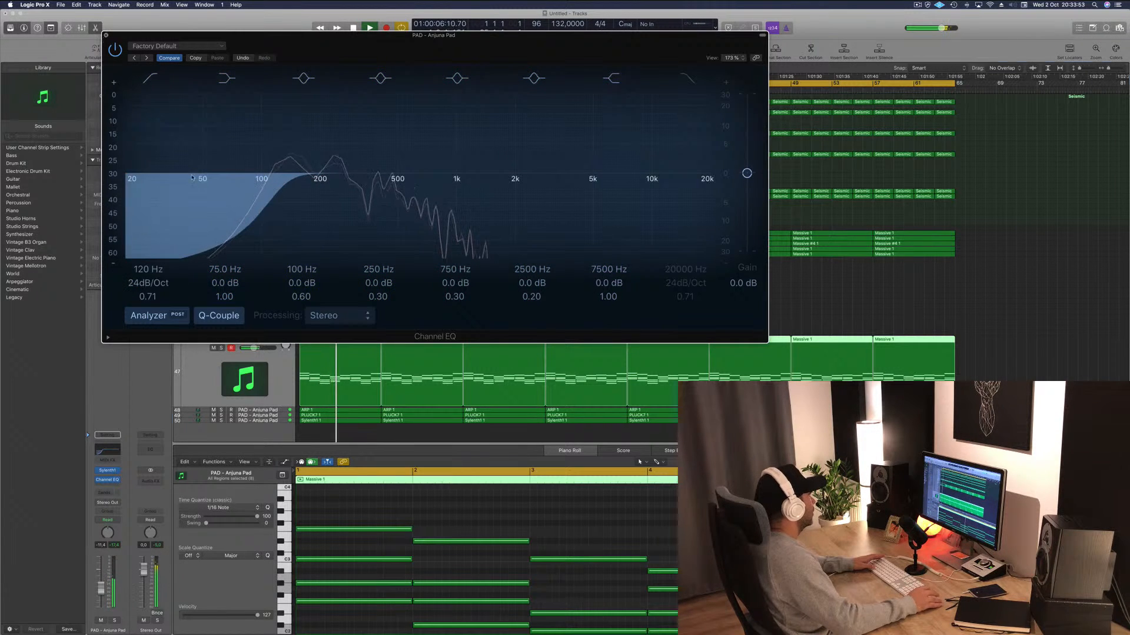
key(v)
Solo the PAD - Anjuna Pad track holding the ARP 1 regions and add a Channel EQ with a 176 Hz low cut.
key(space)
key(space)
key(Down)
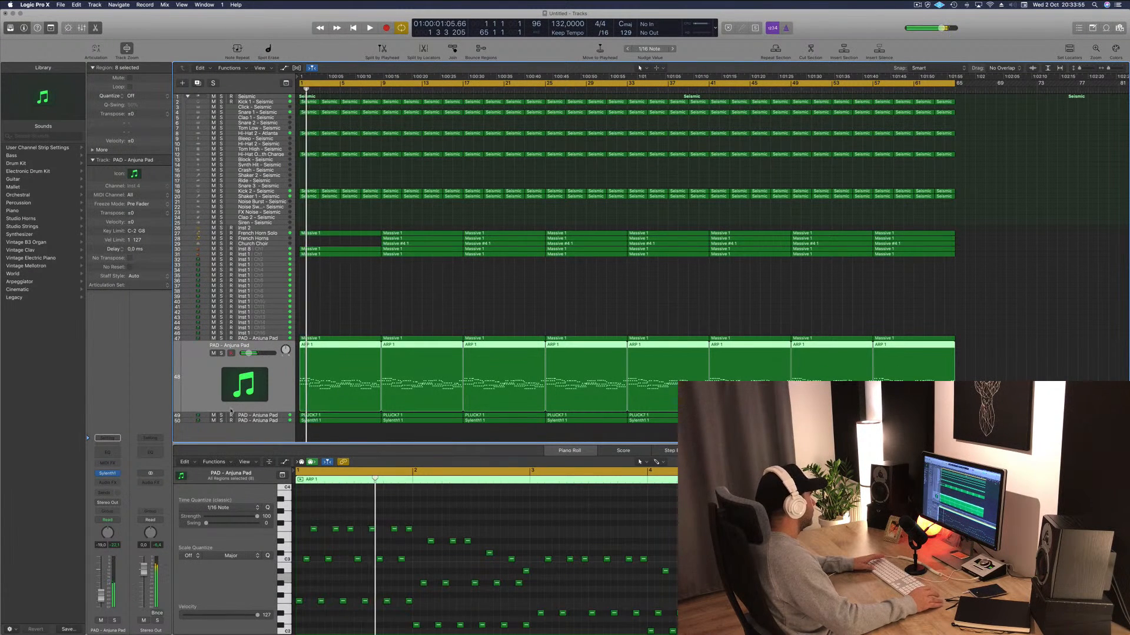
key(space)
key(space)
key(s)
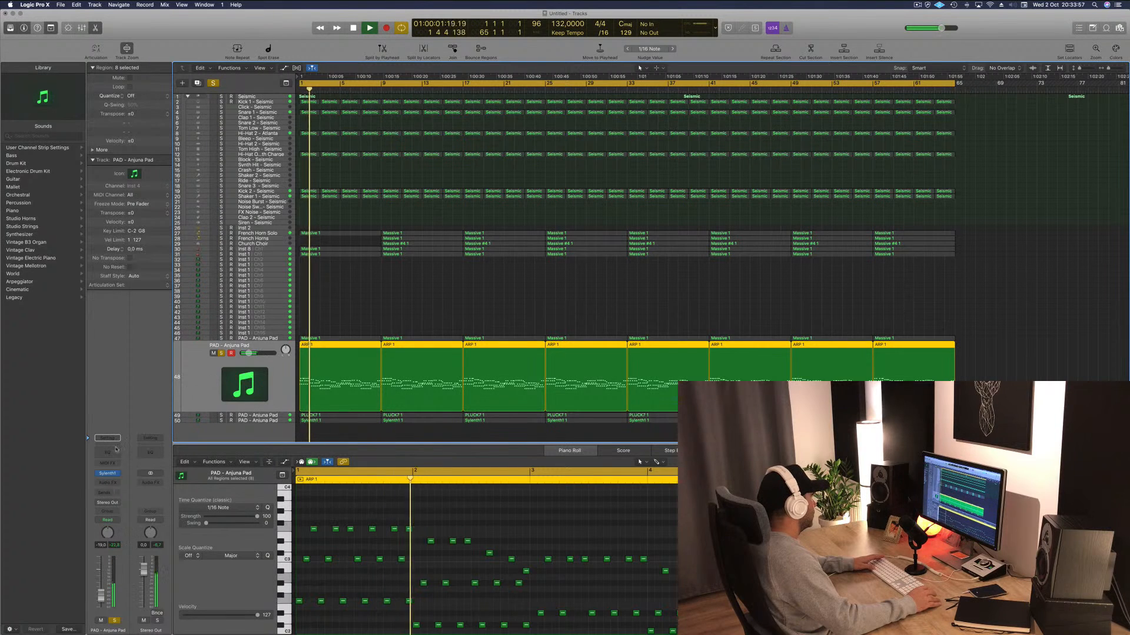
click(108, 452)
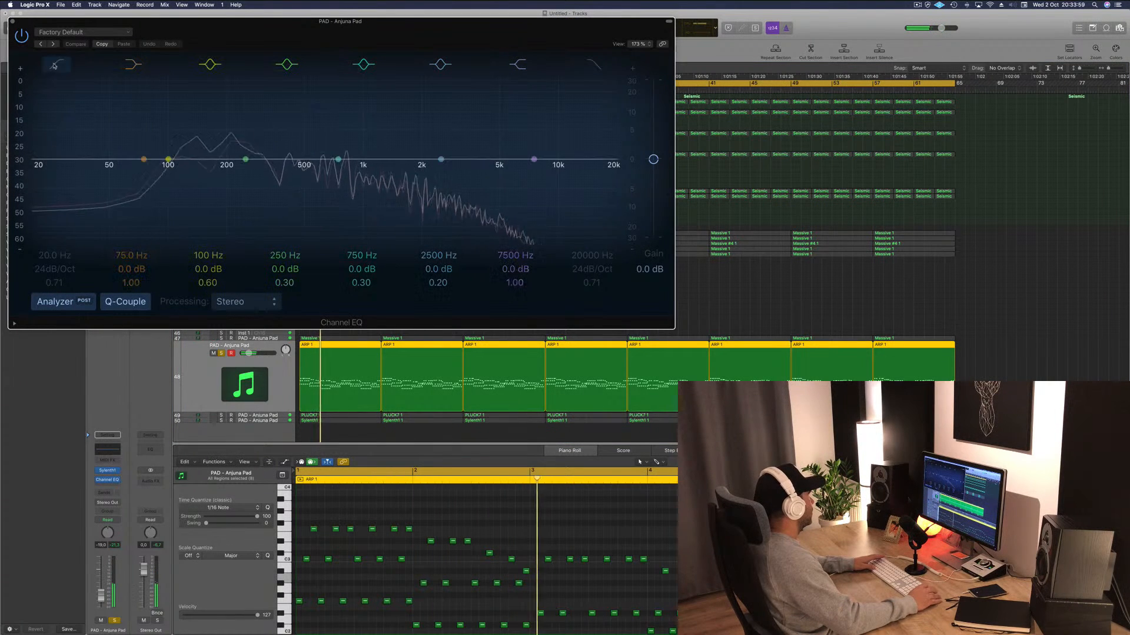
click(65, 147)
drag(64, 147, 253, 143)
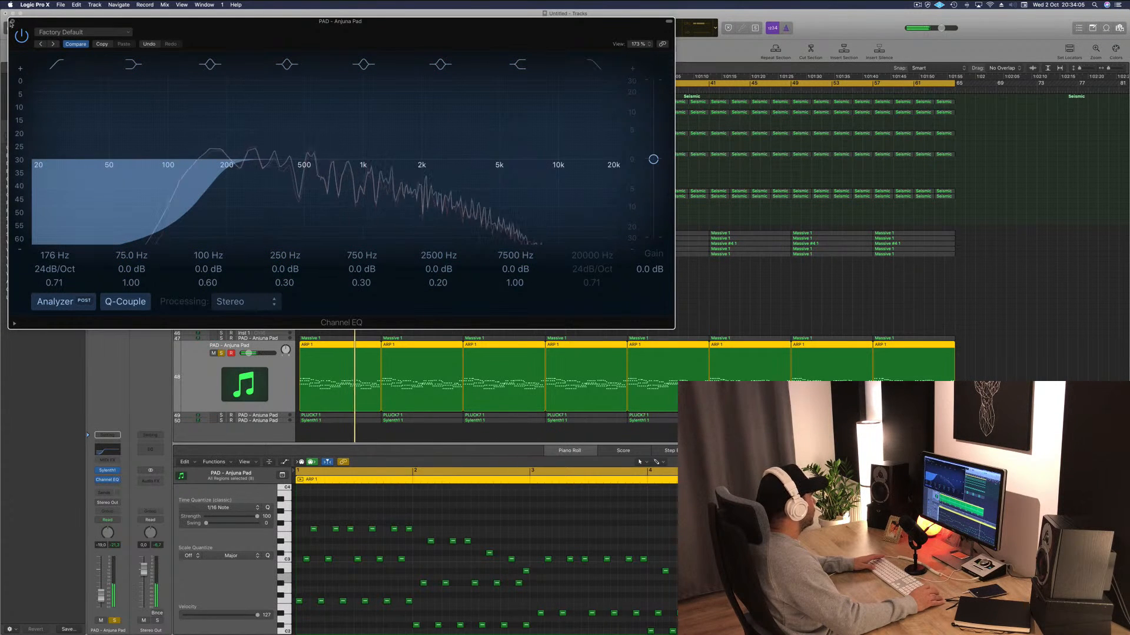
click(11, 21)
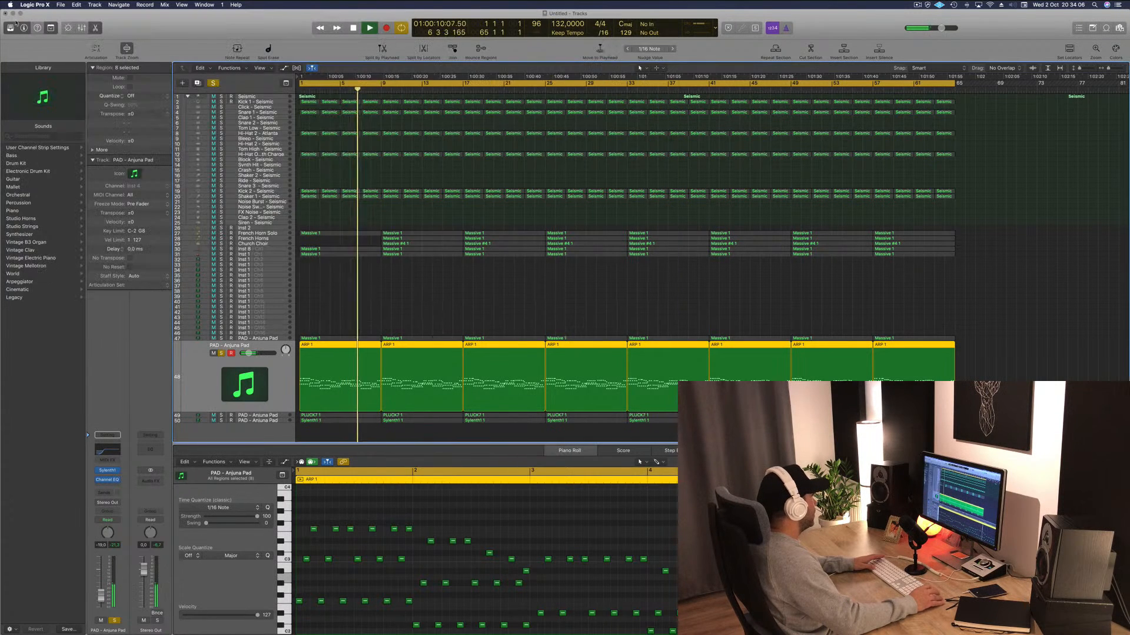
Solo the PAD - Anjuna Pad track holding the PLUCK regions and add a Channel EQ with a 172 Hz low cut.
click(258, 415)
click(220, 358)
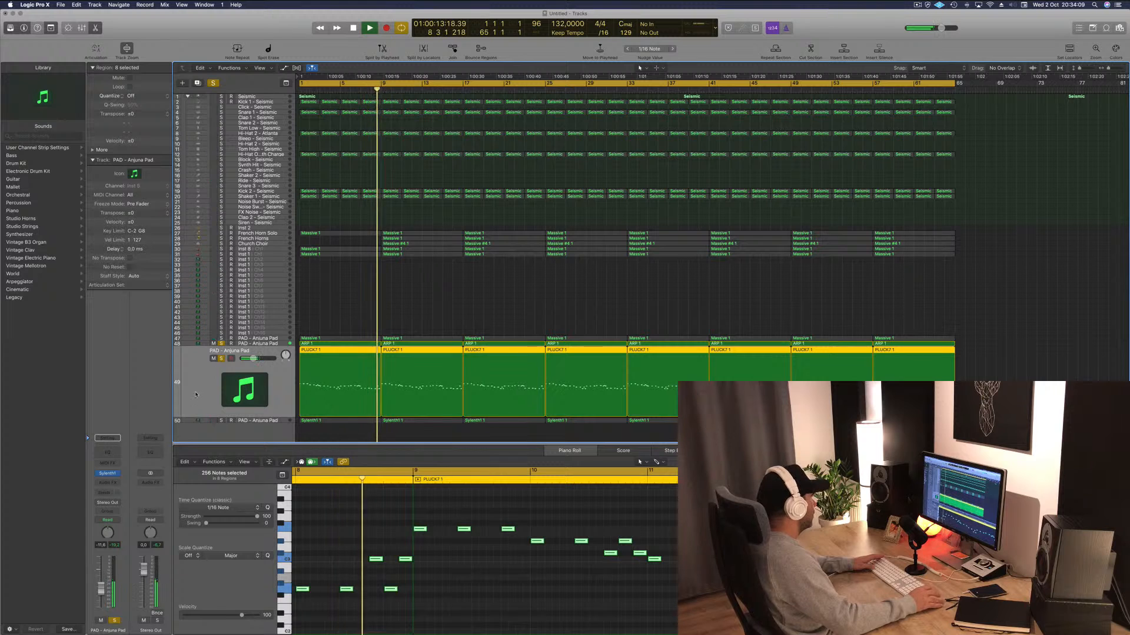
click(112, 452)
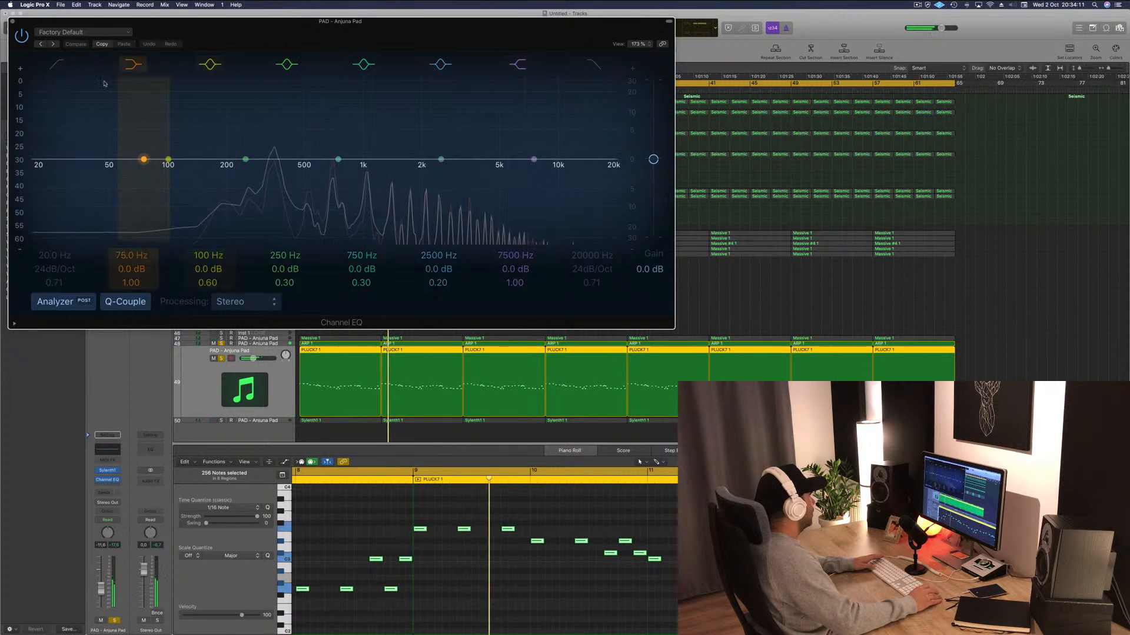
drag(103, 183, 271, 145)
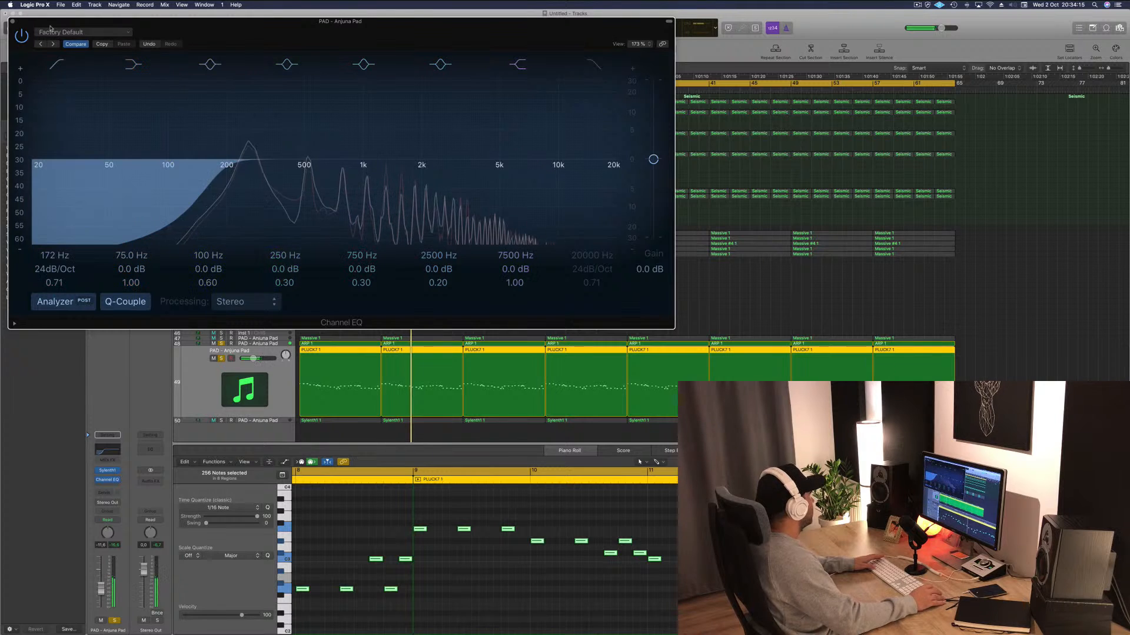
click(13, 21)
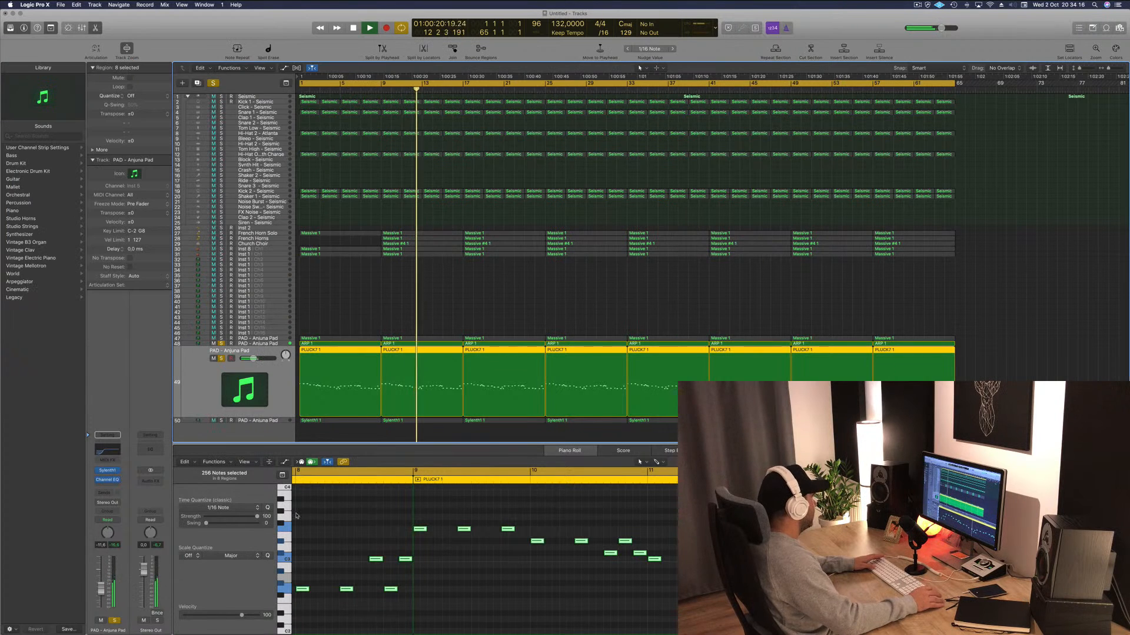
Select the PAD - Anjuna Pad track holding the Sylenth1 regions and unsolo the ARP and PLUCK tracks during playback from the start.
click(285, 420)
key(space)
key(space)
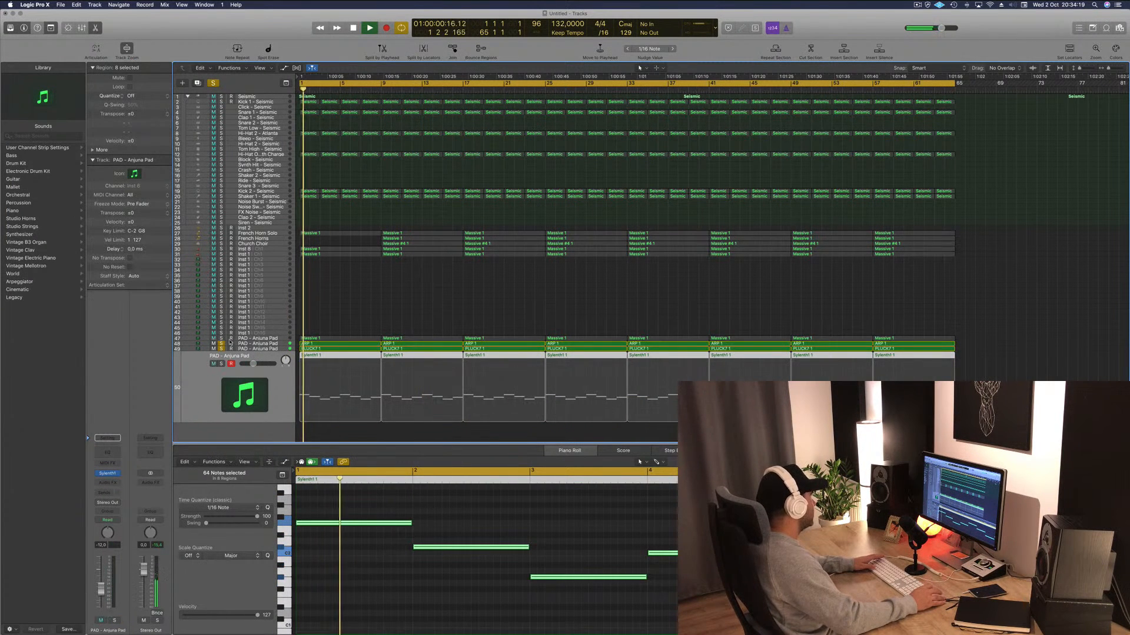
click(221, 344)
click(222, 349)
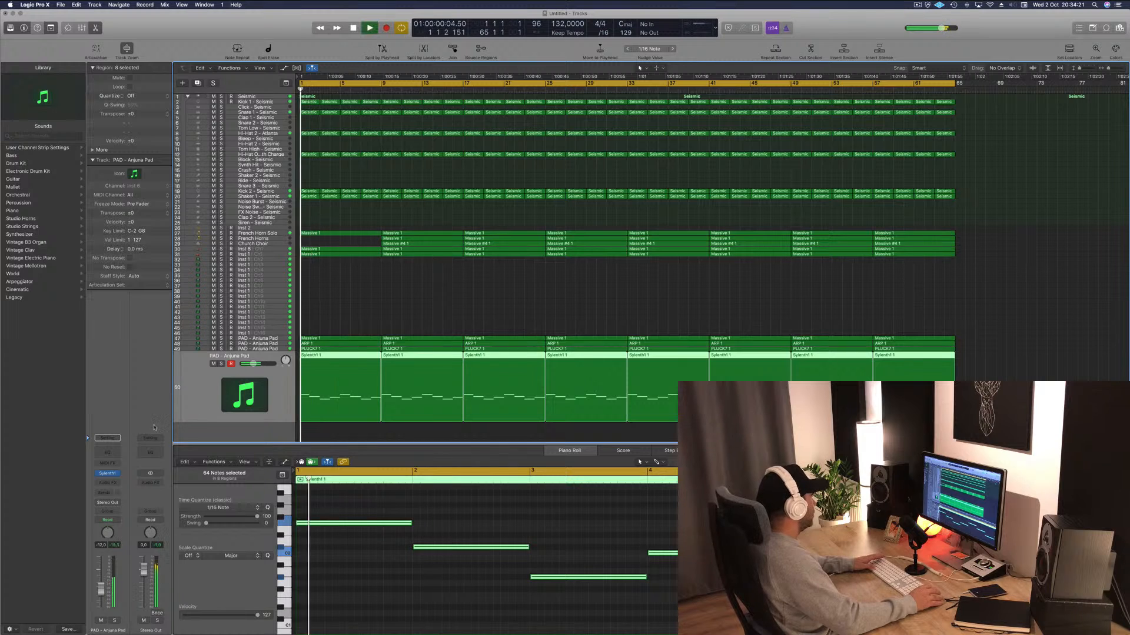
Open Sylenth1 on the selected PAD - Anjuna Pad track and audition bass presets from BASS - Bendy Electro to BASS - Clicky Bass.
click(107, 473)
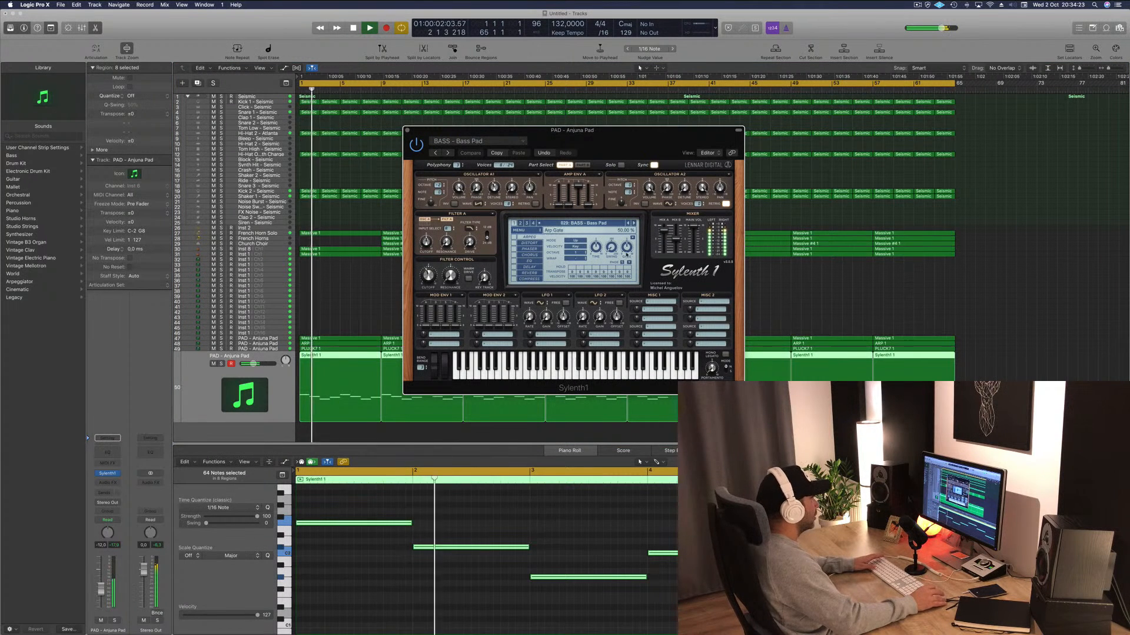
click(633, 223)
key(space)
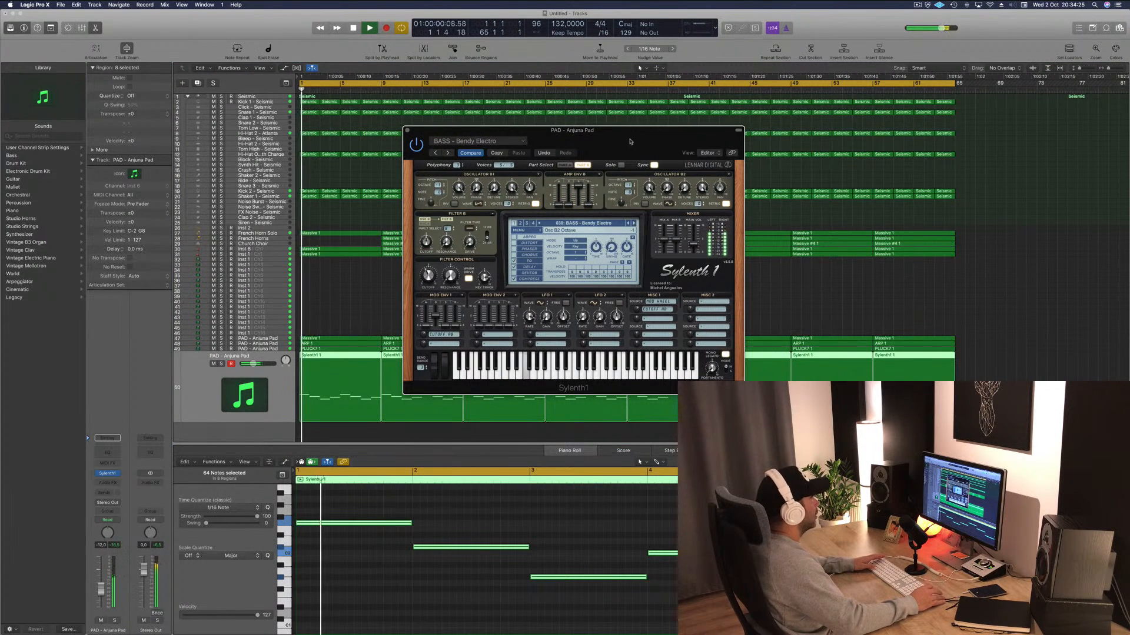
drag(631, 142, 668, 139)
click(672, 222)
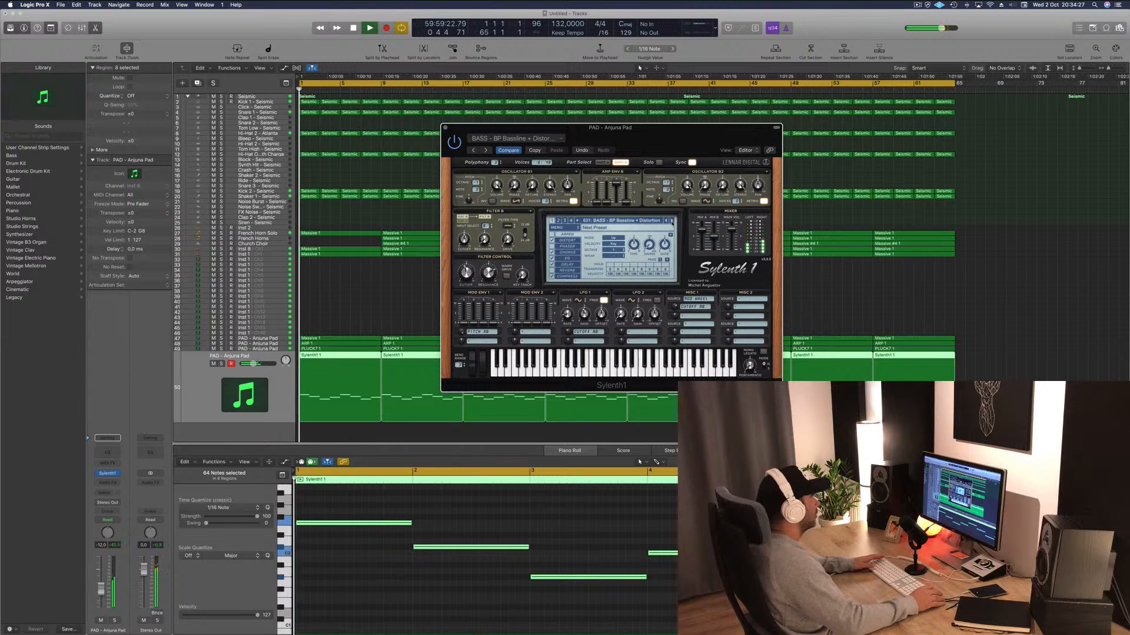
click(672, 221)
key(space)
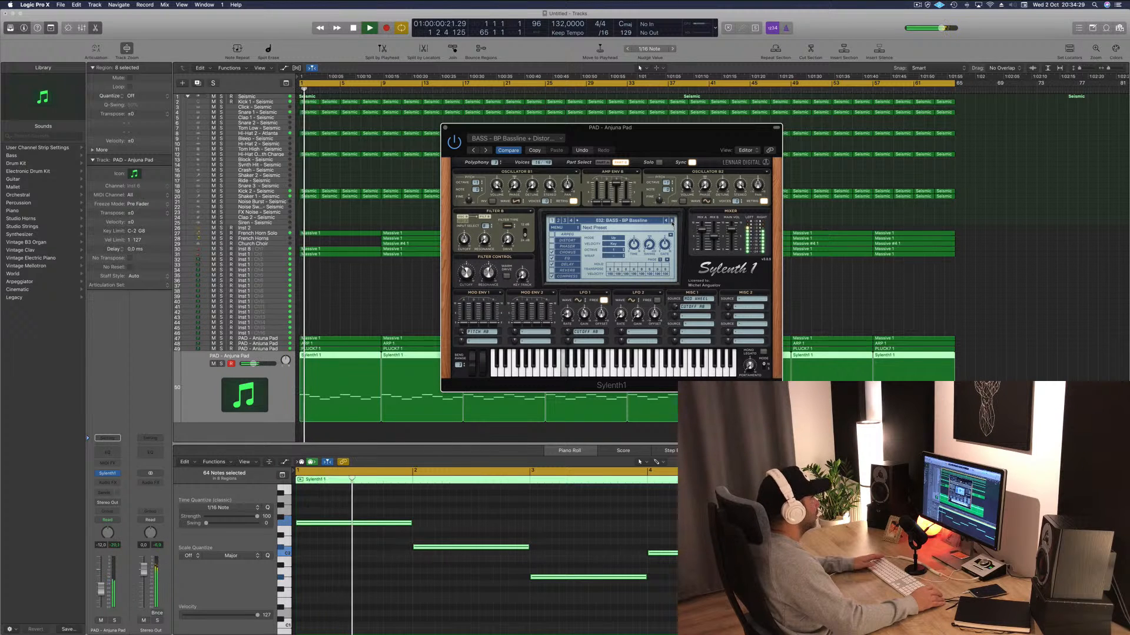
click(672, 221)
key(space)
click(672, 222)
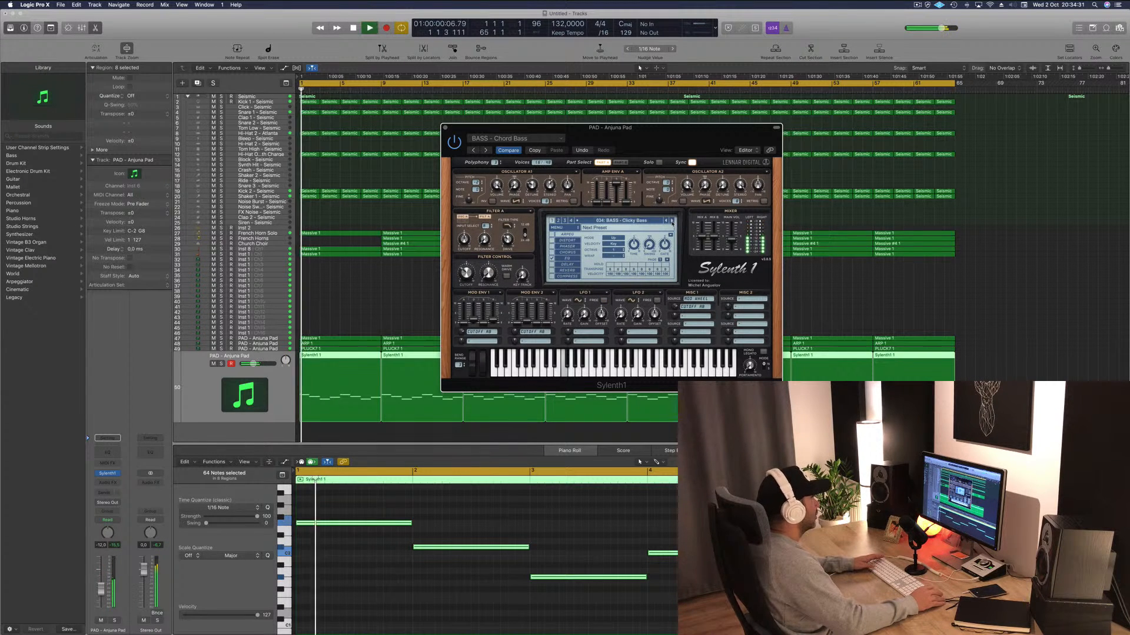
Audition the following Sylenth1 bass presets through BASS - Deep + Dirty to BASS - Detuned Bassline, replaying the track from the start.
click(672, 221)
click(672, 221)
key(space)
key(space)
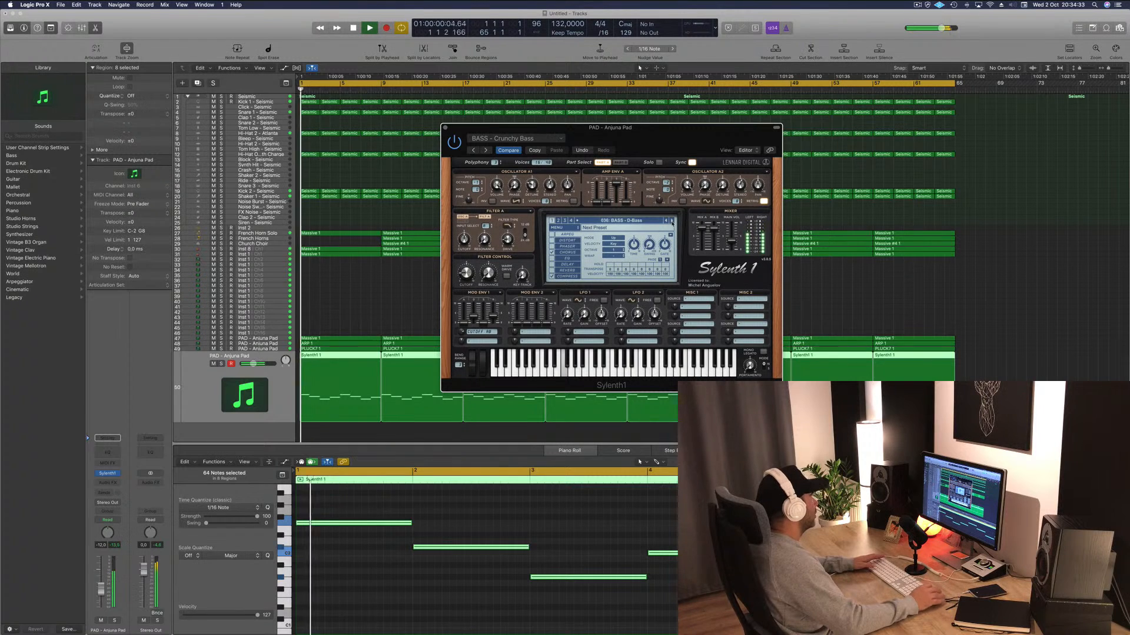
click(672, 222)
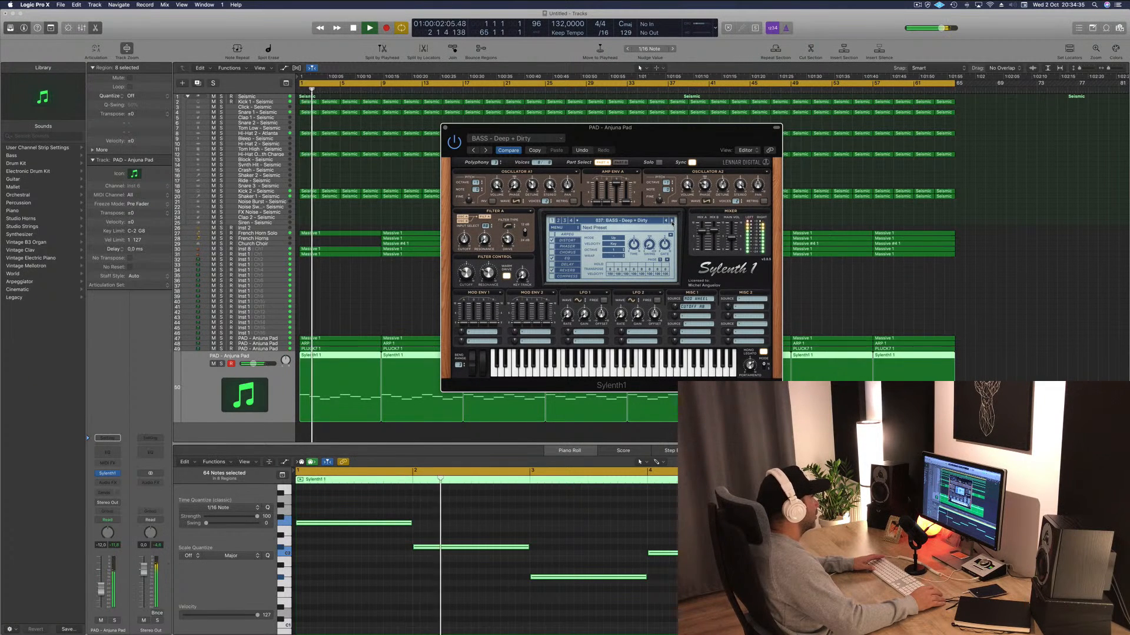
click(672, 221)
key(space)
key(space)
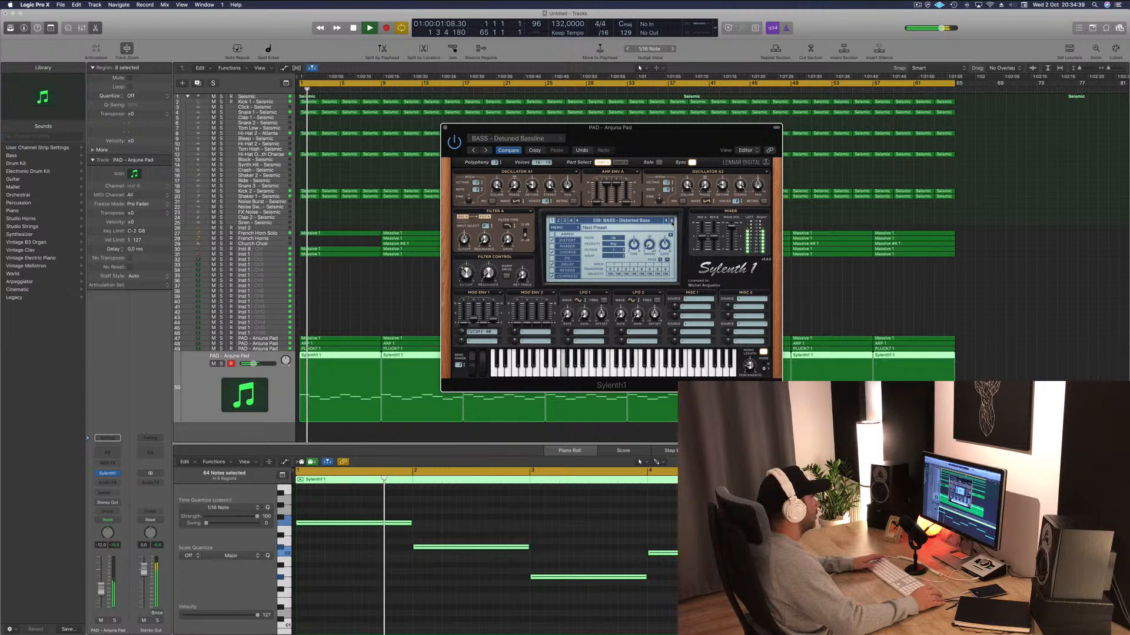
Audition the Sylenth1 presets from BASS - Distorted Bass through BASS - DnB Bass to BASS - Electro Plucky Bass in the mix.
click(672, 221)
key(space)
key(space)
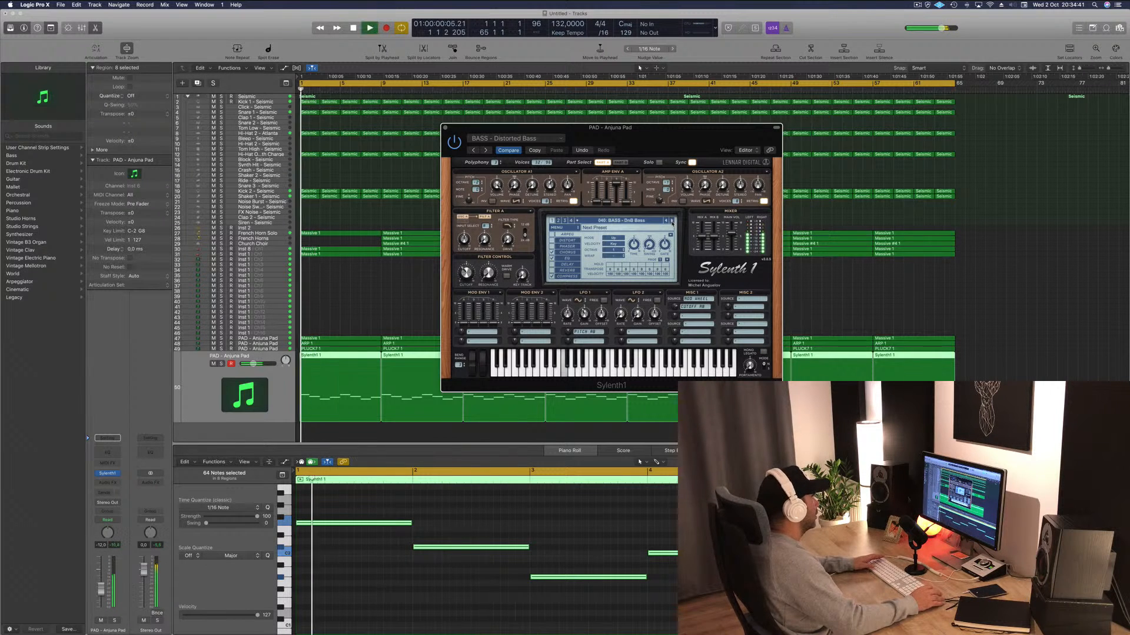
click(672, 221)
click(672, 221)
key(space)
key(space)
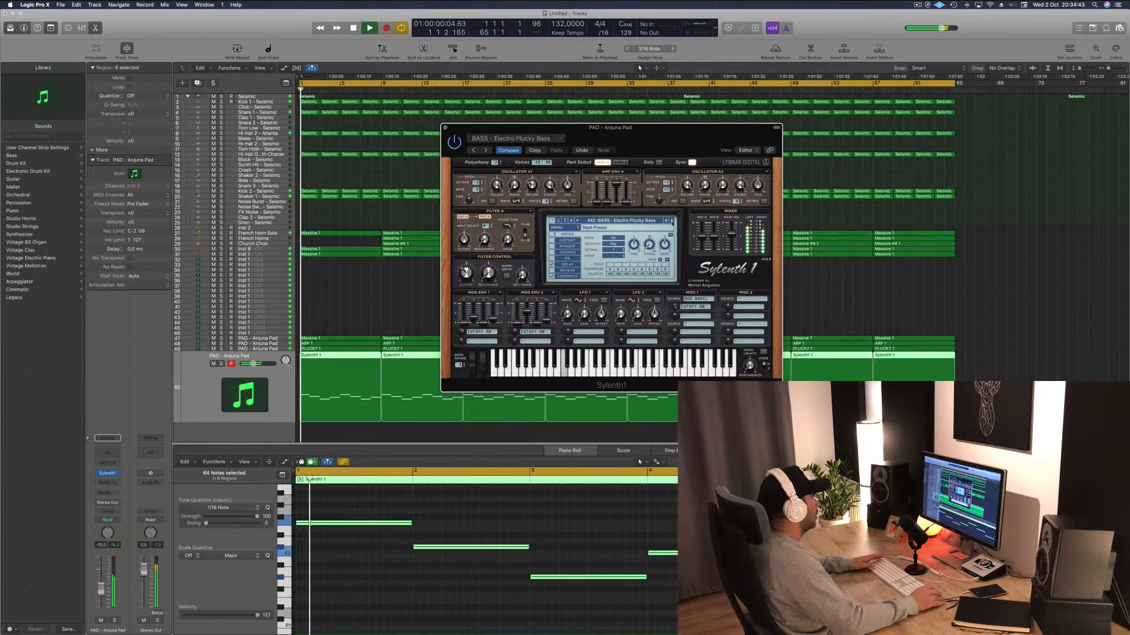
Audition the Sylenth1 presets from BASS - Electro Thing 2 to BASS - Fat Bass against the full arrangement.
click(672, 221)
key(space)
key(space)
click(672, 221)
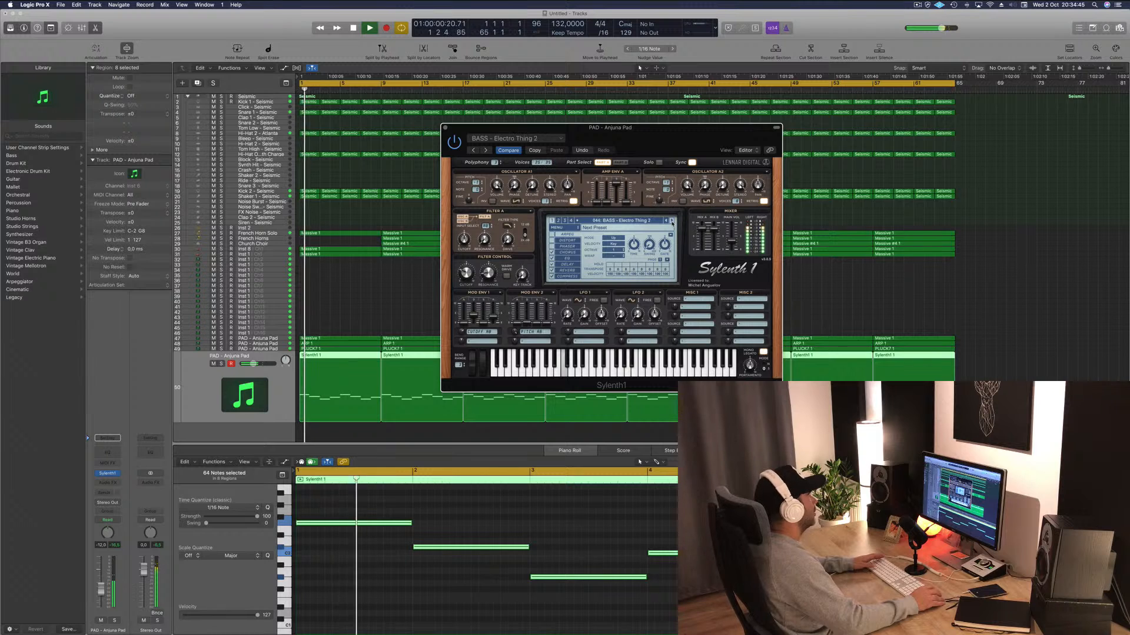
click(672, 221)
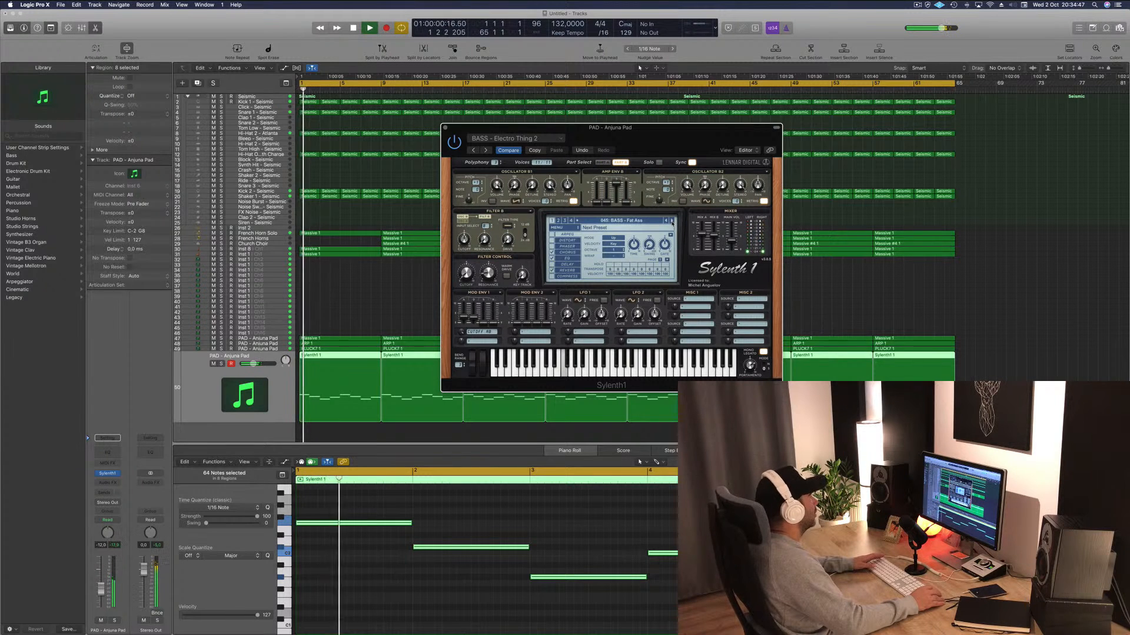
click(672, 221)
key(space)
key(space)
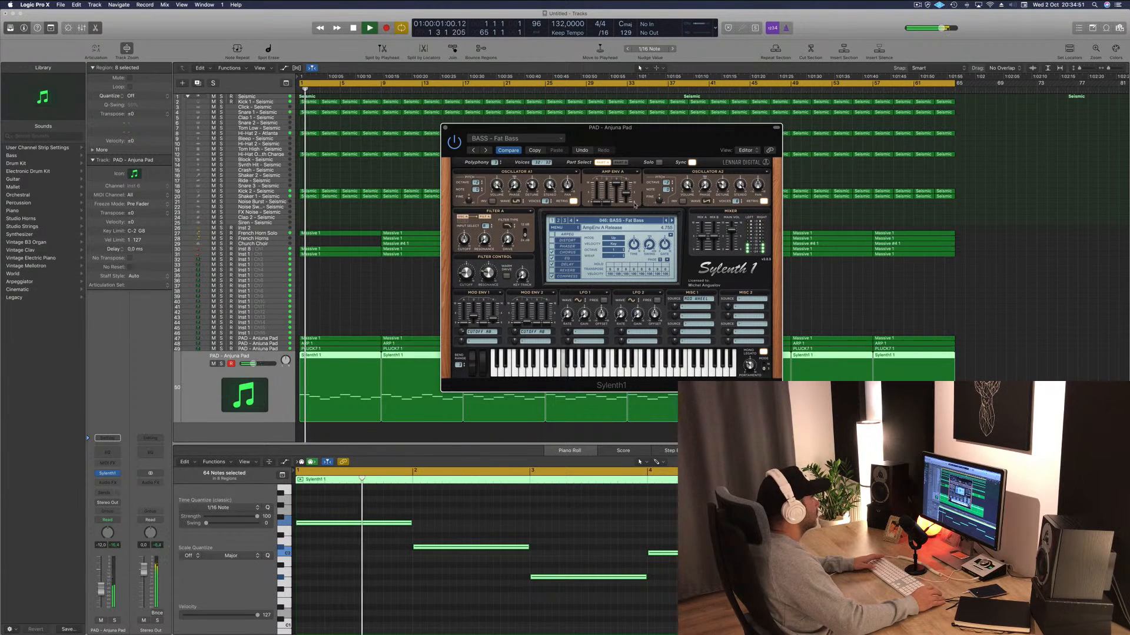
Try adjusting the BASS - Fat Bass amp envelopes in parts A and B and Mod Env 1, checking the sound soloed.
key(space)
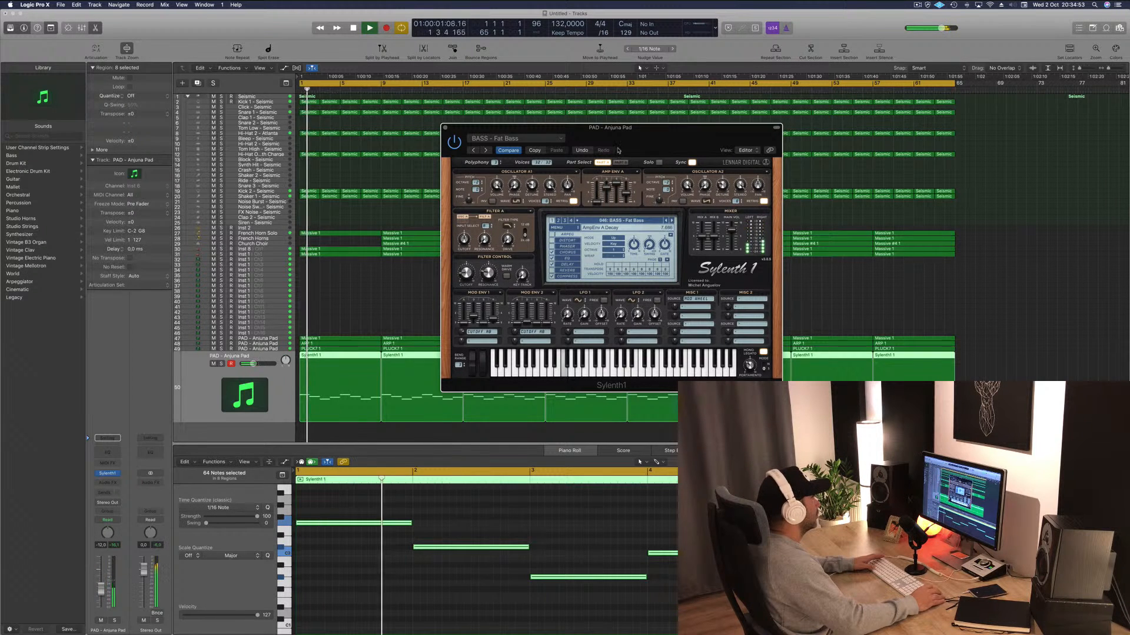
click(623, 162)
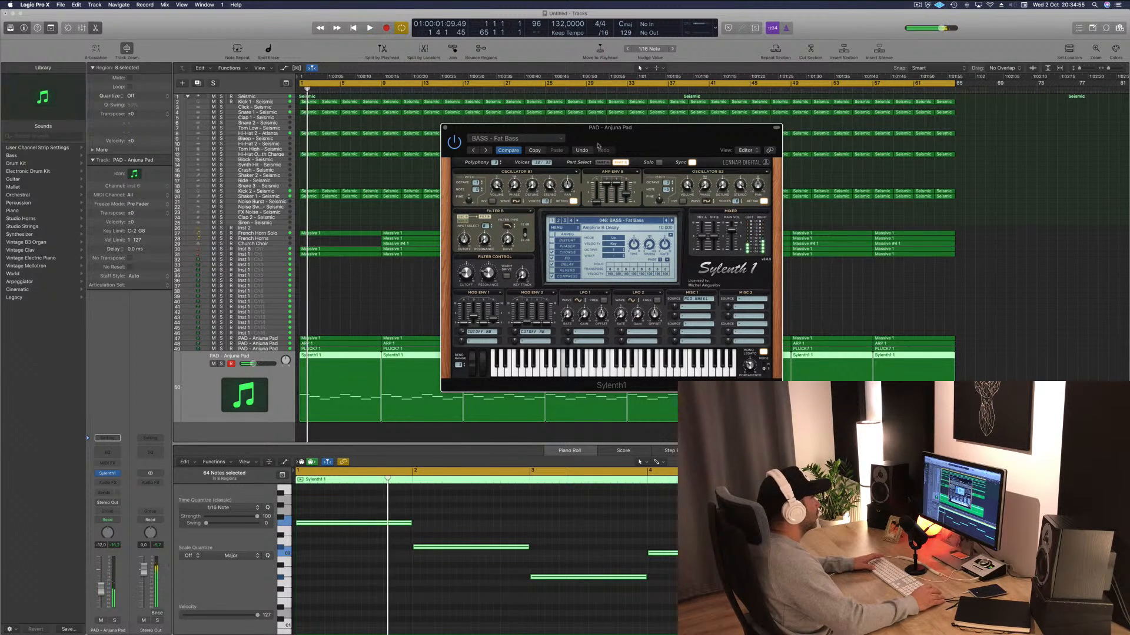
click(601, 162)
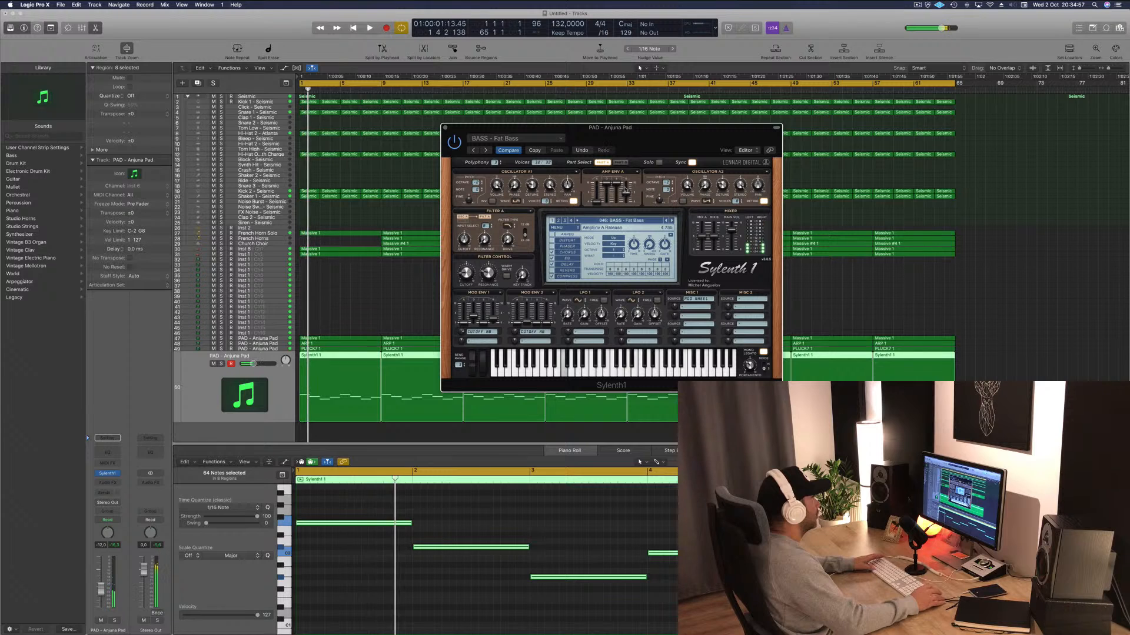
key(space)
click(620, 162)
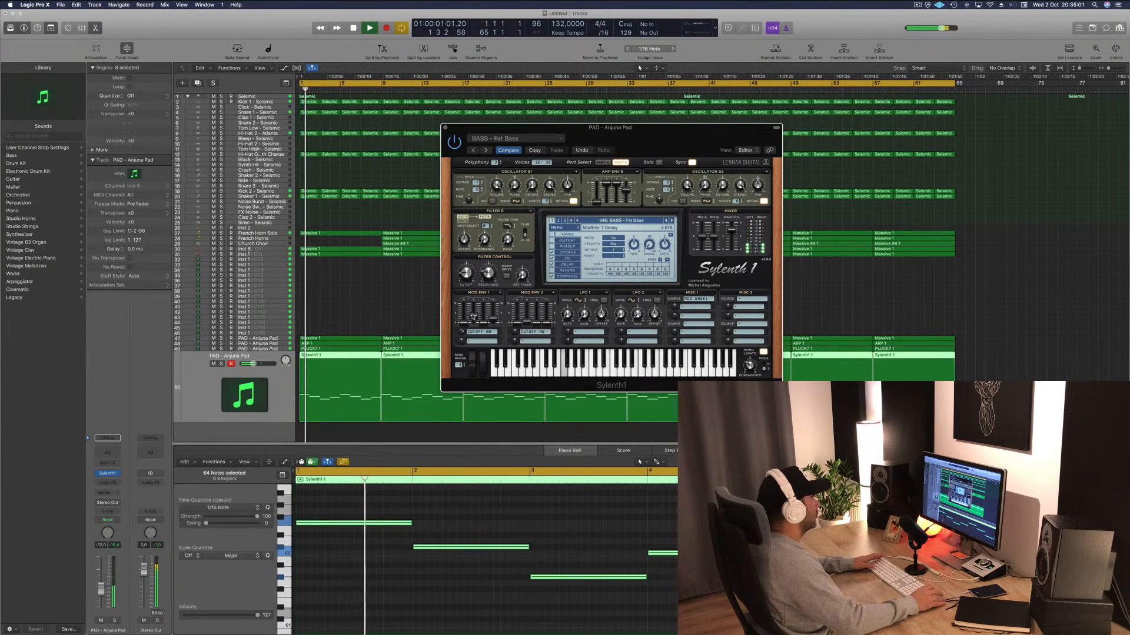
key(space)
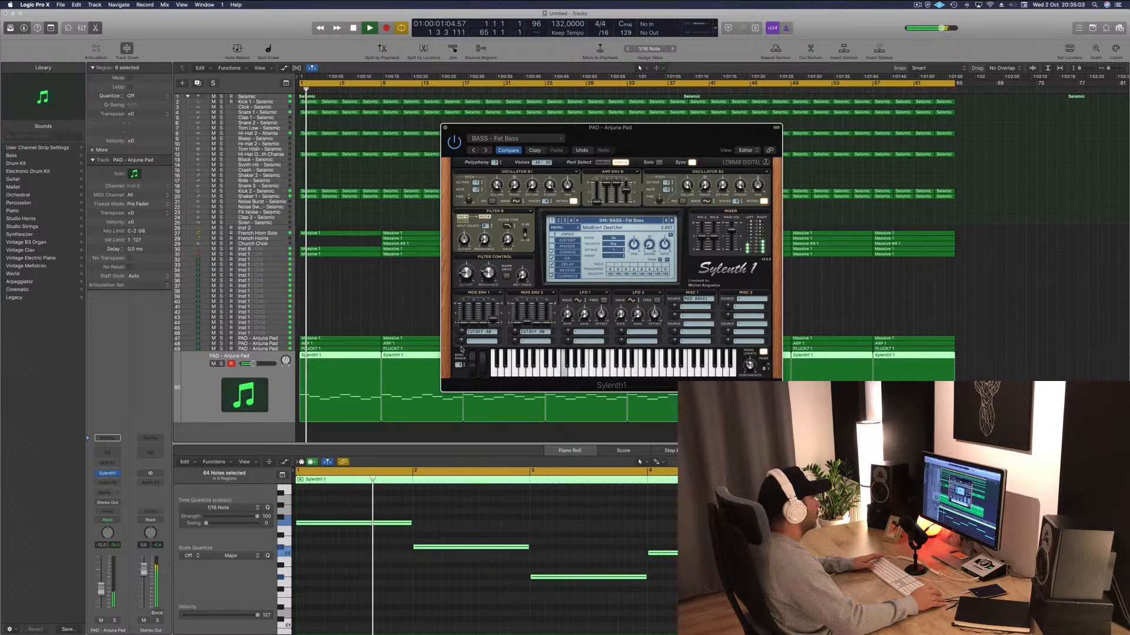
click(222, 364)
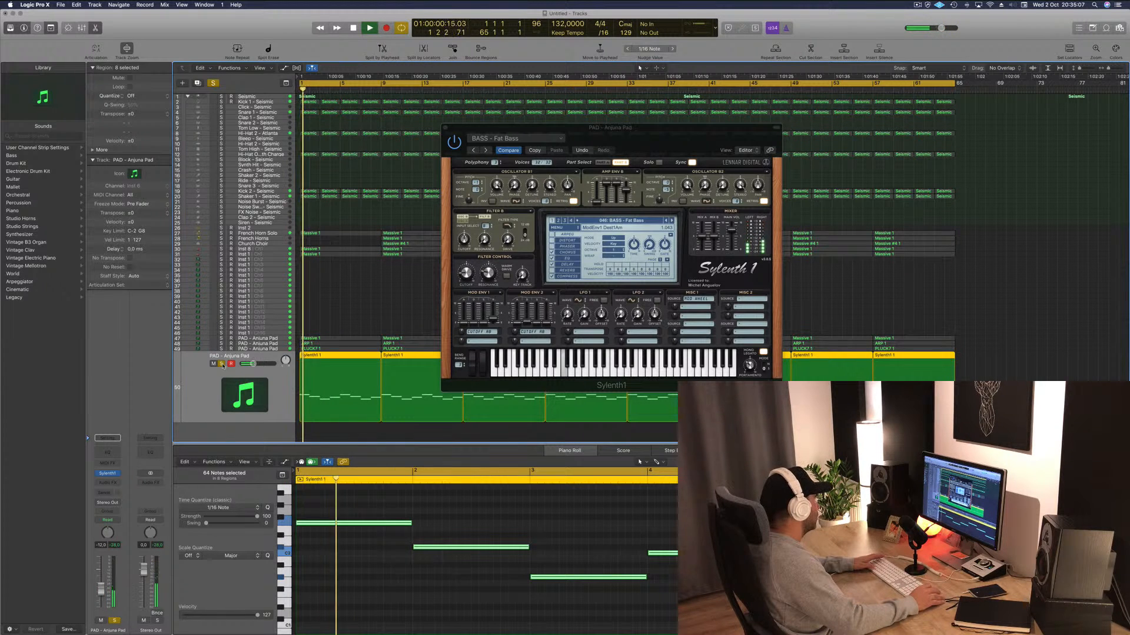
click(222, 365)
Replay the start of the track, switch Sylenth1 to BASS - Fat Chorus Bass and audition it in the mix.
key(space)
key(space)
click(671, 221)
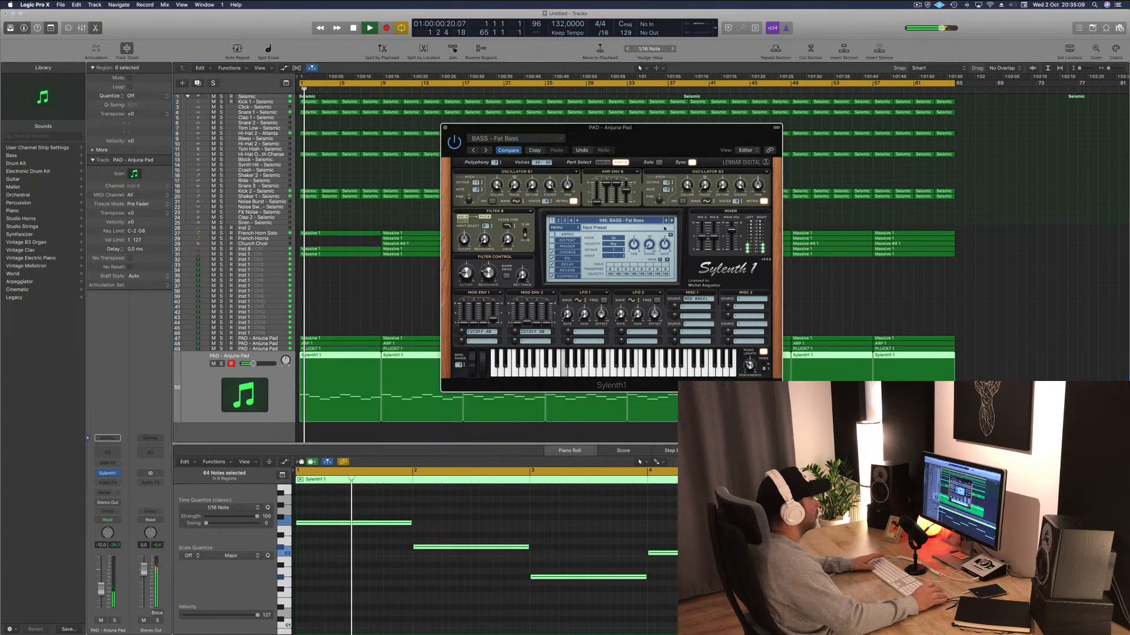
key(space)
key(space)
drag(690, 141, 727, 137)
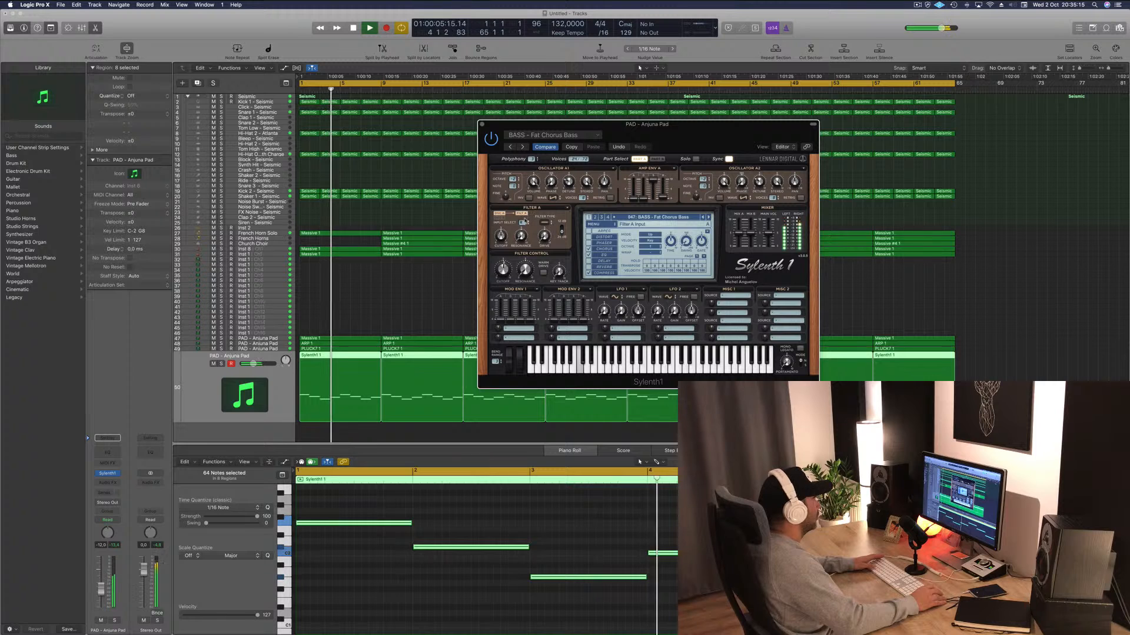
Try feeding Filter A of BASS - Fat Chorus Bass from Oscillators Part A and B with the Lowpass filter type.
click(522, 223)
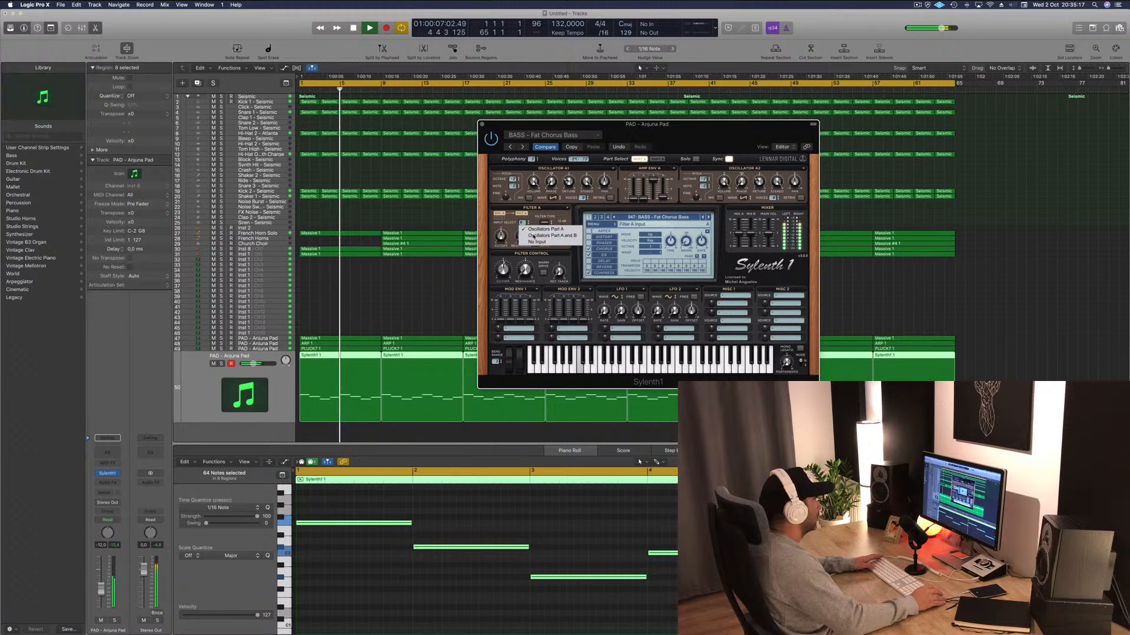
click(534, 235)
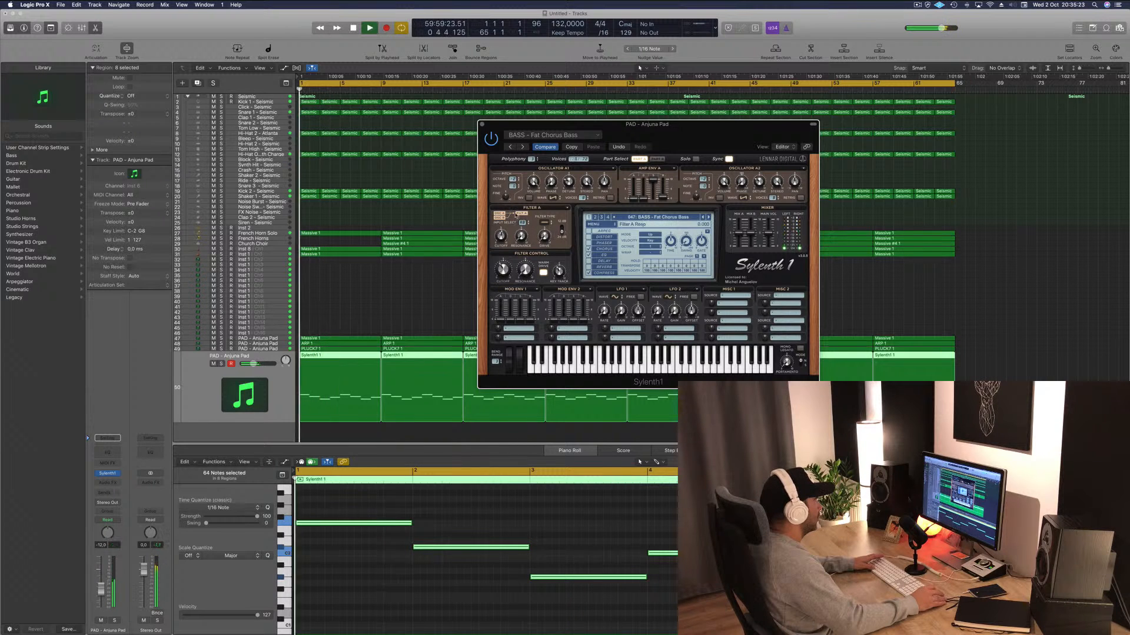
click(545, 222)
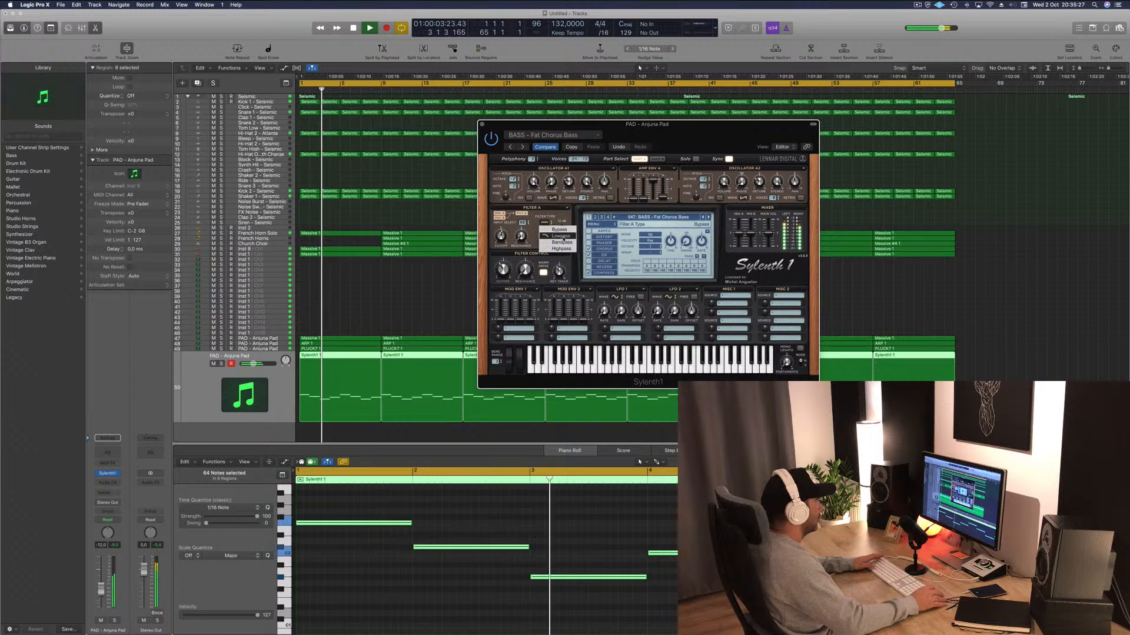
click(561, 236)
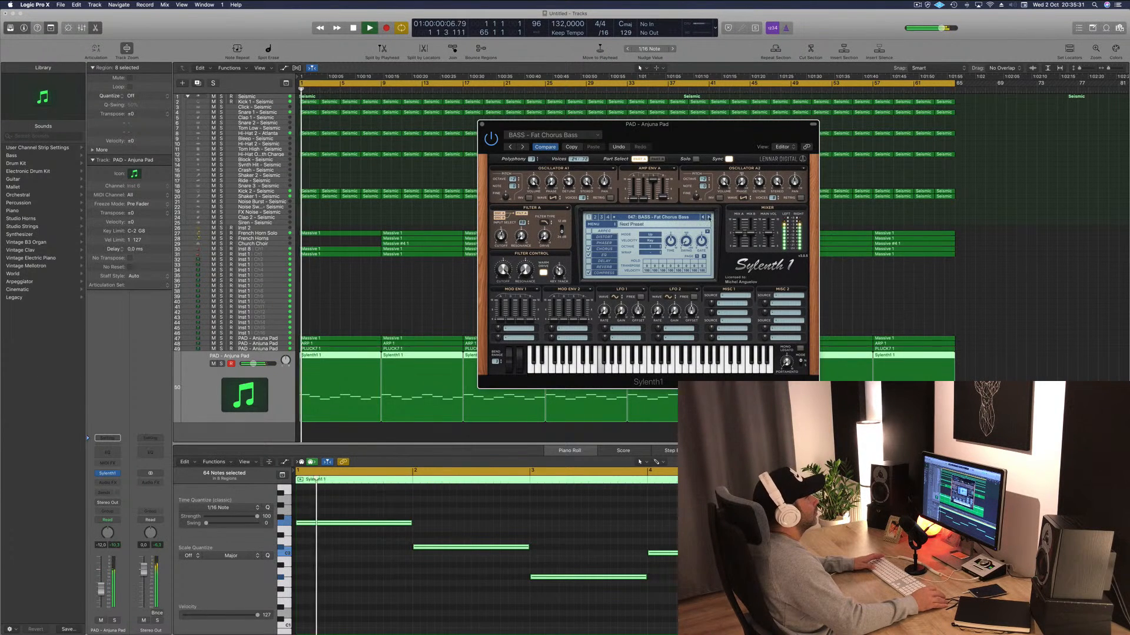
Audition the Sylenth1 presets from BASS - Fat Saws through BASS - Feelin Good and BASS - Felicity to BASS - Heavy House.
click(709, 217)
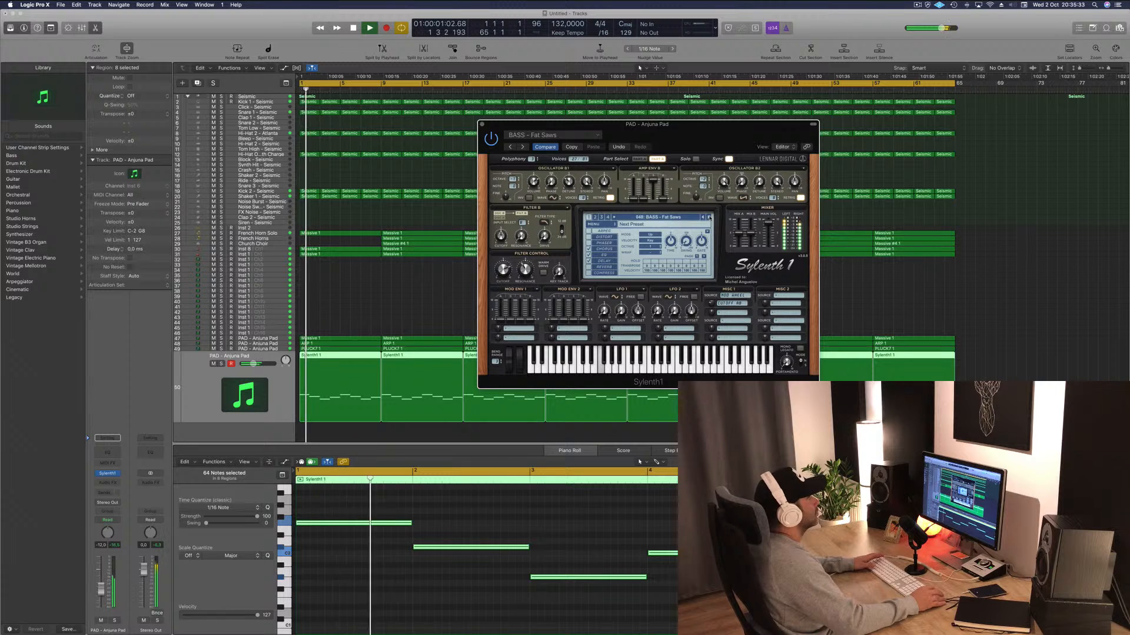
click(710, 217)
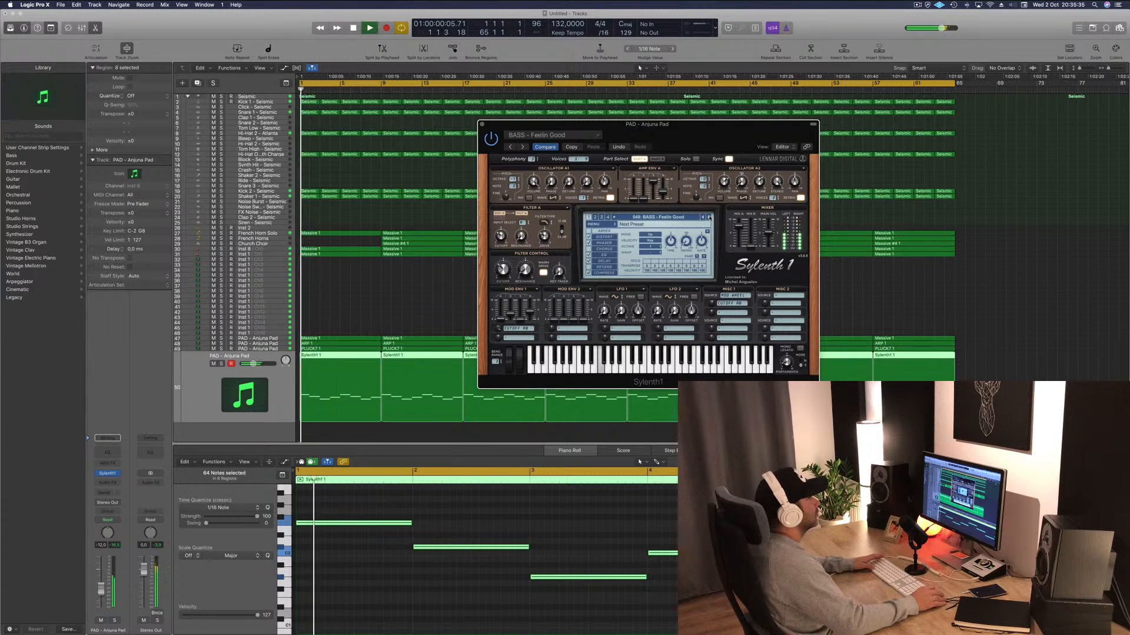
click(709, 217)
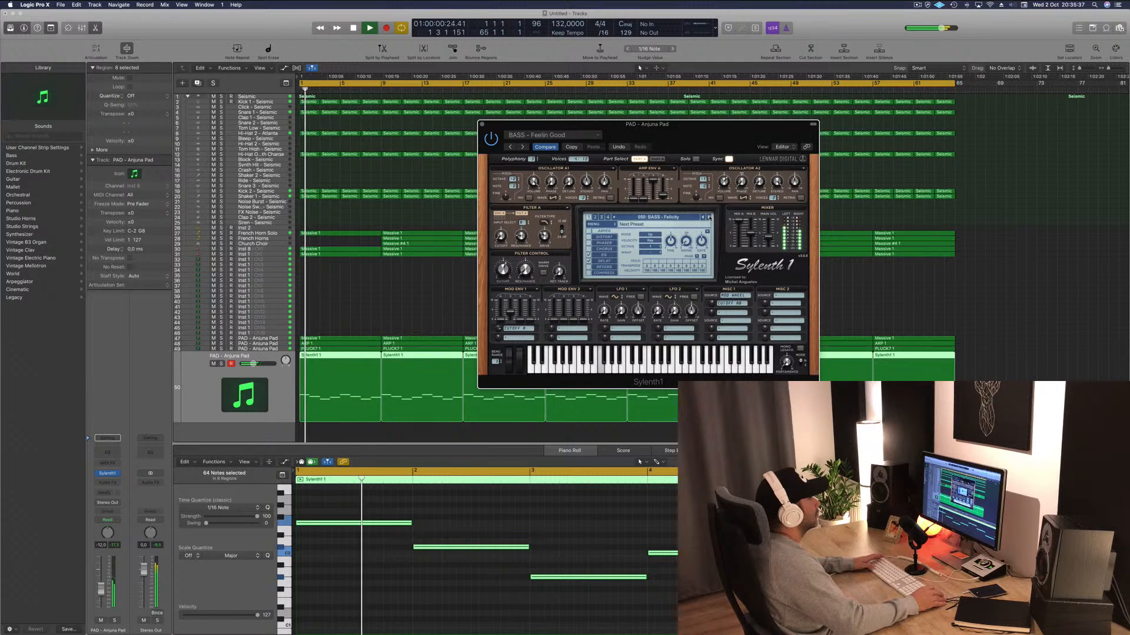
click(710, 217)
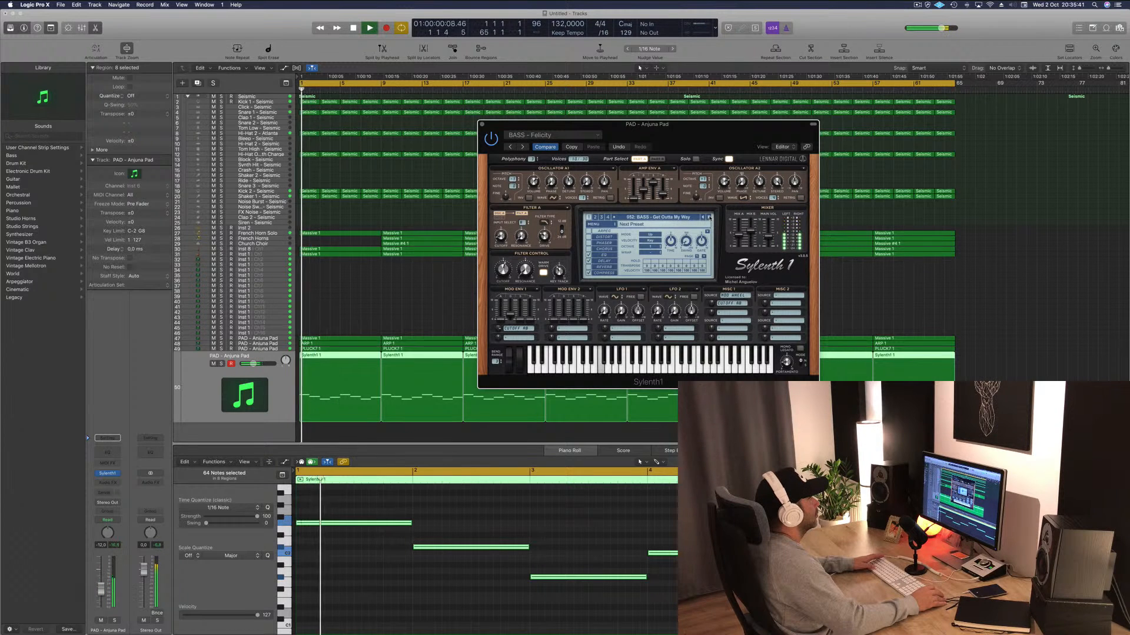
click(709, 217)
click(709, 217)
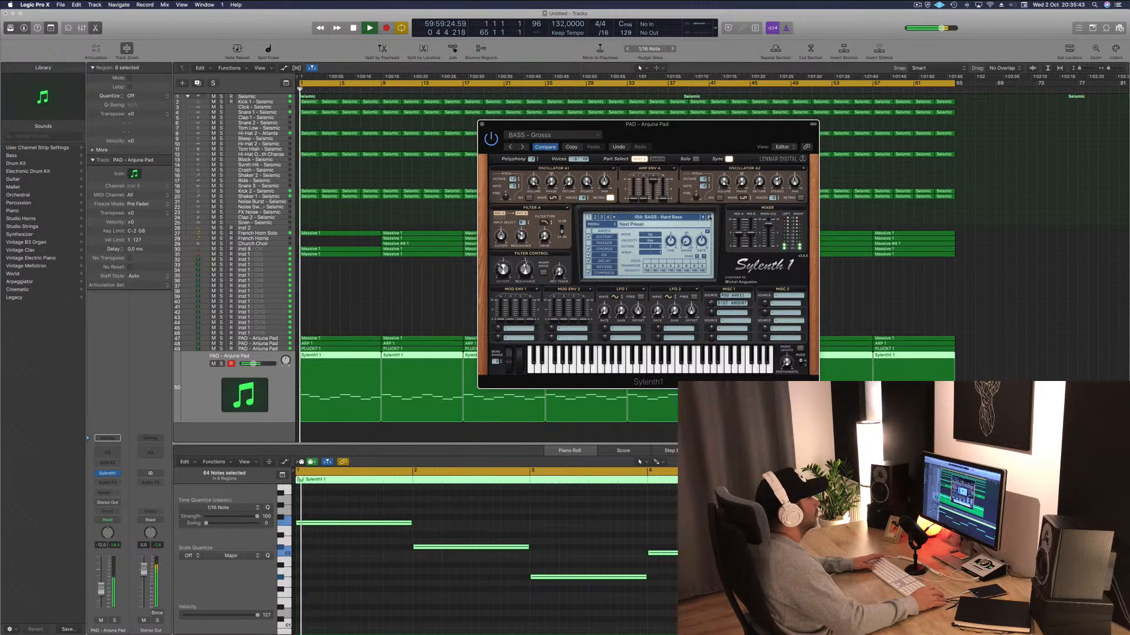
click(709, 217)
key(space)
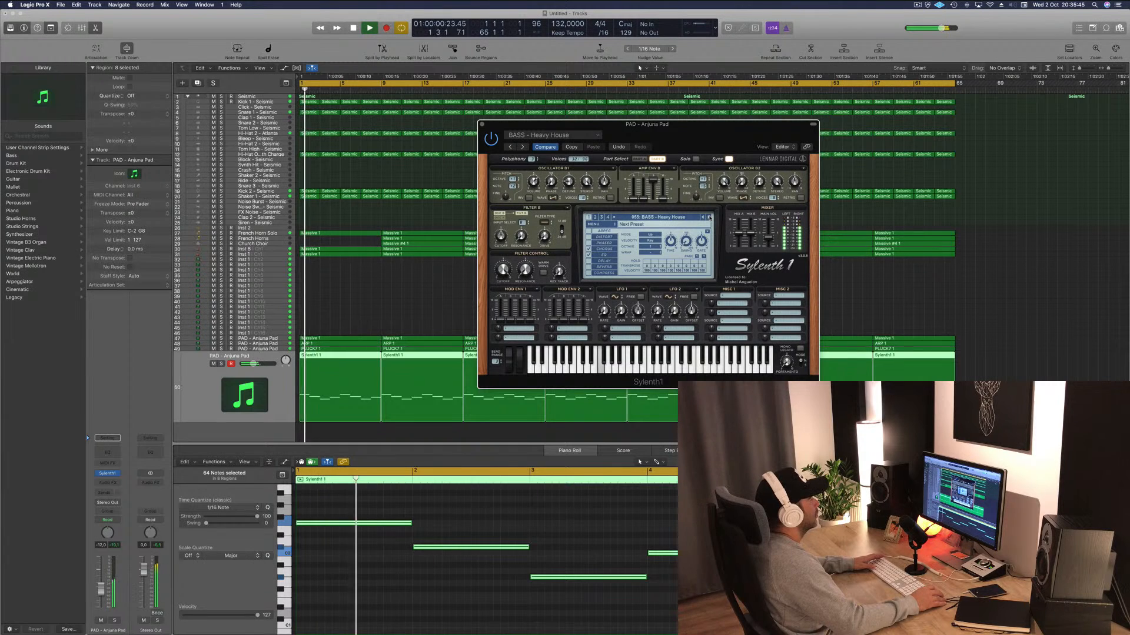
Advance past BASS - High Pass Bassline to the BASS - Let Go preset and compare it soloed and in the full mix.
click(709, 217)
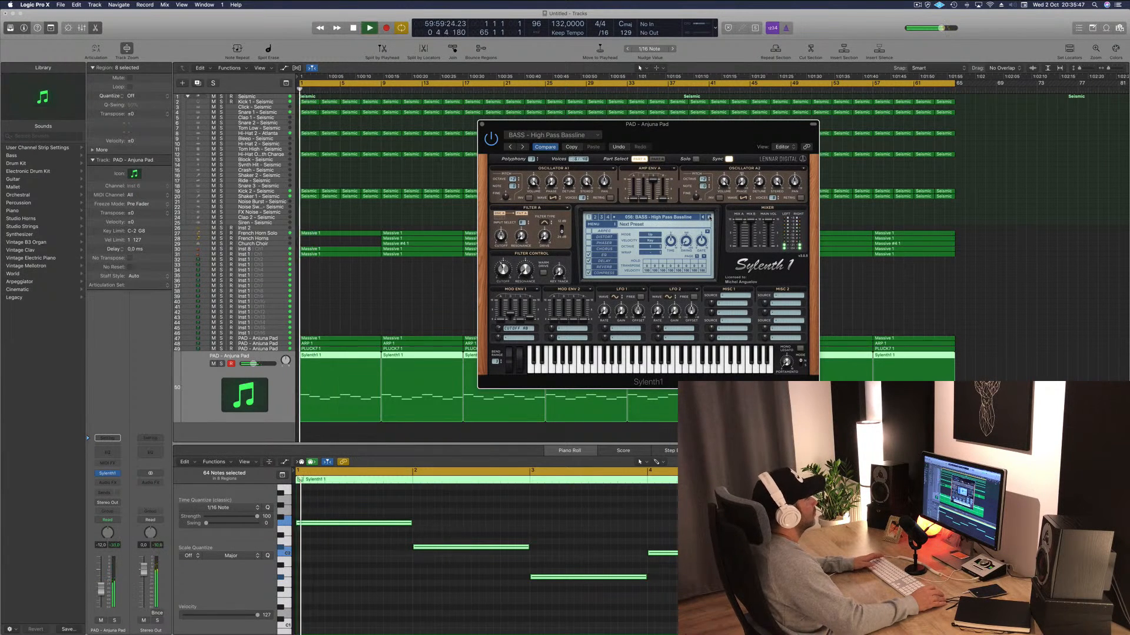
click(709, 217)
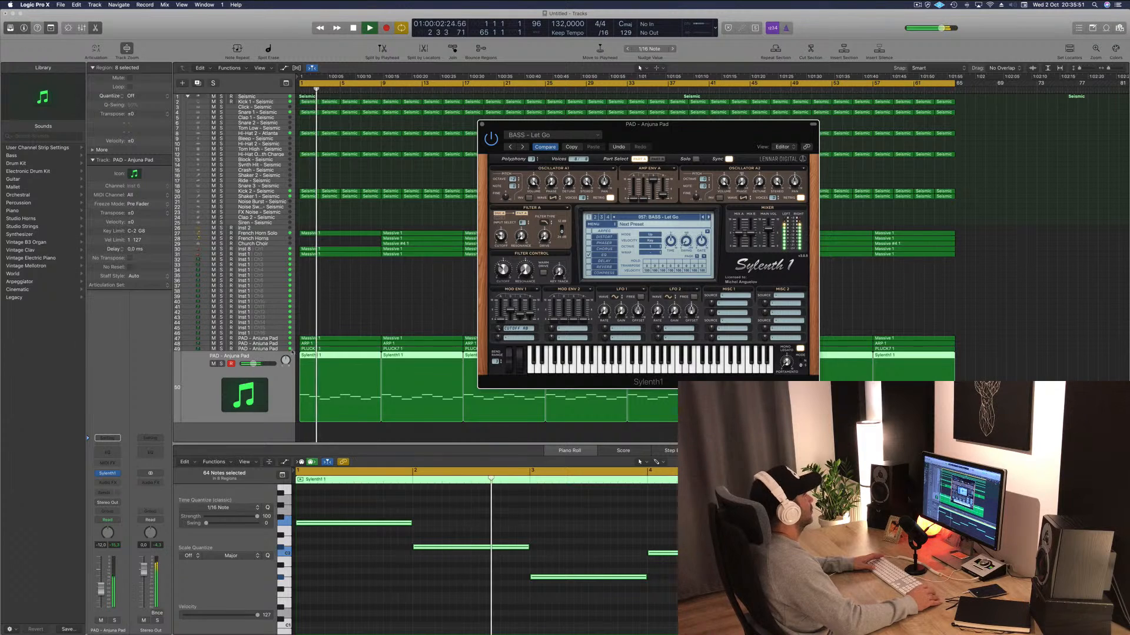
click(221, 364)
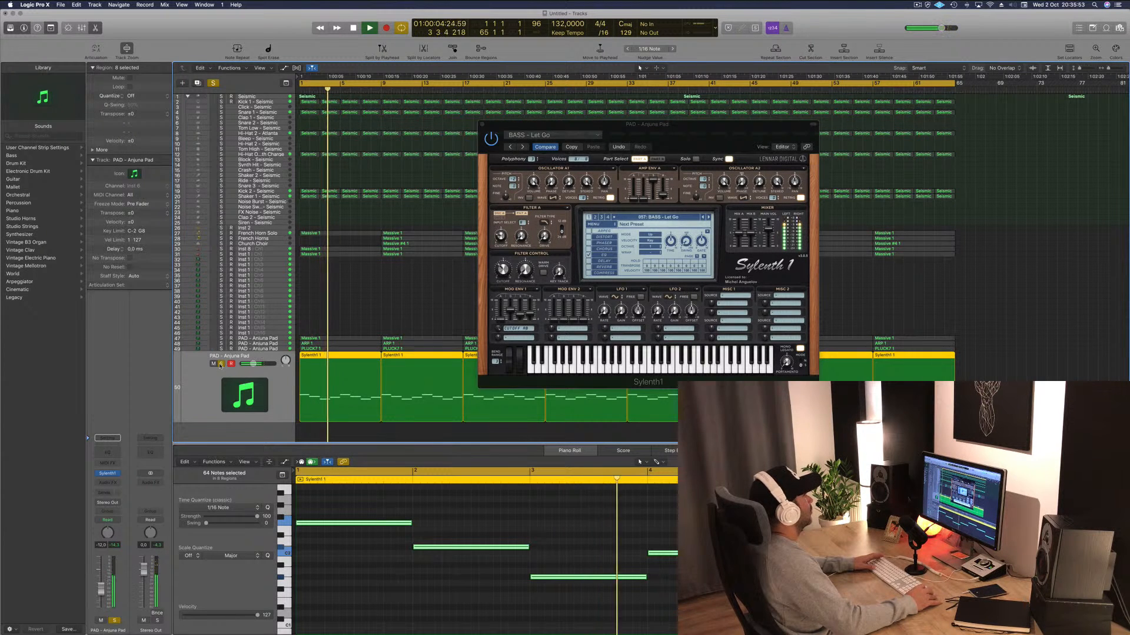
click(221, 364)
click(710, 219)
key(space)
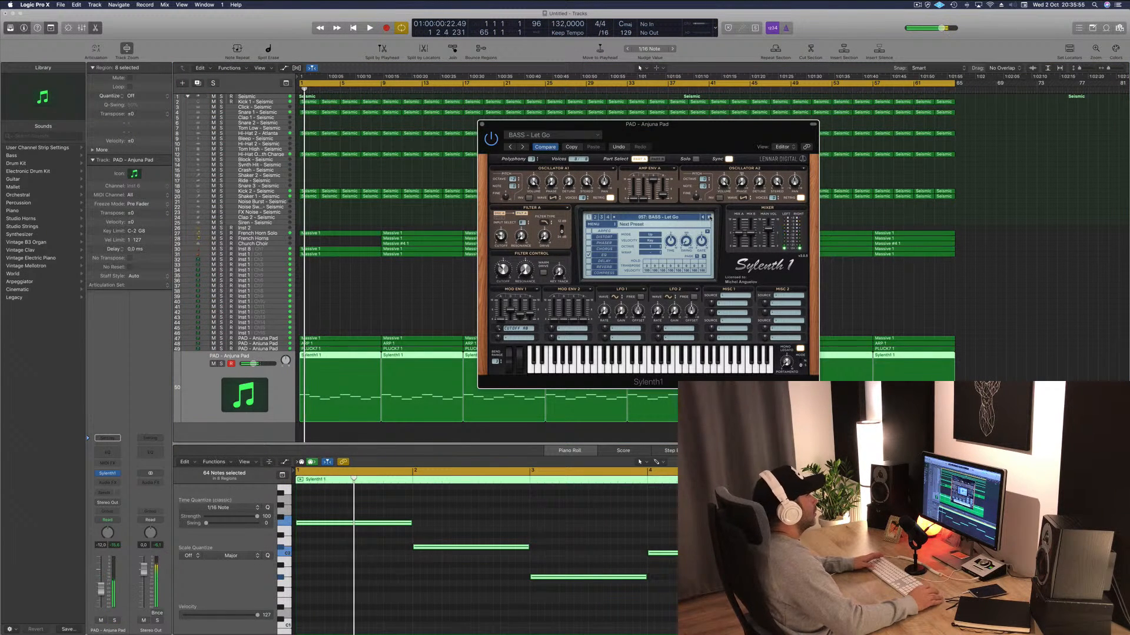
Switch Sylenth1 to the BASS - Long Bass preset and compare it soloed and in the full mix from the start.
click(709, 218)
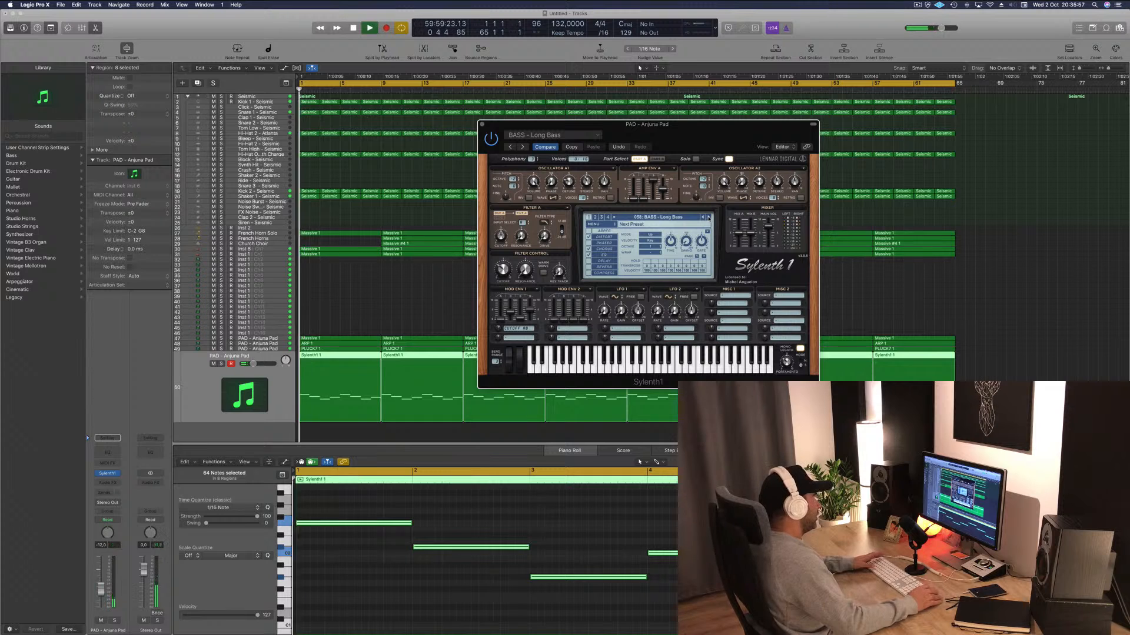
drag(572, 118, 618, 122)
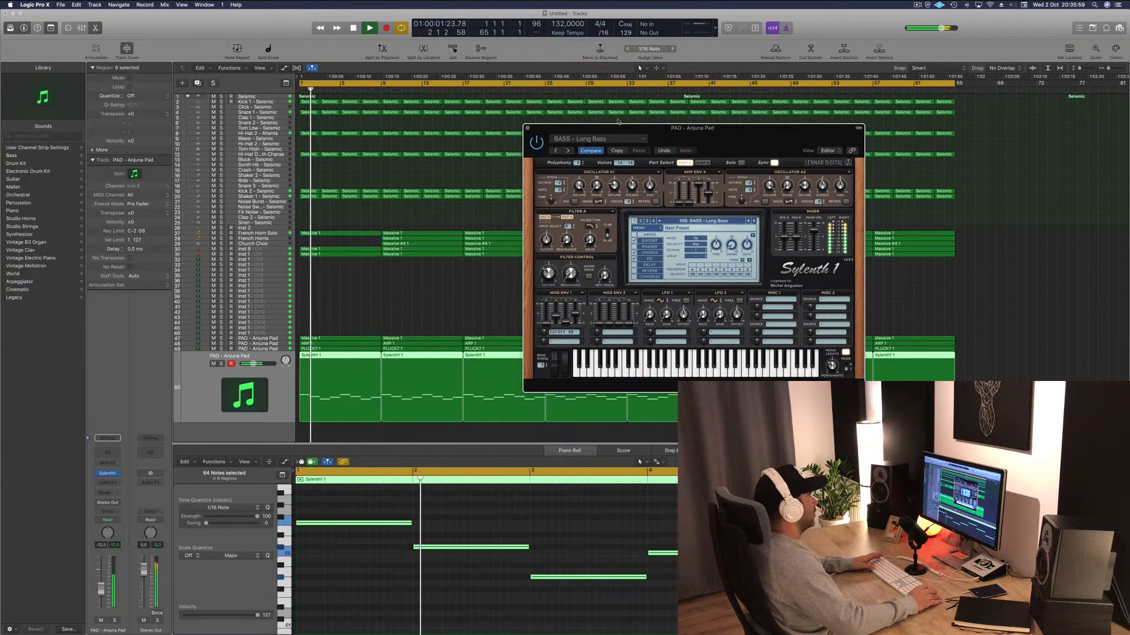
click(528, 129)
key(Return)
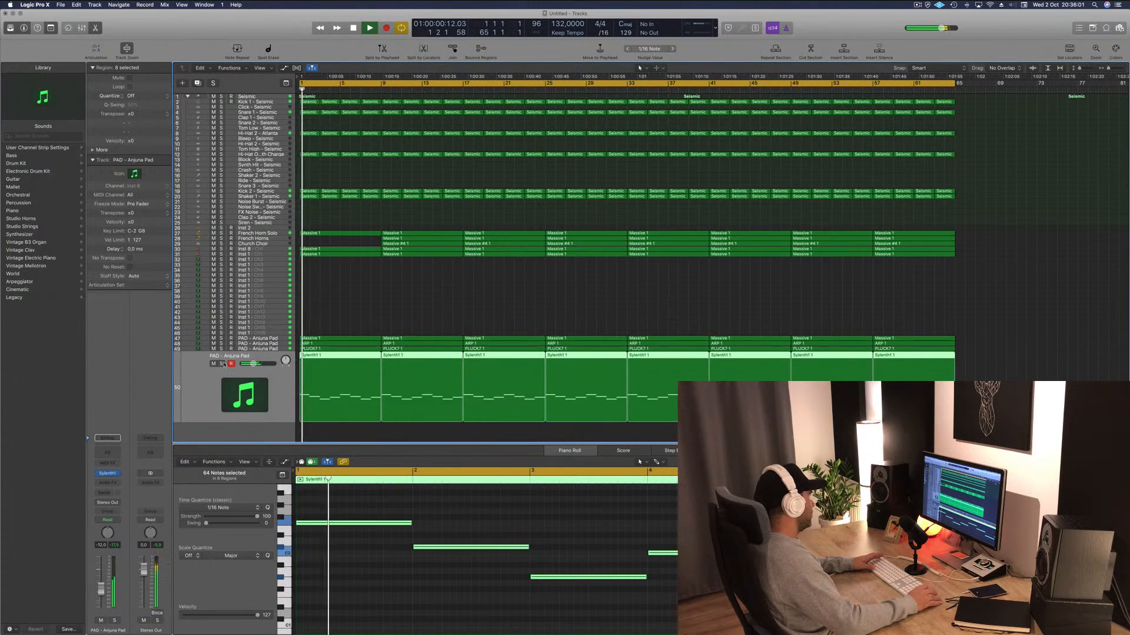
click(222, 364)
click(222, 363)
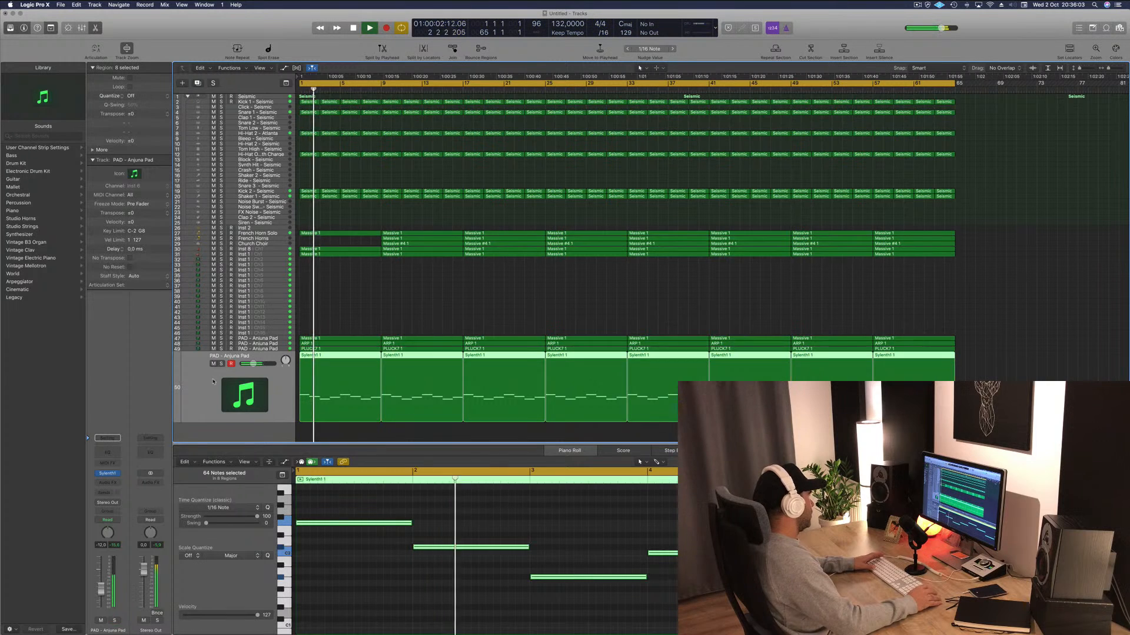
key(Return)
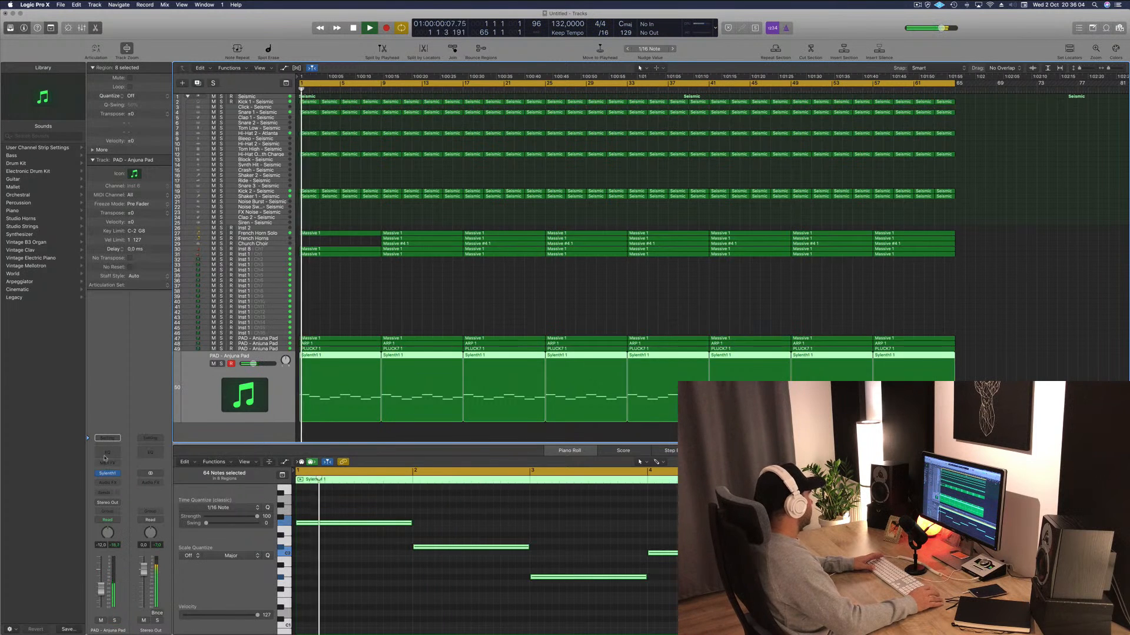
Insert a stereo Compressor on the bass track with a 4.1:1 ratio and -14.0 dB threshold, then rebalance the track's level.
click(113, 484)
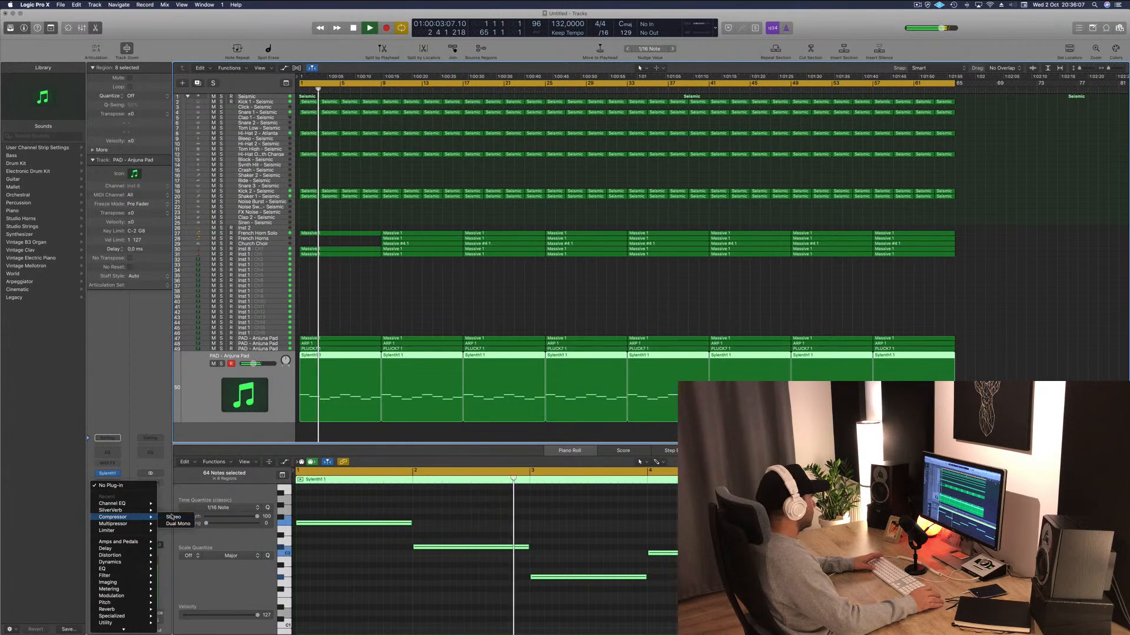
click(172, 517)
drag(194, 35, 552, 137)
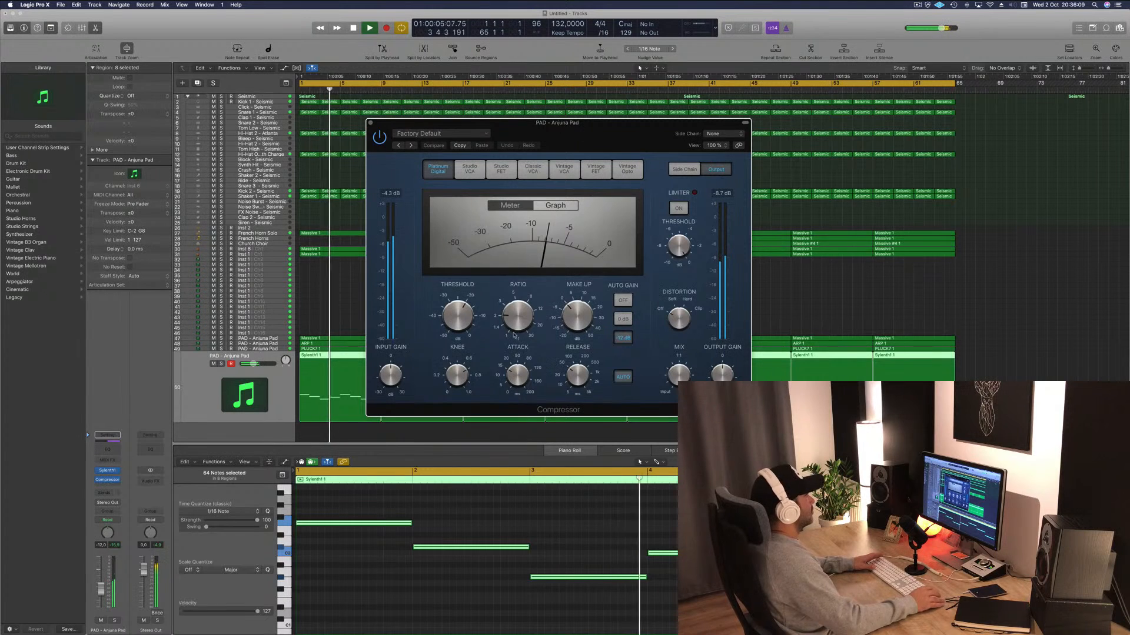
drag(514, 335, 519, 292)
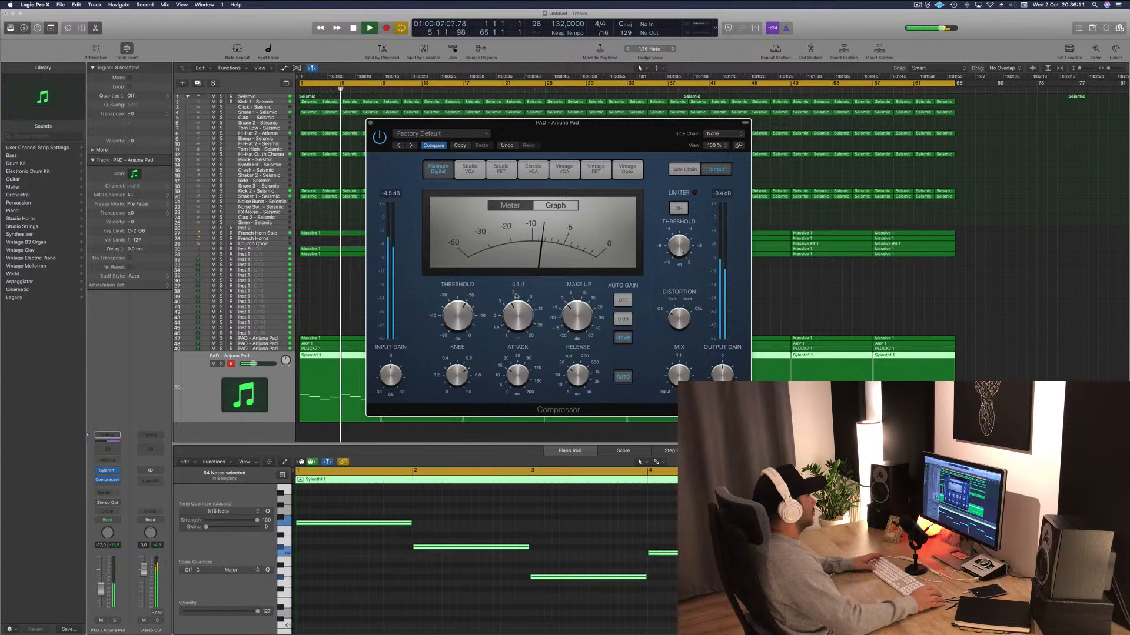
drag(460, 316, 463, 298)
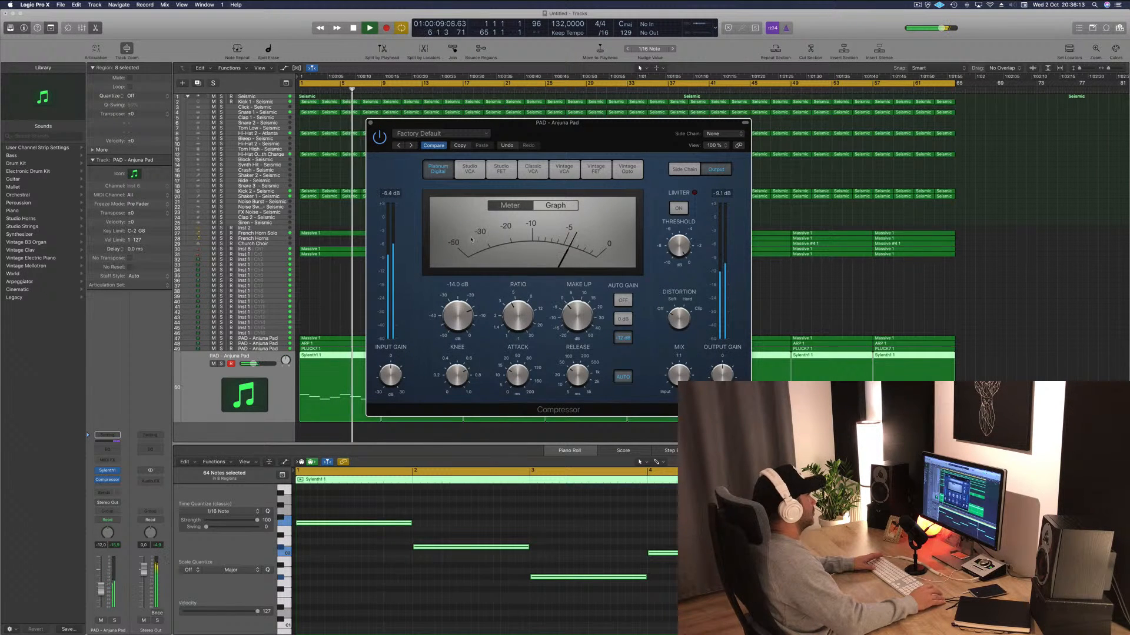
click(370, 123)
key(space)
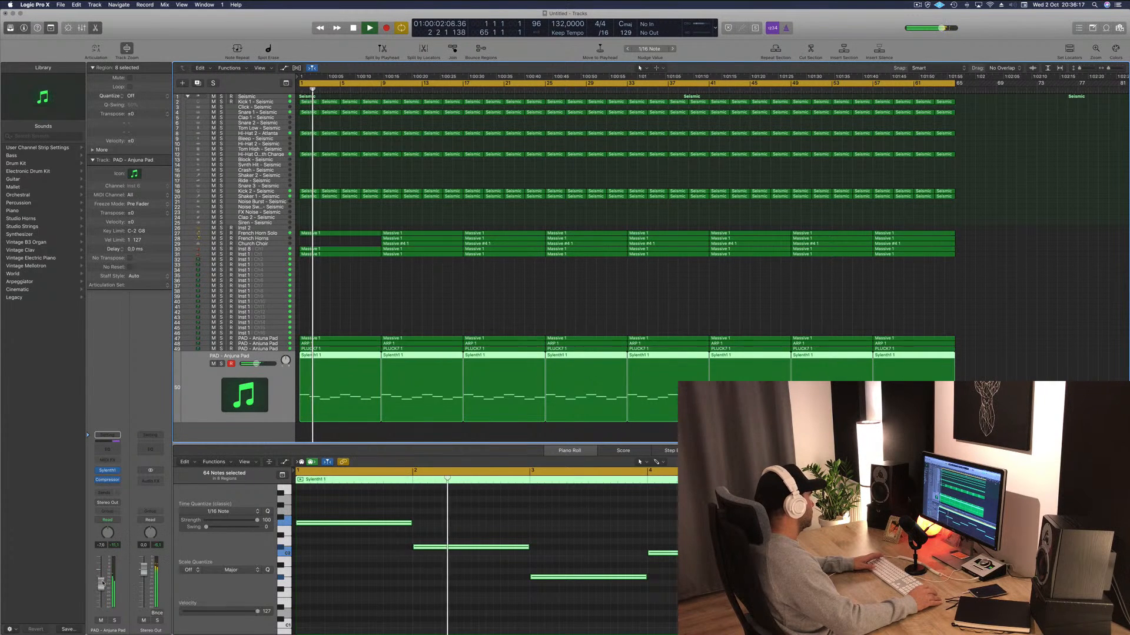
scroll(521, 299, down, 2)
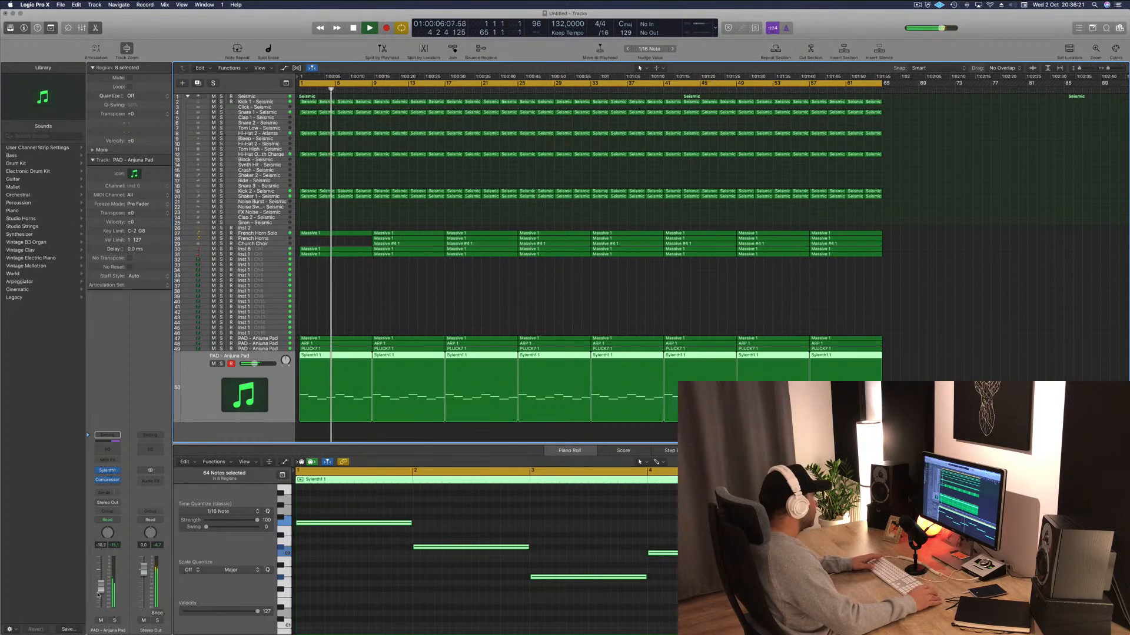
Apply a low cut to the French Horn Solo track in its Channel EQ.
click(317, 235)
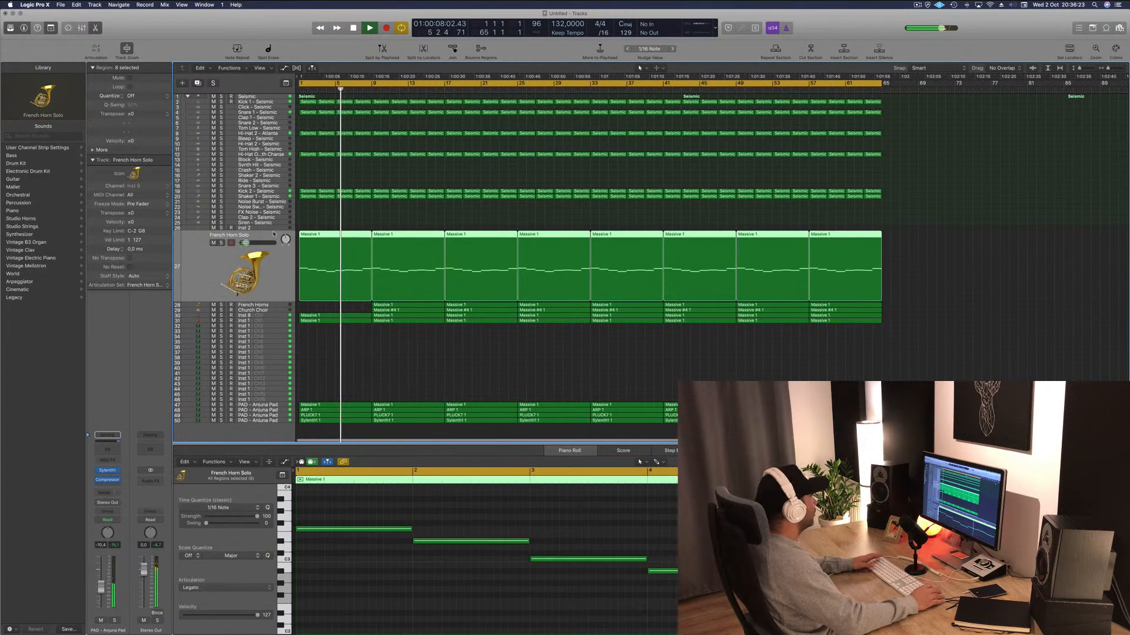
key(Return)
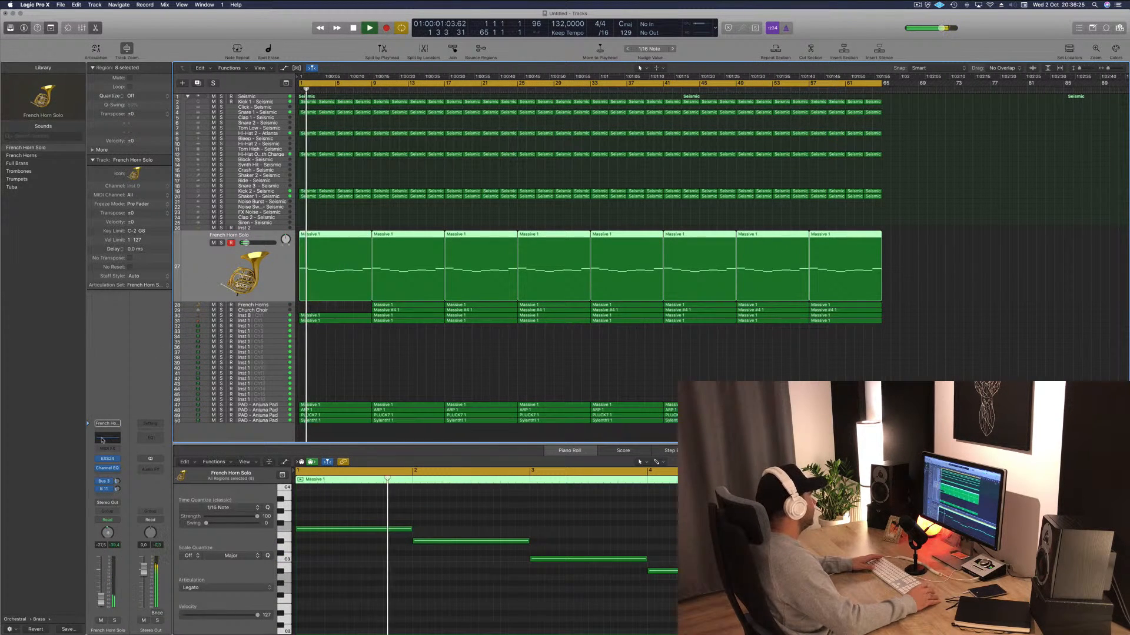
click(108, 437)
click(56, 64)
drag(47, 115, 246, 117)
click(12, 22)
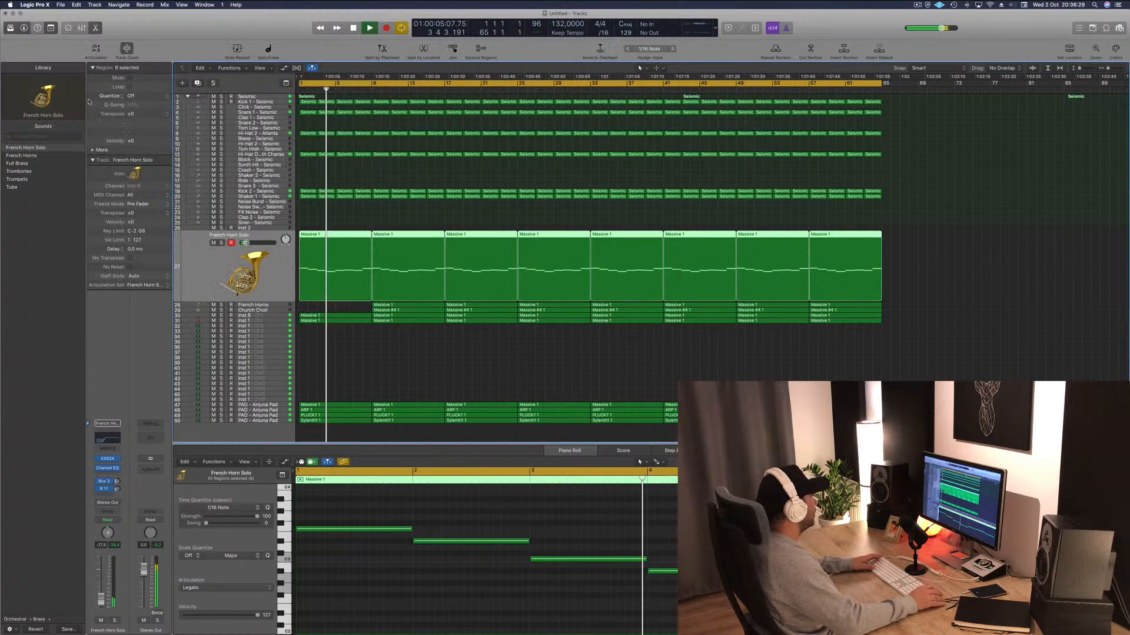
Apply a low cut at about 160 Hz to the French Horns track in its Channel EQ.
click(269, 306)
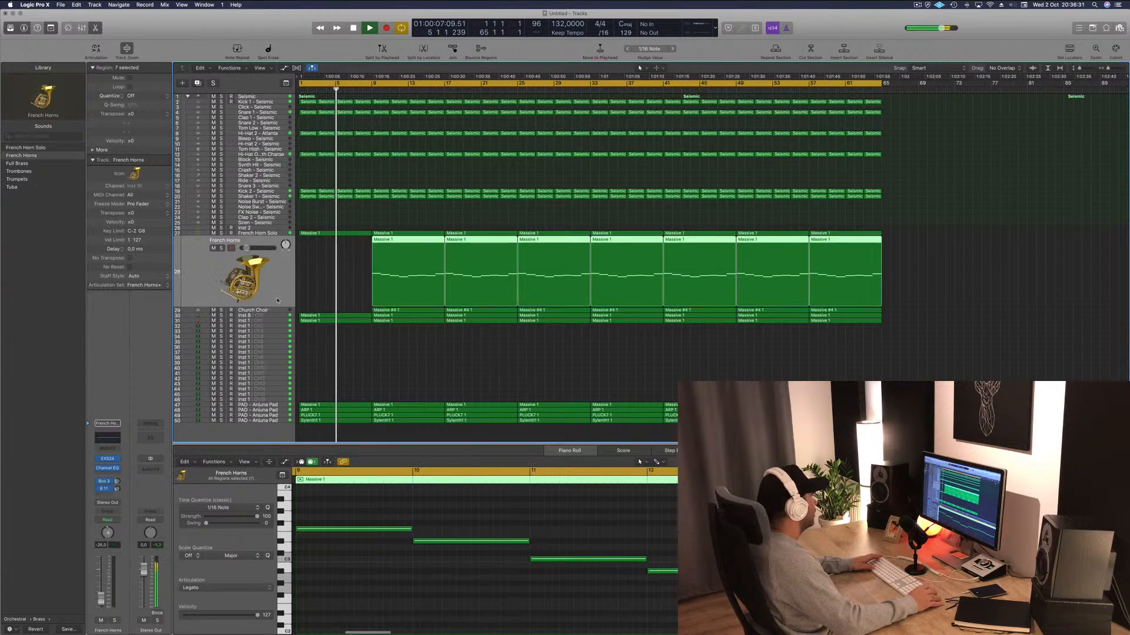
click(113, 440)
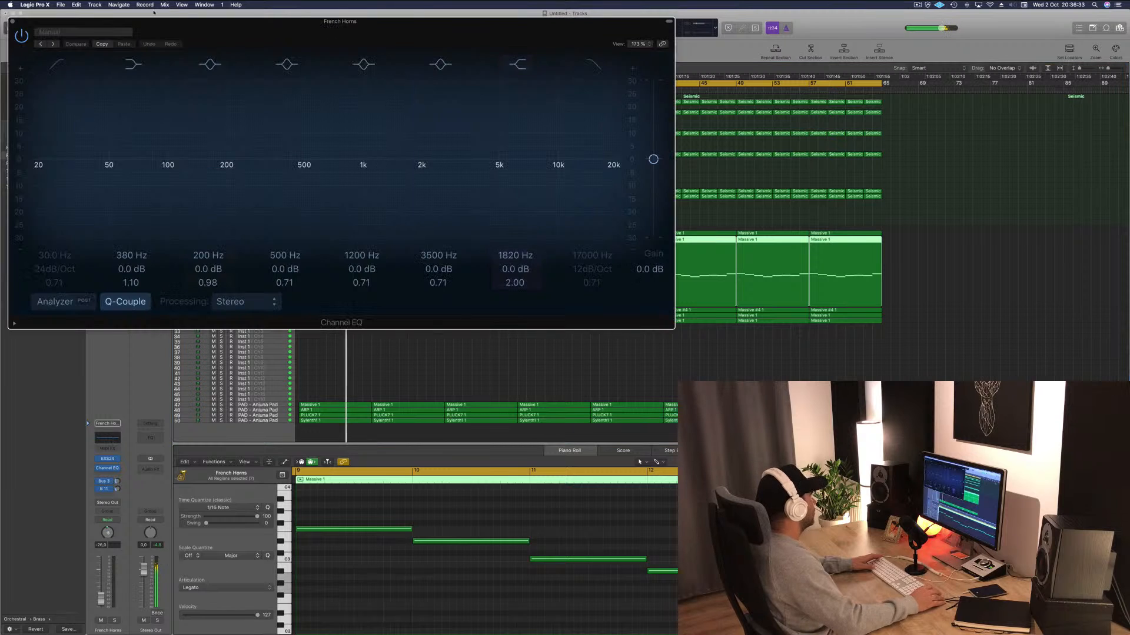
drag(140, 182, 212, 179)
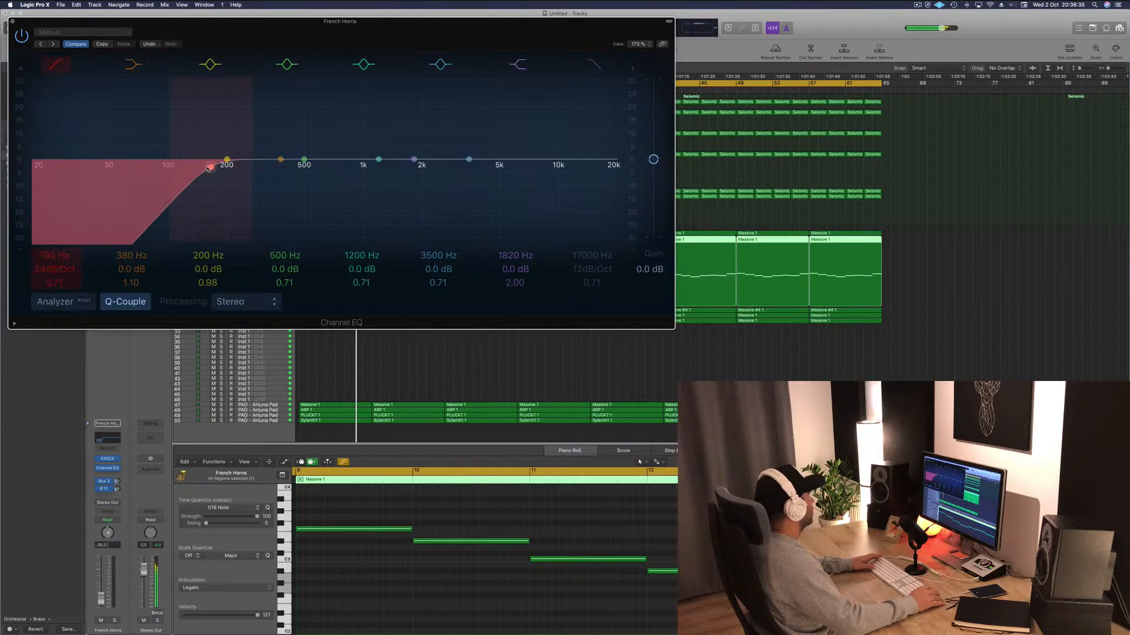
click(12, 21)
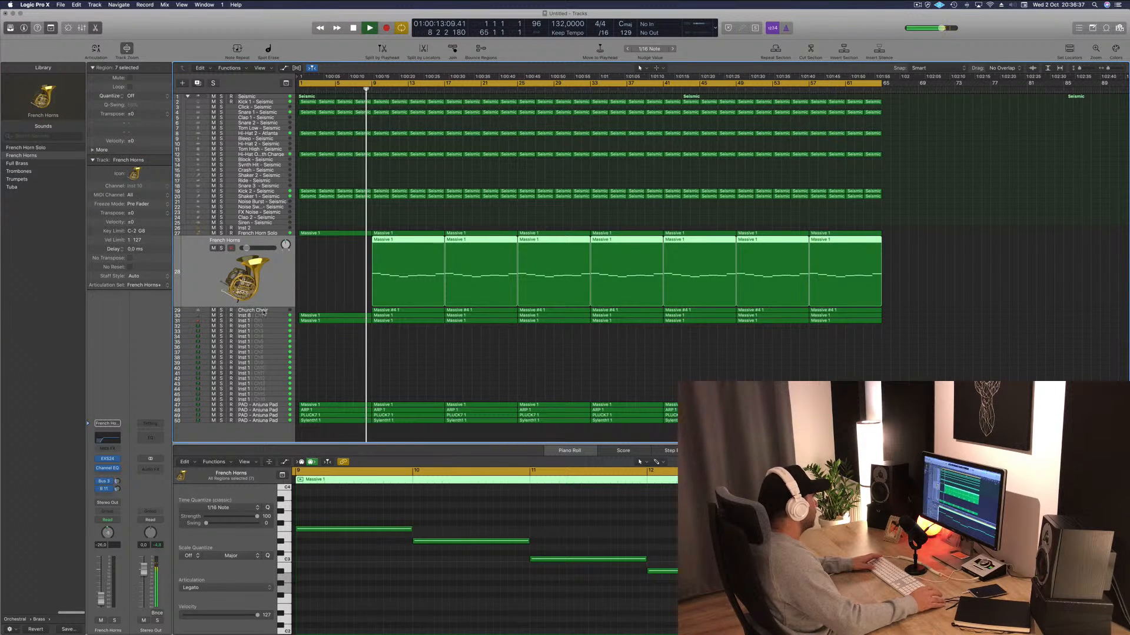
Apply a low cut at 170 Hz to the Church Choir track in its Channel EQ.
click(261, 312)
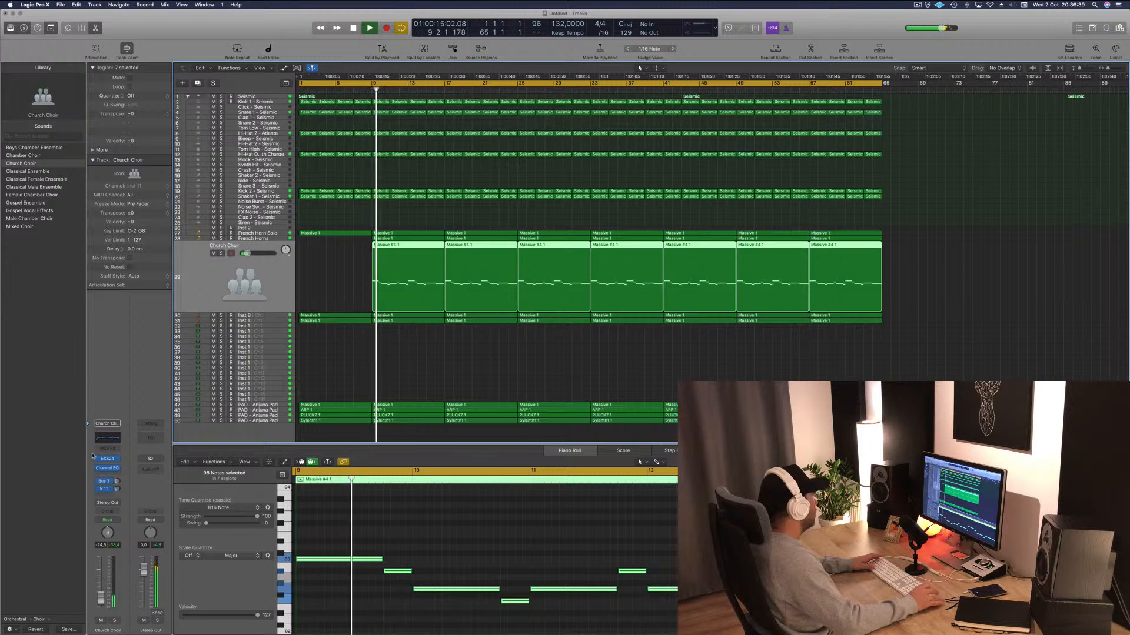
click(108, 438)
drag(69, 171, 213, 170)
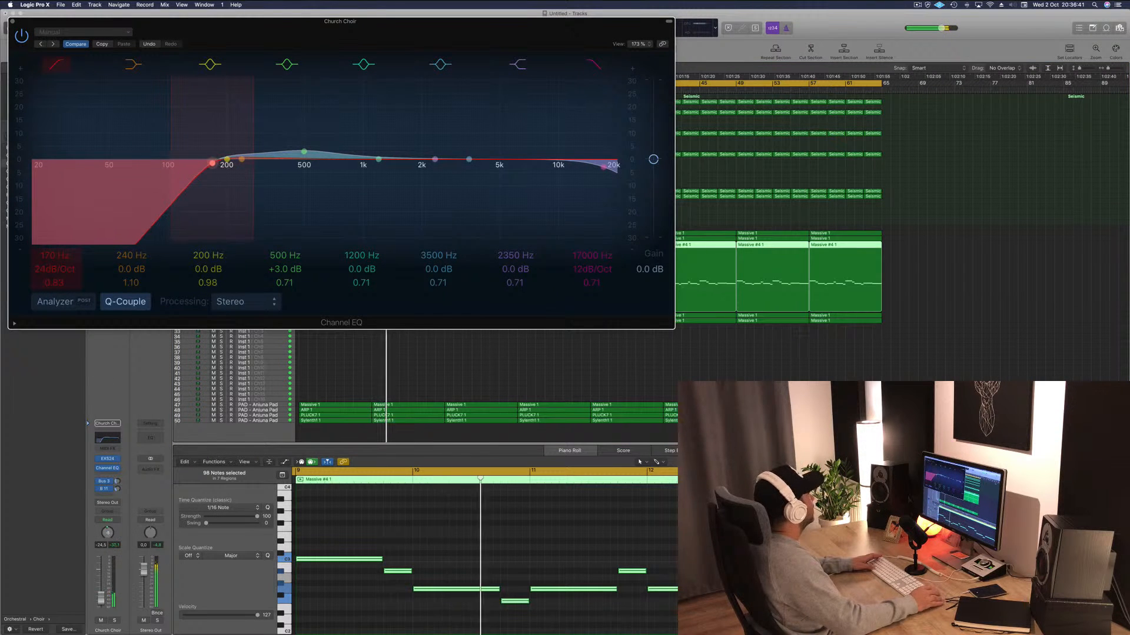
click(14, 21)
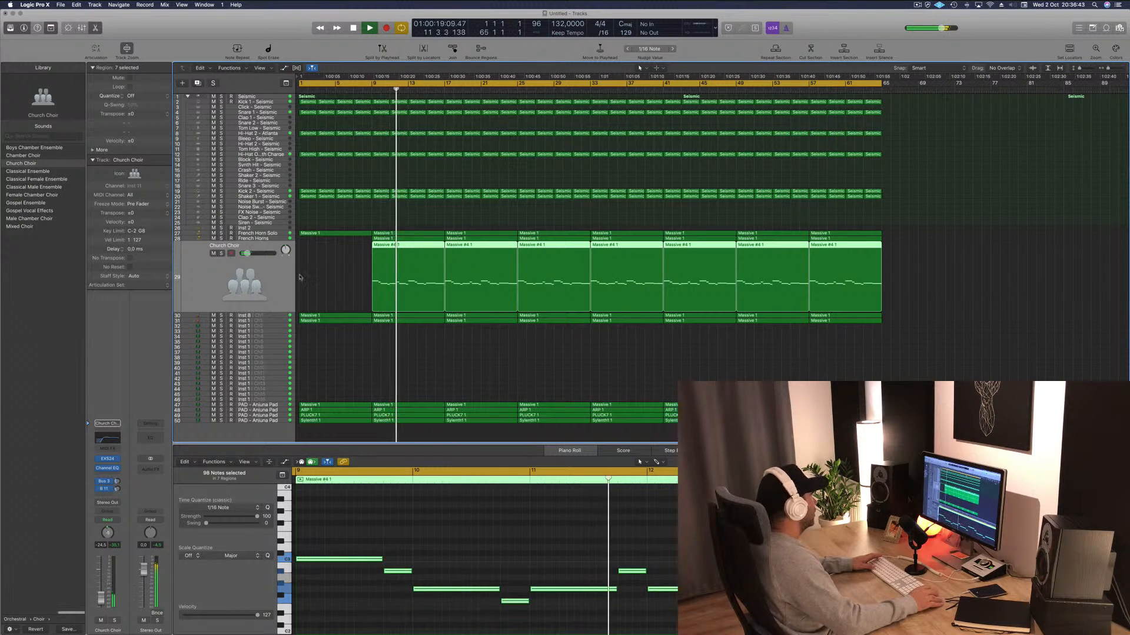
Add a Channel EQ to the Inst 8 strings track with a low cut at 156 Hz.
click(278, 314)
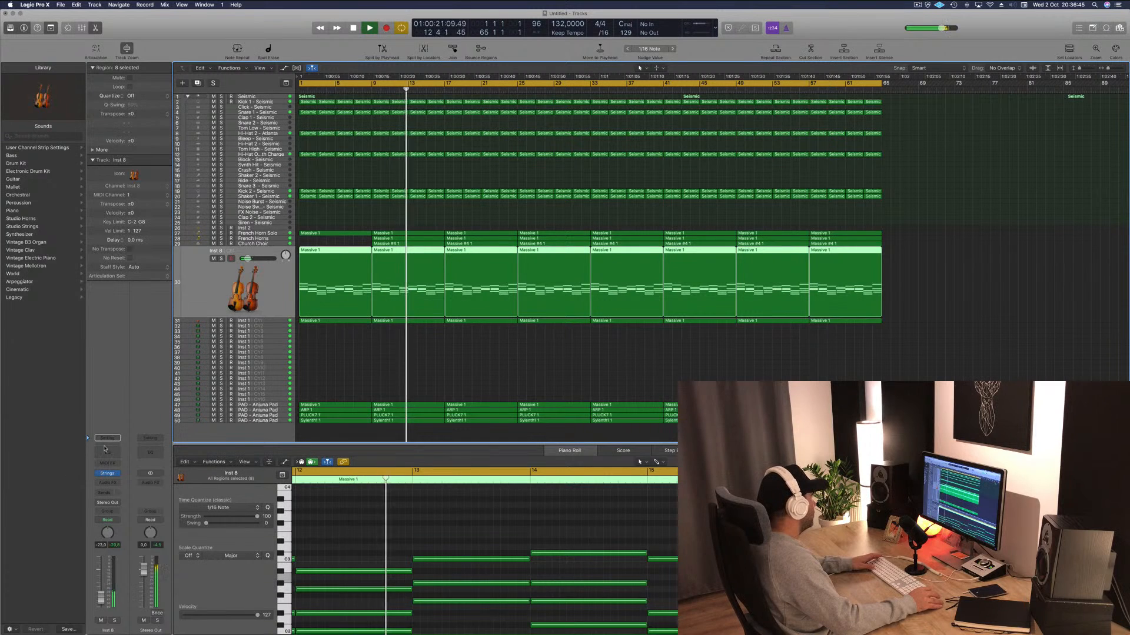
click(107, 451)
click(57, 64)
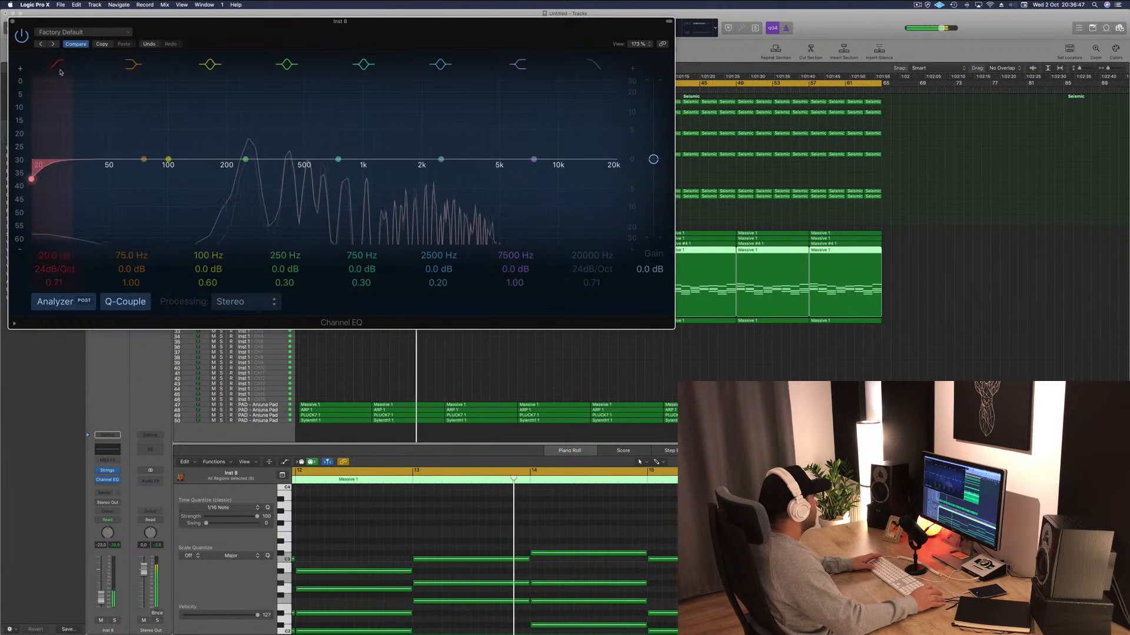
drag(68, 148, 243, 147)
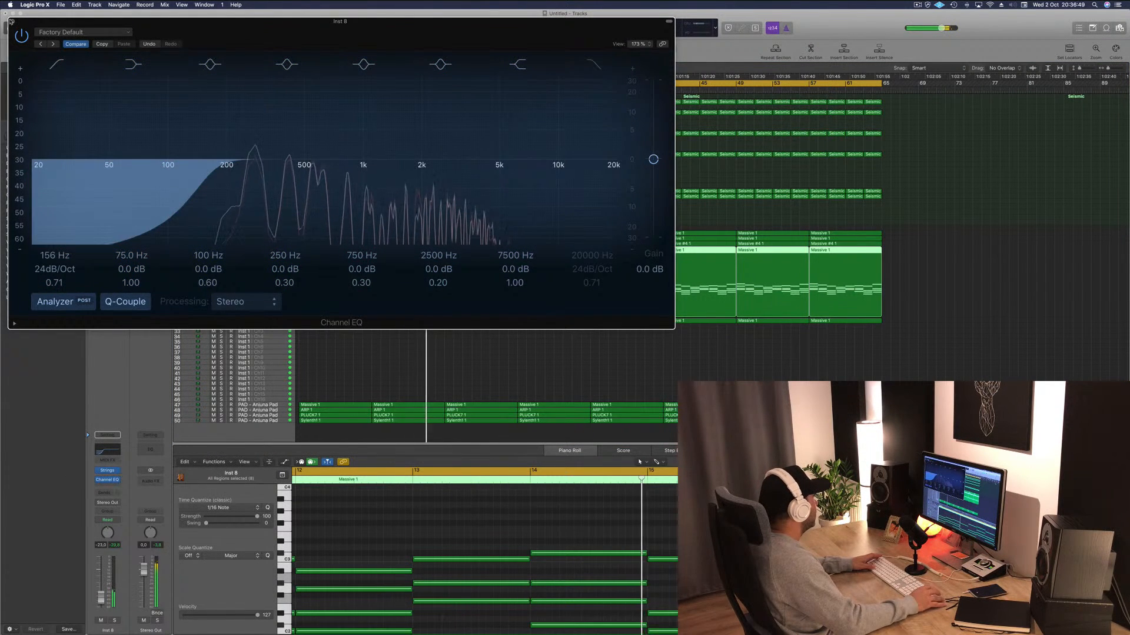
click(13, 21)
Add a Channel EQ to the Inst 1 strings track with a low cut at about 192 Hz.
click(281, 320)
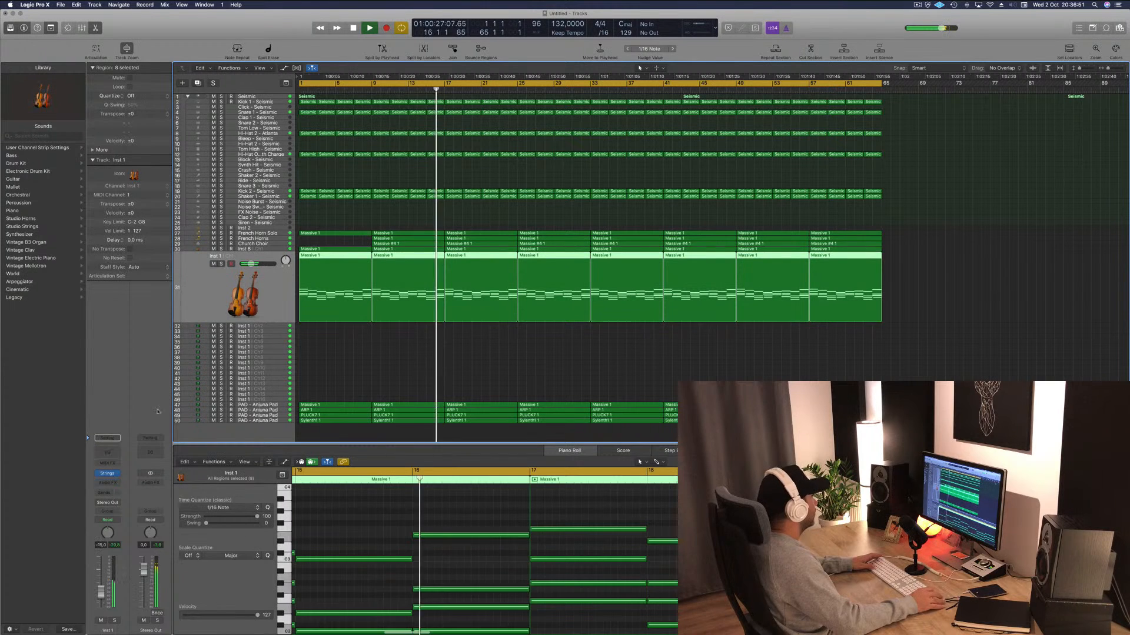
click(107, 452)
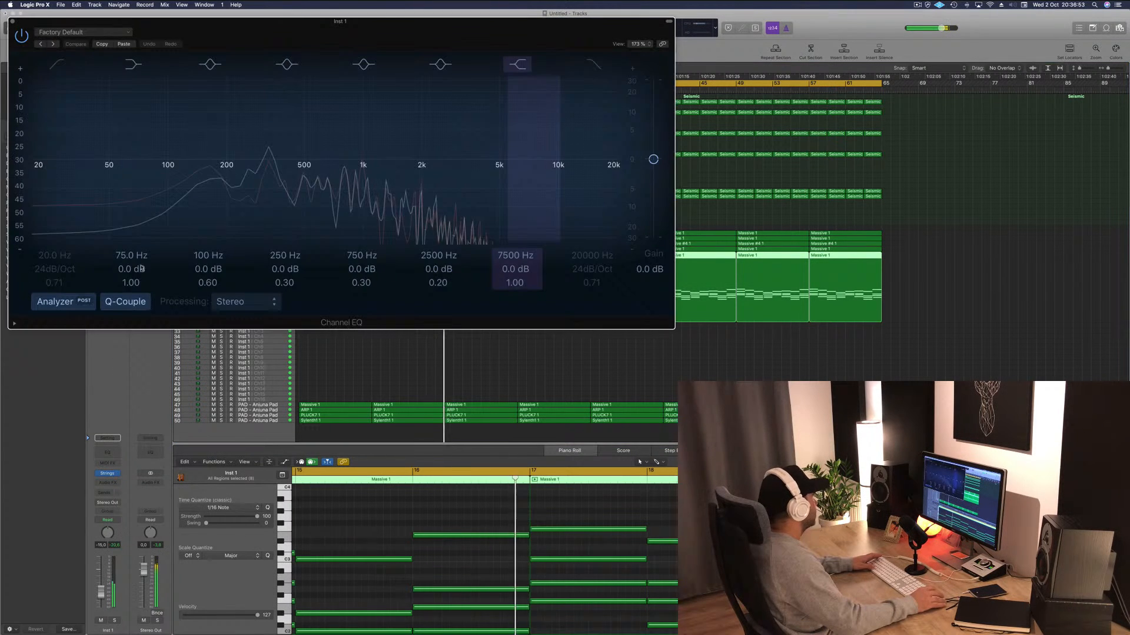
click(57, 64)
drag(71, 164, 261, 165)
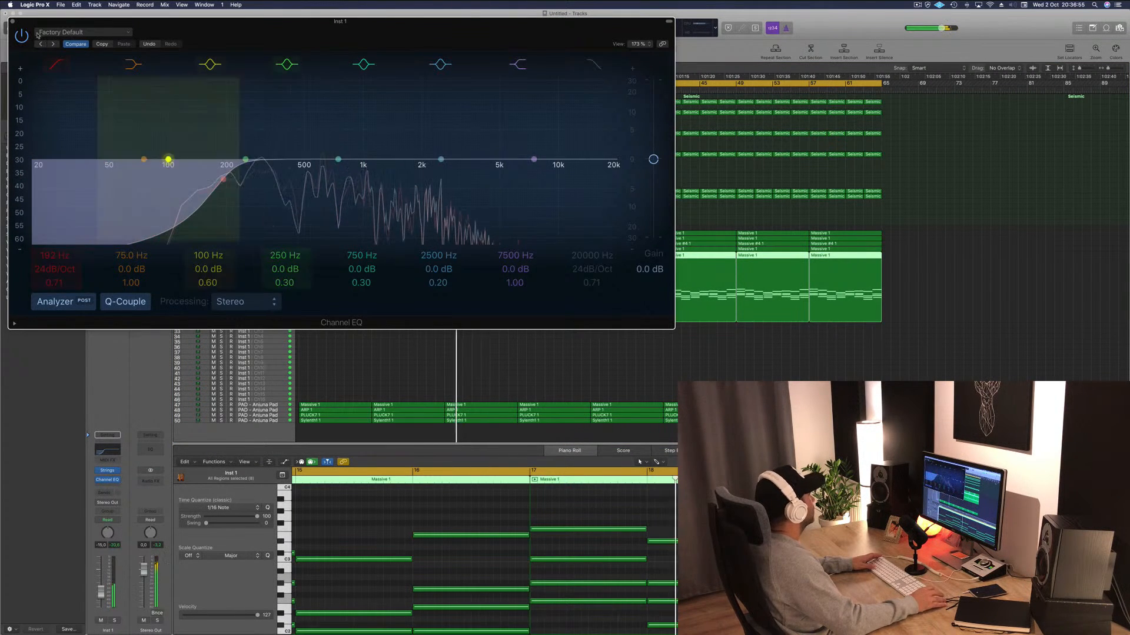
click(13, 21)
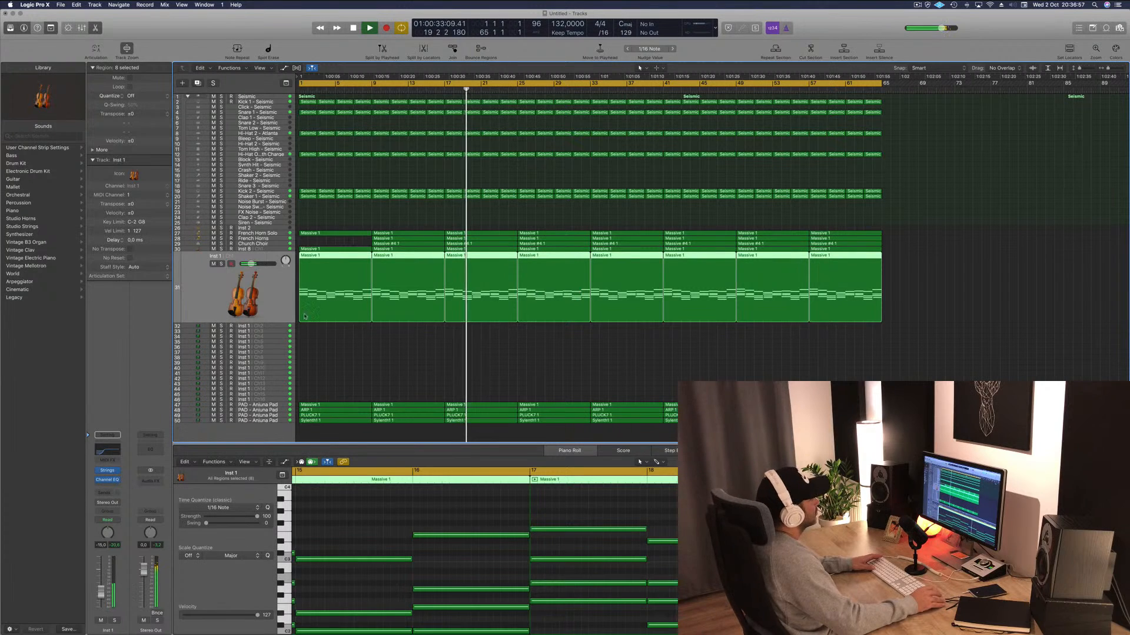
Compare the Inst 1 strings soloed and in the mix, replay from the start and select the first PAD - Anjuna Pad track.
click(221, 264)
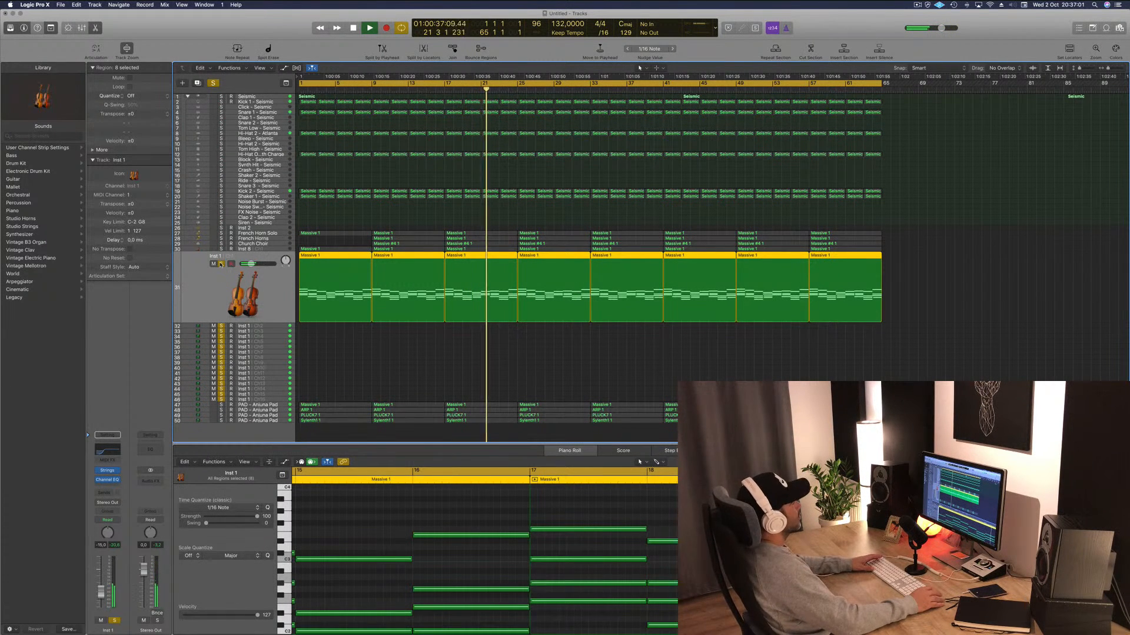
click(221, 264)
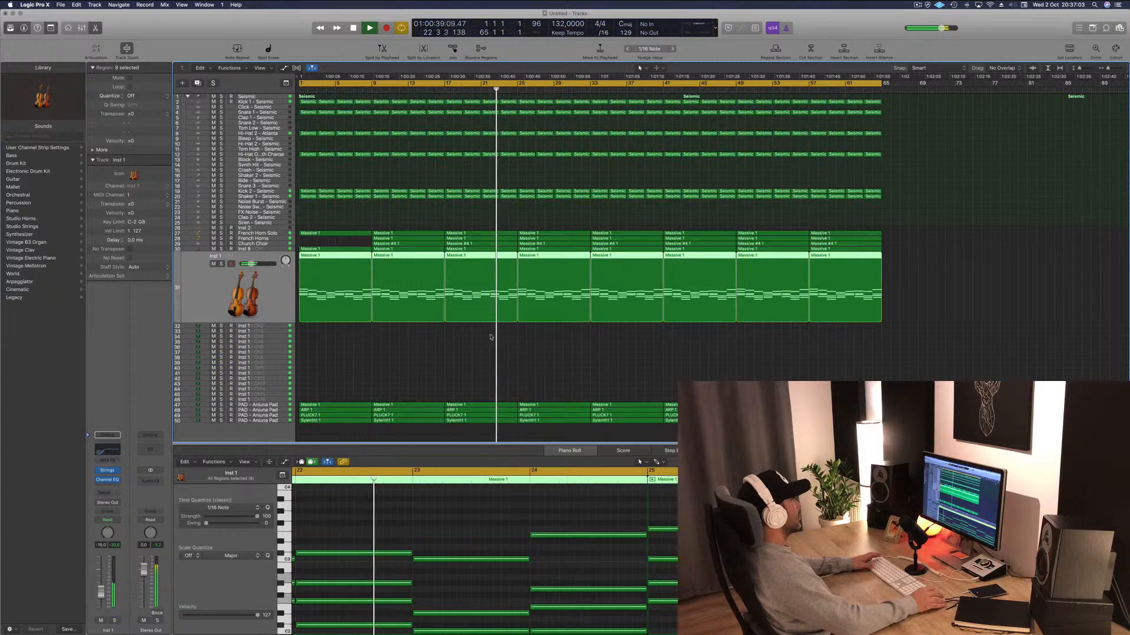
key(space)
key(space)
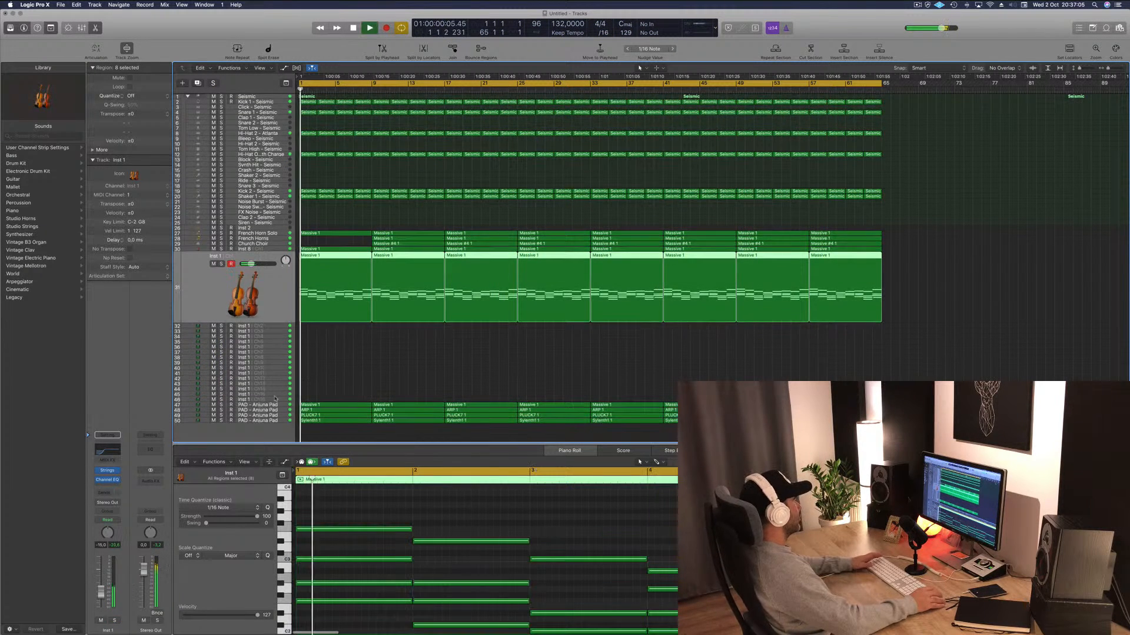
click(272, 405)
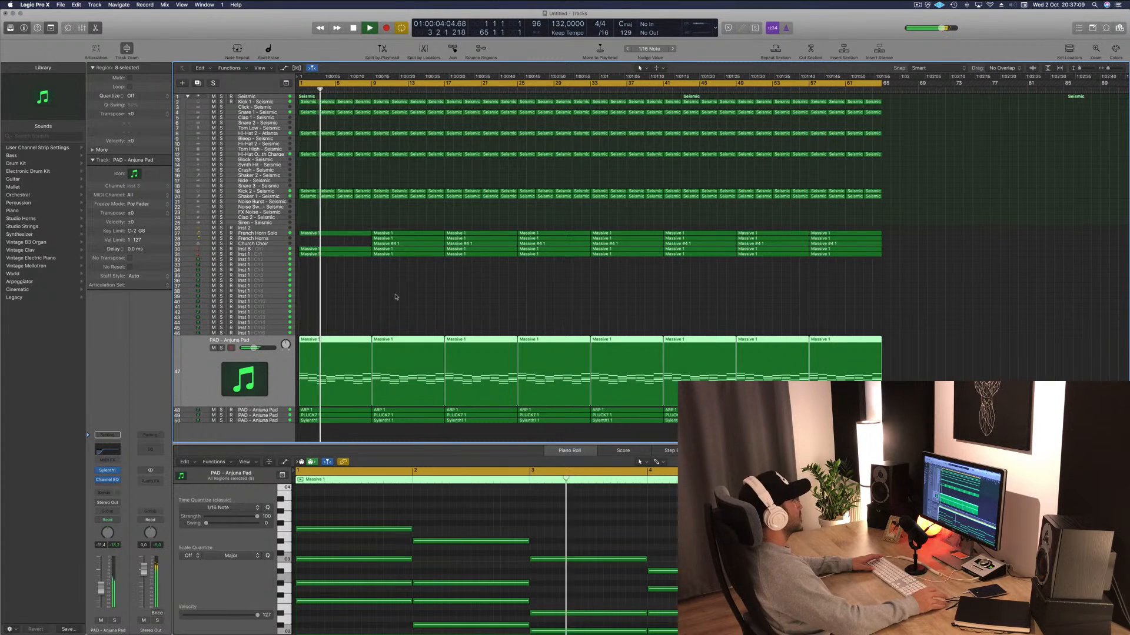
Delete the French Horns and Church Choir regions spanning bars 9 to 17 and replay the track from the start.
click(389, 244)
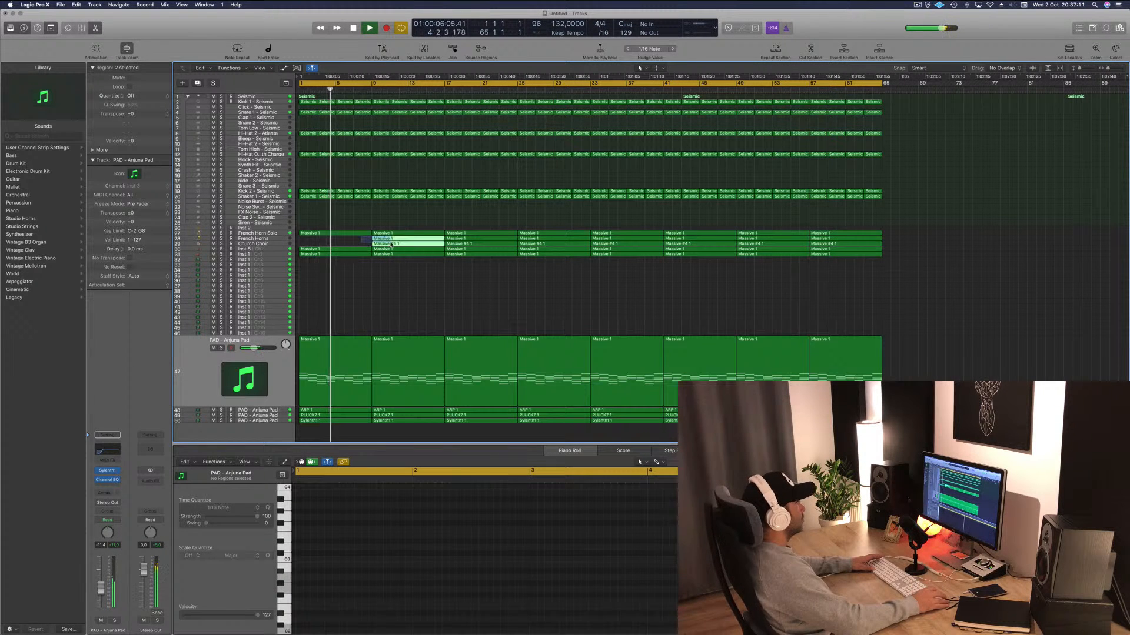
key(space)
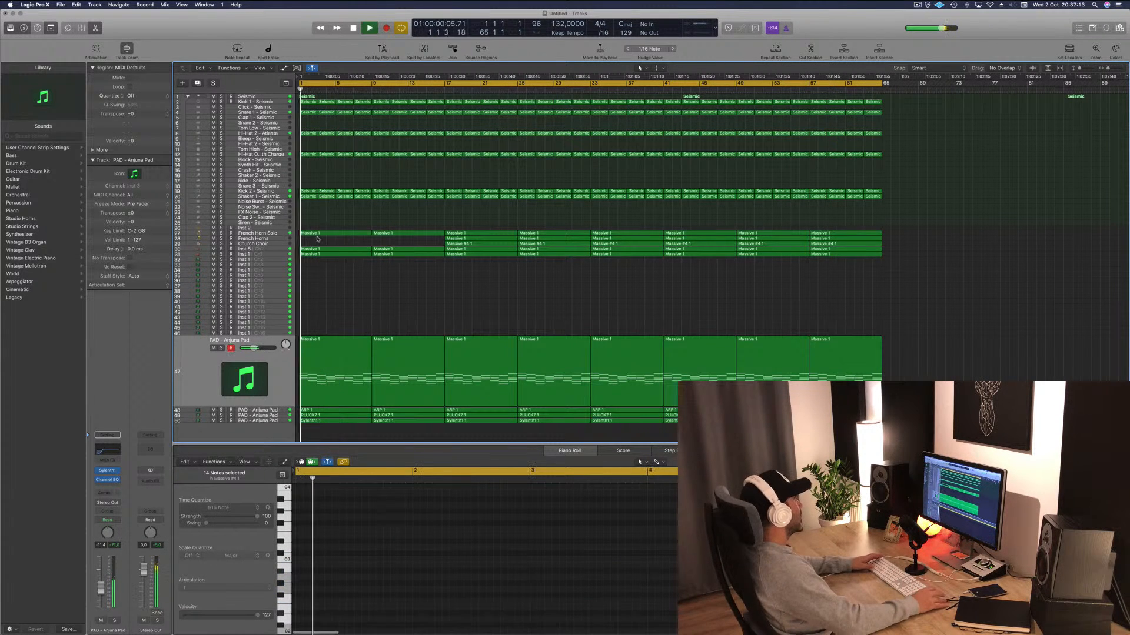
click(338, 249)
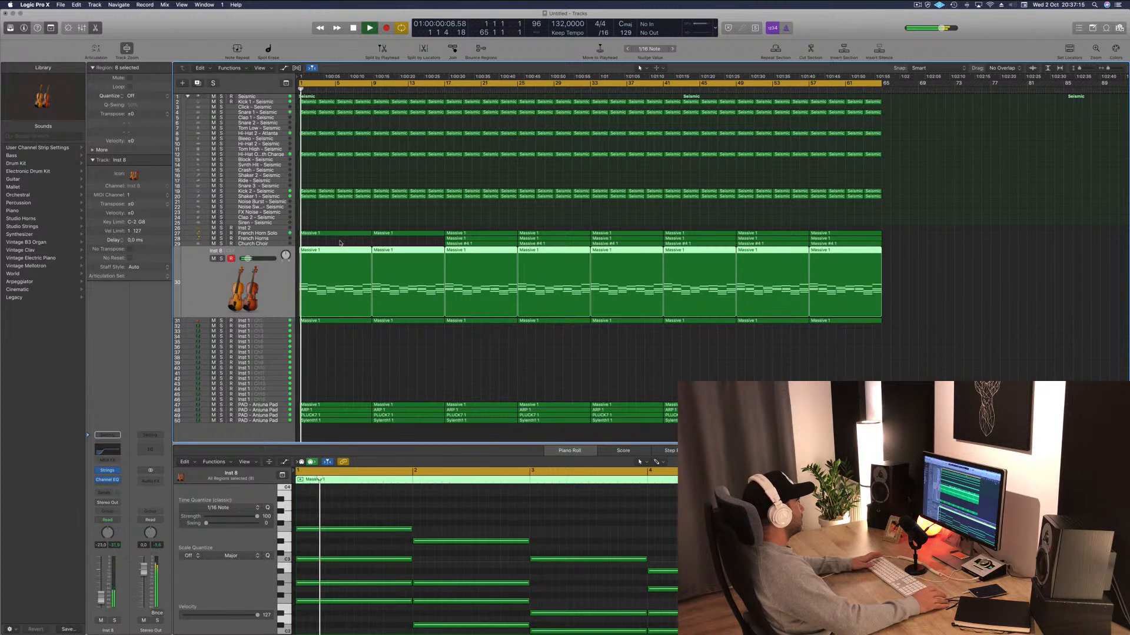
Compare the Inst 8 strings soloed and in the mix, and delete their region spanning bars 1 to 9.
click(220, 258)
click(221, 259)
key(space)
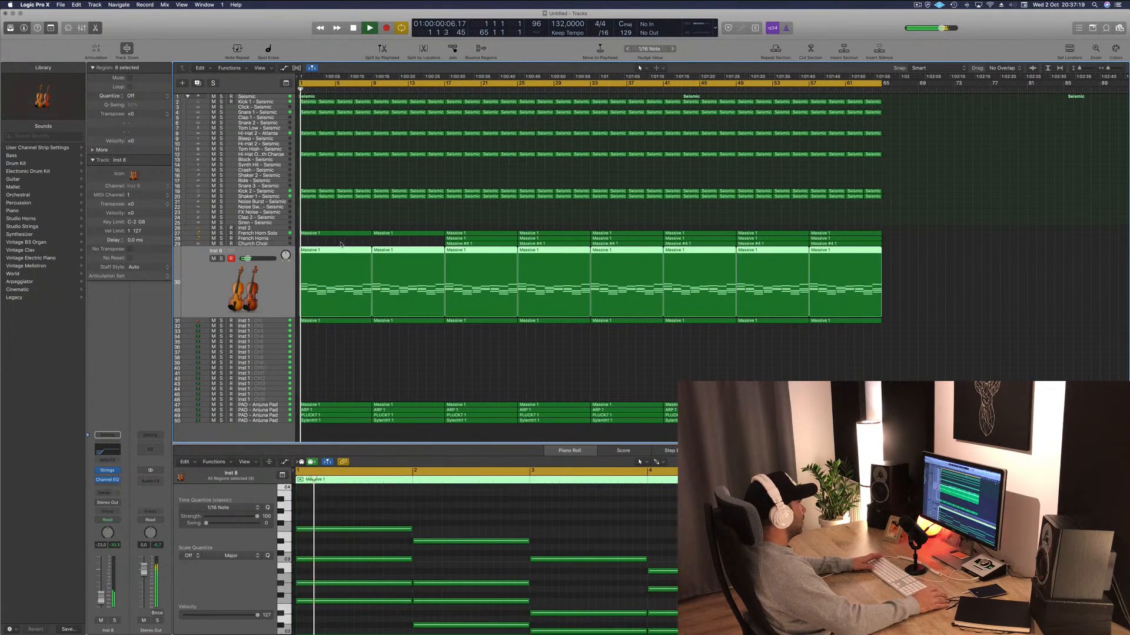
click(344, 252)
key(Delete)
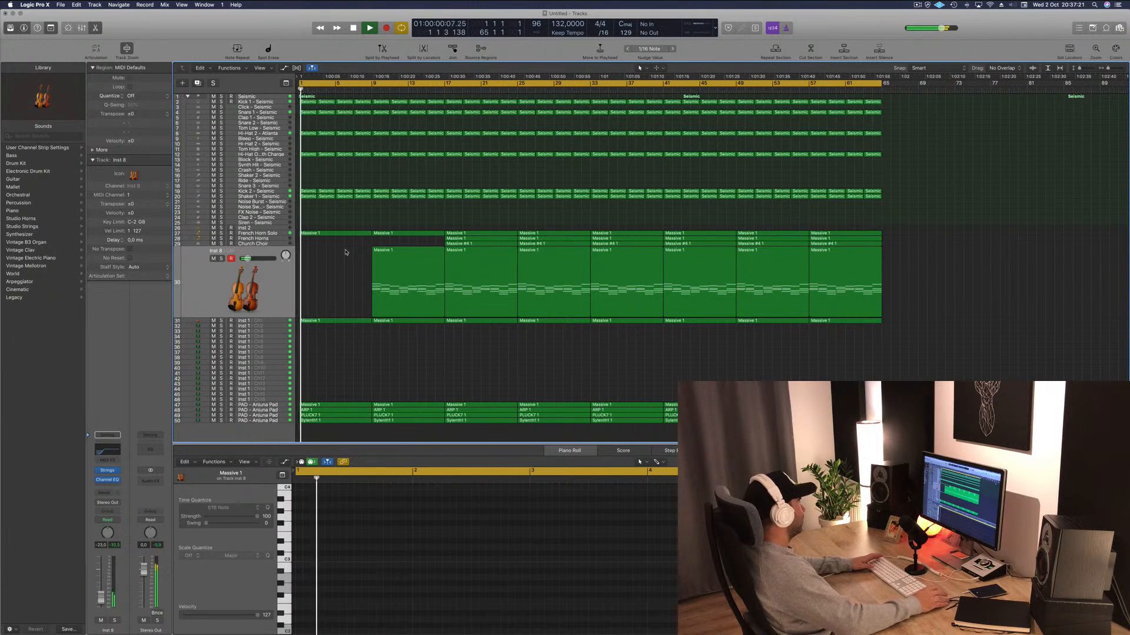
Set the French Horn Solo volume to -10.8 dB and slightly lower the Inst 1 strings, checking them soloed and in the mix.
click(287, 234)
key(space)
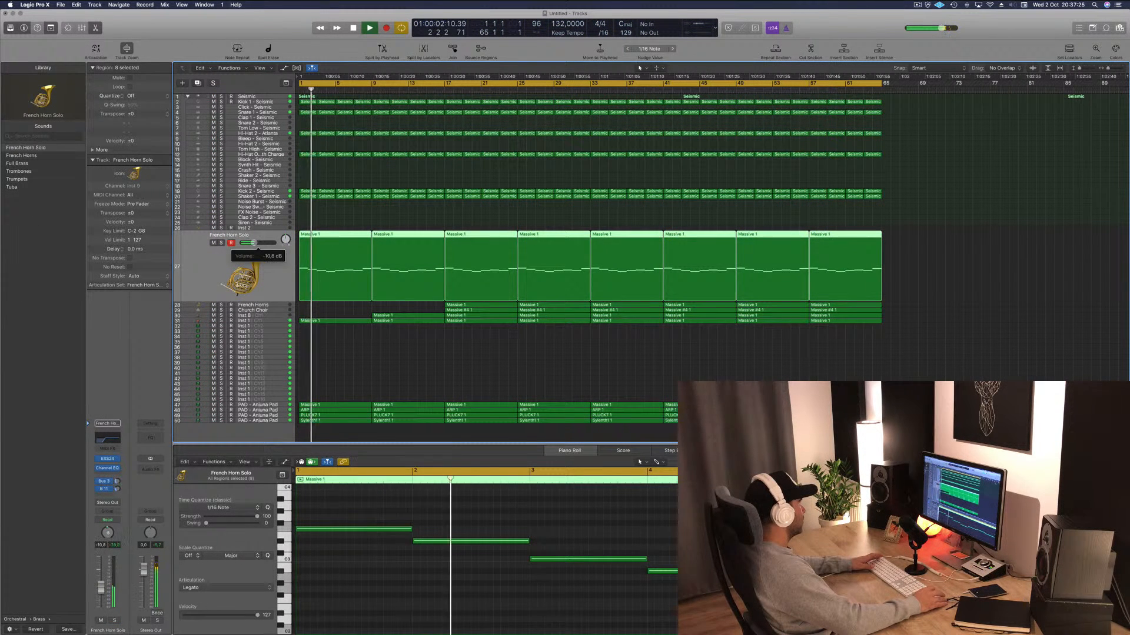
click(264, 320)
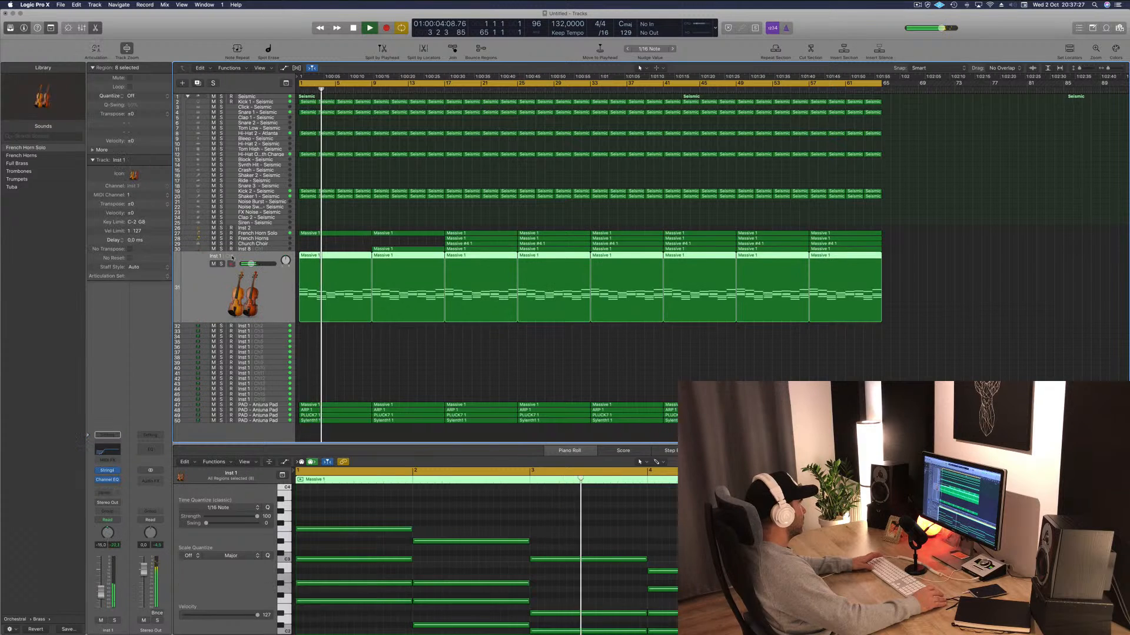
key(Return)
click(220, 264)
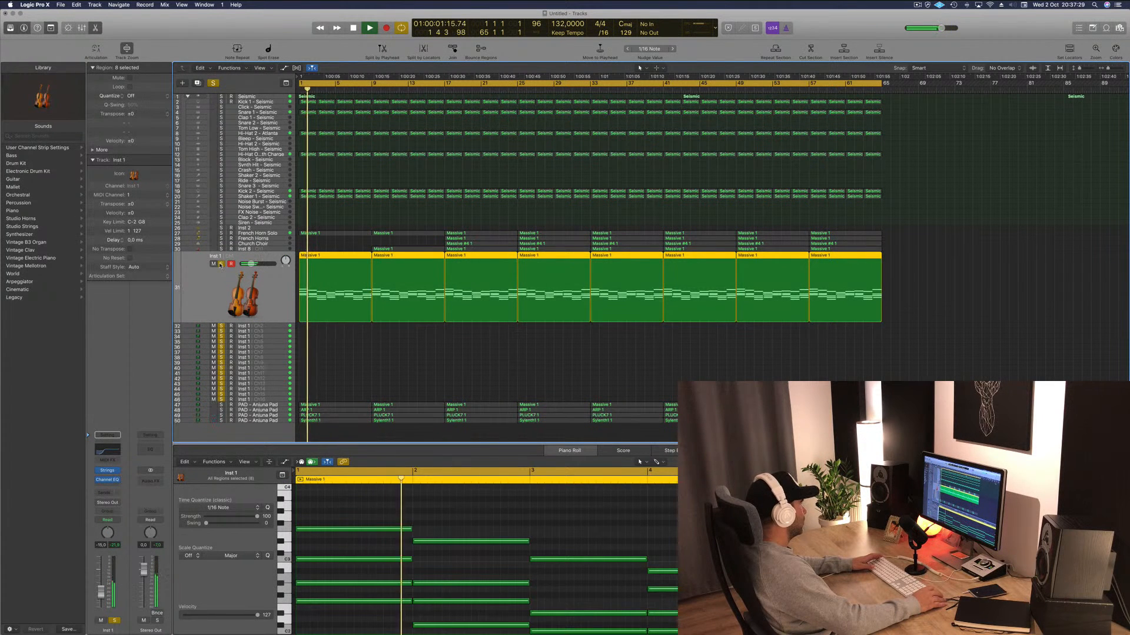
click(221, 263)
key(Return)
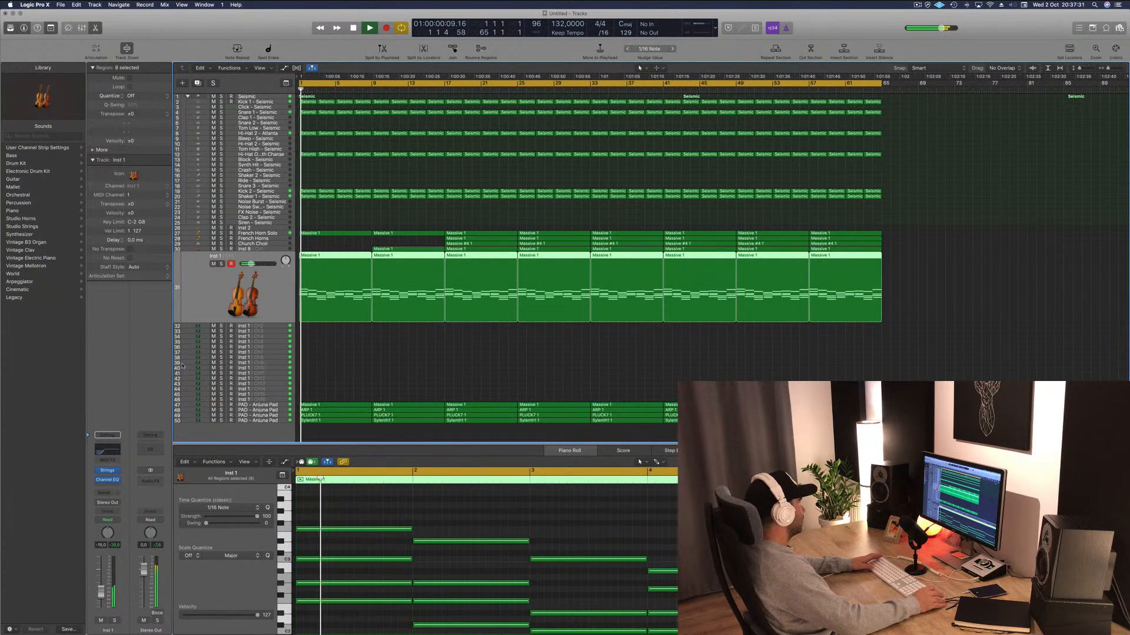
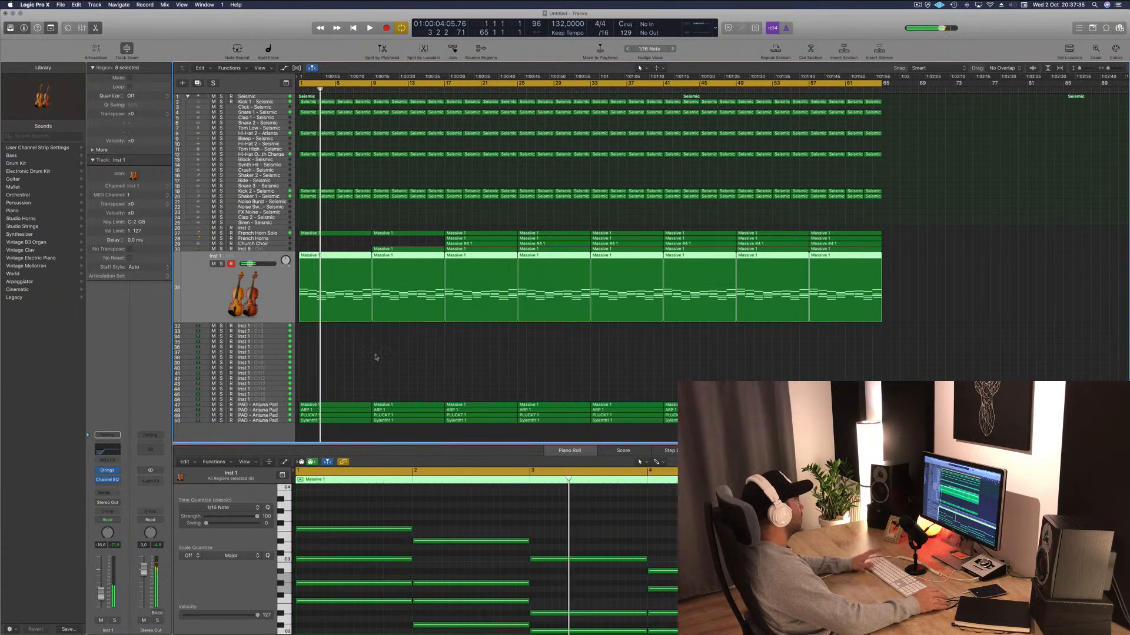
Compare the first PAD - Anjuna Pad track soloed and in the mix, and inspect its Channel EQ low cut.
key(Return)
click(274, 406)
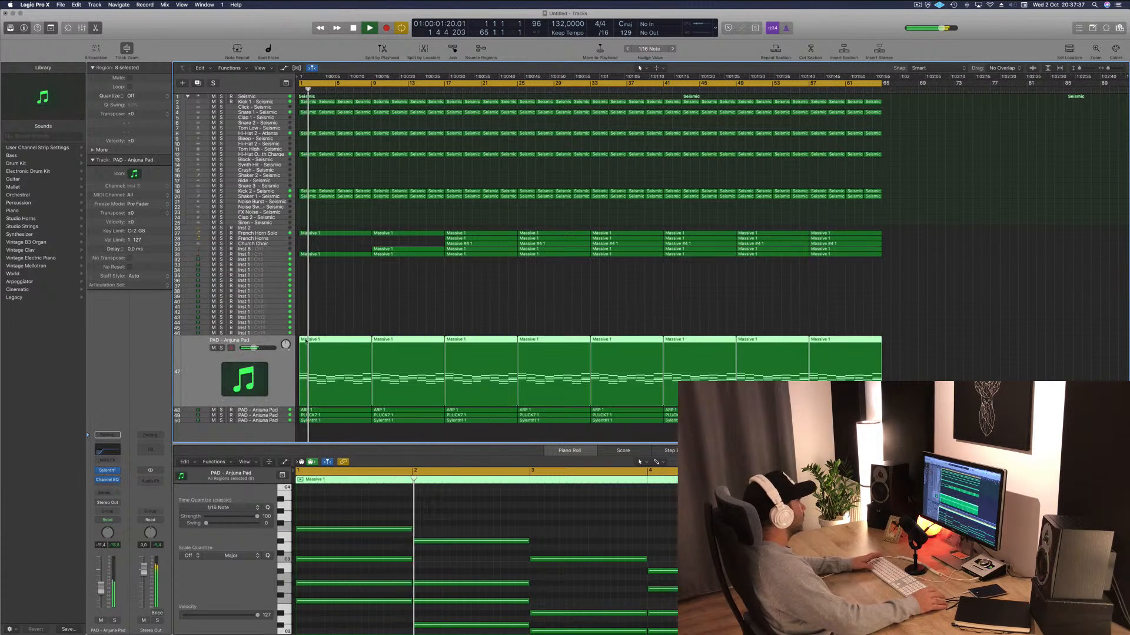
click(221, 348)
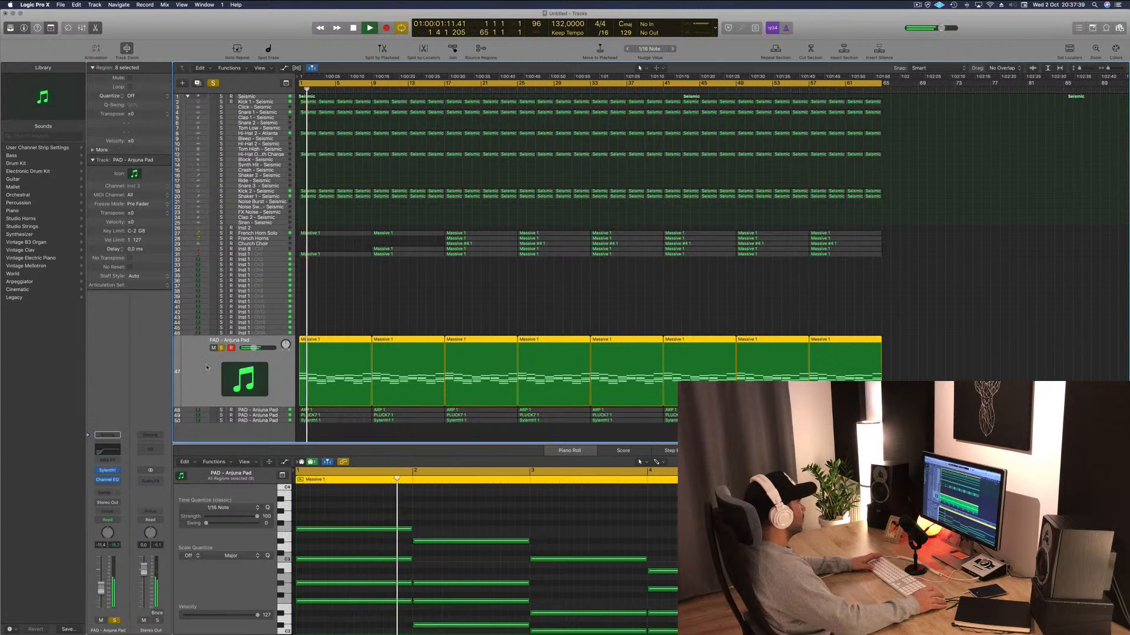
key(s)
key(space)
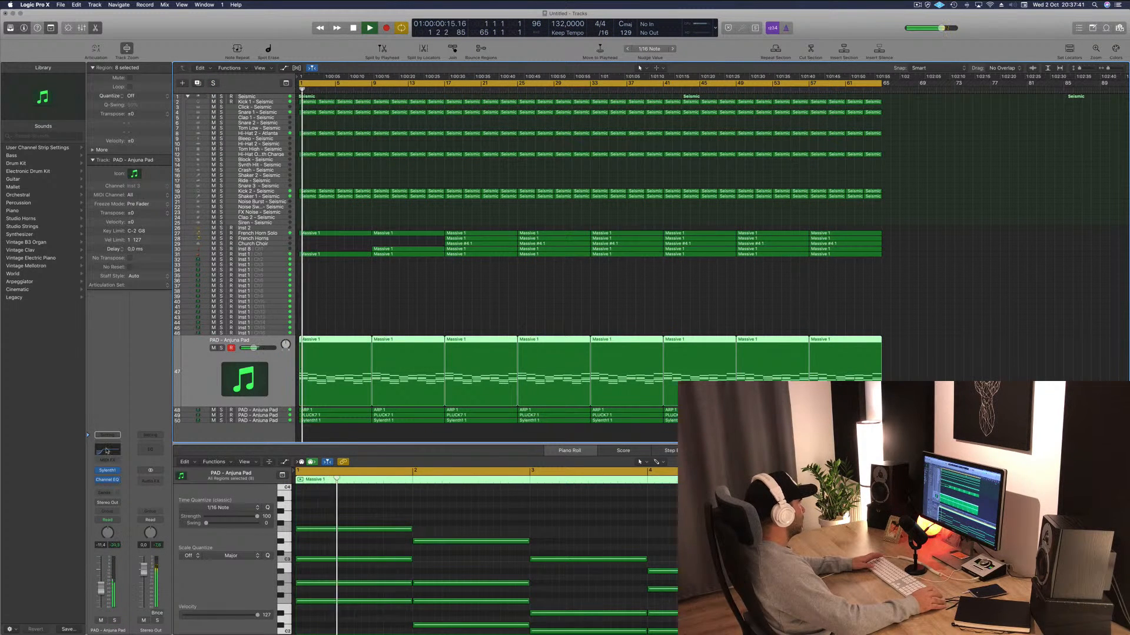
click(107, 480)
drag(432, 47, 696, 47)
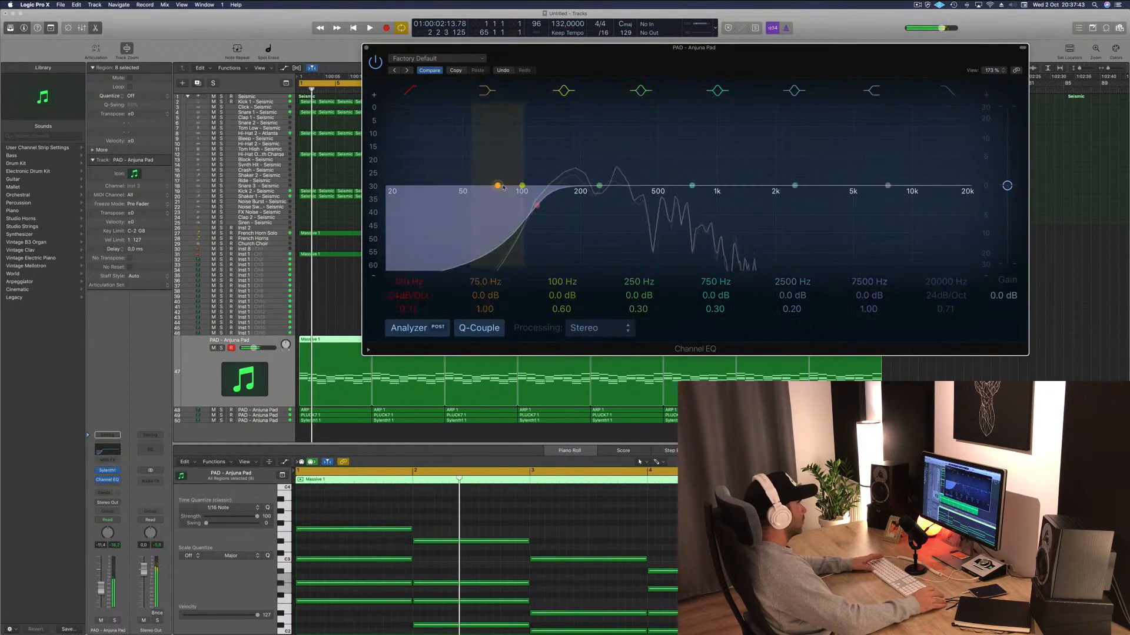
Write a Sylenth1 FilterCtl Cutoff automation value on the first PAD - Anjuna Pad track in Touch mode and return the track to Read.
click(108, 470)
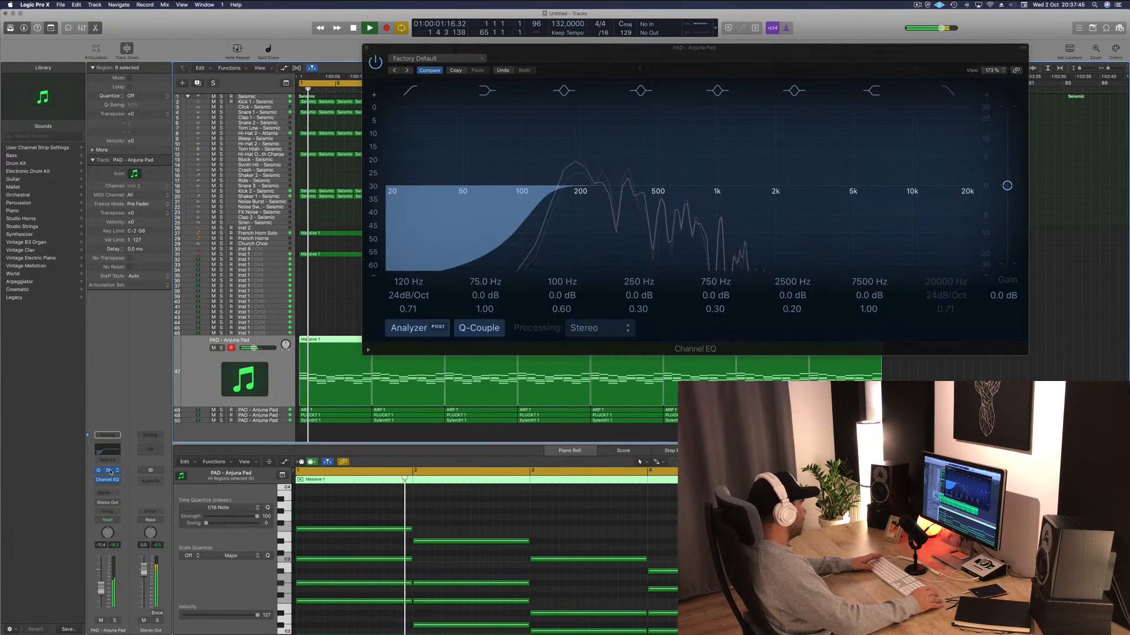
click(275, 368)
click(117, 517)
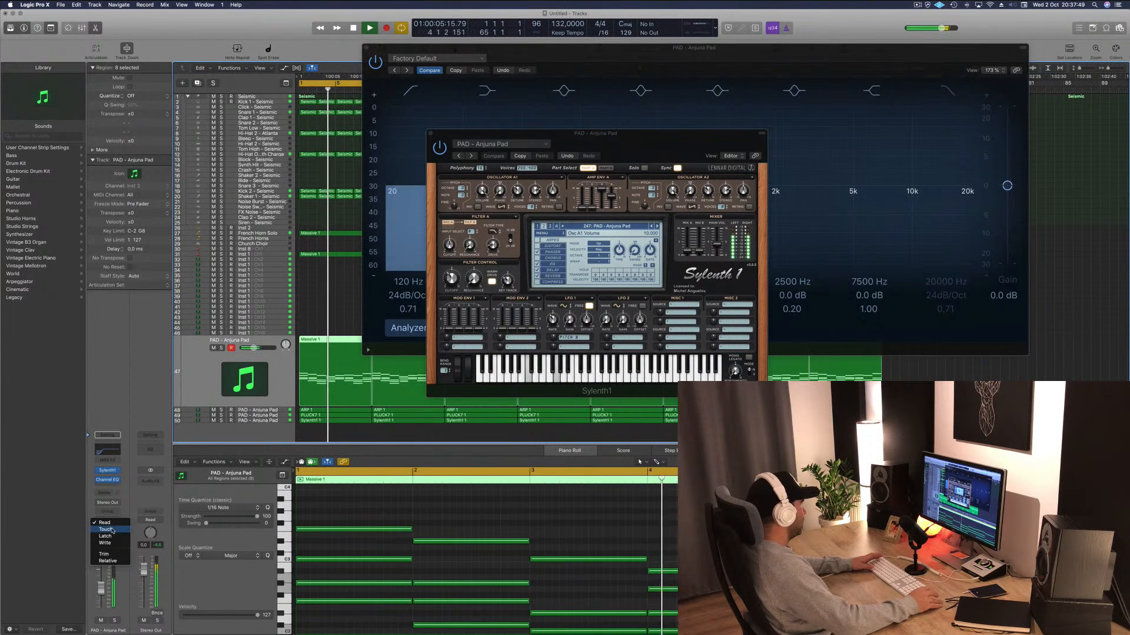
click(107, 528)
drag(451, 279, 452, 280)
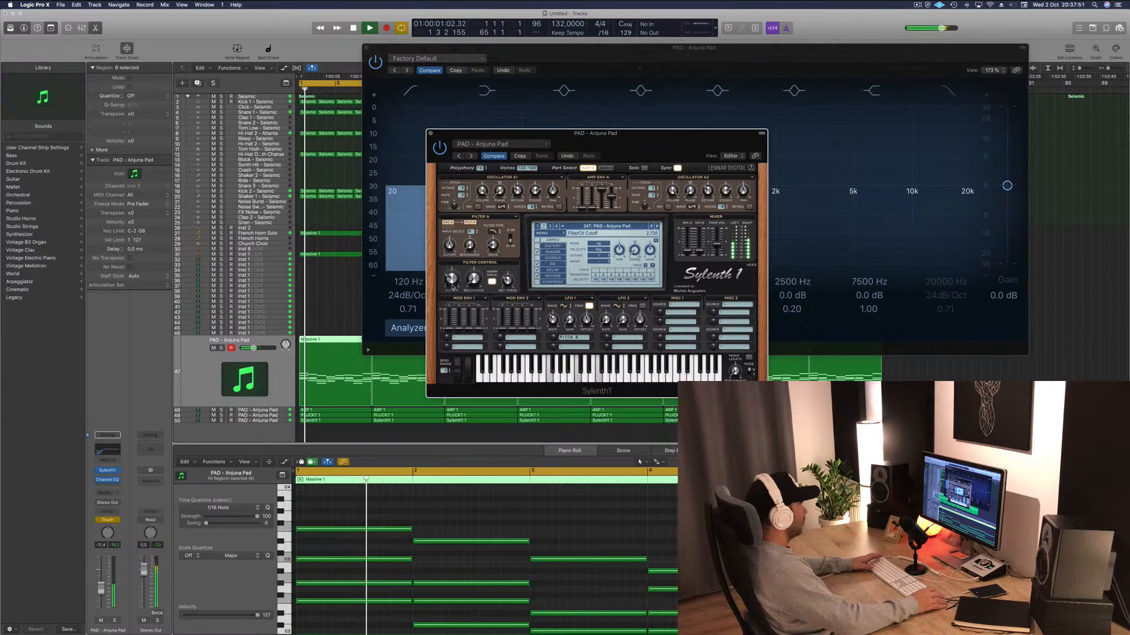
click(430, 134)
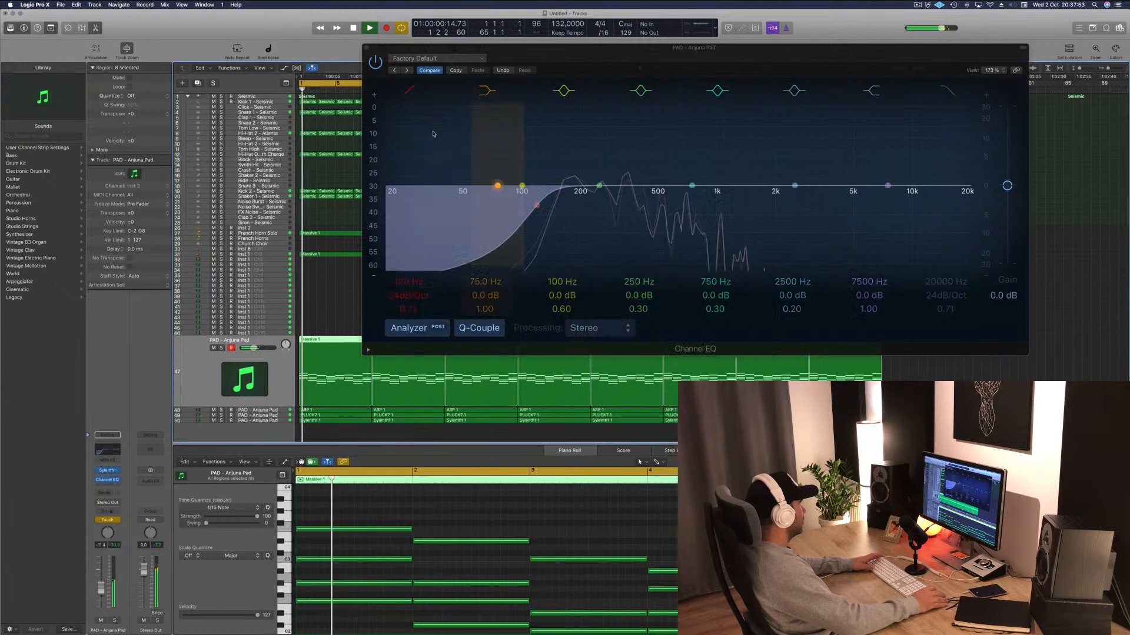
click(120, 520)
click(112, 512)
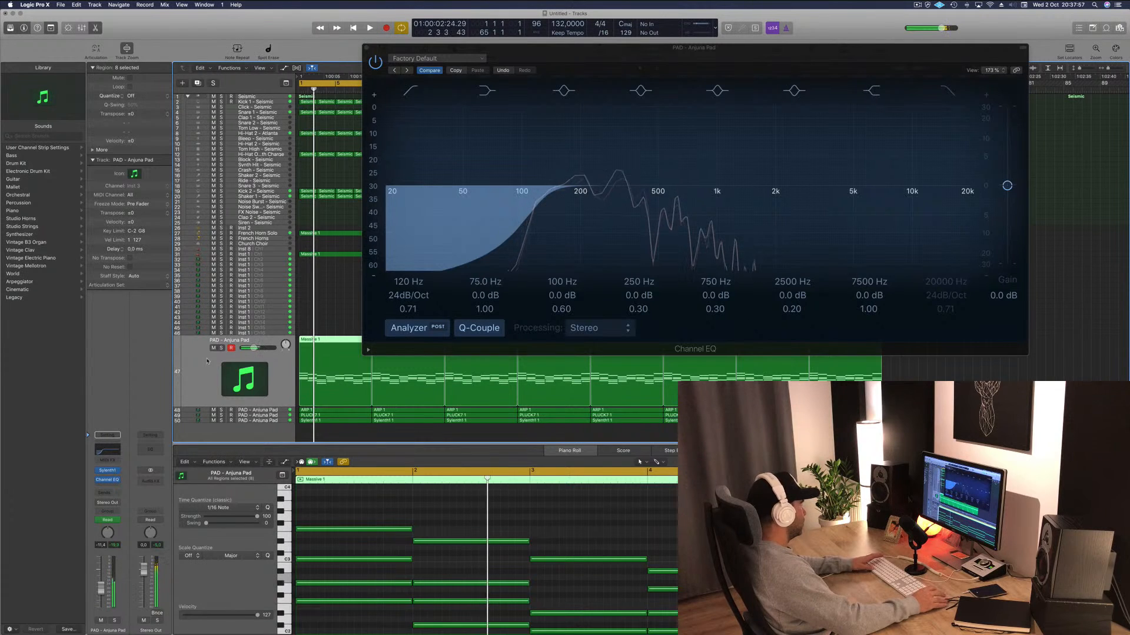
Show the first pad's FilterCtl Cutoff automation and draw a rise from the start to 4.777 just before bar 9.
key(space)
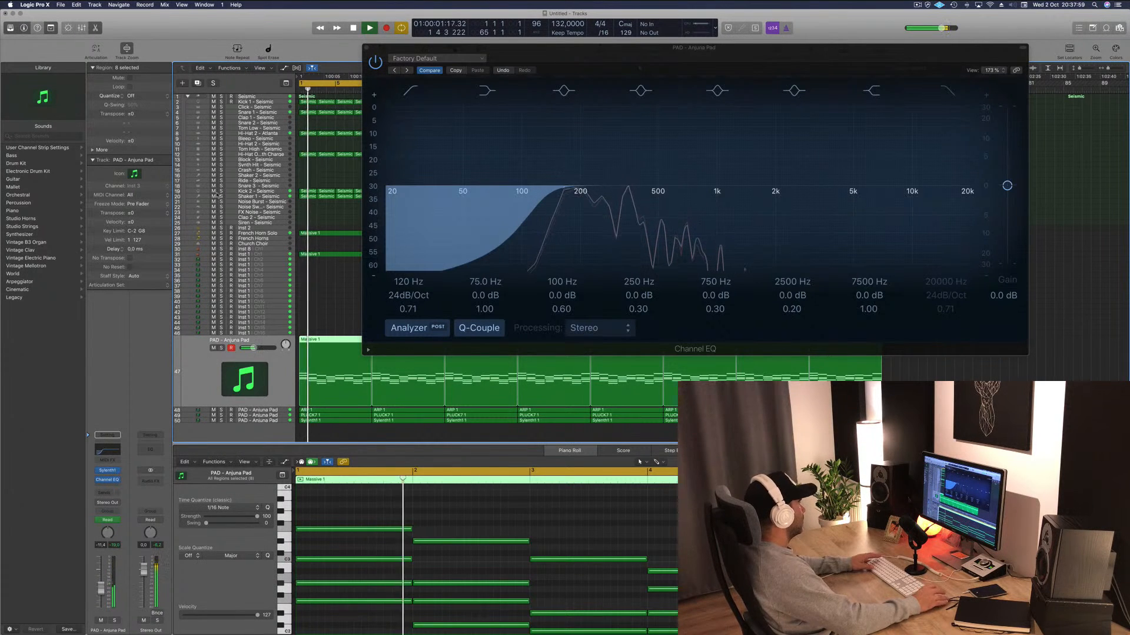
key(a)
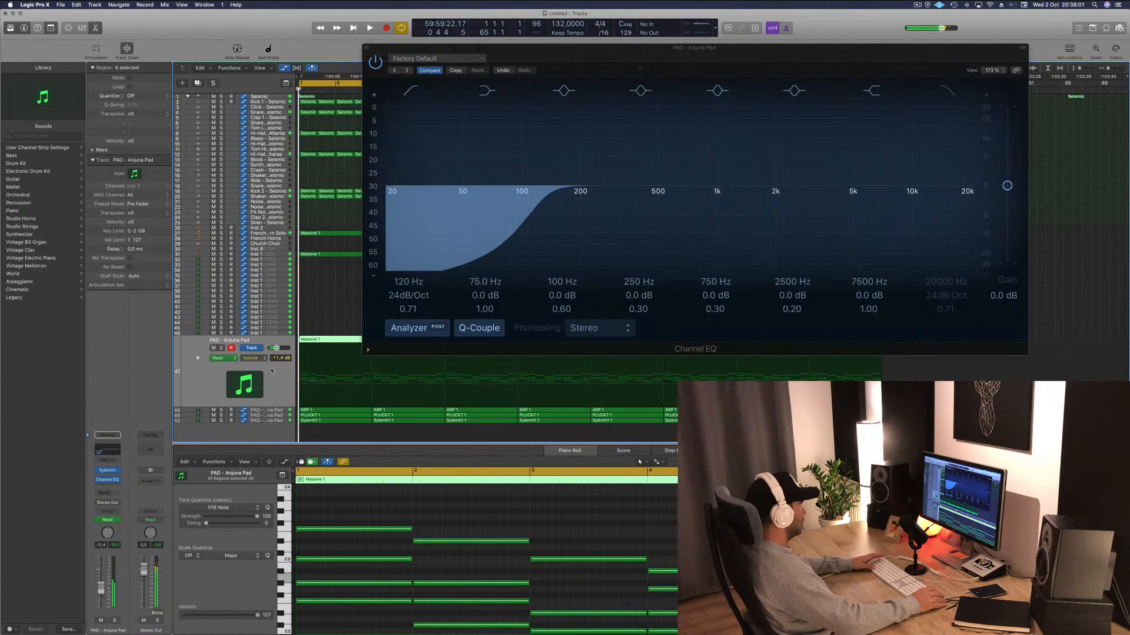
click(252, 358)
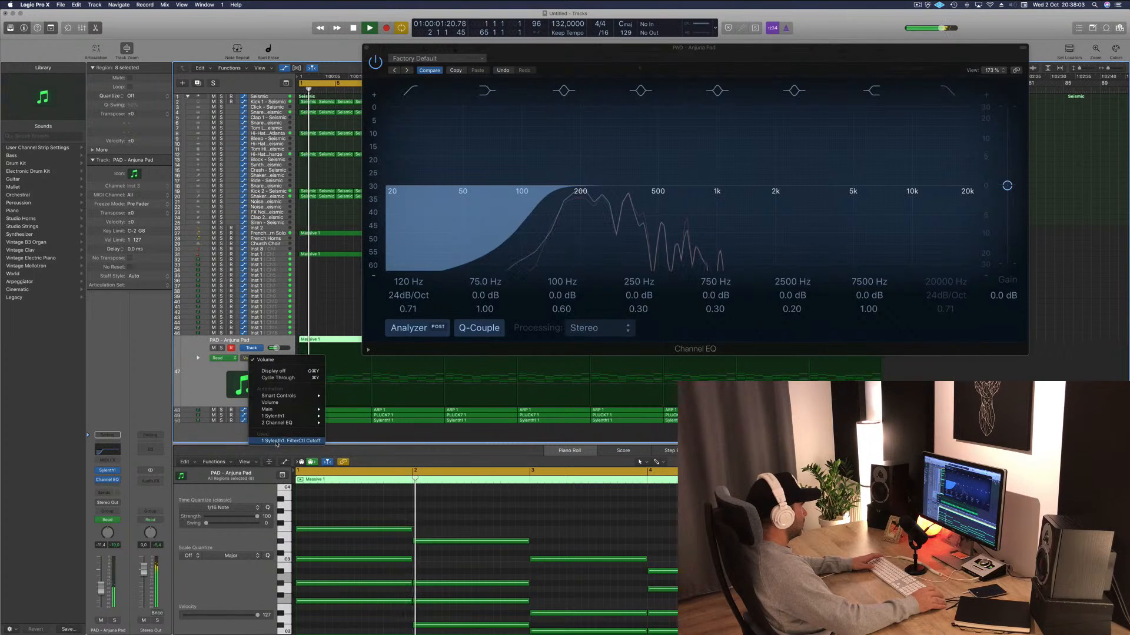
click(277, 441)
click(307, 388)
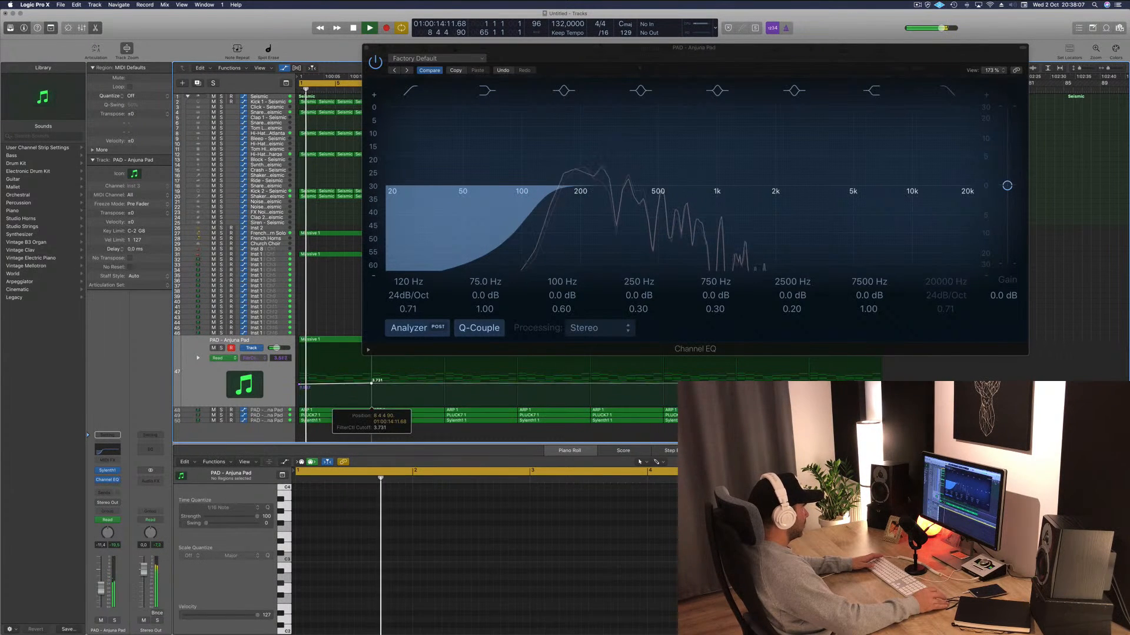
drag(371, 386, 372, 374)
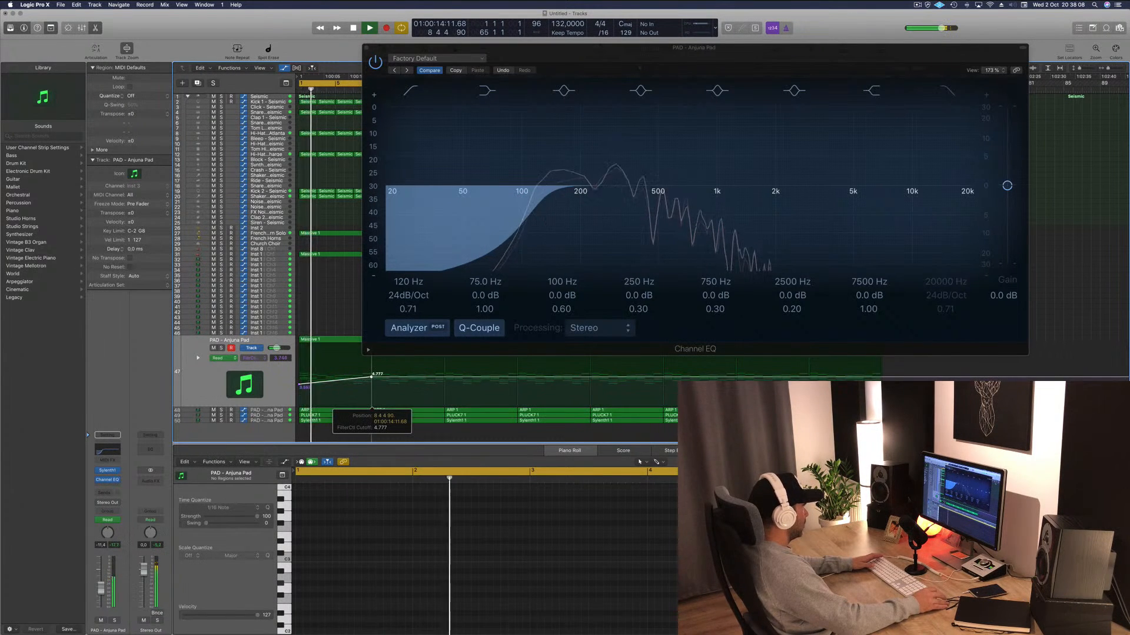
Replay from the start and compare the PAD - Anjuna Pad track with the ARP regions soloed and in the mix.
click(265, 410)
key(Return)
click(220, 353)
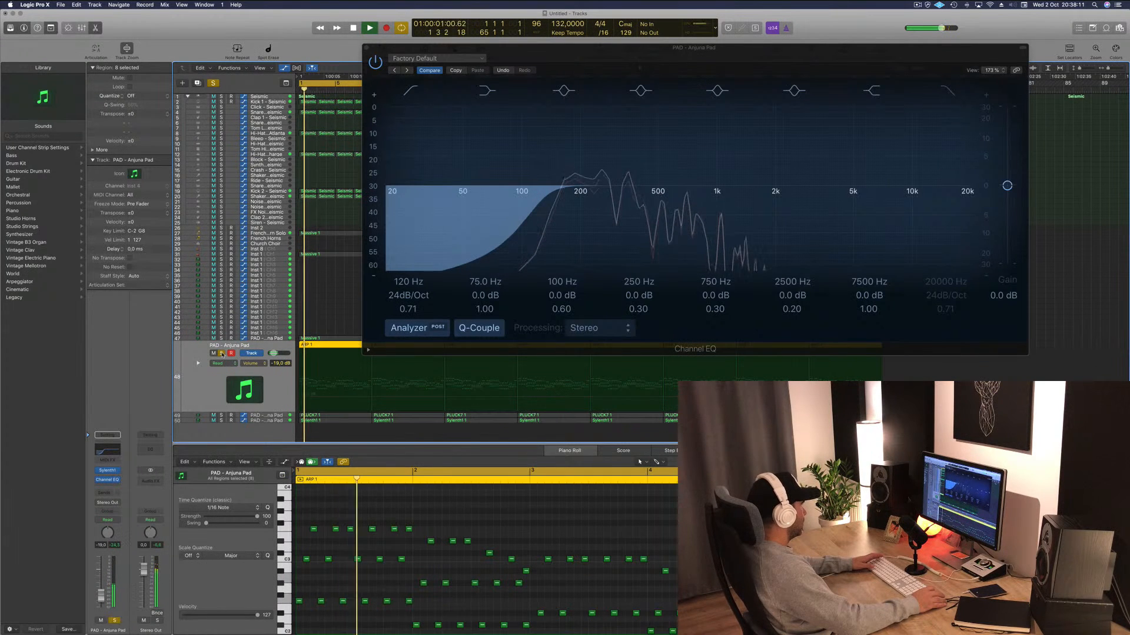
click(220, 353)
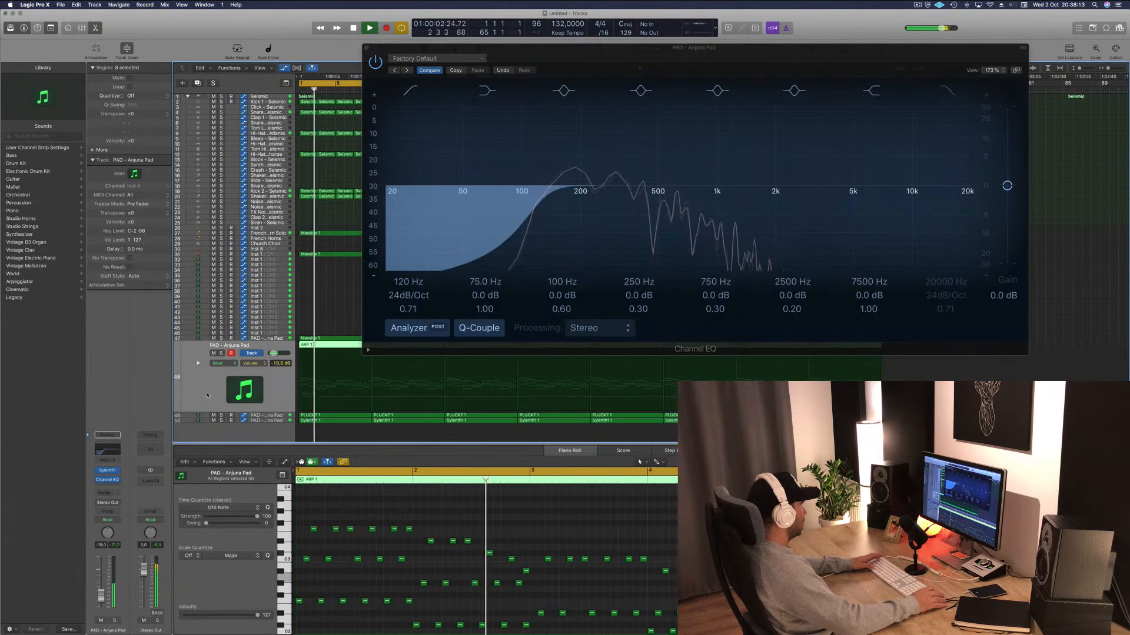
Inspect the Sylenth1 settings of the ARP track and close the open synth and Channel EQ windows.
click(108, 471)
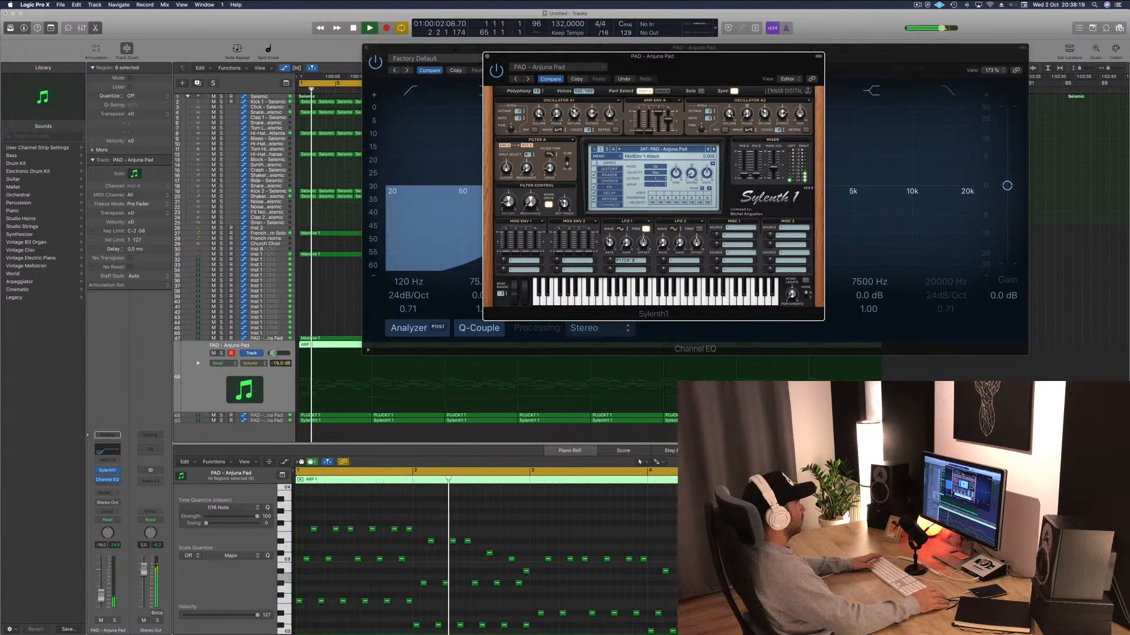
drag(661, 66, 769, 130)
click(595, 121)
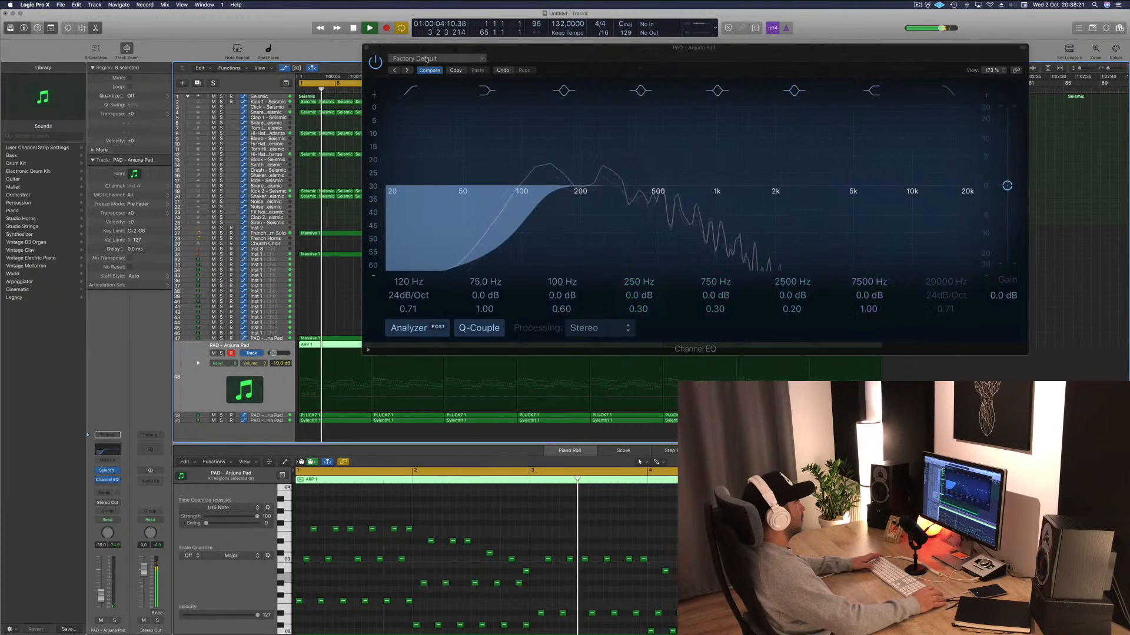
click(366, 48)
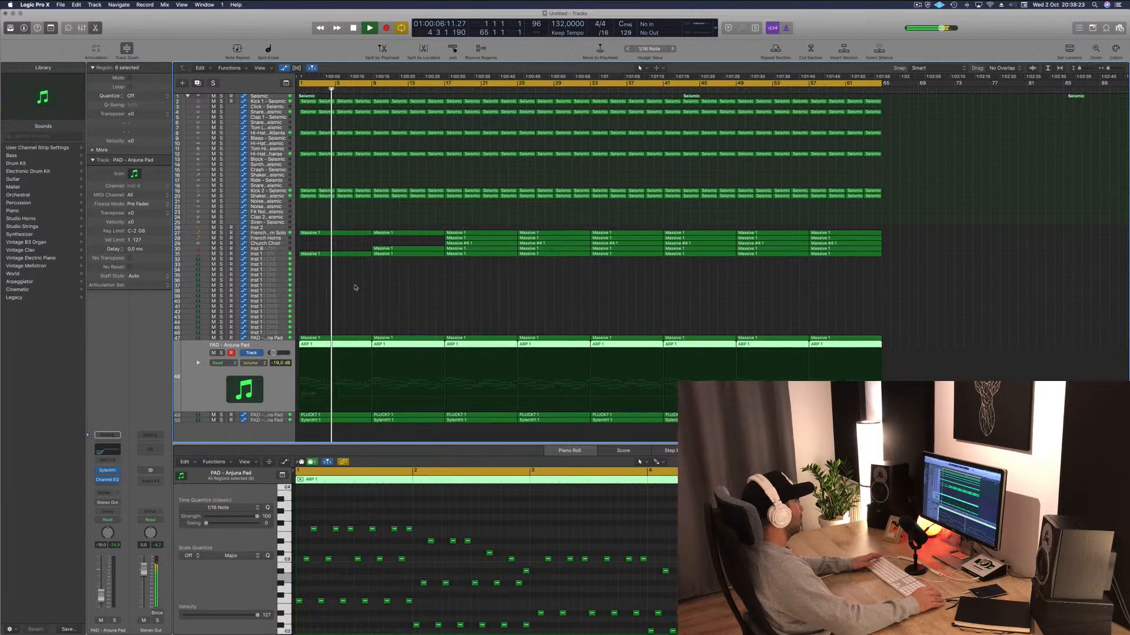
Replay from the start and delete the pluck track's two regions spanning bars 1 to 17.
key(space)
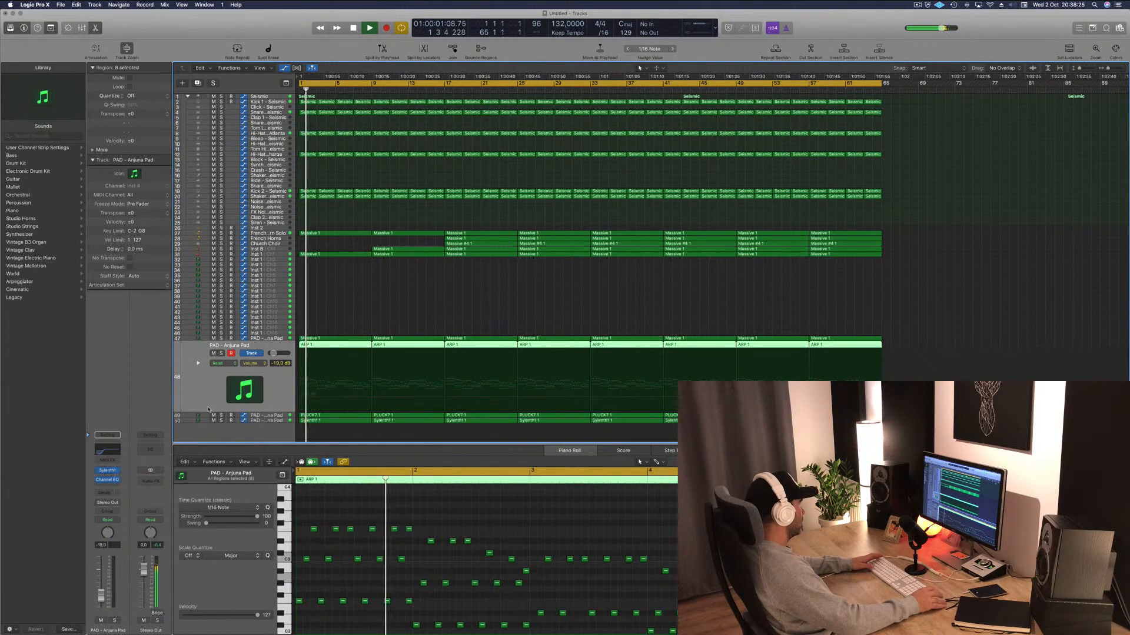
click(277, 418)
key(Return)
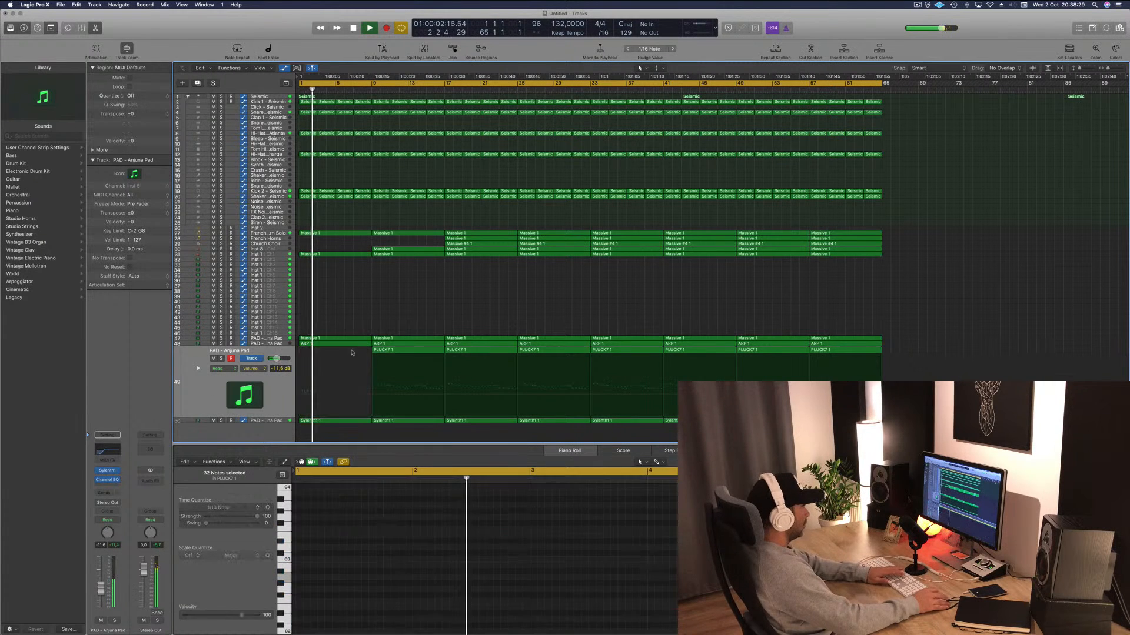
click(390, 350)
key(Delete)
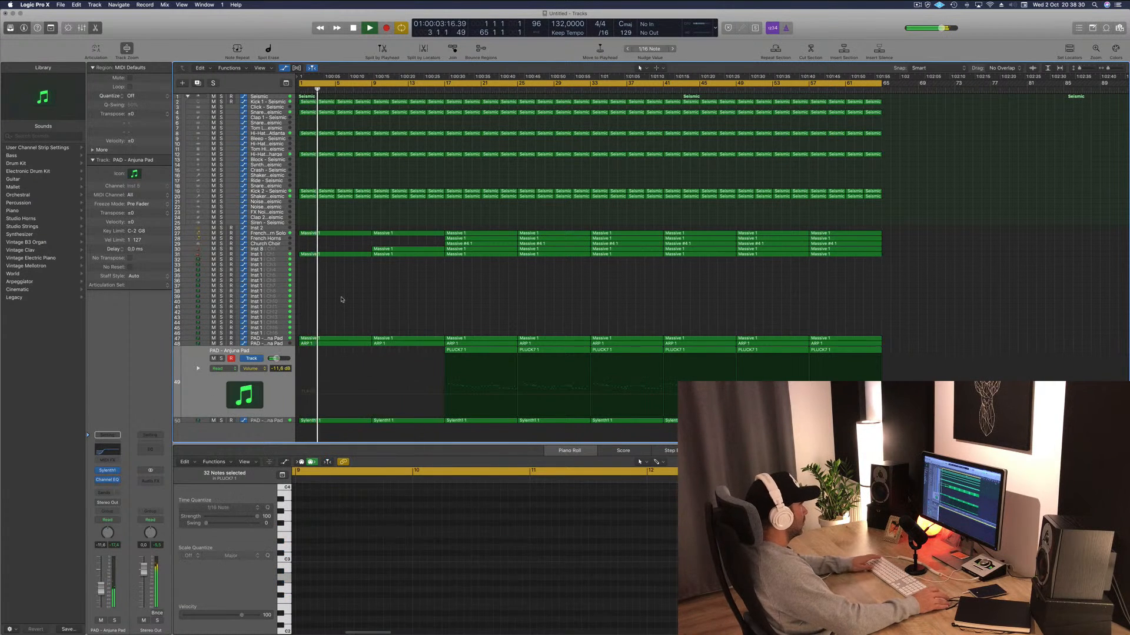
Slightly raise the first pad's FilterCtl Cutoff automation point near bar 9 and dismiss the project save dialog.
click(273, 338)
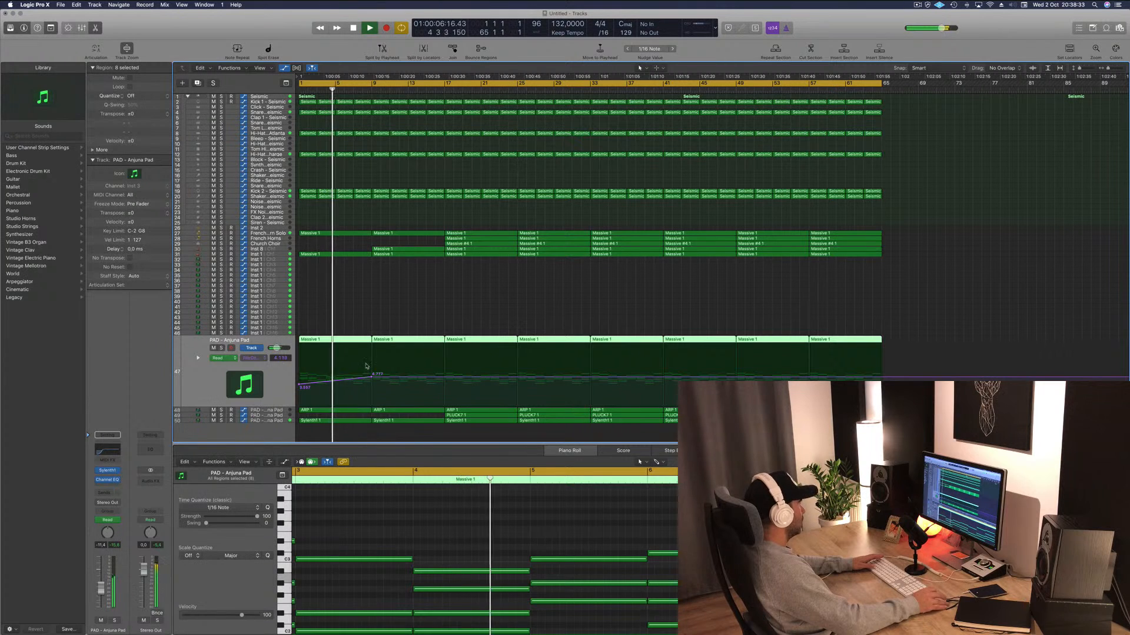
drag(372, 377, 372, 376)
key(super+s)
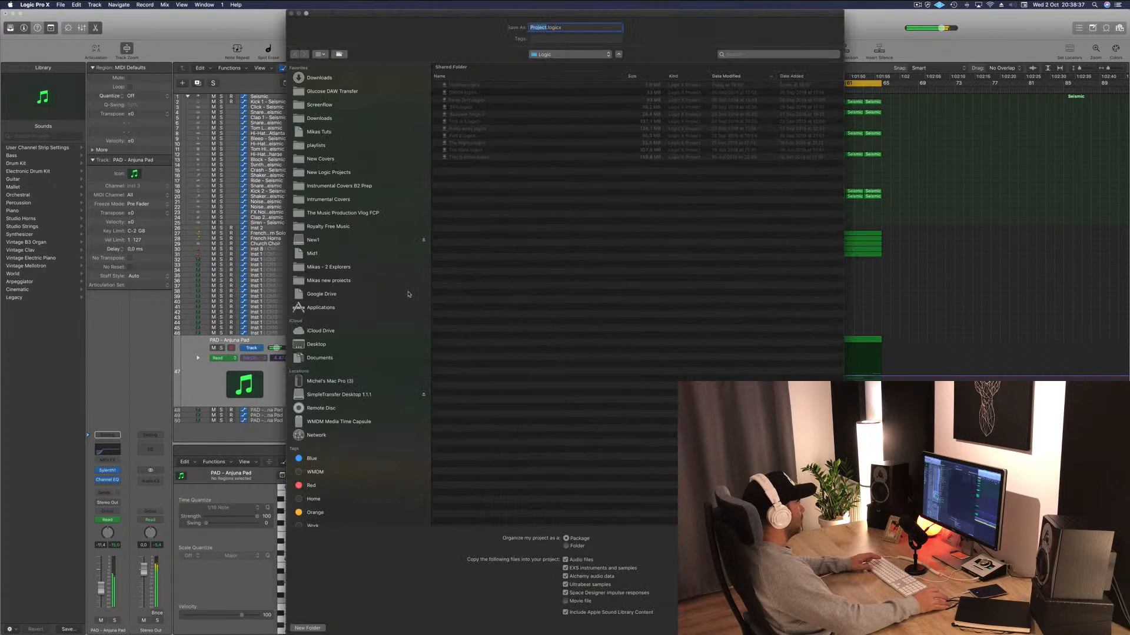
key(Escape)
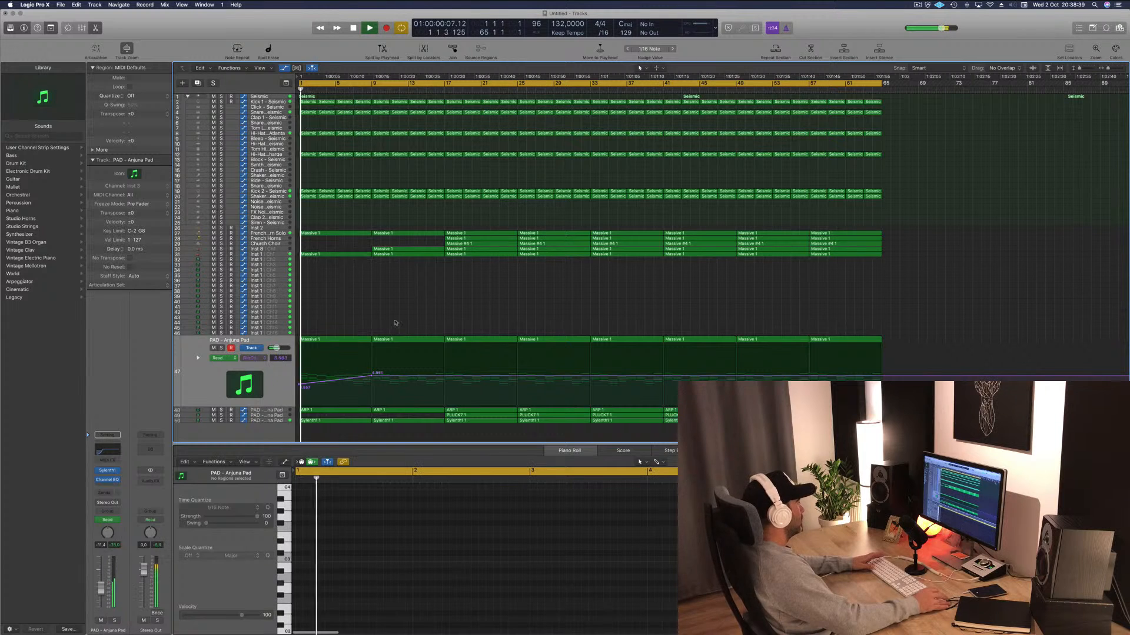
Replay the opening bars while reviewing the first pad track, the Sylenth1 region track and the ARP track.
click(276, 382)
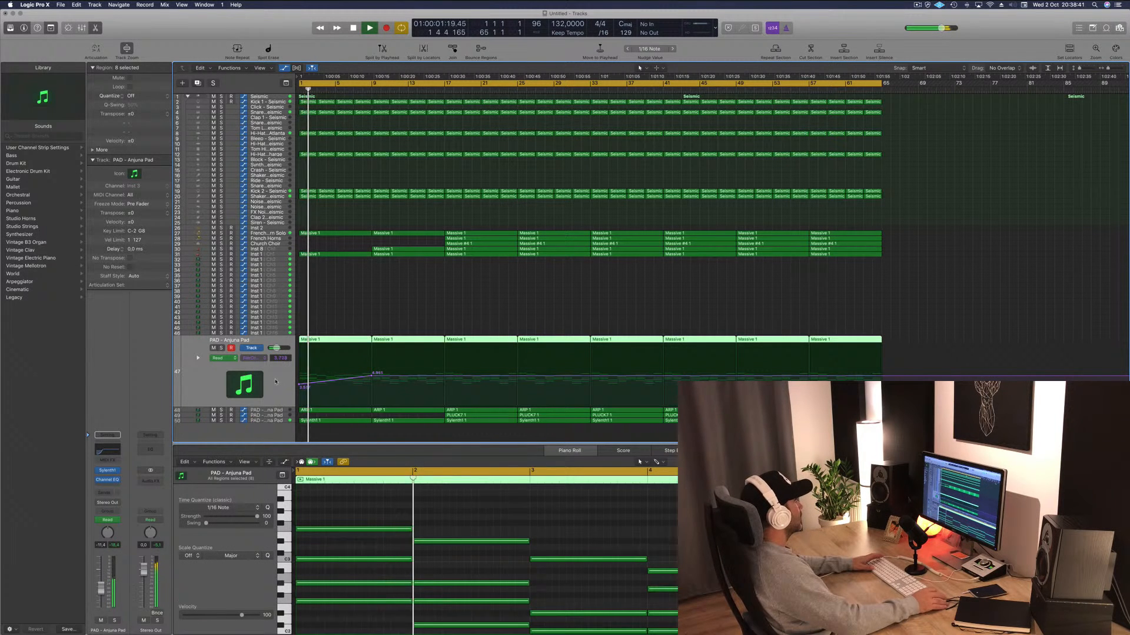
click(271, 422)
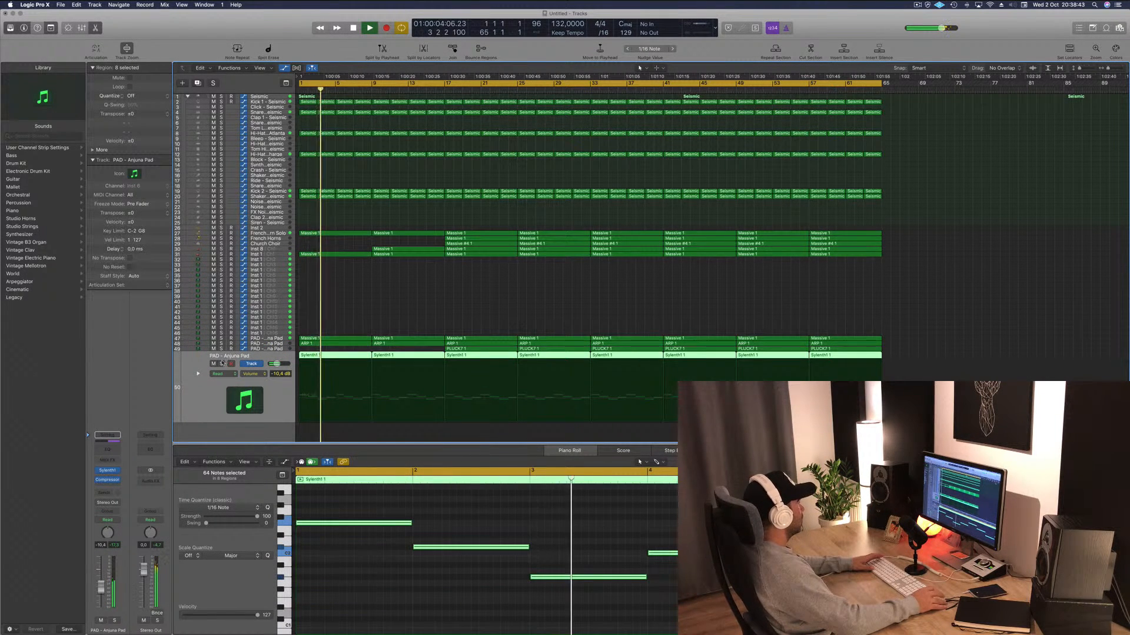
click(287, 343)
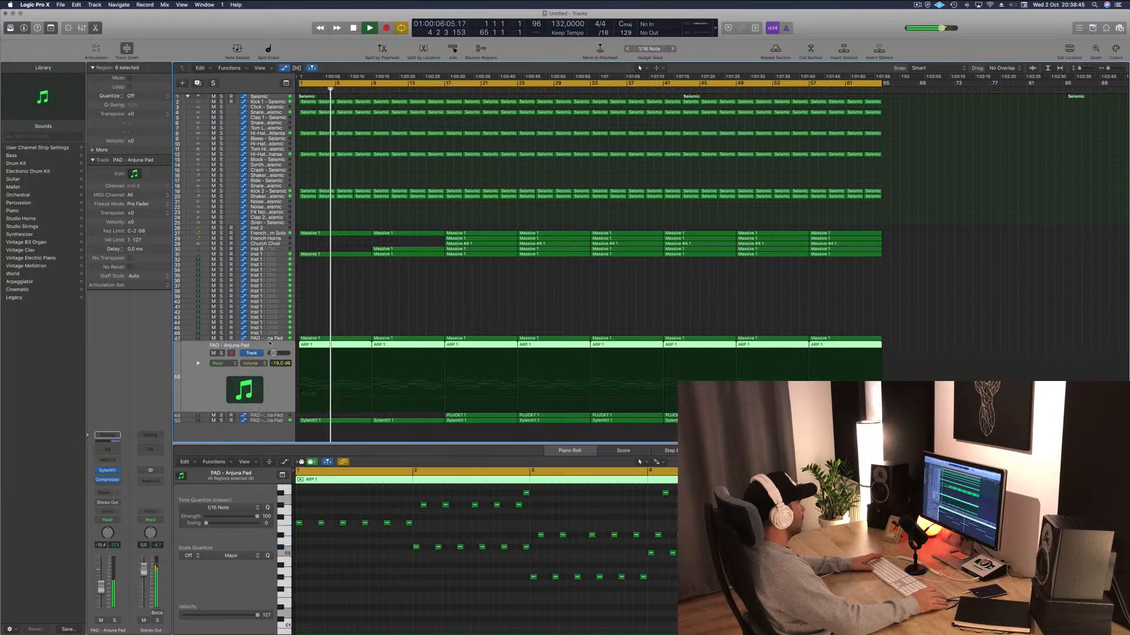
Solo-check the ARP track and, in Touch automation mode, record a FilterCtl Cutoff move from its Sylenth1 while replaying from the start.
click(222, 354)
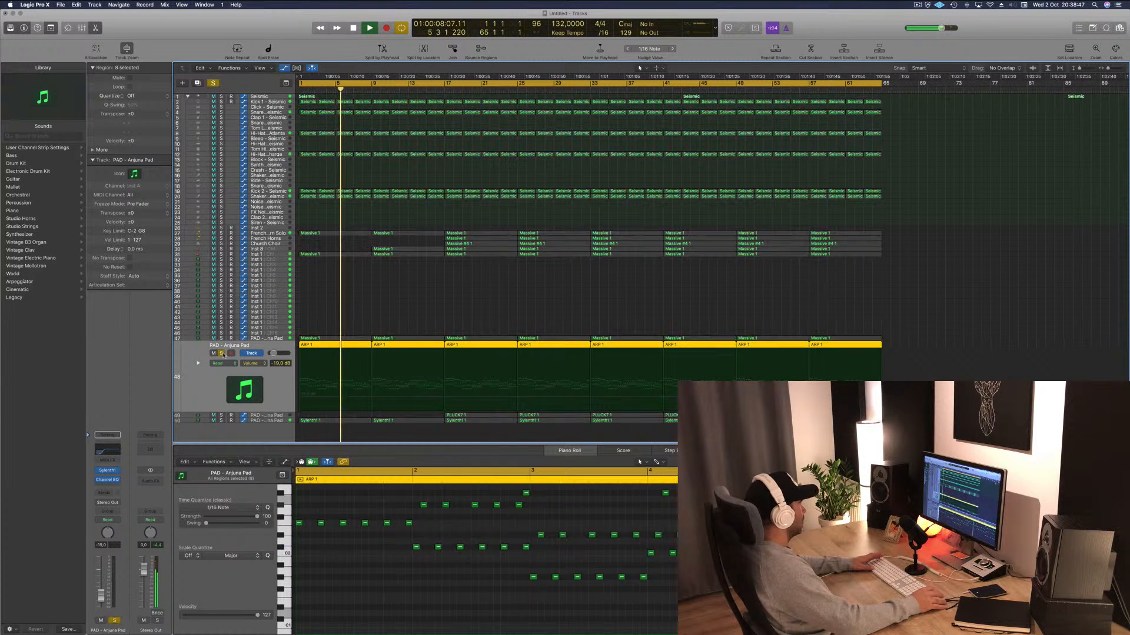
click(222, 354)
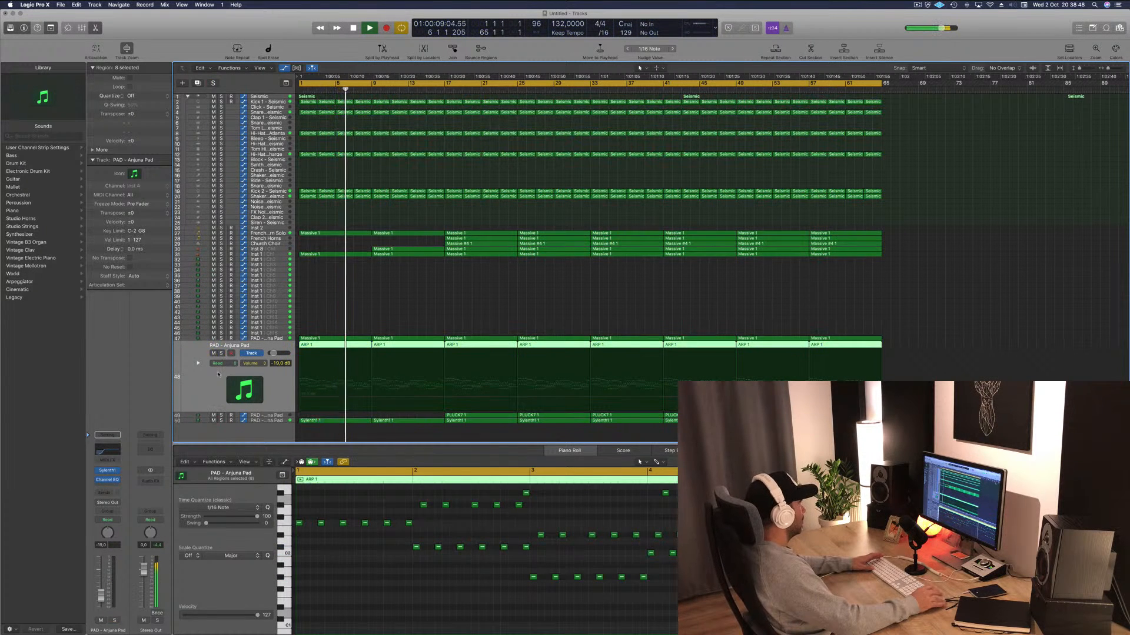
click(110, 470)
key(space)
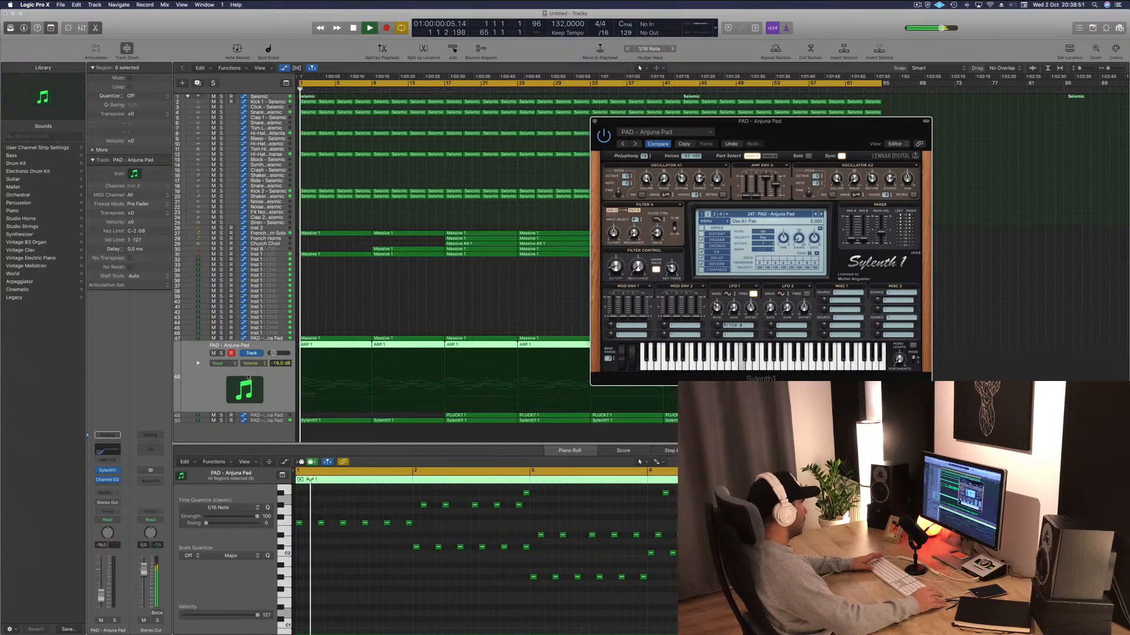
click(107, 520)
click(112, 530)
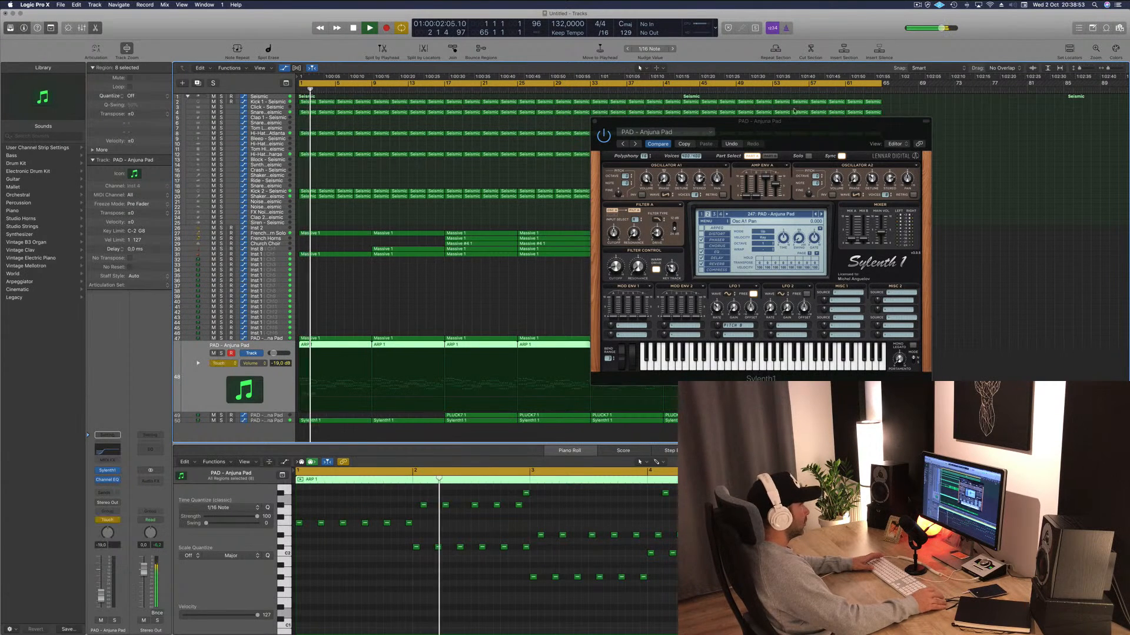
drag(614, 267, 614, 256)
Shape the ARP track's cutoff automation into a ramp from a low value at bar 1 to about 7.2 at bar 9, and restore Read mode.
drag(323, 404, 297, 404)
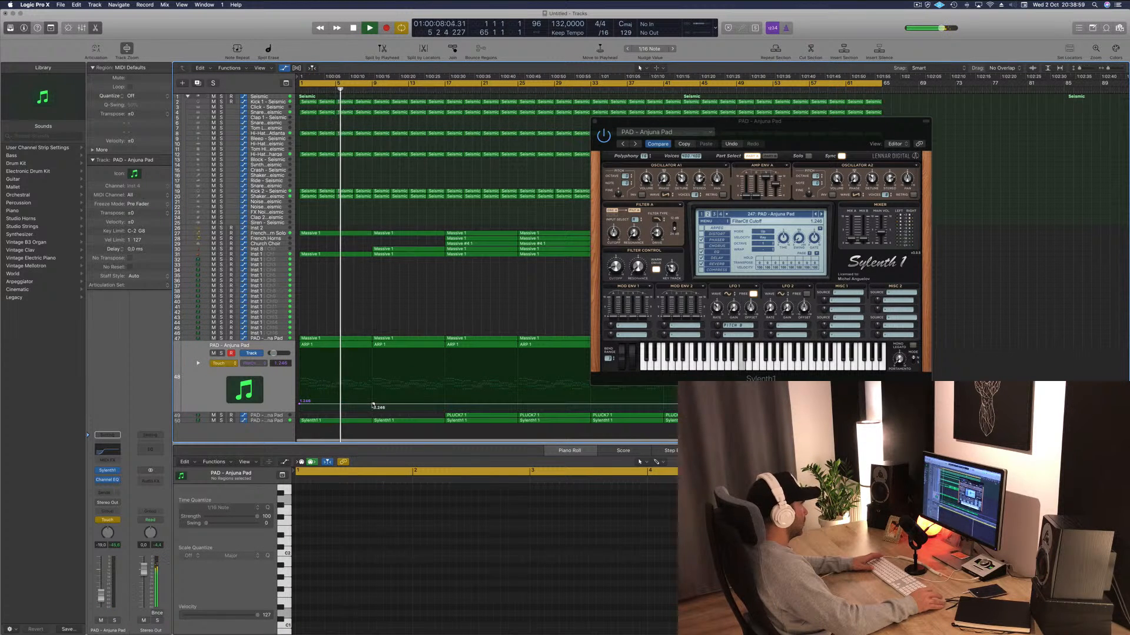
drag(373, 405, 373, 400)
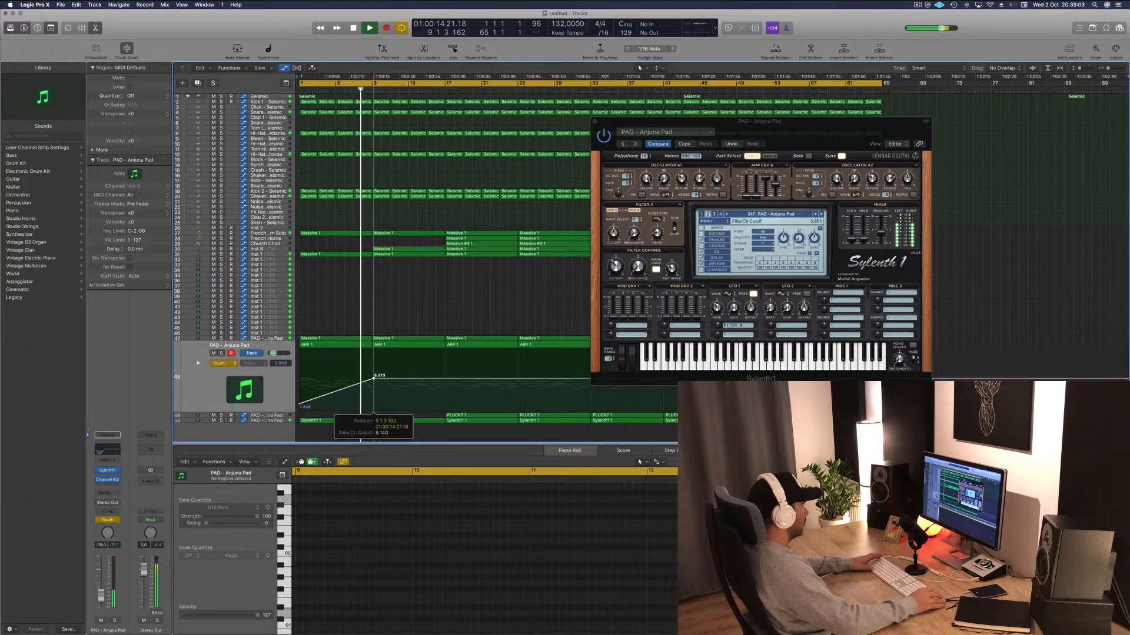
drag(374, 386, 375, 364)
click(224, 363)
click(233, 357)
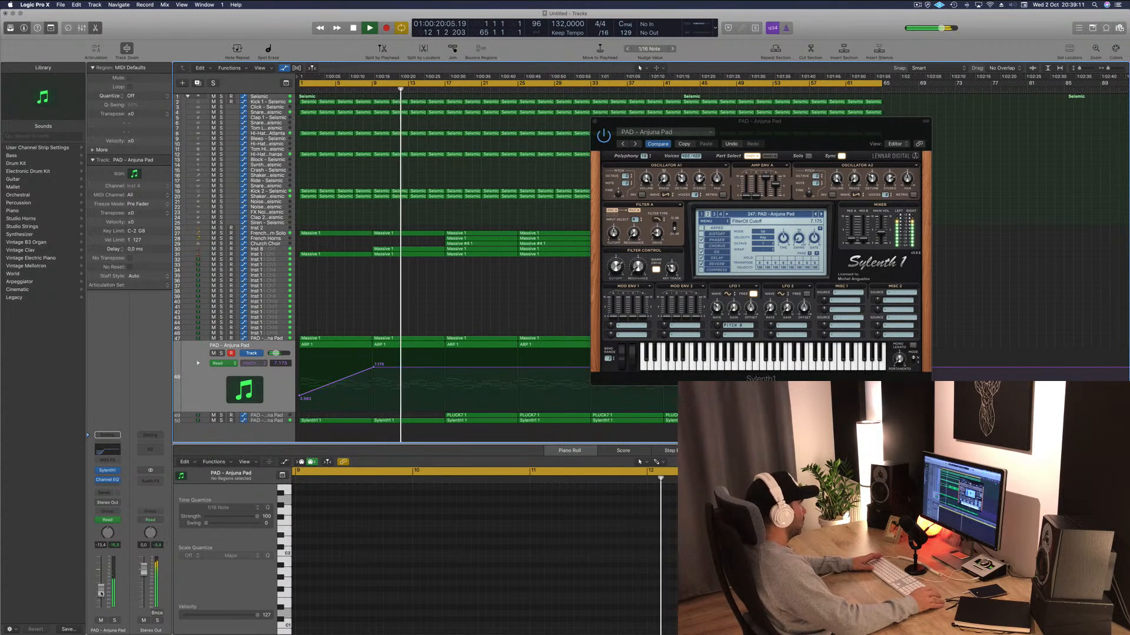
Close the ARP track's Sylenth1 window and fine-tune its cutoff automation point at bar 9 to about 6.71.
drag(677, 121, 546, 128)
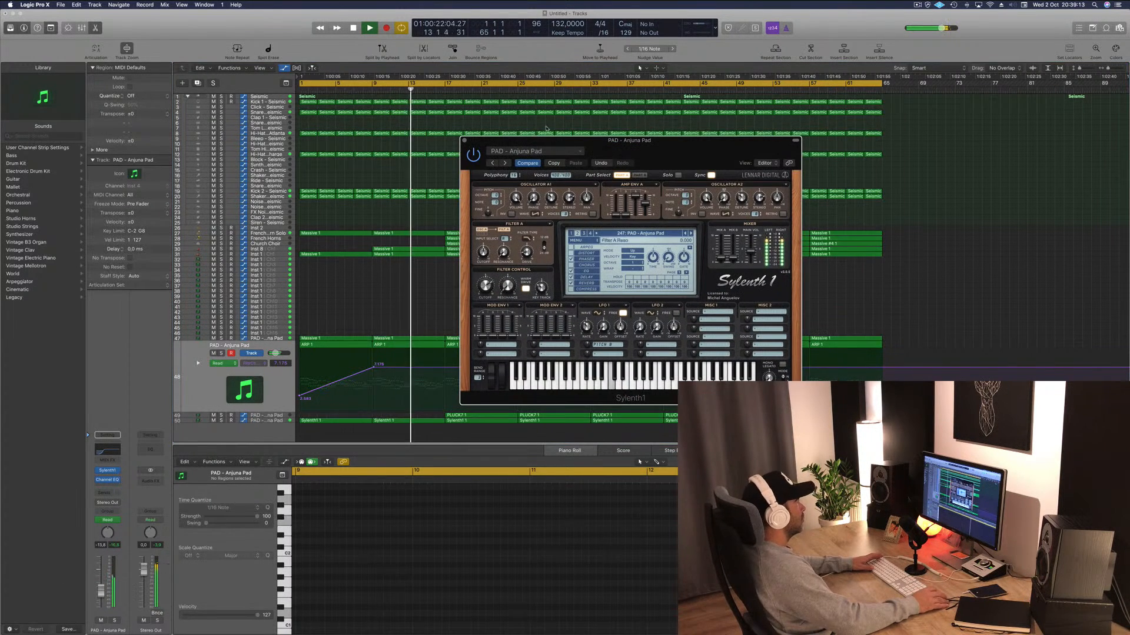
click(464, 141)
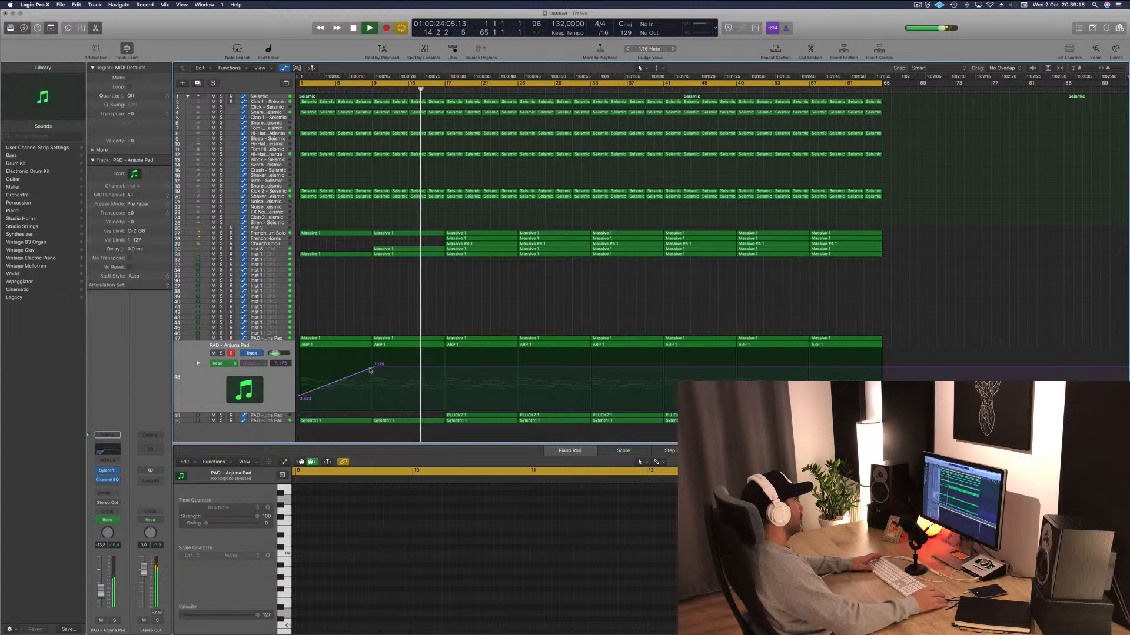
drag(373, 368, 373, 367)
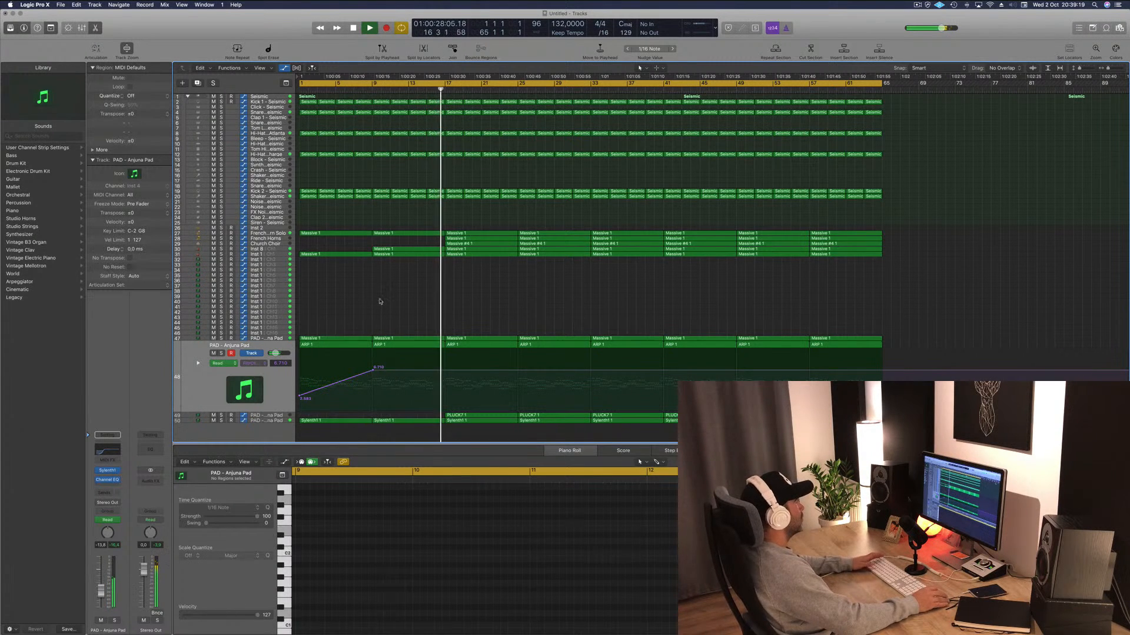
Restart playback and save the project as "A Song For Lucy" in the Logic folder, packaged with its copied assets.
key(space)
key(space)
key(super+a)
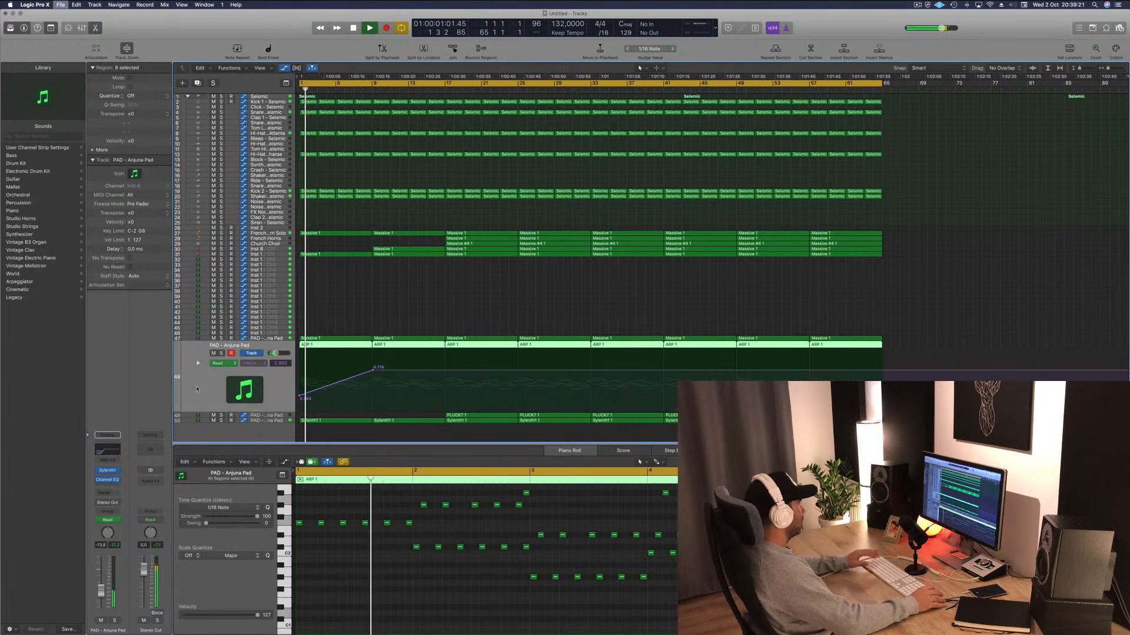
key(super+s)
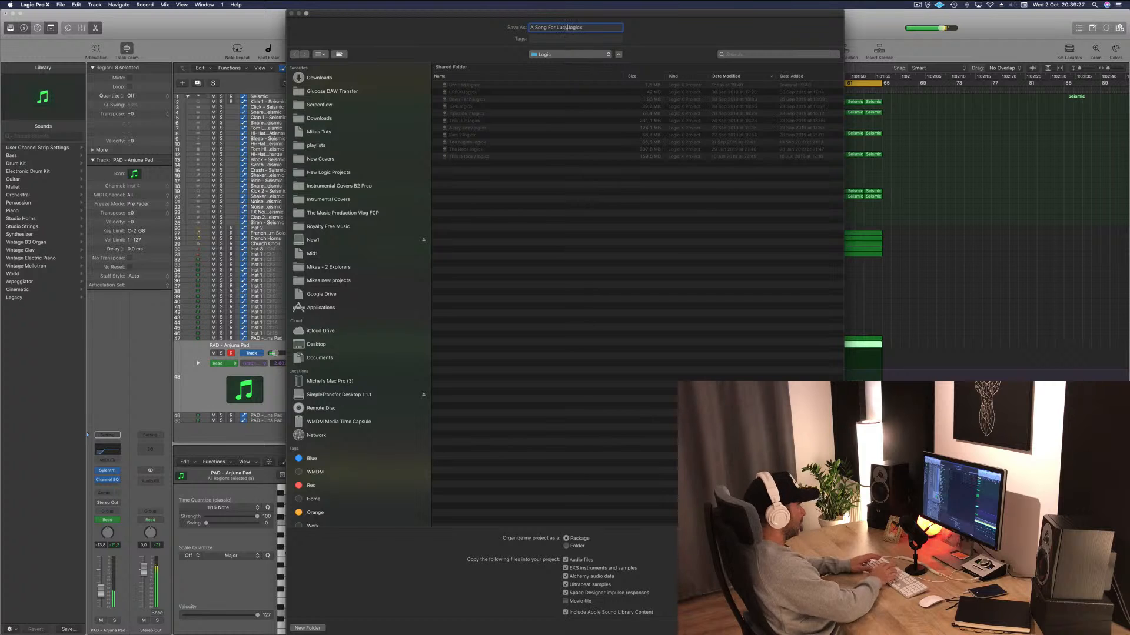
key(Return)
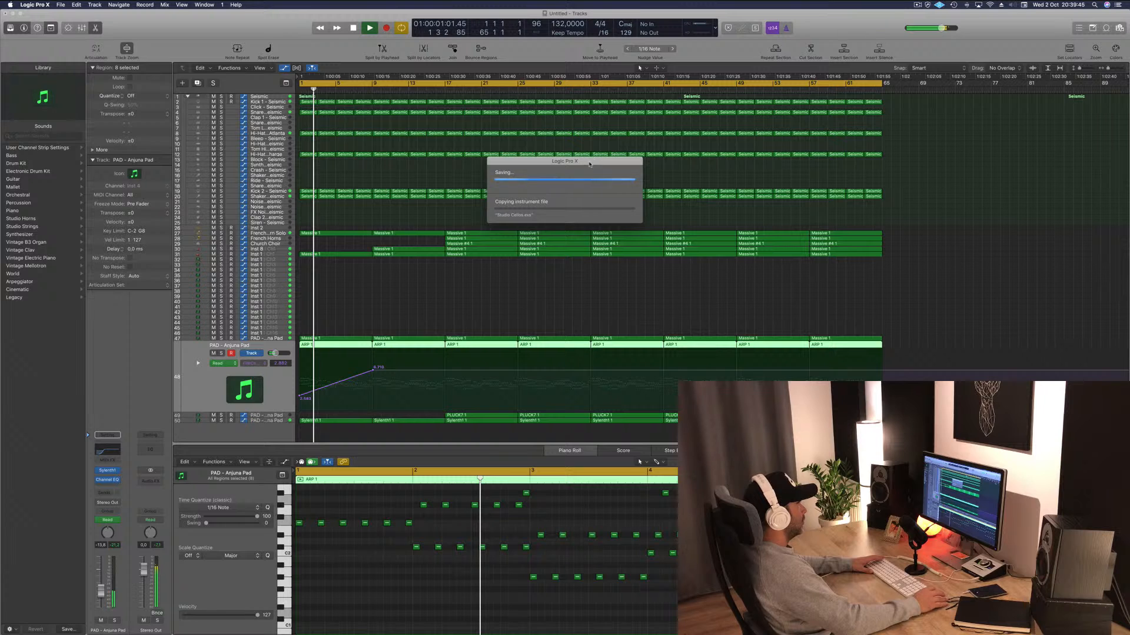
drag(590, 164, 657, 194)
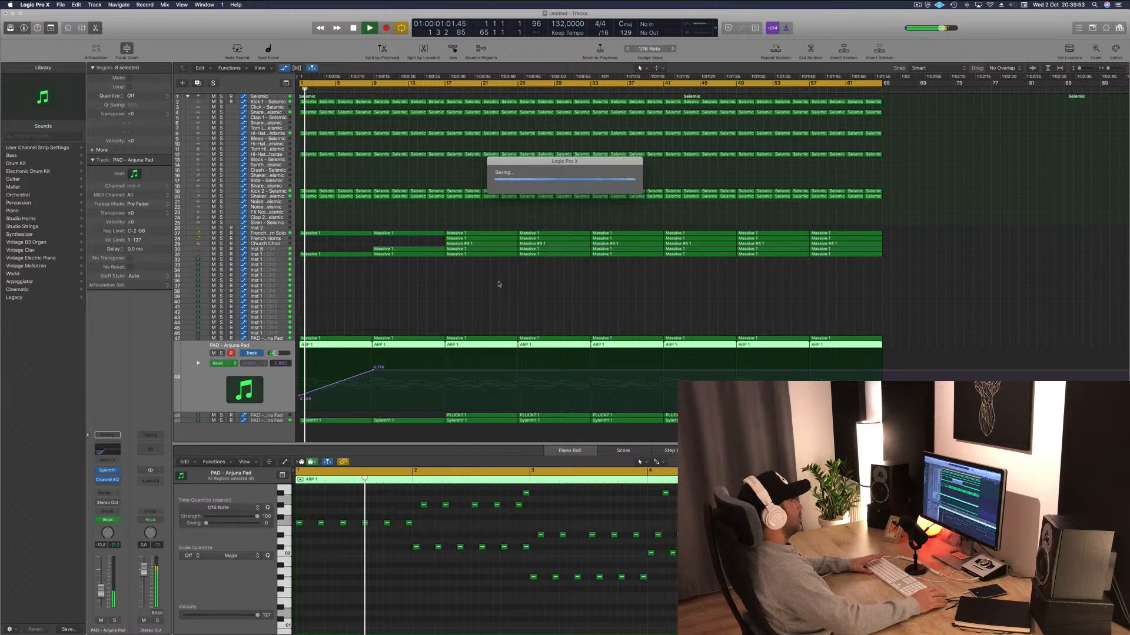
click(487, 286)
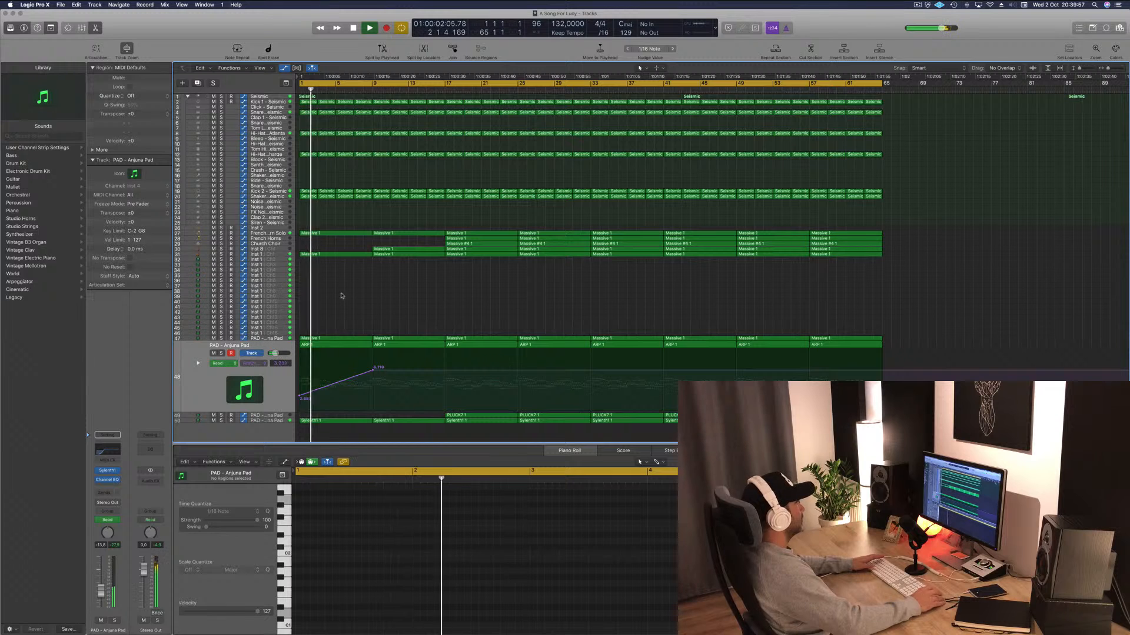
Delete the strings track's region spanning bars 1 to 9 and replay from the start.
click(344, 254)
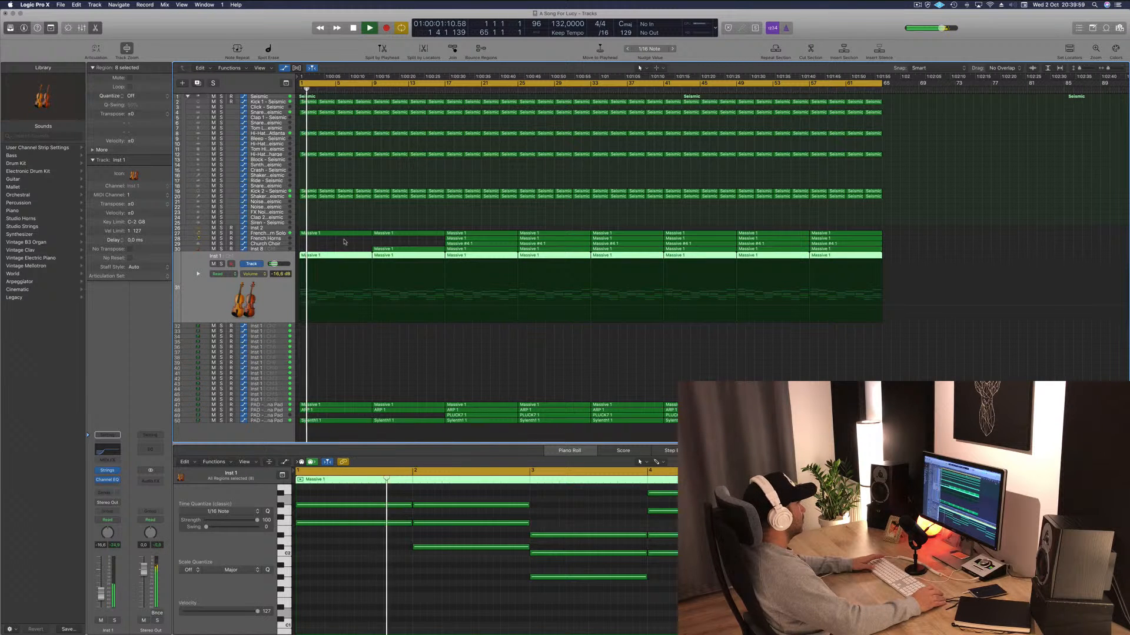
click(345, 242)
click(336, 255)
key(space)
key(Delete)
key(space)
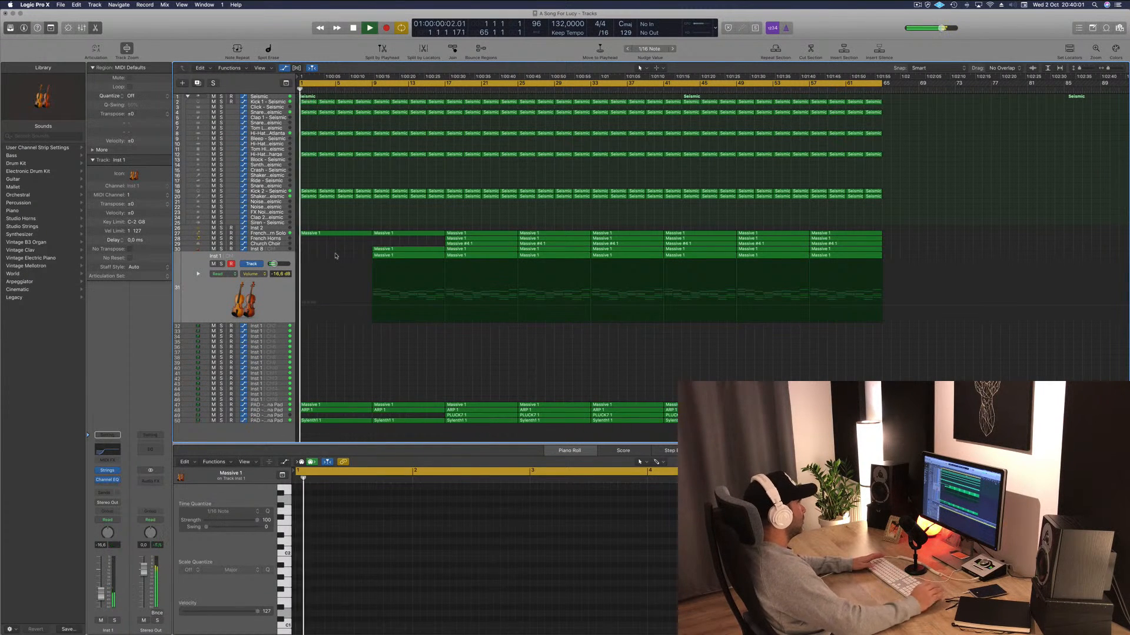
Try the French Horns part in bars 1 to 17, and delete it together with the French horn solo regions in that range.
click(471, 239)
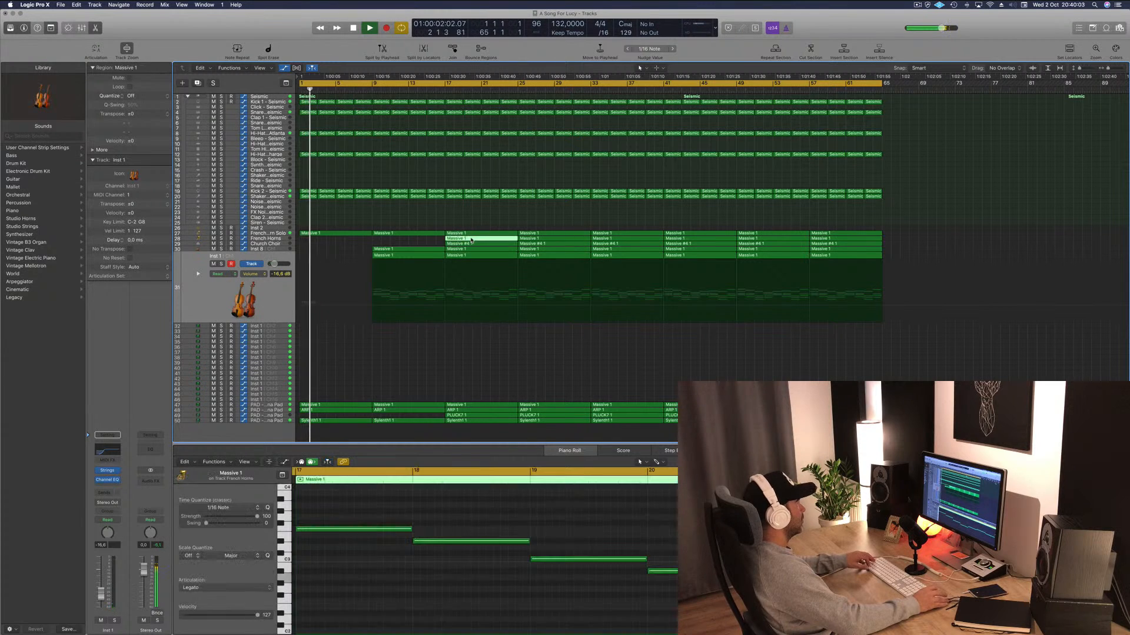
drag(454, 240, 418, 240)
drag(338, 223, 393, 239)
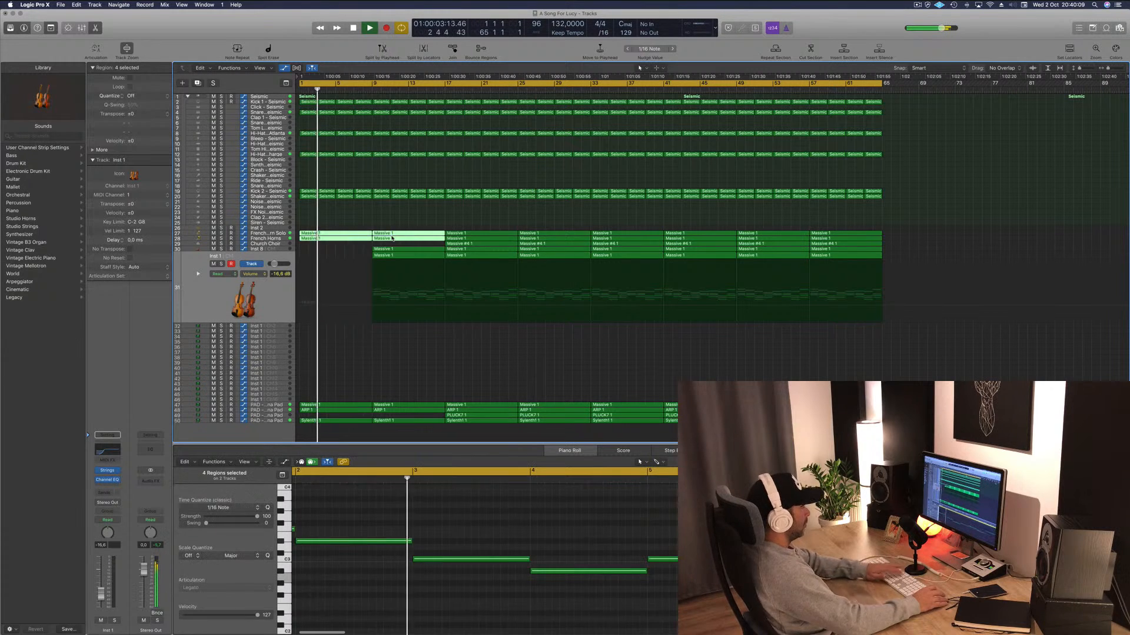
key(Delete)
key(space)
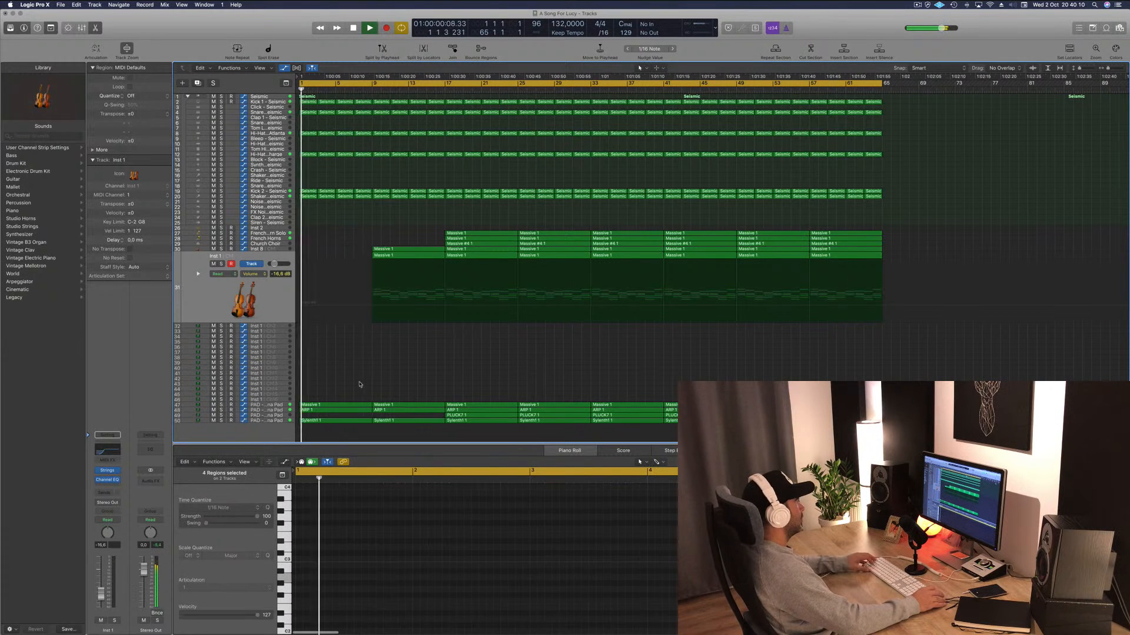
Add a sharp FilterCtl Cutoff drop at bar 9 on the ARP track, down to about 5.2.
click(269, 405)
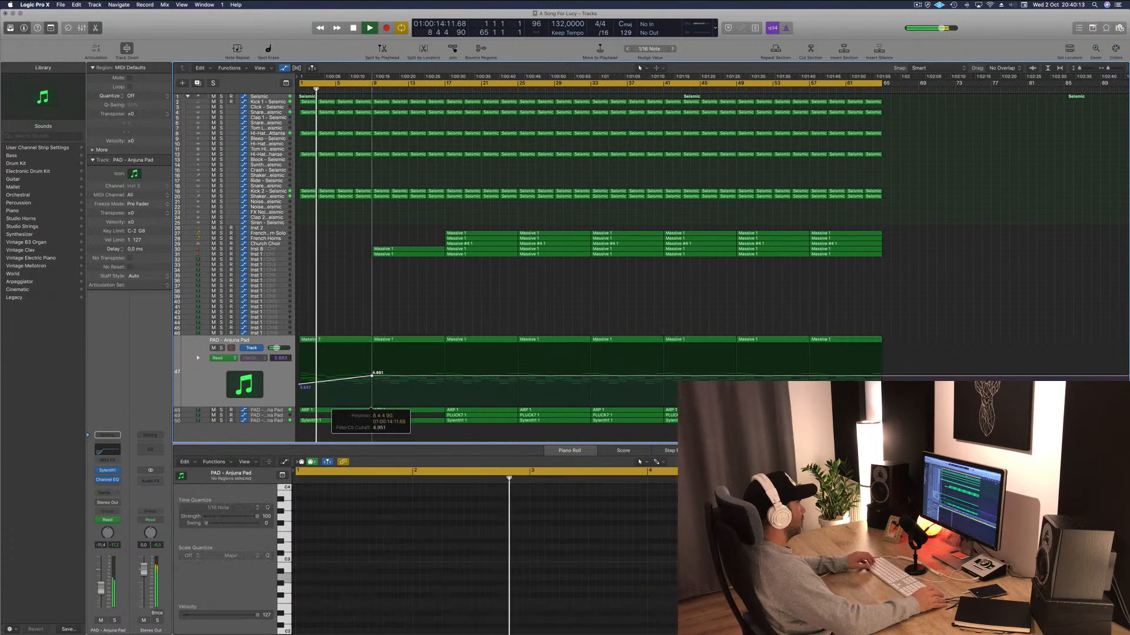
click(273, 410)
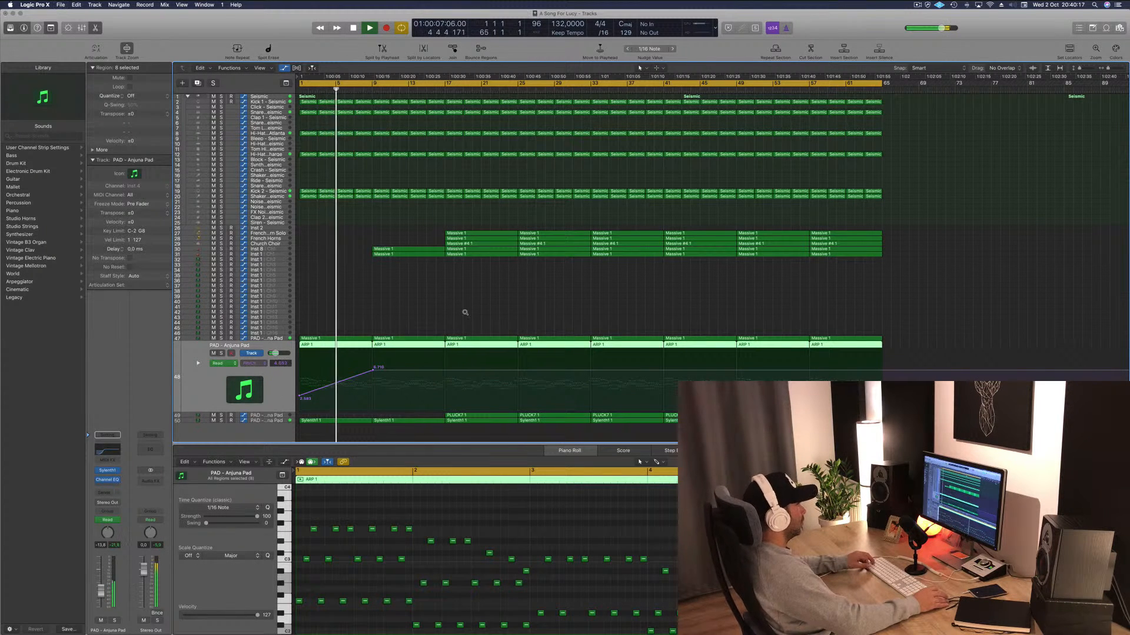
scroll(424, 314, right, 2)
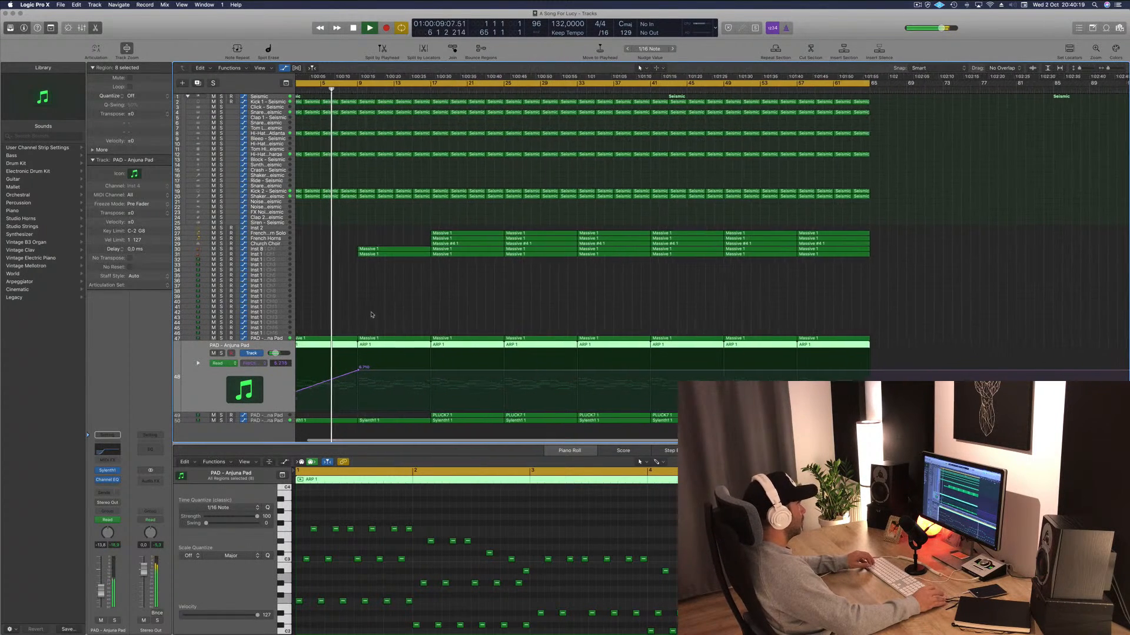
scroll(389, 290, up, 1)
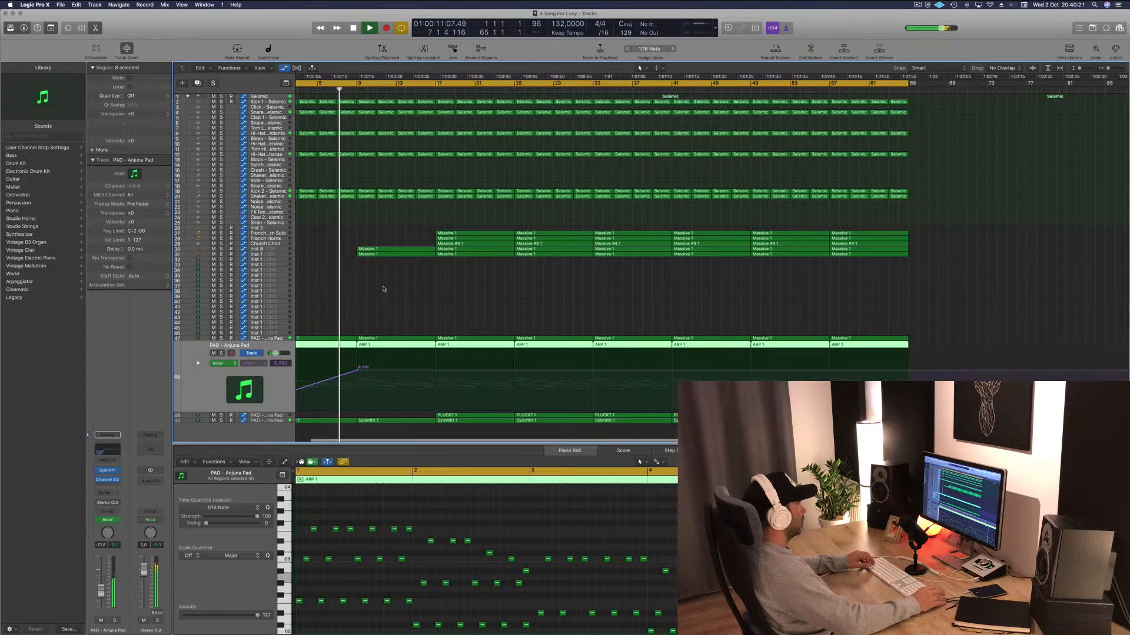
scroll(352, 269, up, 1)
scroll(351, 289, down, 1)
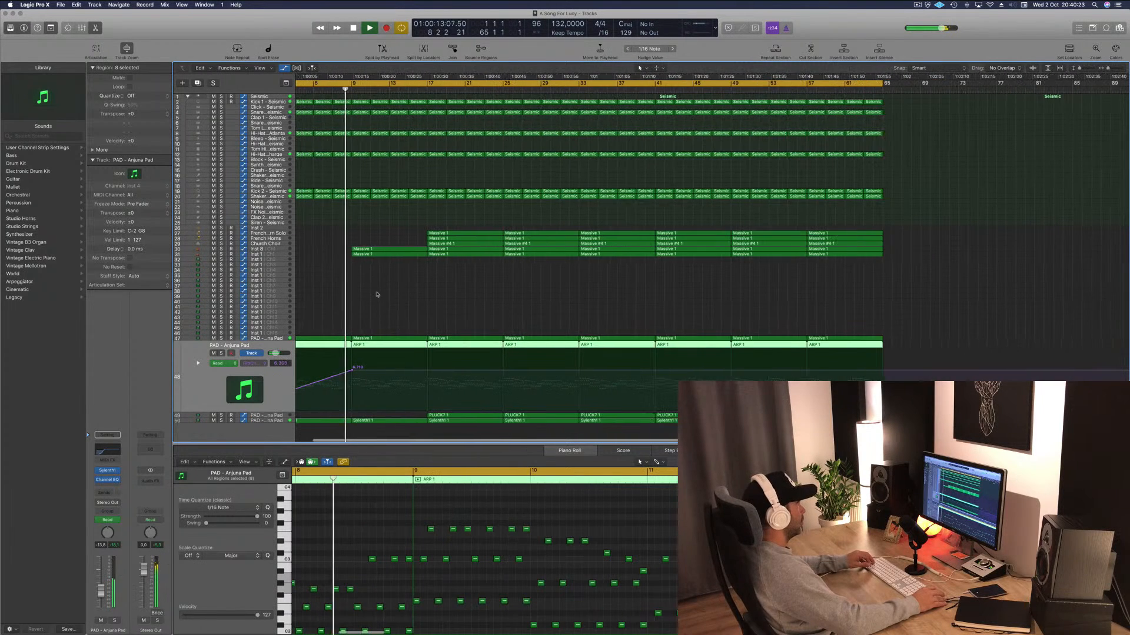
scroll(347, 329, up, 1)
scroll(347, 333, up, 1)
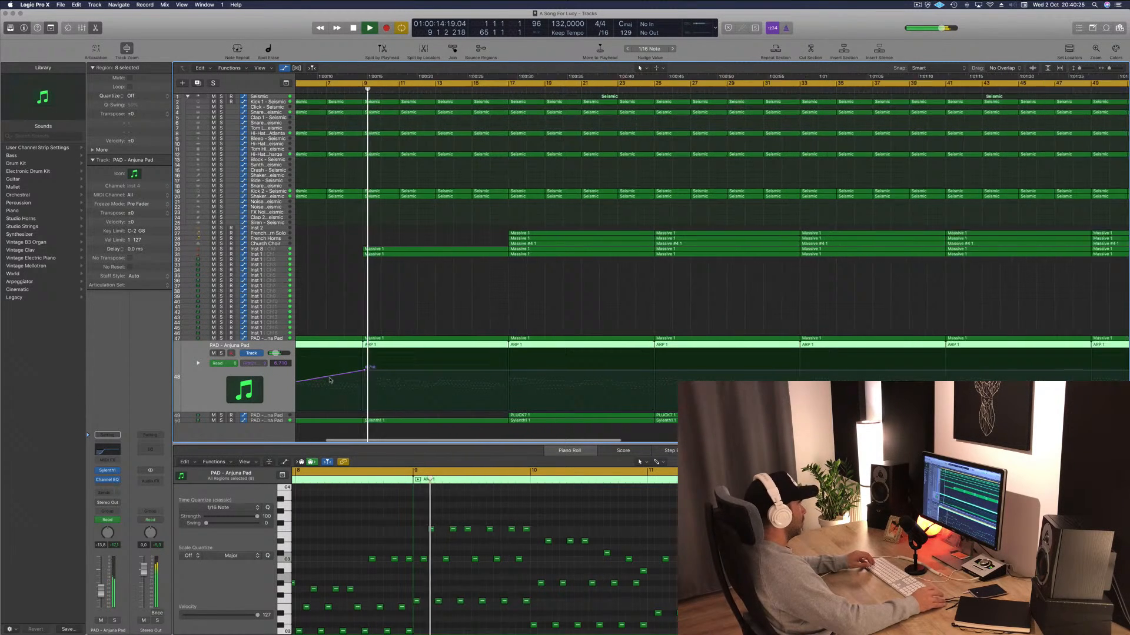
click(364, 370)
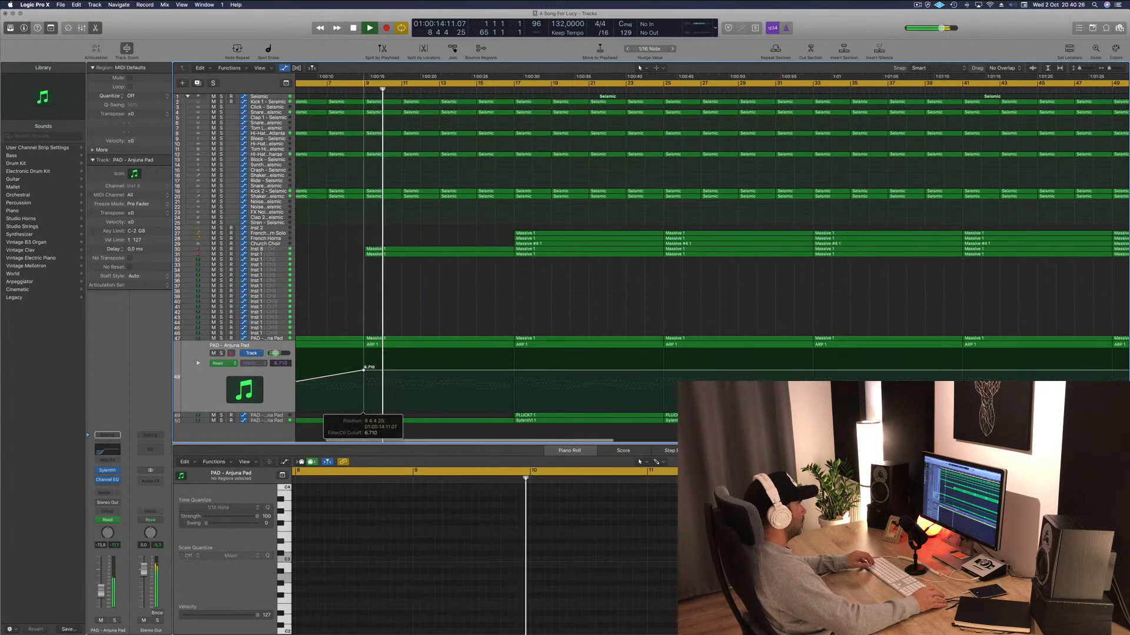
click(365, 377)
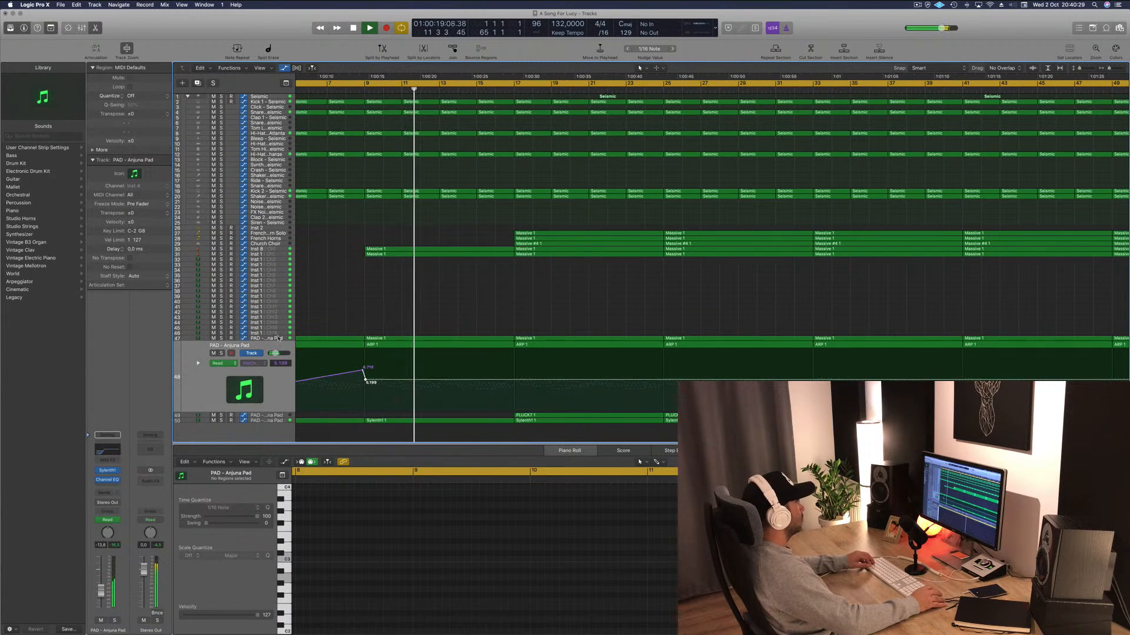
Add a FilterCtl Cutoff drop at bar 9 on the first pad track, from about 5.18 down to about 3.65.
key(Up)
click(364, 373)
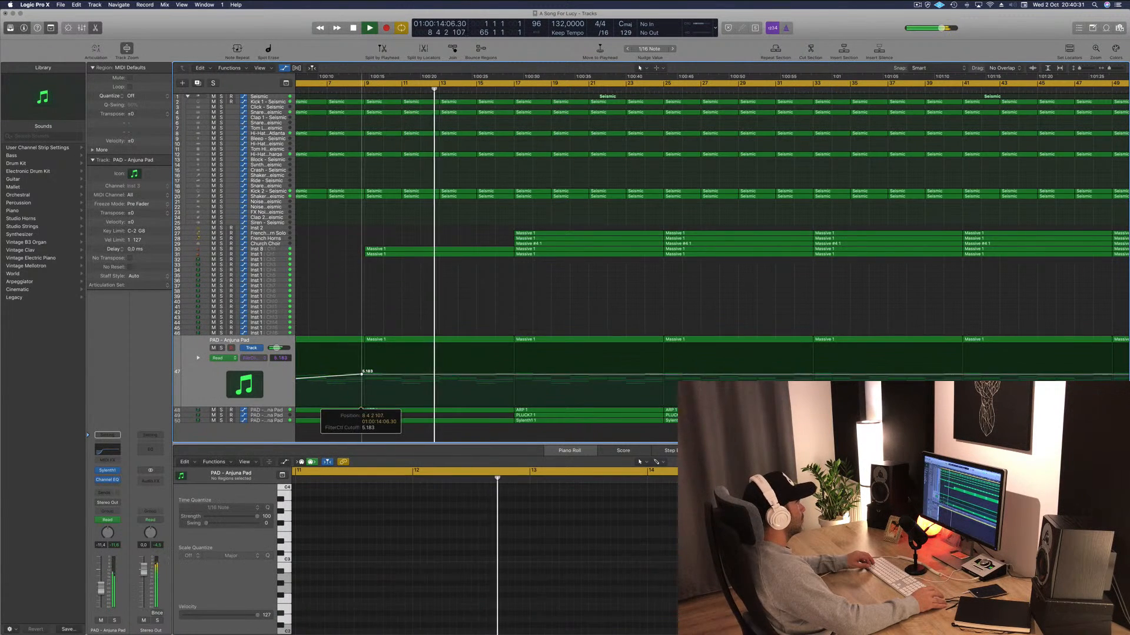
click(366, 381)
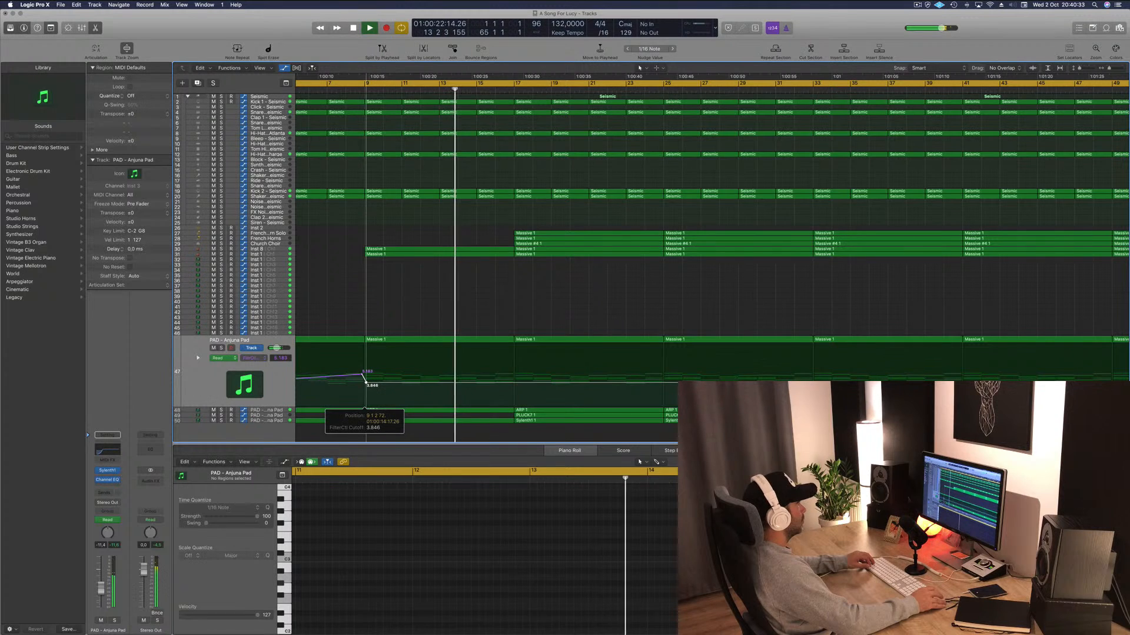
Ramp the Massive 1 pad's filter cutoff automation up to 5.532 just before bar 17 and restart playback from the beginning.
click(512, 373)
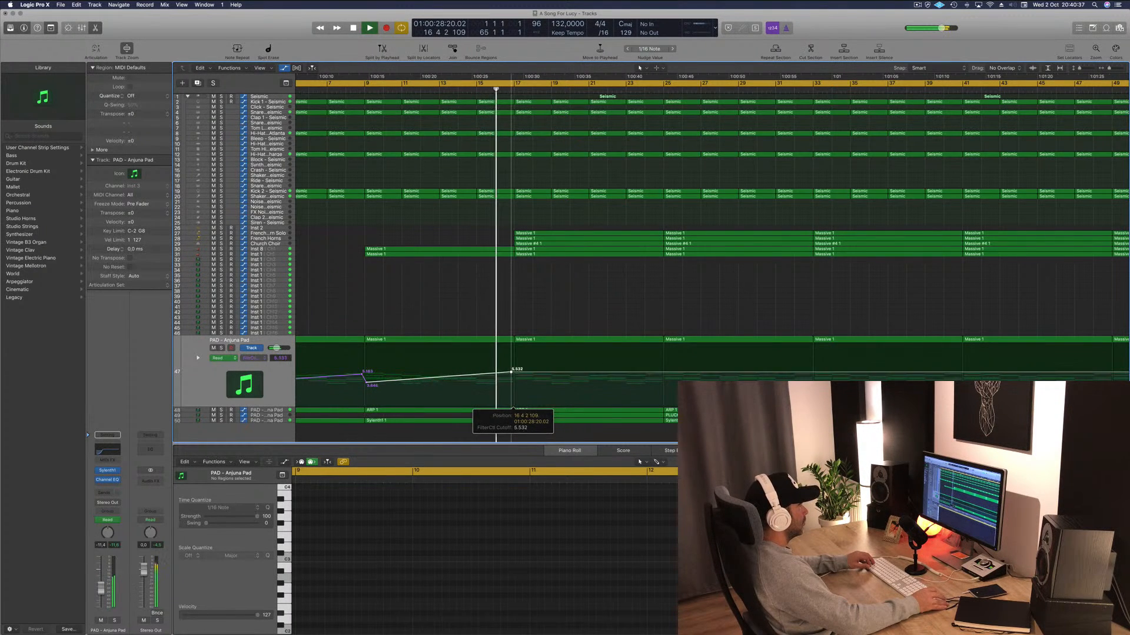
ctrl+alt+click(486, 308)
ctrl+alt+click(486, 308)
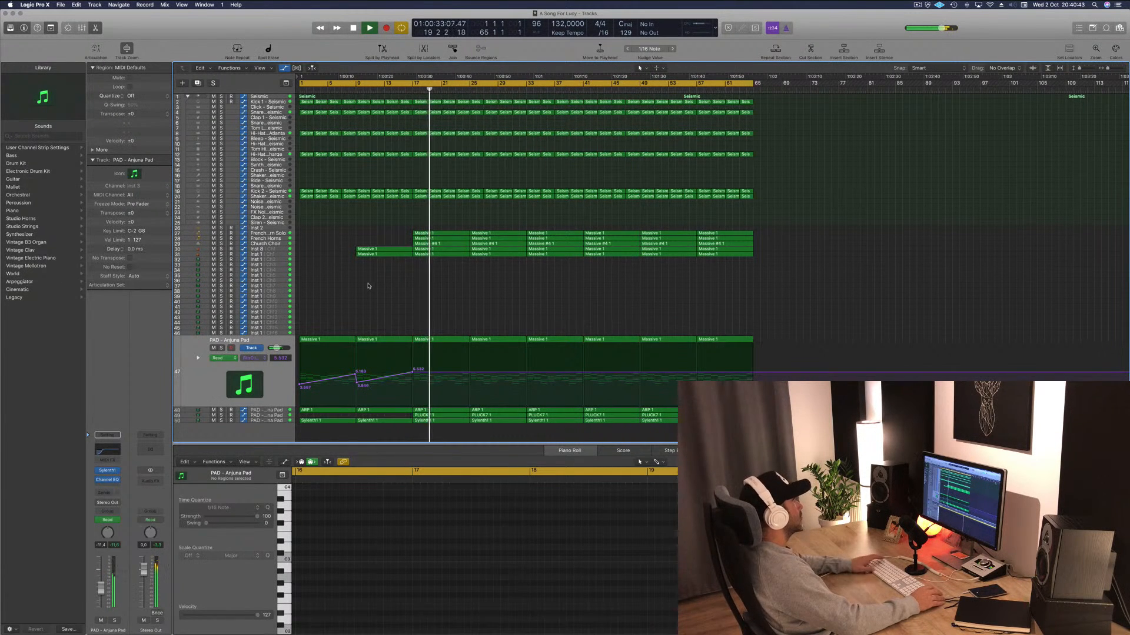
key(Return)
key(super+Right)
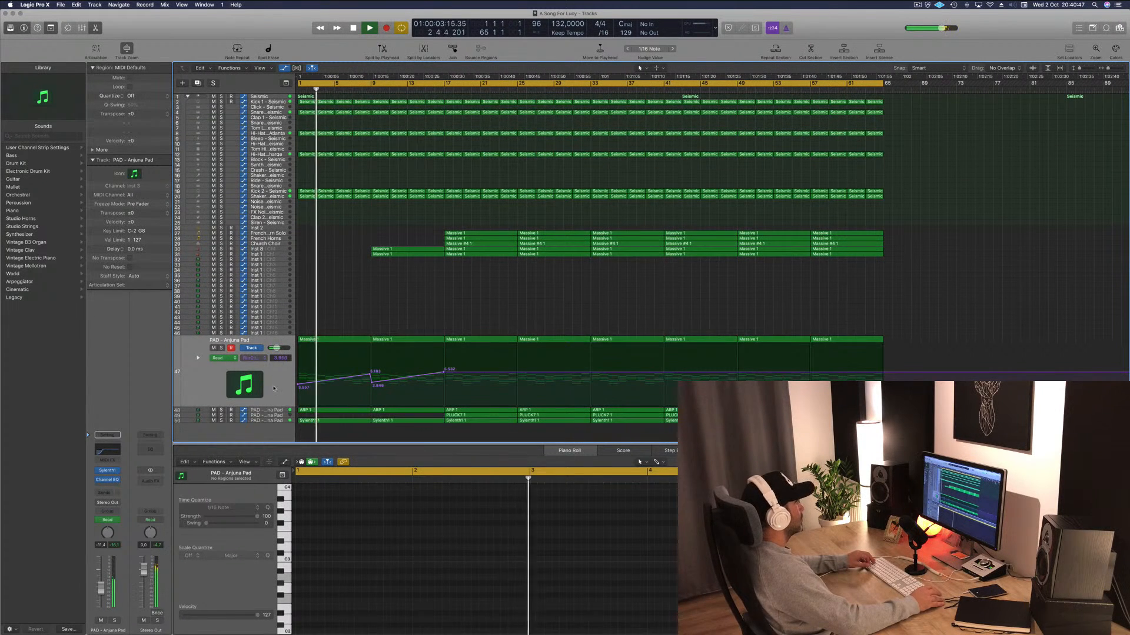
Audition the ARP 1 track and the Sylenth1 track in solo, one after the other, and release both solos.
click(282, 406)
click(281, 411)
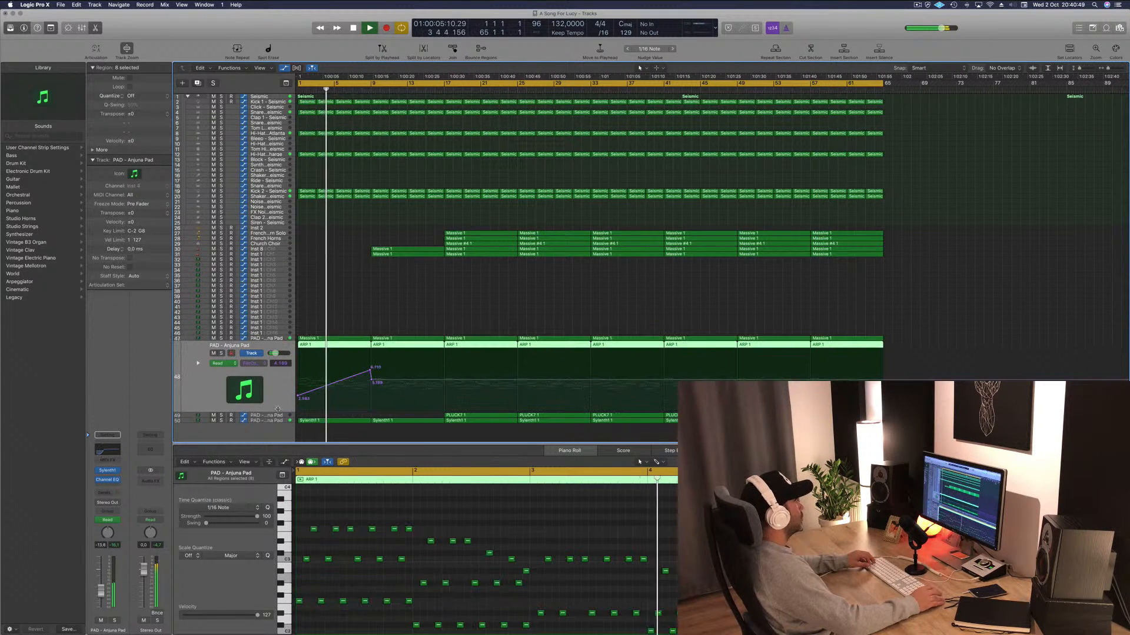
click(220, 353)
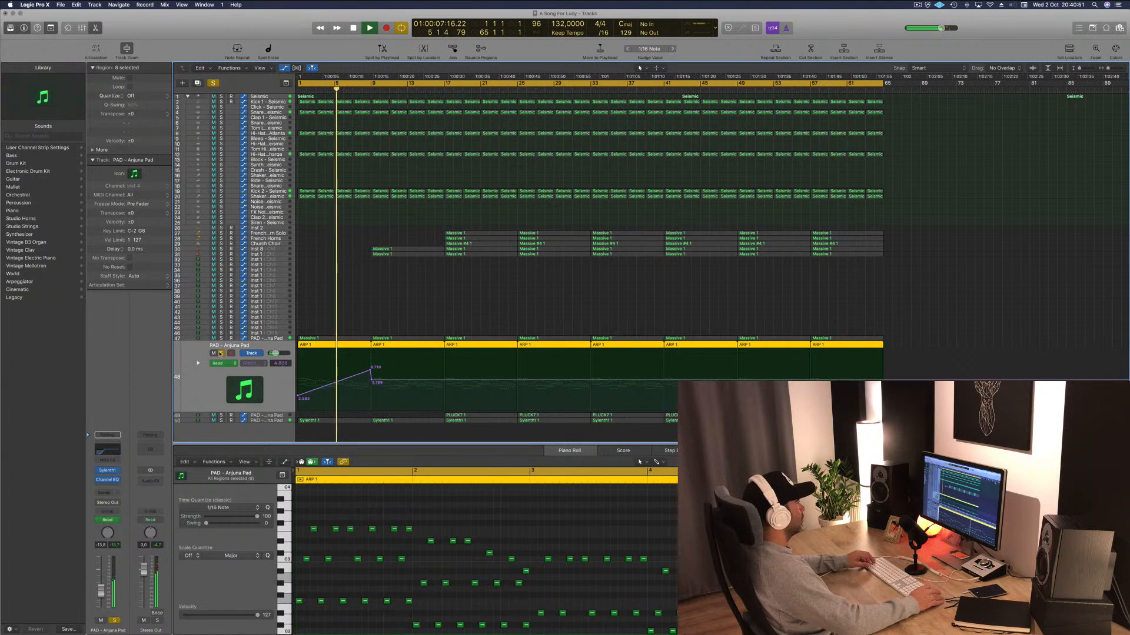
click(220, 353)
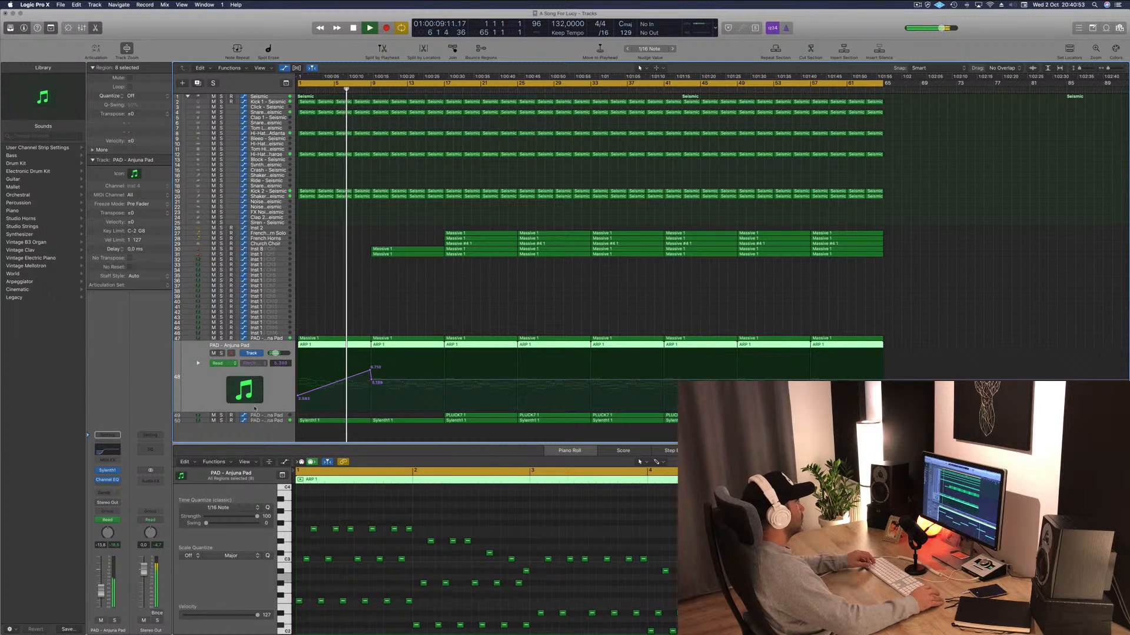
key(Down)
key(Down)
click(222, 363)
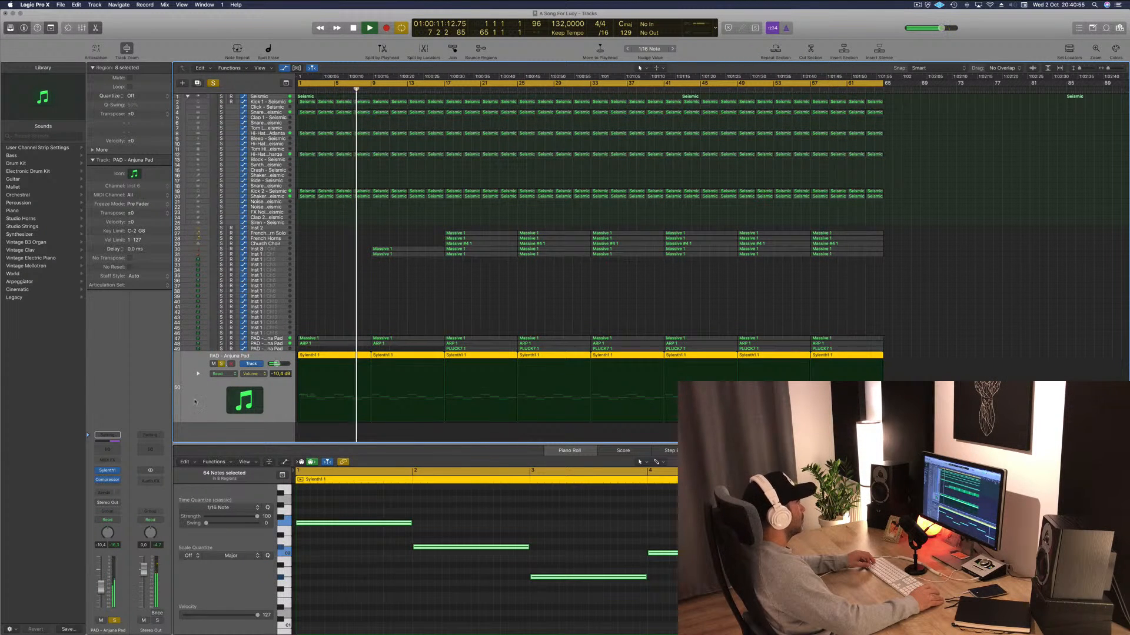
click(223, 364)
Delete the first two Sylenth1 regions, covering bars 1 to 17.
click(347, 355)
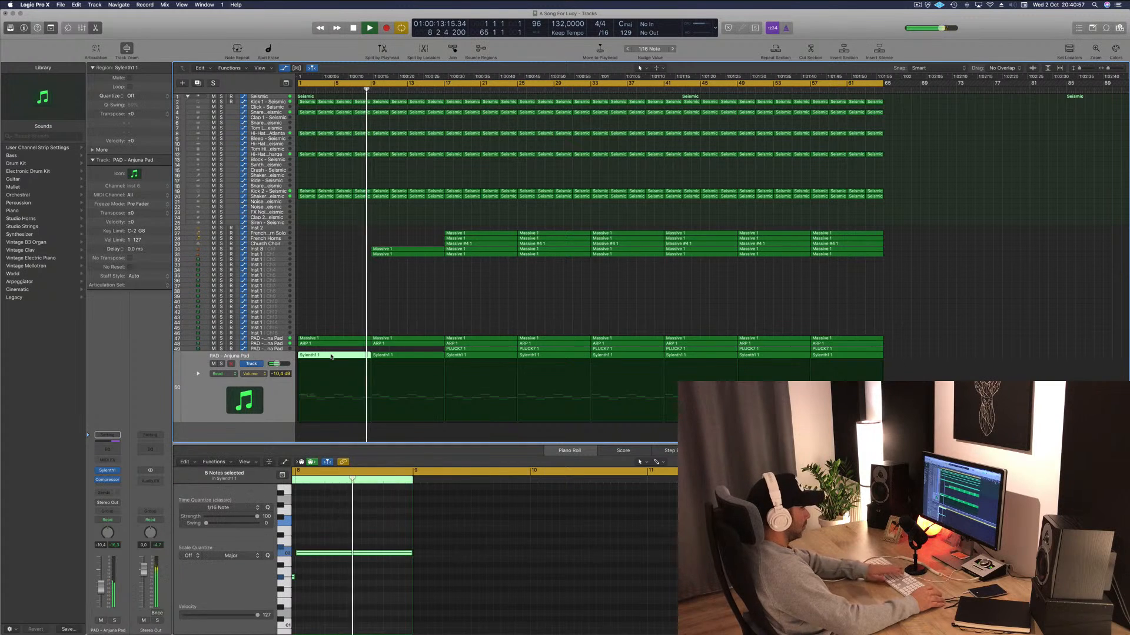
key(Delete)
click(417, 353)
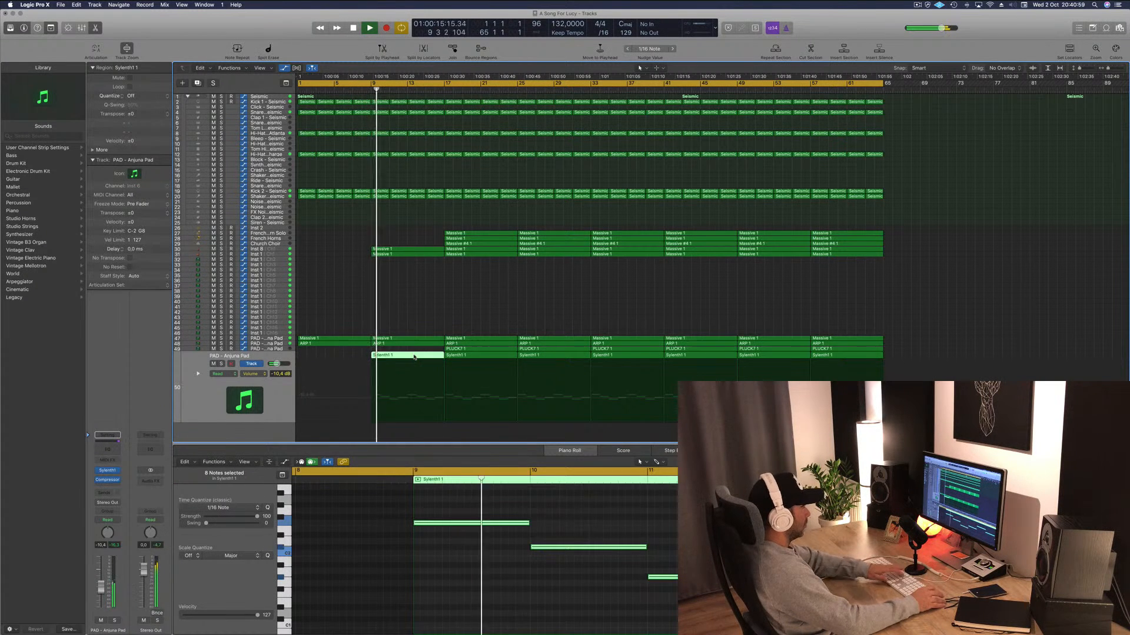
key(Delete)
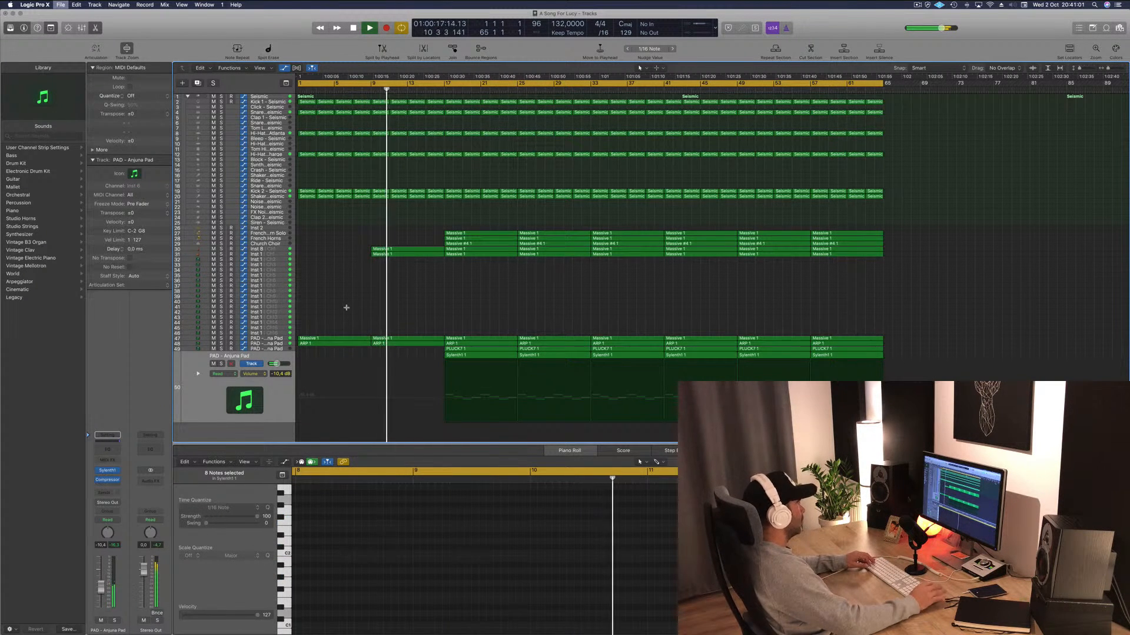
Delete the first eight Kick 2 - Seismic regions, covering bars 1 to 17.
key(super+Left)
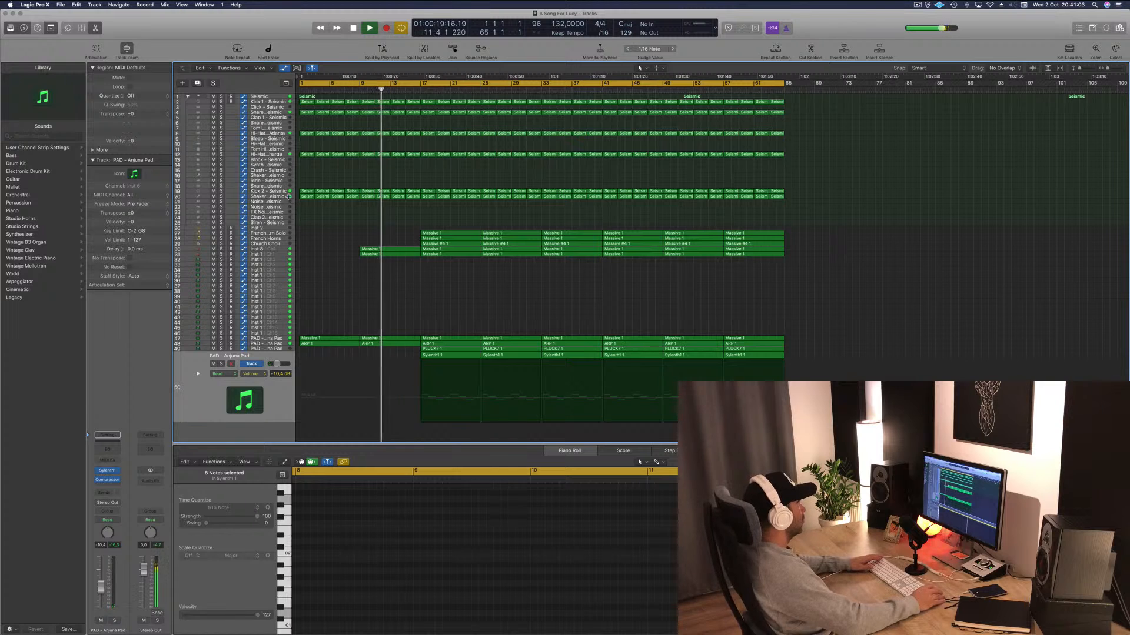
click(280, 192)
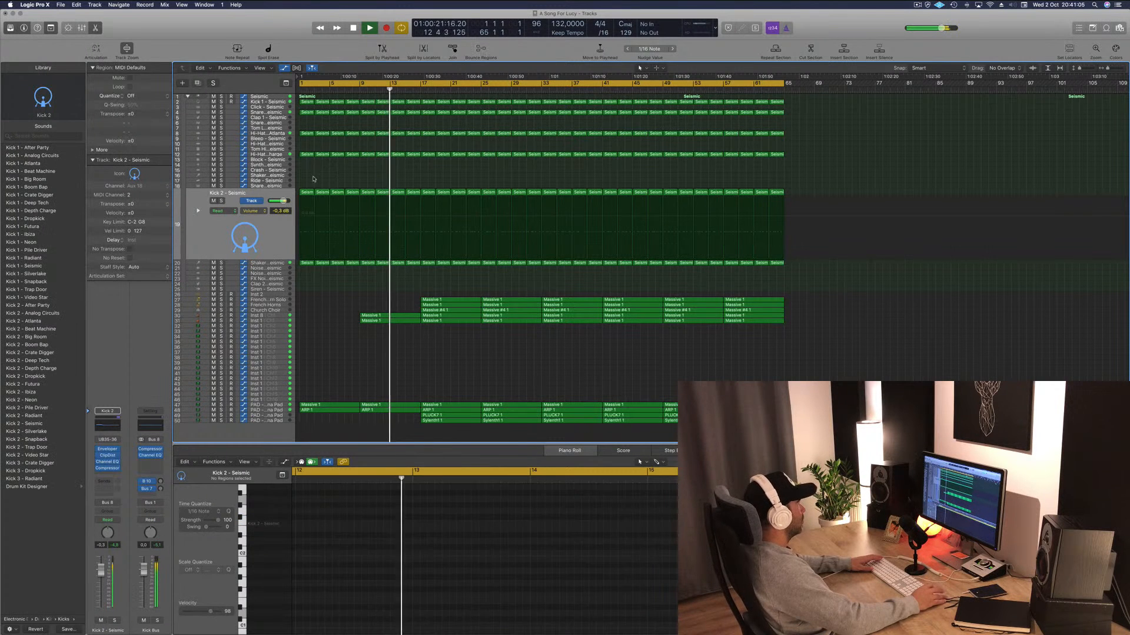
drag(301, 181, 419, 195)
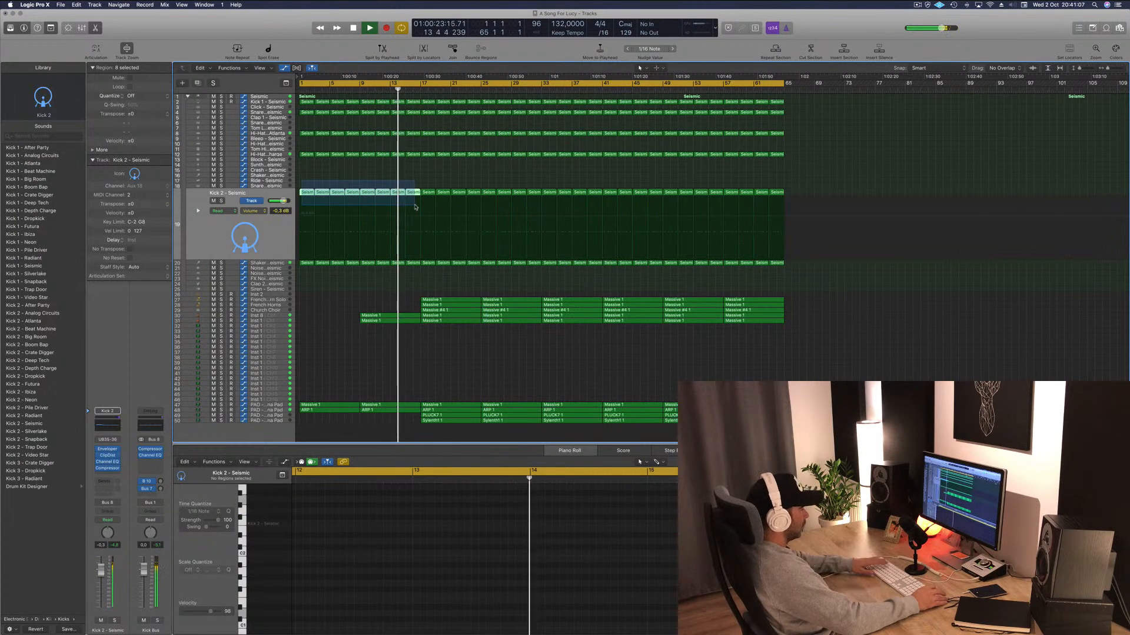
key(Delete)
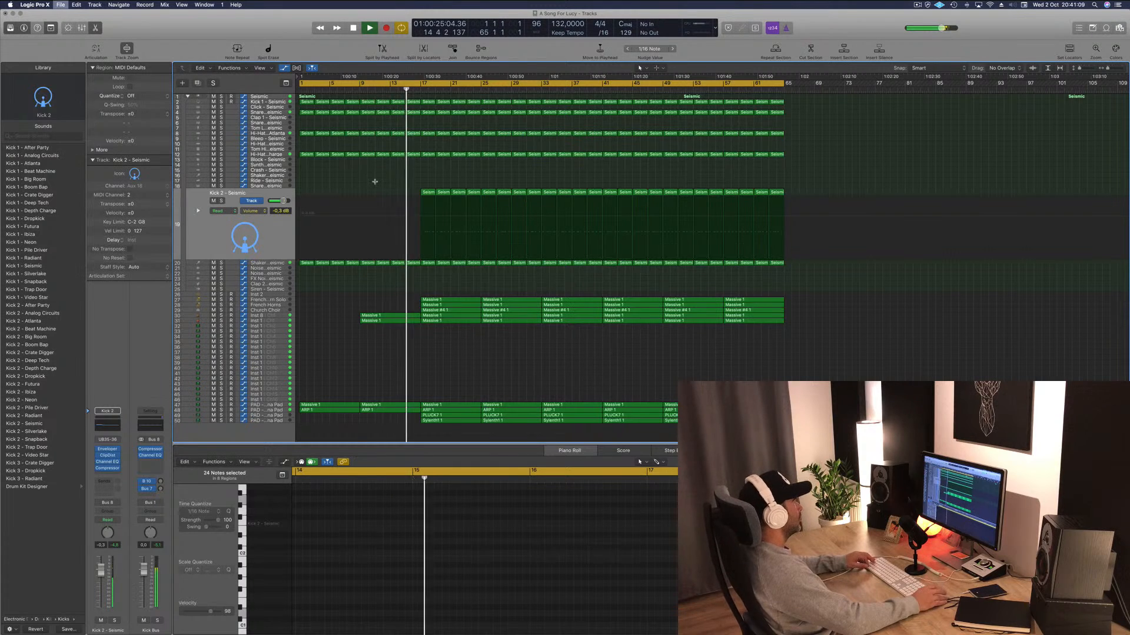
Check the ARP 1 track and the Massive 1 pad track in solo during playback, releasing each solo.
key(super+Right)
key(super+Left)
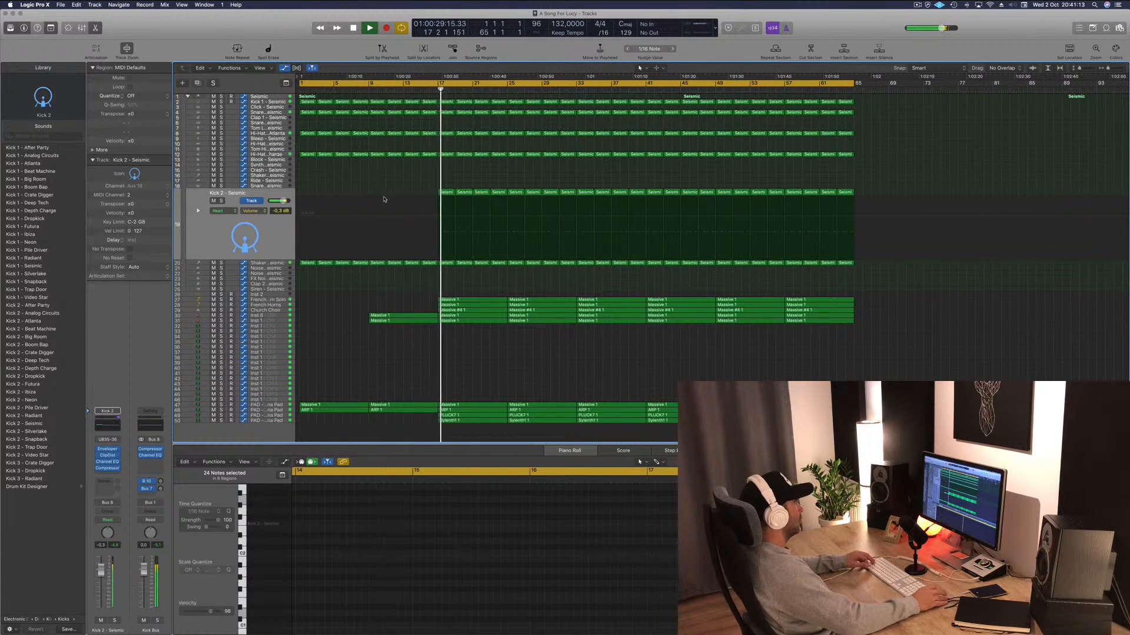
scroll(332, 272, down, 1)
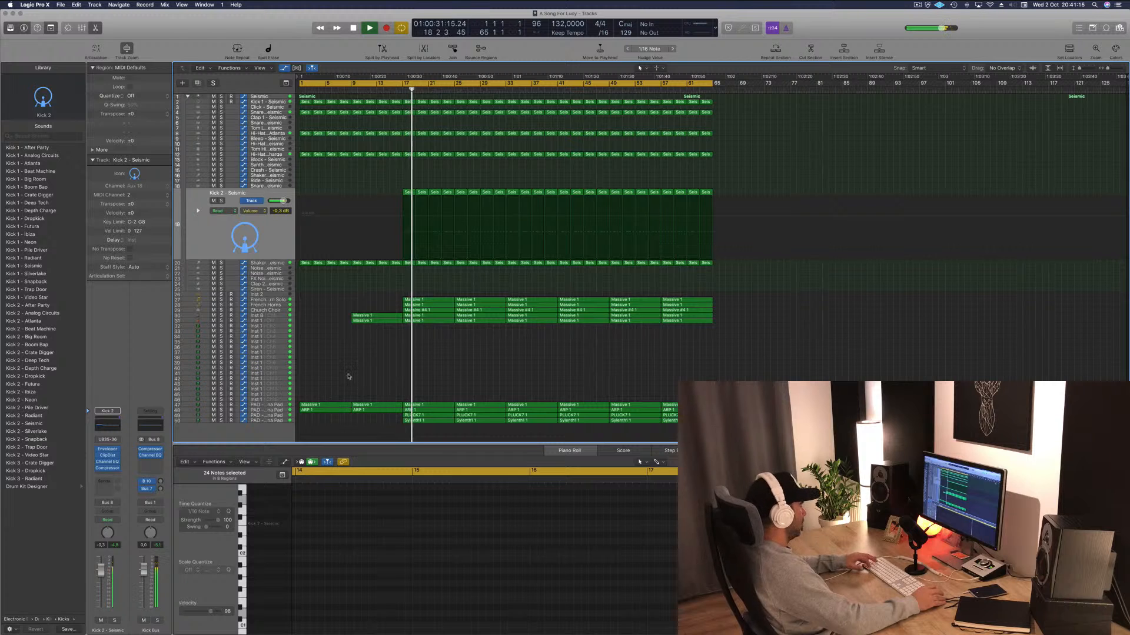
scroll(361, 338, up, 2)
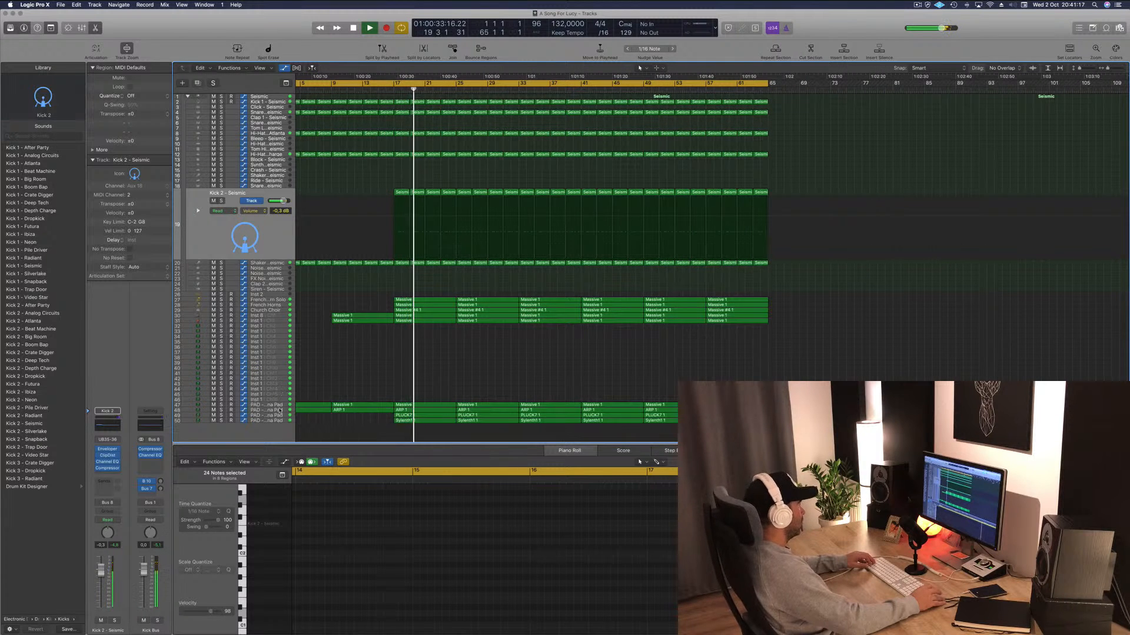
click(357, 410)
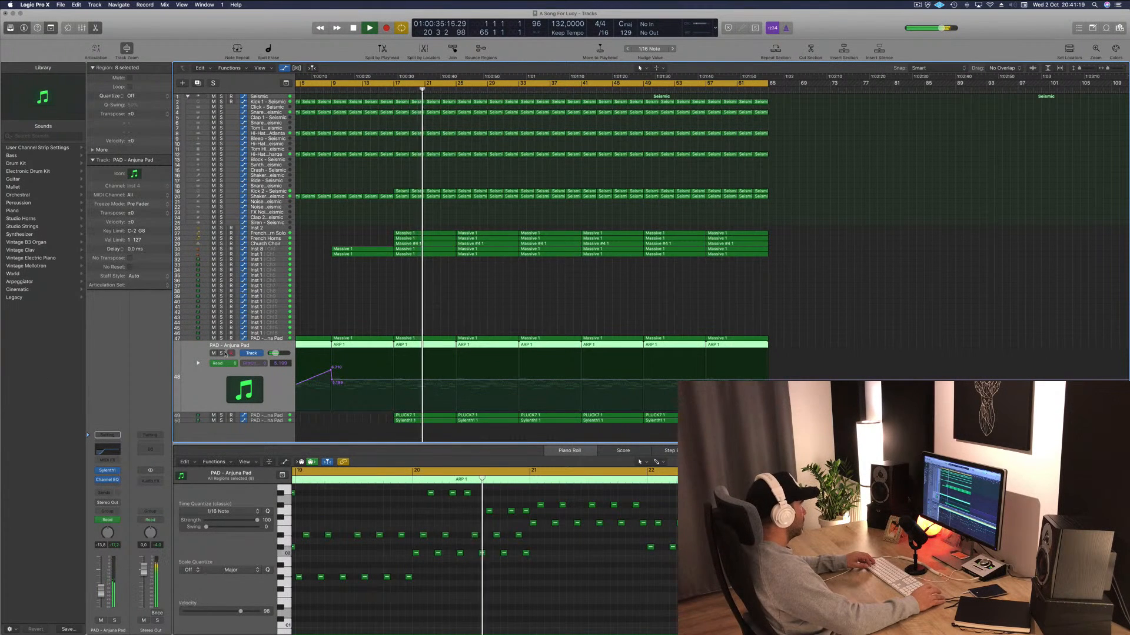
click(221, 353)
click(222, 353)
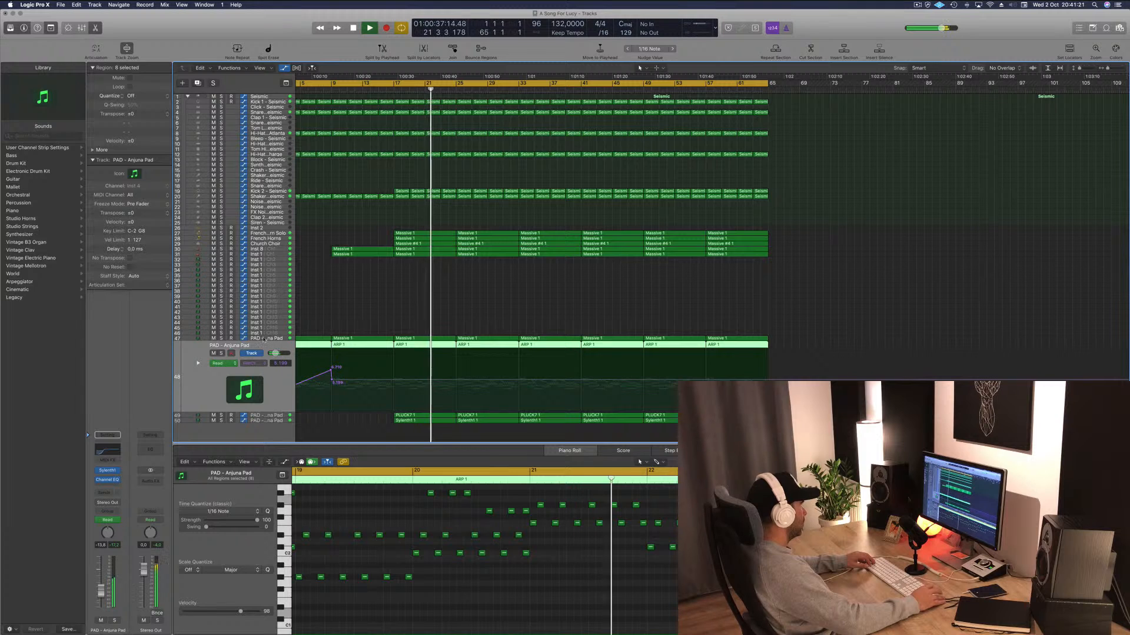
key(Up)
click(222, 348)
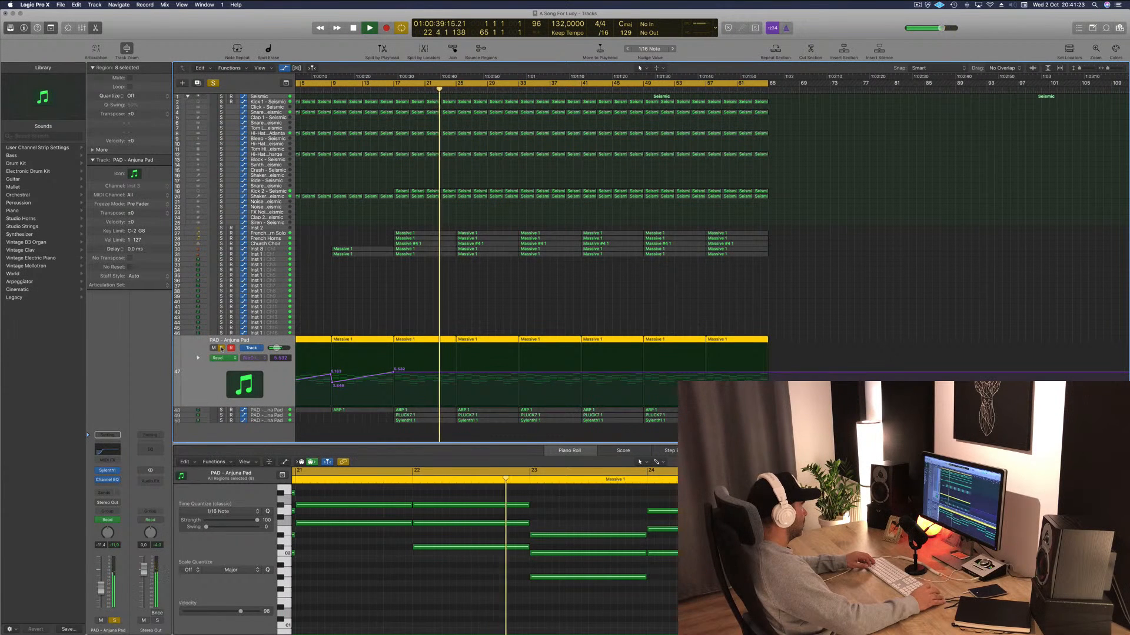
click(221, 348)
Drop the Massive 1 pad's filter cutoff automation at bar 17 and ramp it up to 6.172 at bar 25.
click(393, 372)
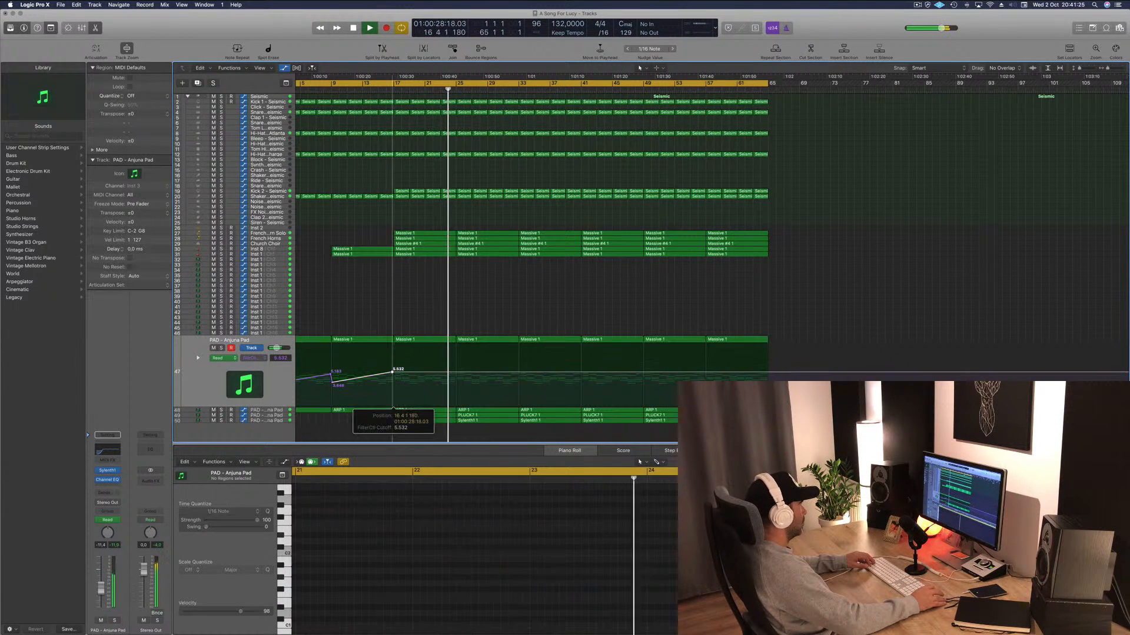
drag(396, 374, 395, 383)
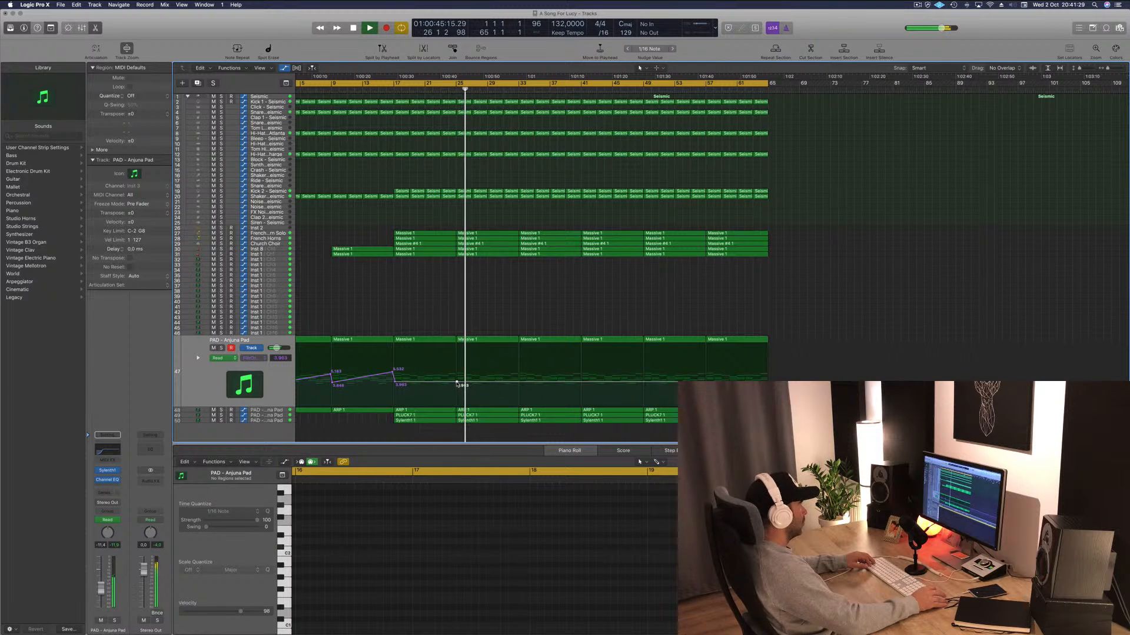
drag(457, 383, 457, 368)
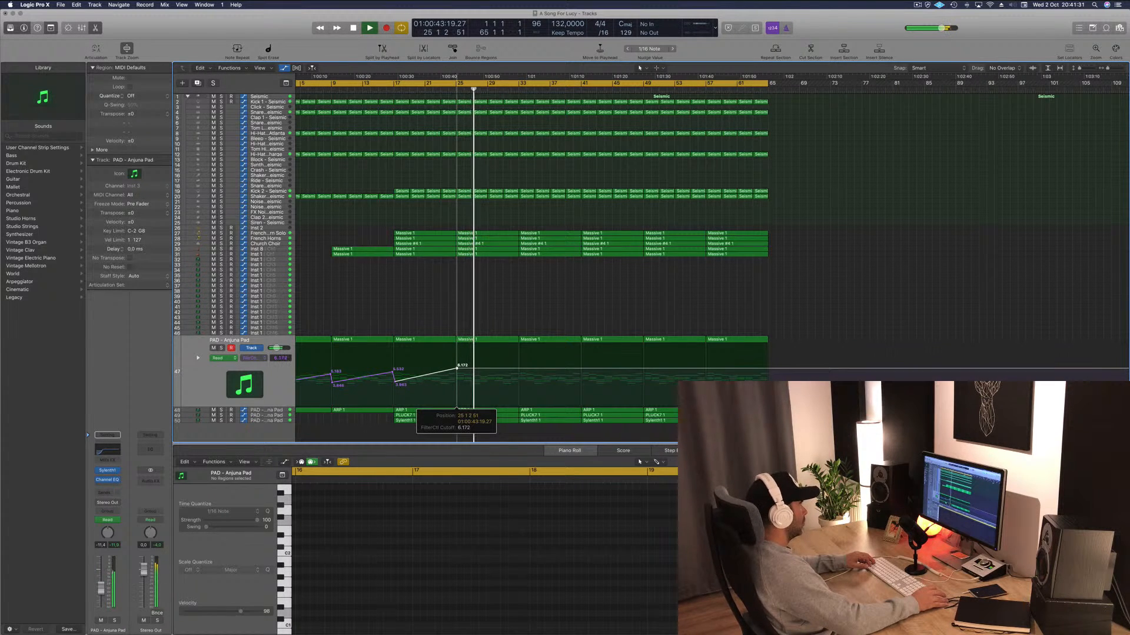
Delete the PLUCK7 1 region covering bars 17 to 25 and replay from just before bar 17.
click(403, 420)
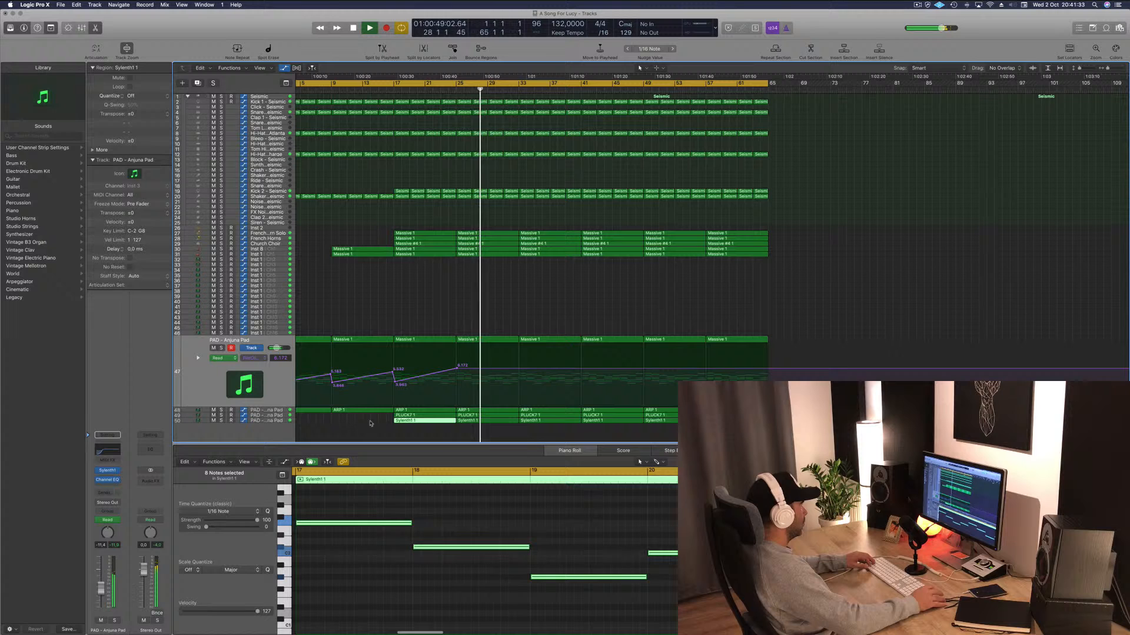
click(271, 416)
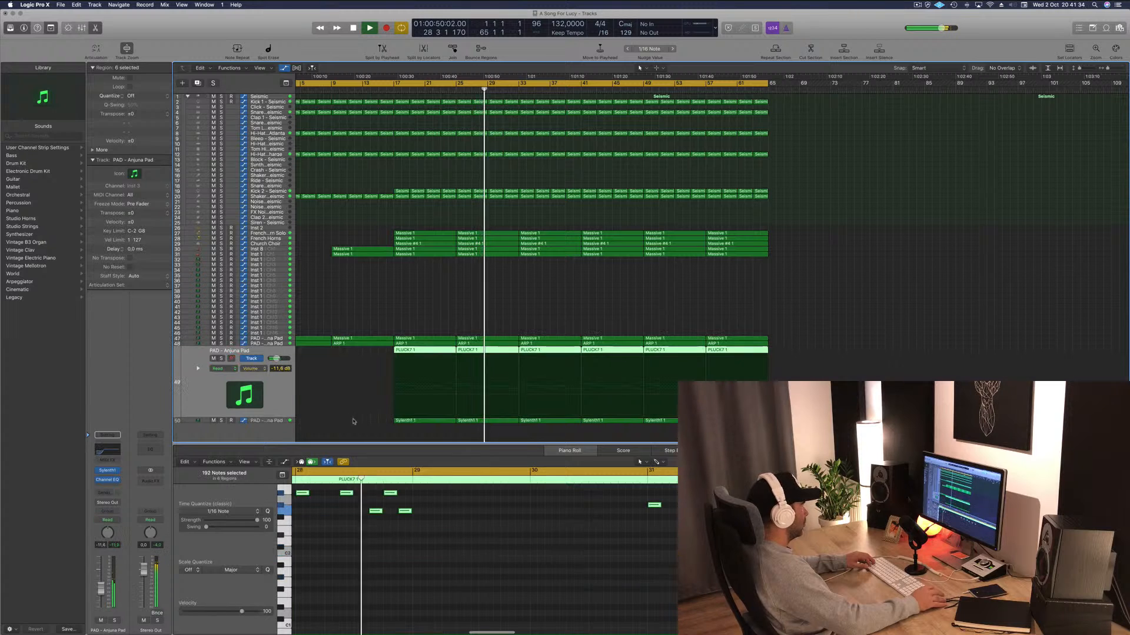
click(427, 353)
key(Delete)
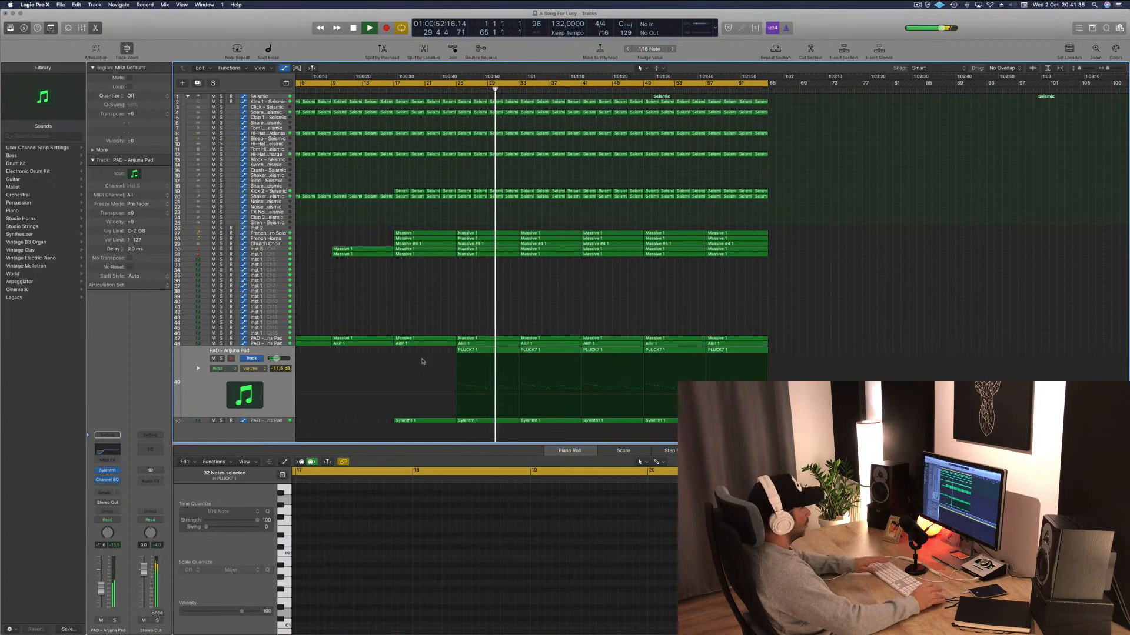
click(390, 88)
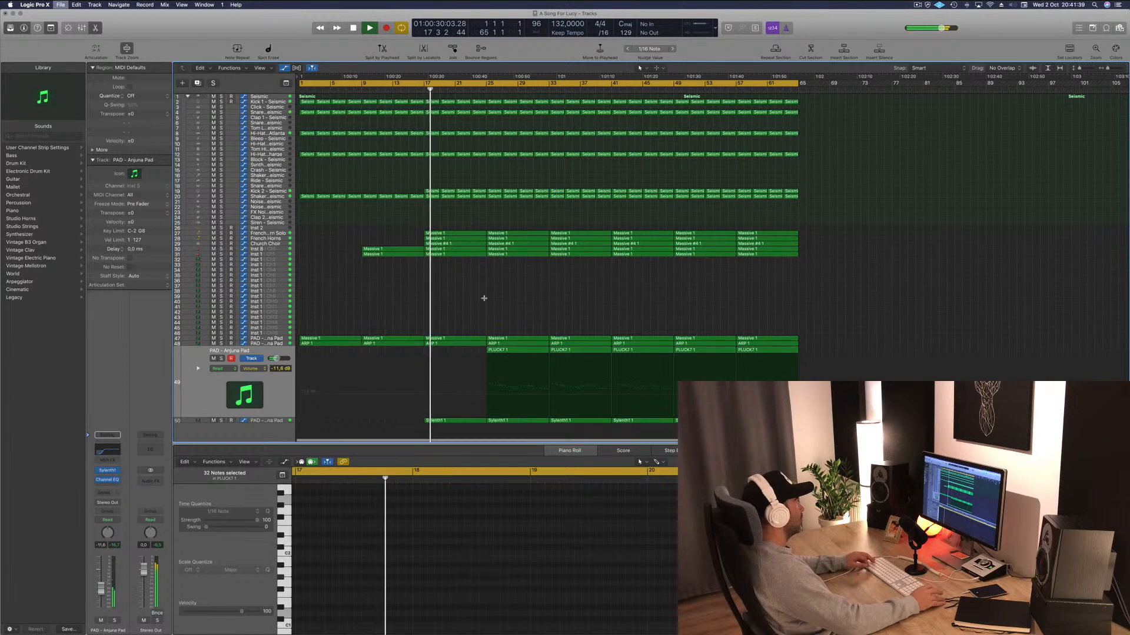
Delete the four Kick 2 - Seismic regions between bars 25 and 33.
key(super+Left)
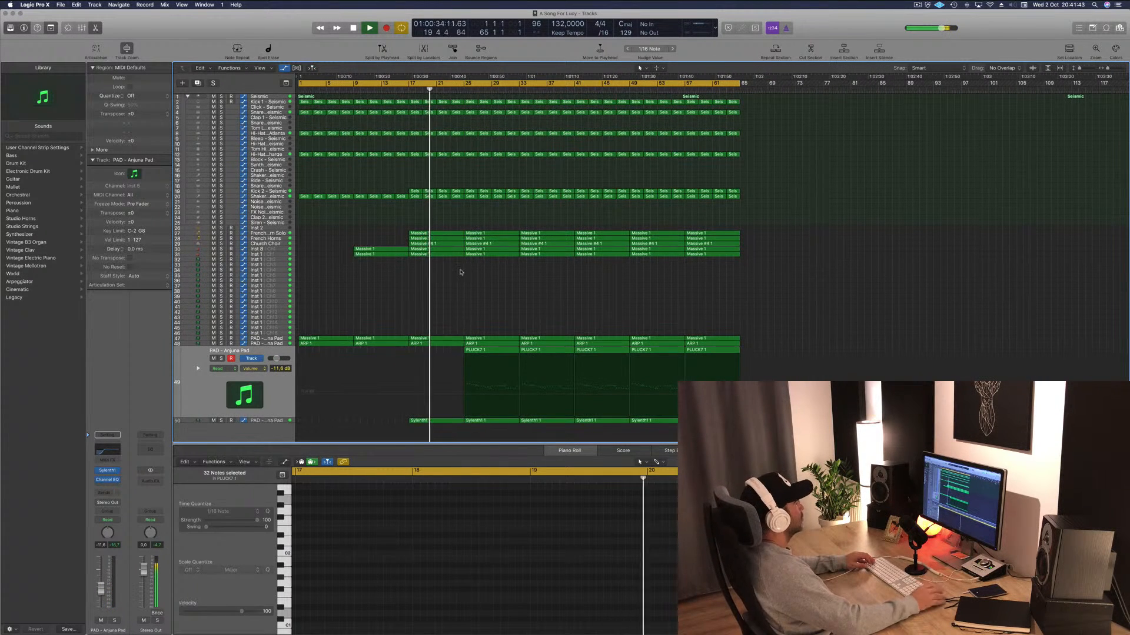
click(282, 191)
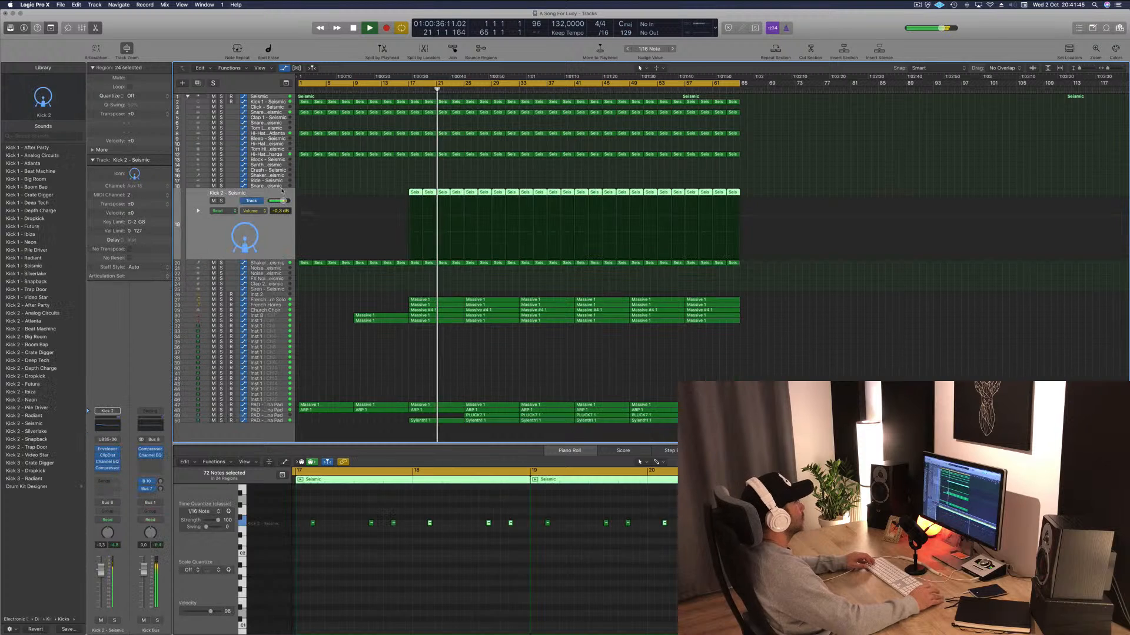
click(391, 171)
key(z)
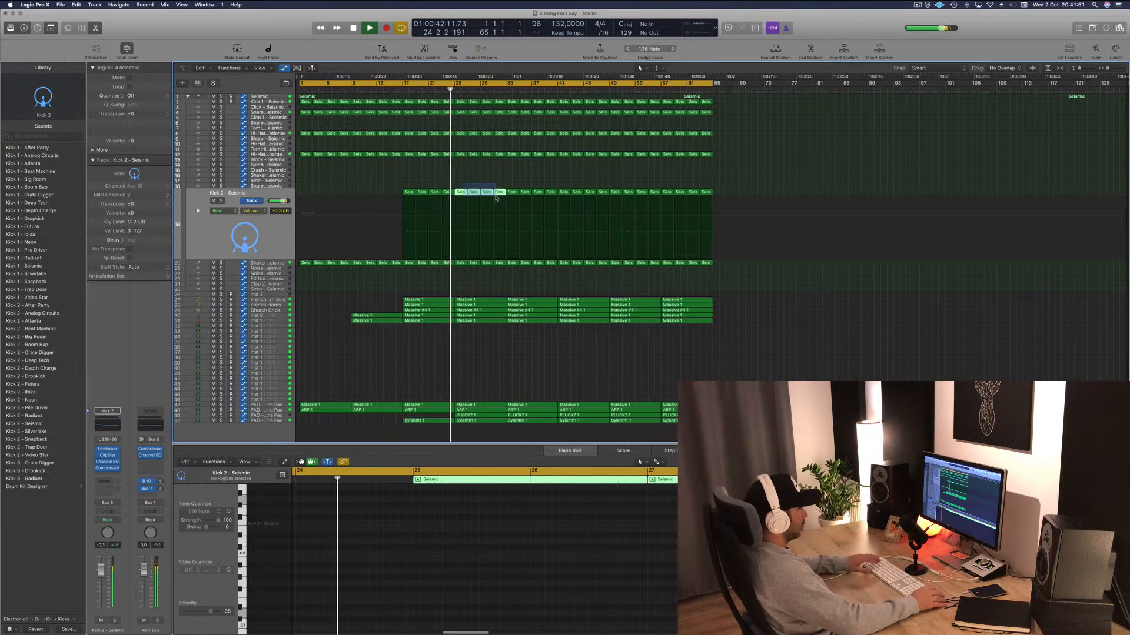
key(Delete)
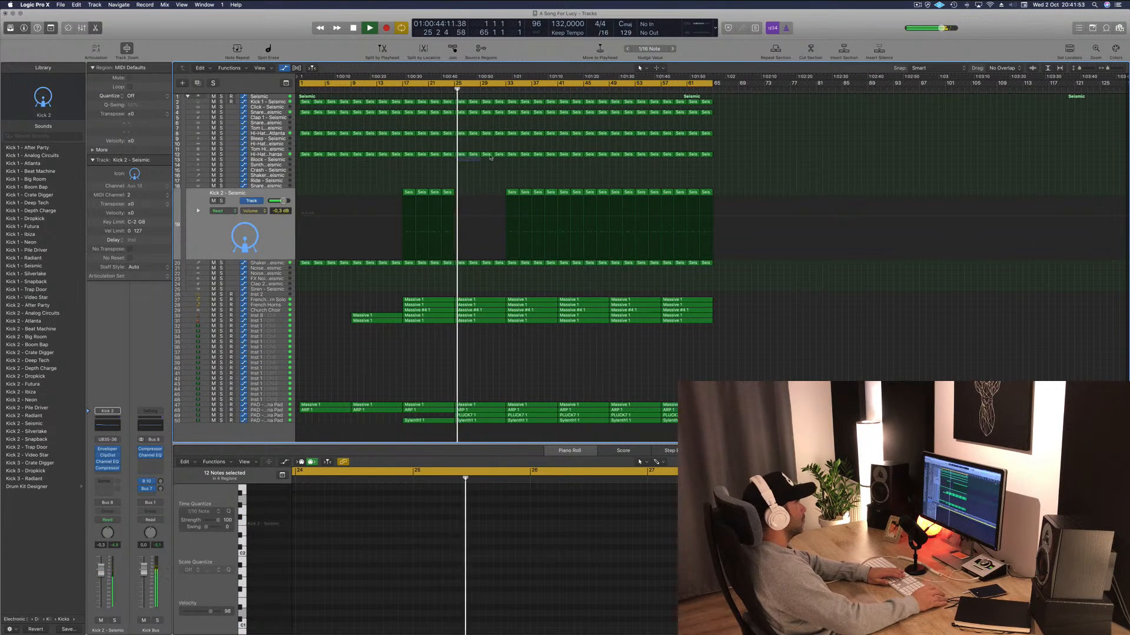
Delete the remaining Seismic kick, snare, hi-hat and shaker regions between bars 25 and 33, replaying from about bar 24.
drag(505, 106, 506, 105)
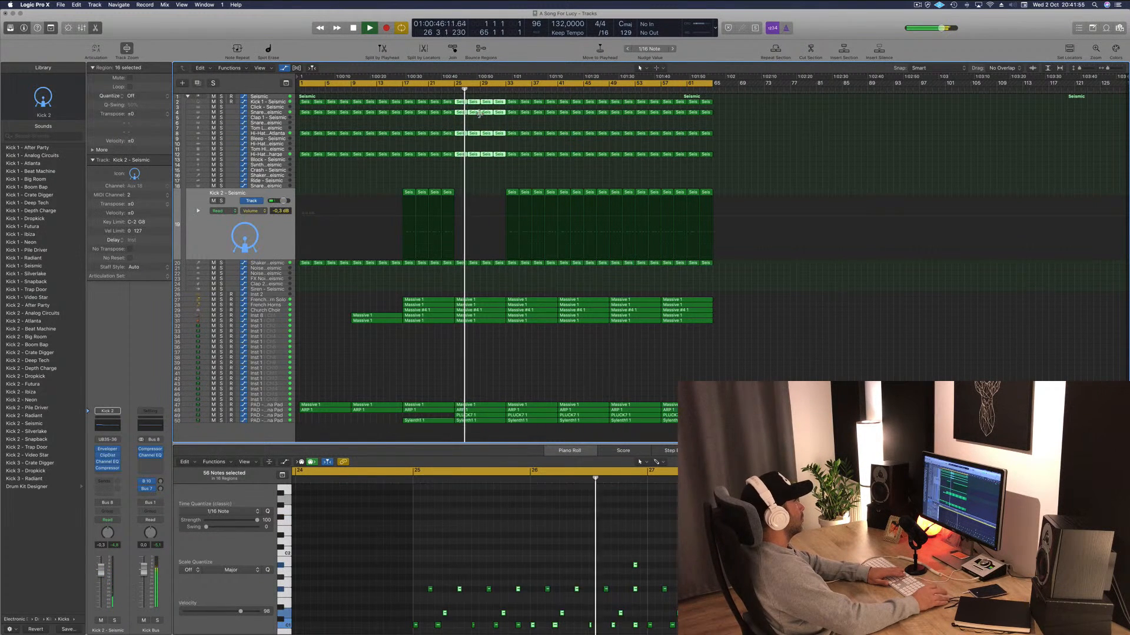
key(Delete)
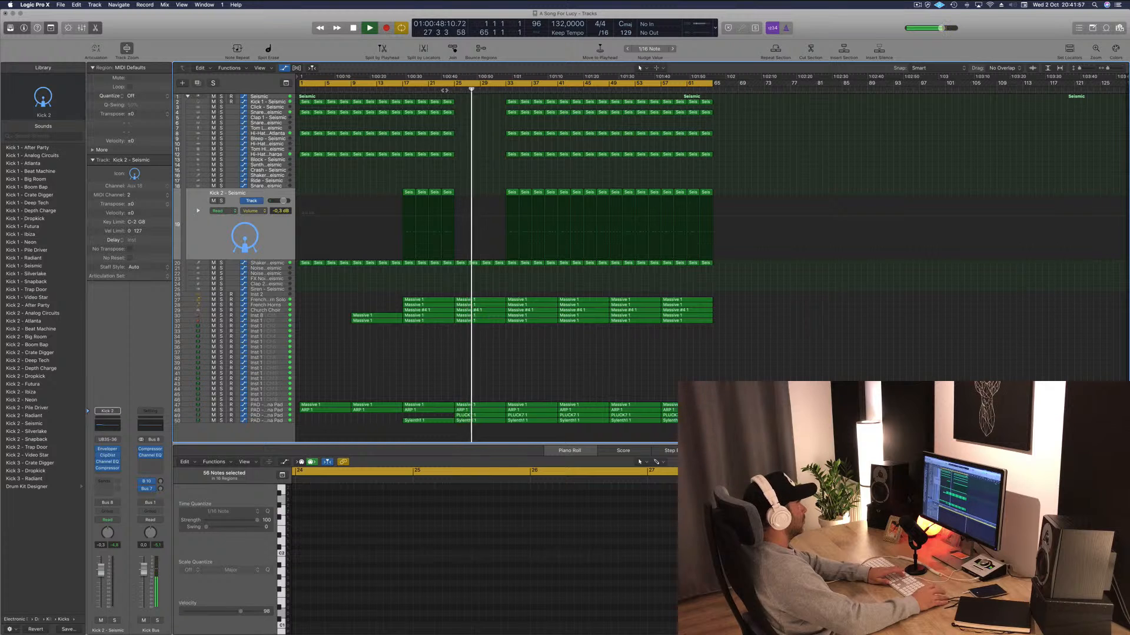
click(447, 90)
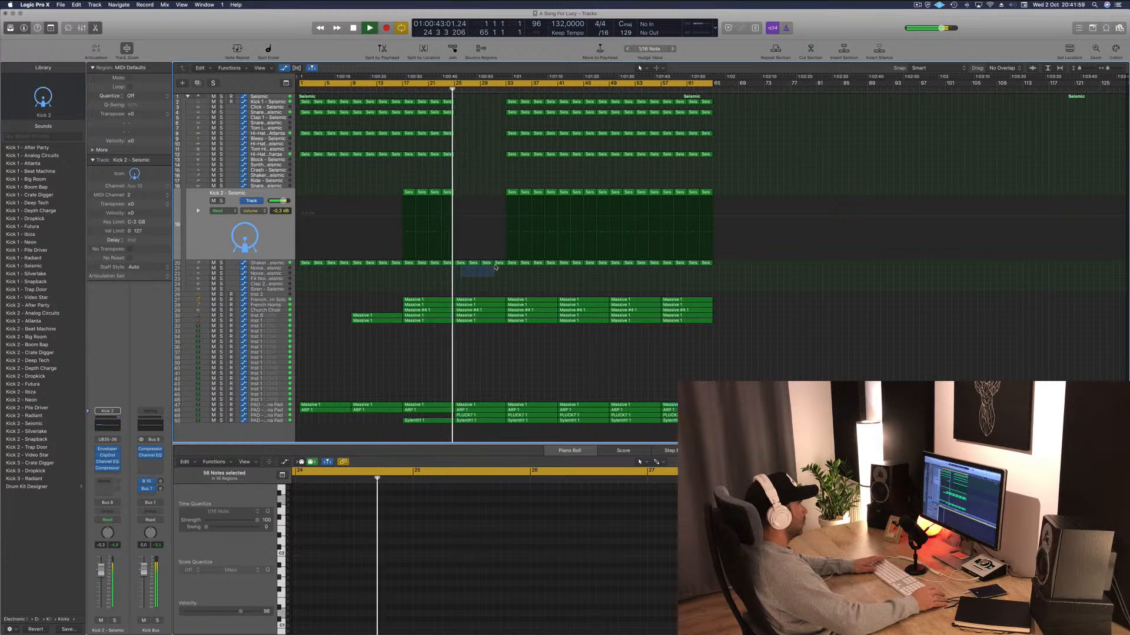
drag(495, 267, 495, 266)
key(Delete)
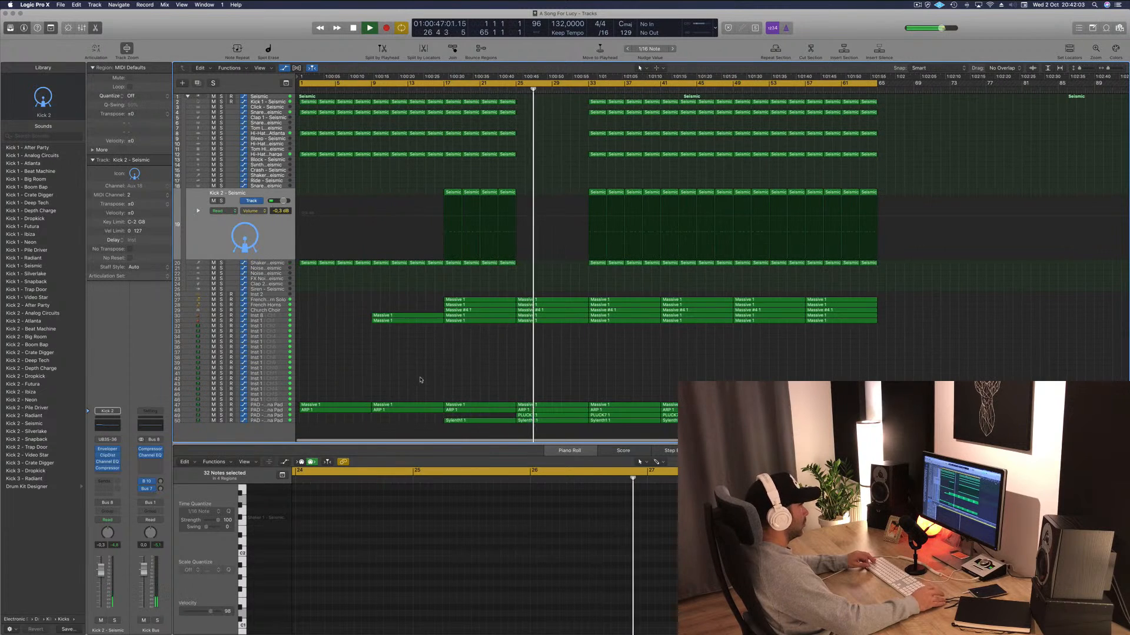
Replay from about bar 24 and drop the ARP 1 pad's filter cutoff automation to 1.769 at bar 25.
click(449, 91)
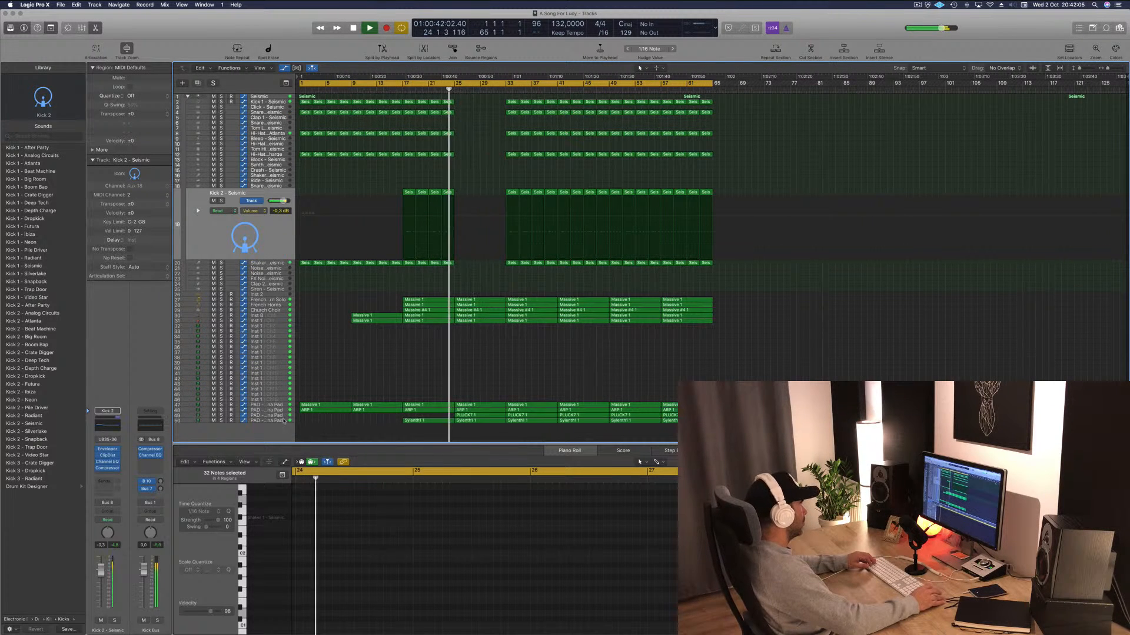
click(279, 411)
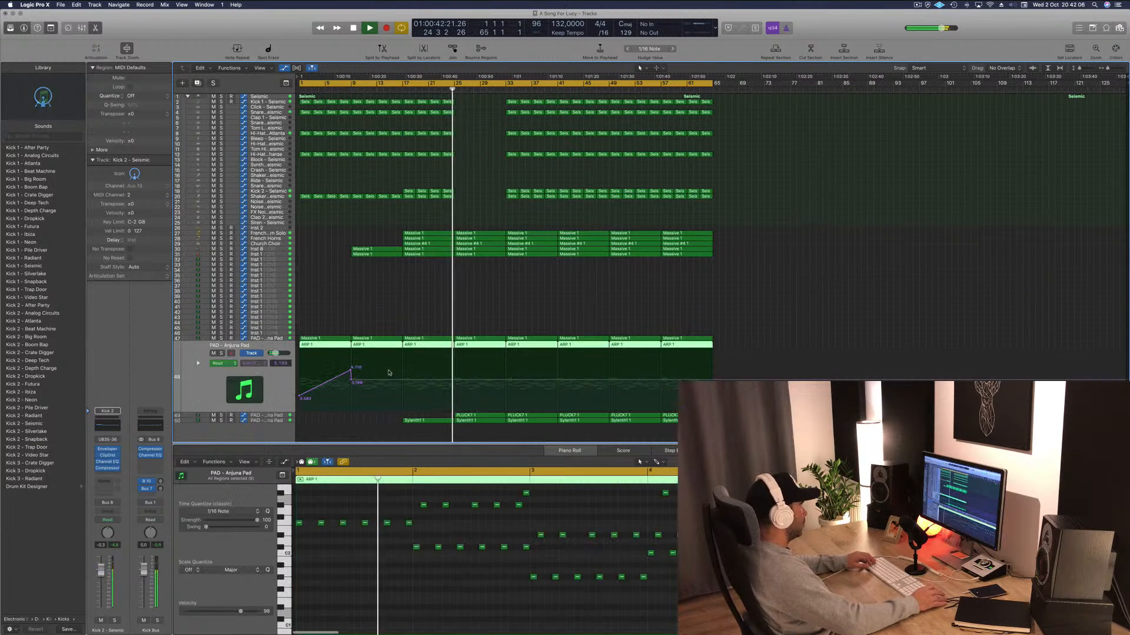
click(450, 383)
drag(454, 382, 454, 401)
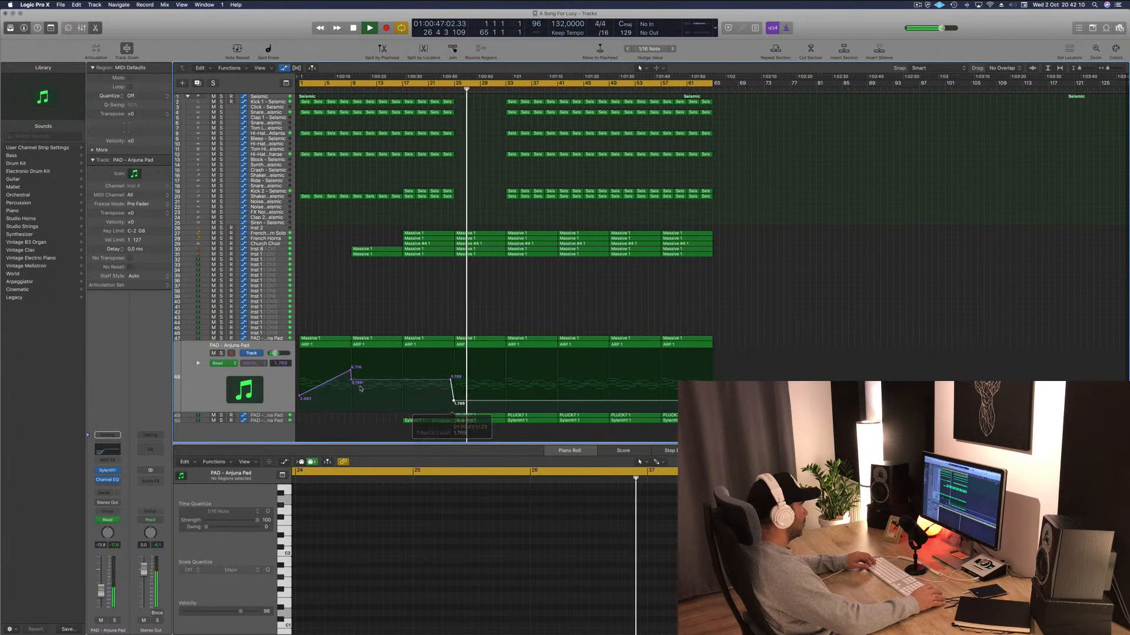
Drop the Massive 1 pad's filter cutoff automation at bar 25 and replay from about bar 24.
click(281, 339)
click(455, 369)
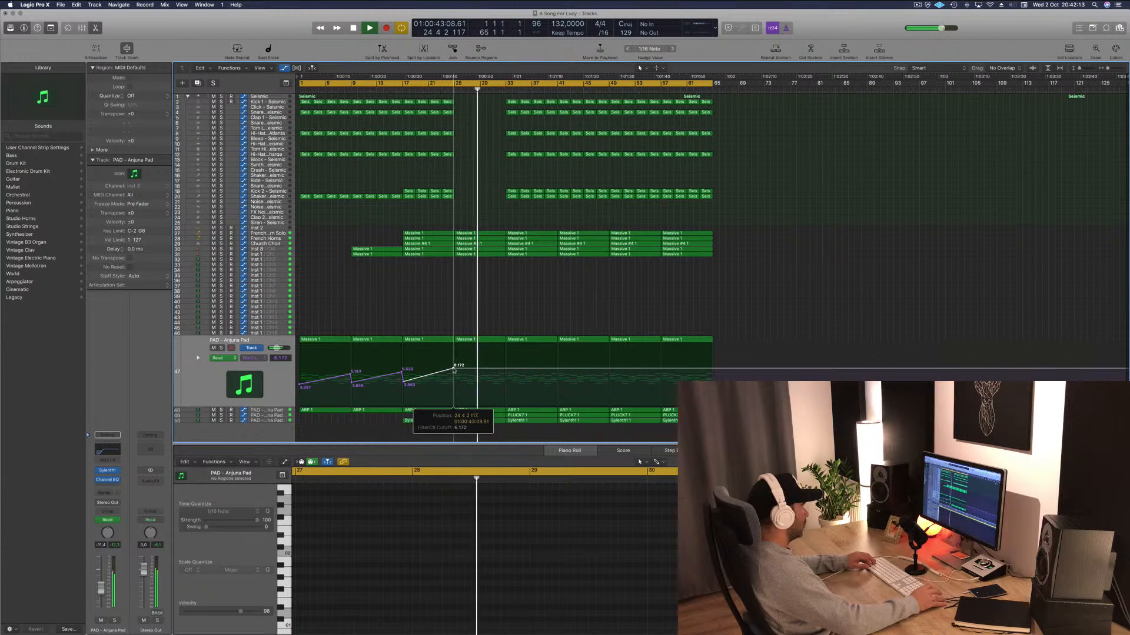
drag(454, 371, 454, 391)
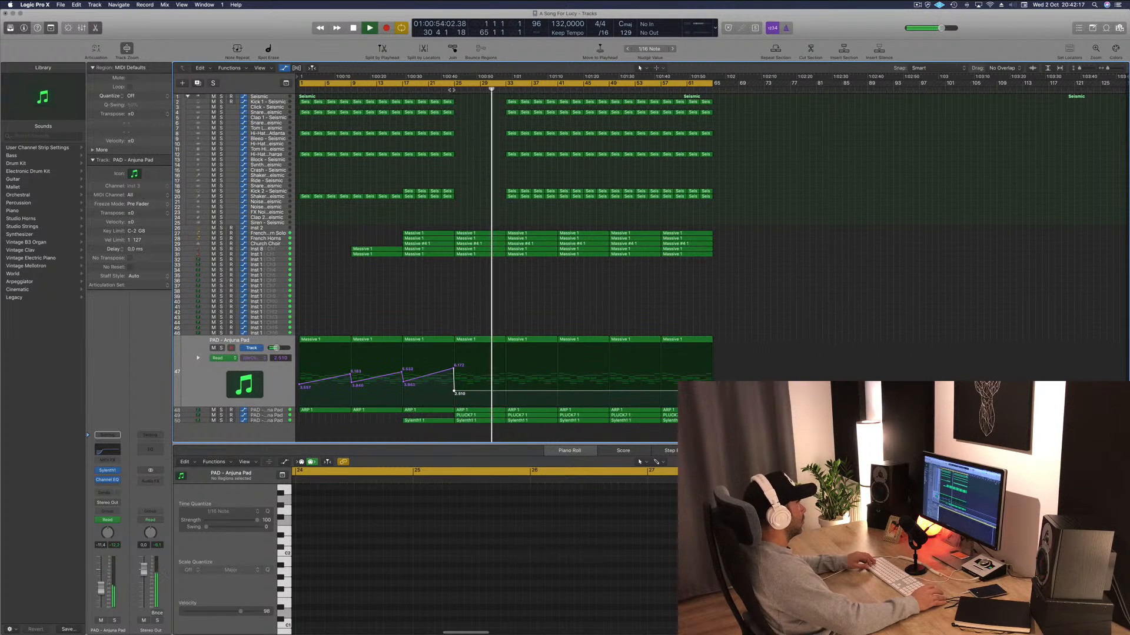
click(416, 294)
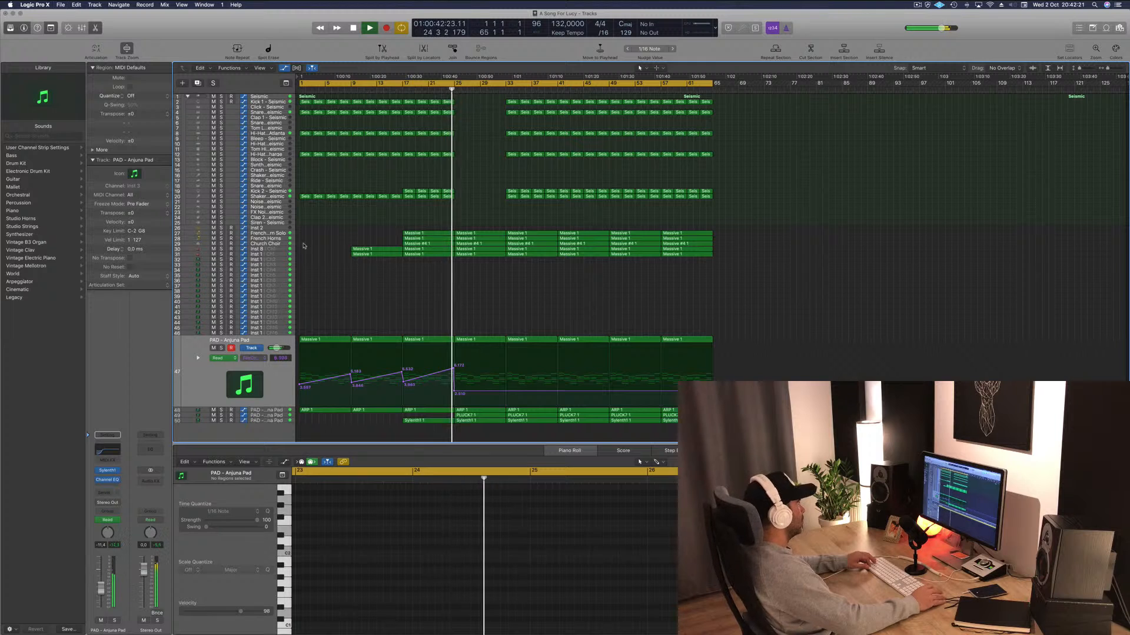
Replace all Church Choir regions with copies of the Massive 1 chord region from the Inst 8 track, filling bars 17 to 65.
click(274, 244)
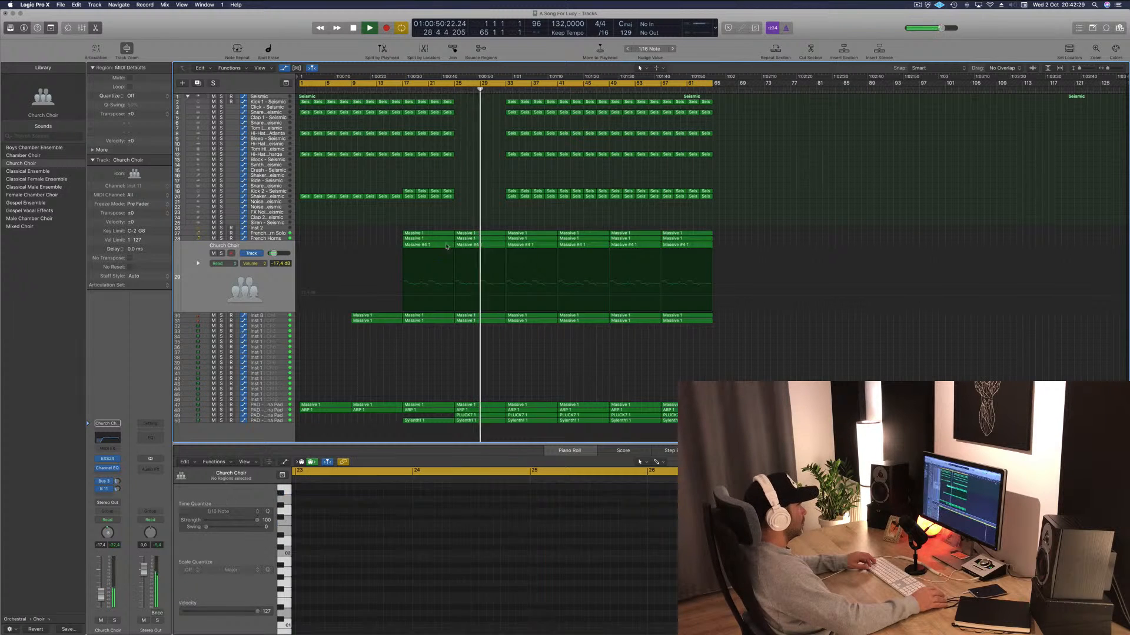
key(Delete)
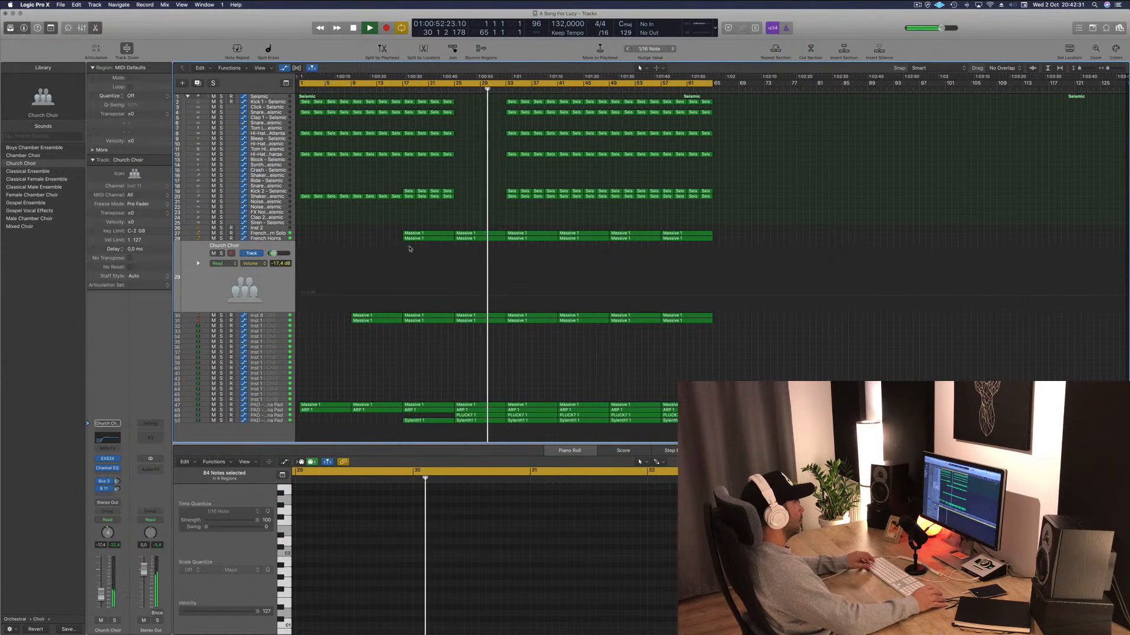
drag(406, 237, 729, 242)
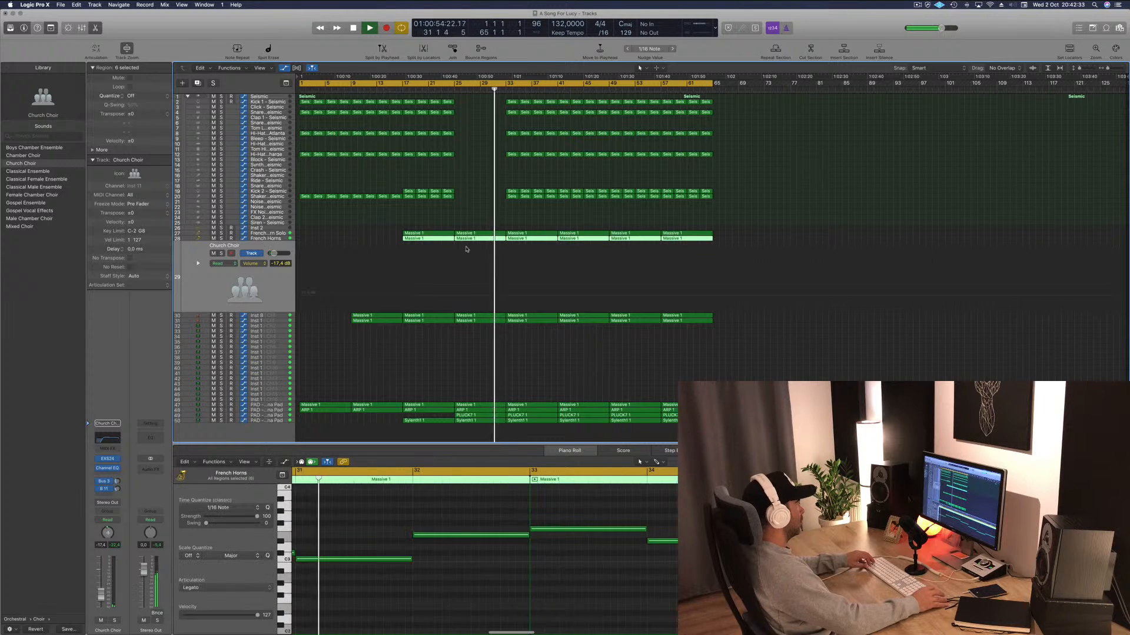
click(430, 234)
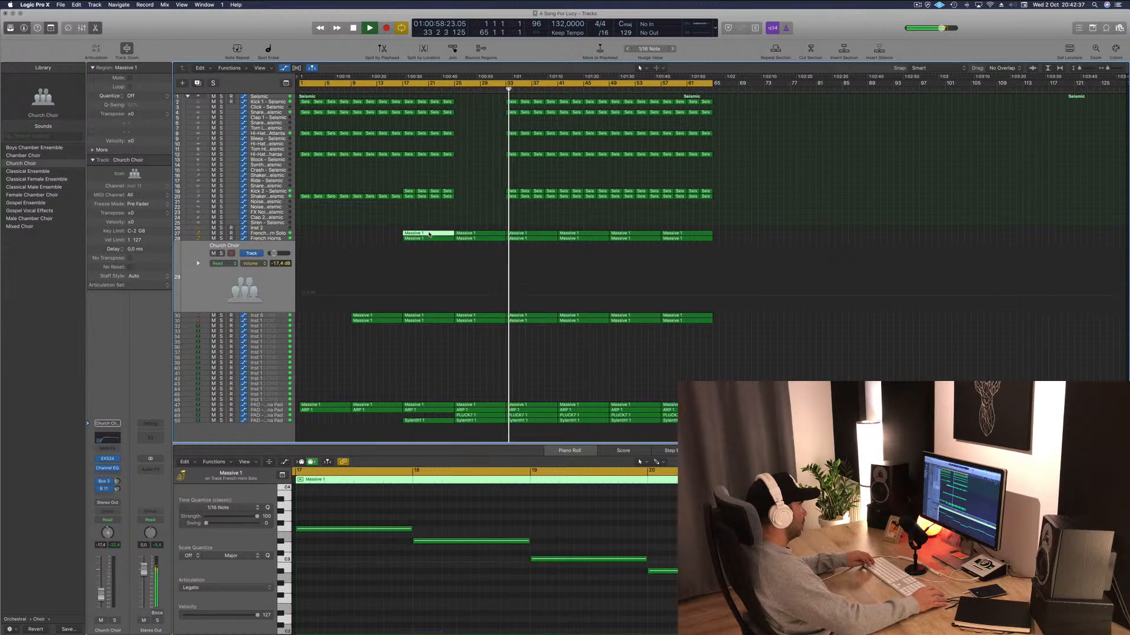
scroll(436, 513, down, 4)
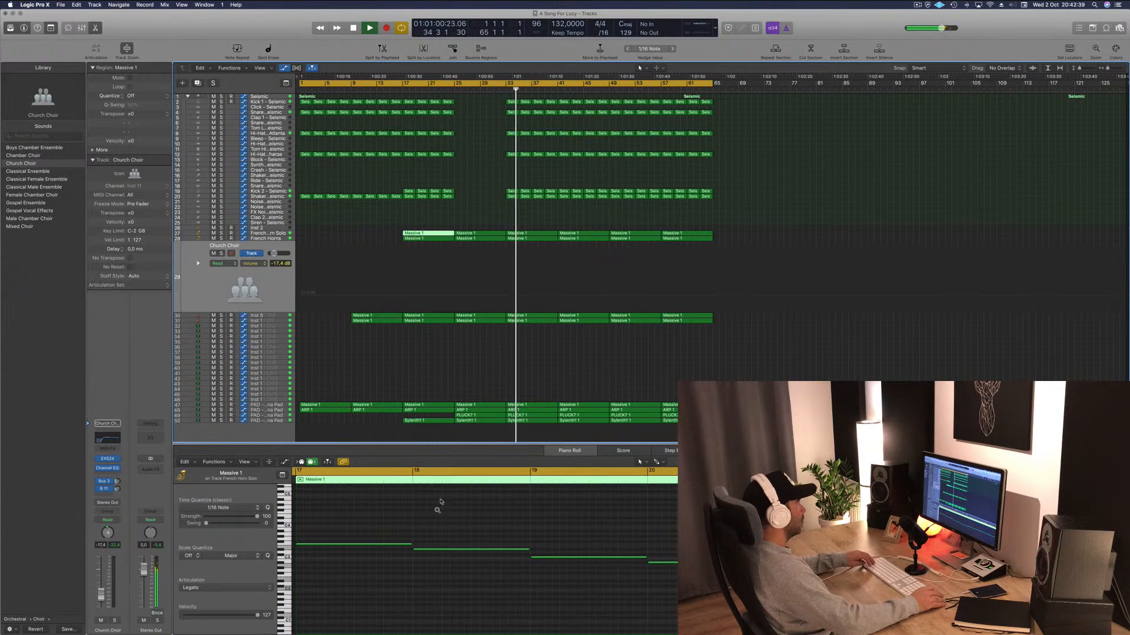
click(431, 316)
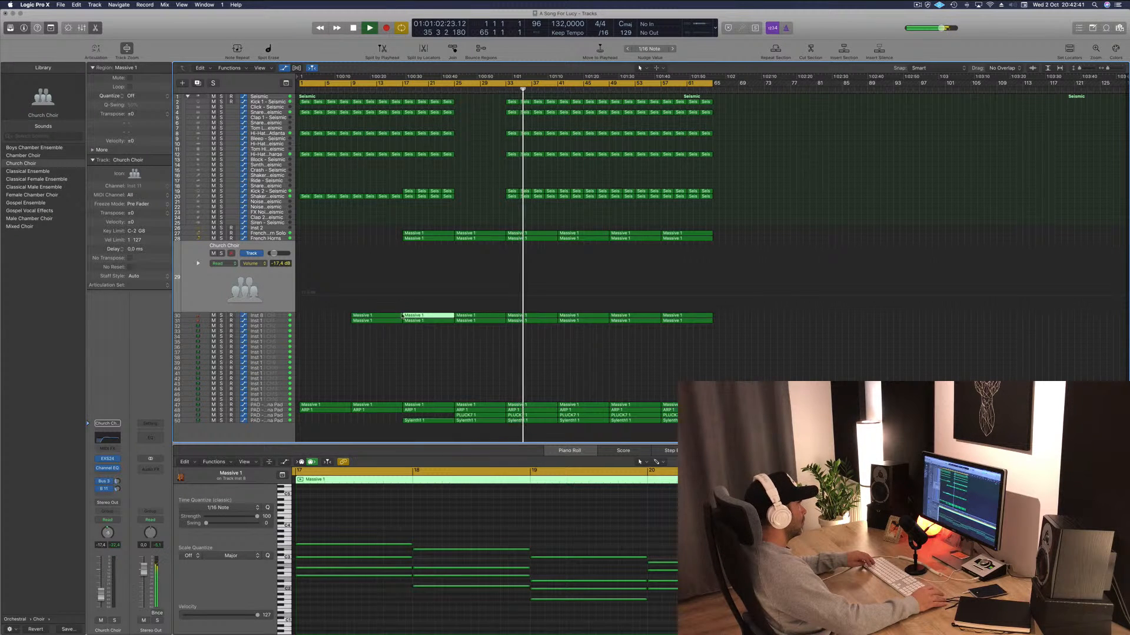
drag(427, 316, 479, 246)
click(403, 90)
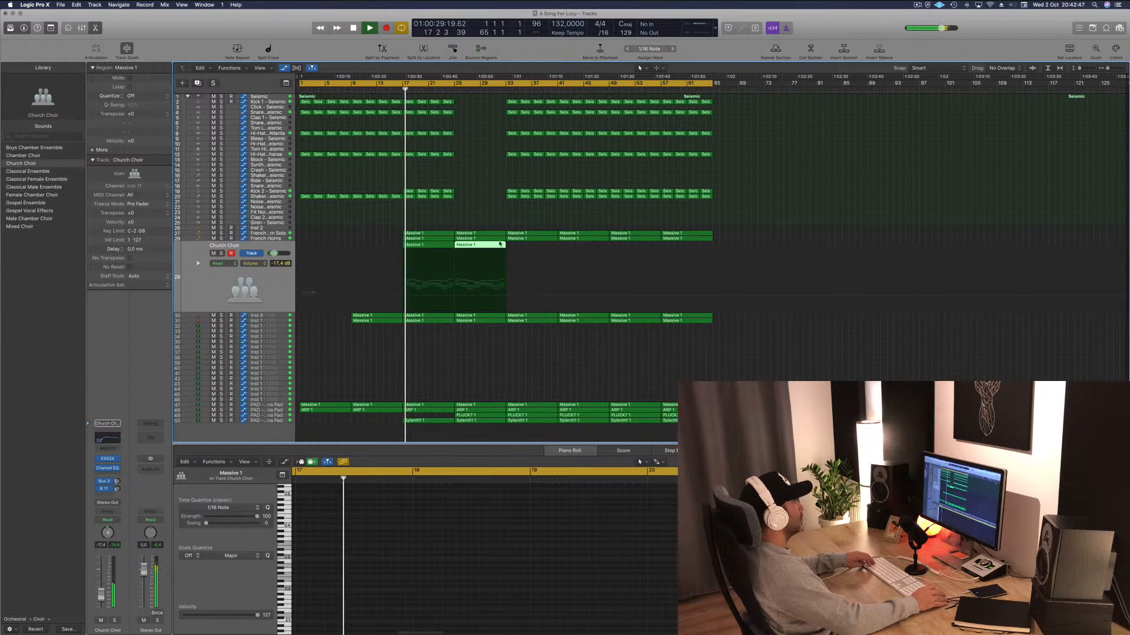
click(495, 228)
drag(480, 245, 685, 247)
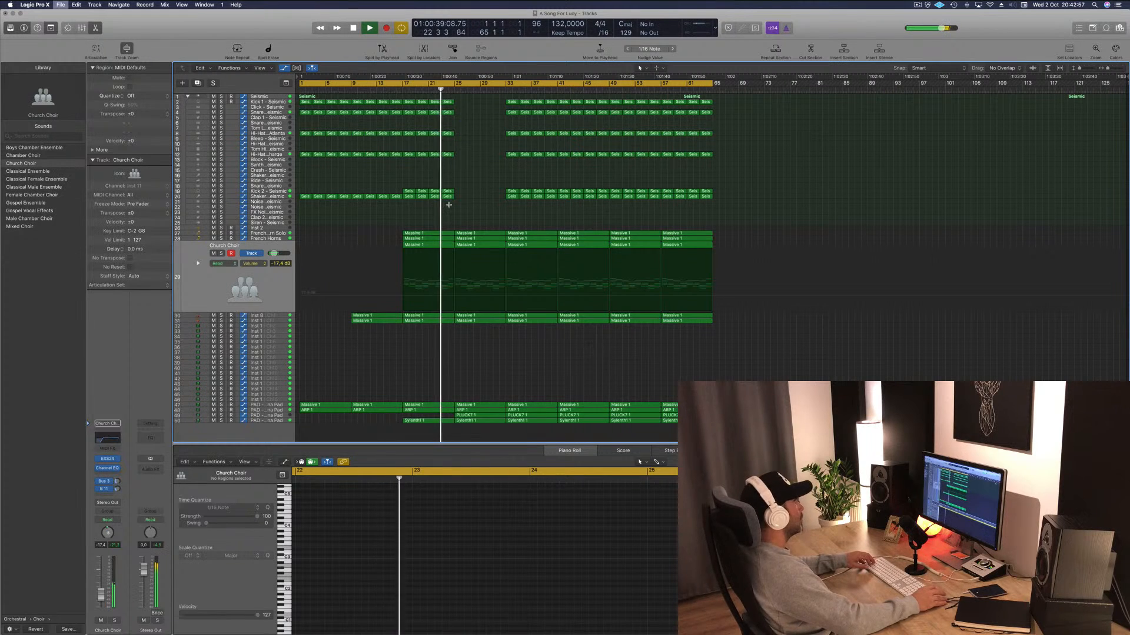
Save the project and replay the arrangement from bar 1.
click(492, 211)
mouse_move(590, 618)
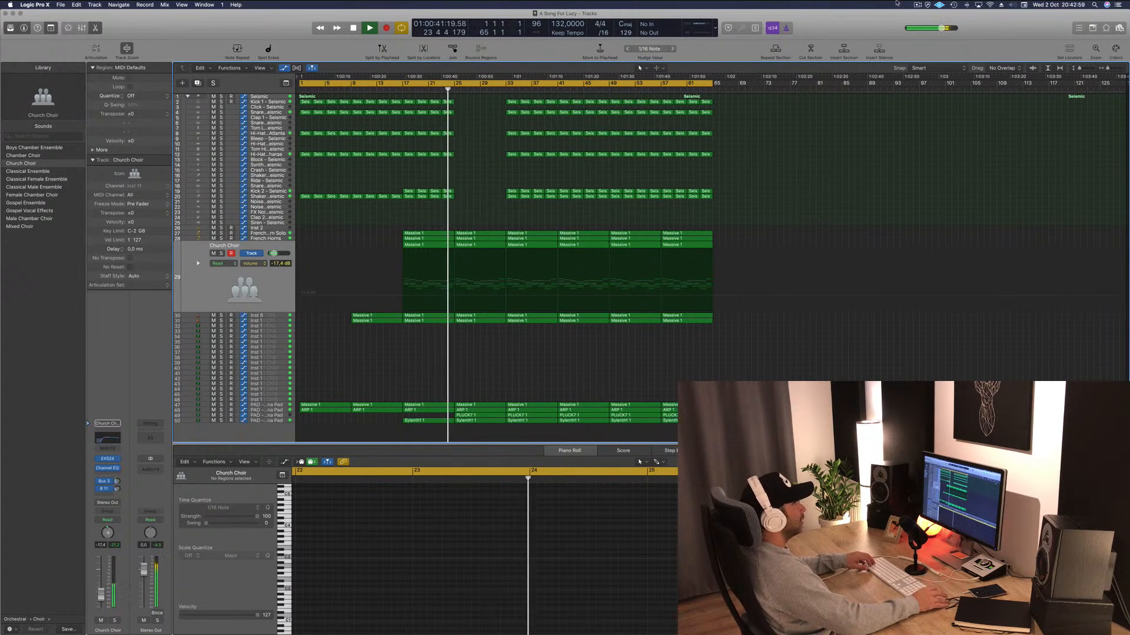
click(916, 5)
click(861, 31)
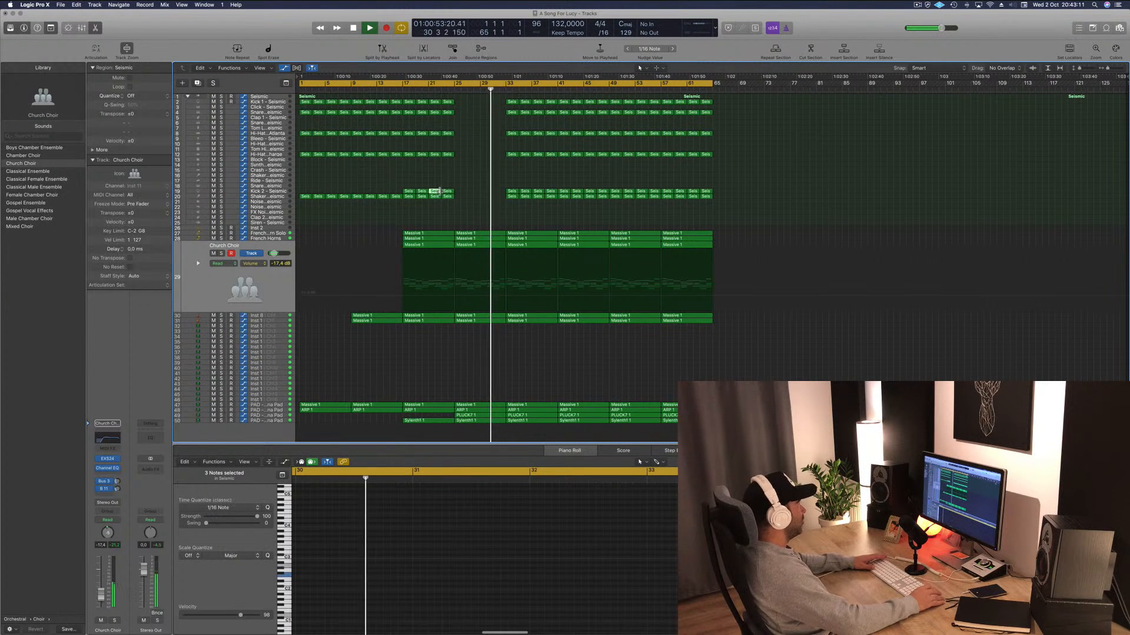
key(super+s)
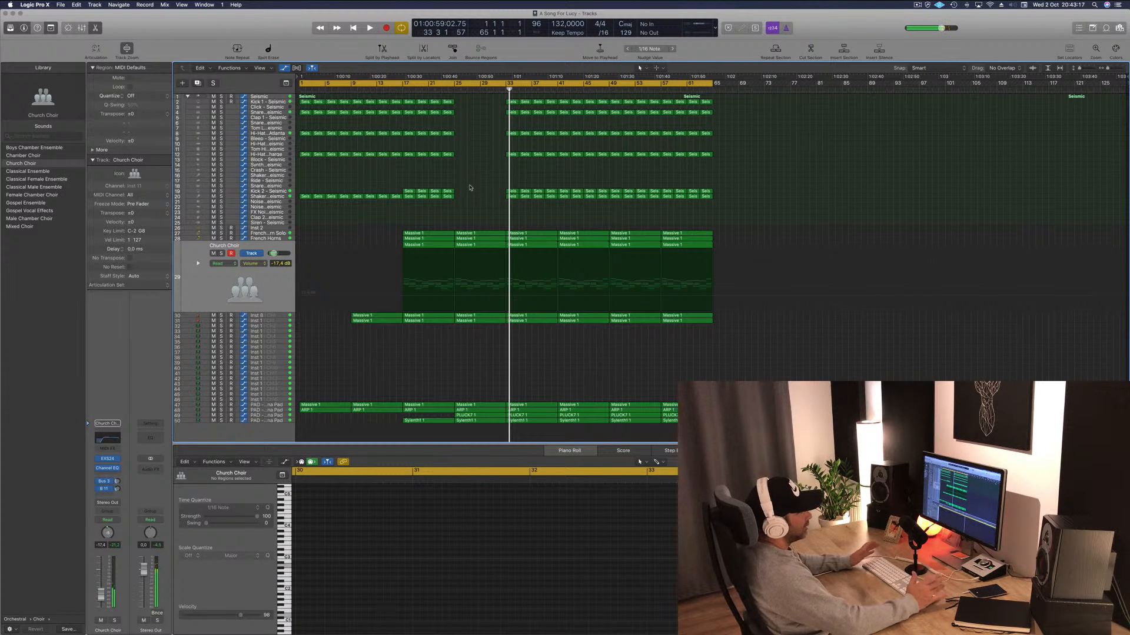
key(Return)
key(space)
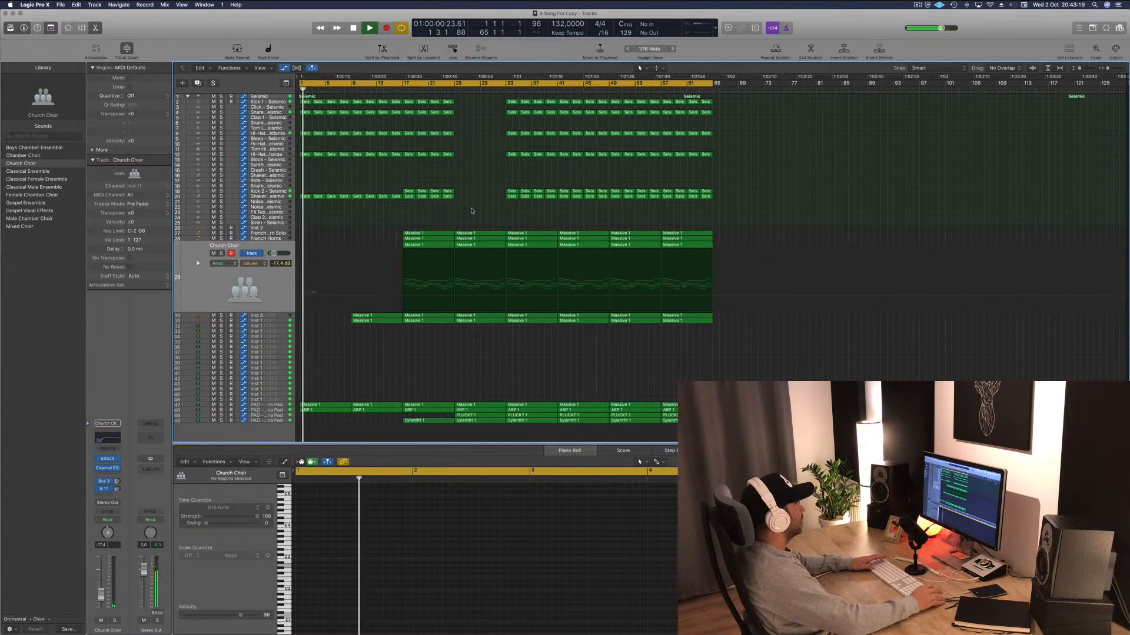
Duplicate the Massive 1 pad track and copy its region covering bars 1 to 9 onto the new track.
click(238, 405)
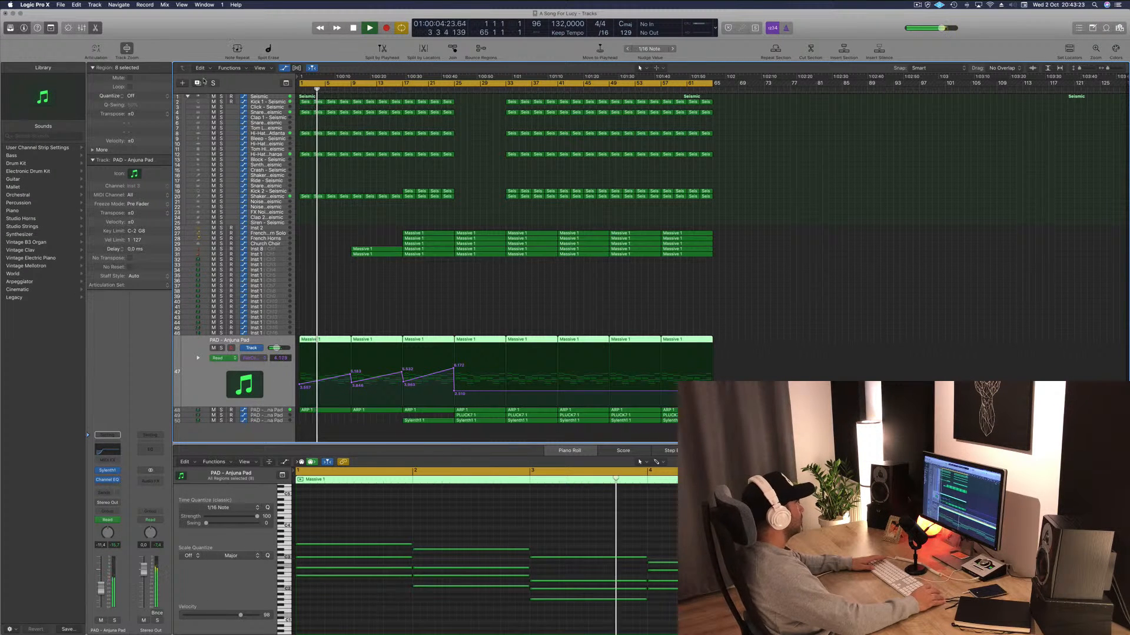
click(344, 312)
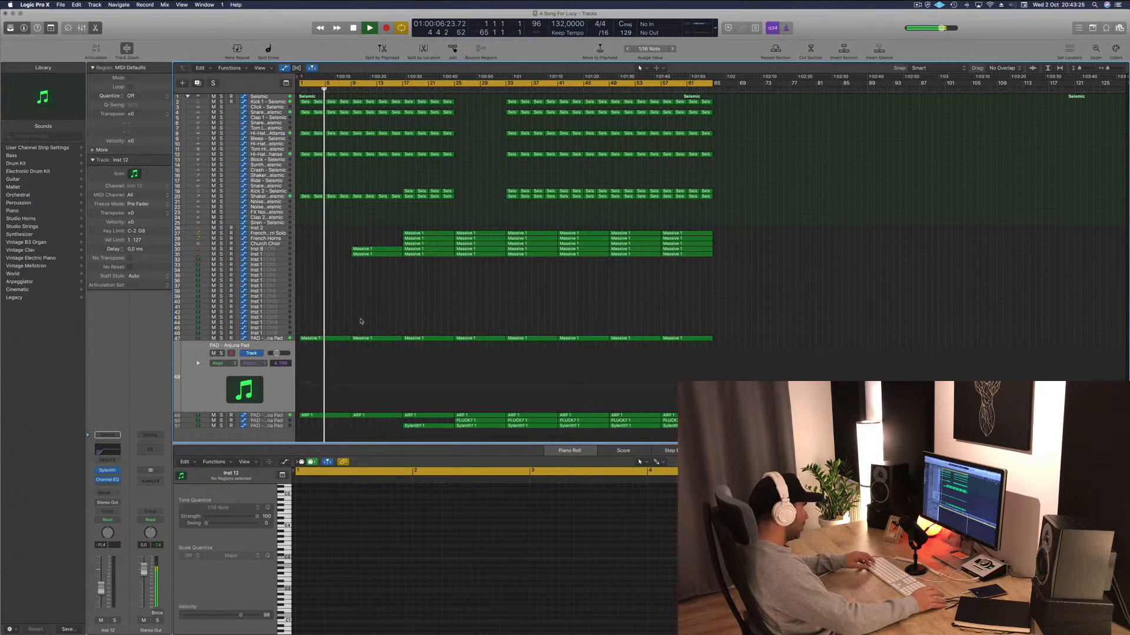
click(335, 339)
drag(332, 344, 320, 351)
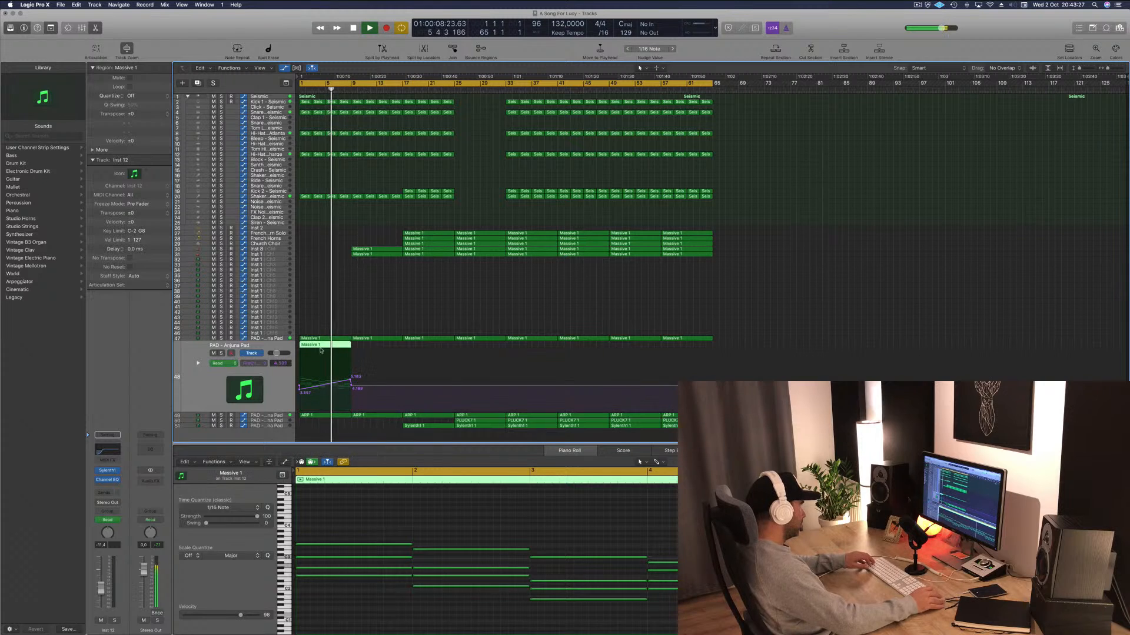
Delete the upper chord notes in the copied Massive 1 region, keeping only the lowest note of each chord.
scroll(365, 544, down, 5)
drag(333, 522, 376, 569)
key(Delete)
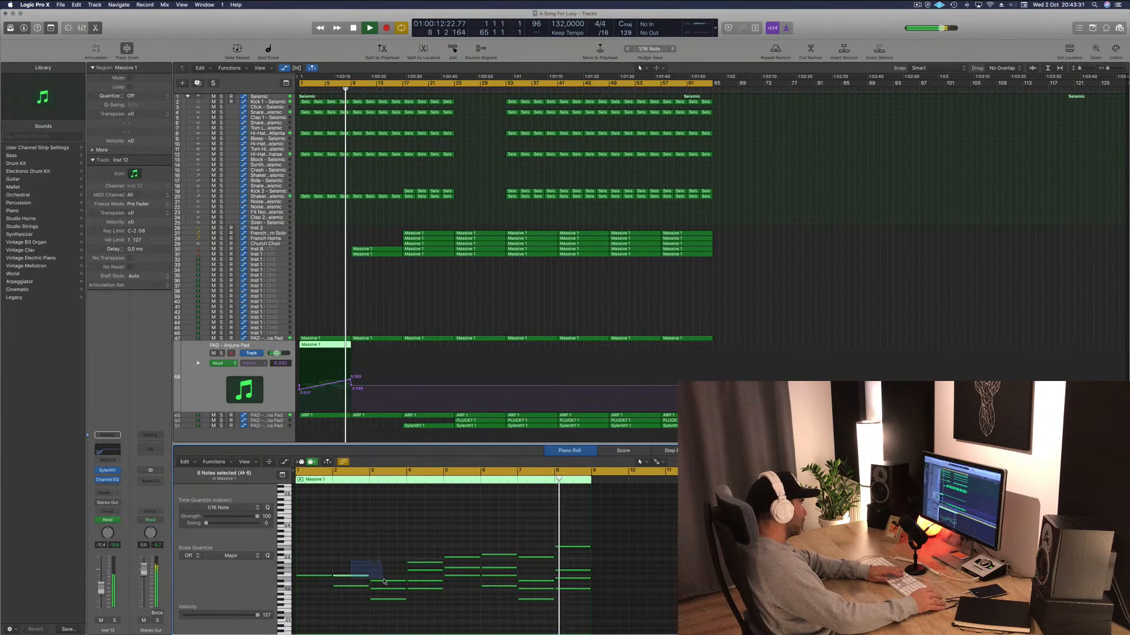
drag(396, 543, 439, 582)
key(Delete)
key(Delete)
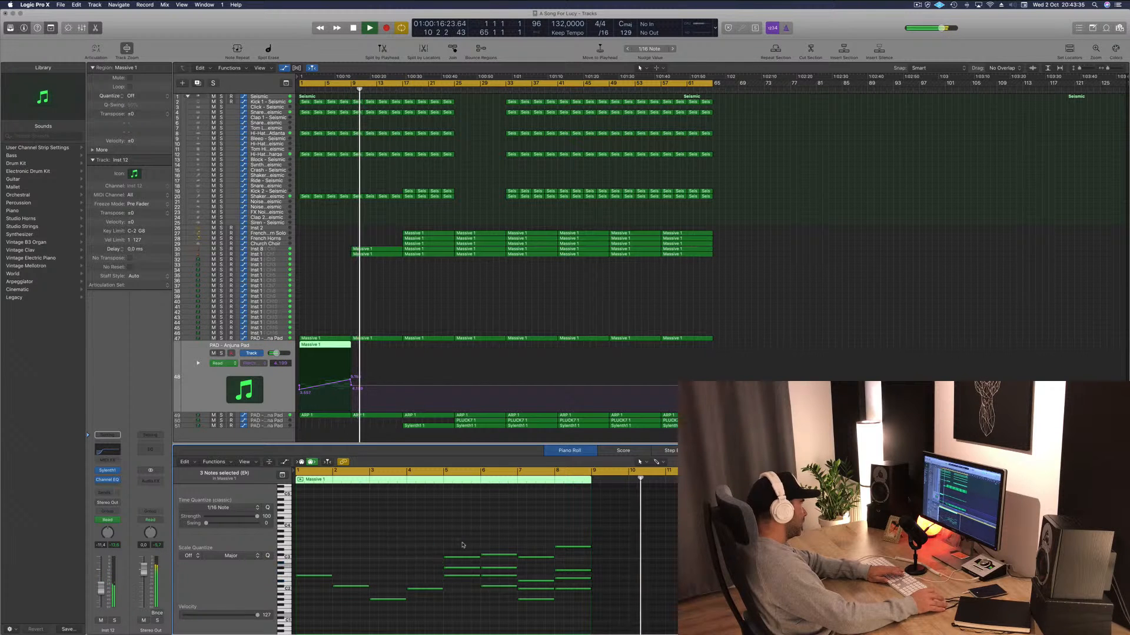
drag(458, 538, 575, 582)
key(Delete)
key(Delete)
key(Delete)
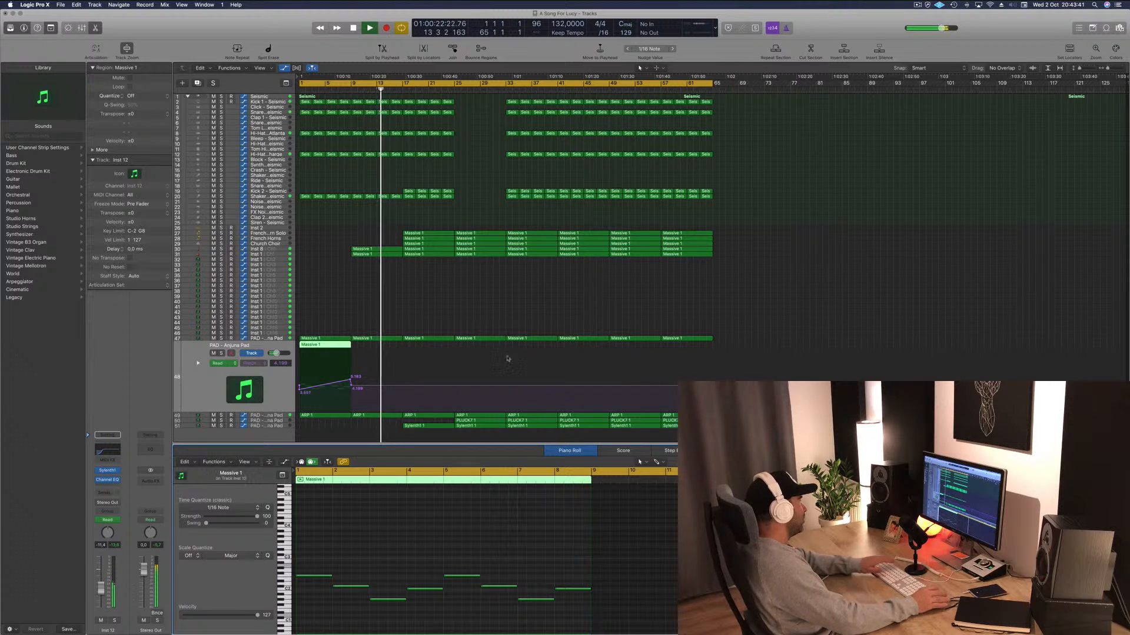
Remove the filter cutoff automation from the new pad track and raise its volume to about -3.7 dB.
key(Return)
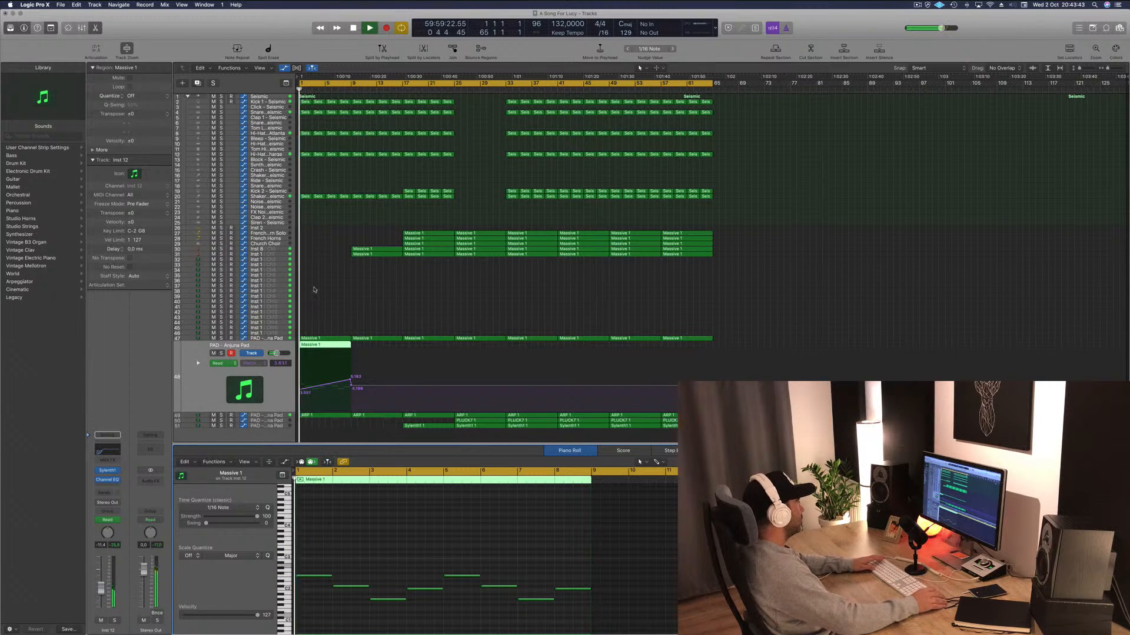
key(Return)
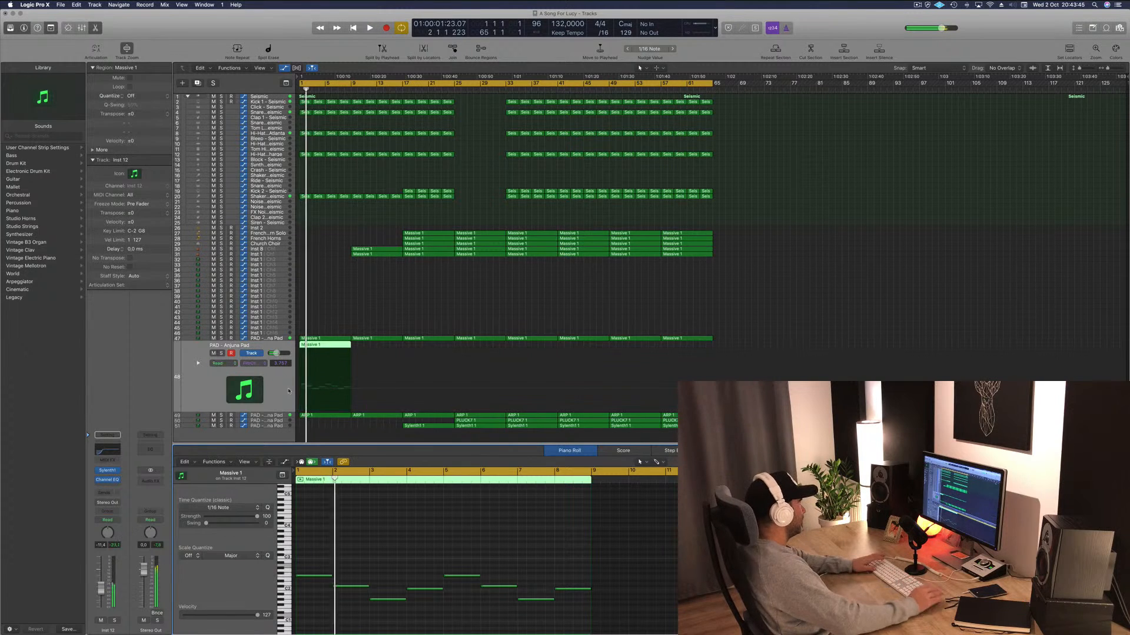
drag(103, 586, 105, 572)
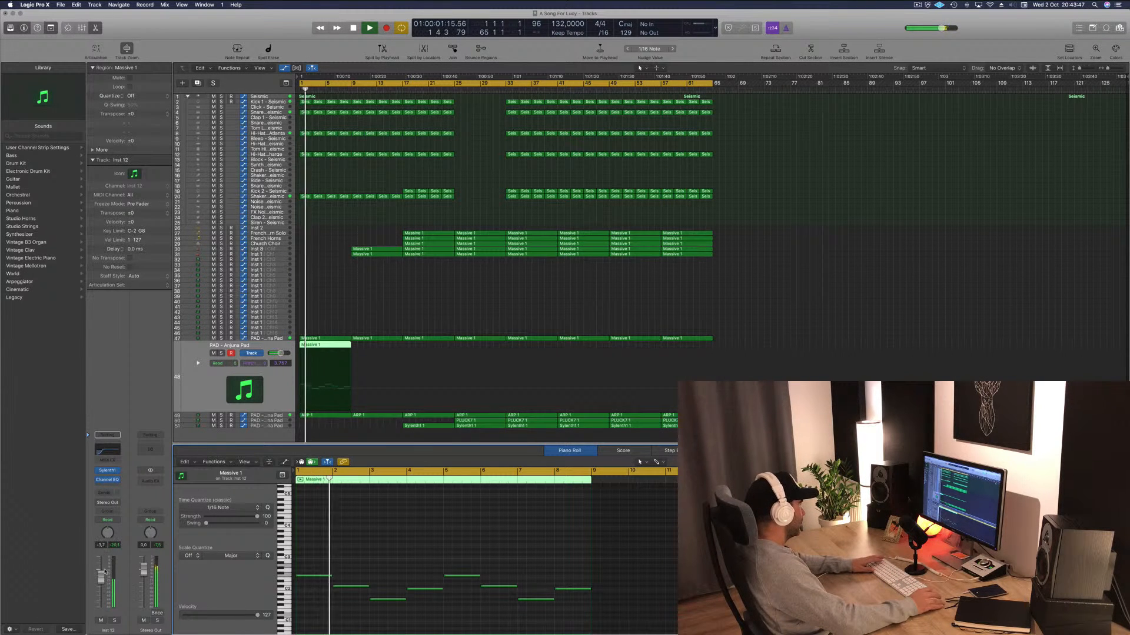
Transpose all eight notes of the new Massive 1 region down an octave and briefly audition the track soloed.
drag(314, 558, 578, 614)
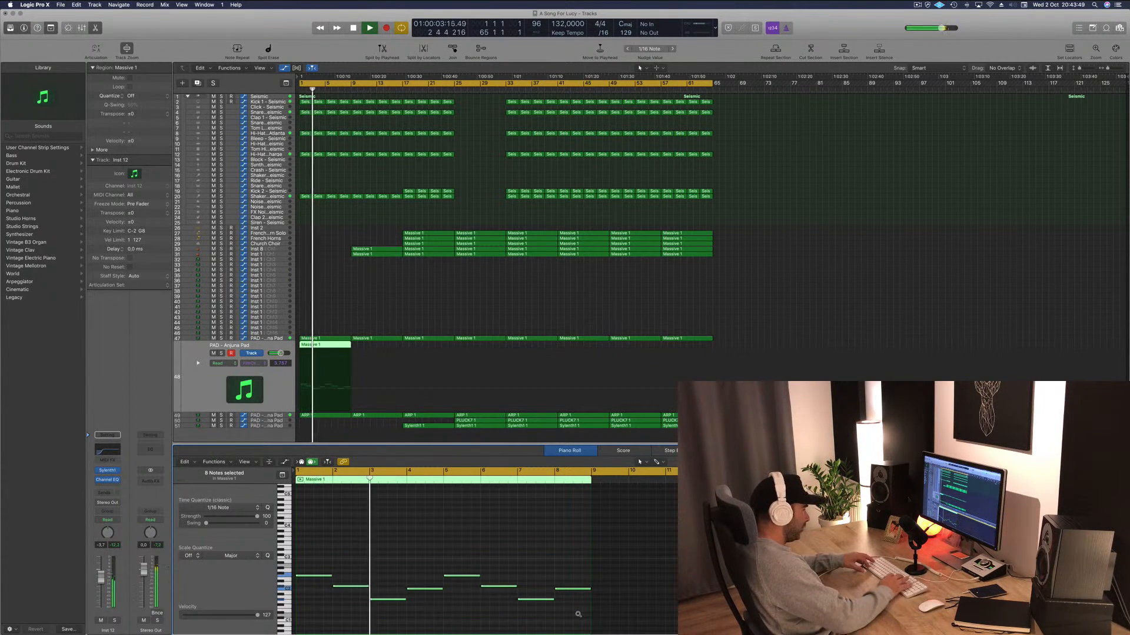
key(alt+shift+Down)
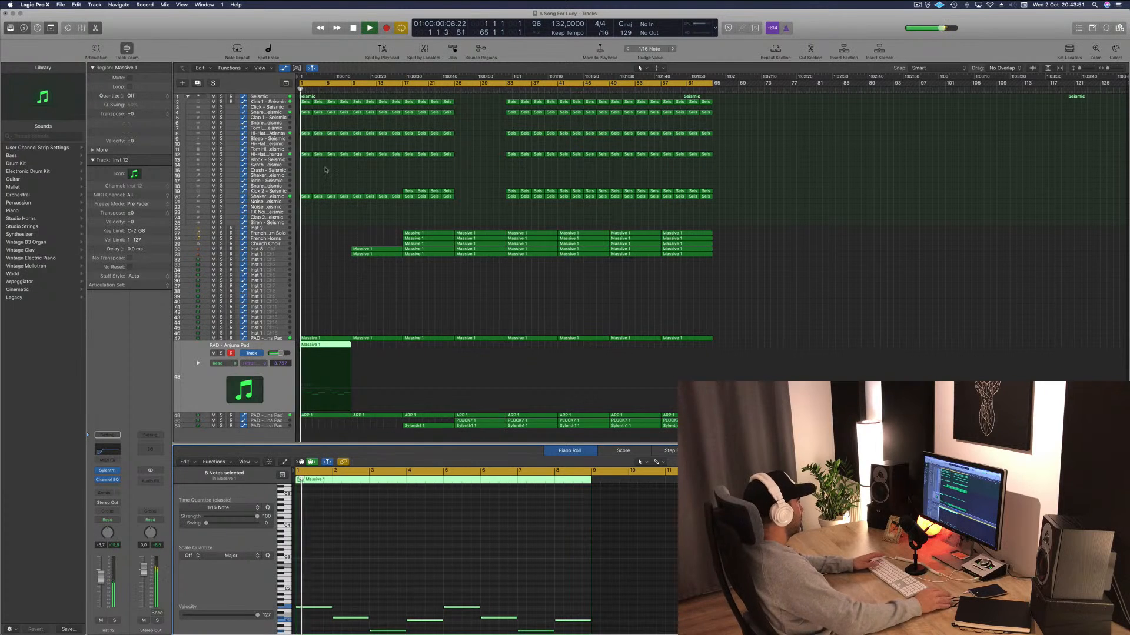
click(221, 353)
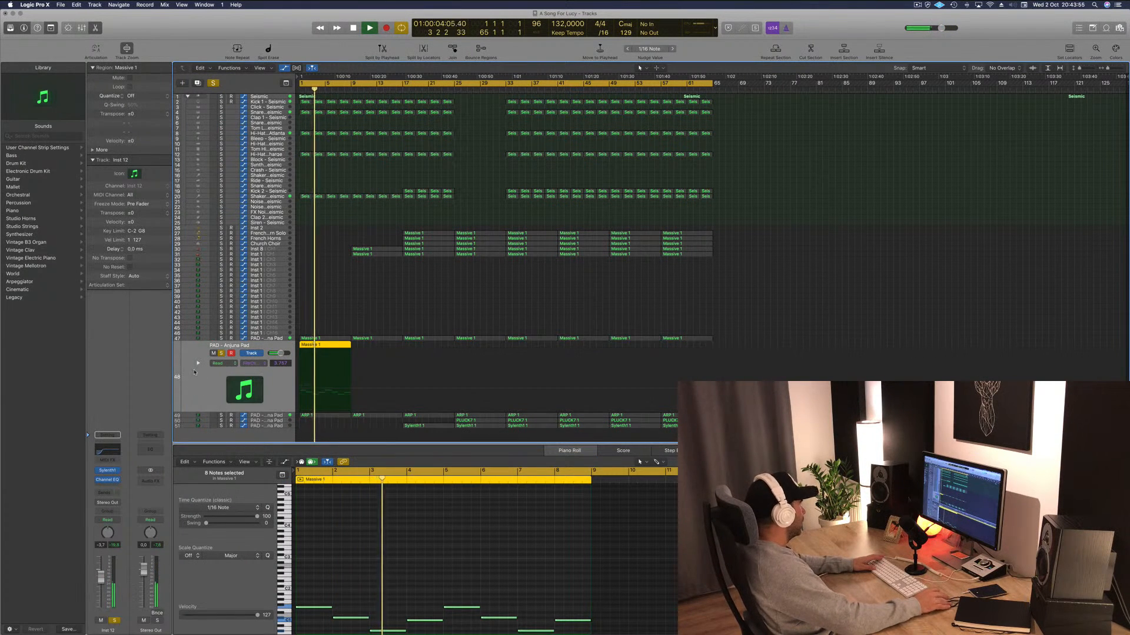
click(222, 353)
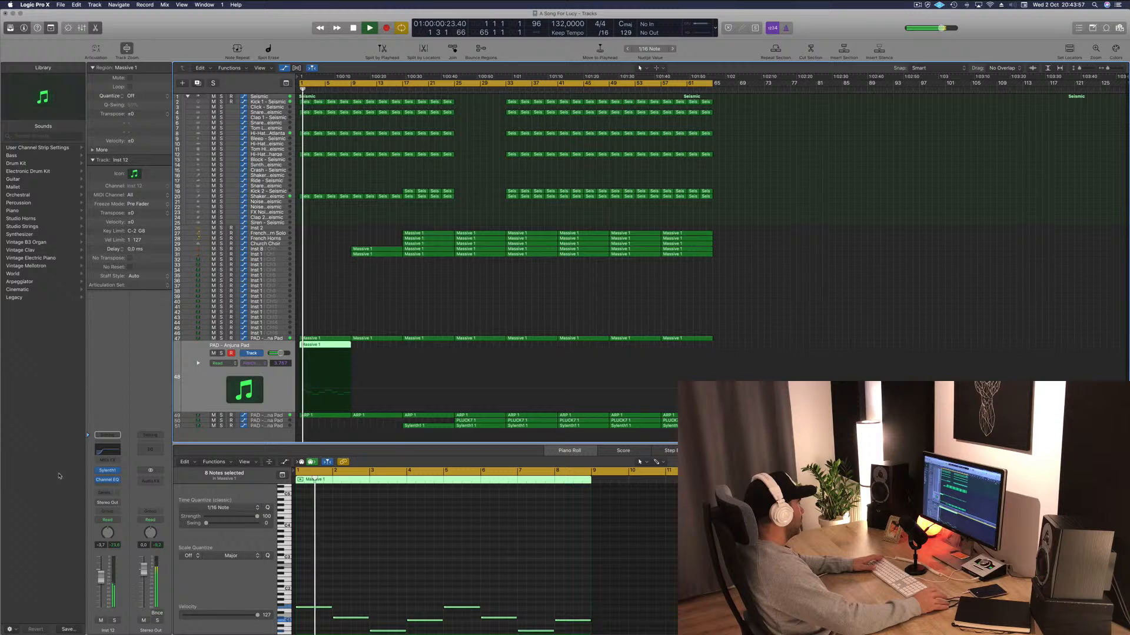
Turn off the 120 Hz low cut in the new pad track's Channel EQ and solo the track.
click(104, 450)
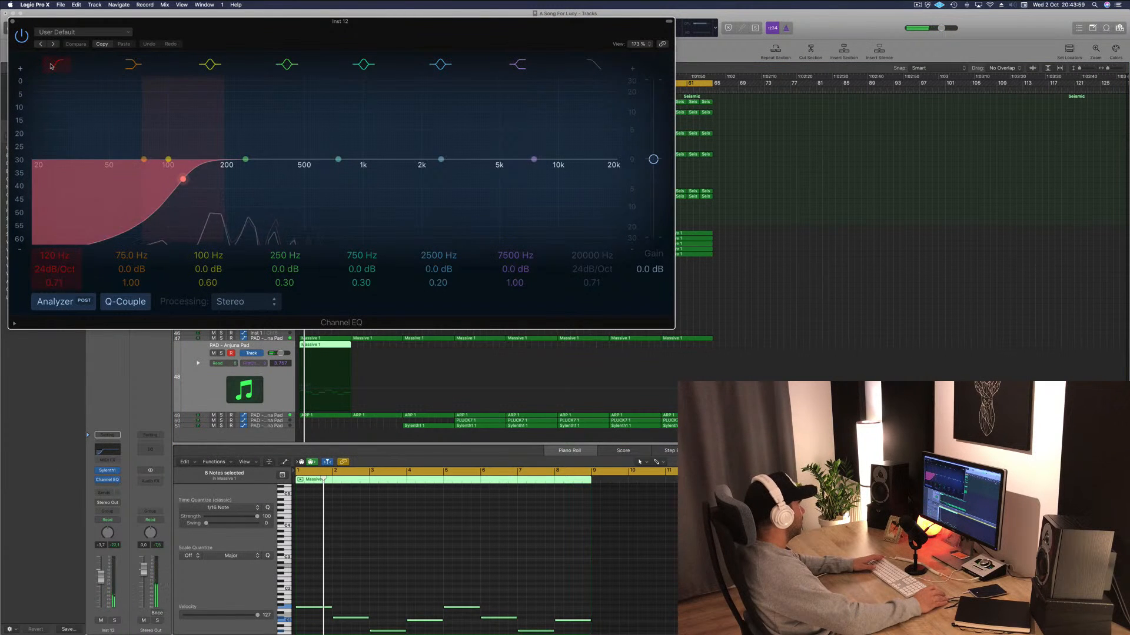
drag(15, 26, 522, 131)
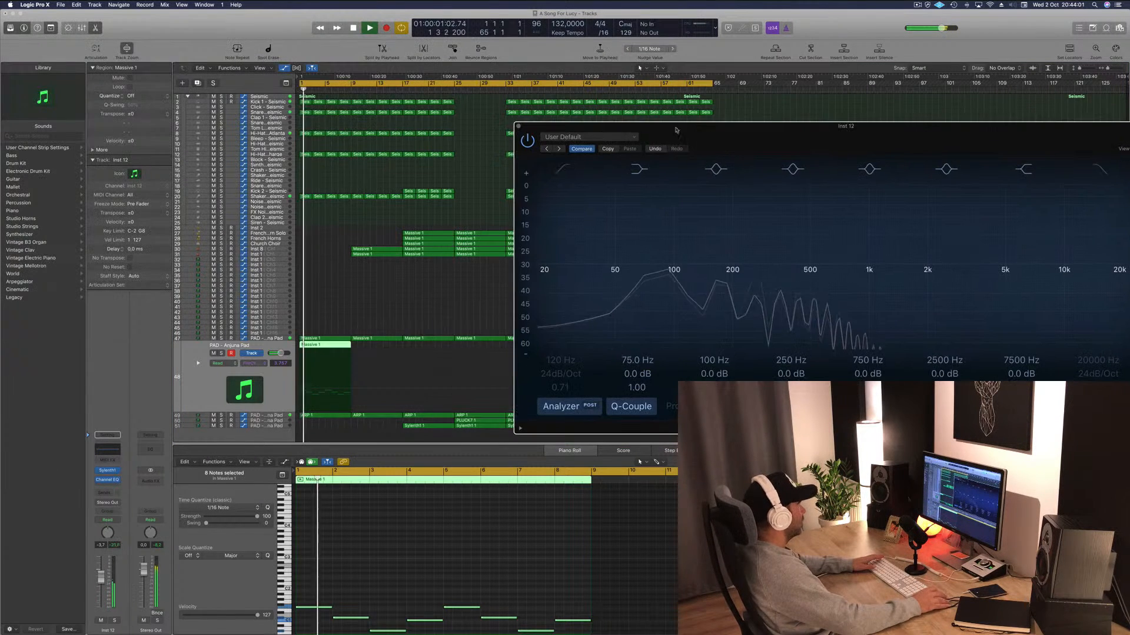
click(519, 126)
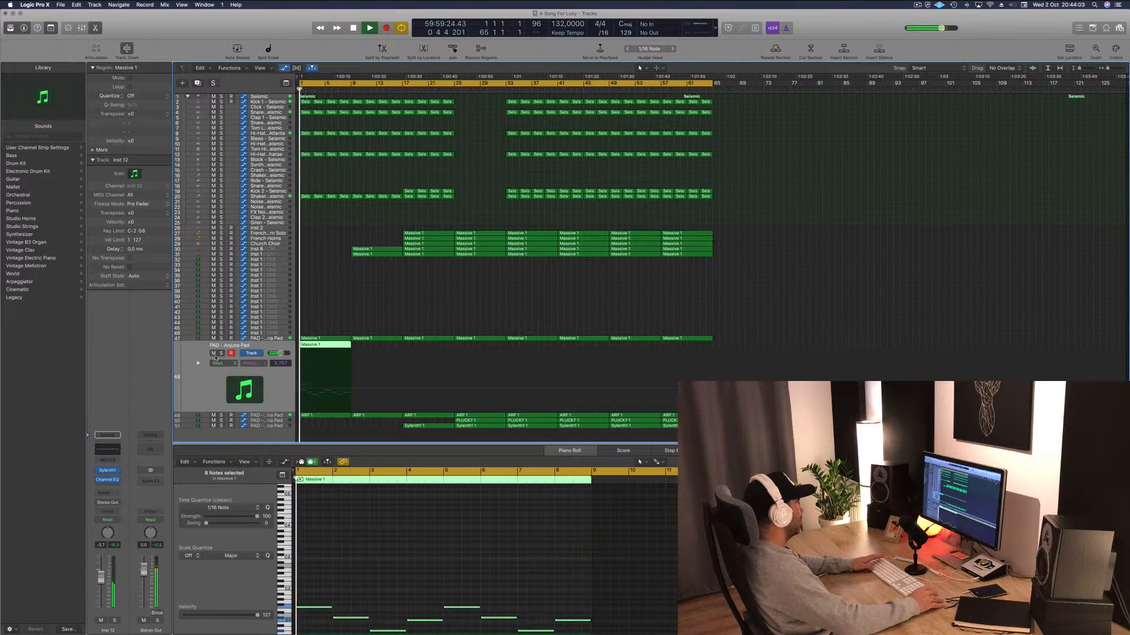
click(221, 354)
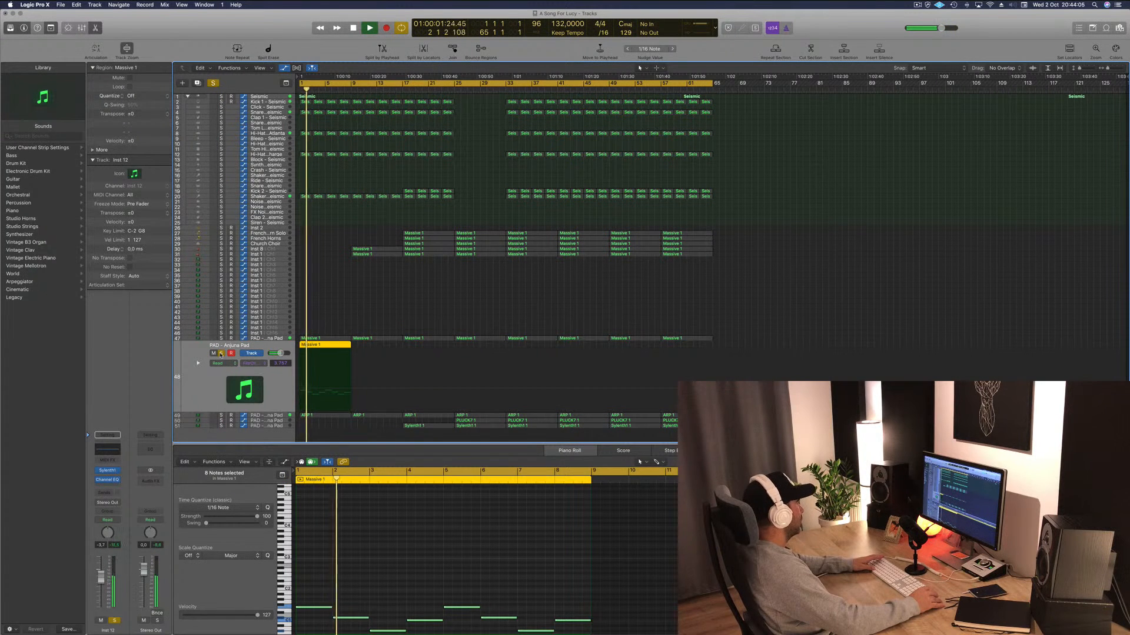
Unsolo the new pad track and copy its Massive 1 bass region to bar 9.
click(220, 354)
key(Return)
click(340, 325)
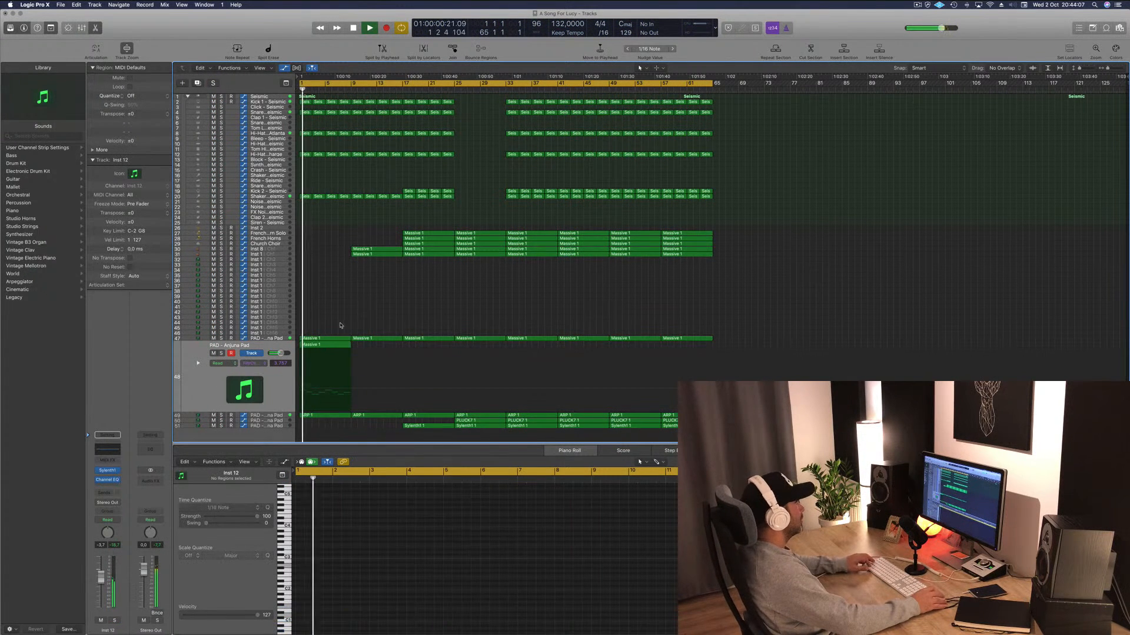
drag(318, 346, 369, 347)
click(382, 321)
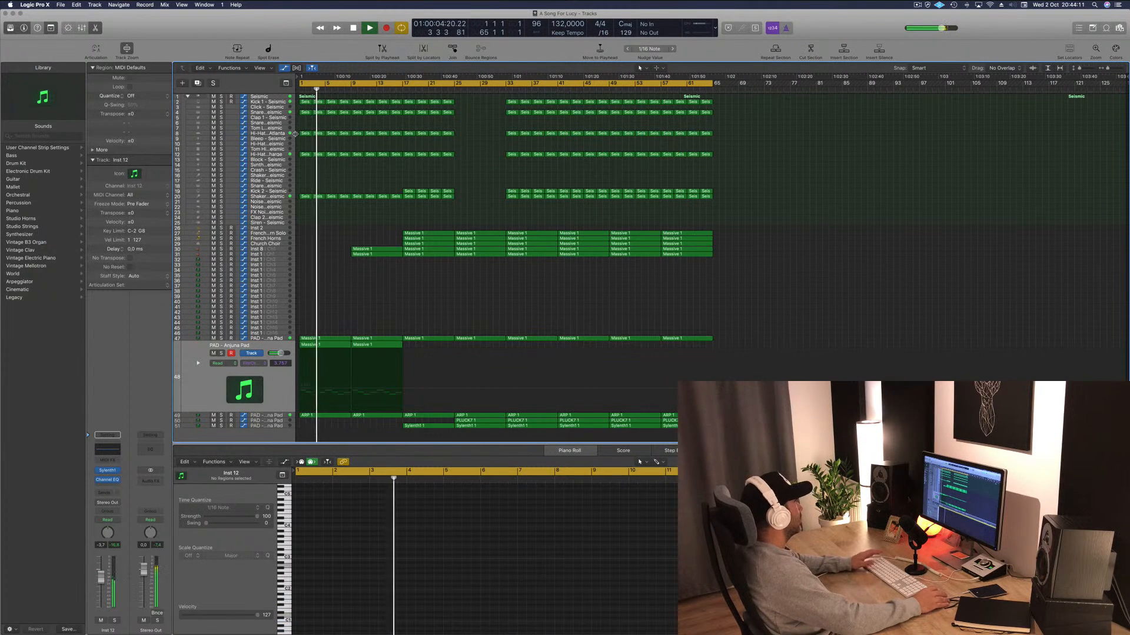
Lower the Hi-Hat Open - Depth Charge track's volume to about -11.4 dB and save the project.
click(203, 154)
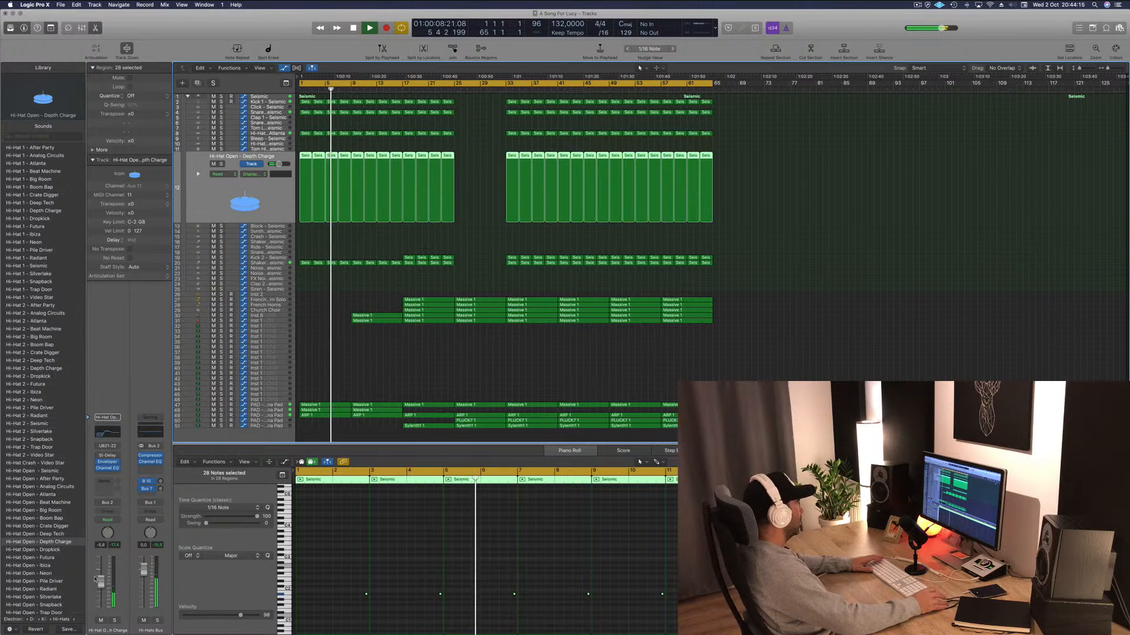
drag(98, 581, 100, 588)
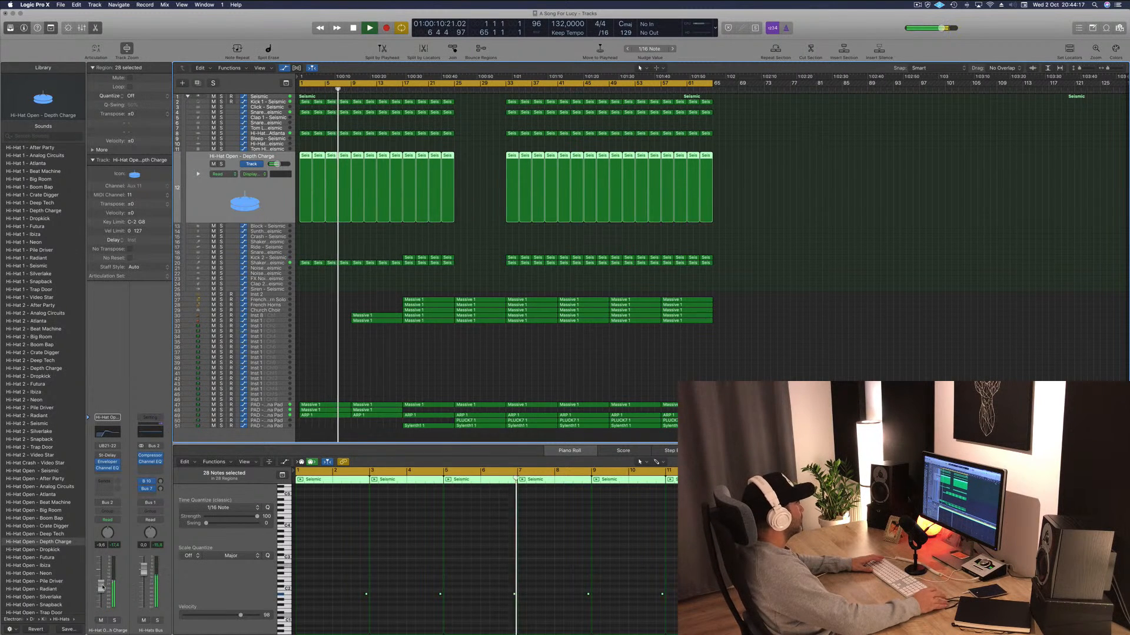
click(403, 362)
key(super+s)
Audition the Inst 8 strings track soloed for a moment.
key(super+Right)
key(super+Right)
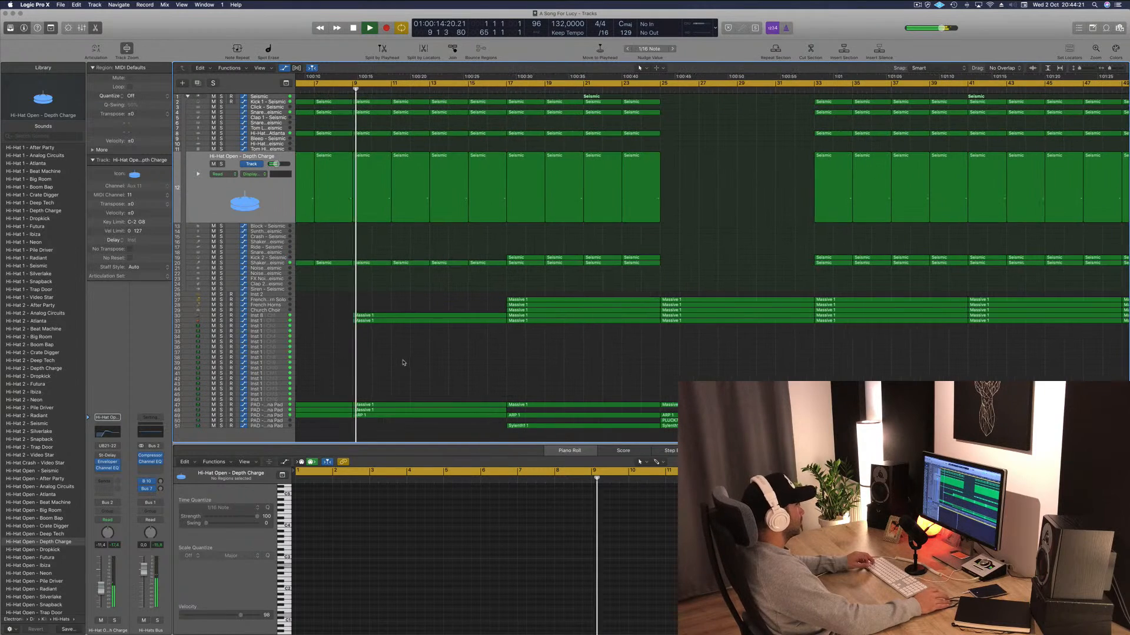
key(super+Left)
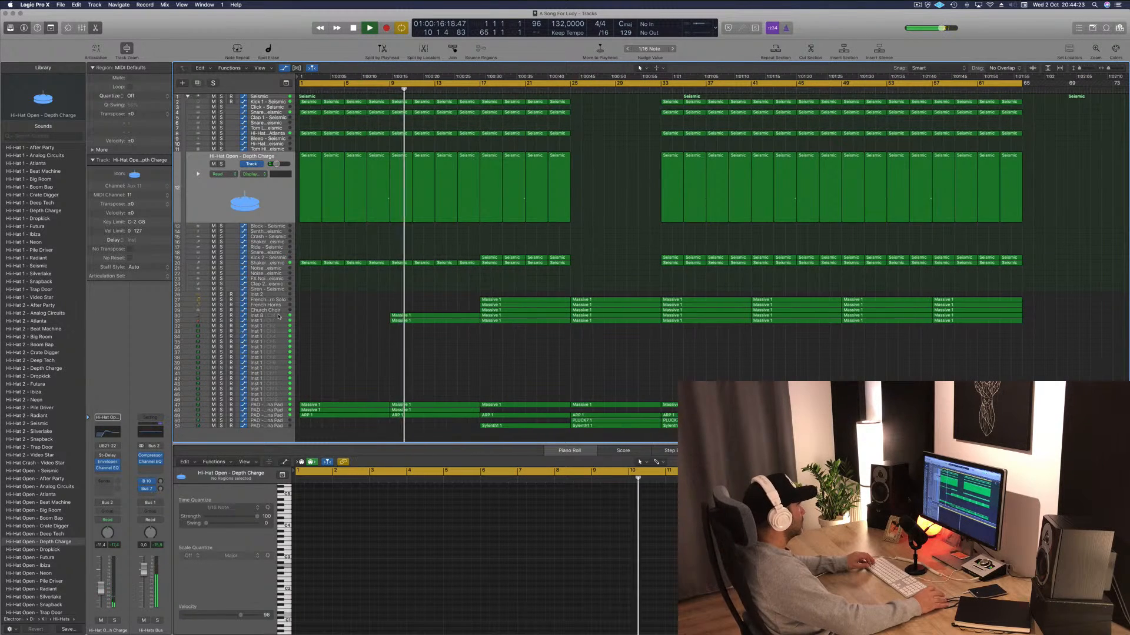
click(293, 315)
click(221, 259)
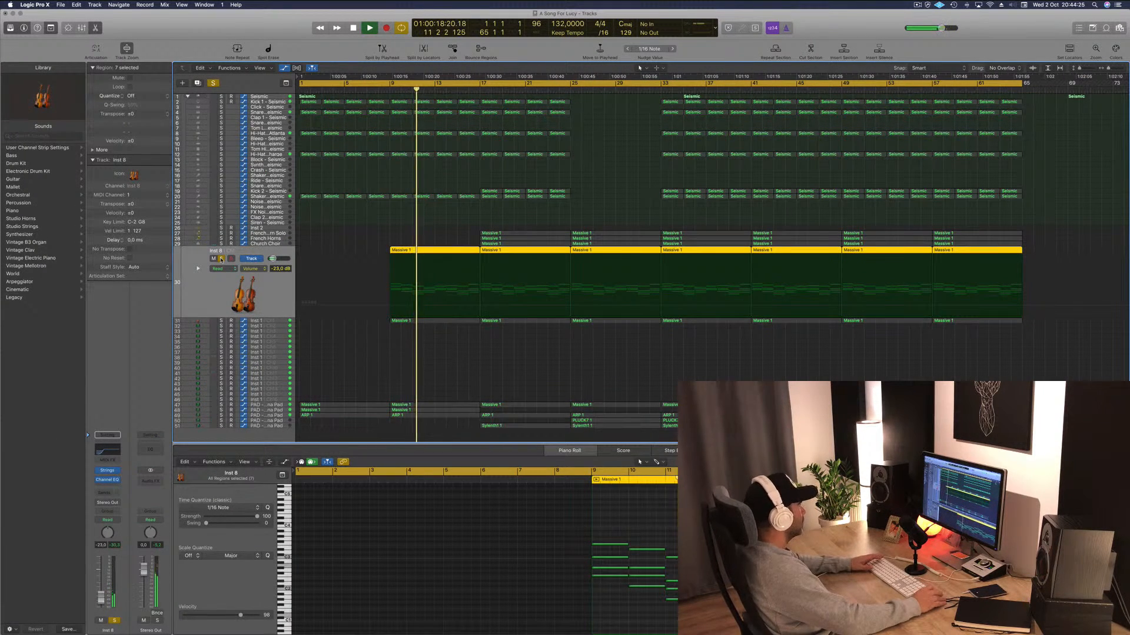
click(221, 259)
Raise the Inst 1 strings track to about -15.2 dB after a solo check, and Inst 8 to about -18.5 dB.
click(272, 321)
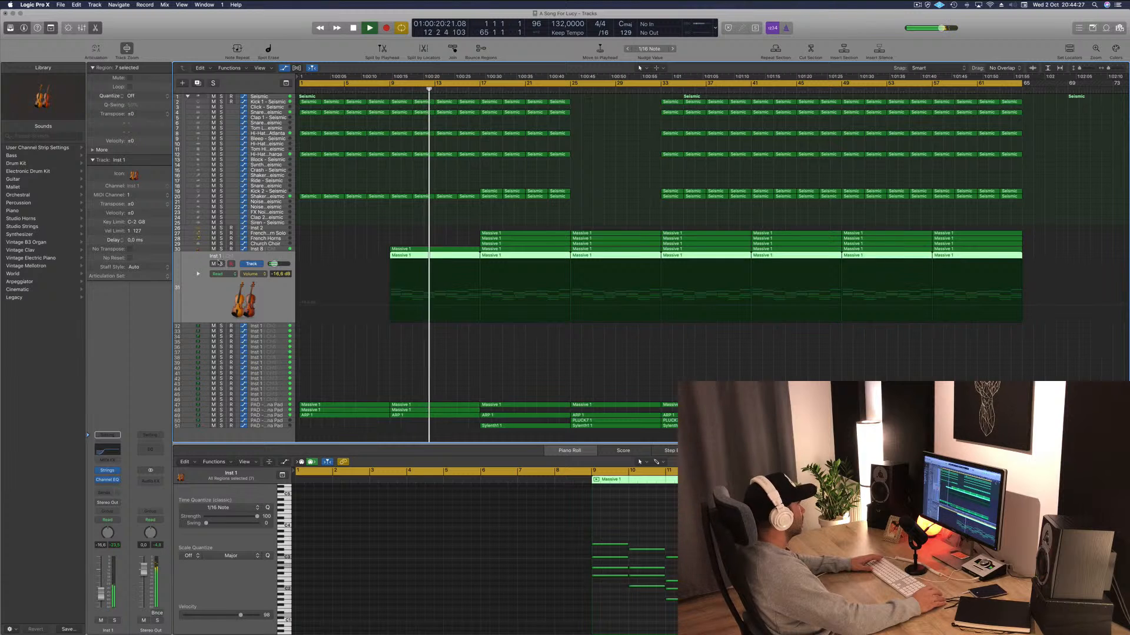
click(220, 264)
key(s)
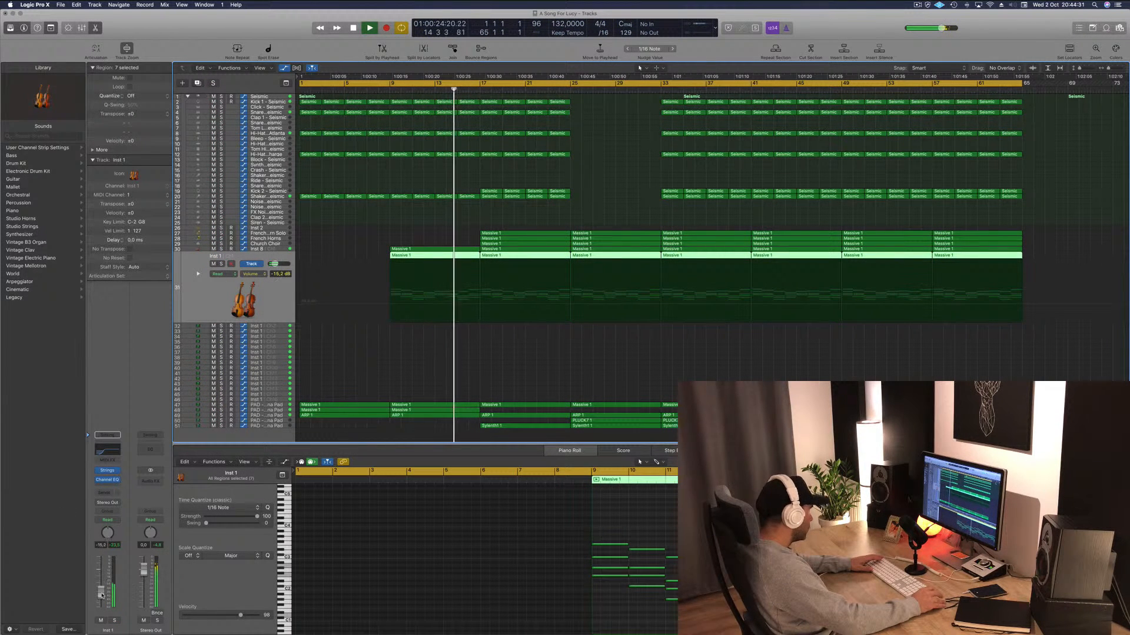
click(283, 247)
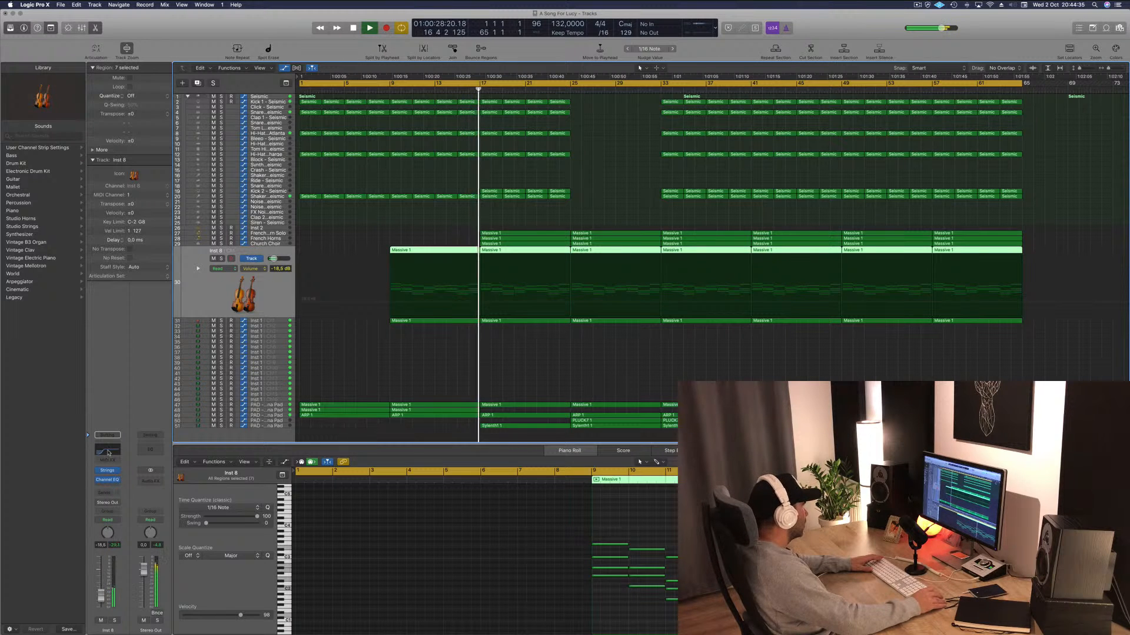
click(480, 347)
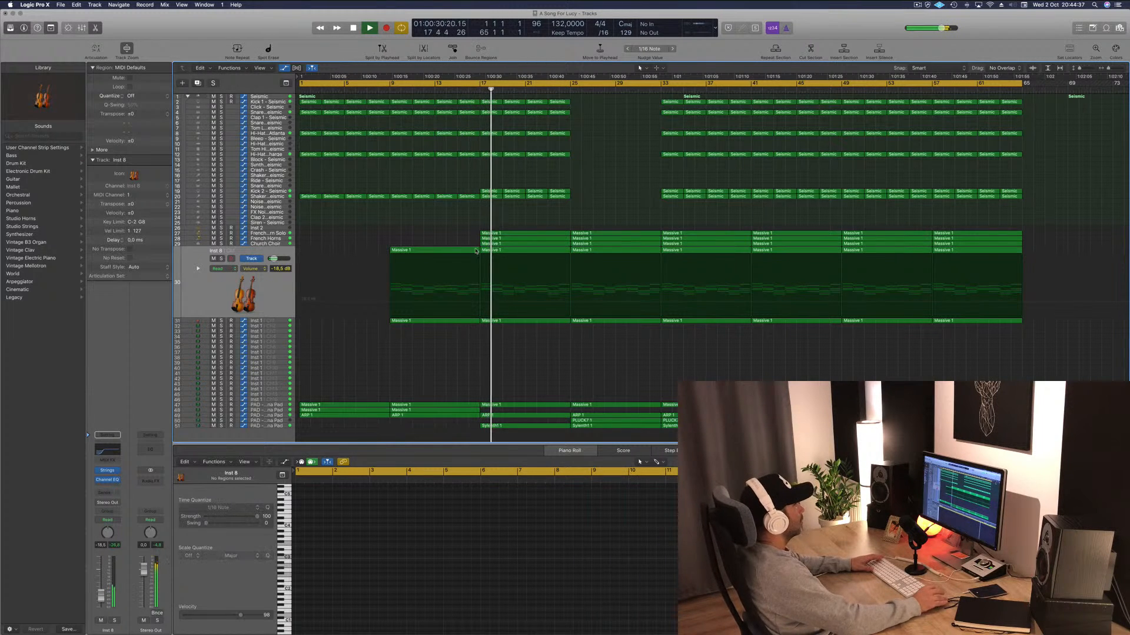
Delete the French Horn Solo and French Horns regions that start at bar 17.
click(284, 234)
drag(530, 219, 531, 306)
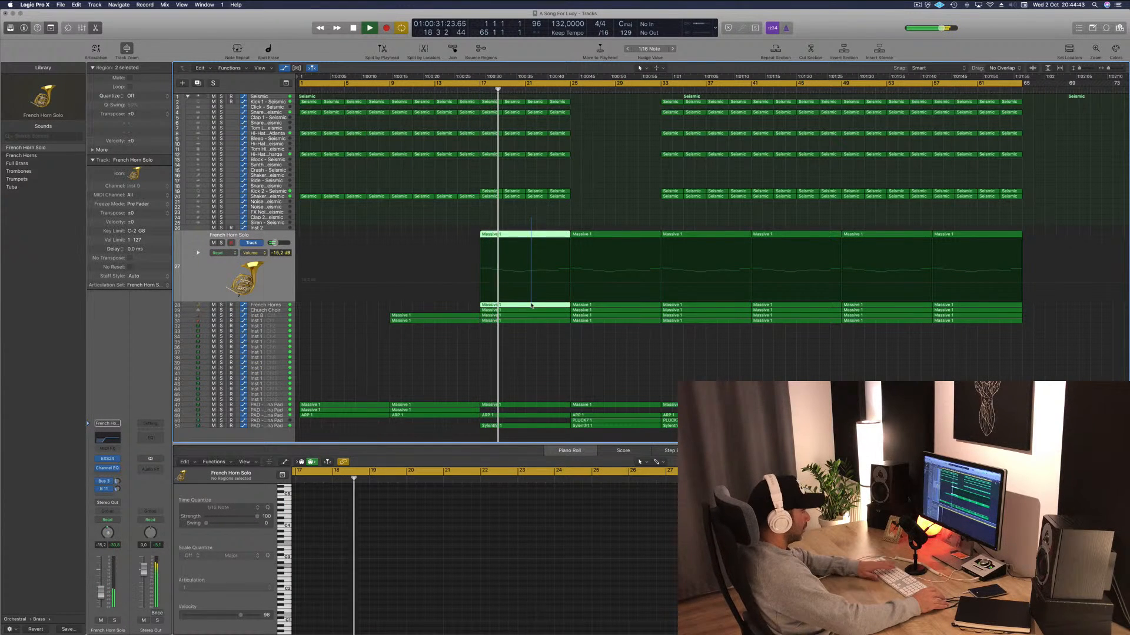
key(Delete)
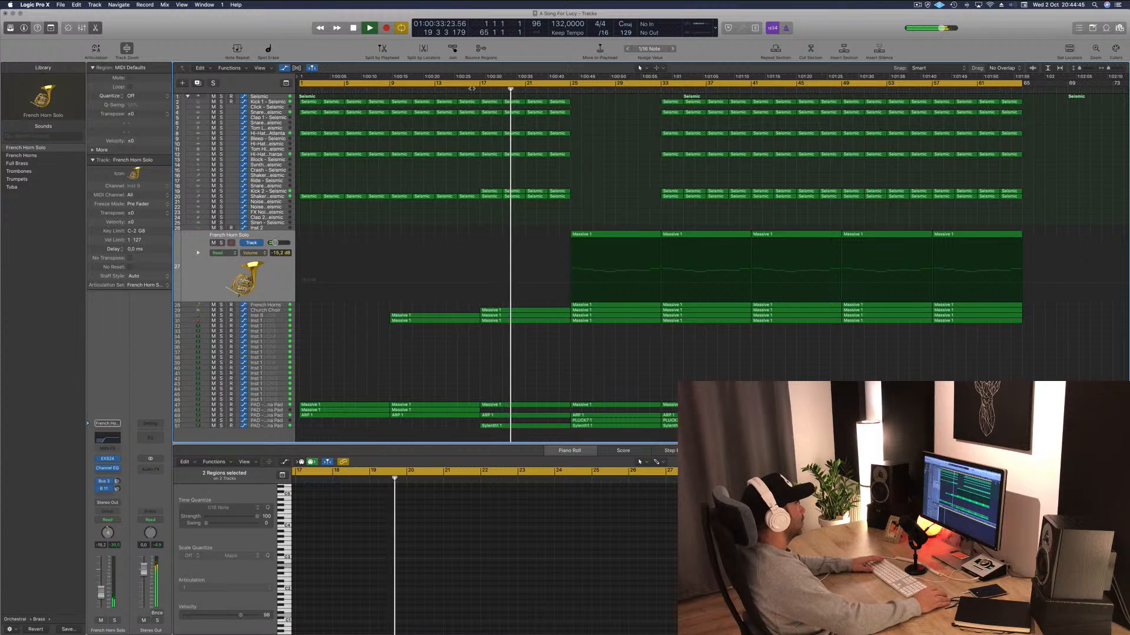
Play from around bar 17, check Kick 2 - Seismic soloed, and lower its volume to about -3.5 dB.
click(471, 89)
click(279, 191)
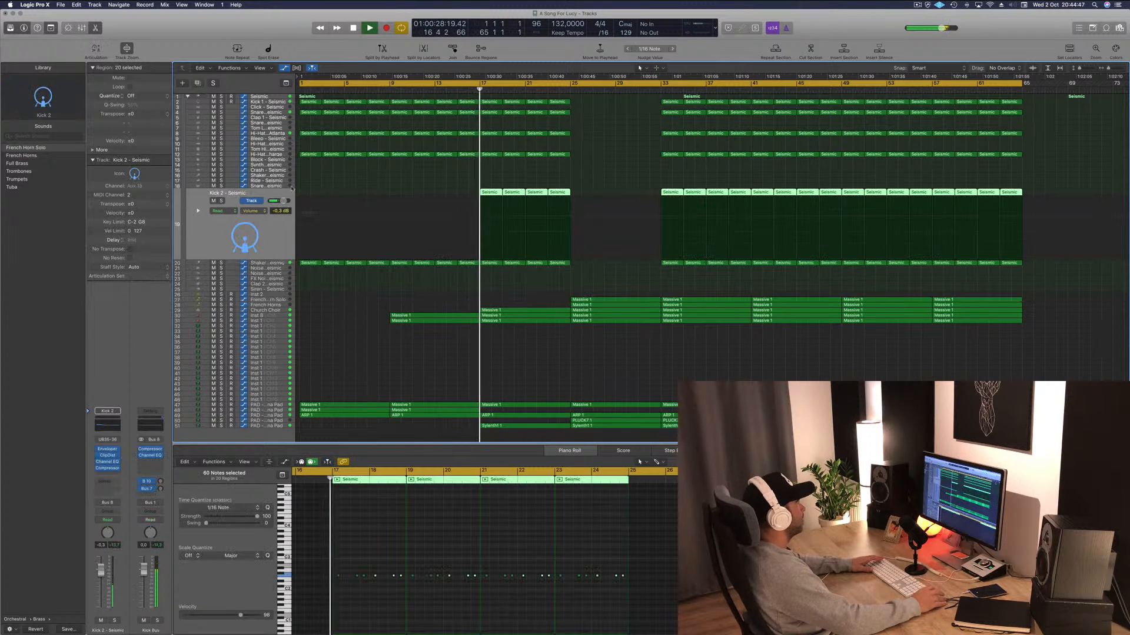
click(221, 200)
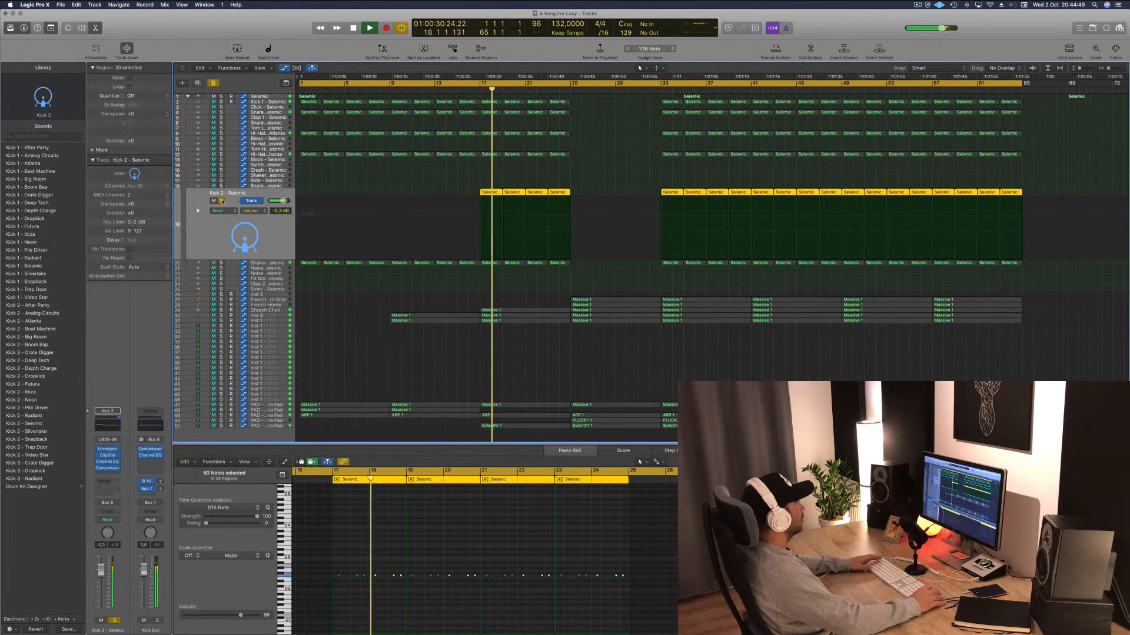
click(221, 200)
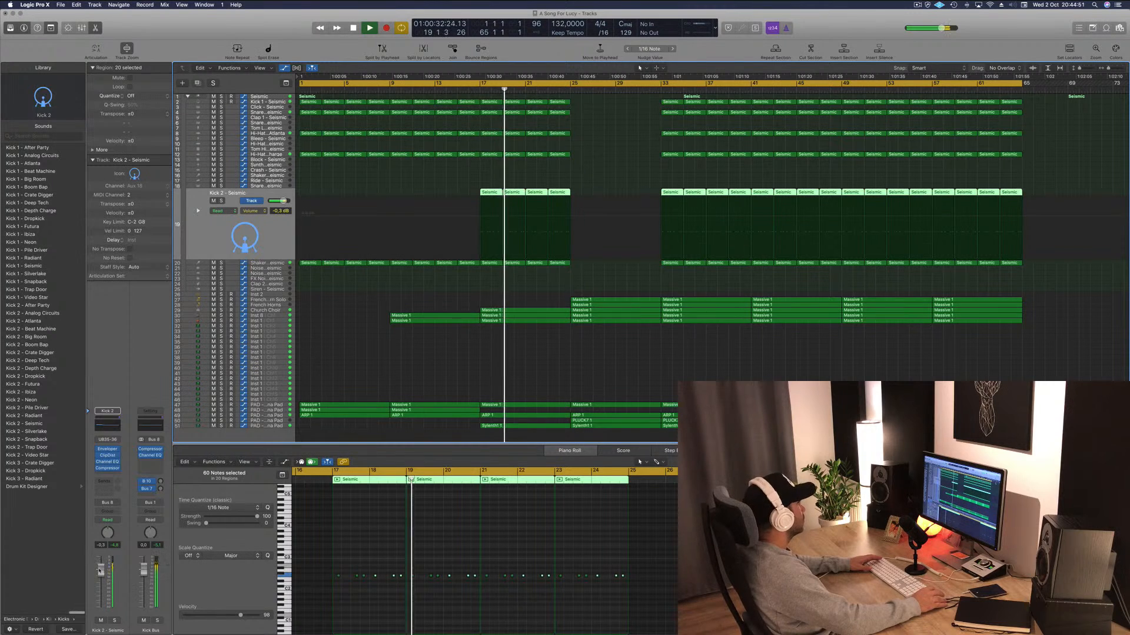
drag(101, 582, 102, 583)
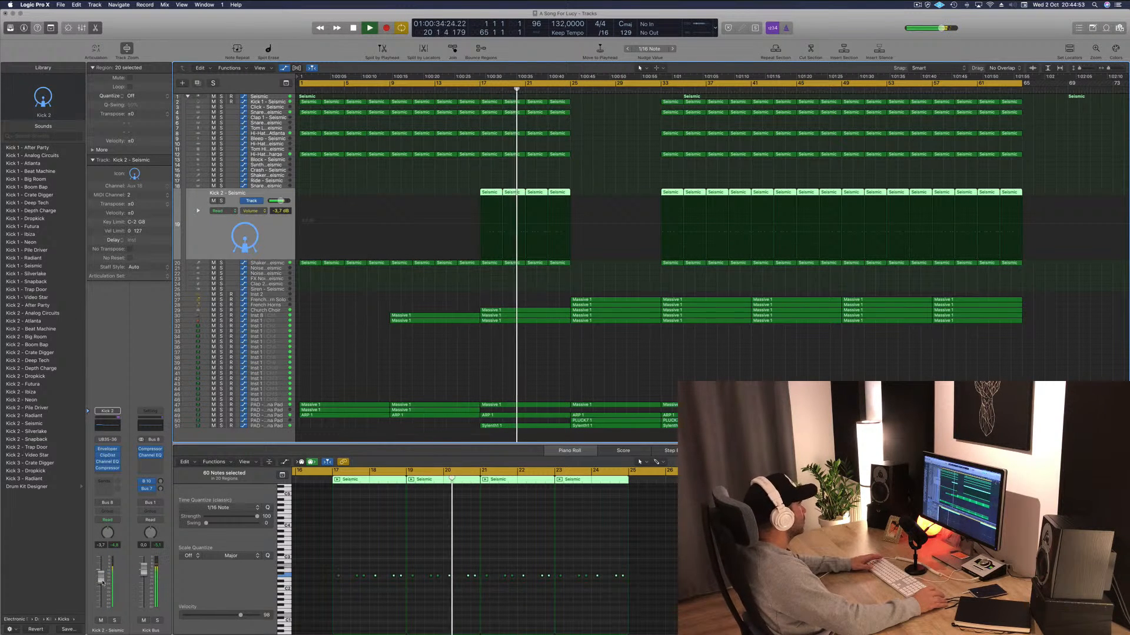
click(621, 390)
Copy the Massive 1 bass region from bar 9 to bar 25 on the new pad track.
scroll(619, 386, down, 5)
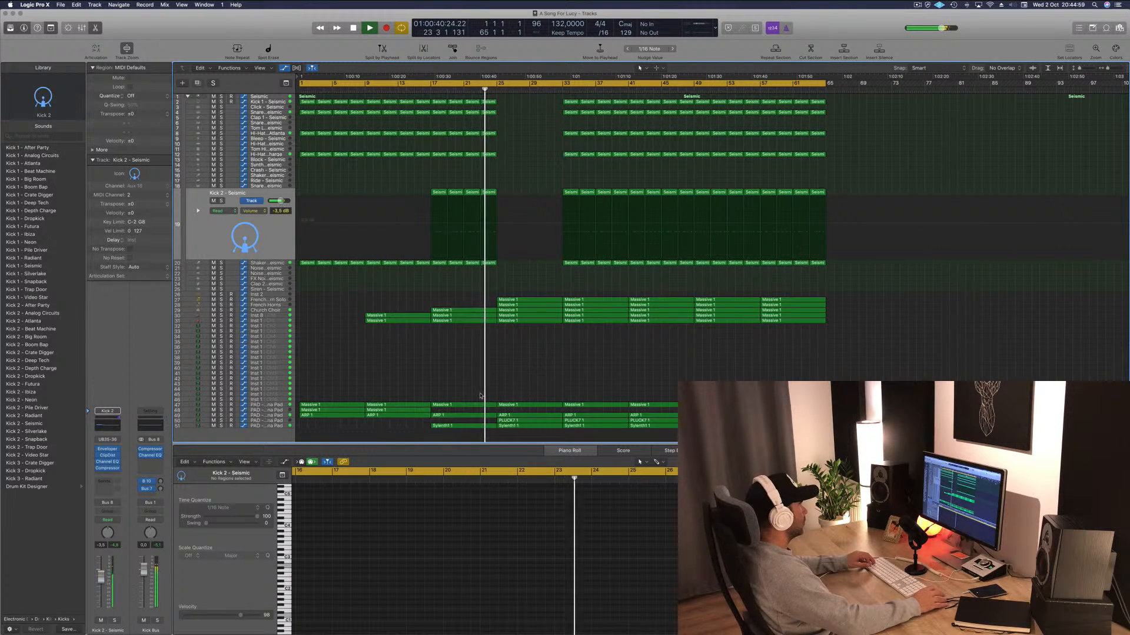
scroll(534, 374, down, 1)
click(391, 408)
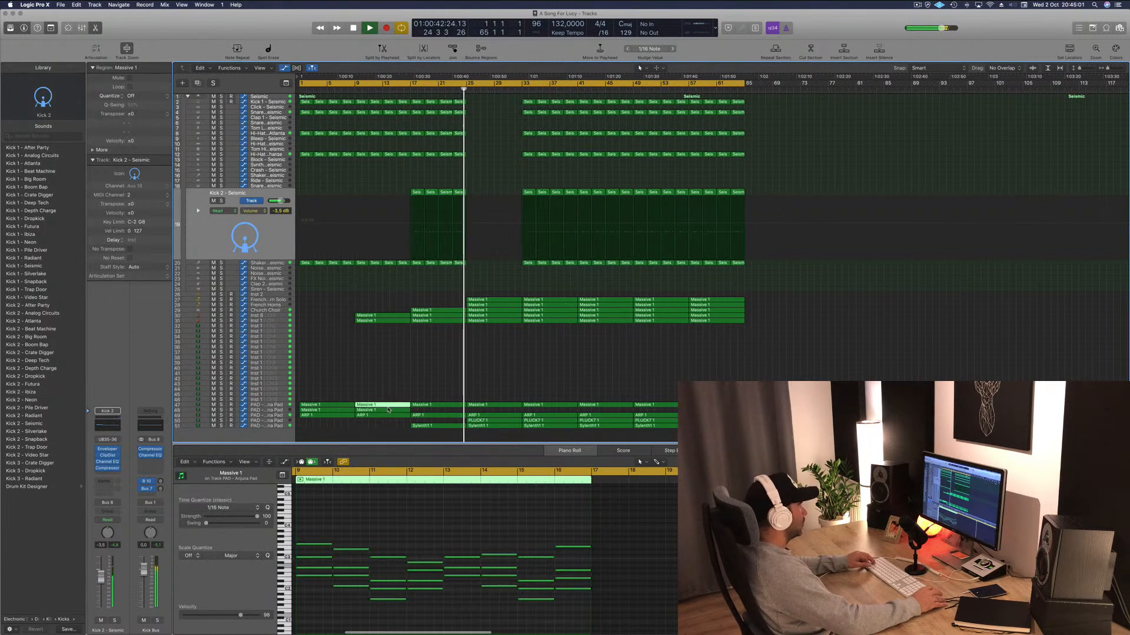
drag(390, 408, 501, 412)
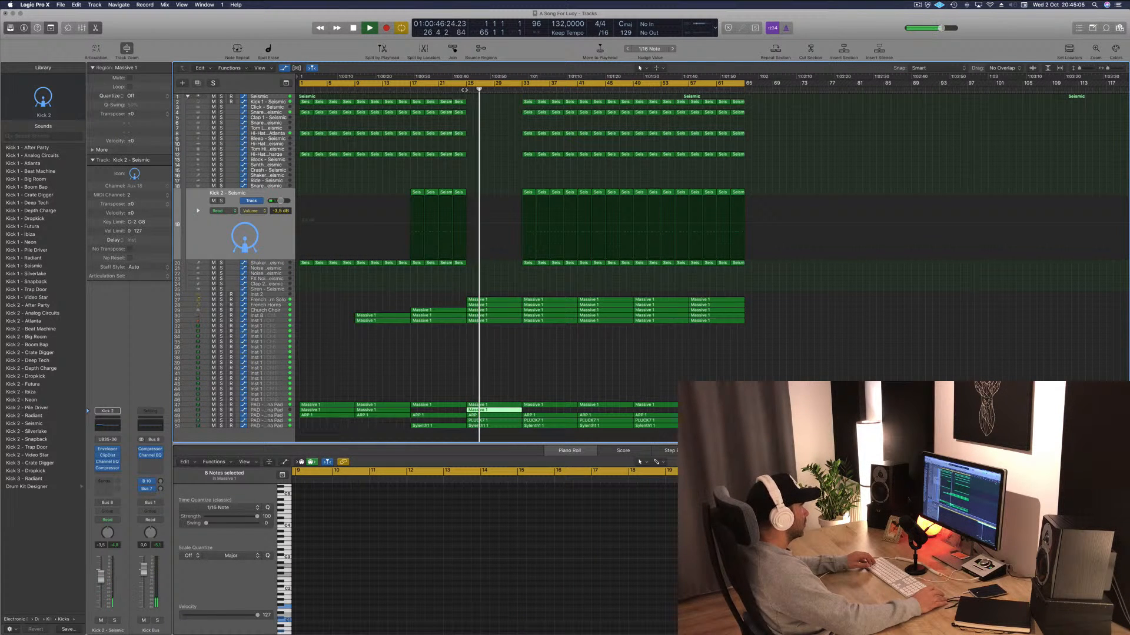
click(524, 376)
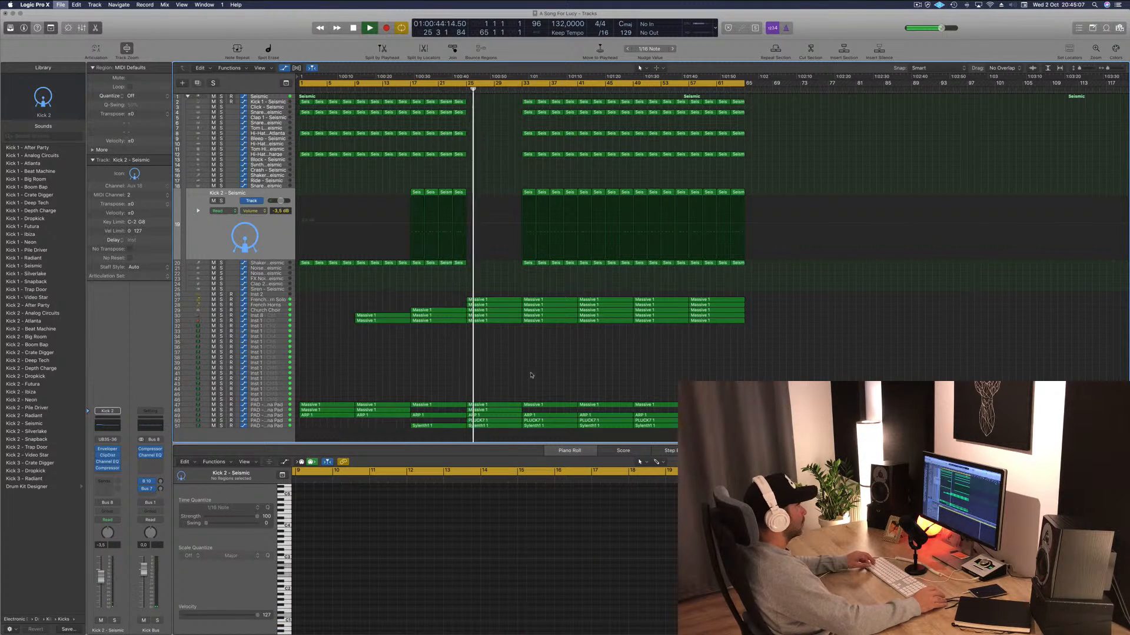
Delete all Seismic drum regions between bars 33 and 41 to lengthen the break, and save the project.
key(super+Right)
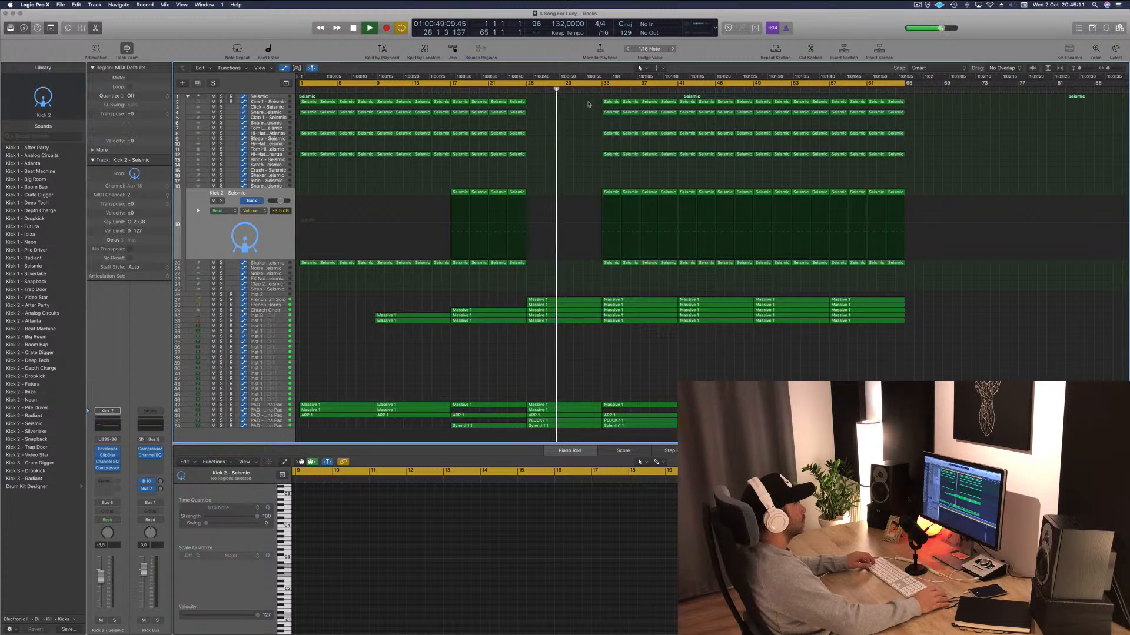
drag(592, 96, 671, 287)
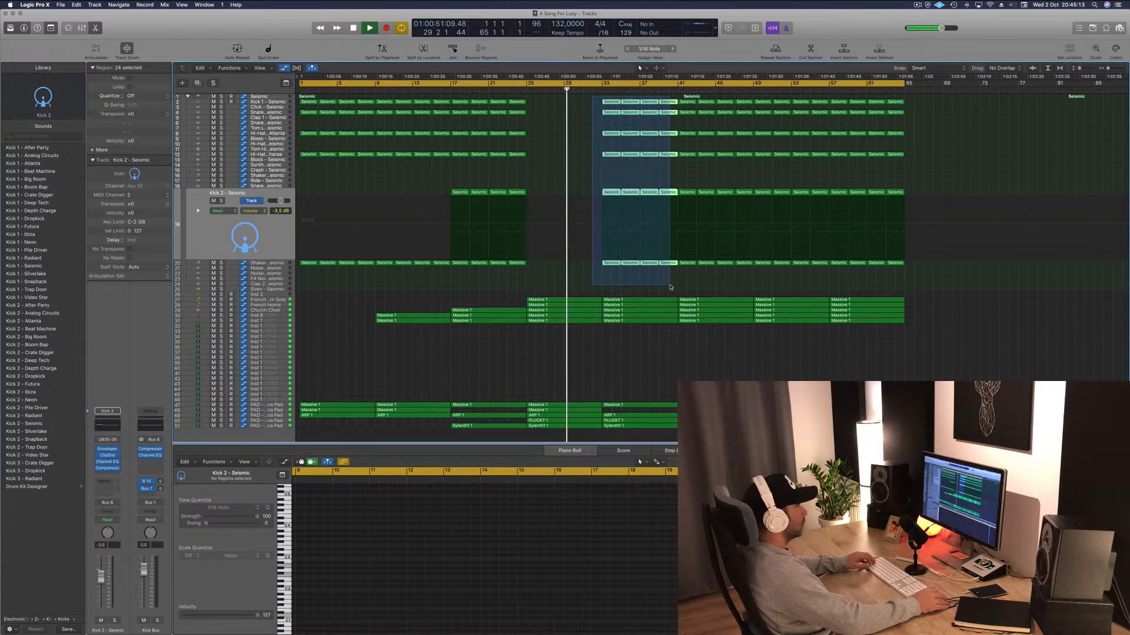
key(Delete)
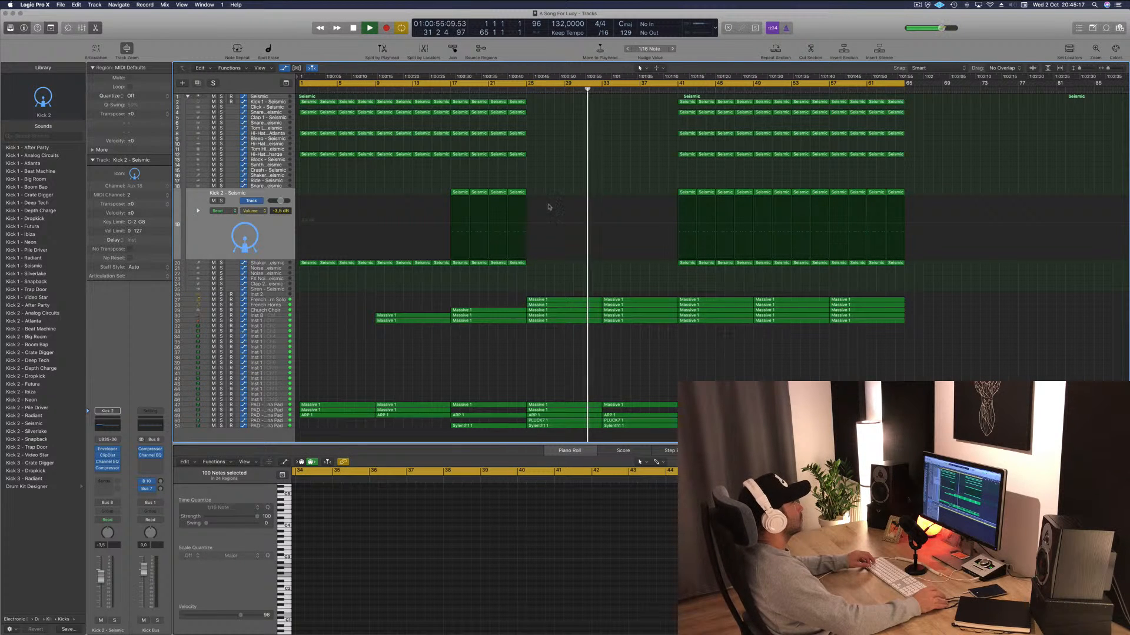
key(super+s)
Copy the Massive 1 bass region from bar 25 to bar 33 and play the break from bar 25.
key(super+Left)
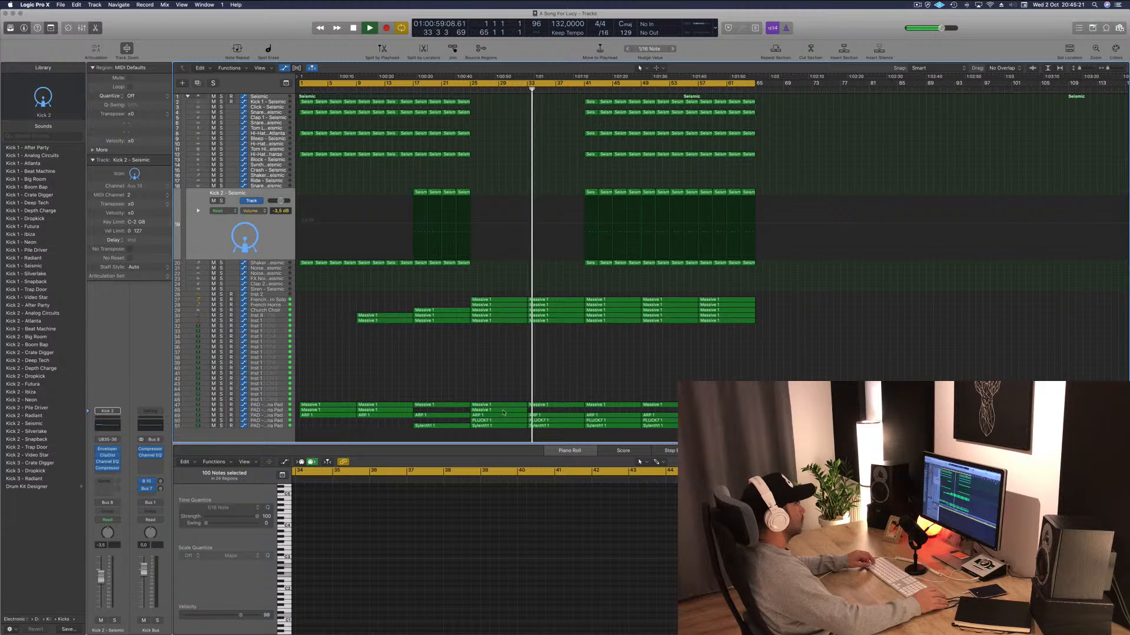
drag(501, 411, 556, 411)
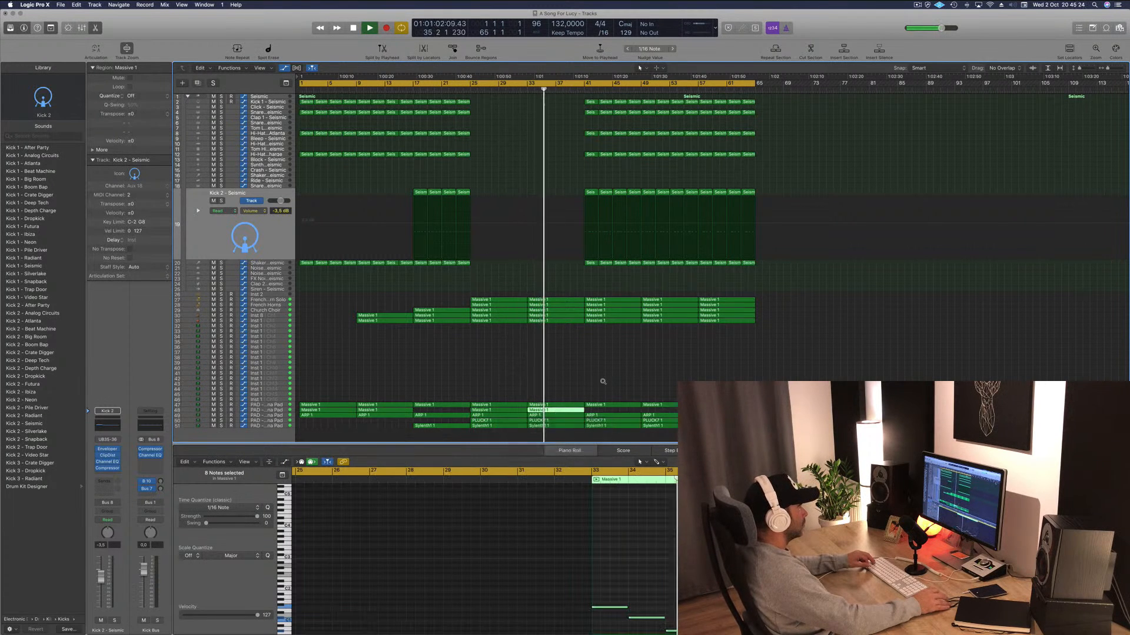
click(467, 89)
click(509, 356)
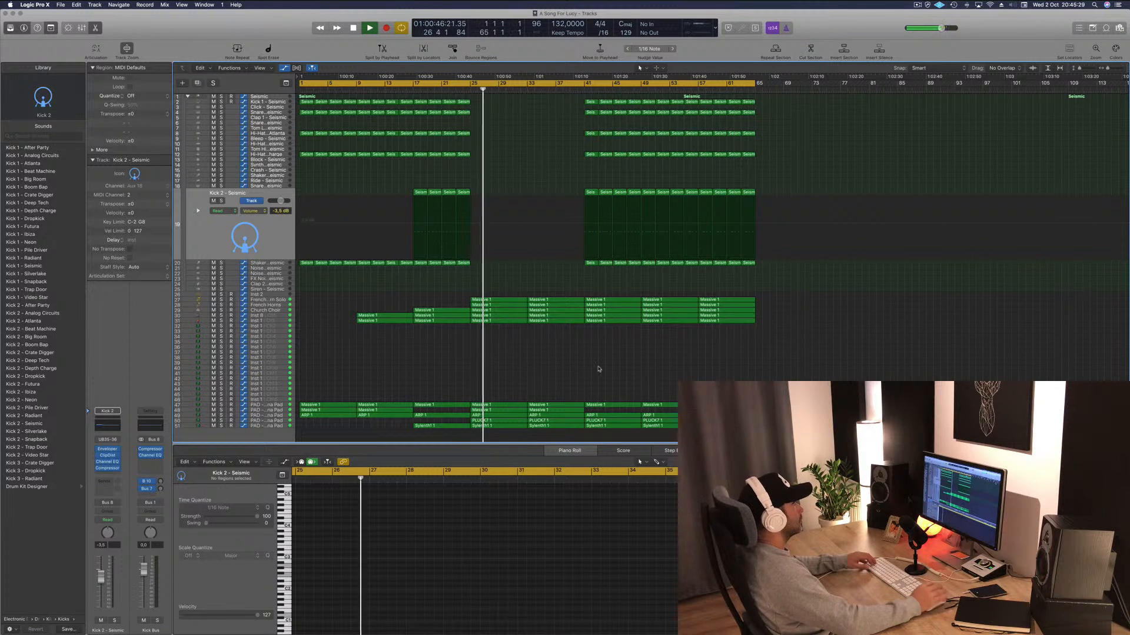
click(917, 6)
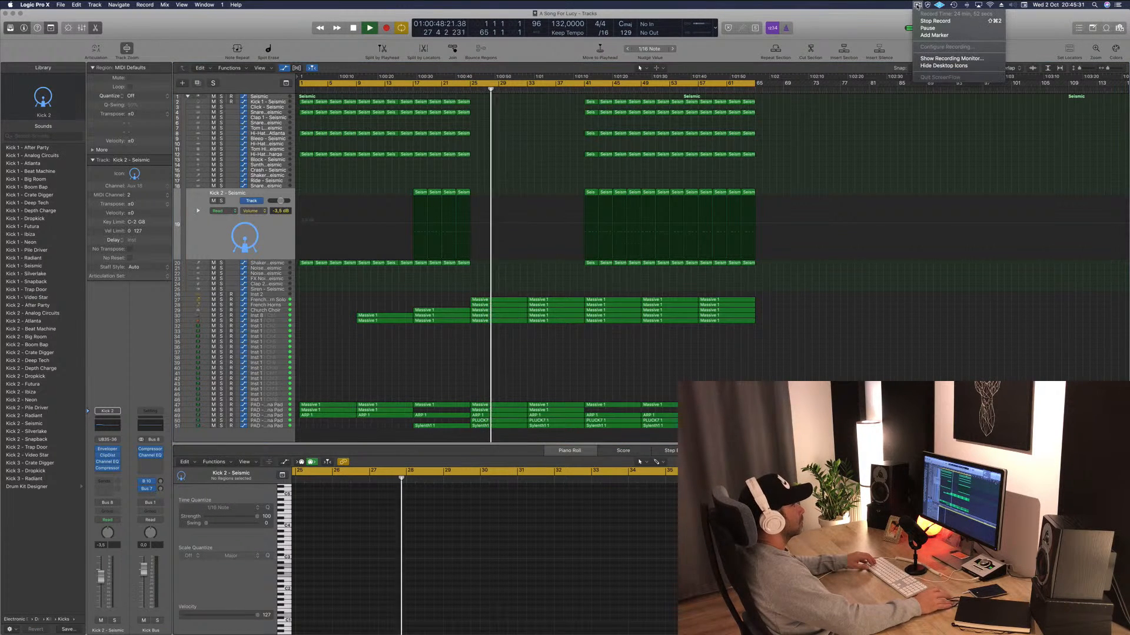
click(917, 5)
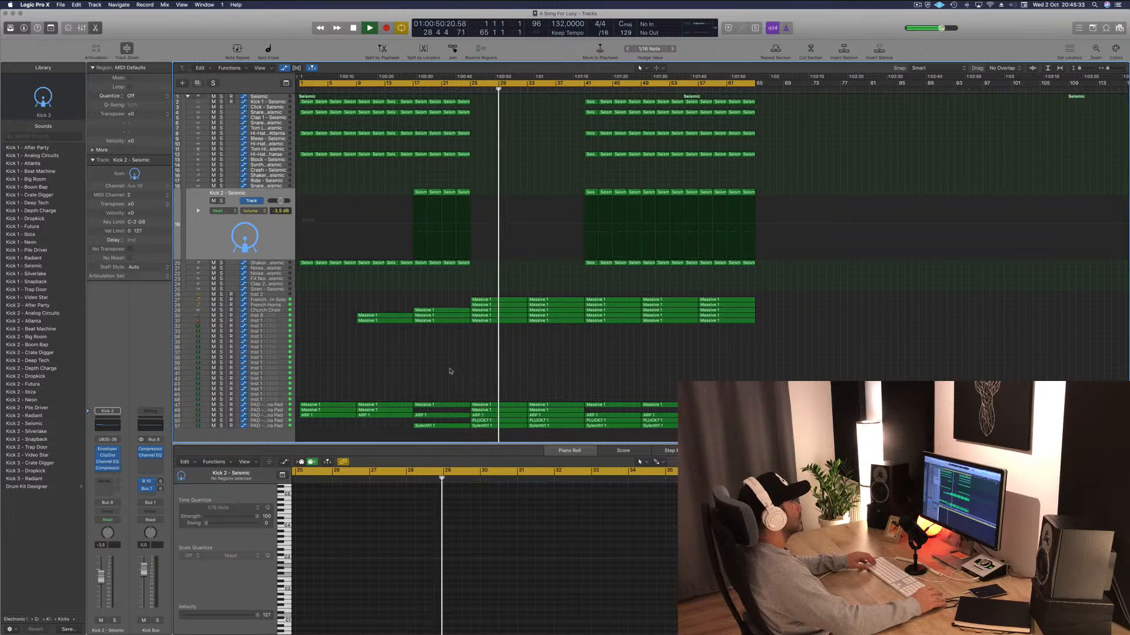
key(super+Right)
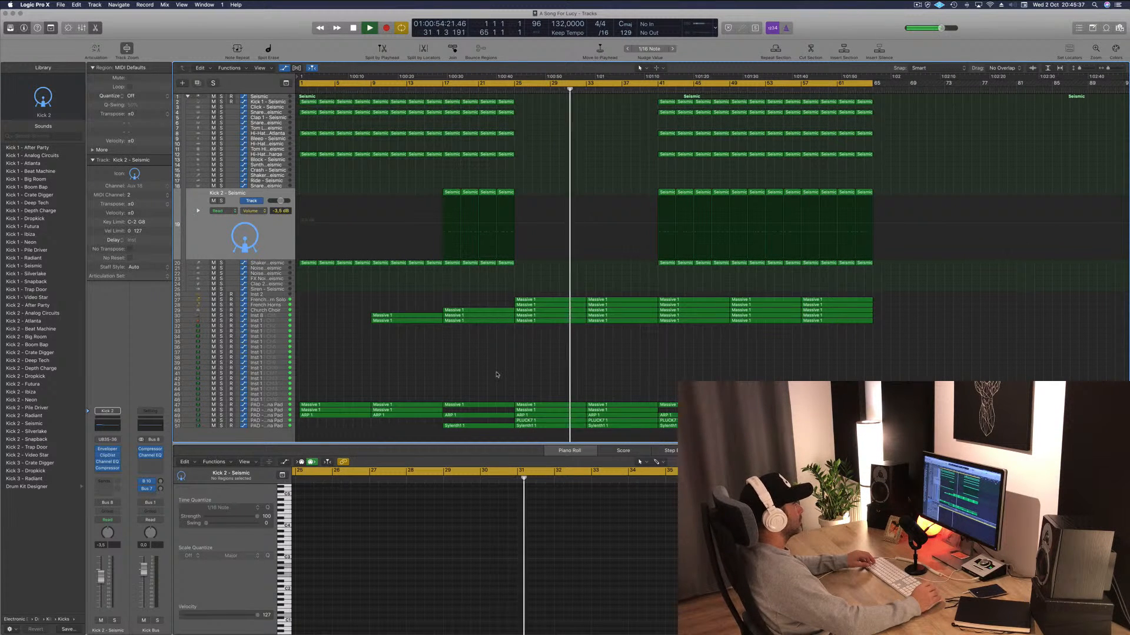
key(super+Left)
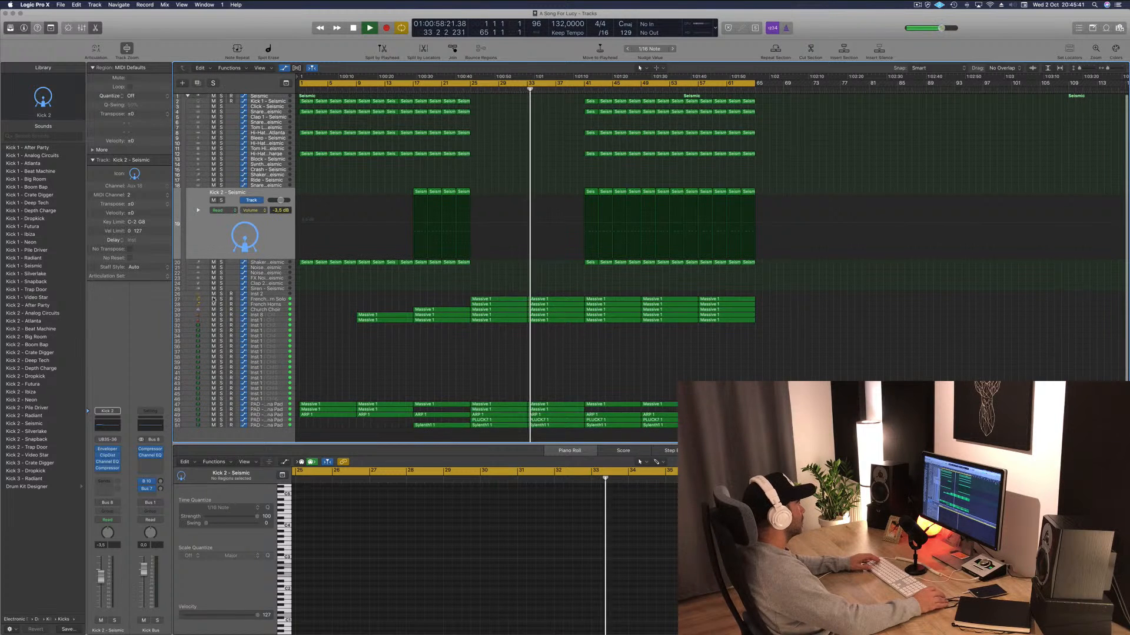
Delete the Church Choir region between bars 33 and 41.
click(566, 310)
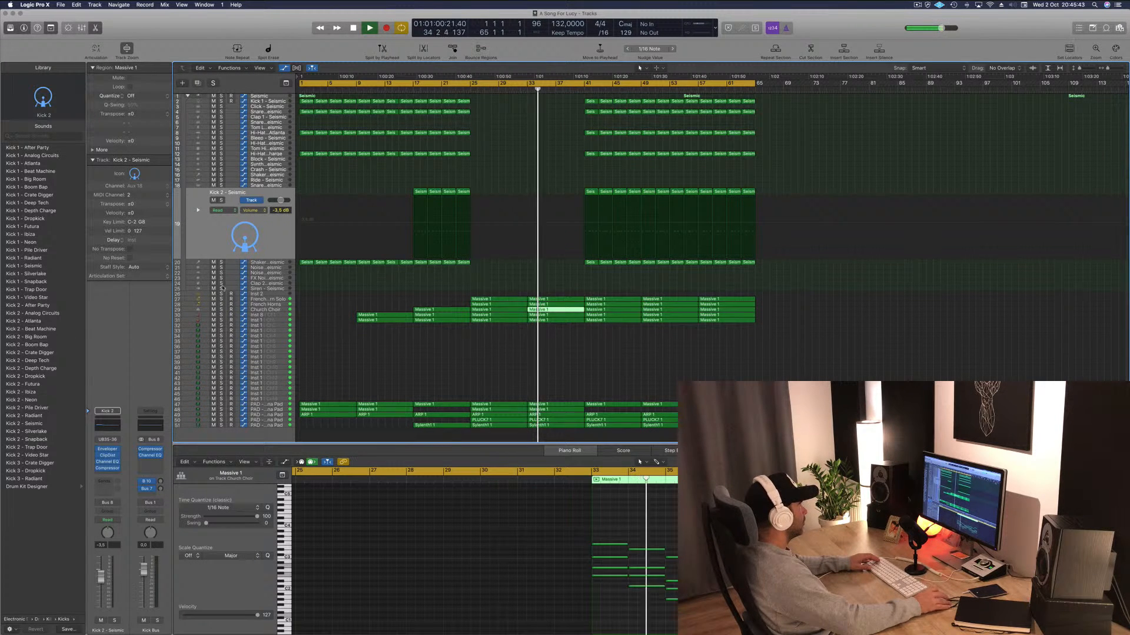
click(266, 309)
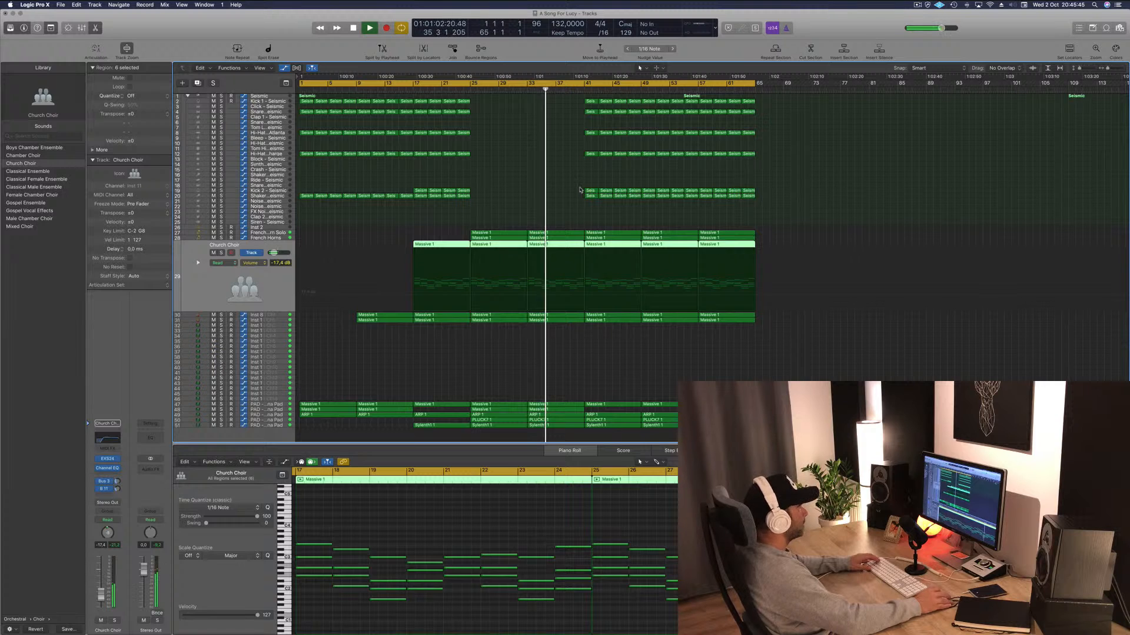
click(559, 250)
key(Delete)
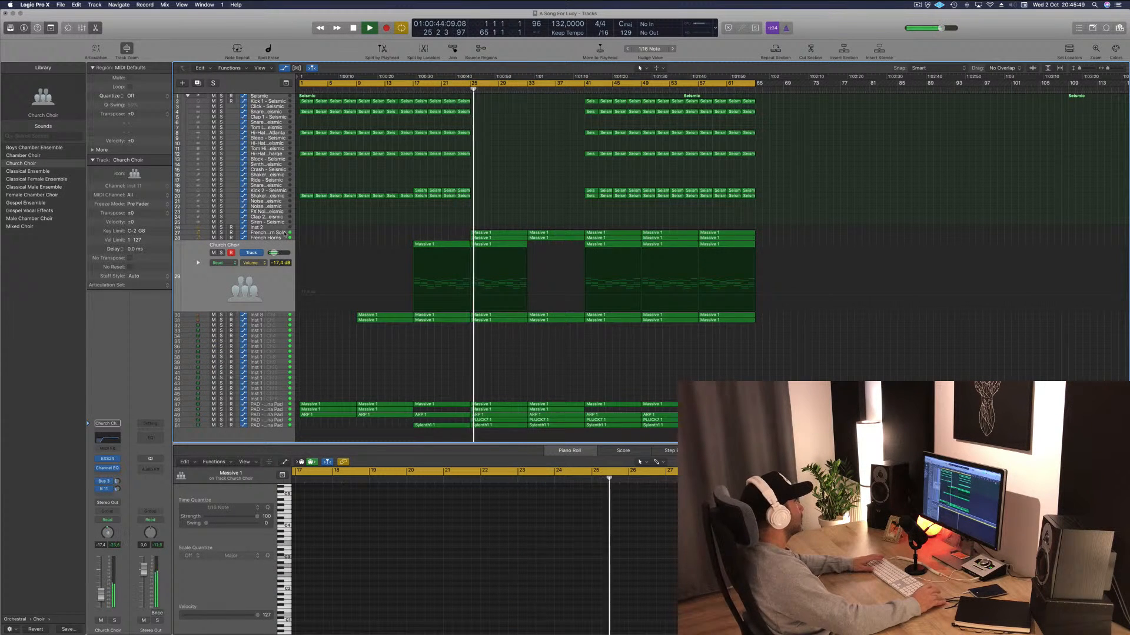
Raise the French Horn Solo track's volume to about -12.4 dB.
click(268, 232)
drag(106, 595, 102, 583)
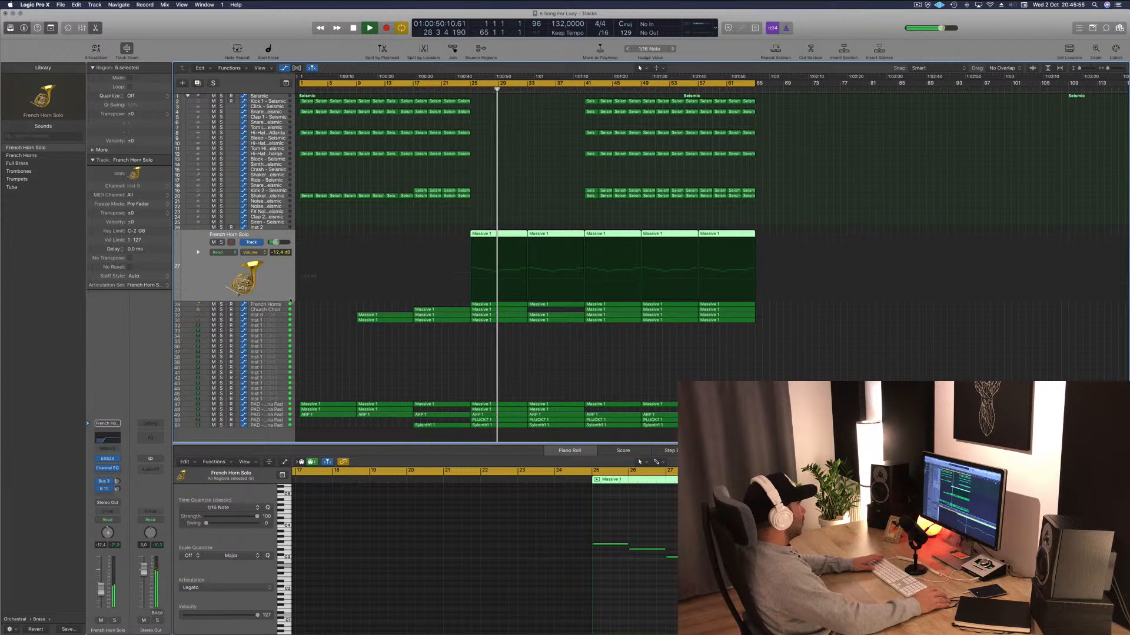
Raise the French Horns track's volume to about -10.2 dB.
click(267, 304)
drag(100, 599, 102, 591)
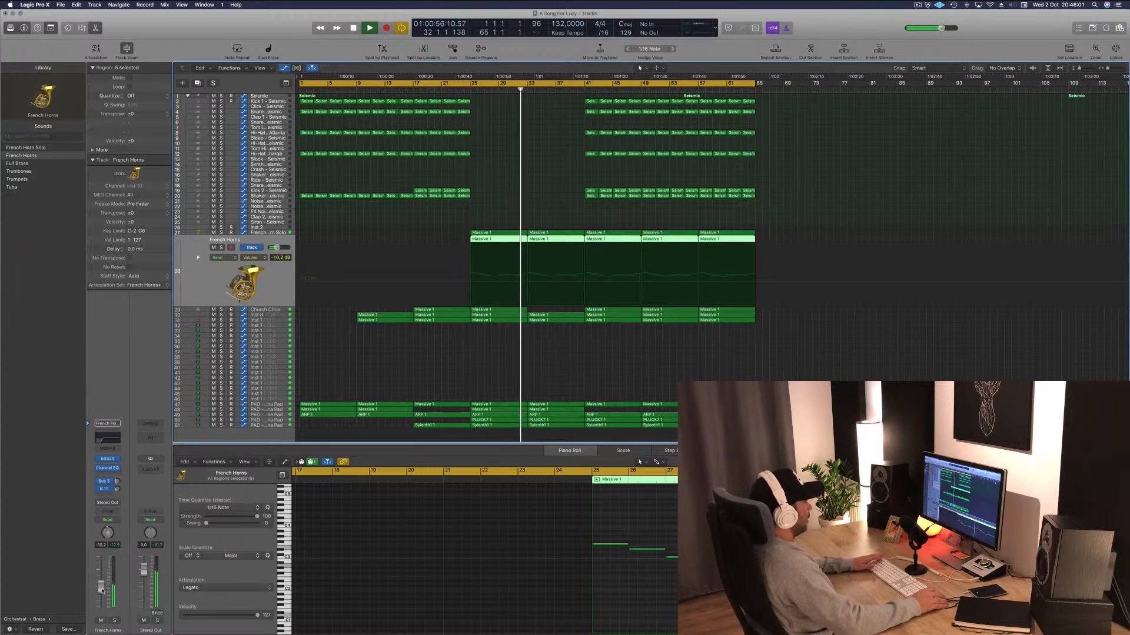
click(505, 163)
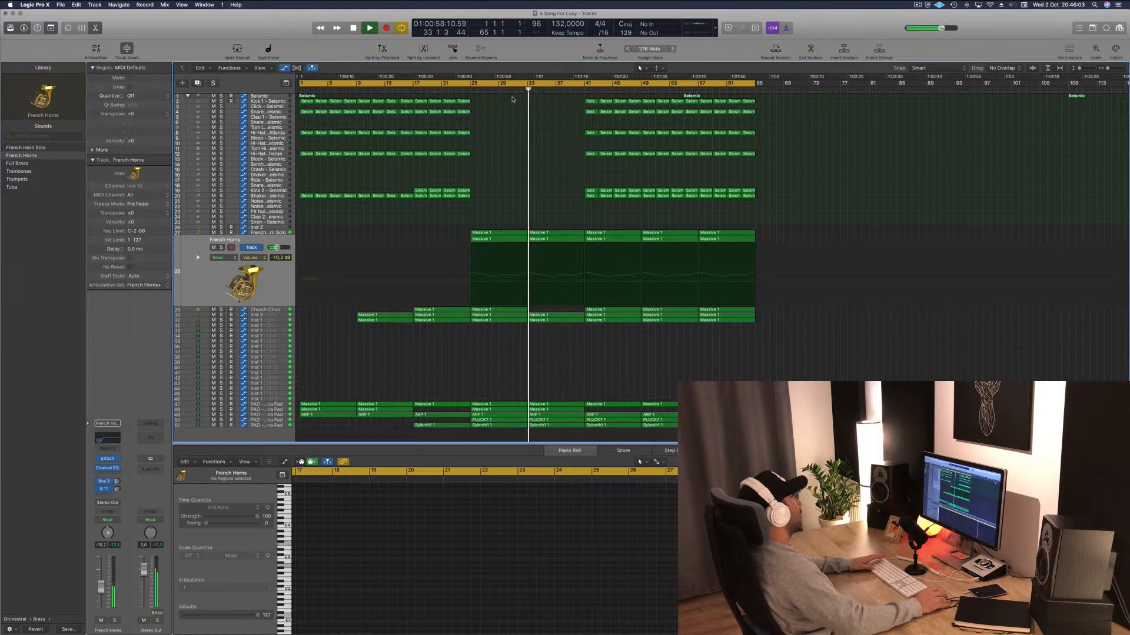
Set the cycle range to the break between bars 25 and 41 and start playback.
drag(299, 83, 585, 86)
key(c)
key(space)
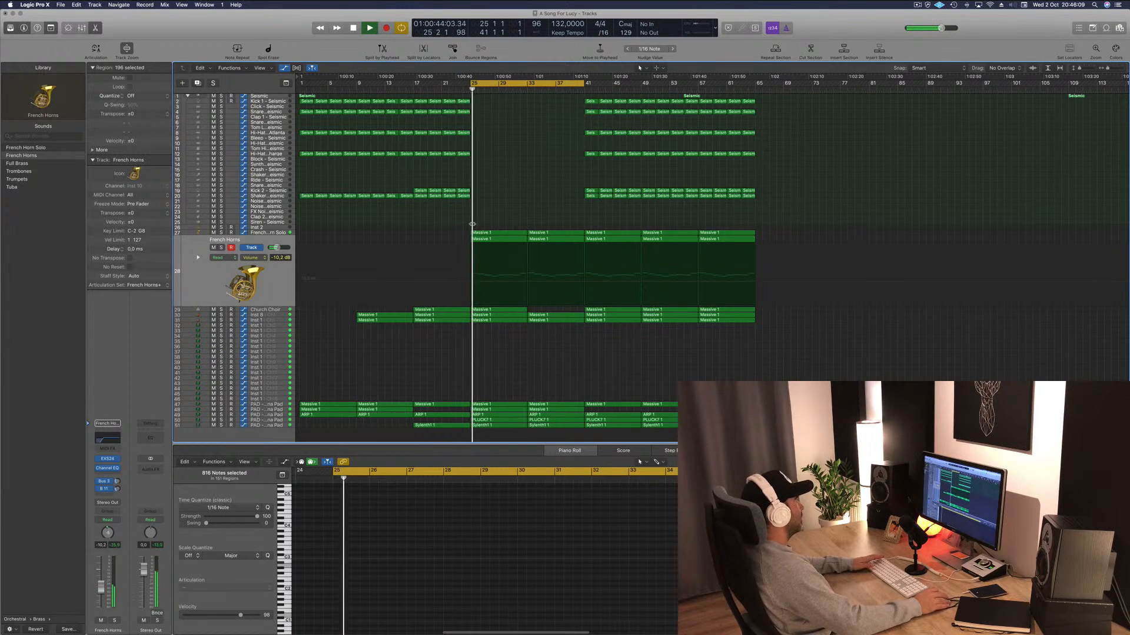
Show the mixer, select the melodic instrument channels including the horns, choir and PAD tracks, and route their outputs to Bus 12.
click(271, 288)
key(x)
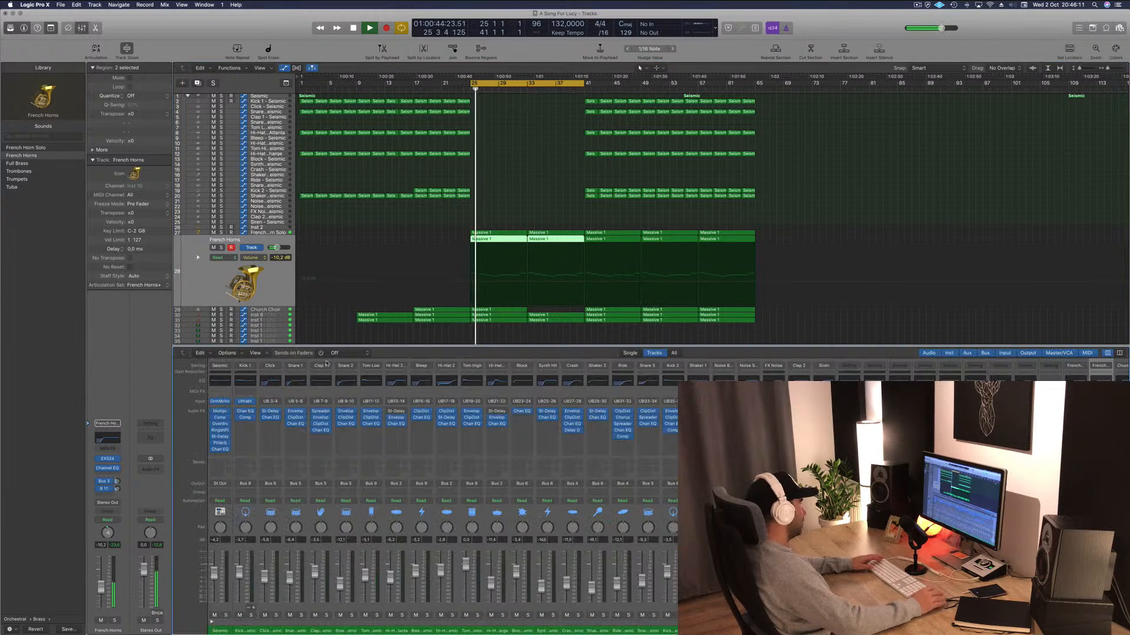
scroll(441, 494, right, 6)
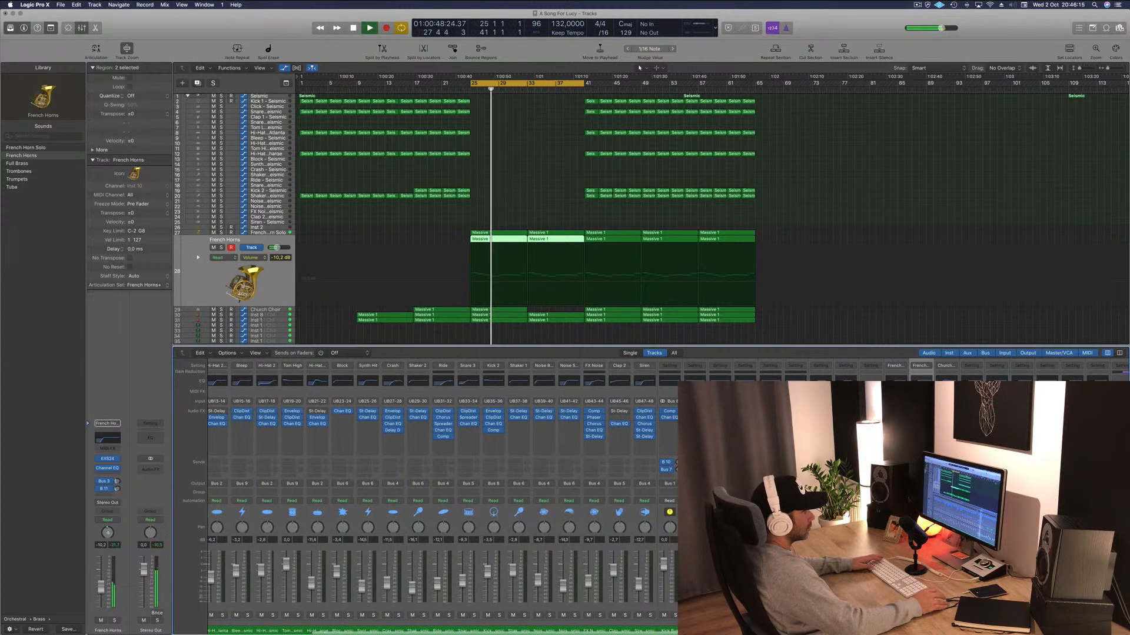
key(space)
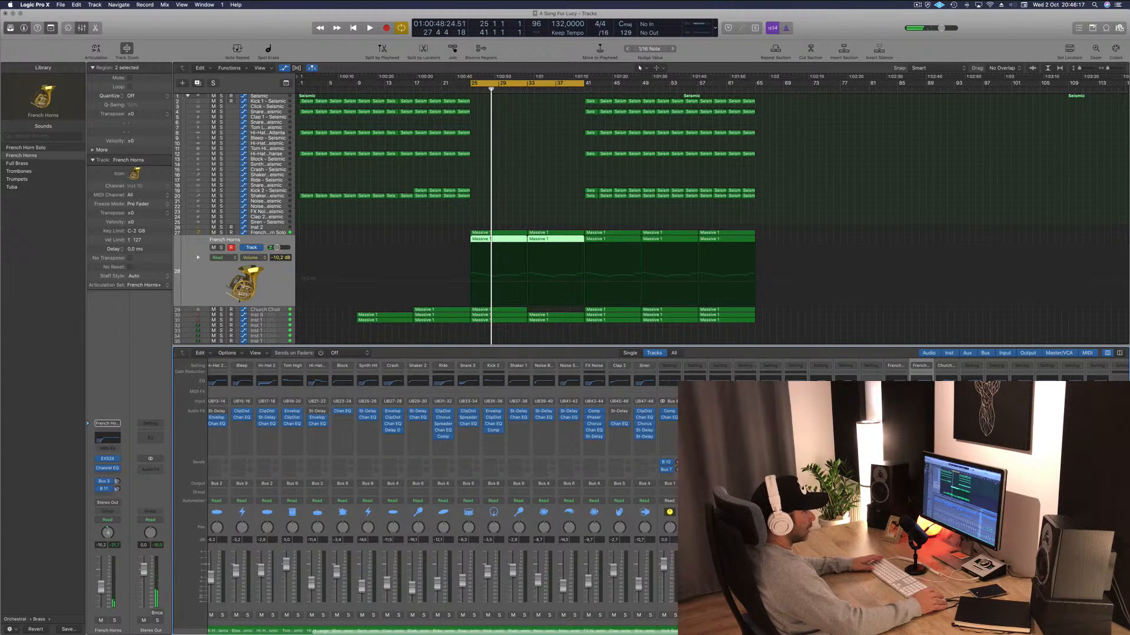
drag(871, 631, 946, 631)
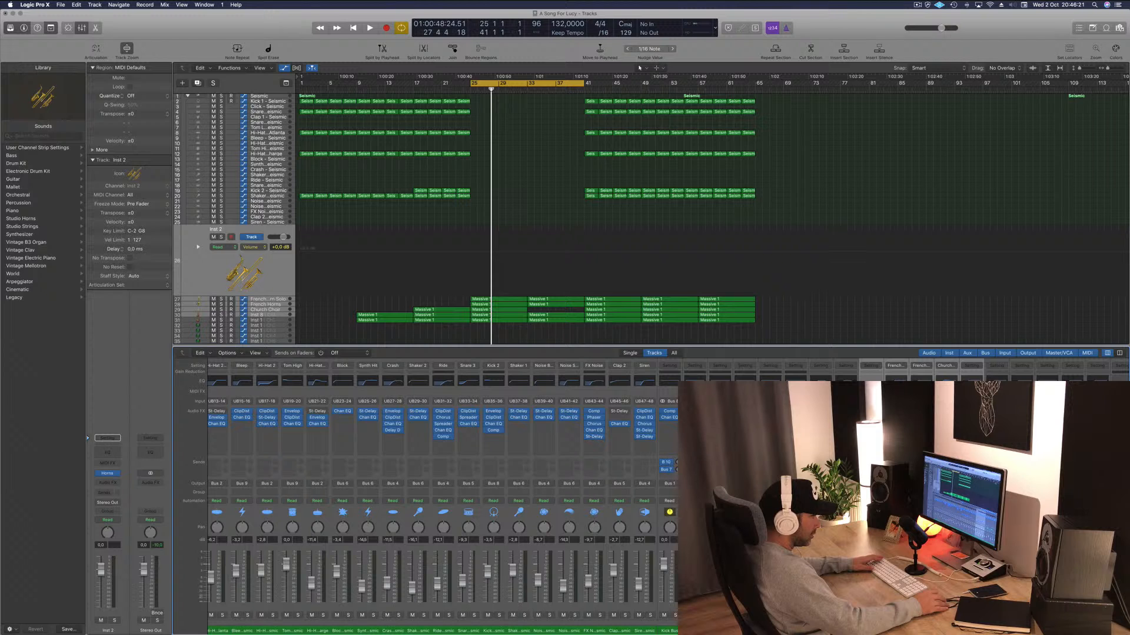
scroll(441, 494, right, 5)
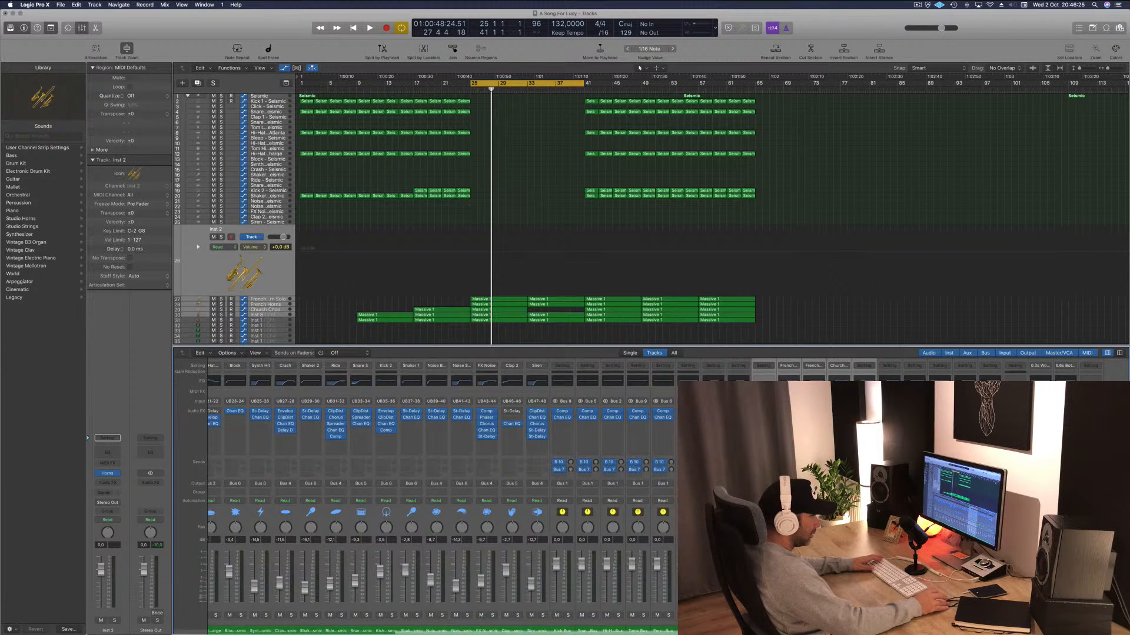
click(889, 631)
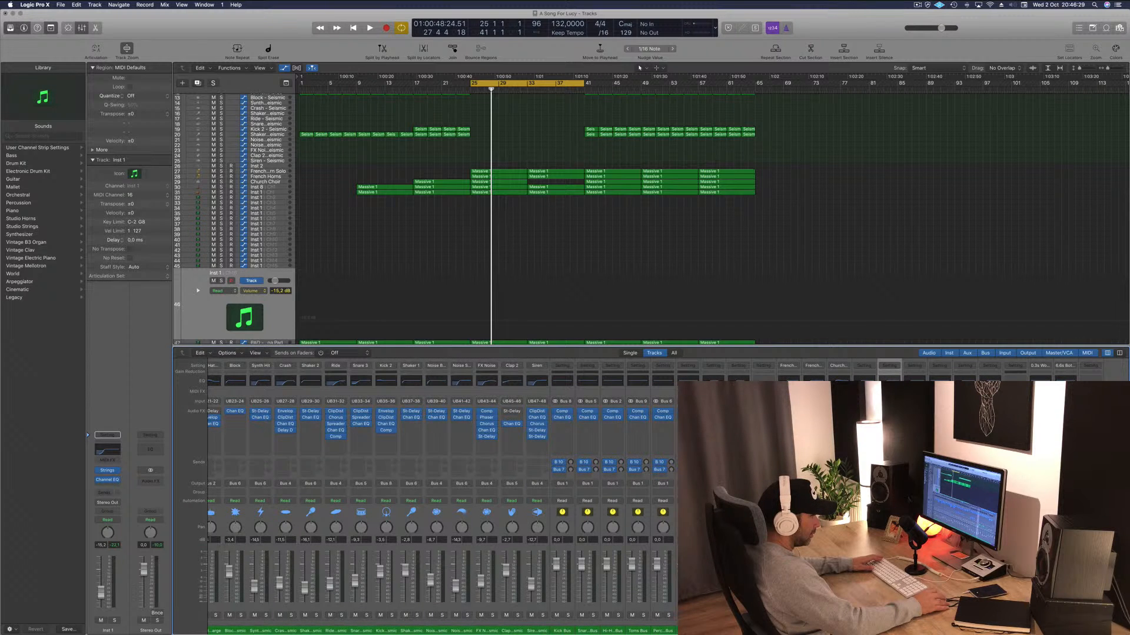
click(1065, 630)
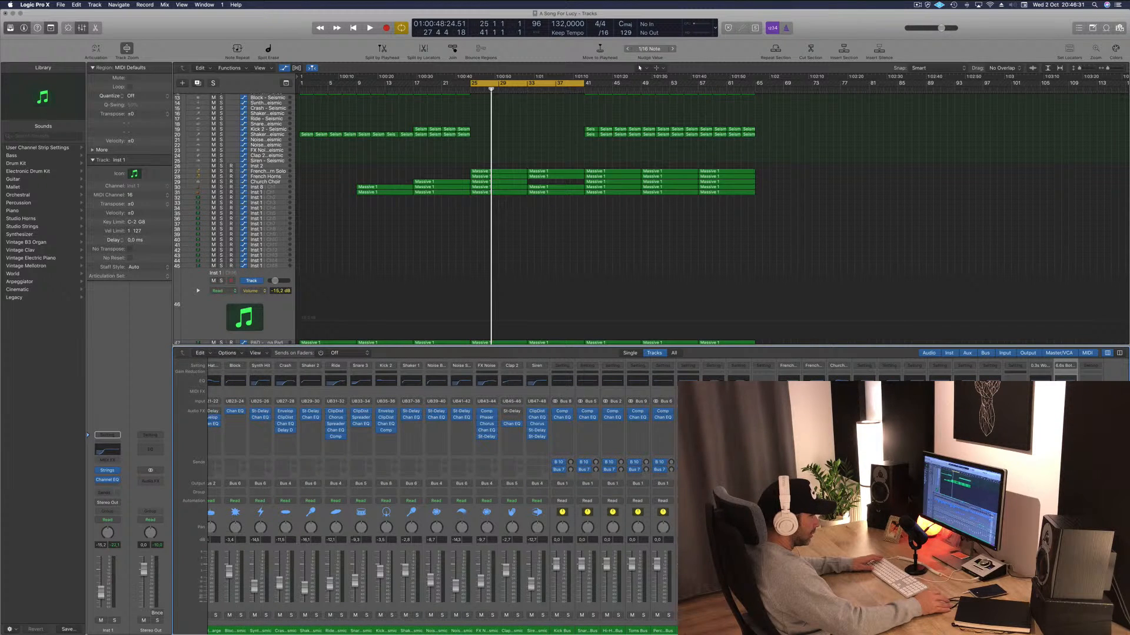
drag(1015, 631, 763, 631)
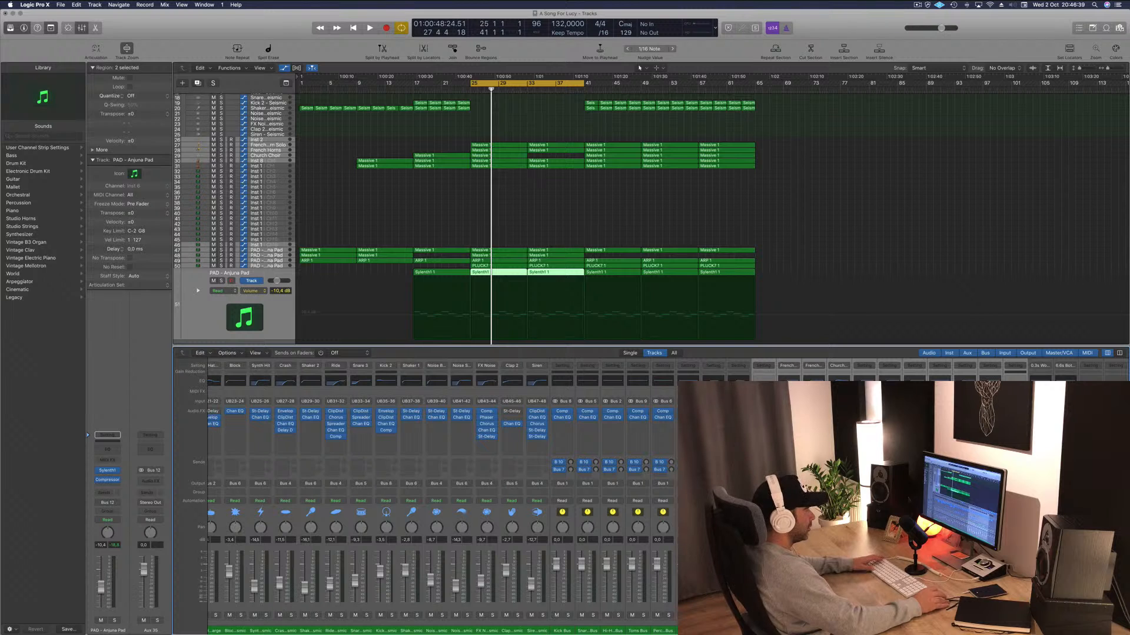
Play the break from bar 25 and compare the Bus 12 group channel soloed against the full mix.
key(space)
scroll(669, 501, right, 1)
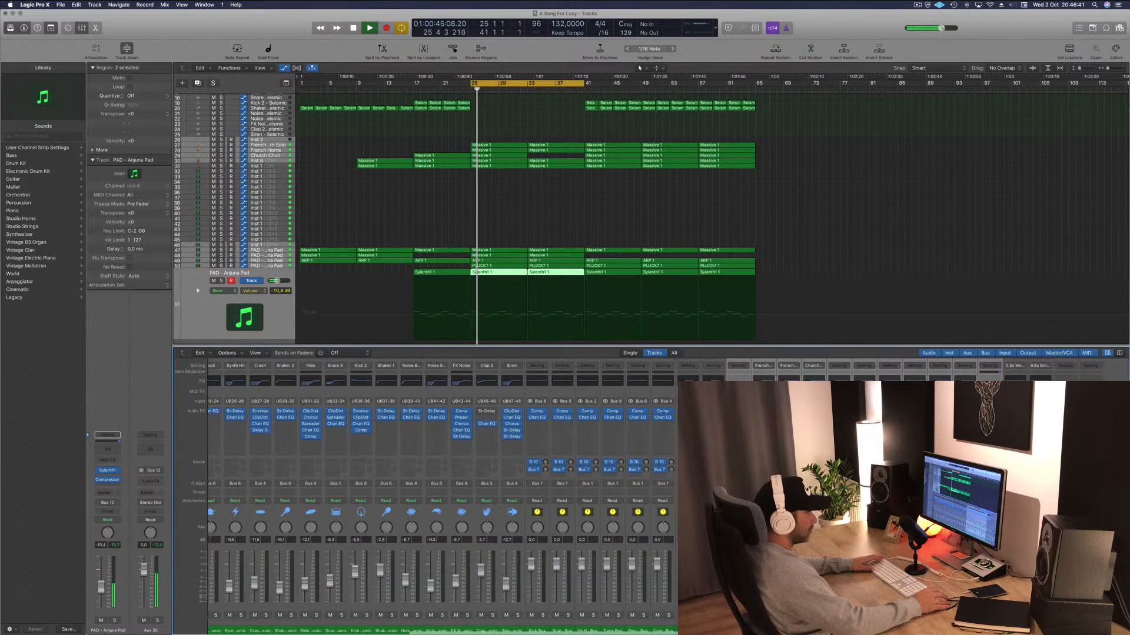
key(s)
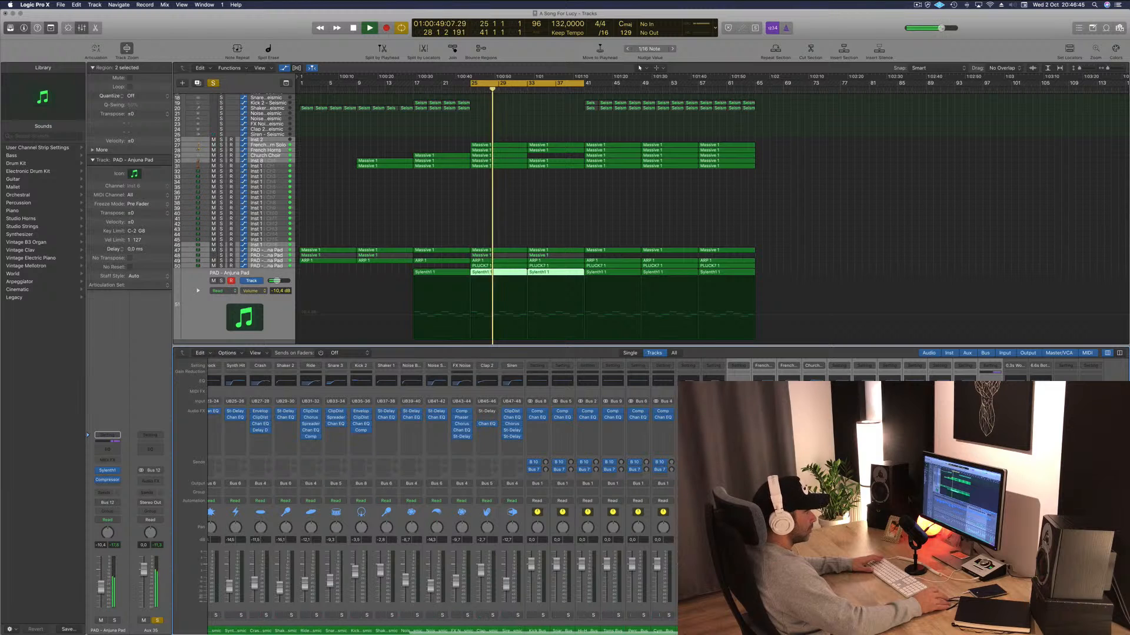
key(s)
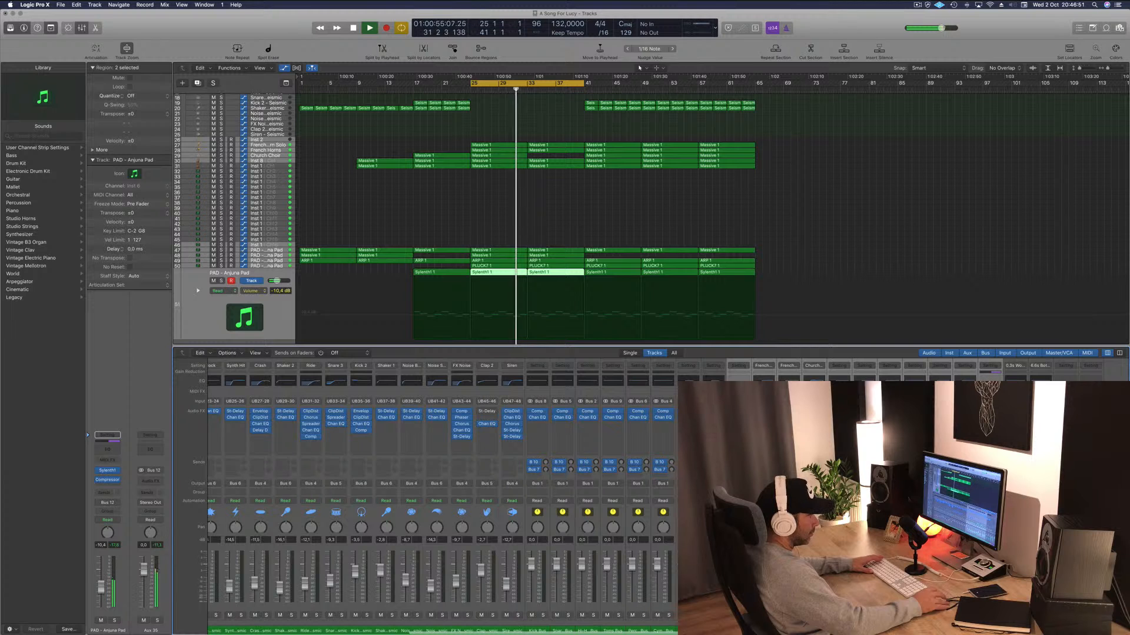
key(s)
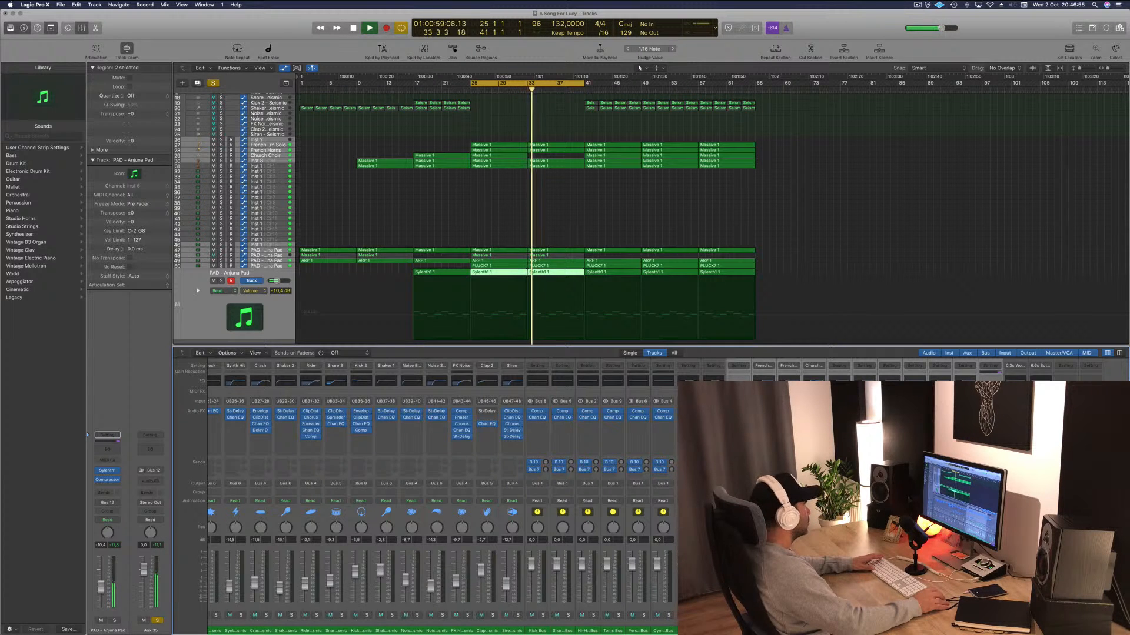
key(s)
key(space)
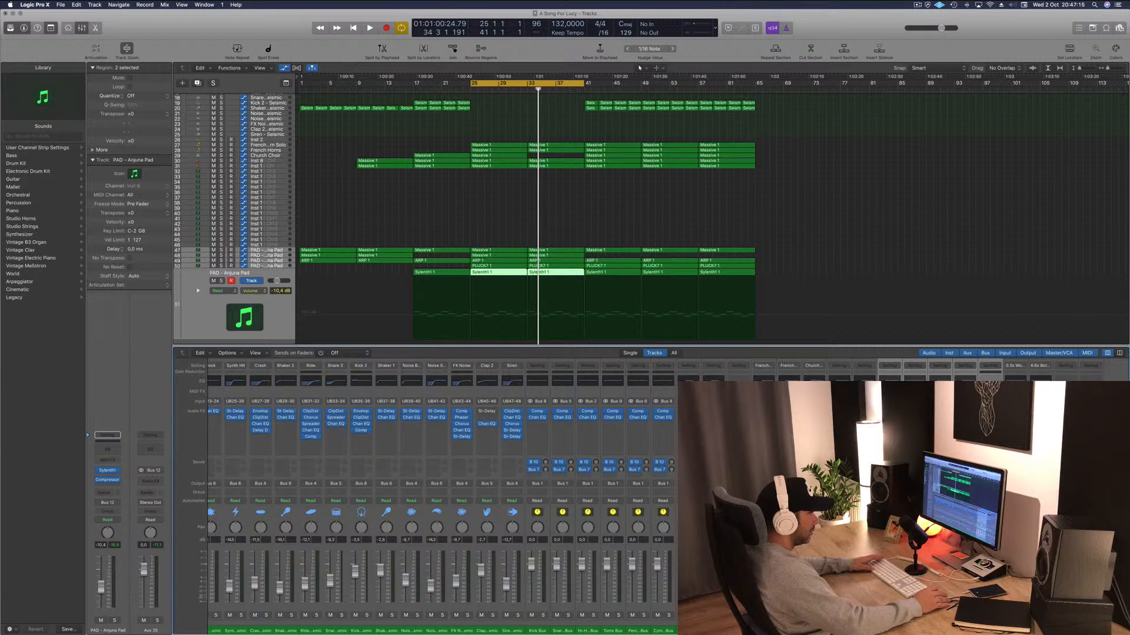
Return the PAD tracks' output to Stereo Out and check the break with the Bus 12 group channel soloed and unsoloed.
key(space)
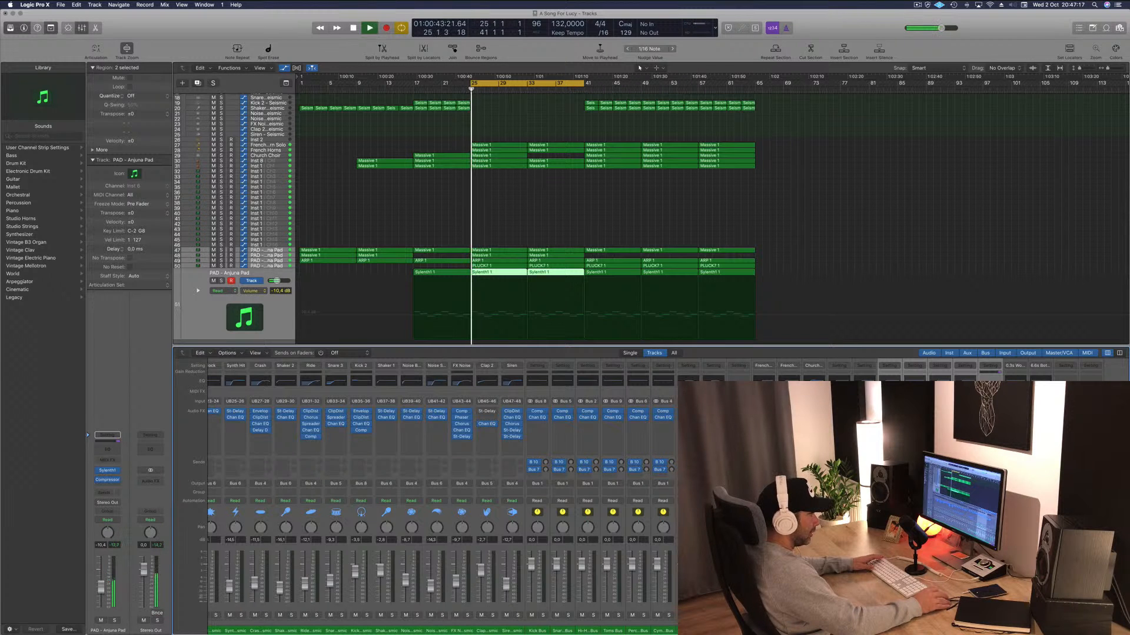
key(ctrl+s)
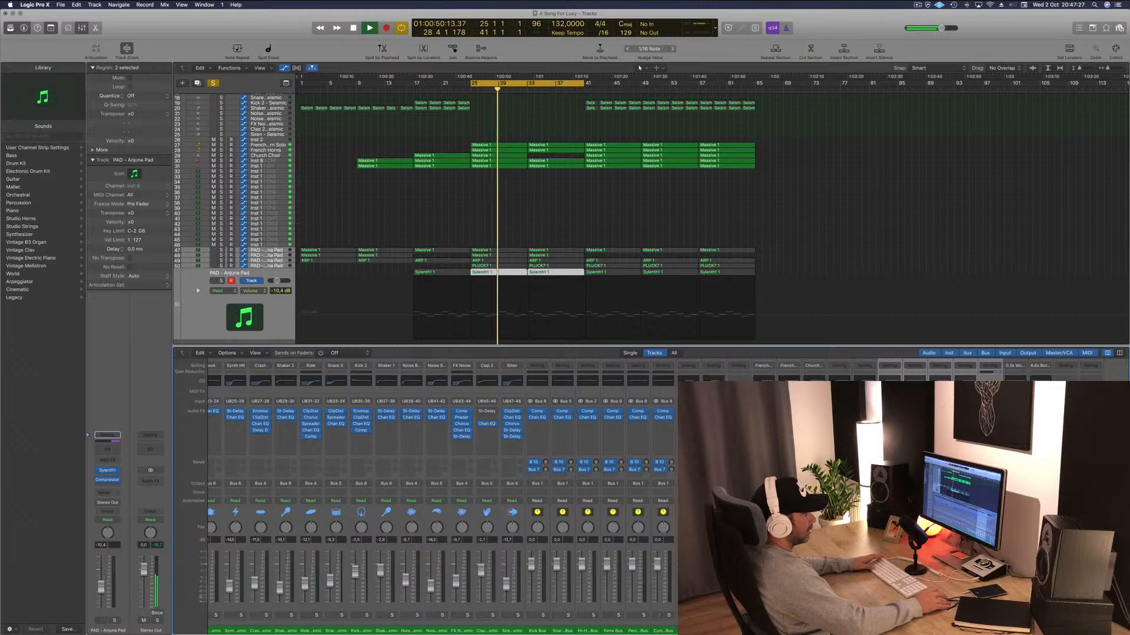
key(ctrl+s)
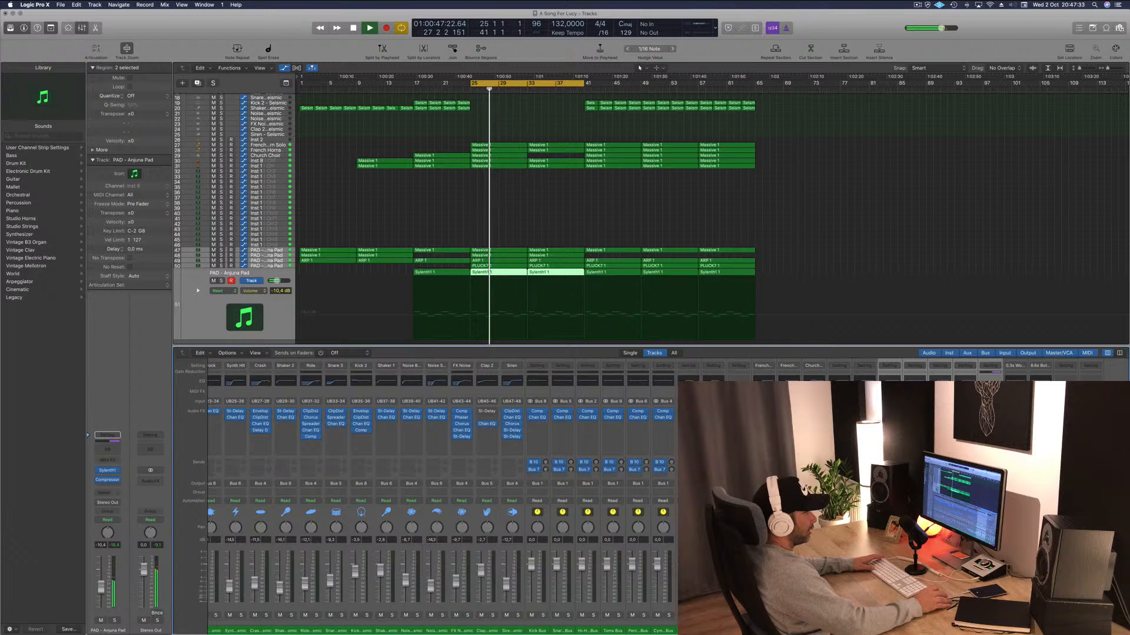
key(space)
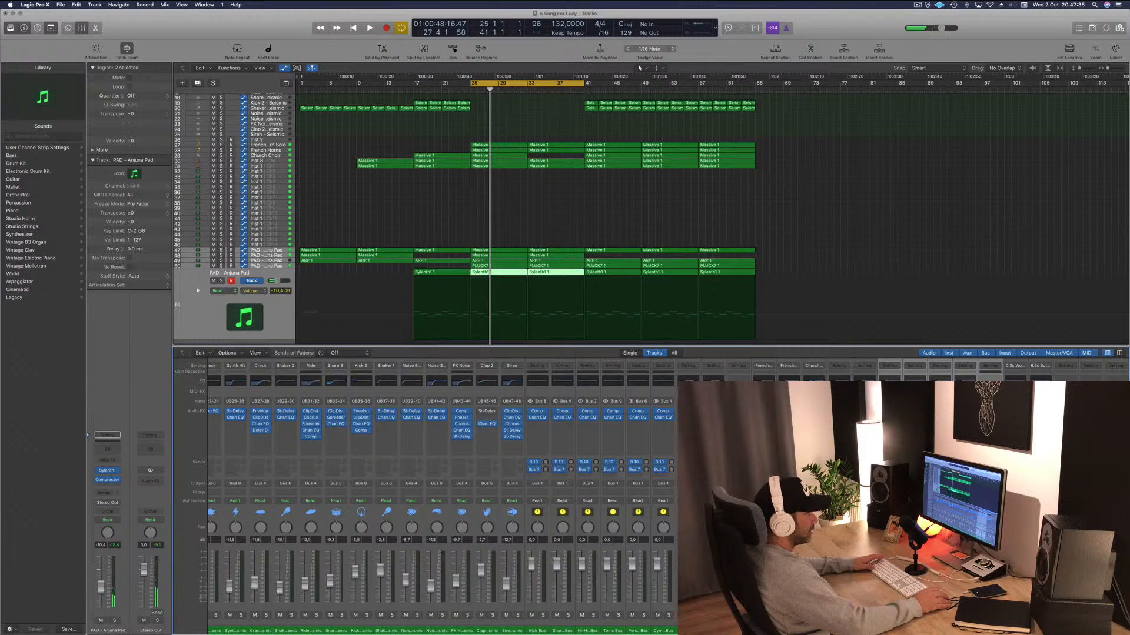
key(space)
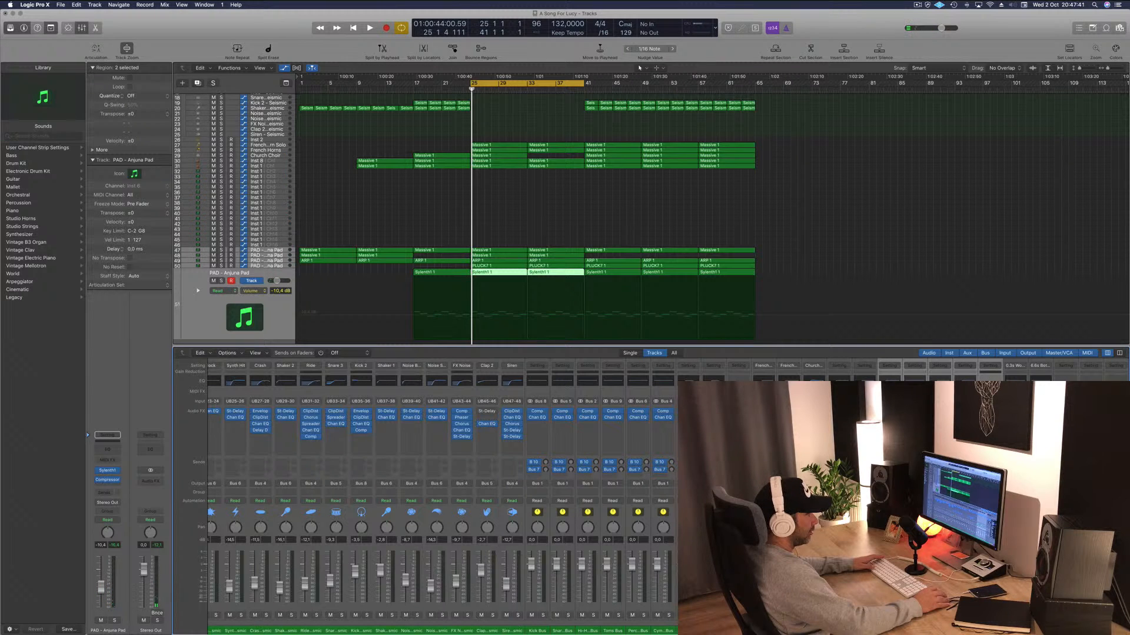
Add a SilverVerb reverb with the grandiose preset to the instrument group's aux channel.
key(v)
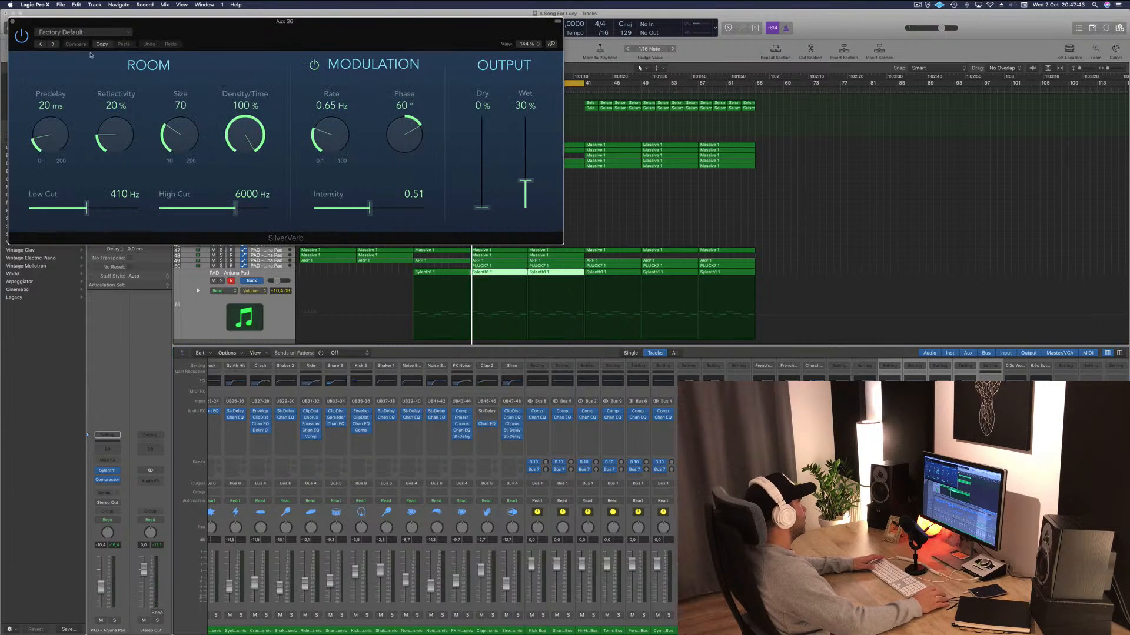
click(89, 33)
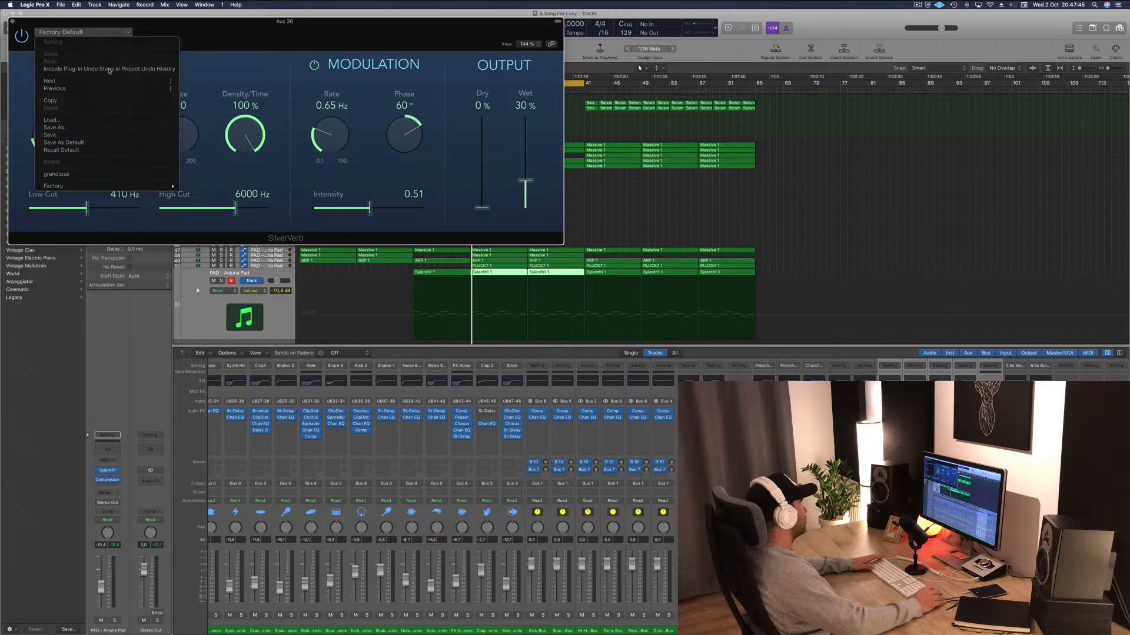
click(84, 175)
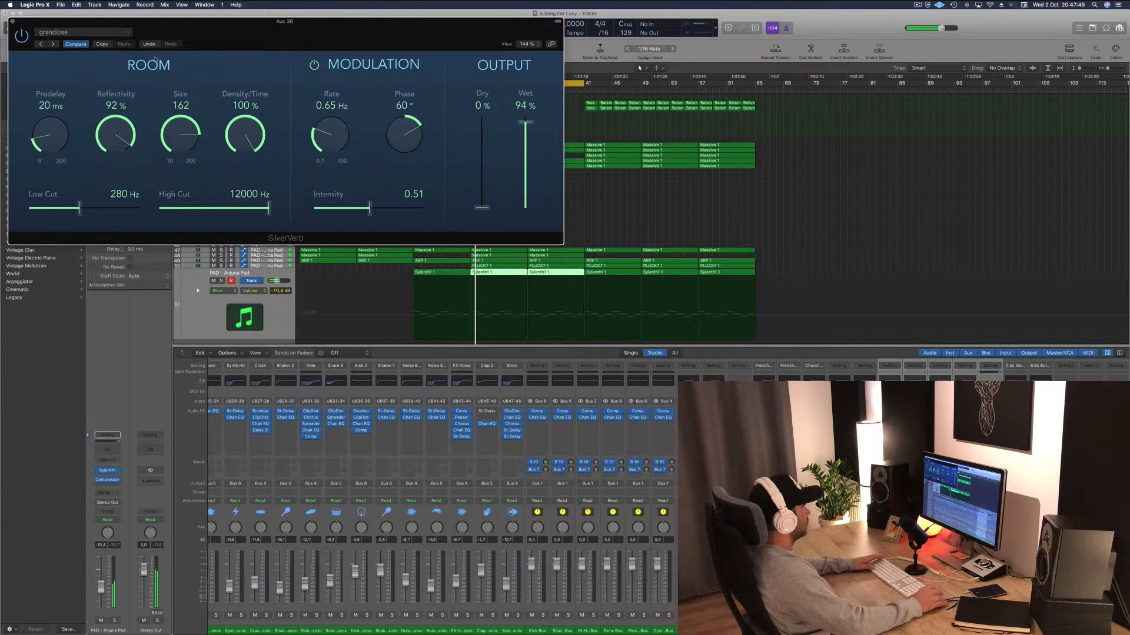
drag(159, 24, 276, 78)
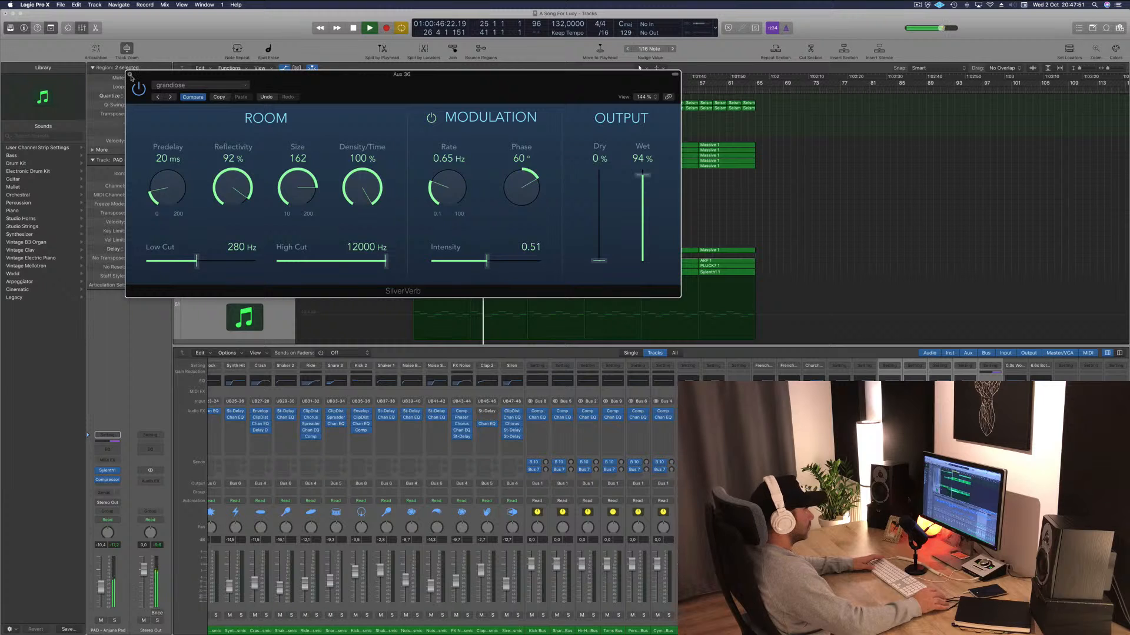
click(130, 75)
Solo the group's aux channel and add a Channel EQ low cut at about 345 Hz with a 24 dB/Oct slope.
key(ctrl+s)
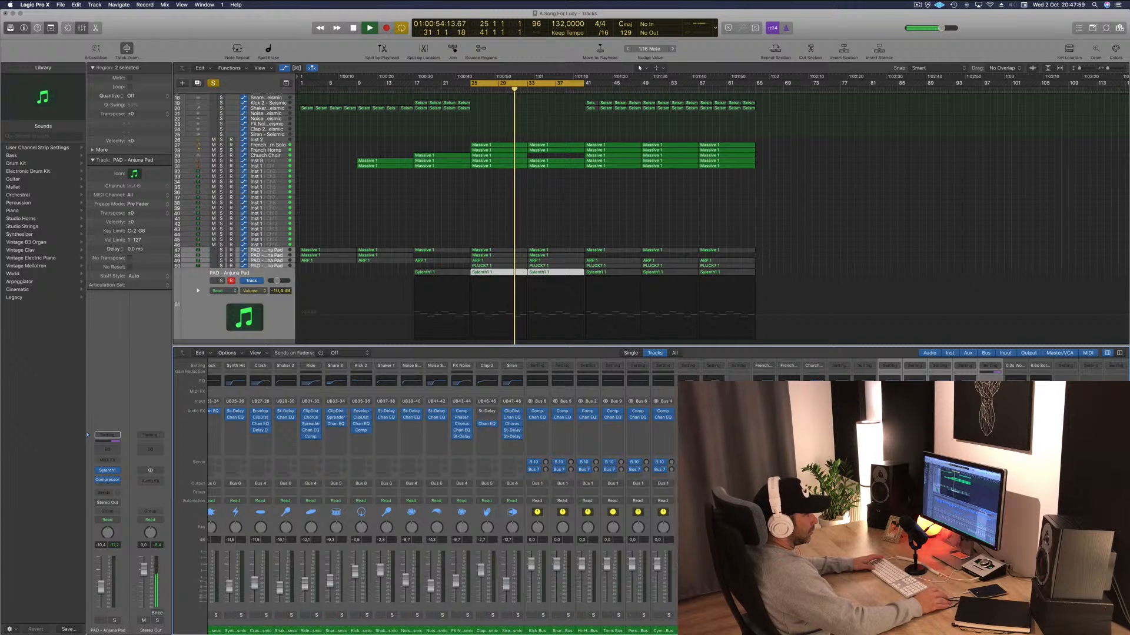
click(1090, 382)
drag(244, 33, 311, 38)
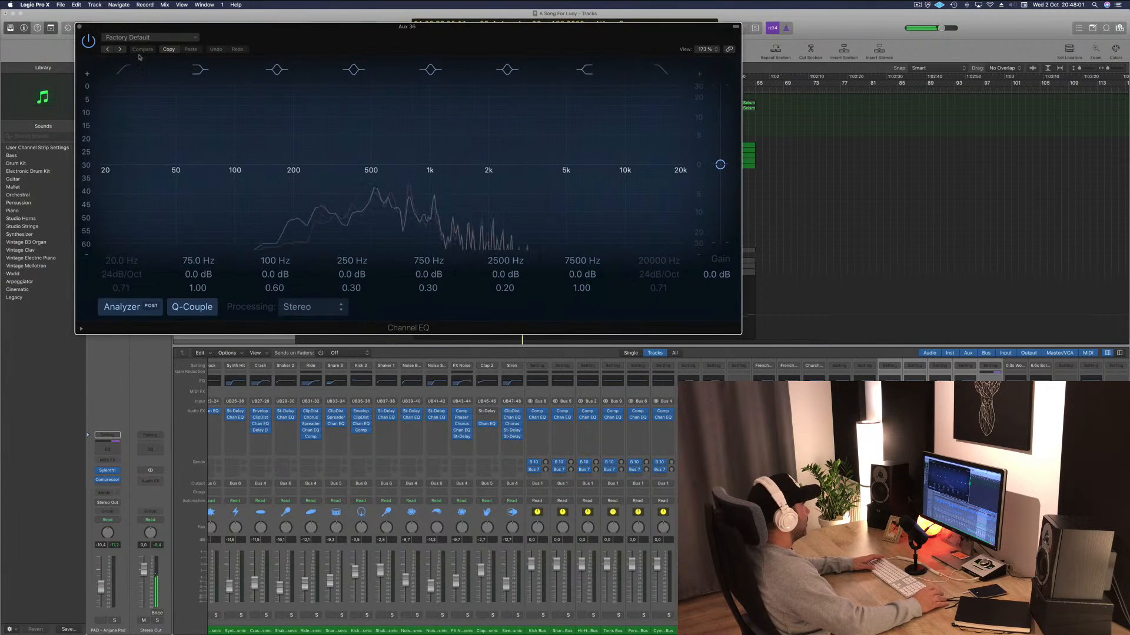
drag(131, 164, 397, 164)
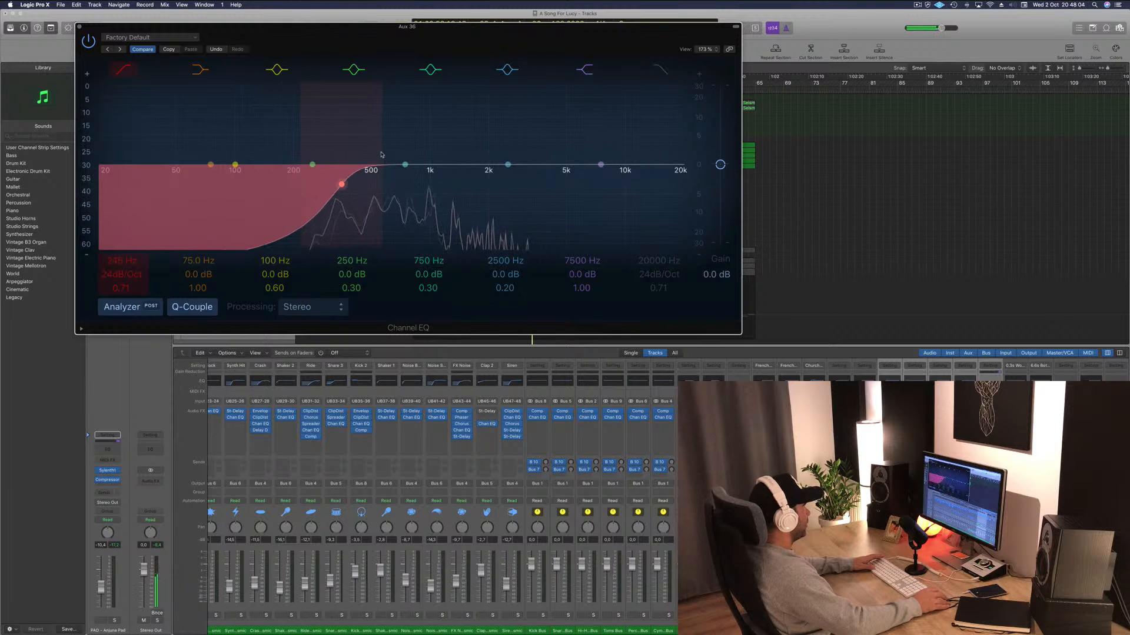
click(79, 26)
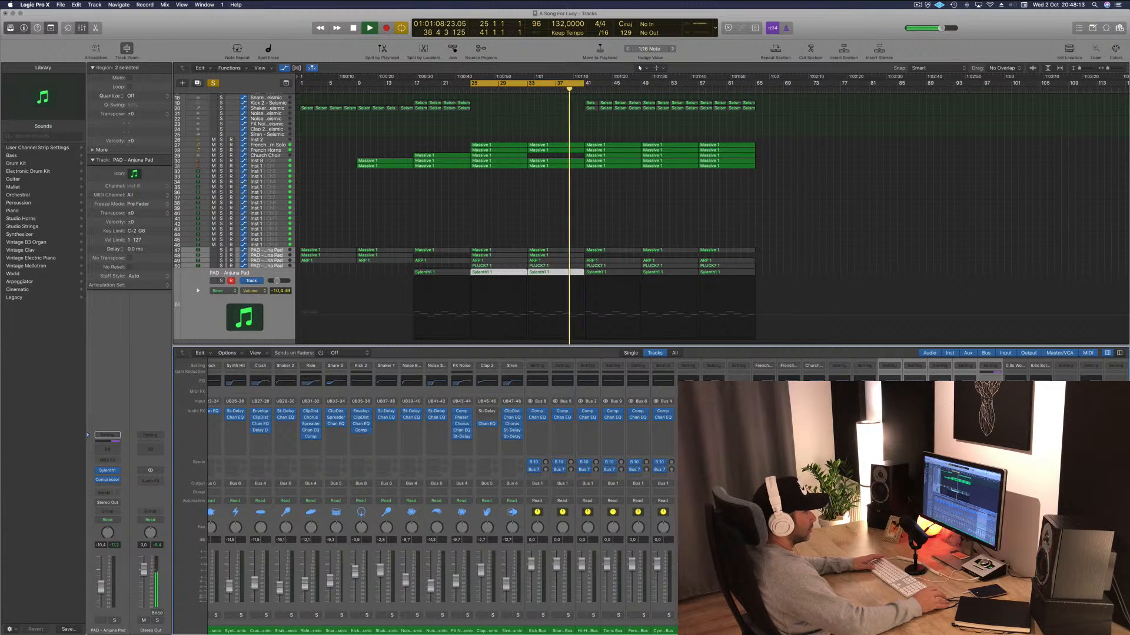
Replay the soloed instrument group from bar 25 to judge the reverb and EQ.
key(space)
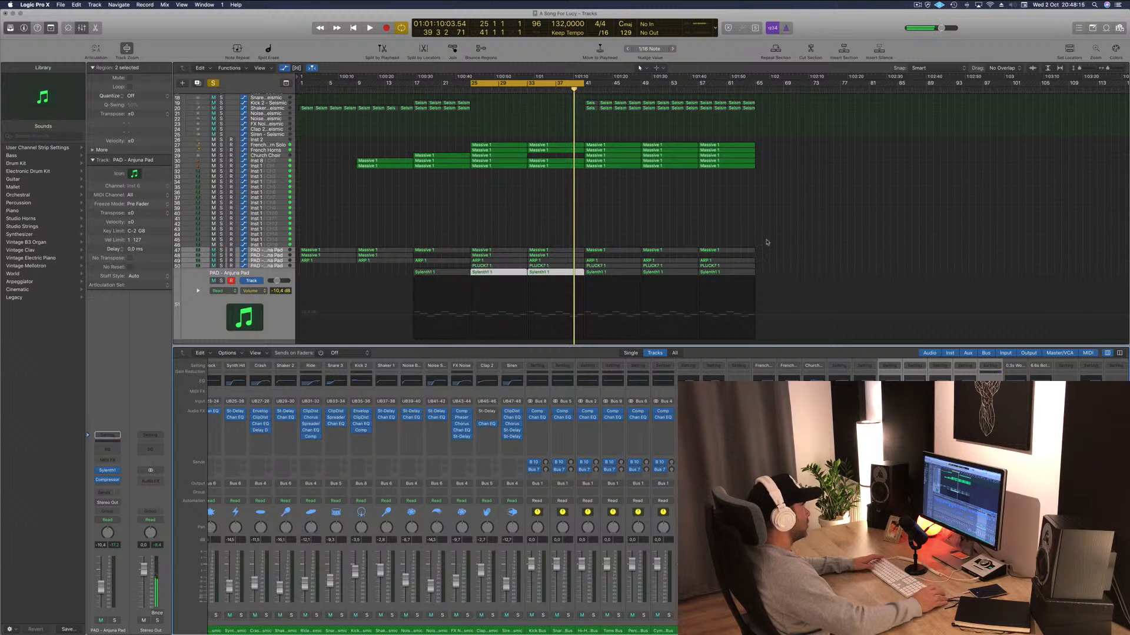
click(766, 242)
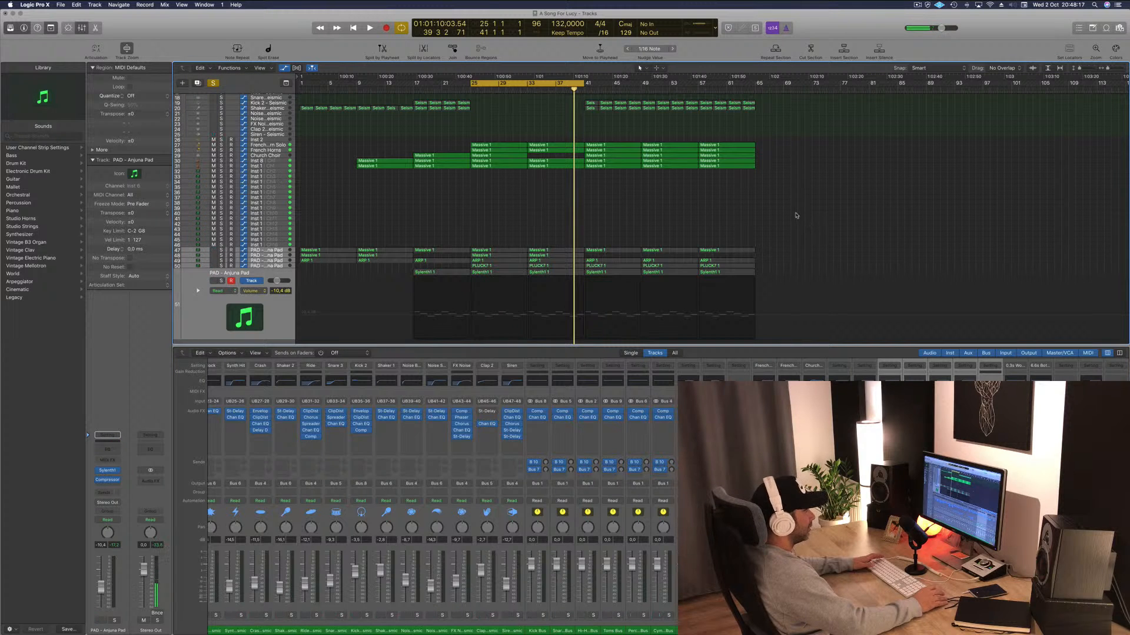
key(space)
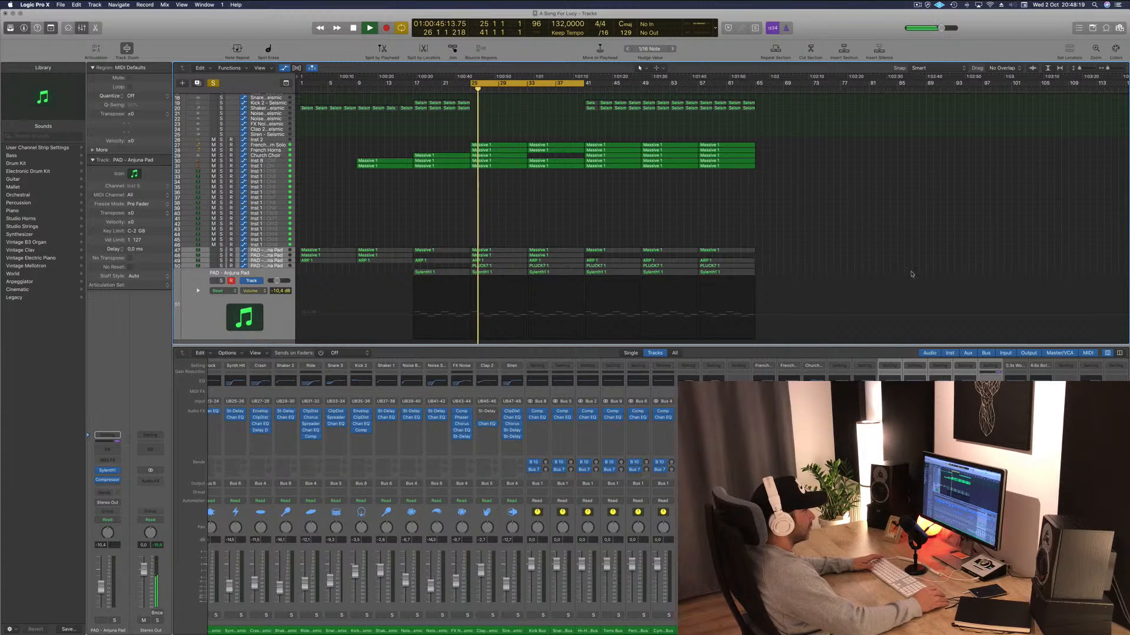
key(space)
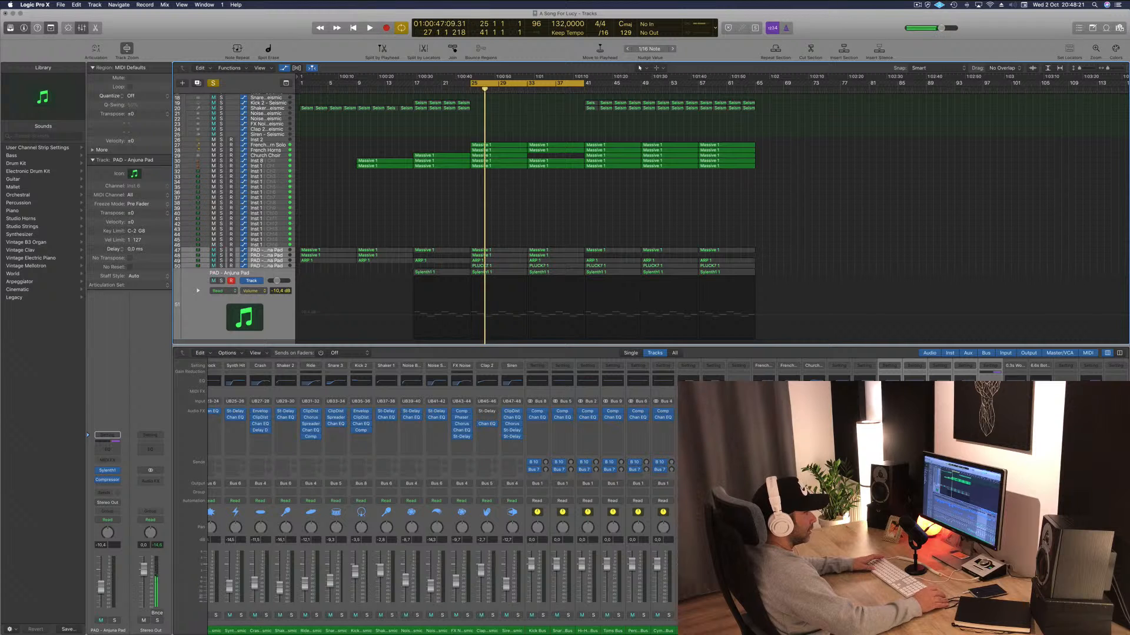
key(space)
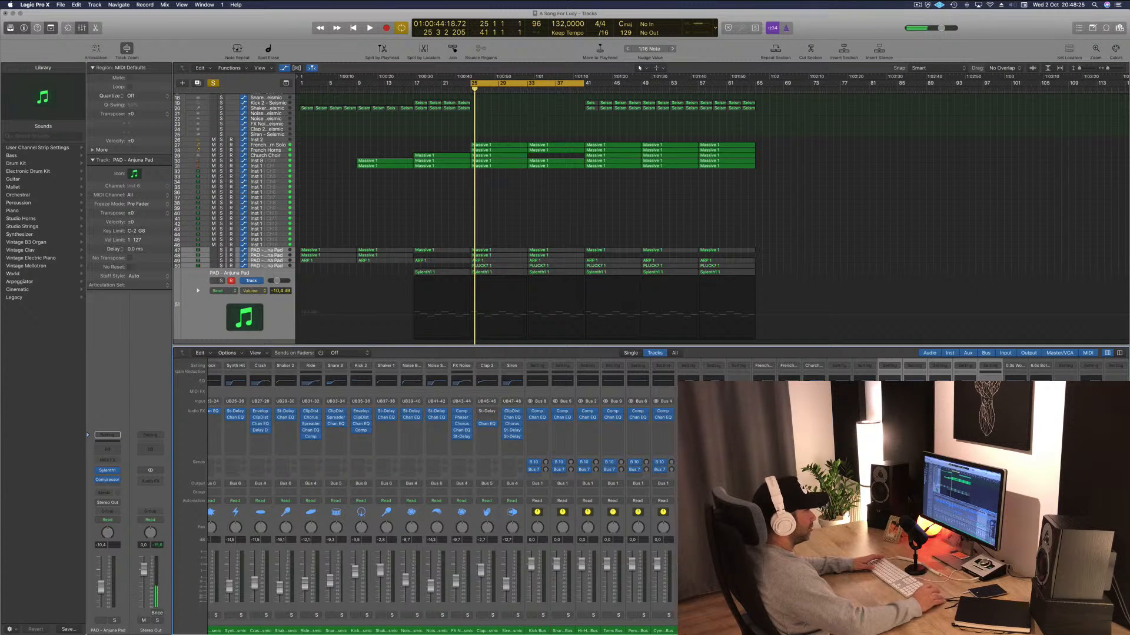
Set the compressor on the instrument group's aux channel to a 4.1:1 ratio and a -25 dB threshold during playback.
drag(256, 40, 758, 114)
key(space)
drag(661, 290, 660, 270)
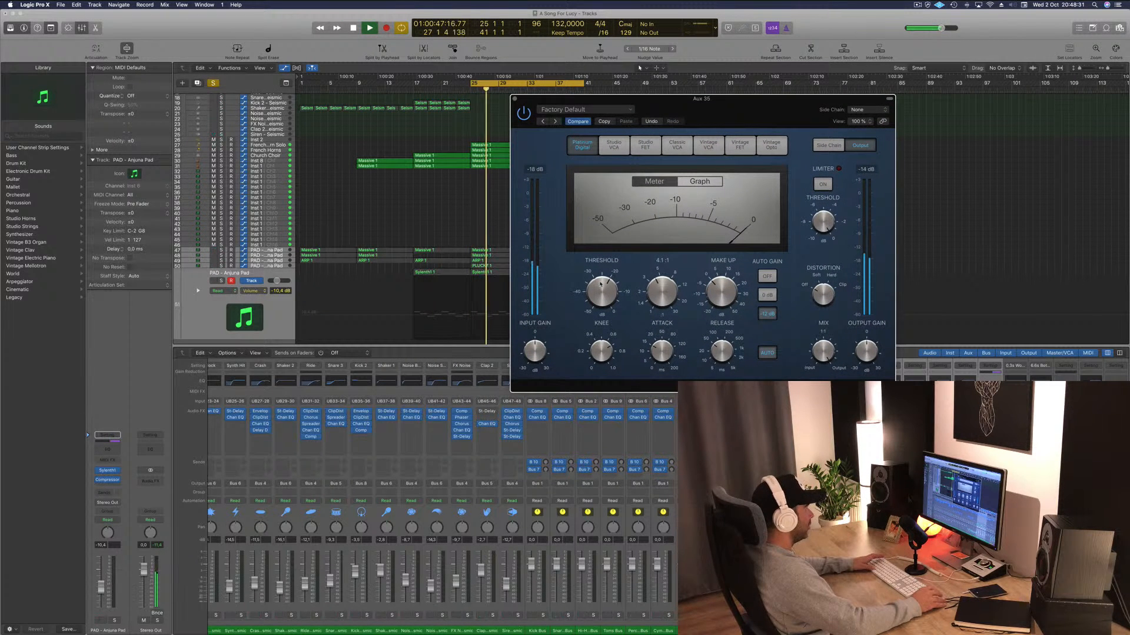
key(space)
drag(601, 291, 602, 295)
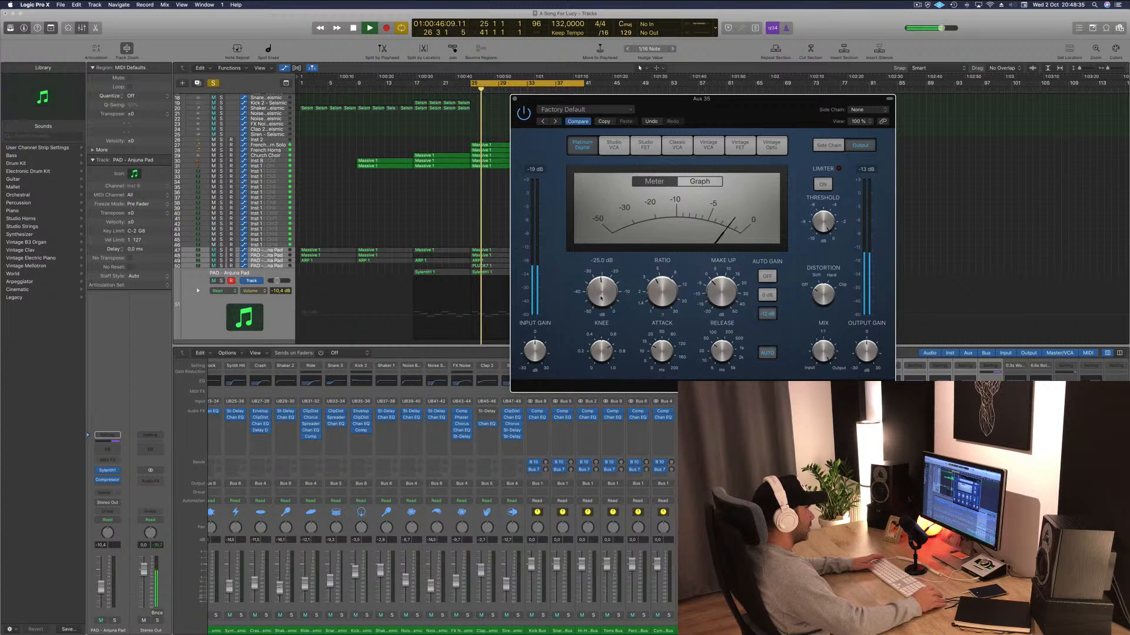
click(515, 100)
key(space)
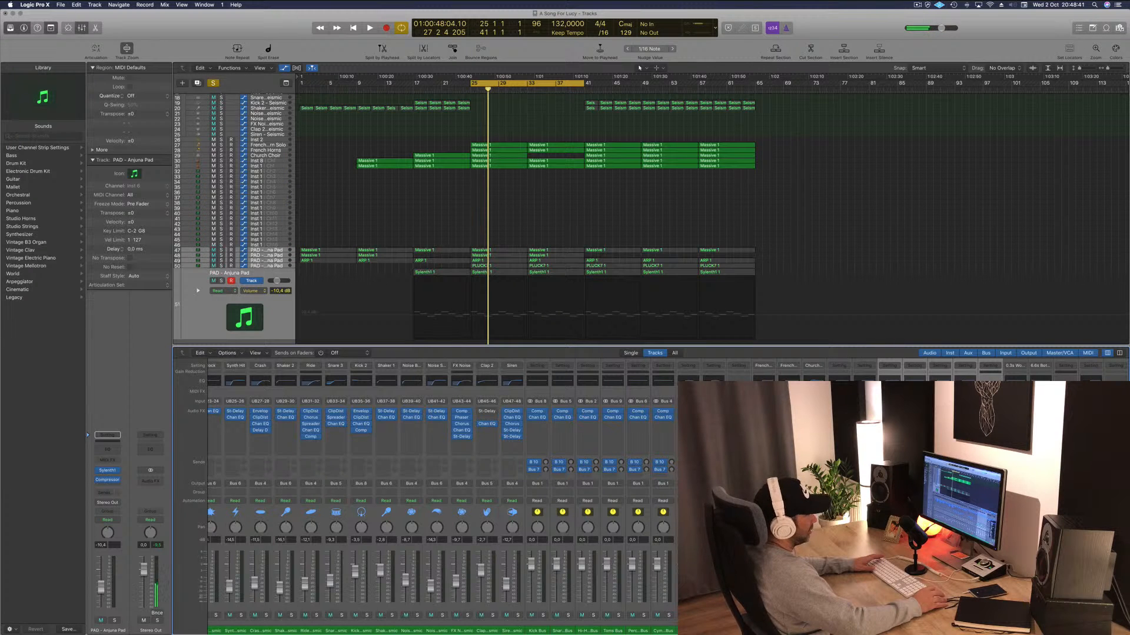
Add a Bus 17 send to the Kick 1 - Seismic track and set the new bus's aux channel to No Output.
key(v)
drag(288, 53, 984, 169)
scroll(456, 186, up, 5)
scroll(456, 186, up, 3)
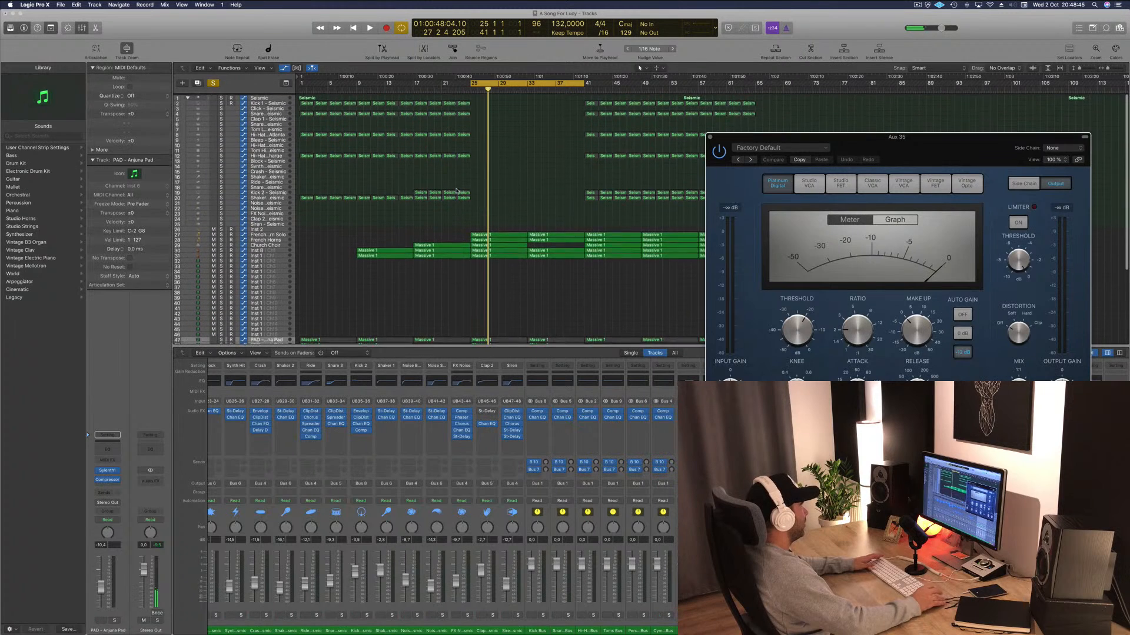
key(space)
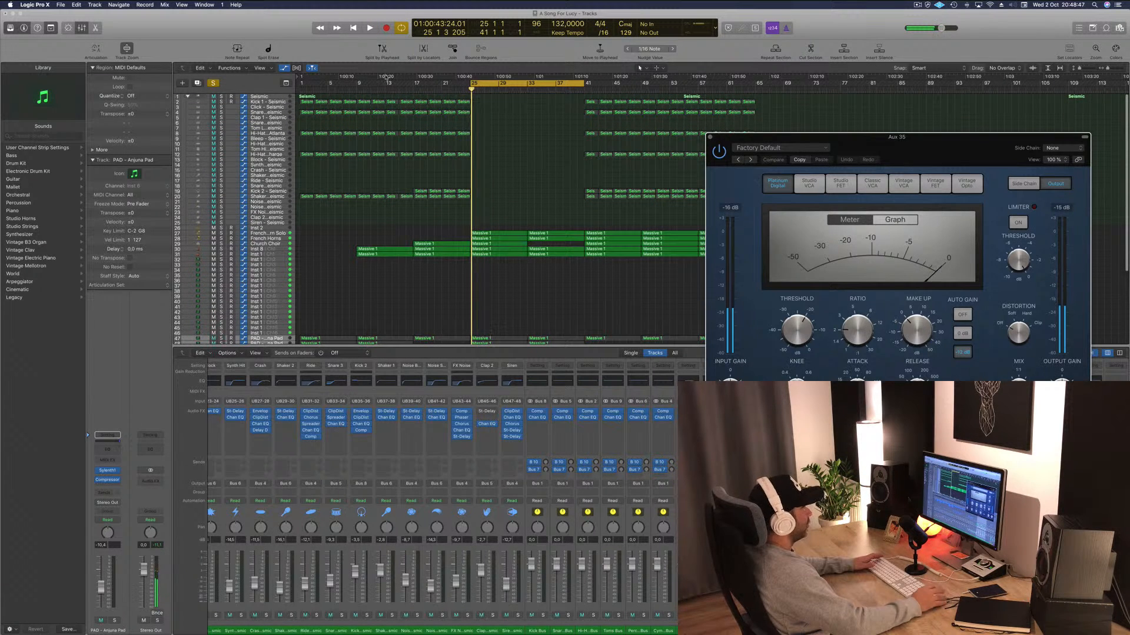
click(414, 87)
click(281, 102)
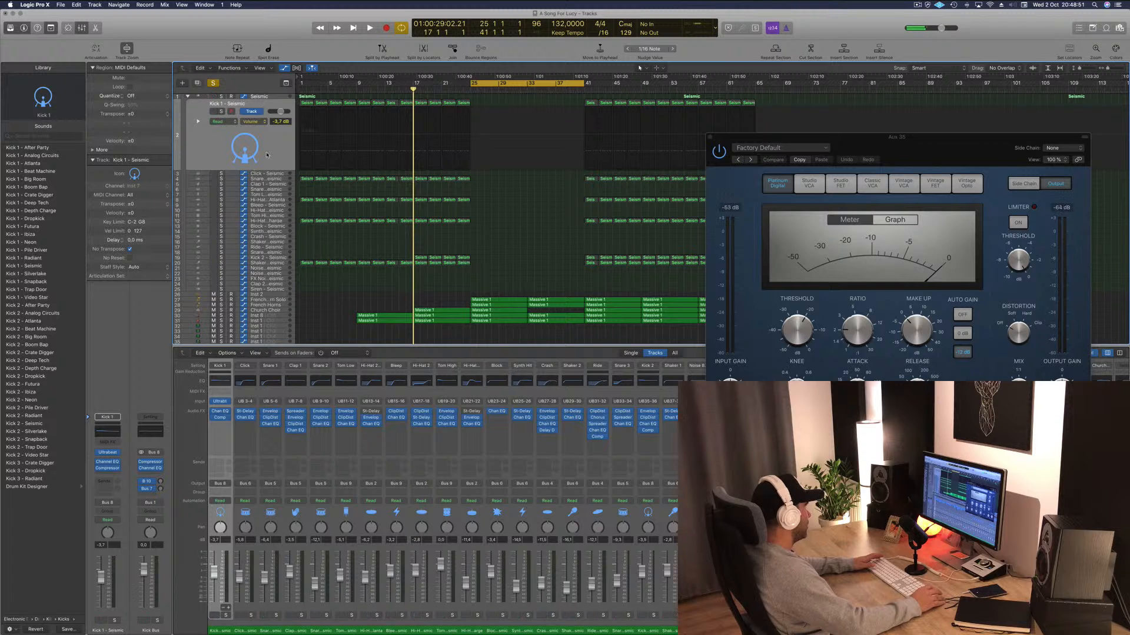
click(98, 490)
mouse_move(104, 505)
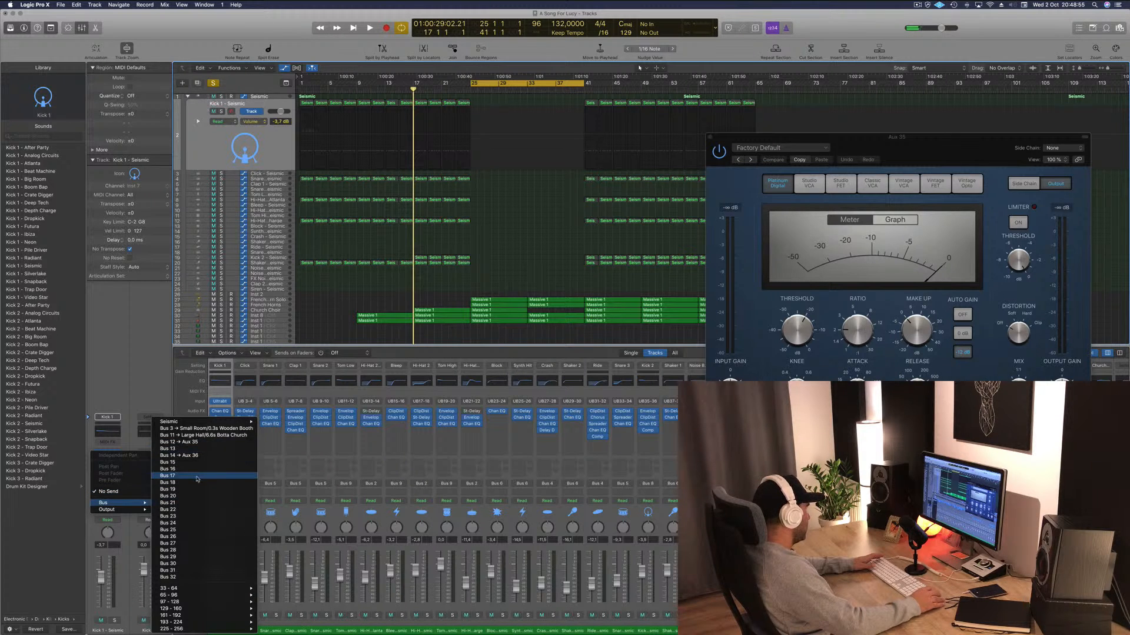
key(Return)
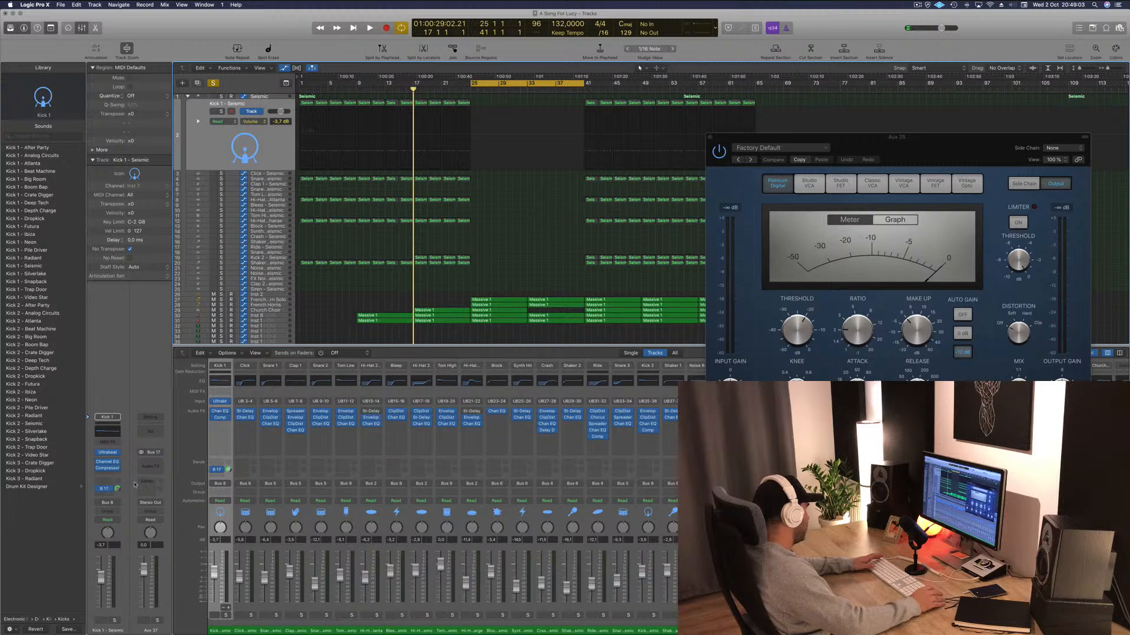
click(149, 503)
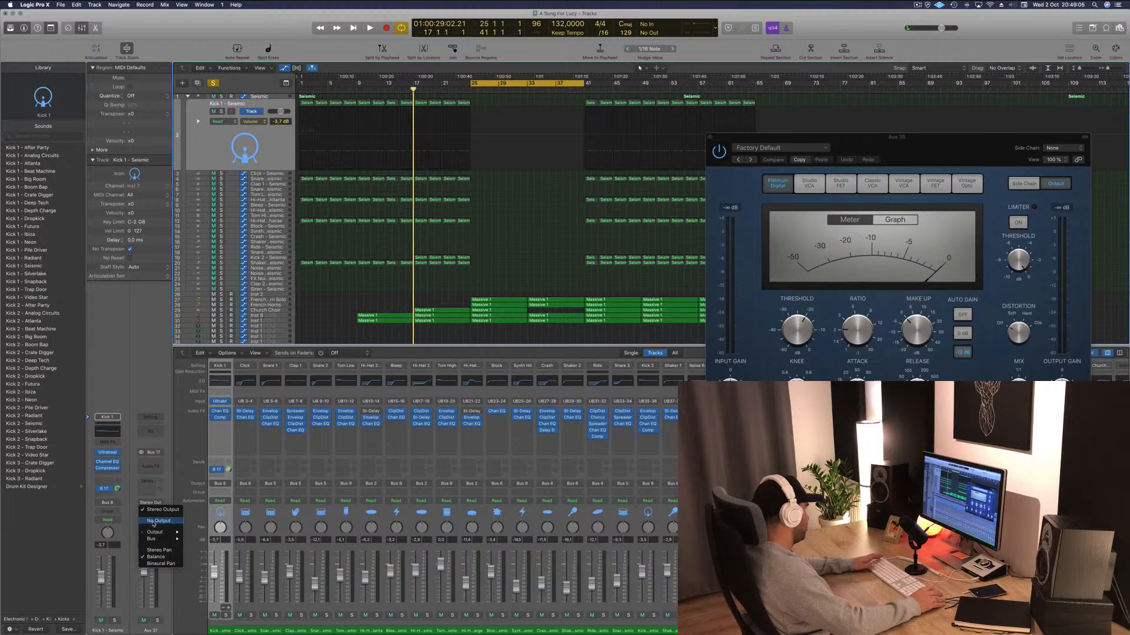
click(154, 520)
Set the cycle range to bars 13 to 25, clear all solos and restart playback.
key(space)
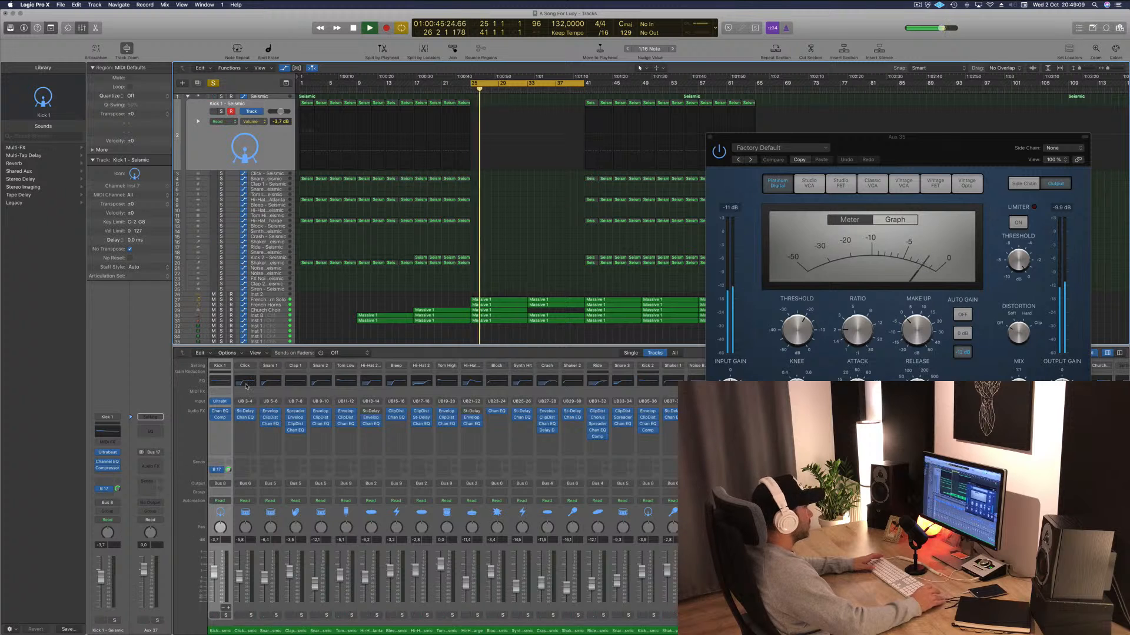
click(382, 89)
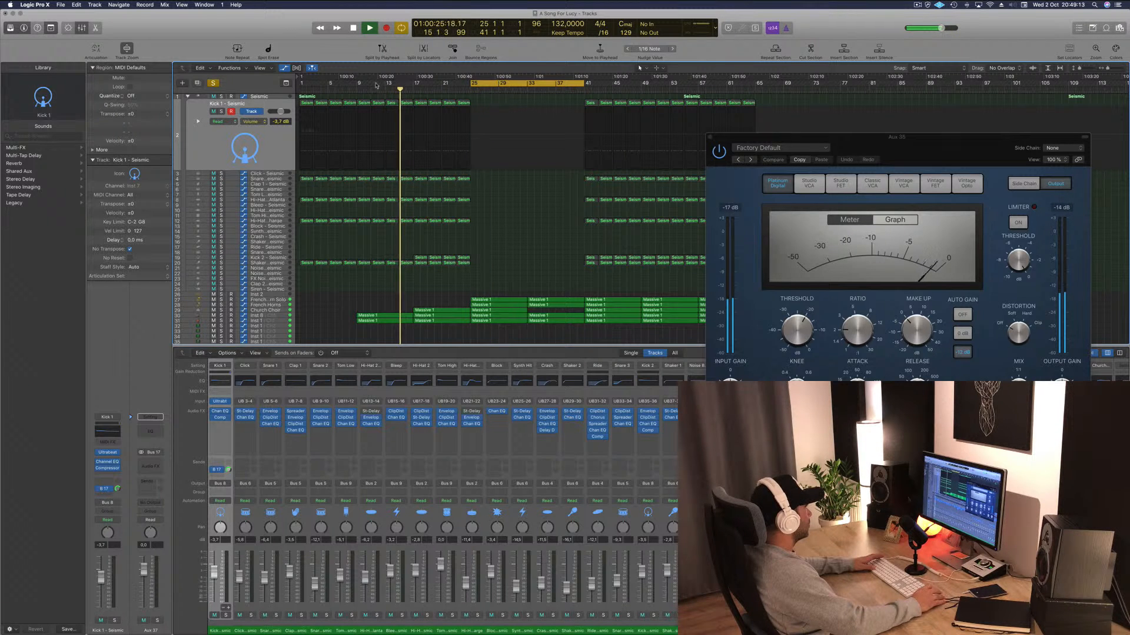
drag(384, 83, 469, 94)
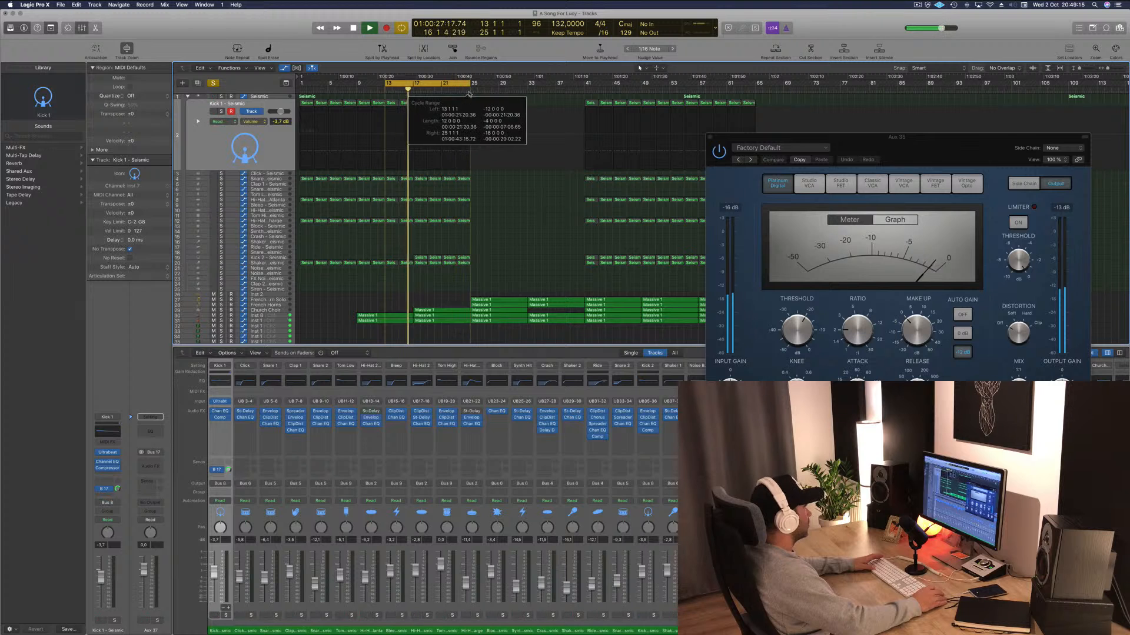
key(space)
key(space)
click(213, 83)
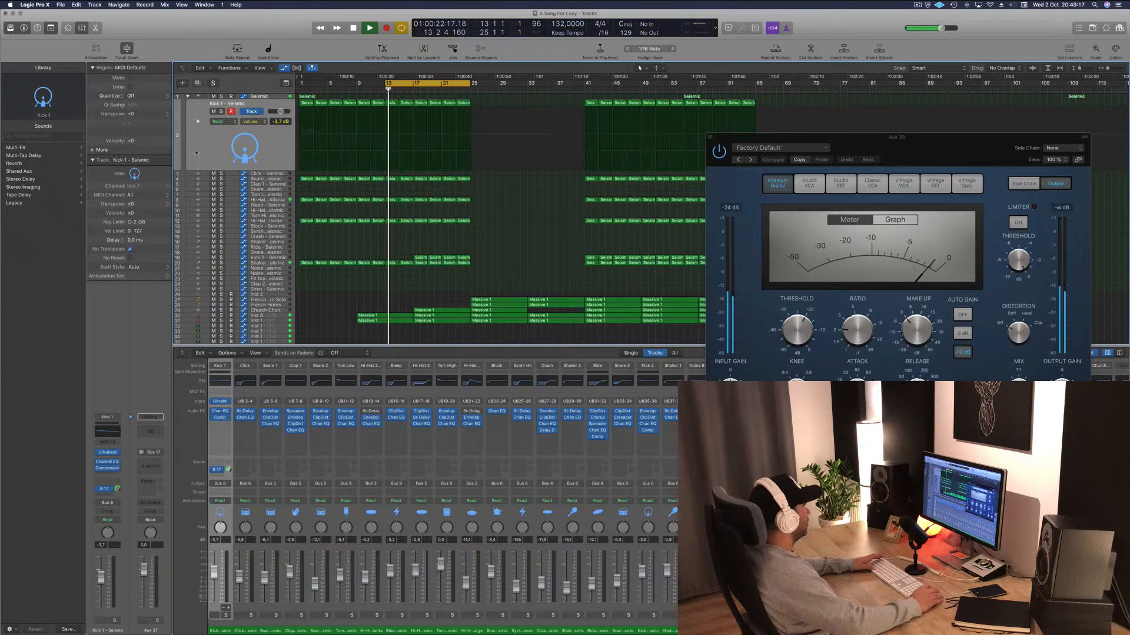
Set the side chain of the Aux 35 compressor to Bus 17, fed by Kick 1 - Seismic.
drag(950, 147, 716, 168)
click(829, 167)
mouse_move(827, 193)
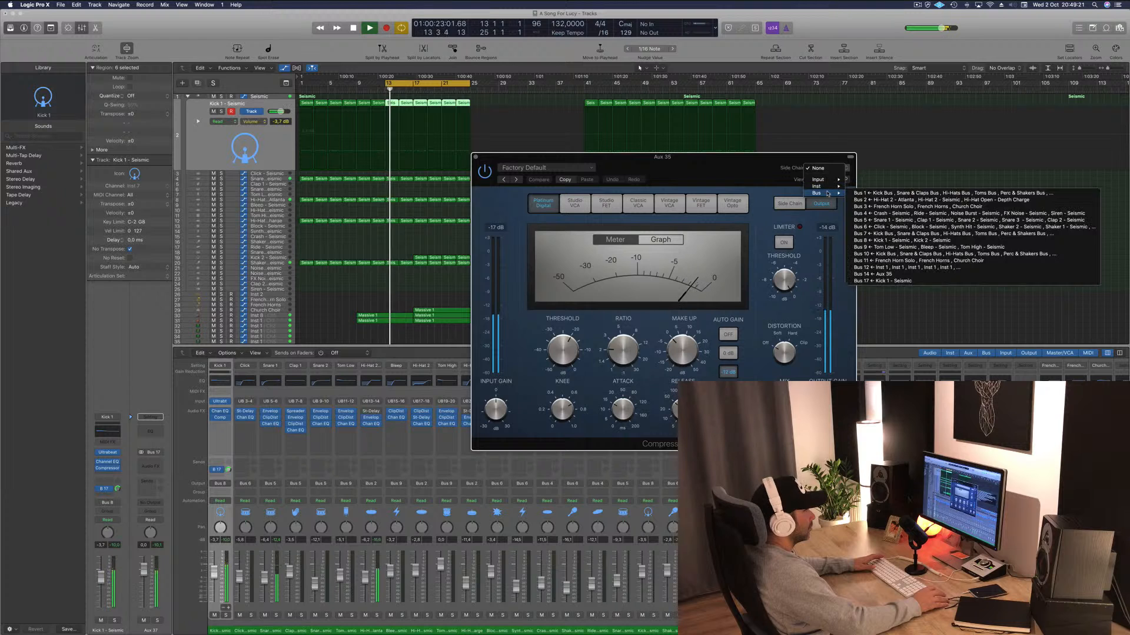
click(877, 281)
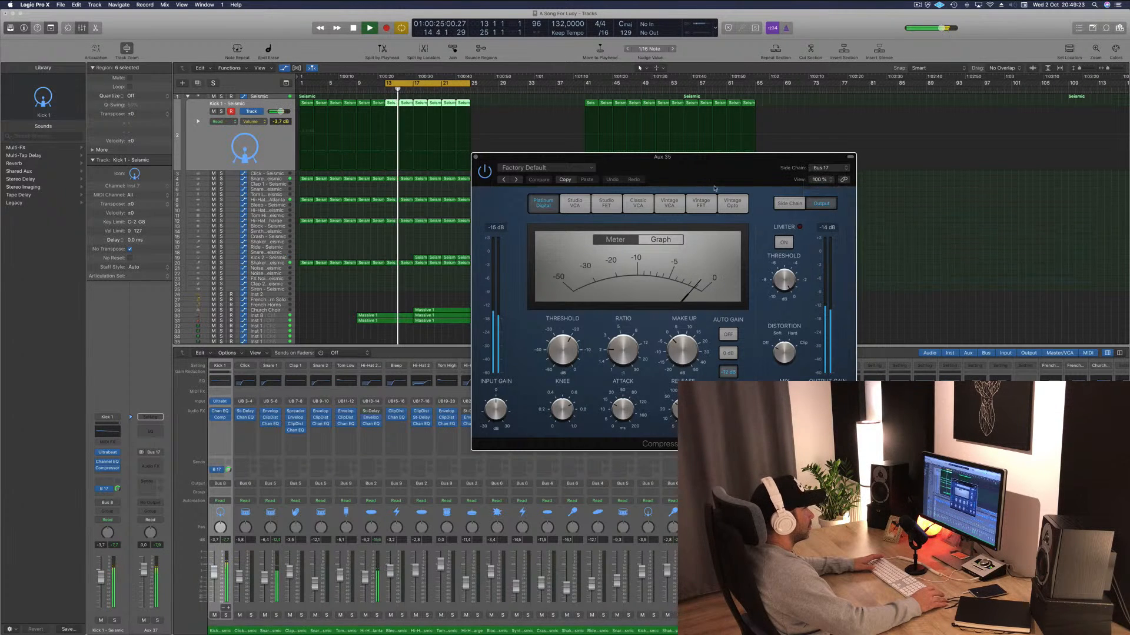
drag(714, 189, 802, 191)
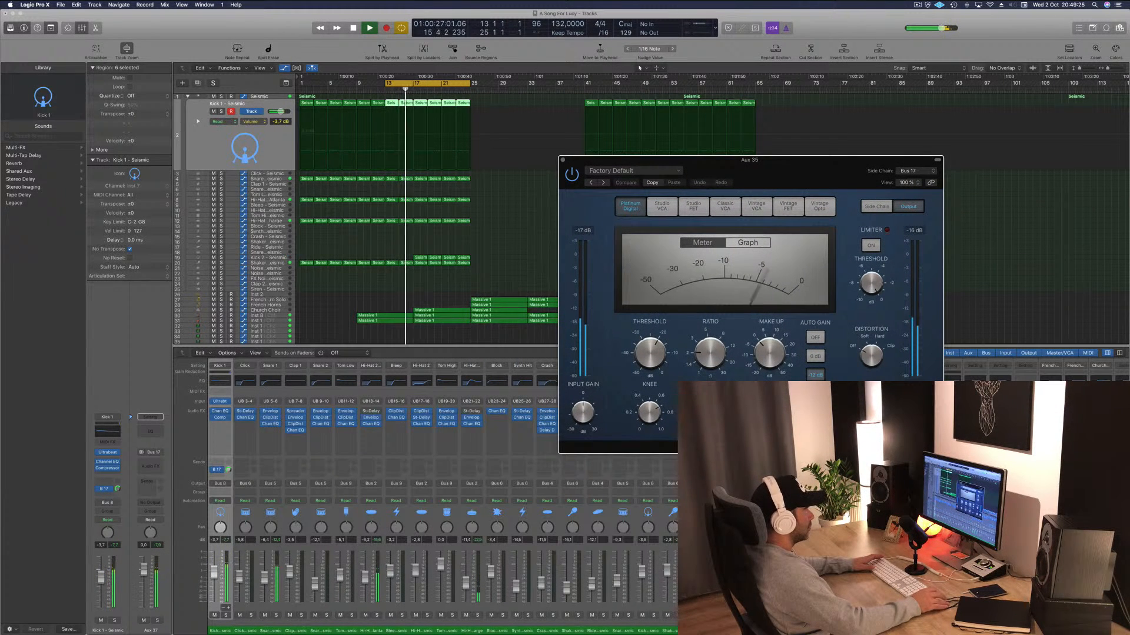
Set the side-chained compressor's ratio to 2.8:1 and its threshold to -12.5 dB during playback.
drag(661, 348, 661, 348)
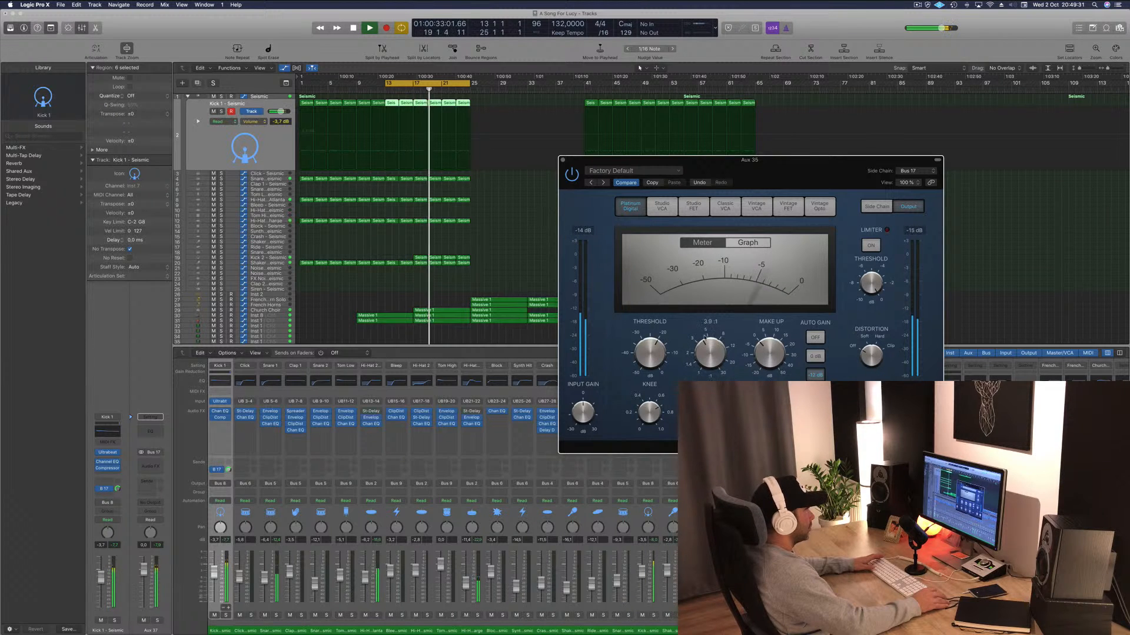
drag(705, 338, 699, 360)
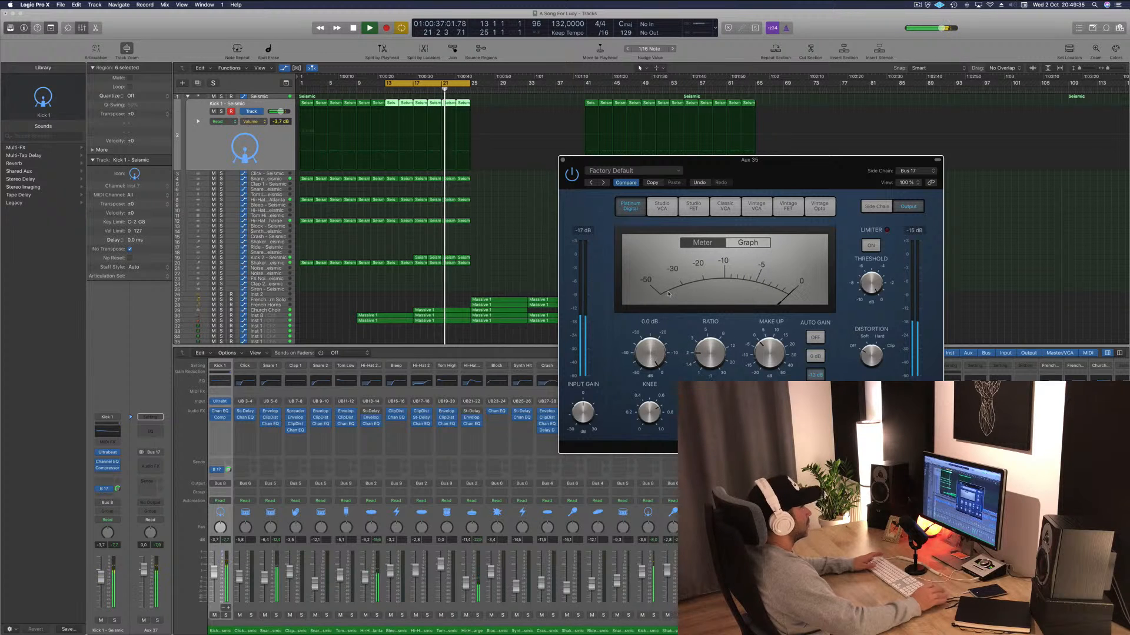
drag(668, 293, 692, 256)
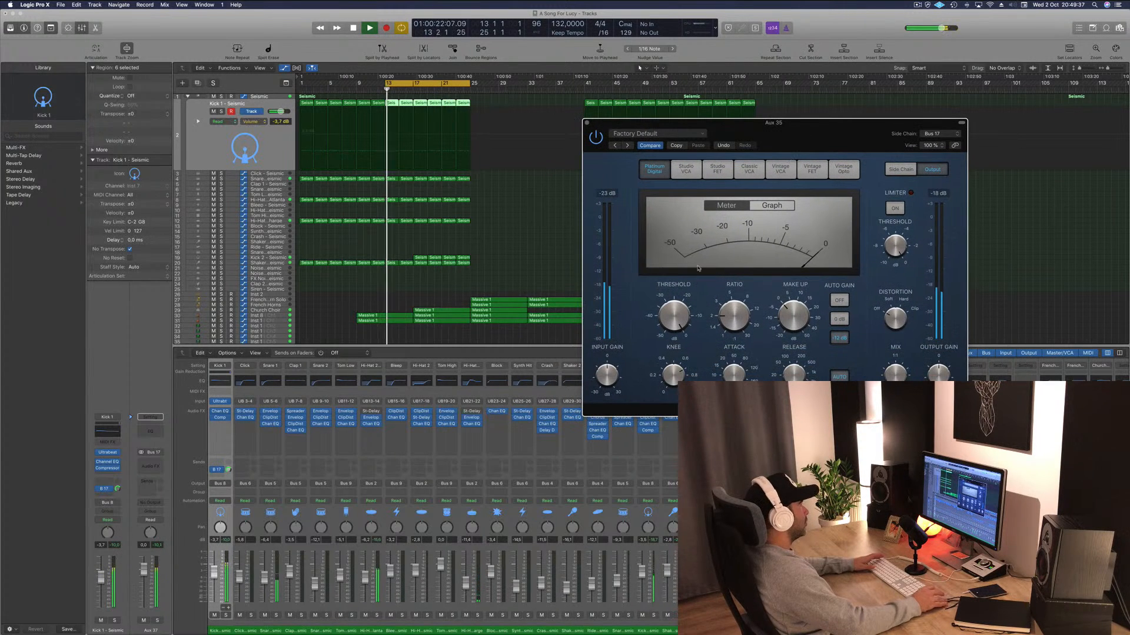
drag(678, 304, 675, 327)
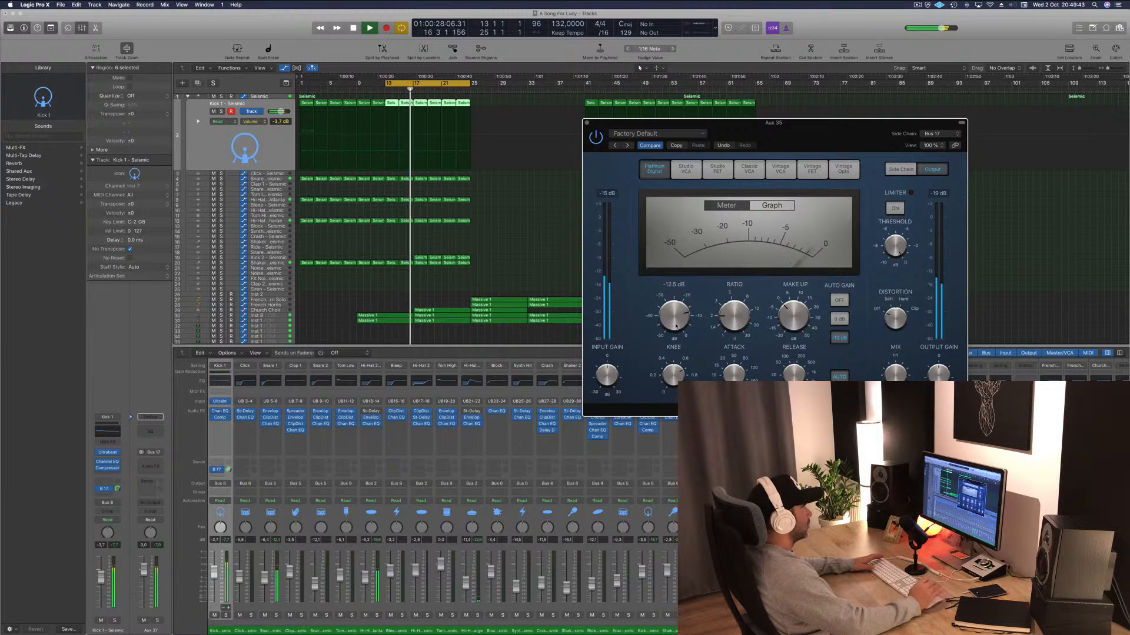
Compare the compressor bypassed and active, close it, and clear the visible volume automation on the Kick 1 track.
click(596, 139)
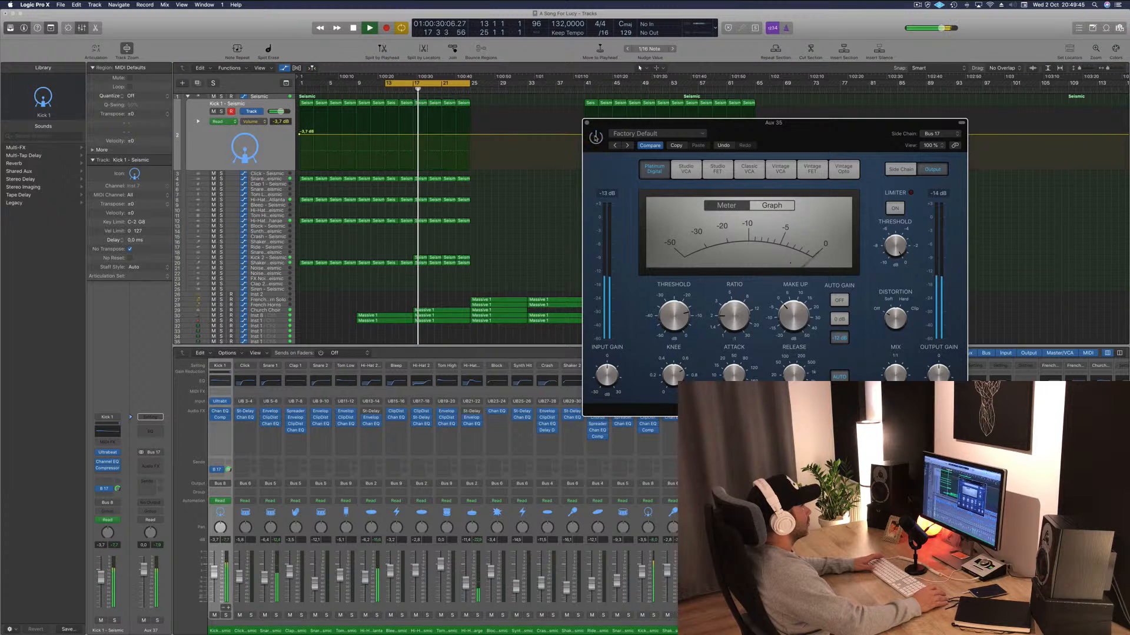
click(596, 139)
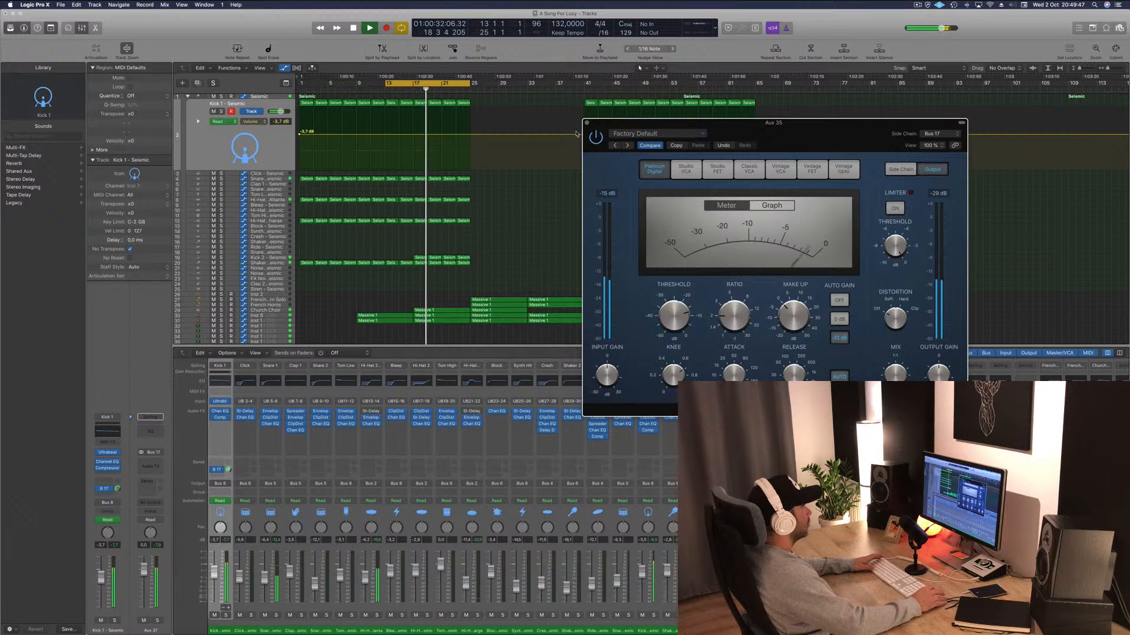
click(586, 123)
click(256, 159)
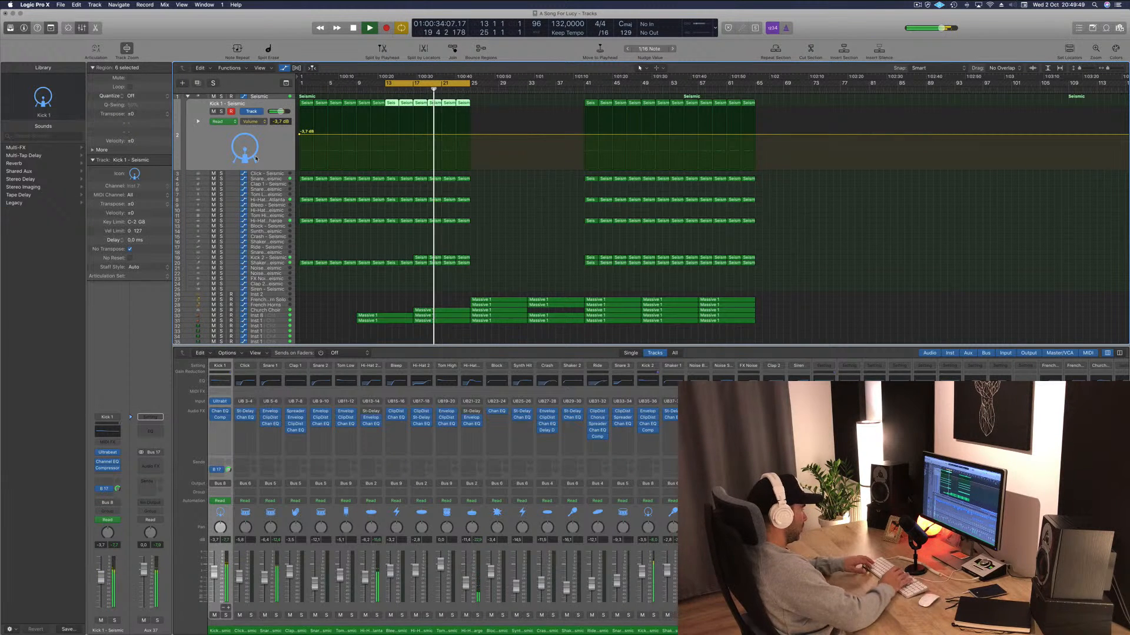
key(ctrl+super+BackSpace)
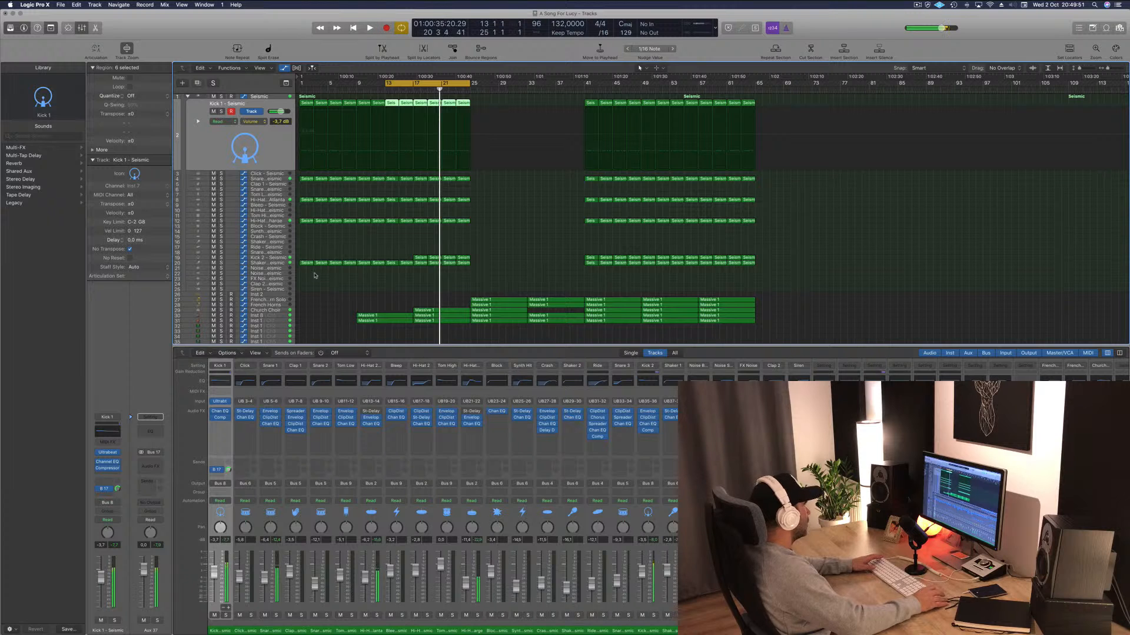
Select the Kick 2 - Seismic track and replay the section from bar 13 to judge its level.
click(272, 257)
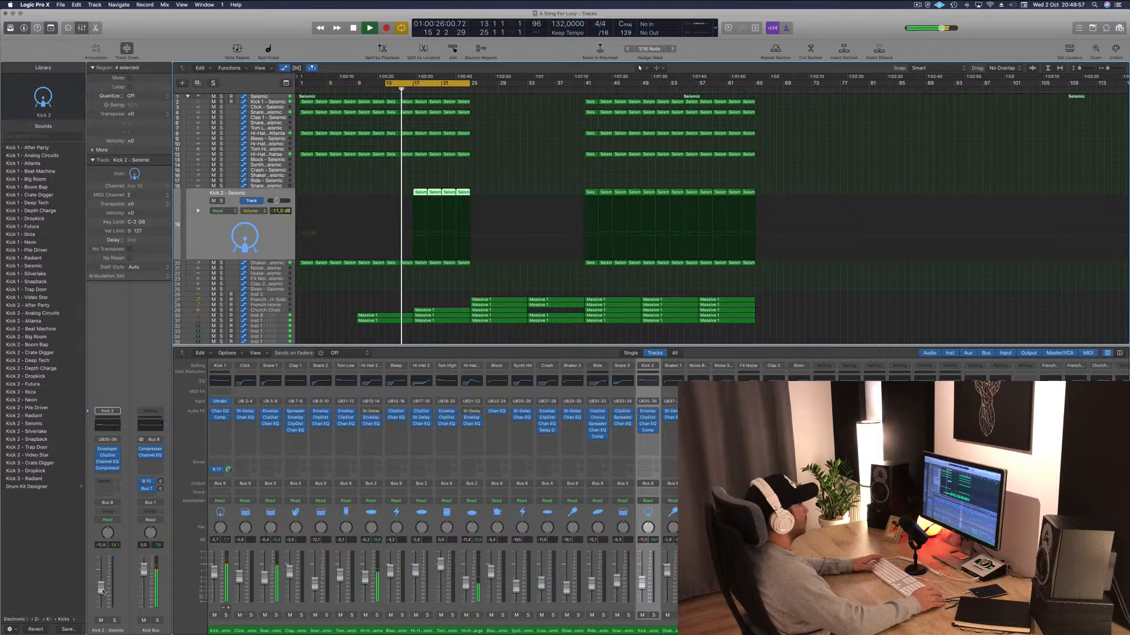
drag(466, 583, 467, 588)
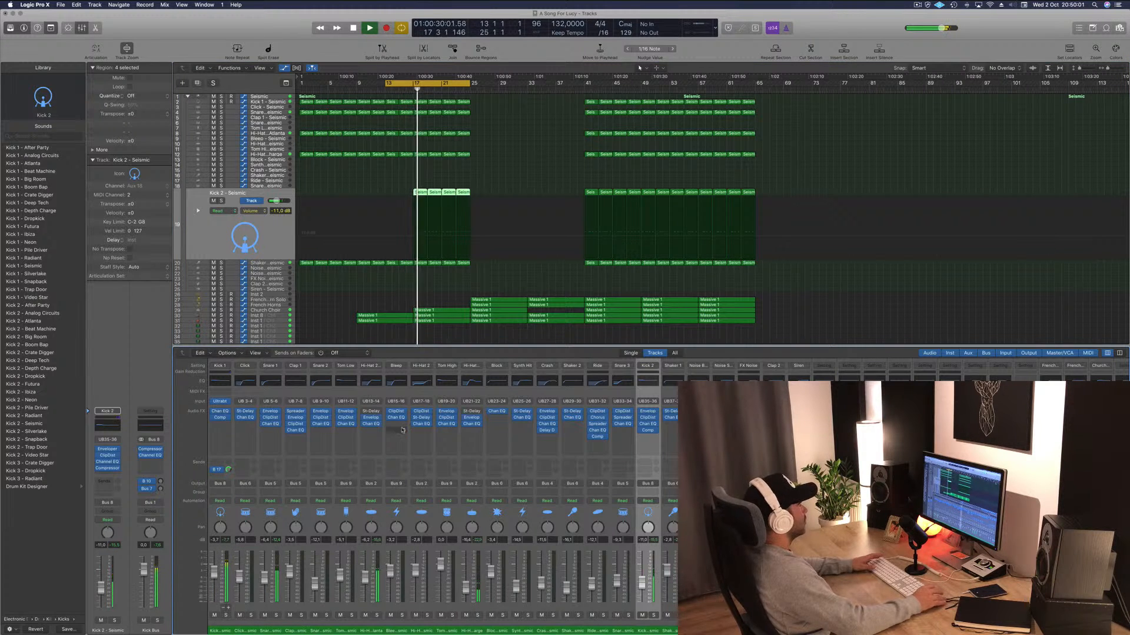
click(495, 274)
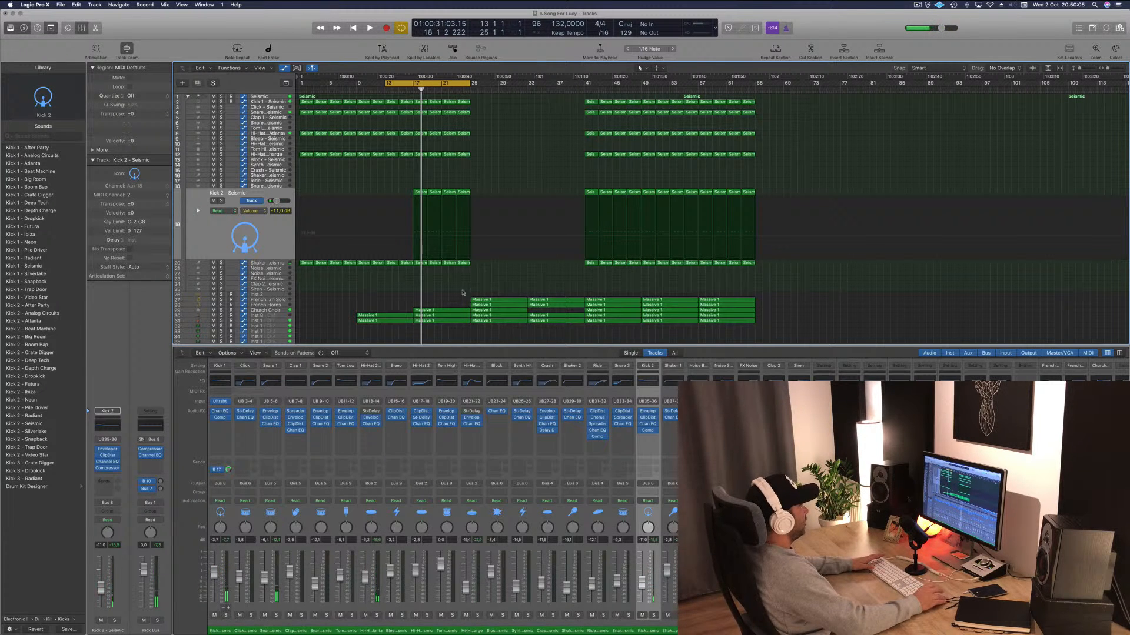
key(space)
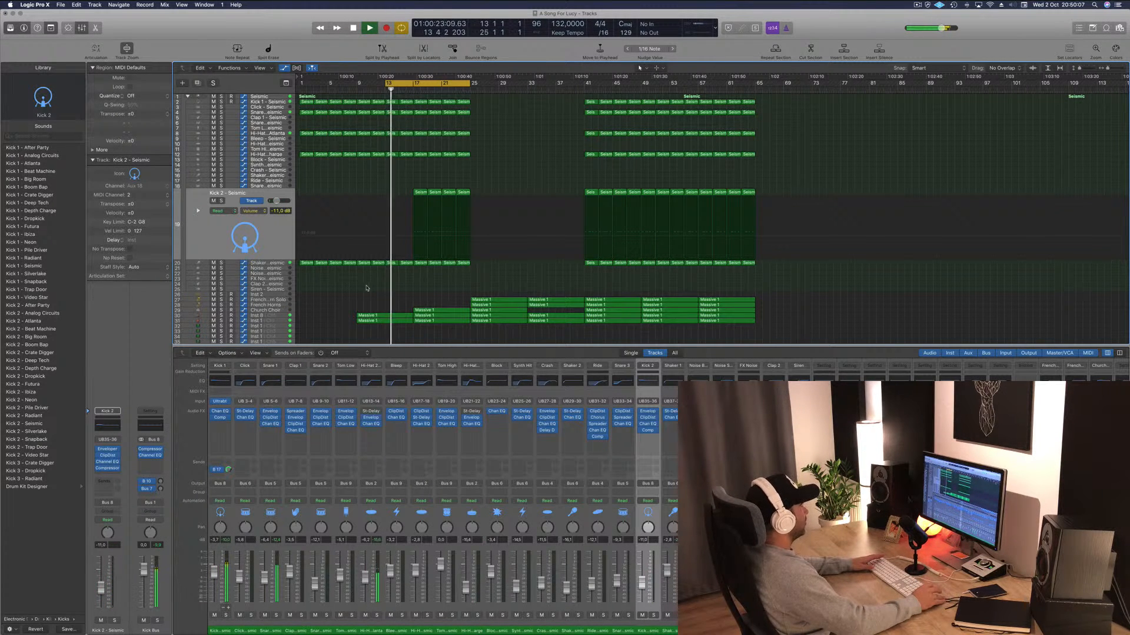
Audition alternative hi-hat sounds on the Hi-Hat 2 - Atlanta track during playback and load the Hi-Hat 2 - Boom Bap patch.
click(271, 134)
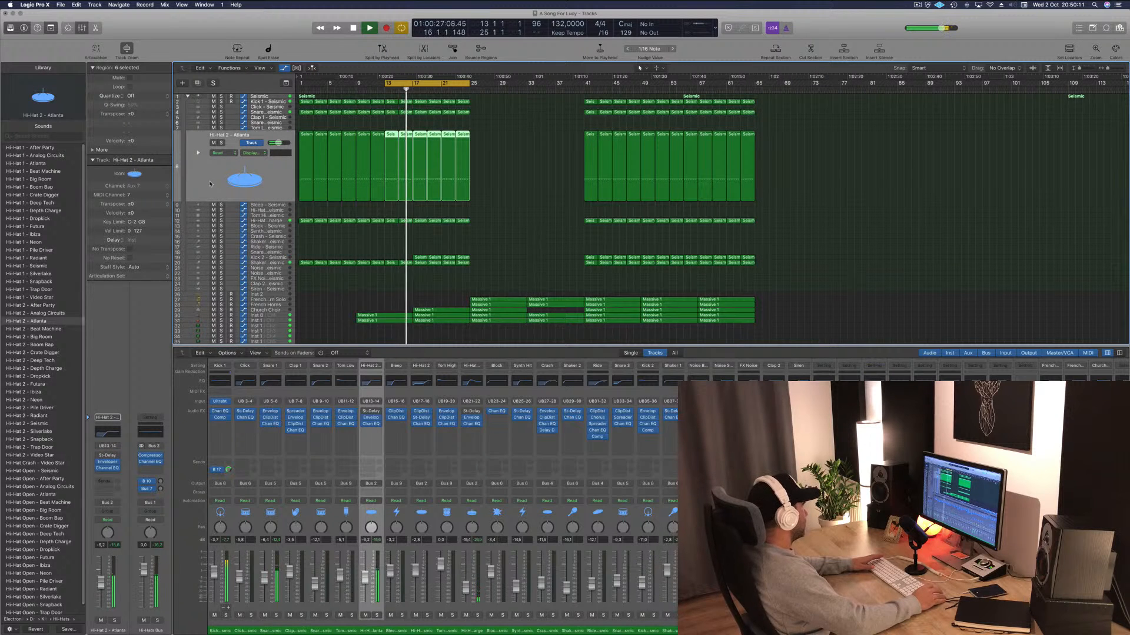
key(space)
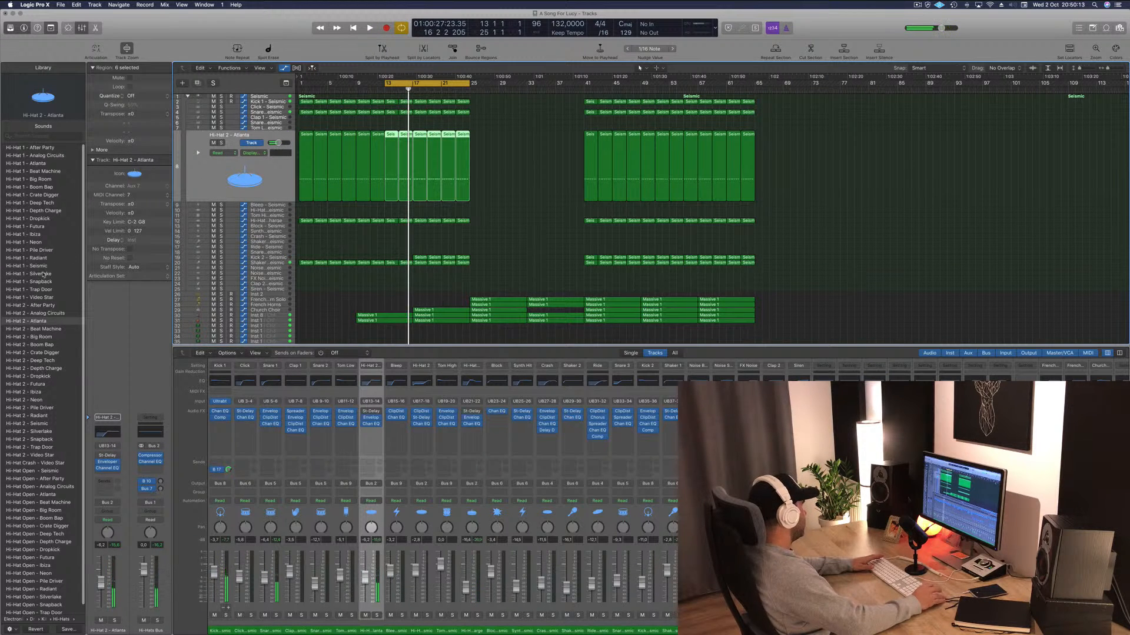
click(46, 197)
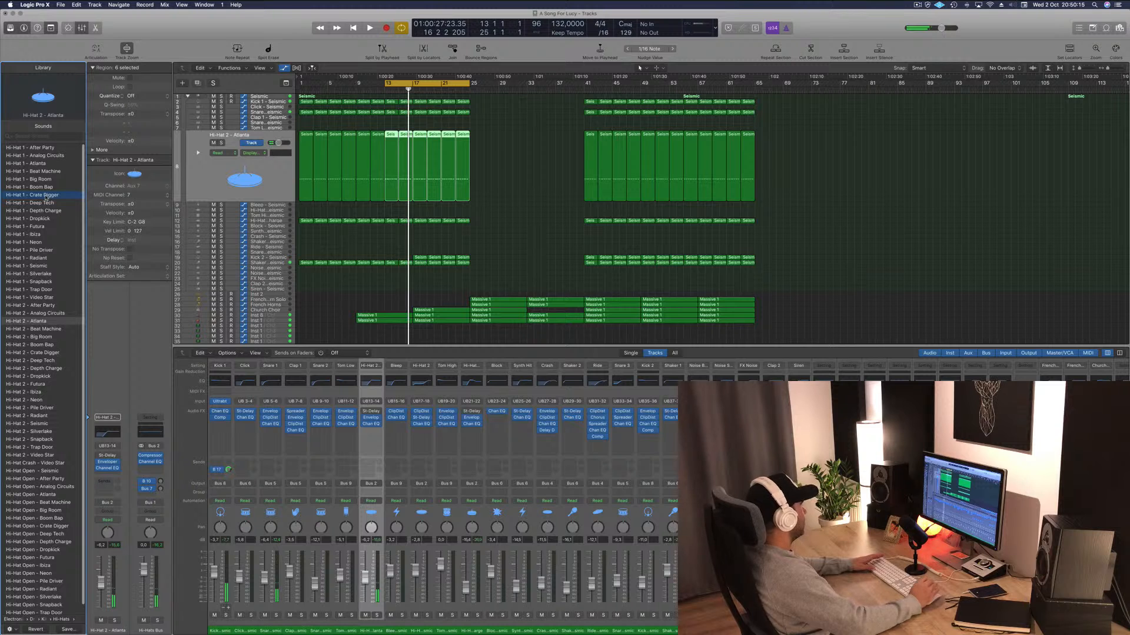
key(space)
click(41, 187)
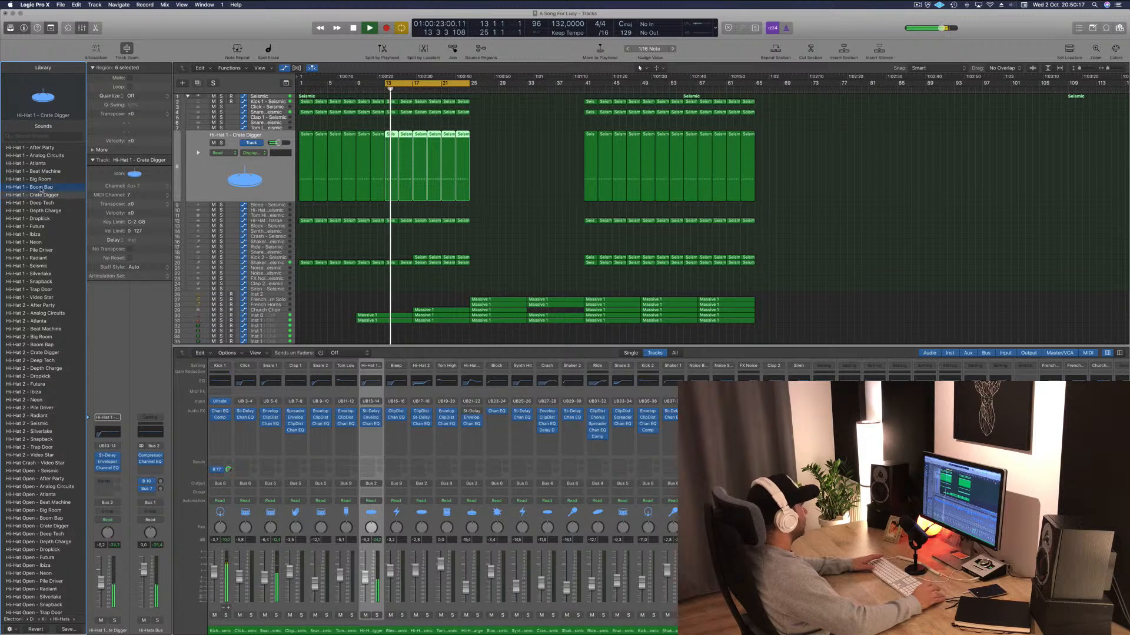
click(33, 227)
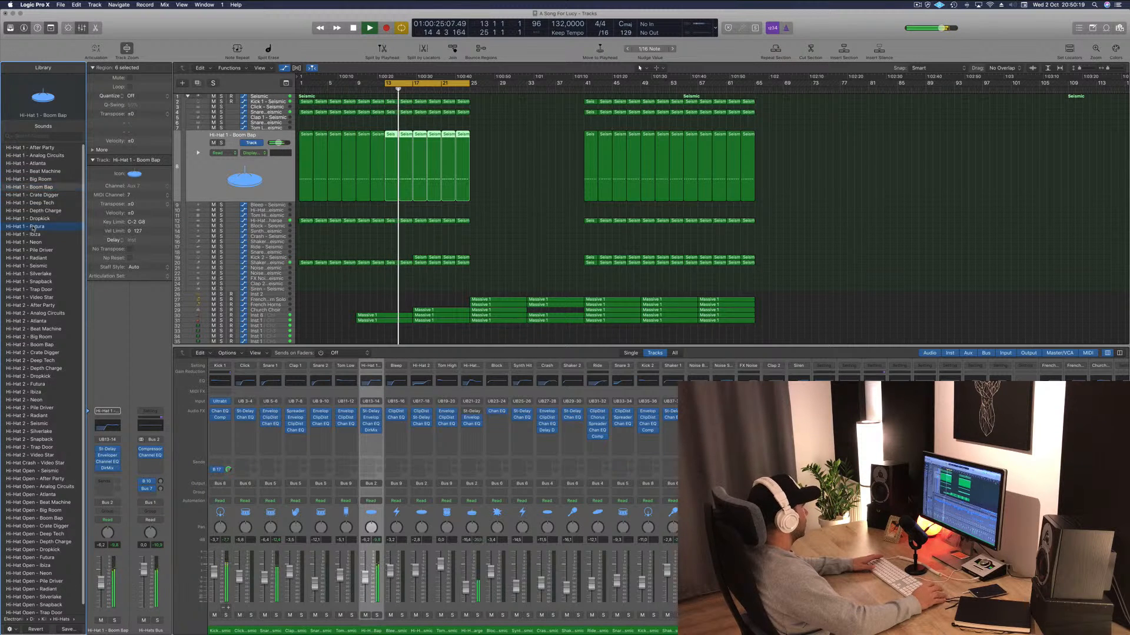
click(35, 242)
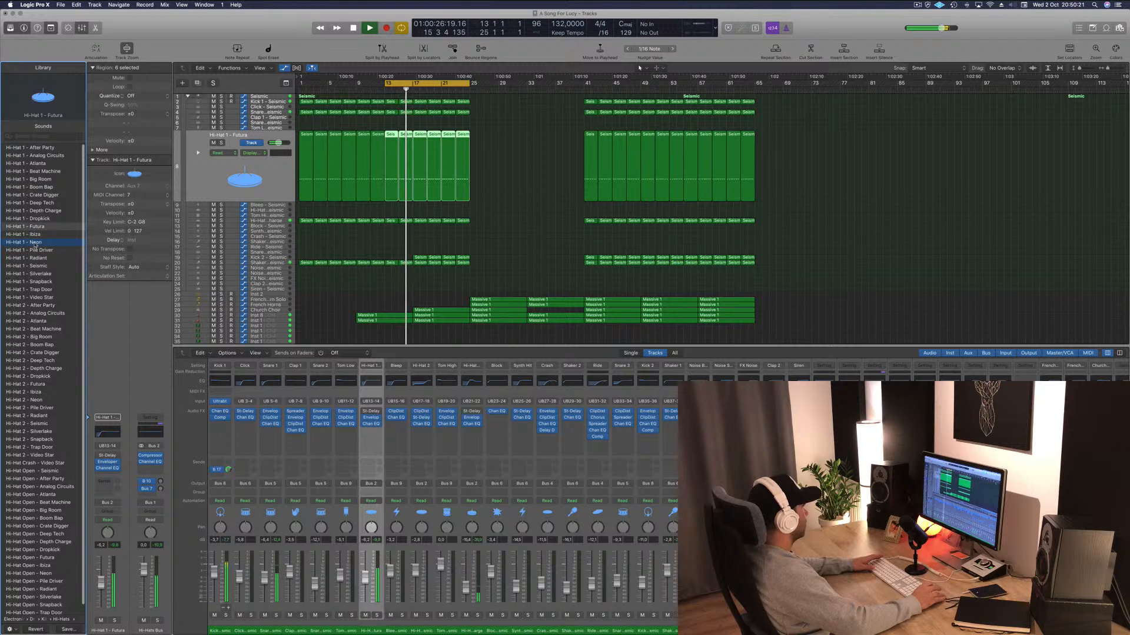
click(35, 250)
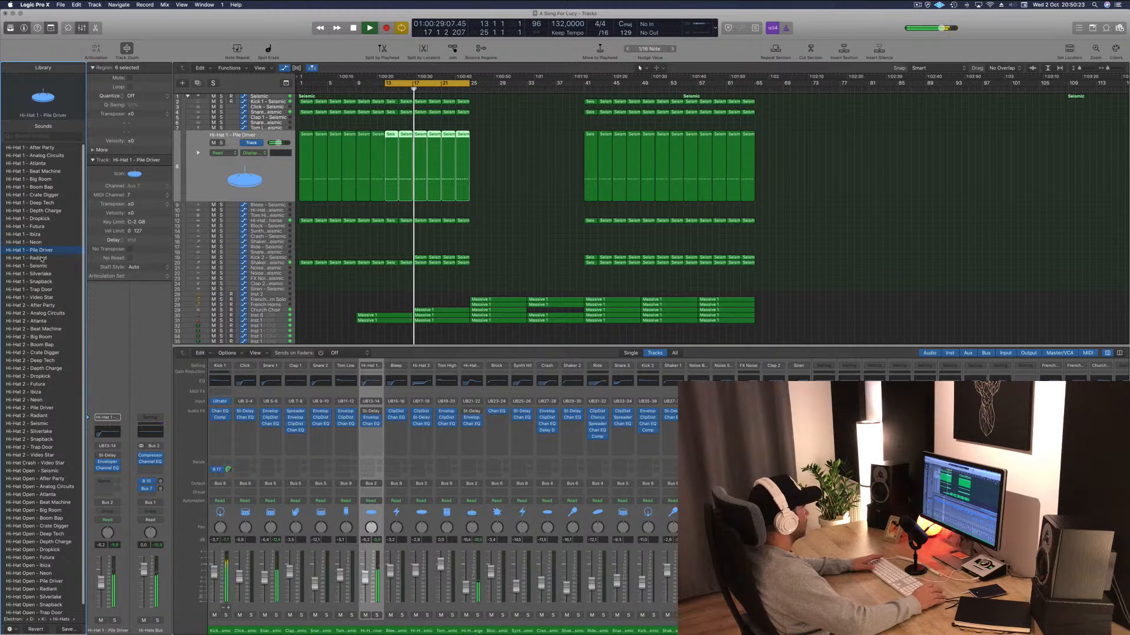
click(38, 266)
click(40, 274)
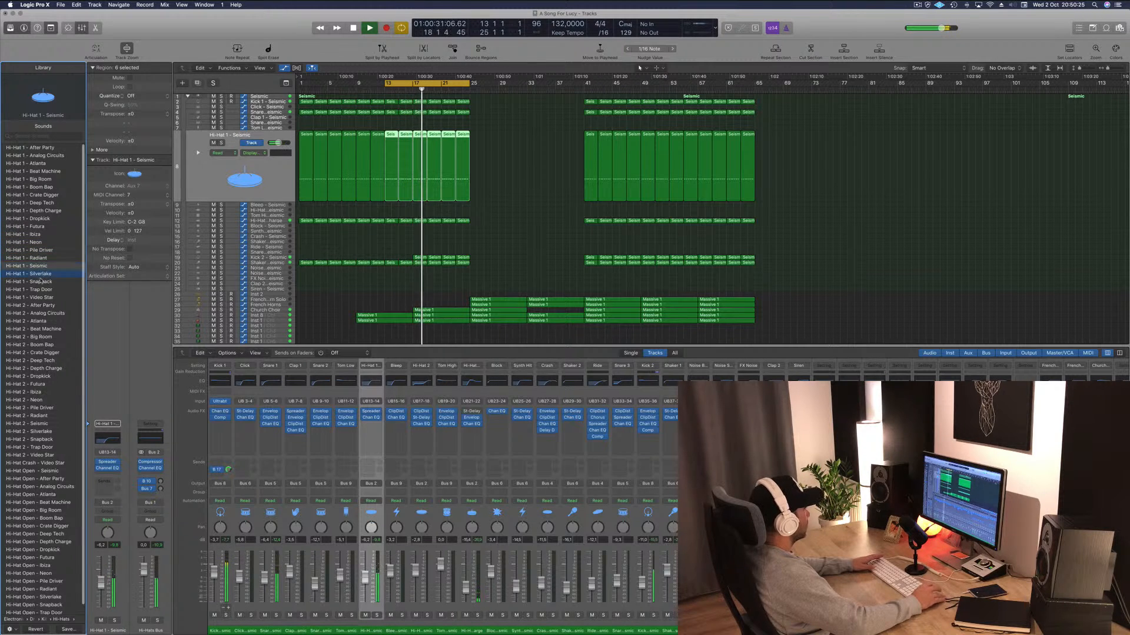
click(42, 289)
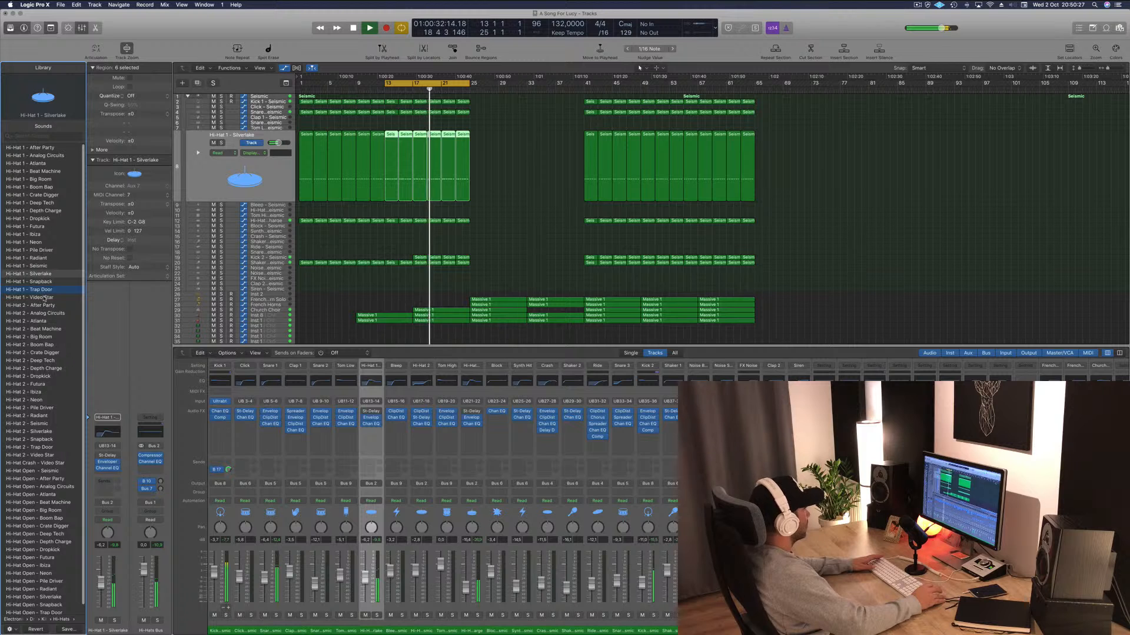
click(37, 344)
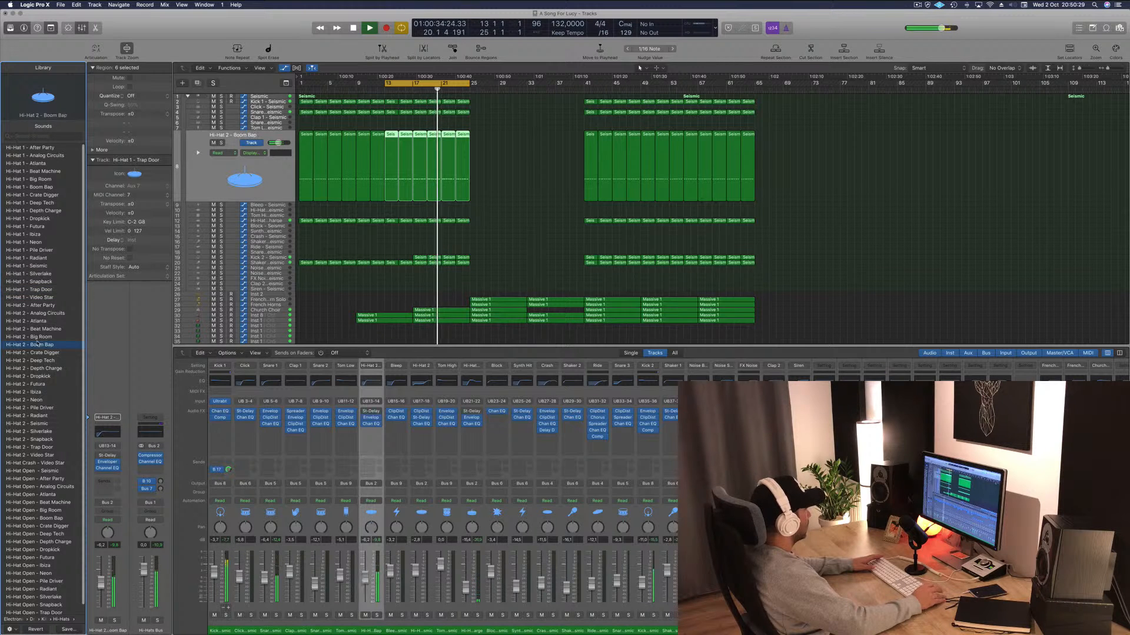
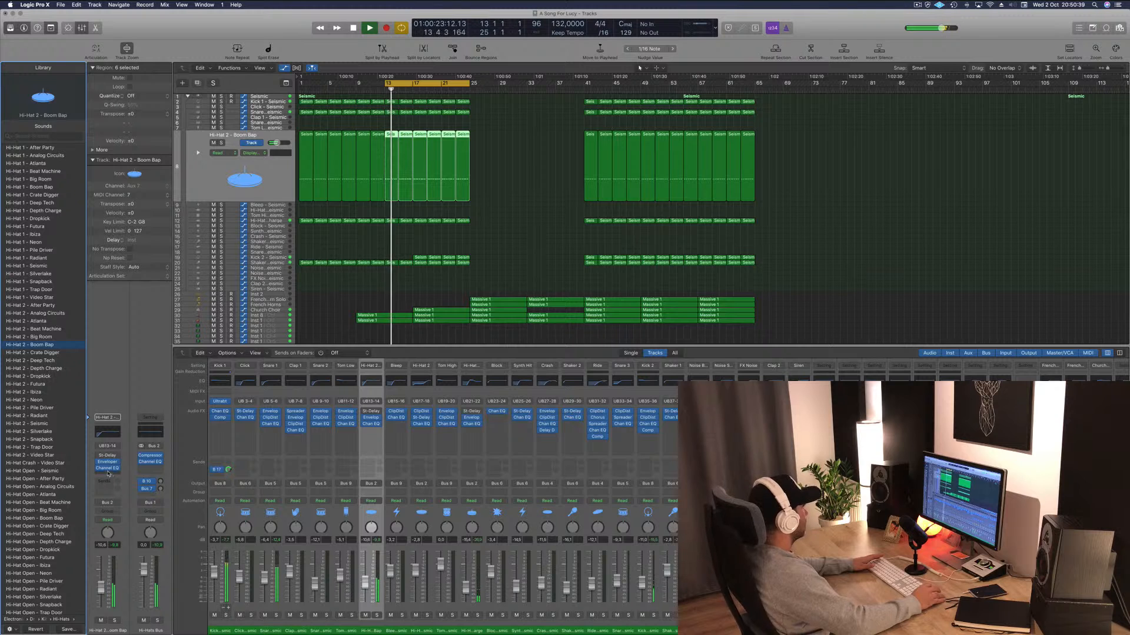
Enable the Stereo Delay on the Hi-Hat 2 - Boom Bap channel, audition its note-value presets, and recall the default setting.
click(106, 456)
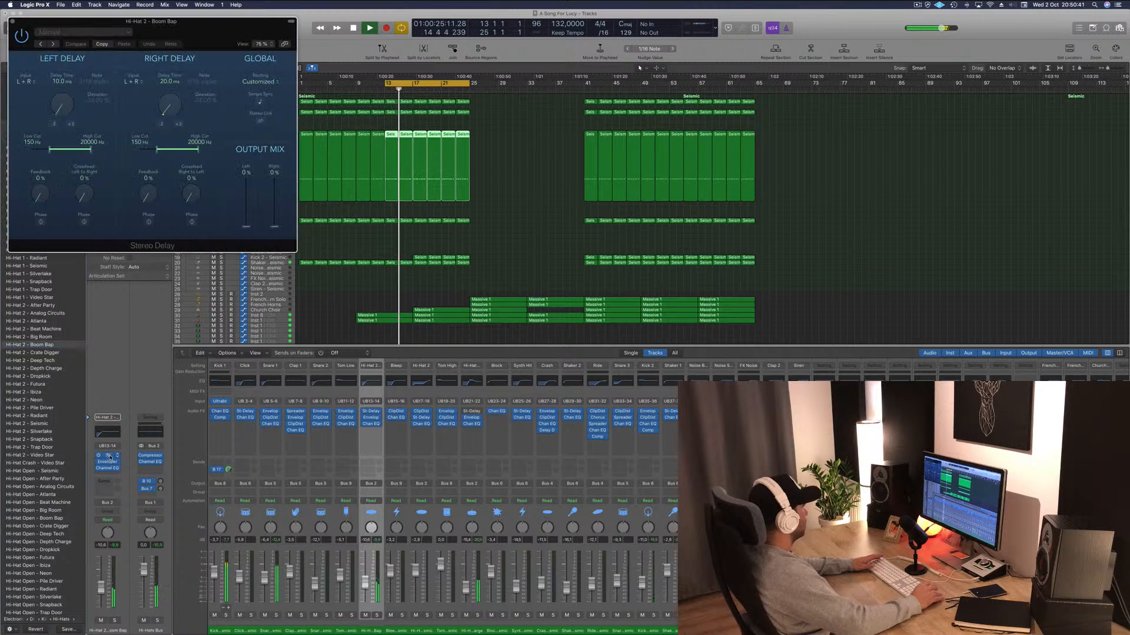
drag(209, 32, 536, 184)
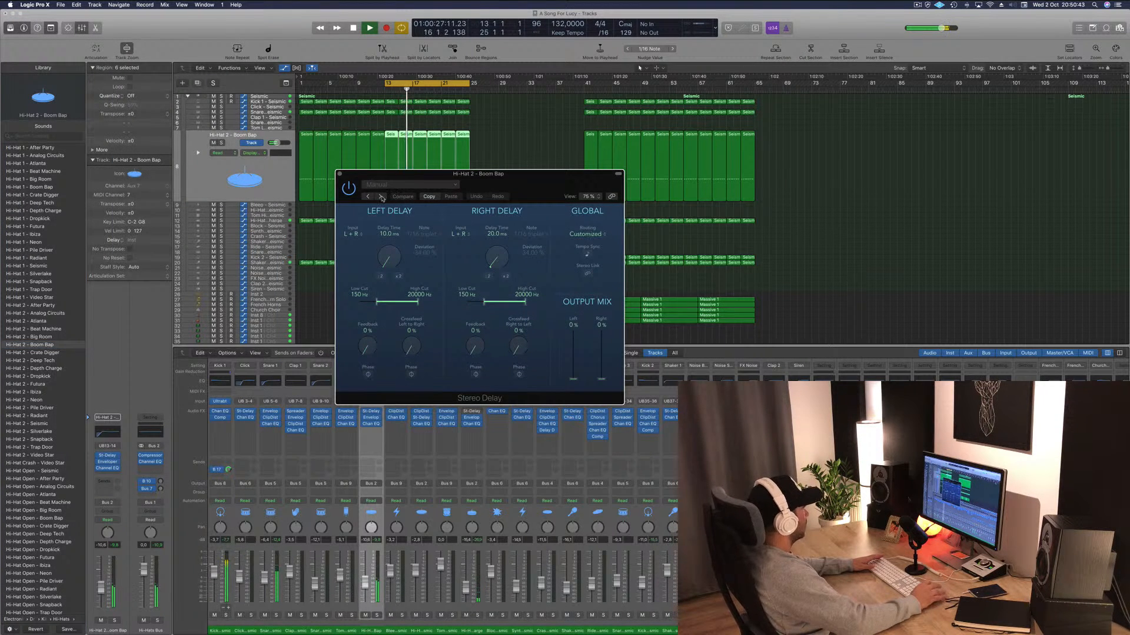
click(381, 196)
click(381, 196)
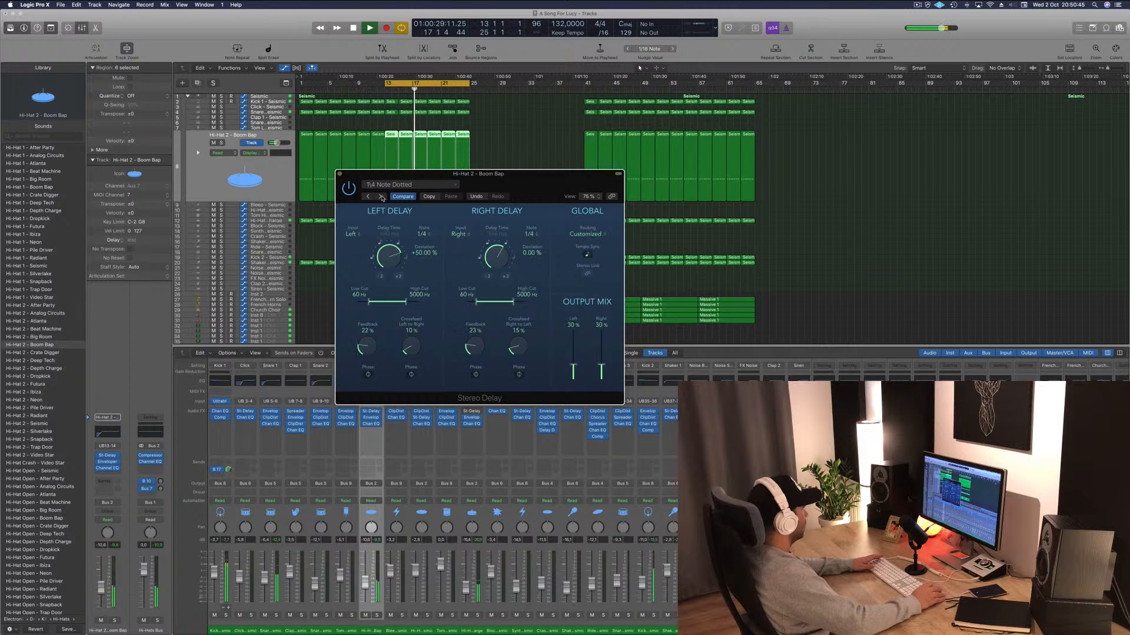
click(381, 196)
click(381, 197)
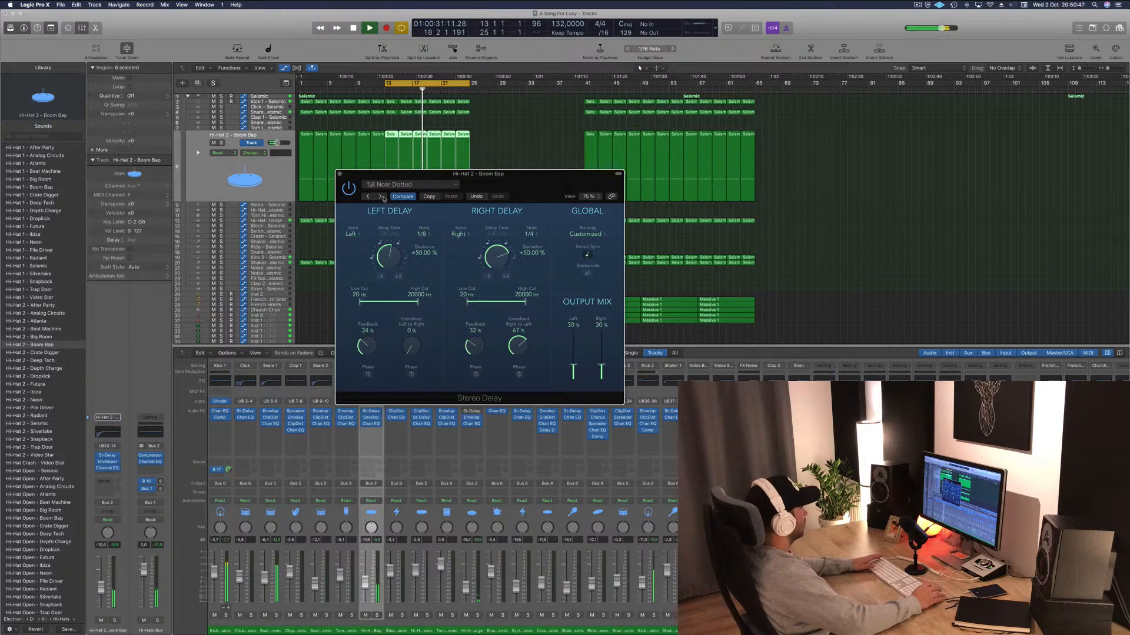
click(381, 197)
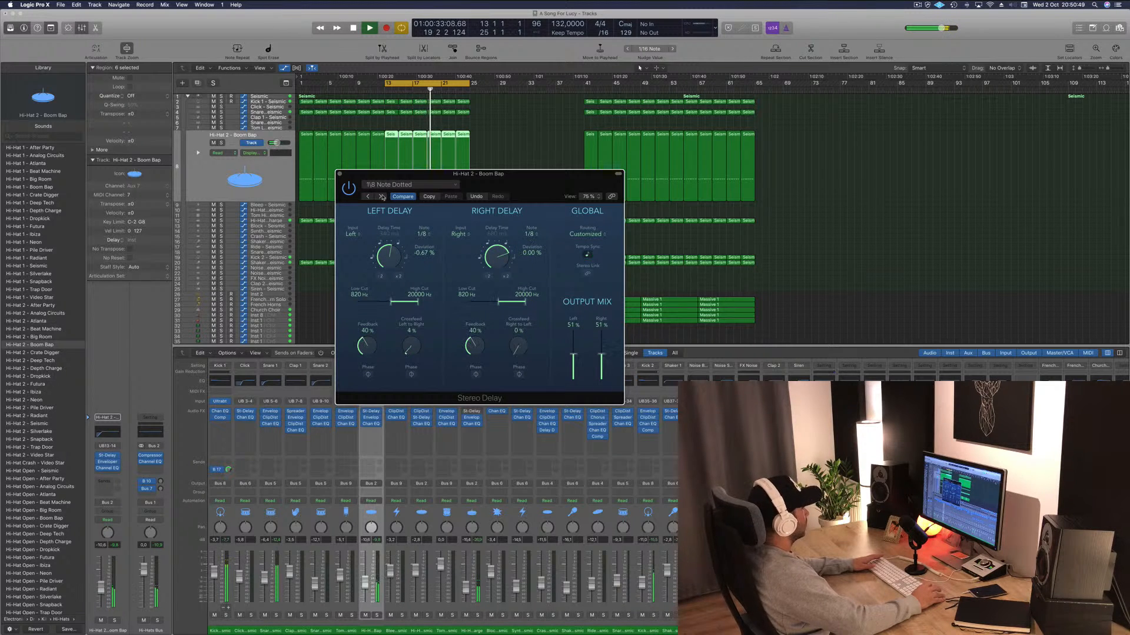
click(379, 196)
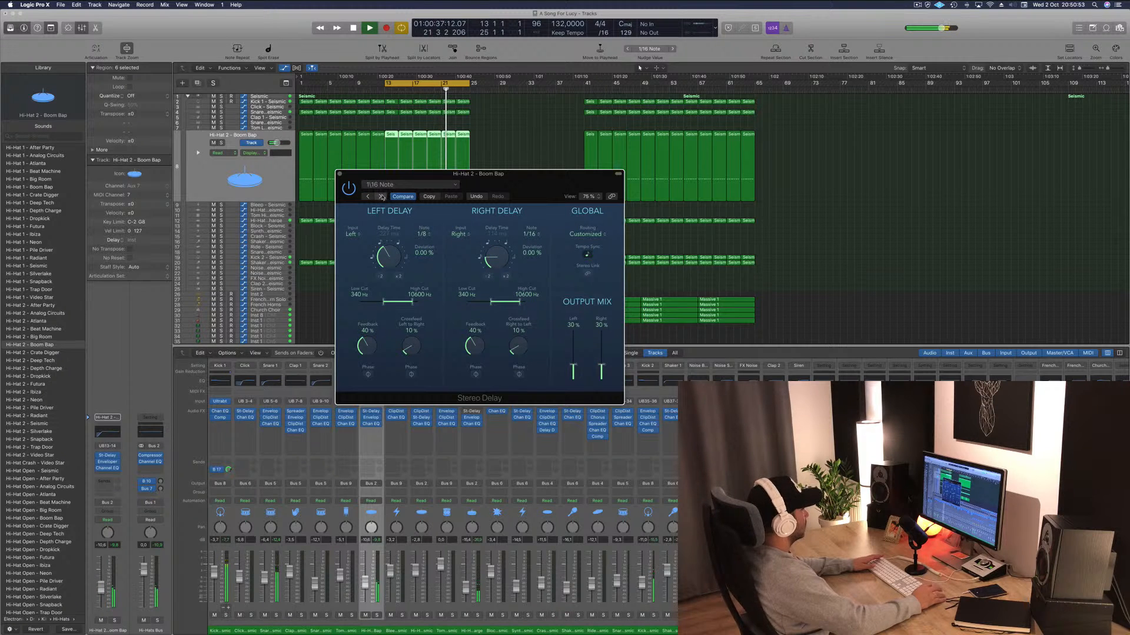
click(381, 196)
click(411, 184)
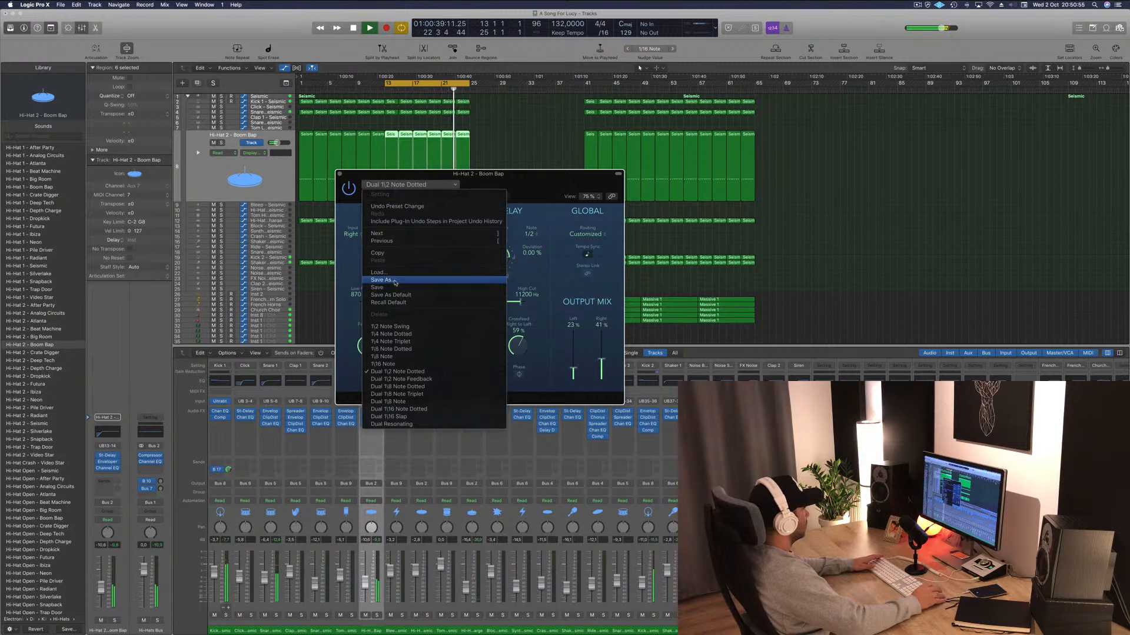
click(393, 303)
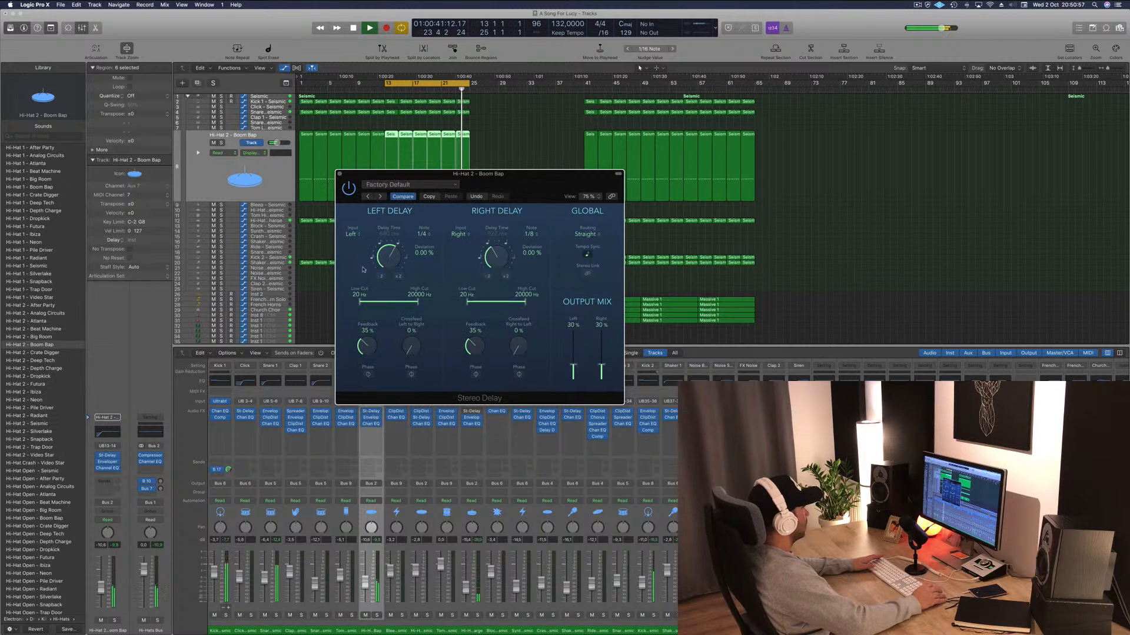
Close the Stereo Delay and replay the section from bar 13 to hear the delayed hi-hat in the mix.
drag(484, 184, 794, 146)
drag(656, 137, 588, 128)
key(space)
click(589, 127)
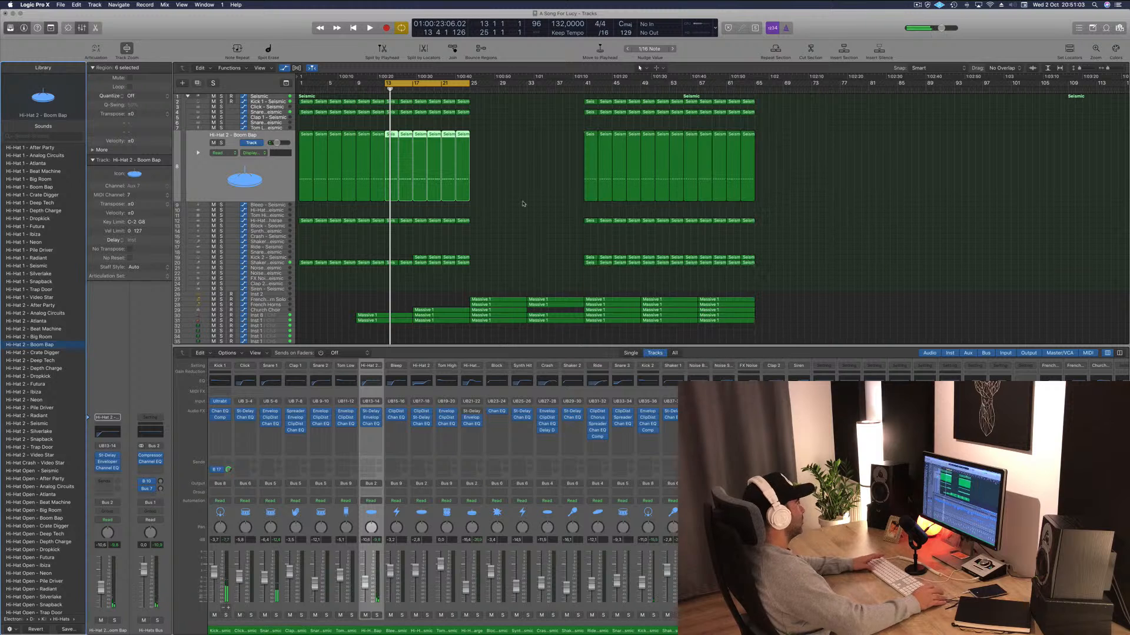
key(space)
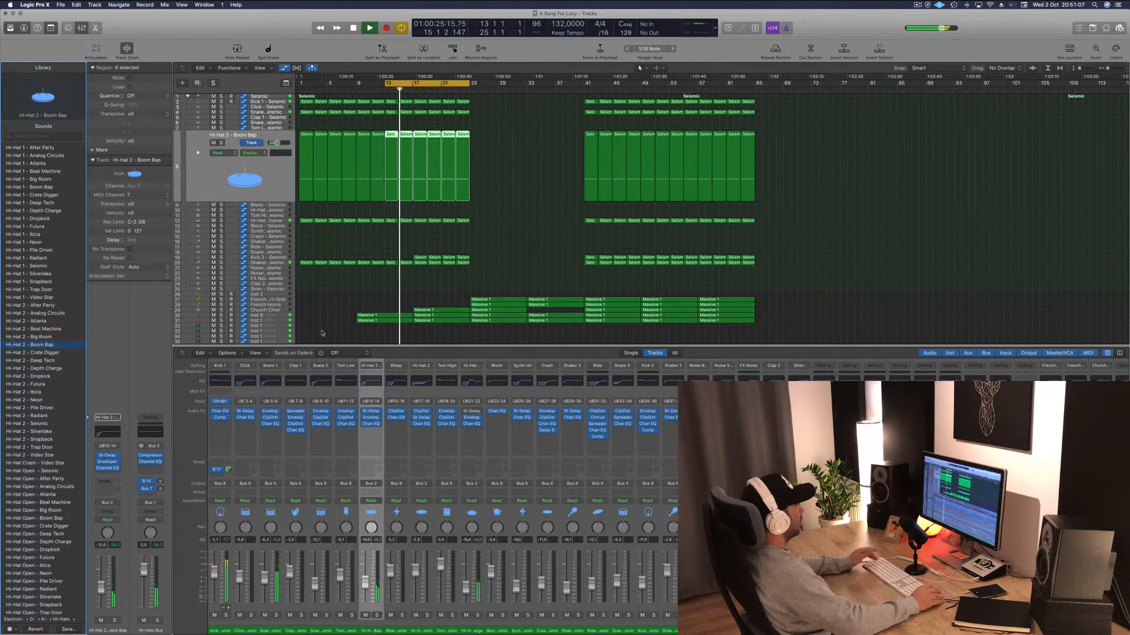
key(space)
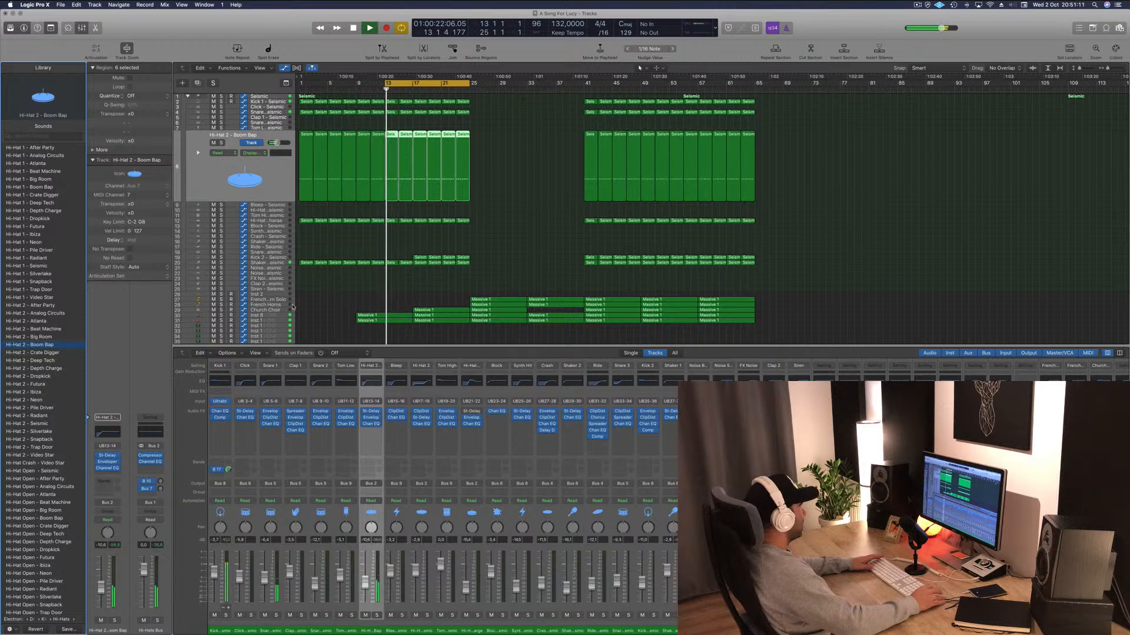
Raise the automation at bar 17 on the pad track holding the ARP 1 regions and check the part in solo.
scroll(279, 306, down, 10)
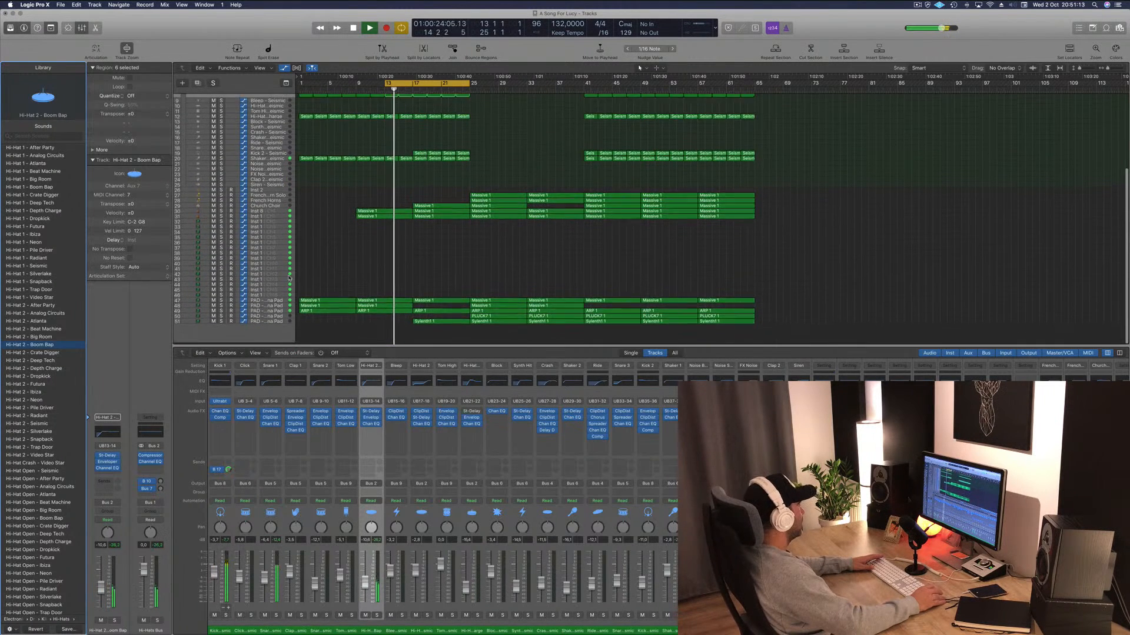
click(281, 312)
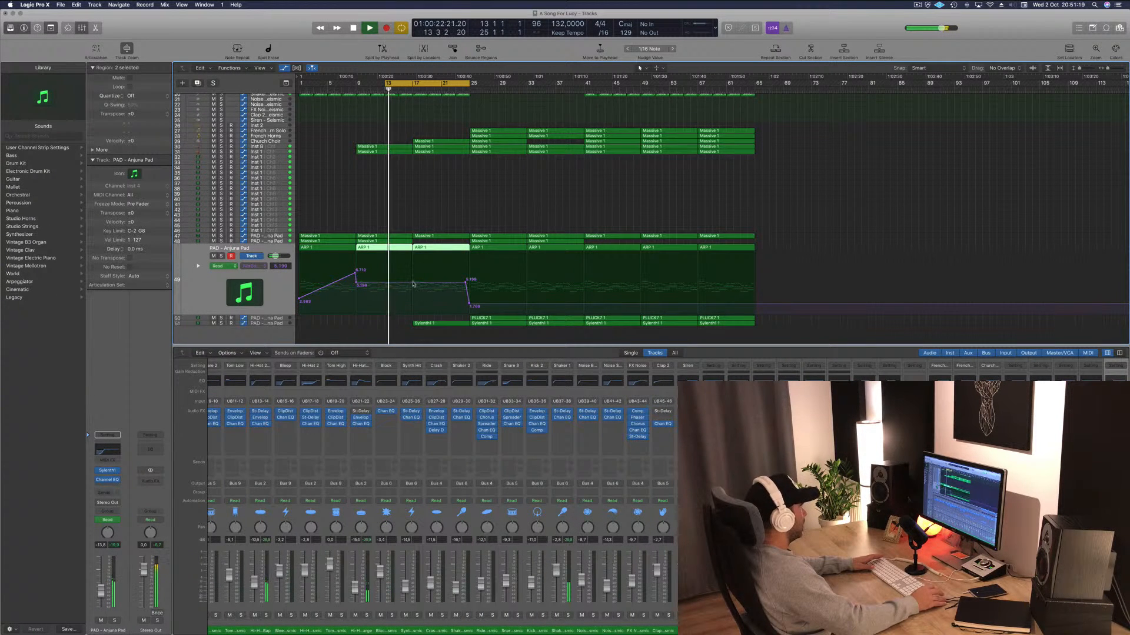
drag(413, 284, 413, 268)
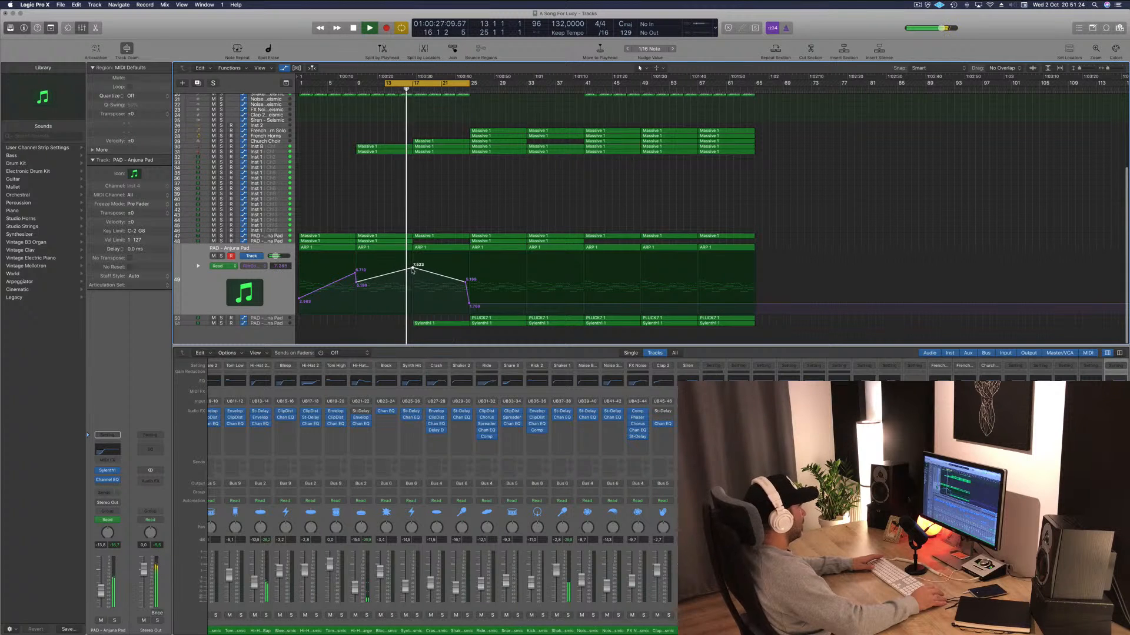
click(221, 256)
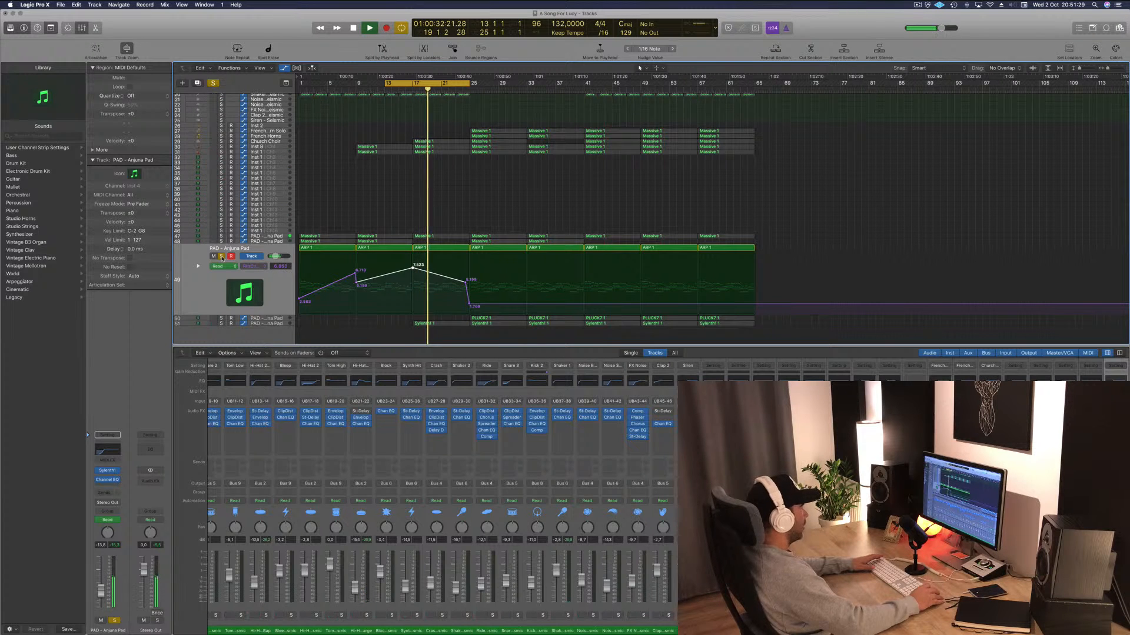
click(222, 256)
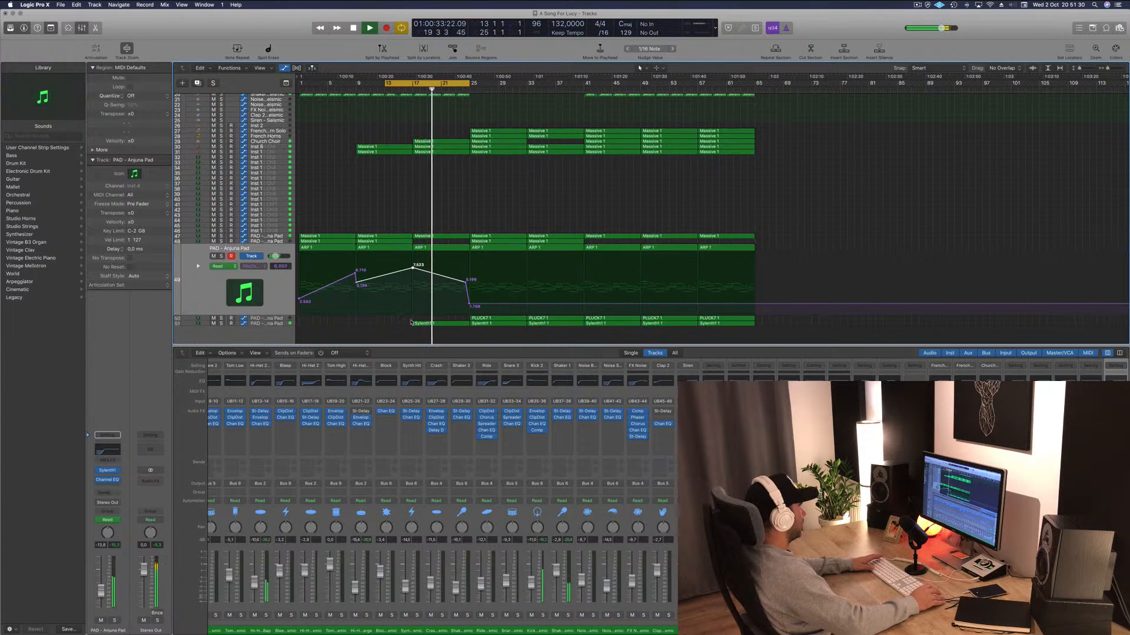
Copy the PLUCK7 1 region from bar 25 to bar 17 and move the cycle start to bar 17.
click(281, 318)
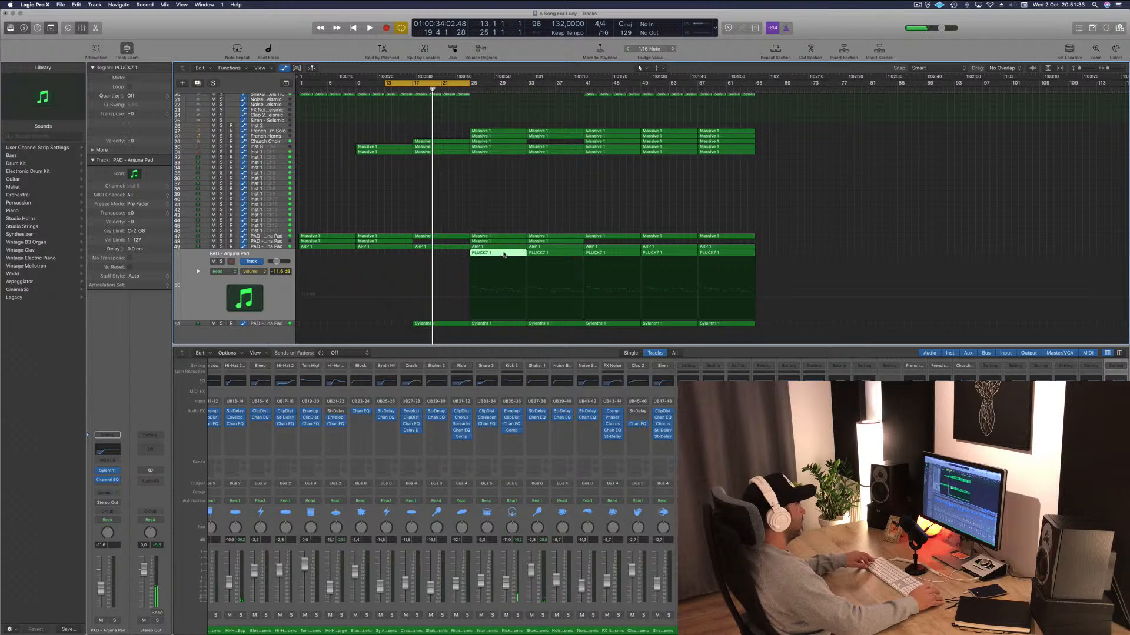
drag(503, 254, 446, 254)
key(space)
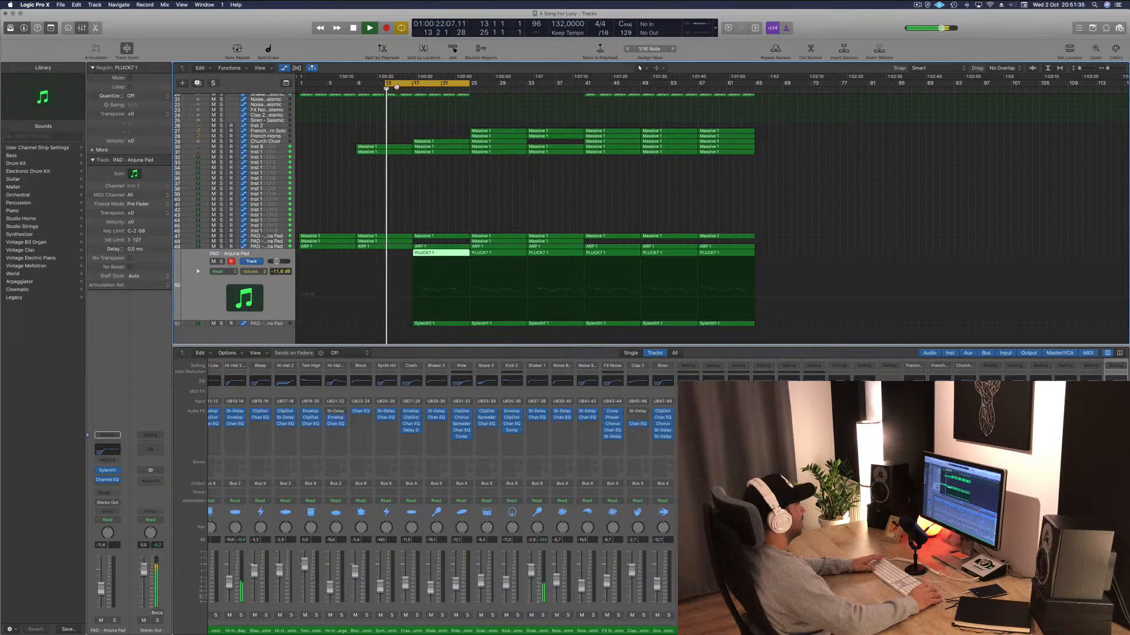
drag(387, 85, 414, 85)
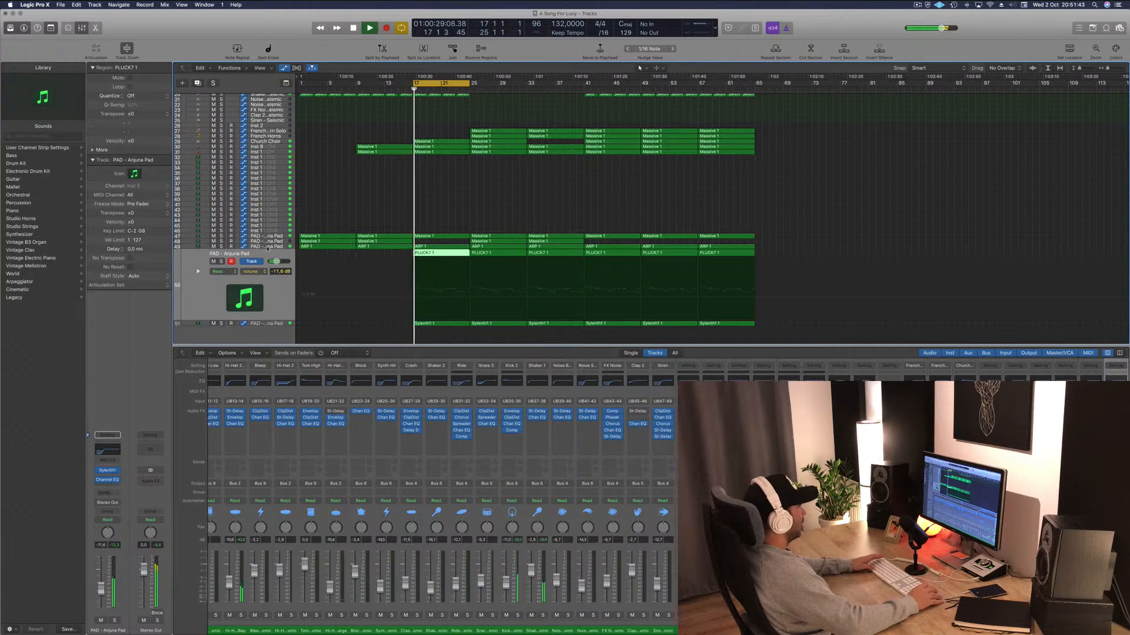
Add a steep automation drop at bar 17 on the ARP 1 track, rising again towards bar 25, and replay from bar 17.
key(Up)
drag(420, 271, 413, 302)
key(space)
key(space)
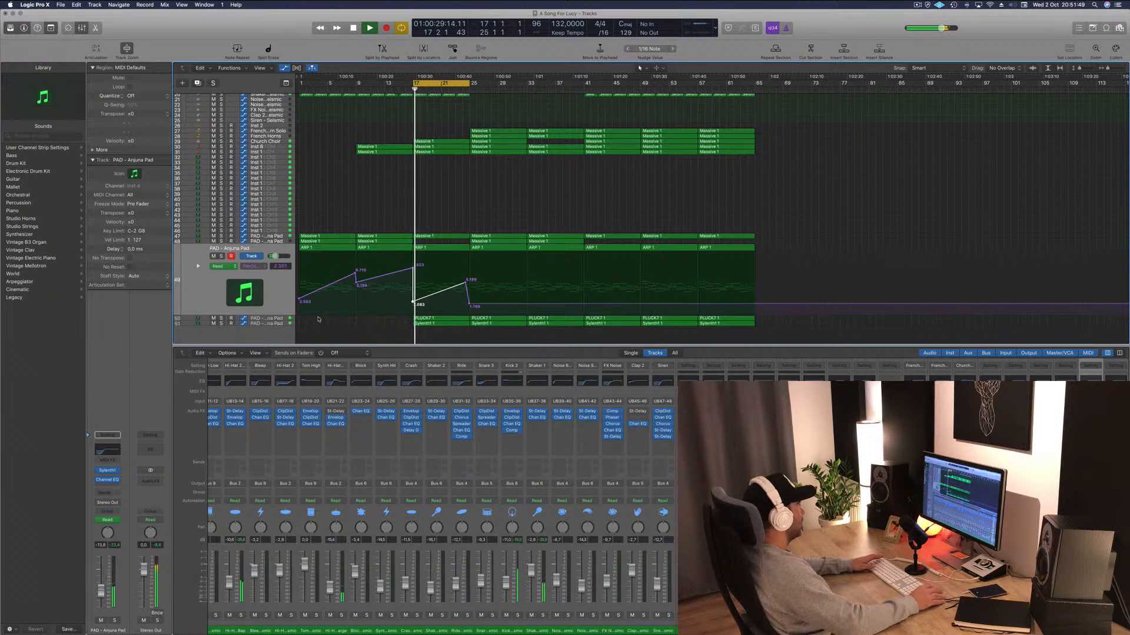
Listen to the PLUCK7 1 track in solo and in the full mix, and select the strings instrument track.
click(281, 318)
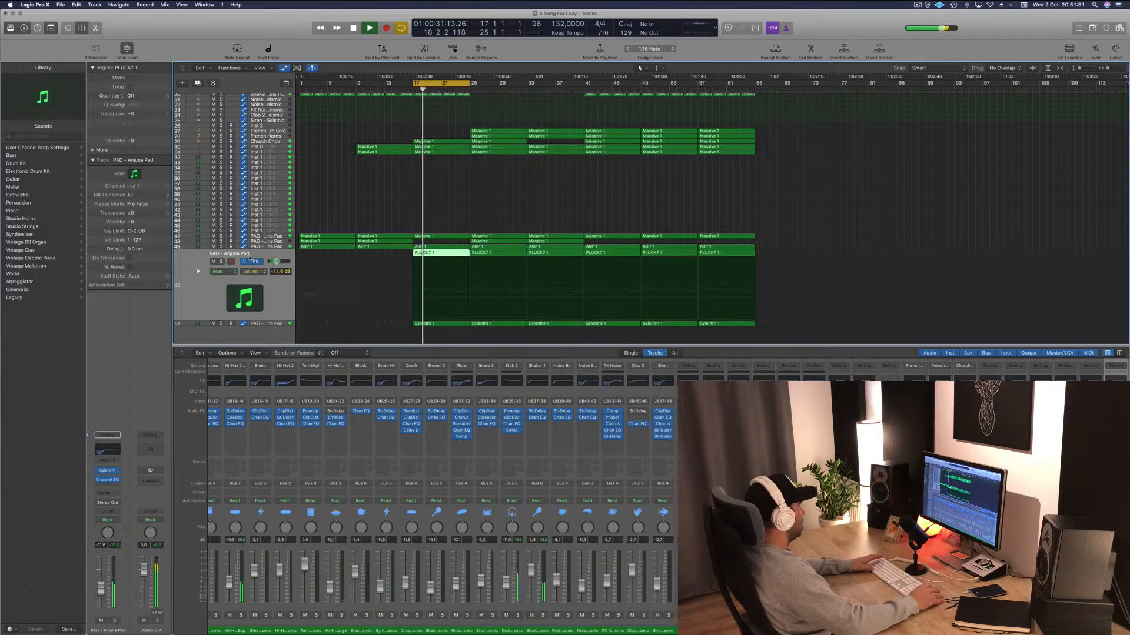
click(221, 262)
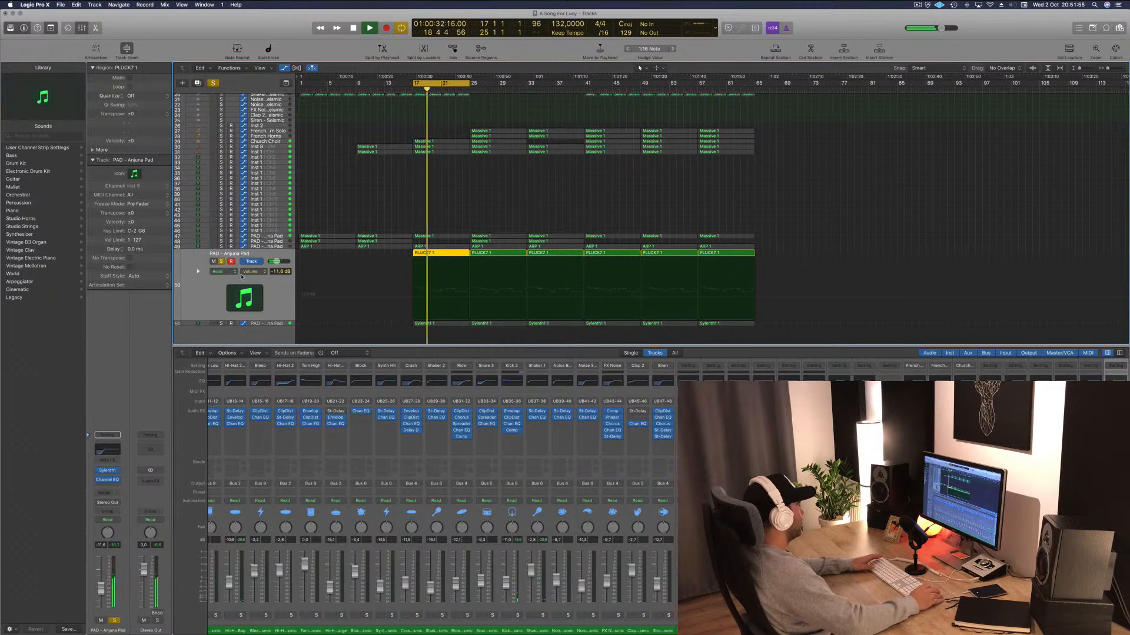
click(223, 262)
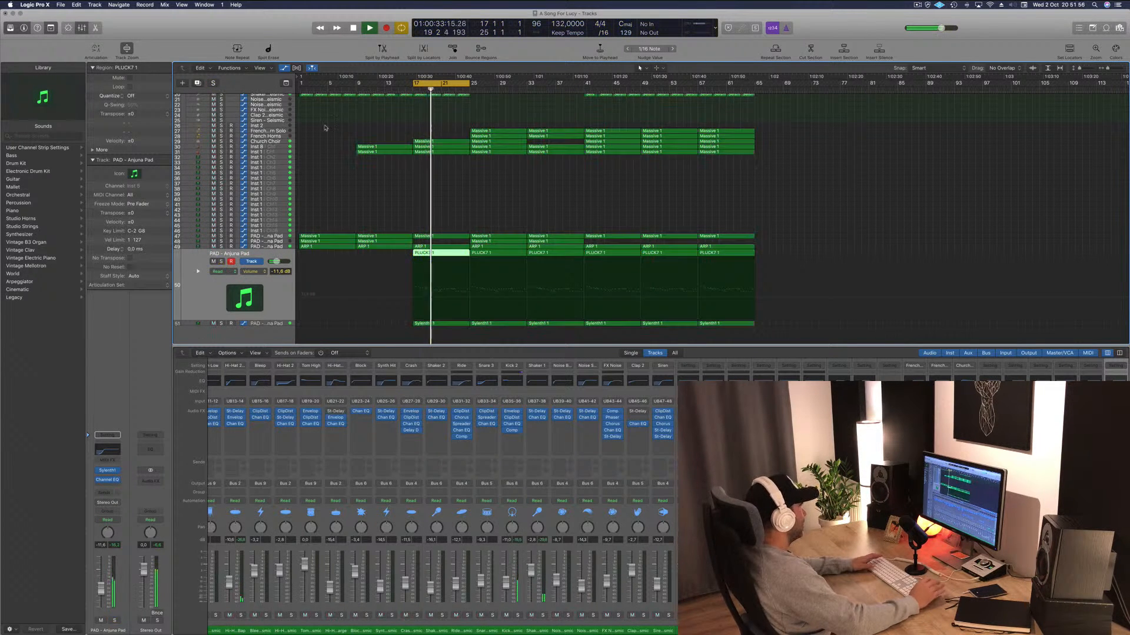
click(279, 147)
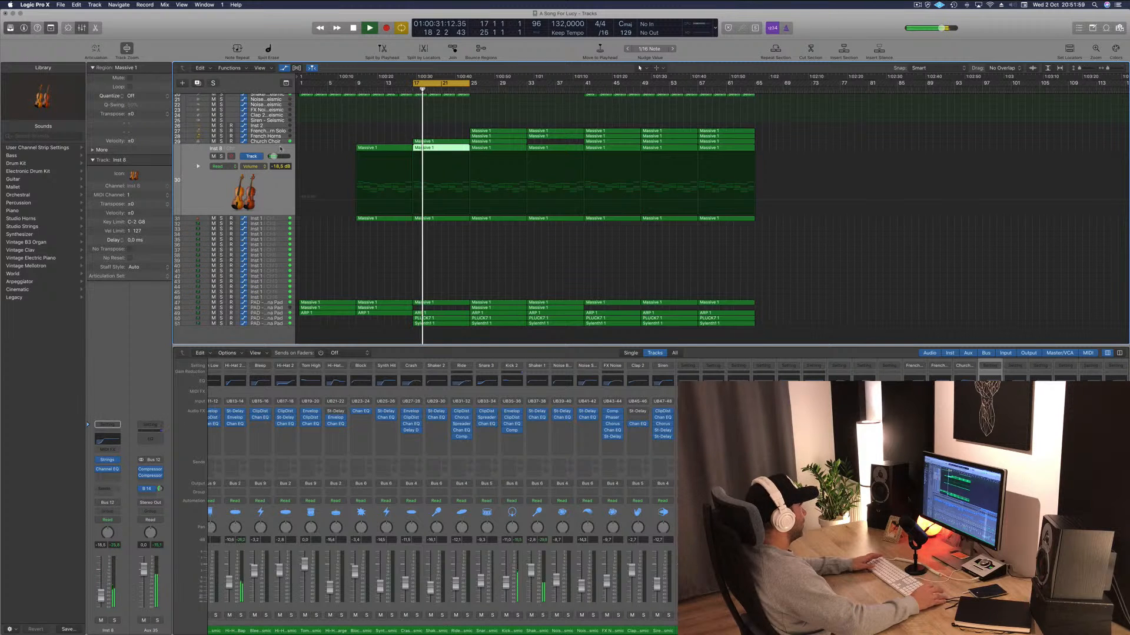
Compare the mix with the Inst 8 strings track and the instrument tracks below it muted and unmuted.
click(214, 157)
click(213, 223)
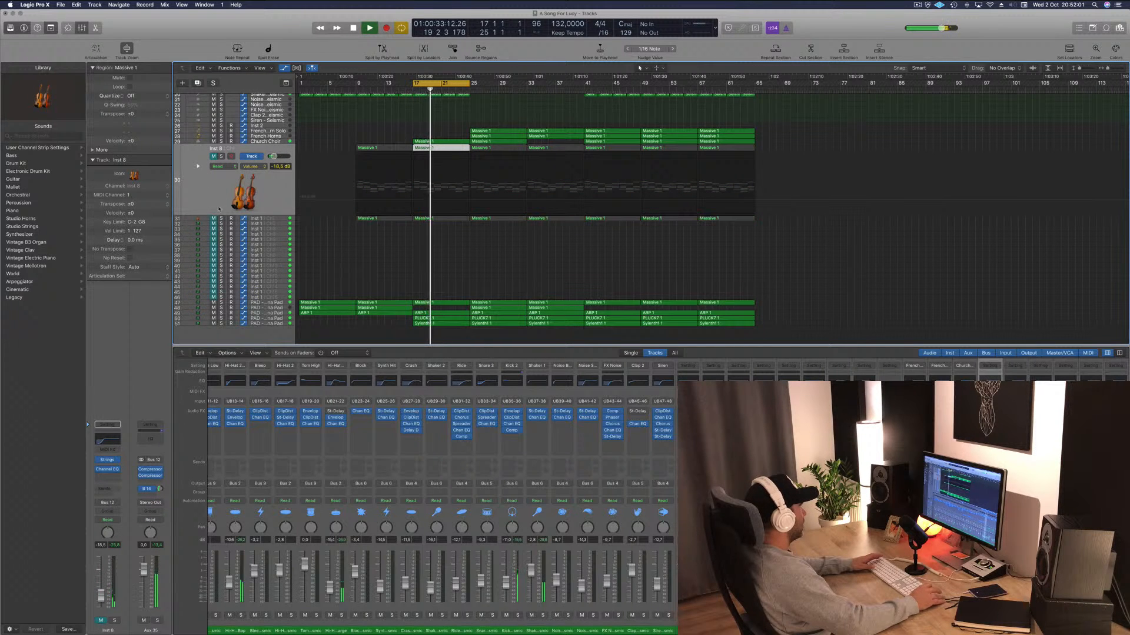
click(214, 142)
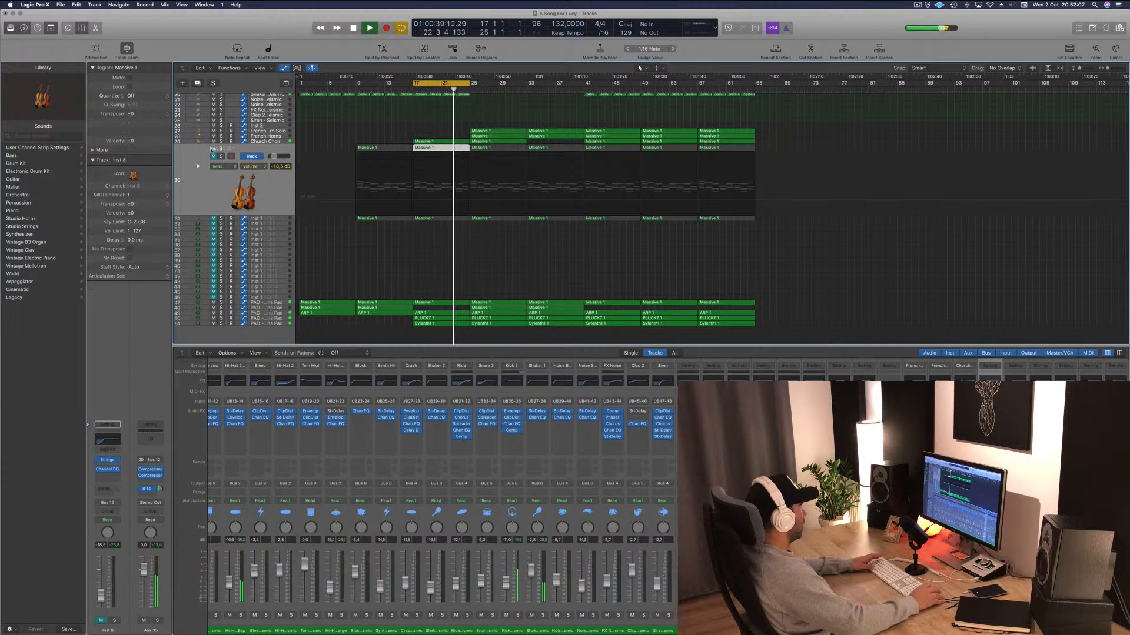
click(213, 156)
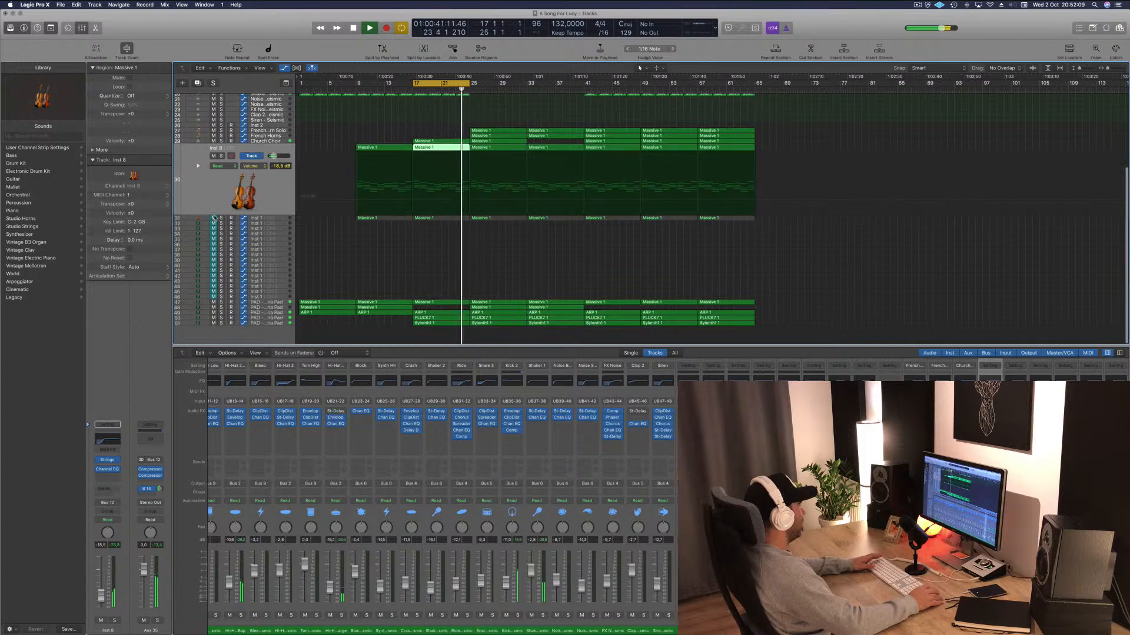
click(213, 219)
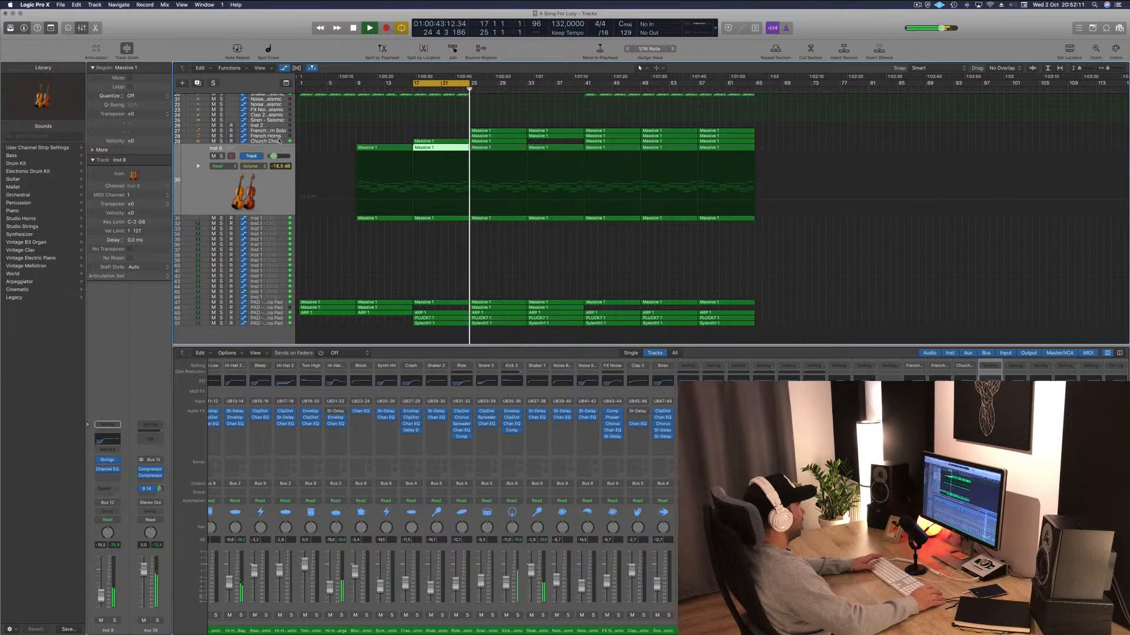
Compare the Church Choir track muted and unmuted in the mix, and lower its volume to about -25.5 dB.
click(283, 136)
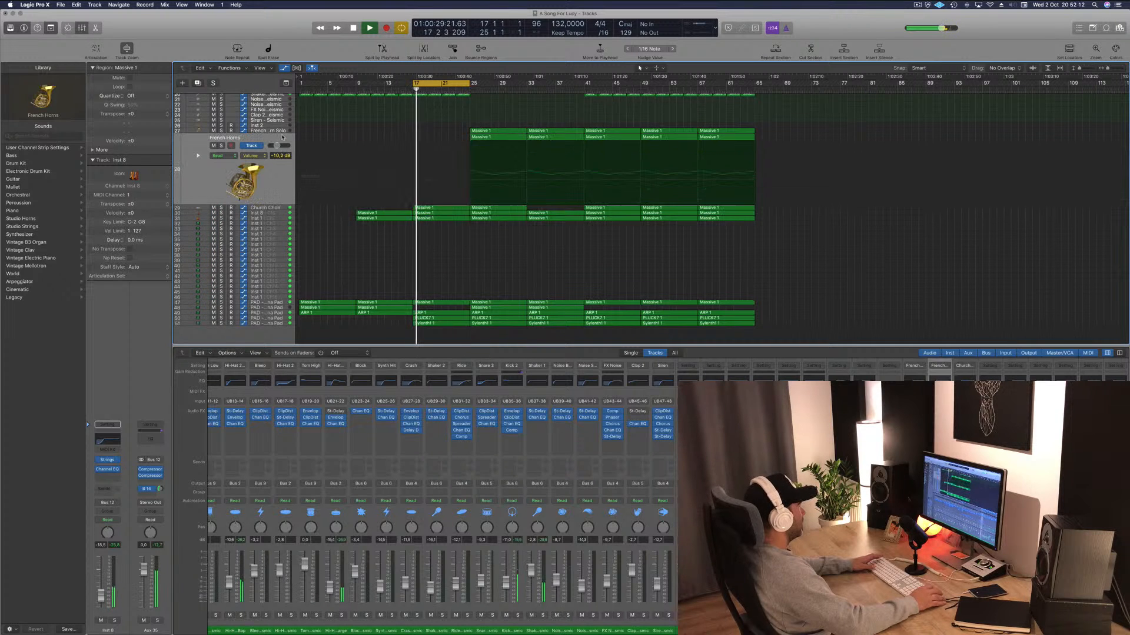
click(259, 208)
click(213, 150)
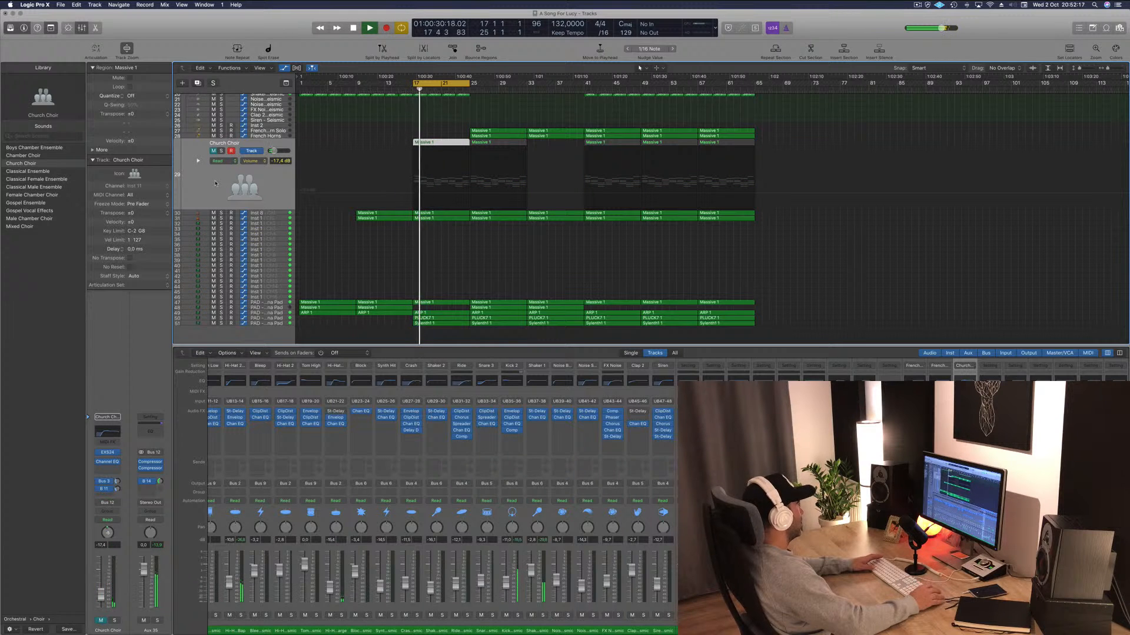
click(213, 151)
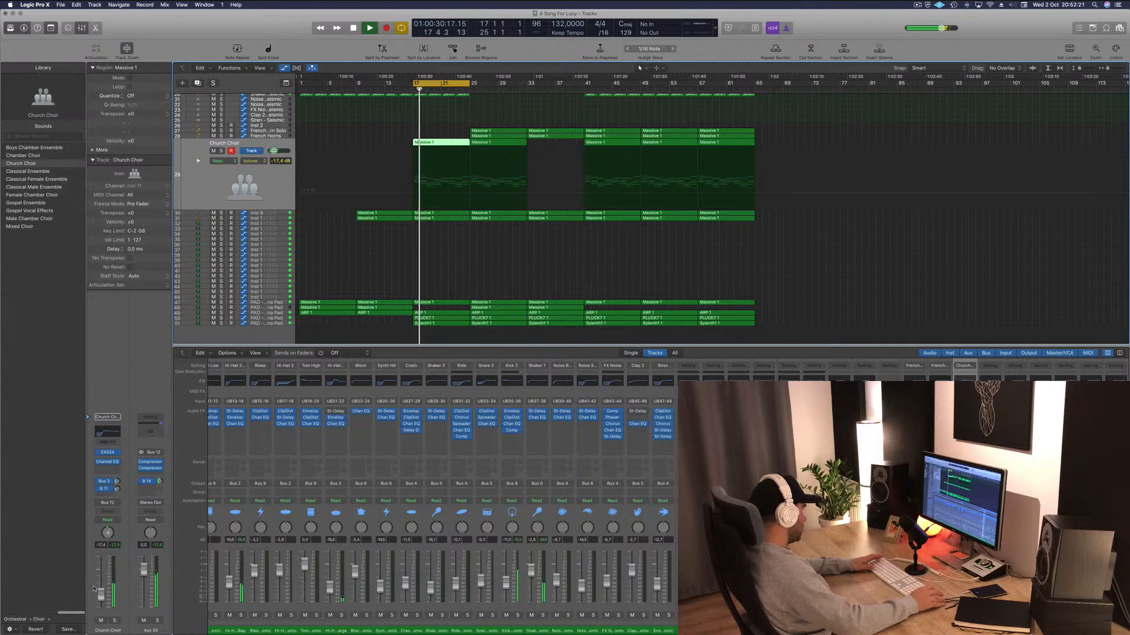
drag(104, 596, 102, 601)
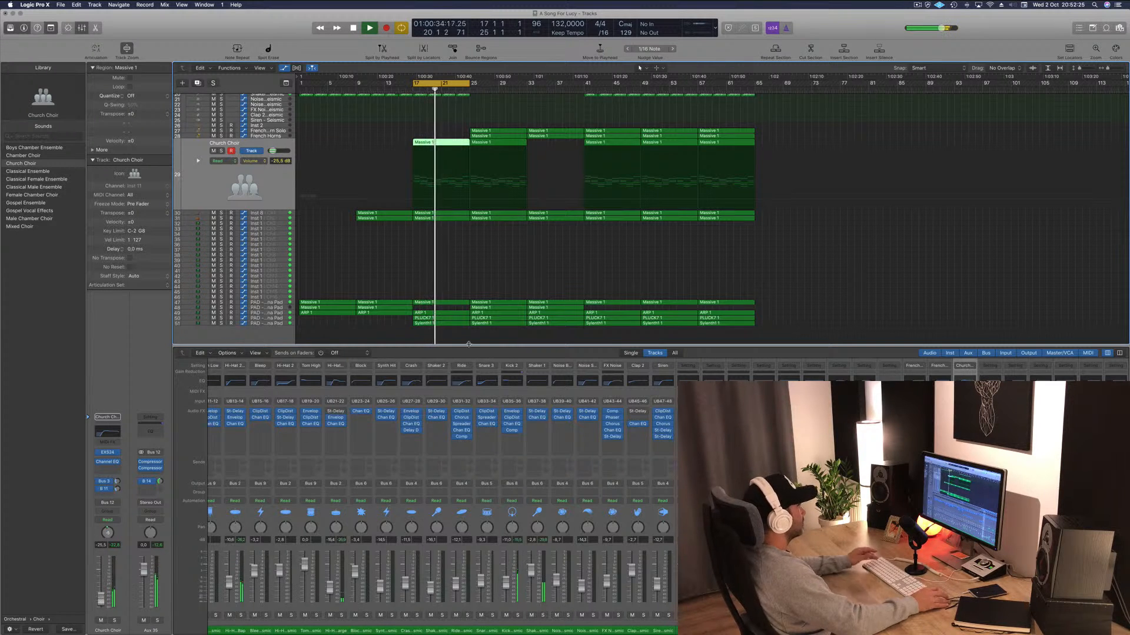
Extend the end of the cycle range to bar 41 and look over the arrangement from bar 25.
click(583, 277)
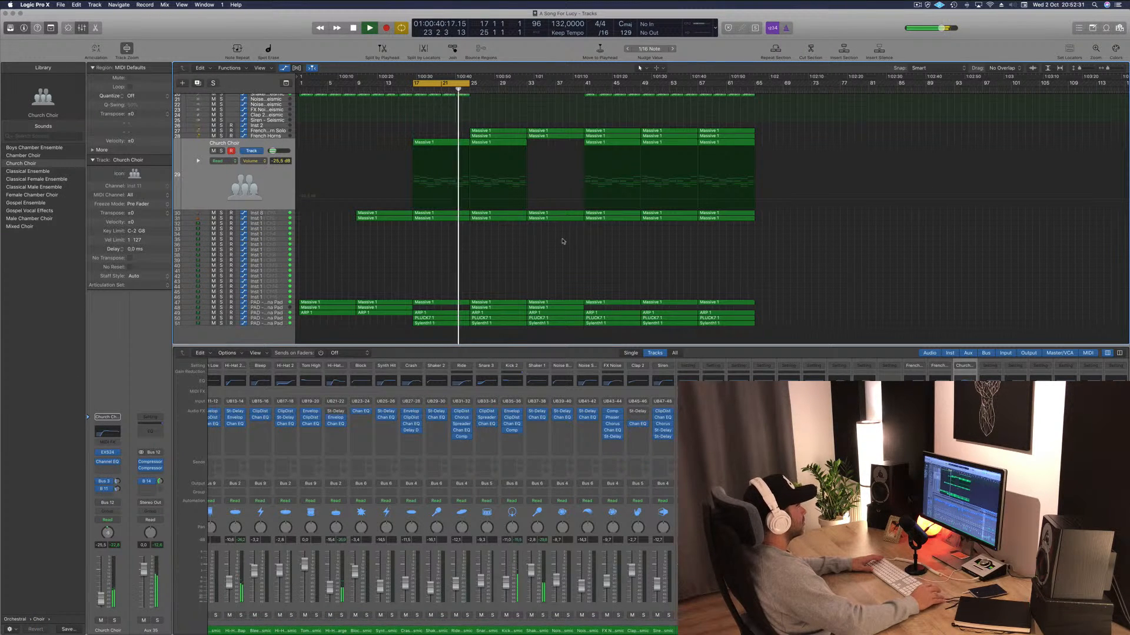
drag(469, 83, 586, 95)
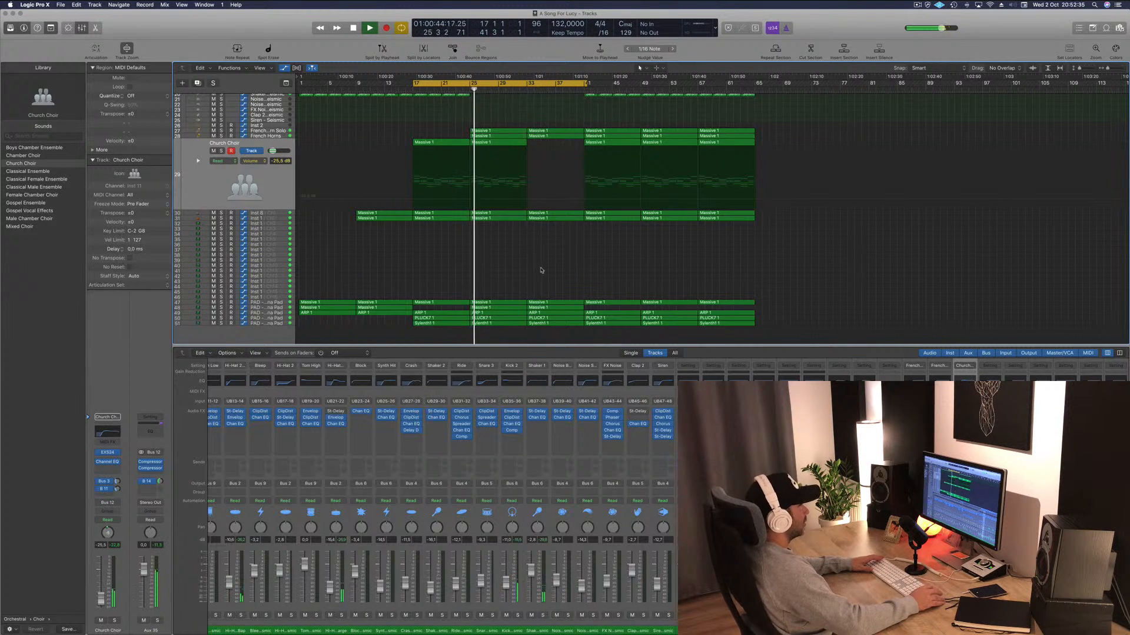
scroll(783, 227, up, 5)
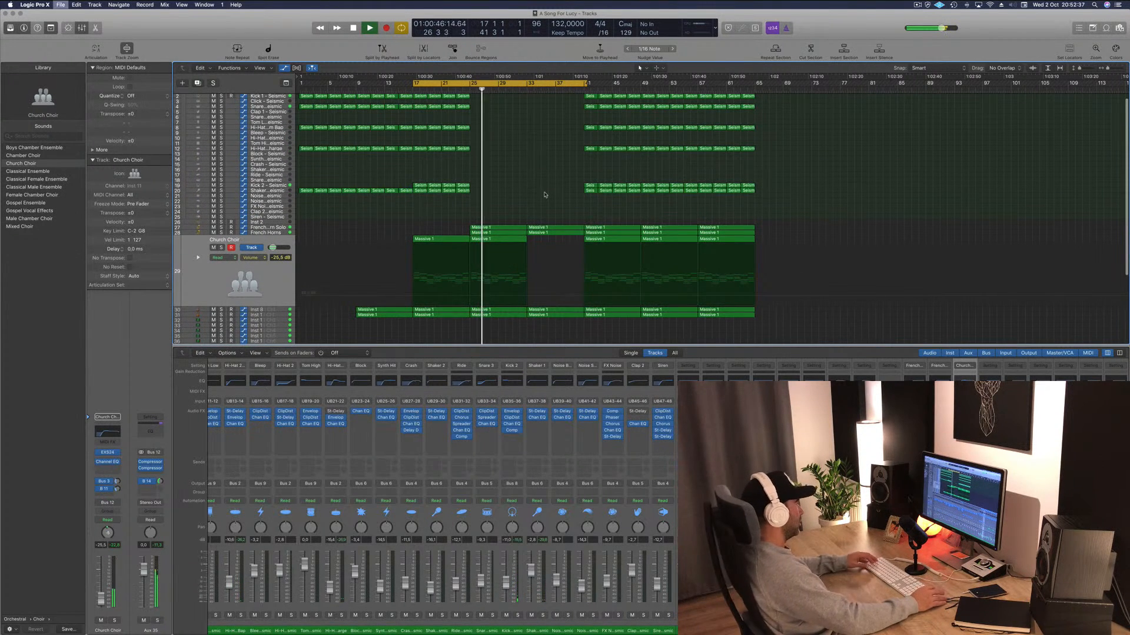
scroll(513, 219, down, 5)
scroll(514, 219, down, 2)
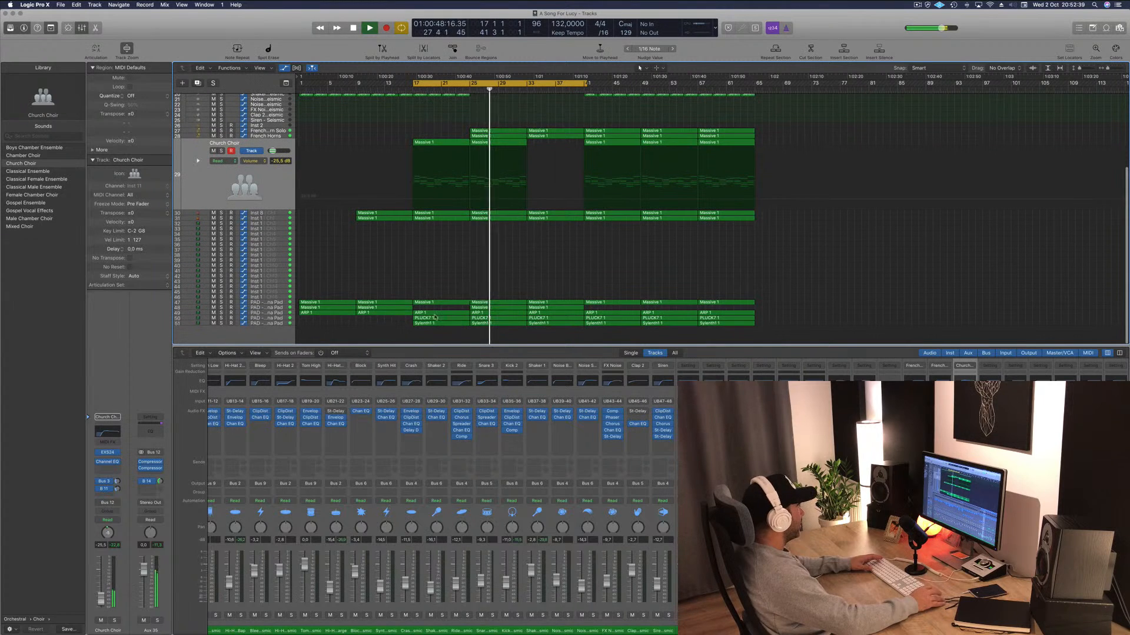
Delete the PLUCK7 1 regions at bars 25 and 33 and save the project.
click(493, 318)
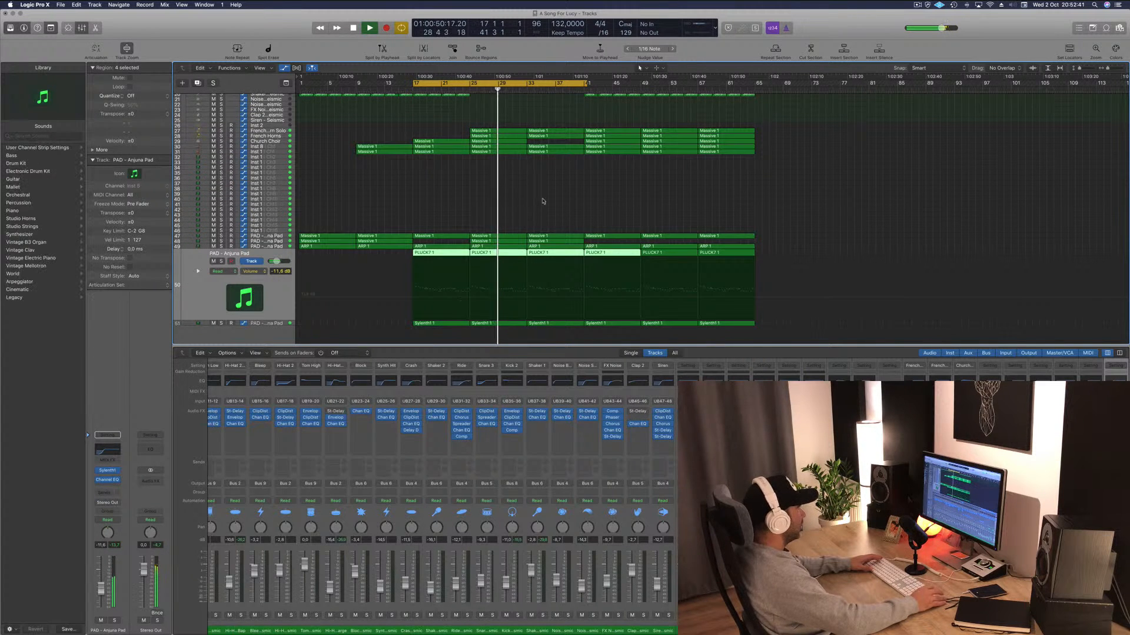
key(Delete)
click(553, 252)
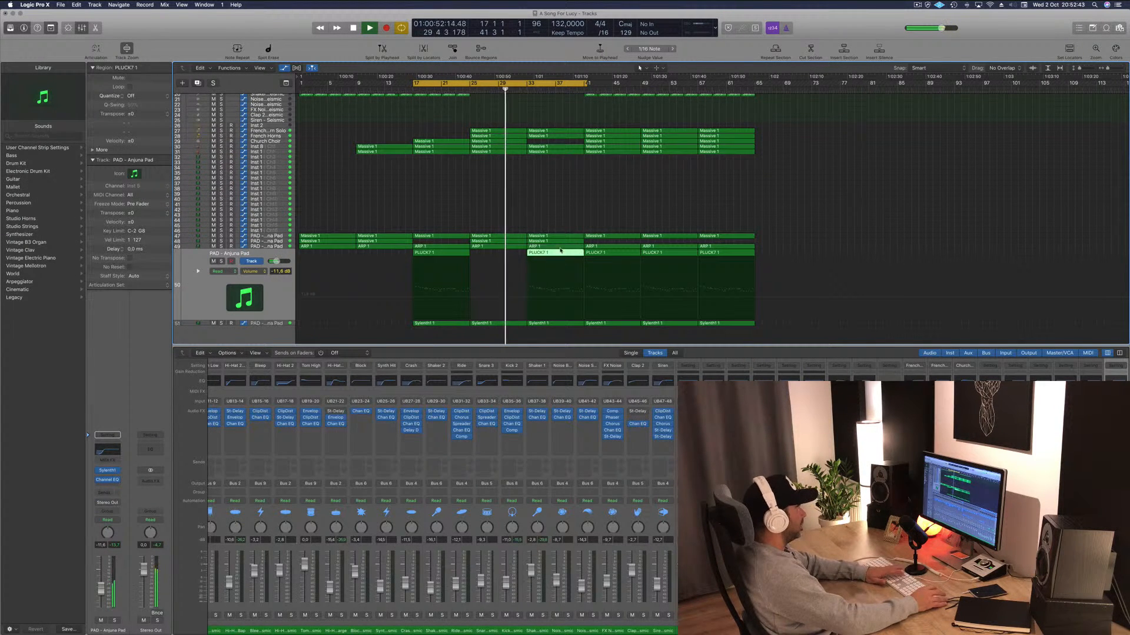
key(Delete)
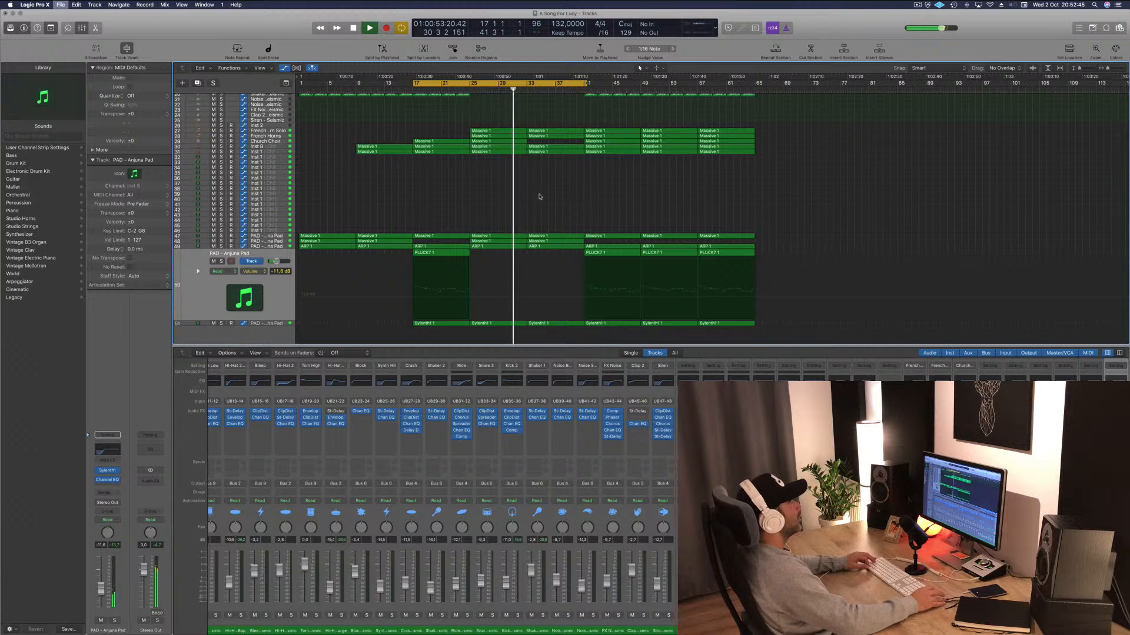
scroll(518, 197, down, 1)
scroll(505, 199, up, 2)
scroll(505, 200, up, 2)
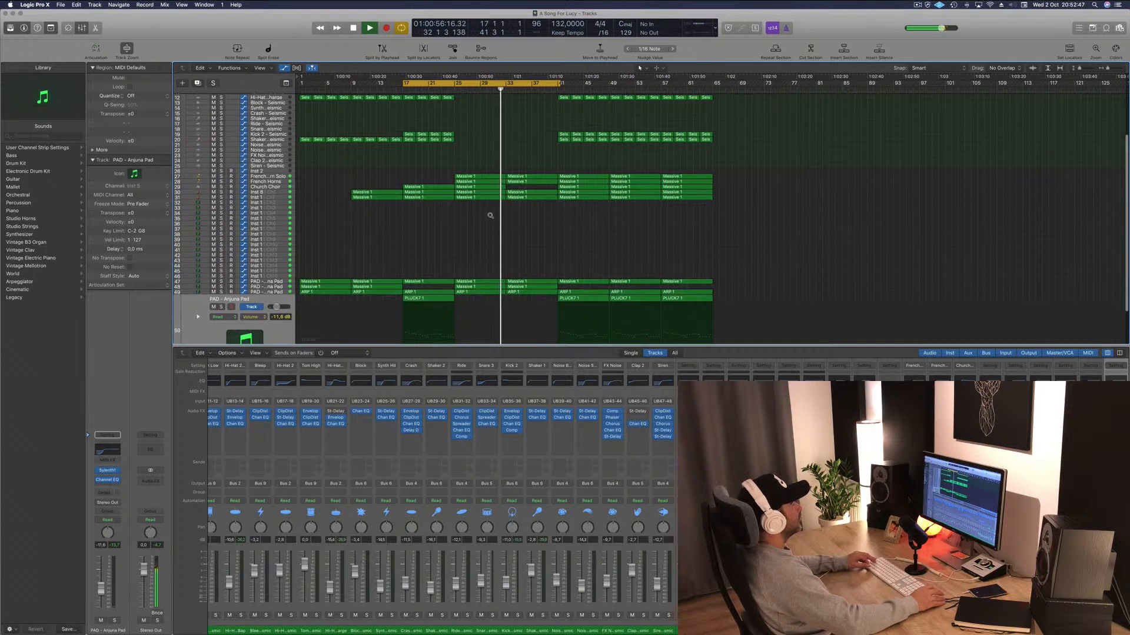
key(super+s)
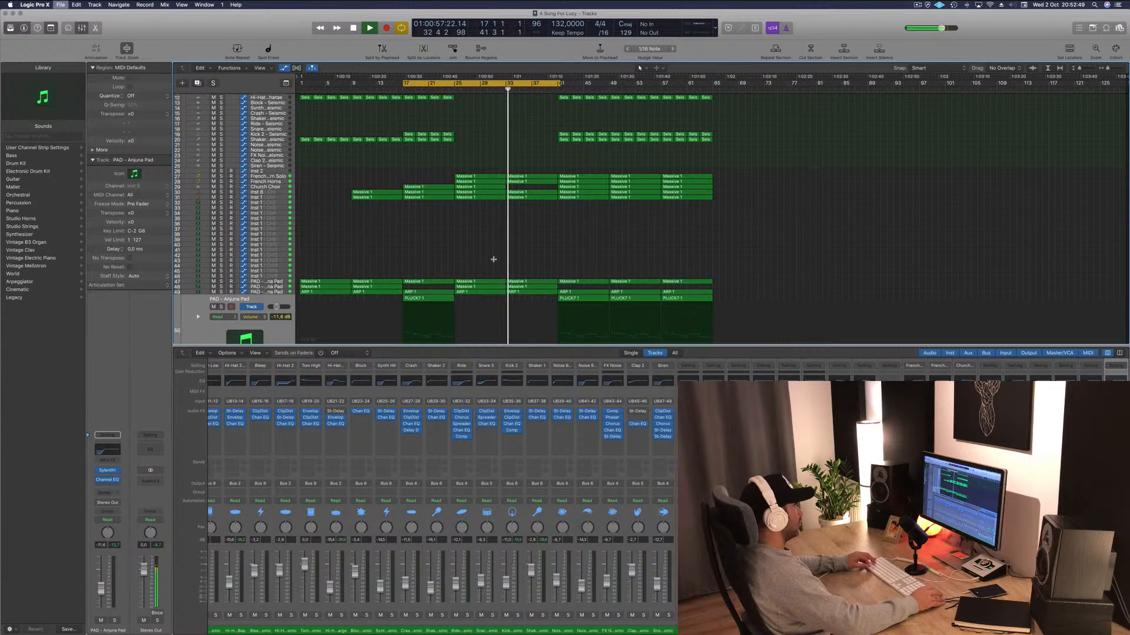
Delete the Massive 1 region at bar 33 on the second pad track and replay from bar 33.
scroll(495, 260, up, 1)
scroll(494, 260, down, 4)
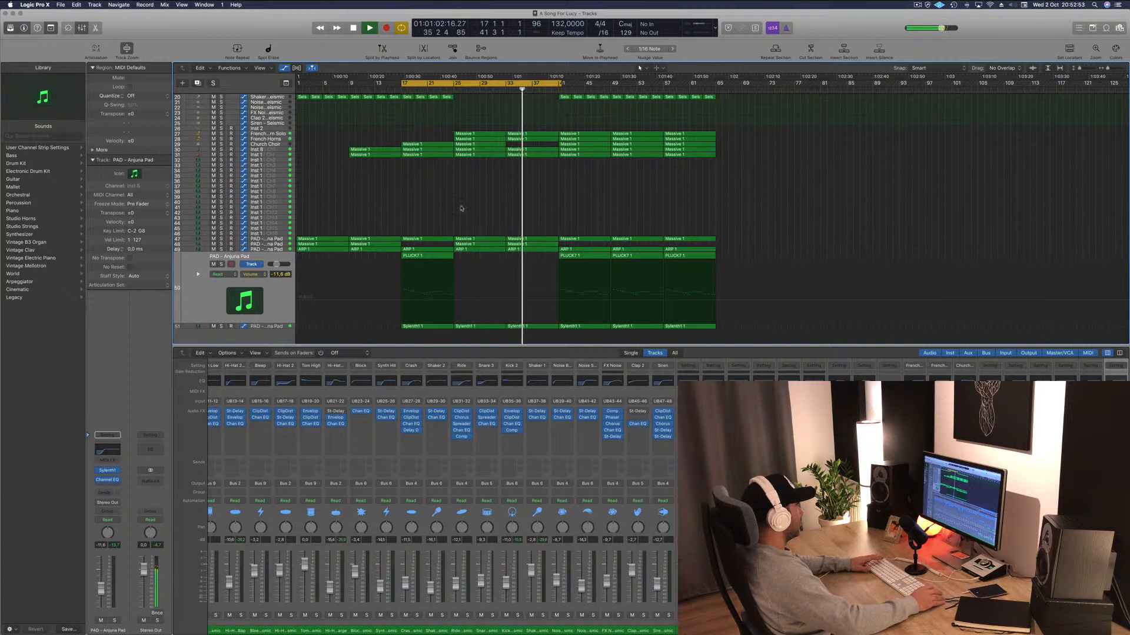
click(291, 244)
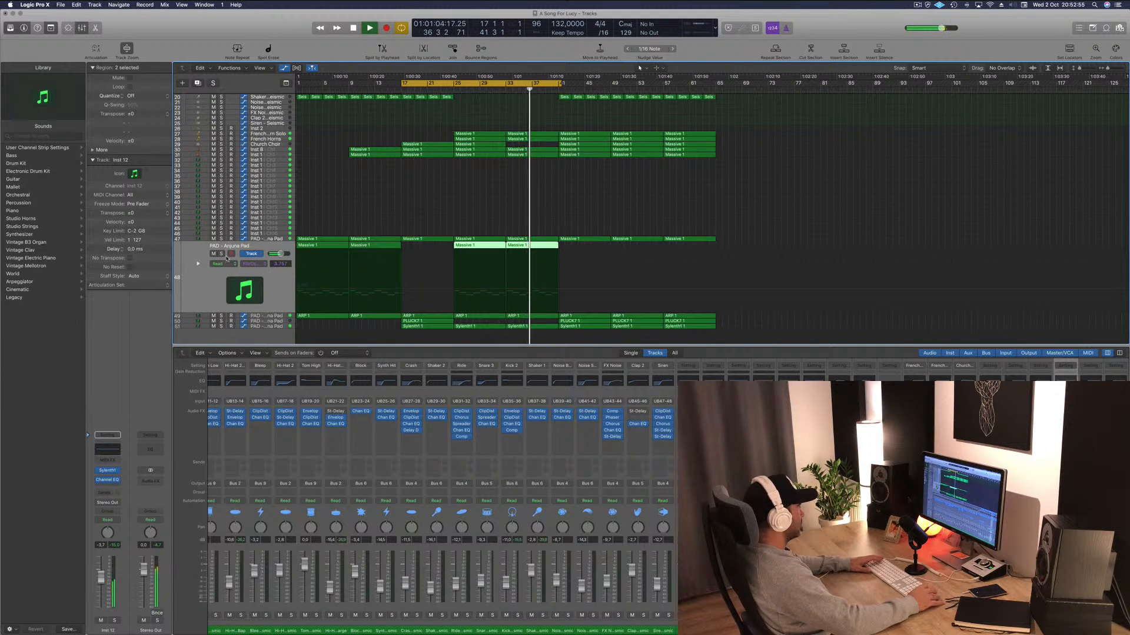
click(222, 254)
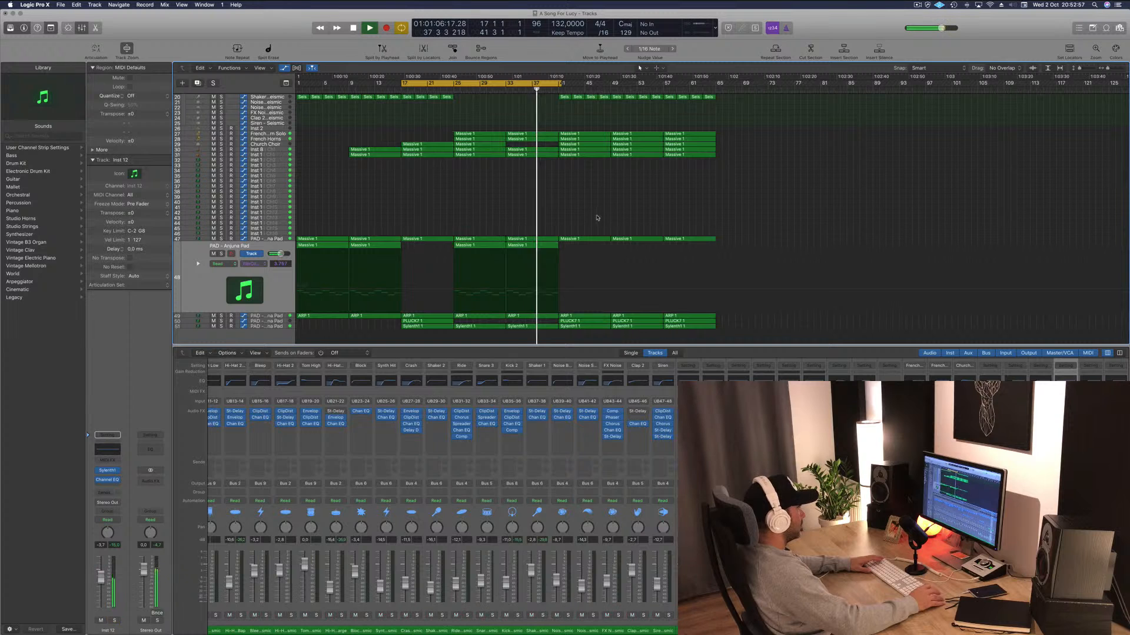
click(546, 248)
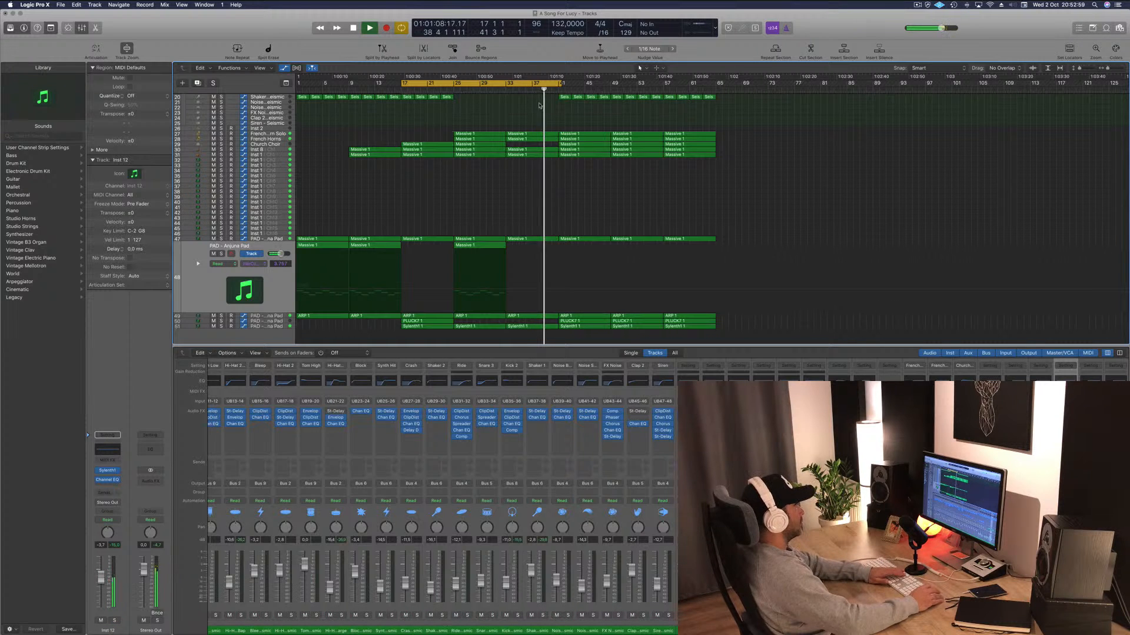
click(503, 88)
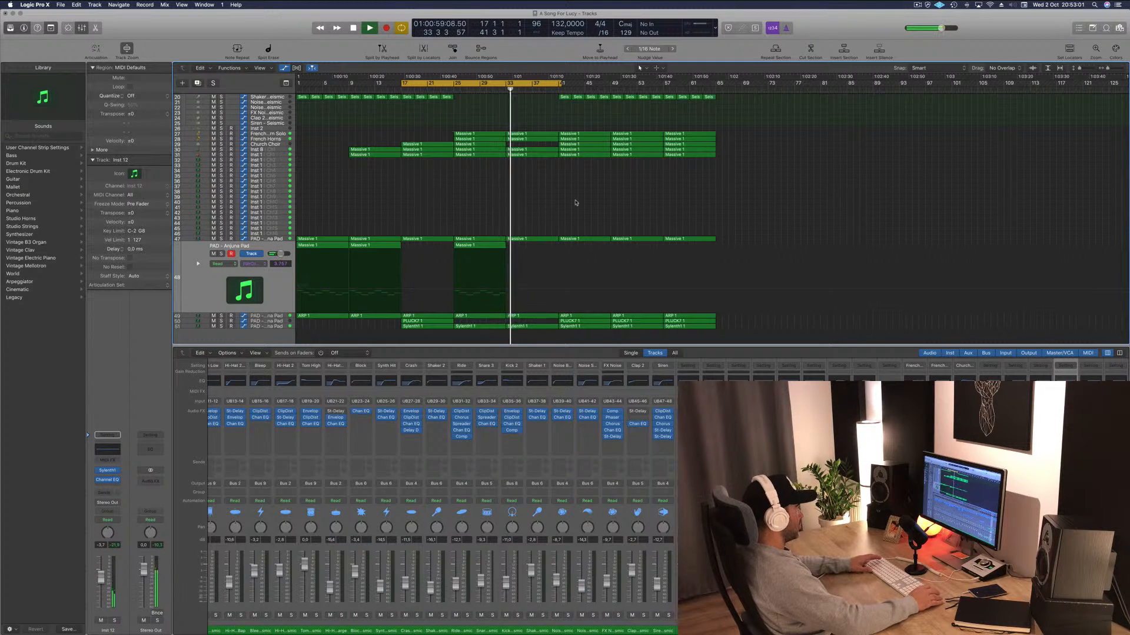
Delete the Sylenth1 1 regions at bars 33 and 25 on the lowest pad track, checking playback before bar 25 and saving the project.
click(282, 316)
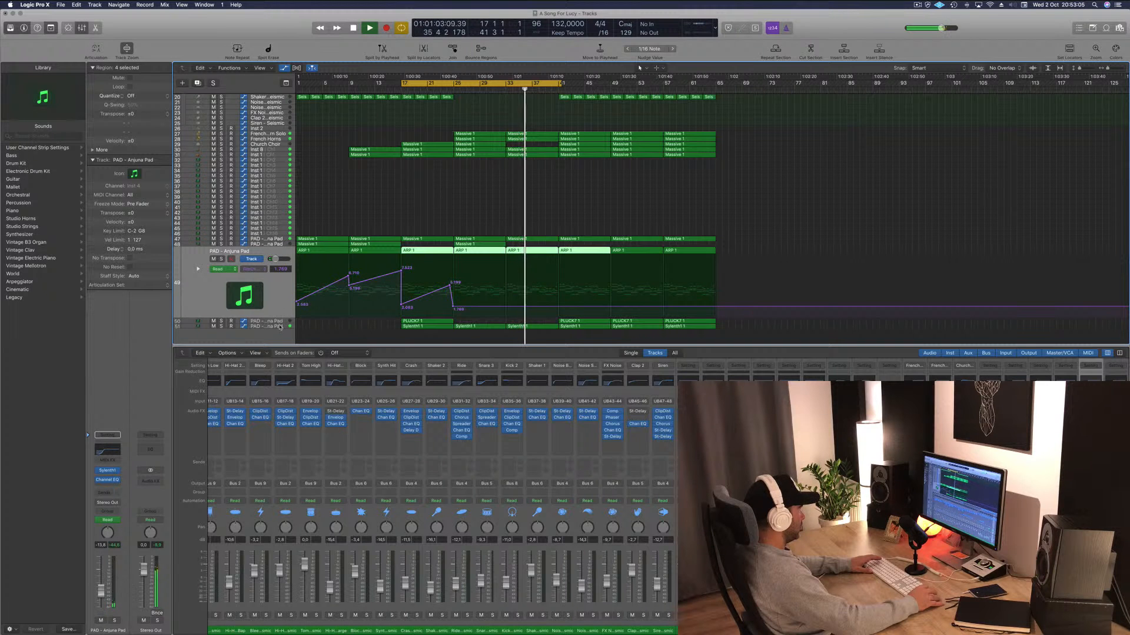
click(280, 327)
click(535, 261)
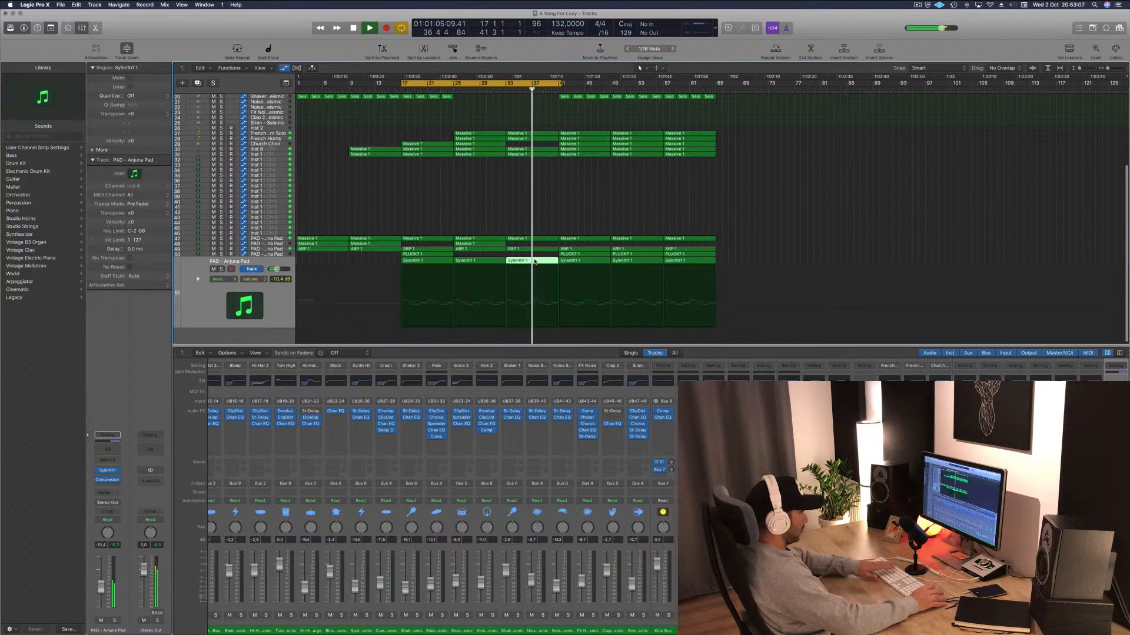
key(Delete)
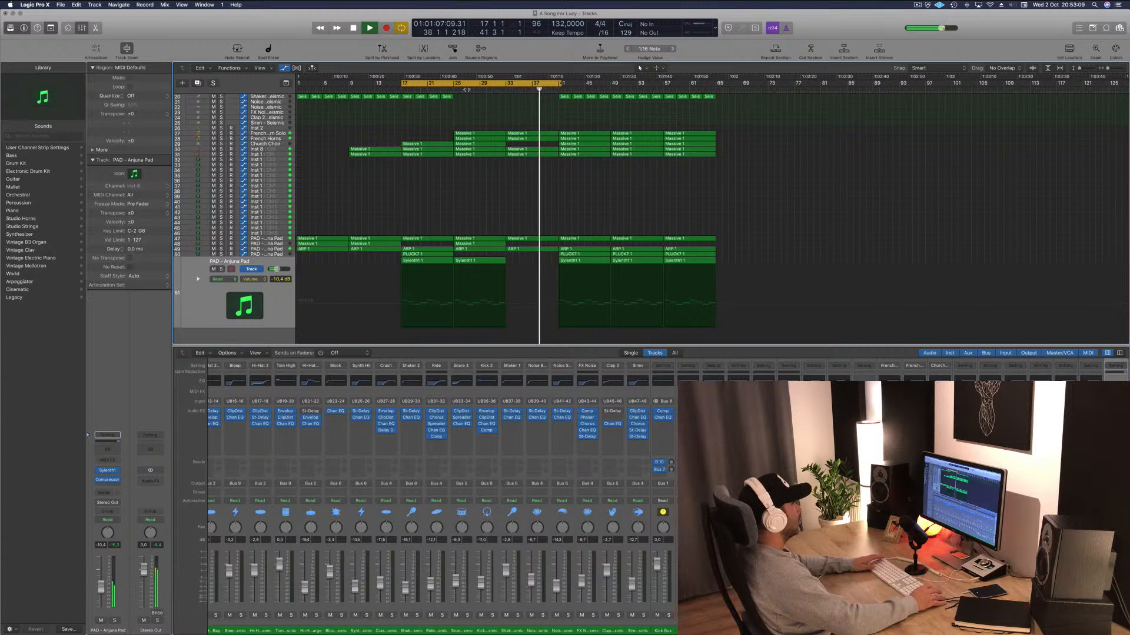
click(446, 89)
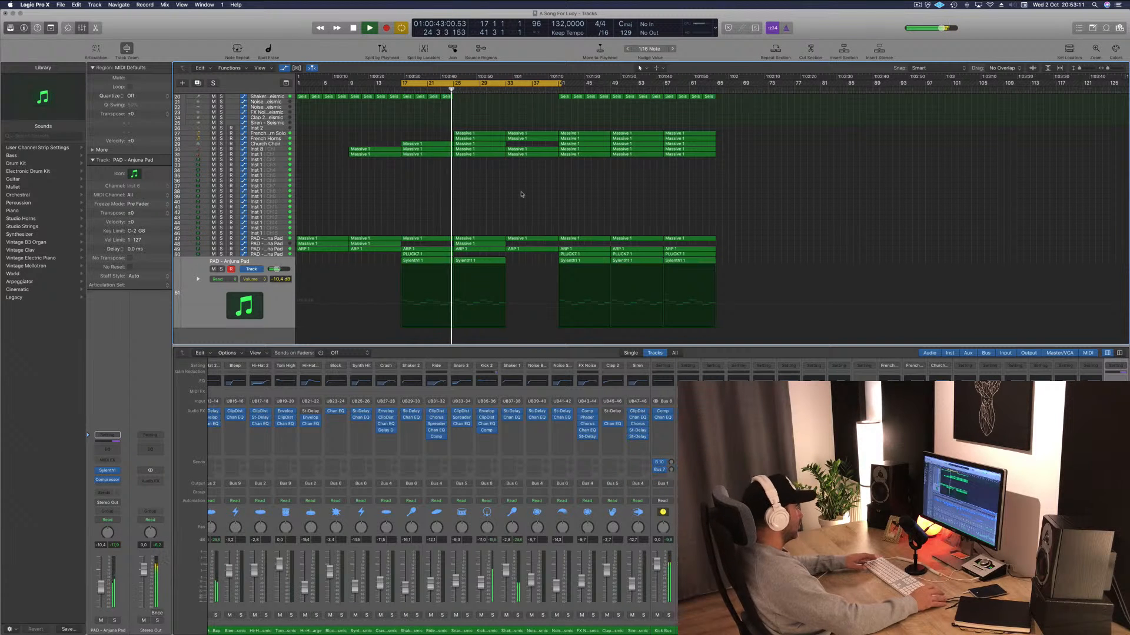
key(super+s)
click(488, 261)
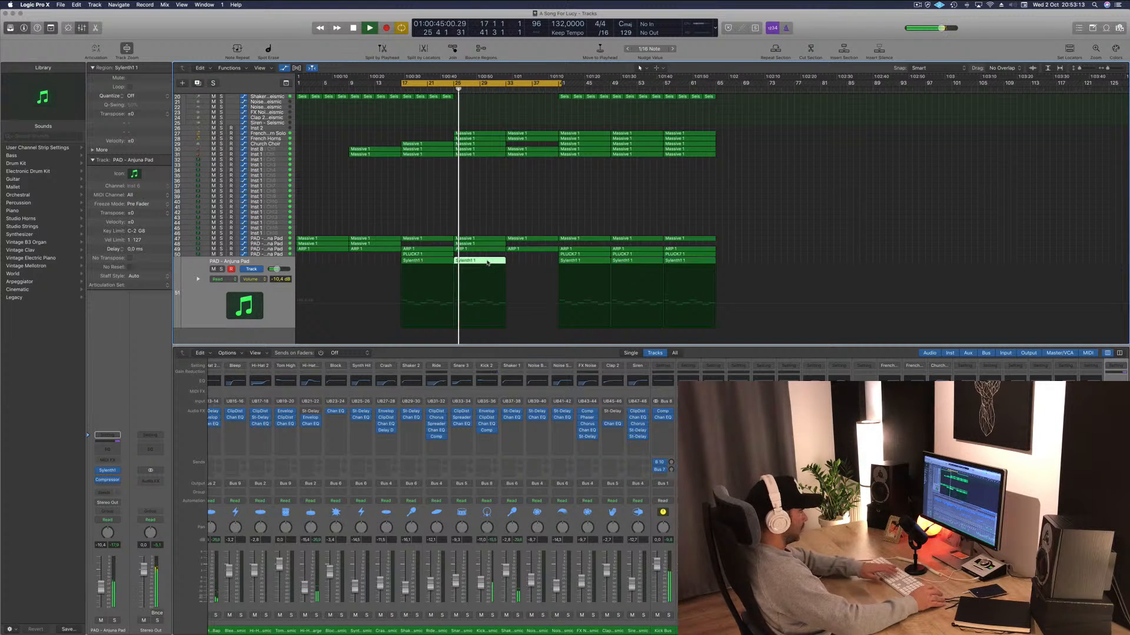
key(Delete)
Copy the Massive 1 region on the second pad track from bar 25 to bar 33 and restart playback from bar 17.
drag(480, 245, 529, 245)
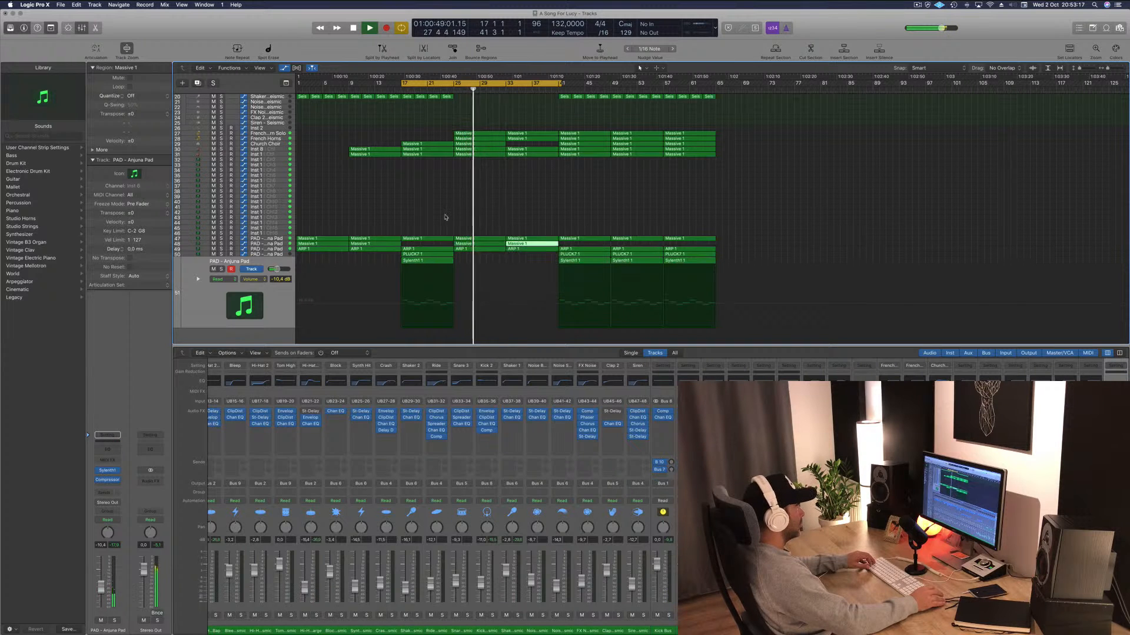
key(space)
key(space)
click(491, 198)
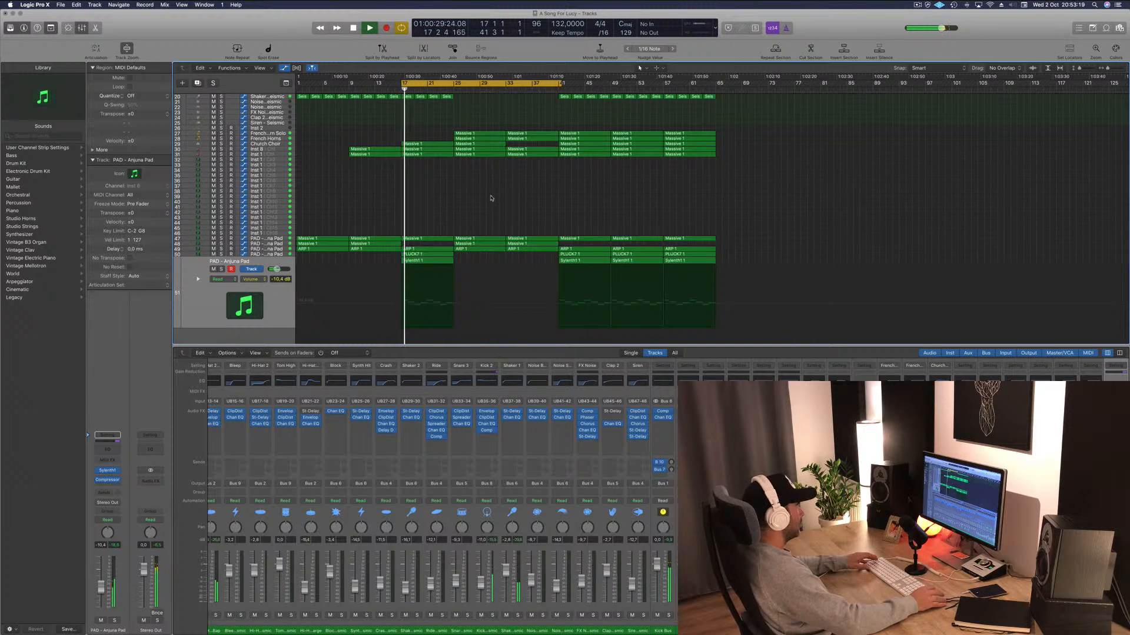
Mute the Sylenth1 pad track, move the second pad track's Massive 1 region from bar 9 to bar 17, and replay.
click(427, 263)
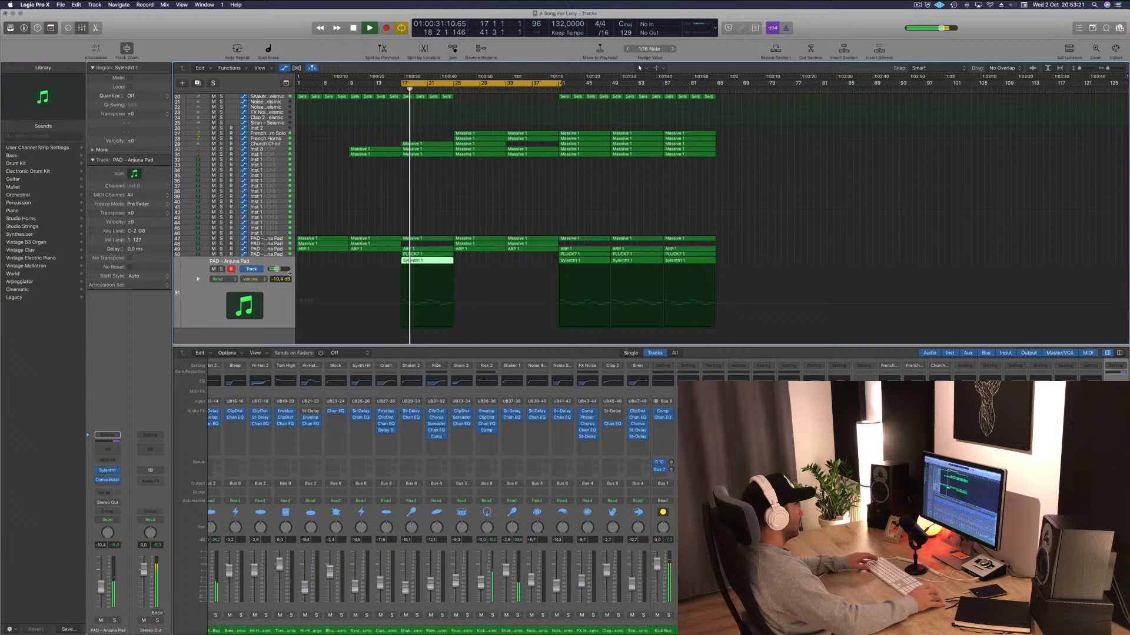
click(213, 268)
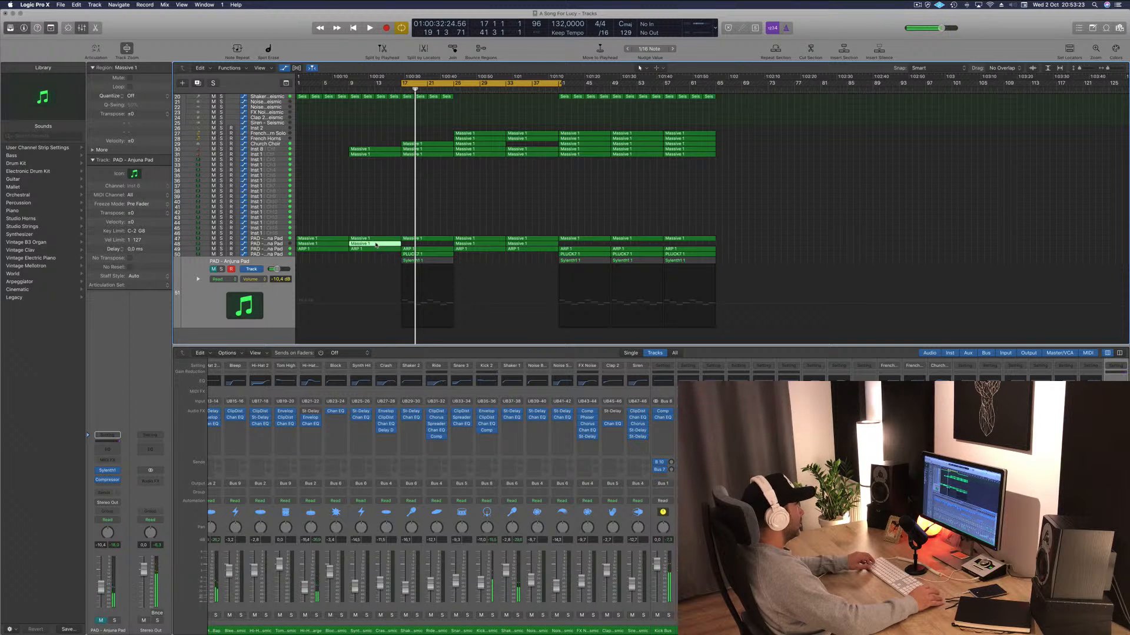
drag(376, 245, 429, 245)
key(space)
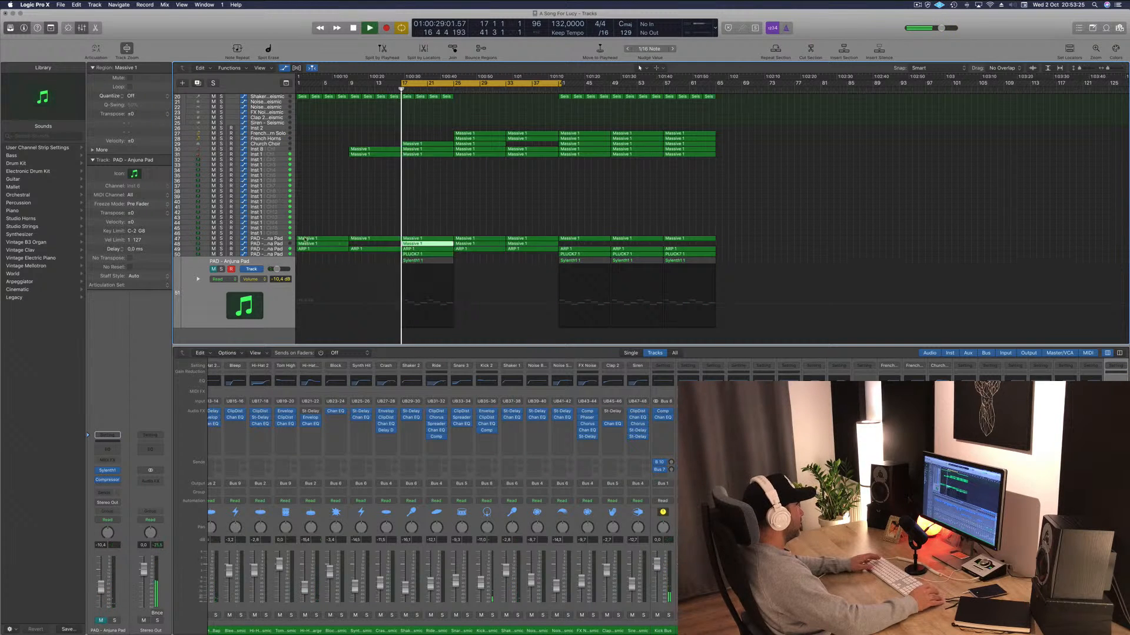
Copy the Massive 1 region from bar 17 back to bar 9 on the second pad track and check the track in solo.
click(272, 243)
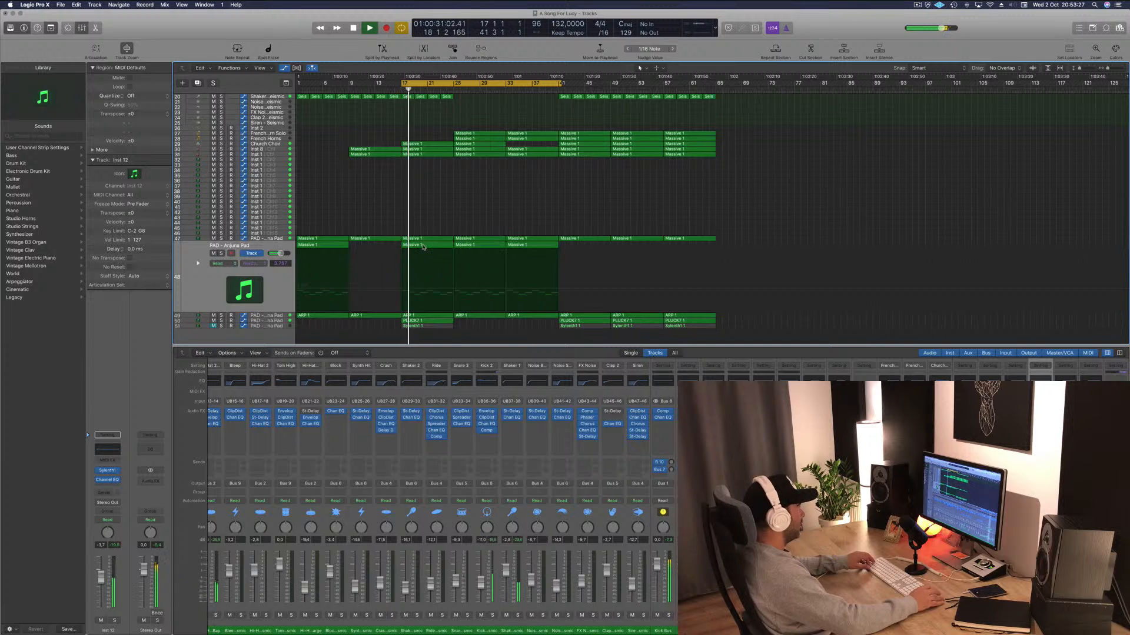
drag(427, 247, 375, 250)
click(221, 254)
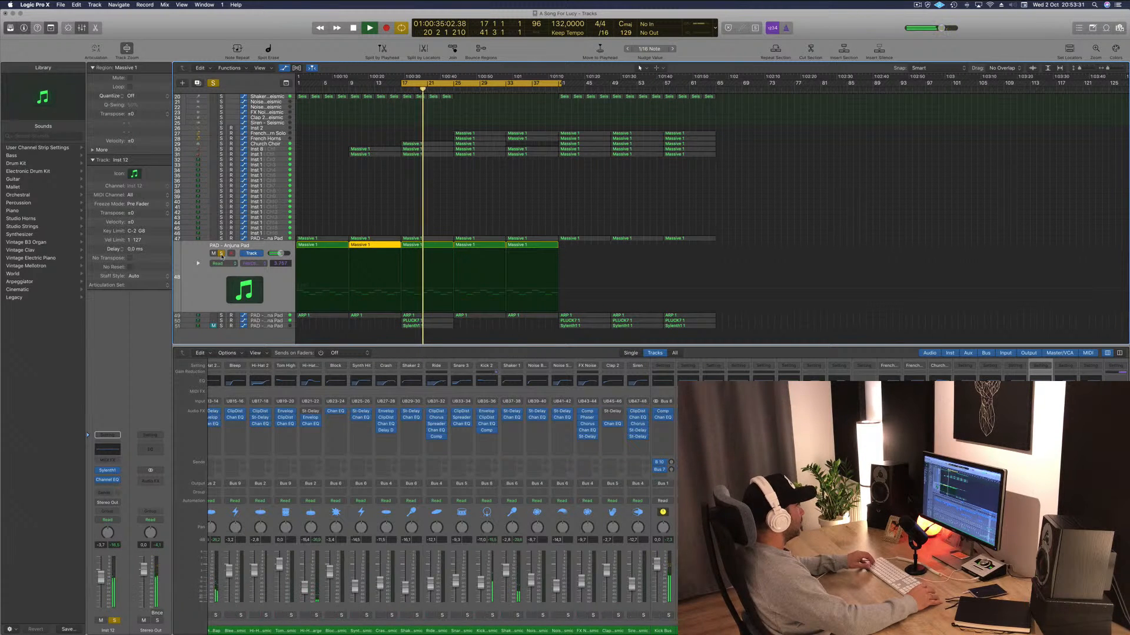
click(221, 253)
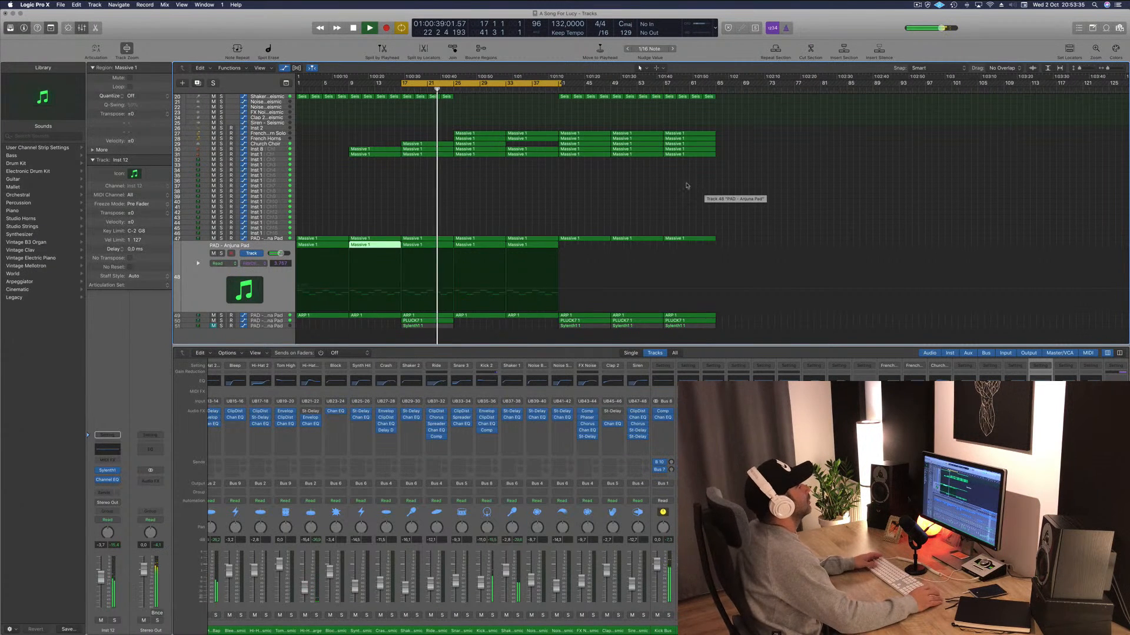
Save the project and select the Church Choir track while playing the loop from bar 17.
click(534, 216)
key(super+s)
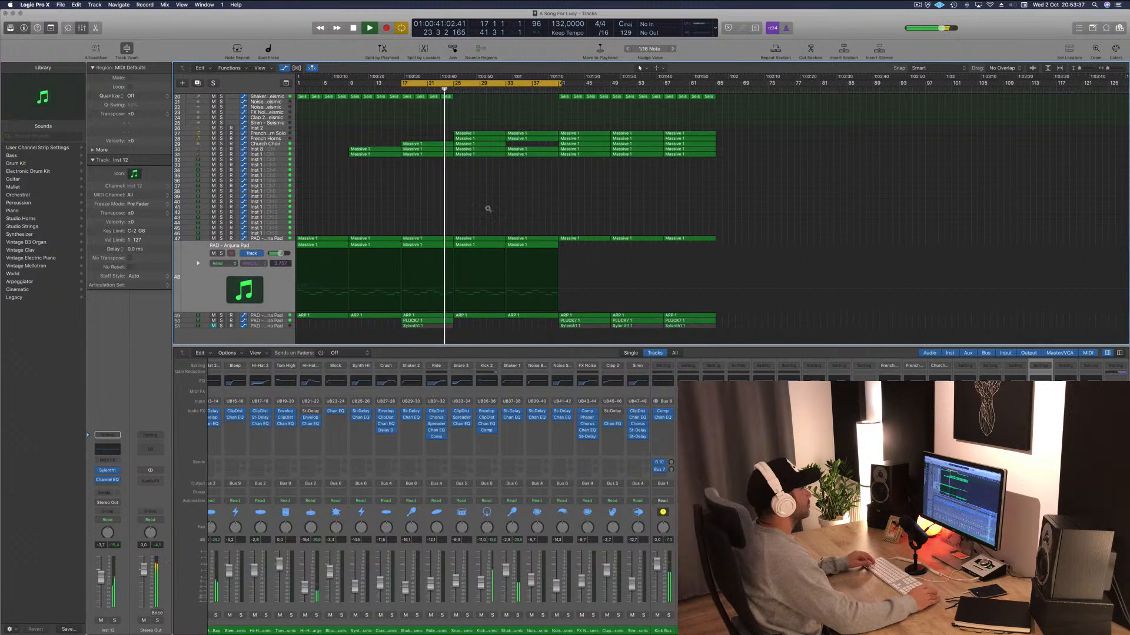
scroll(488, 209, up, 3)
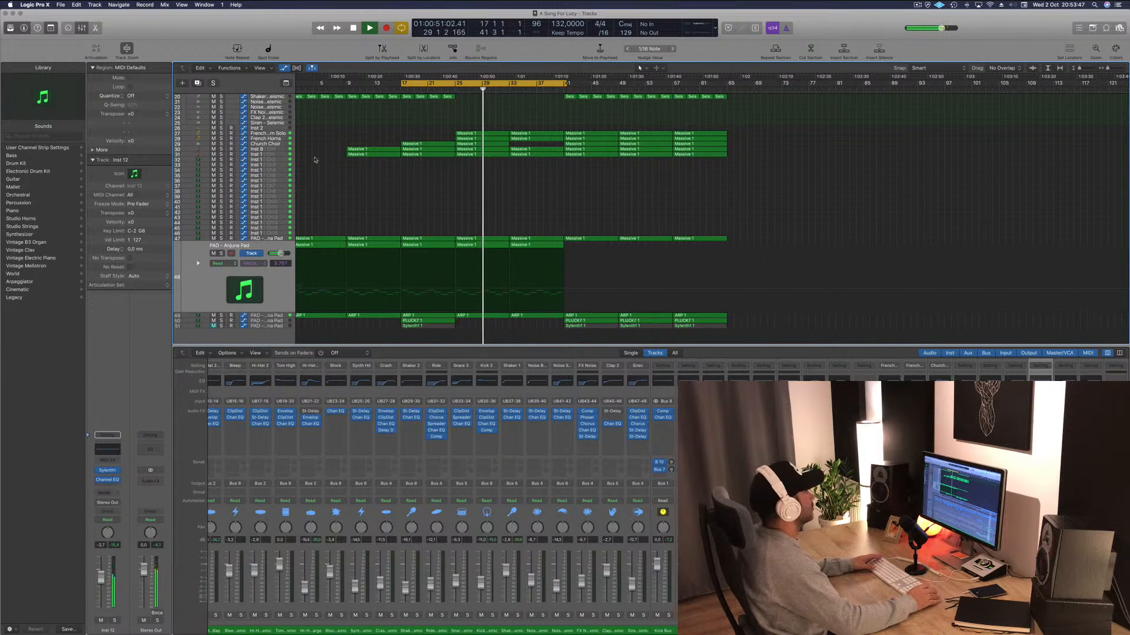
click(277, 143)
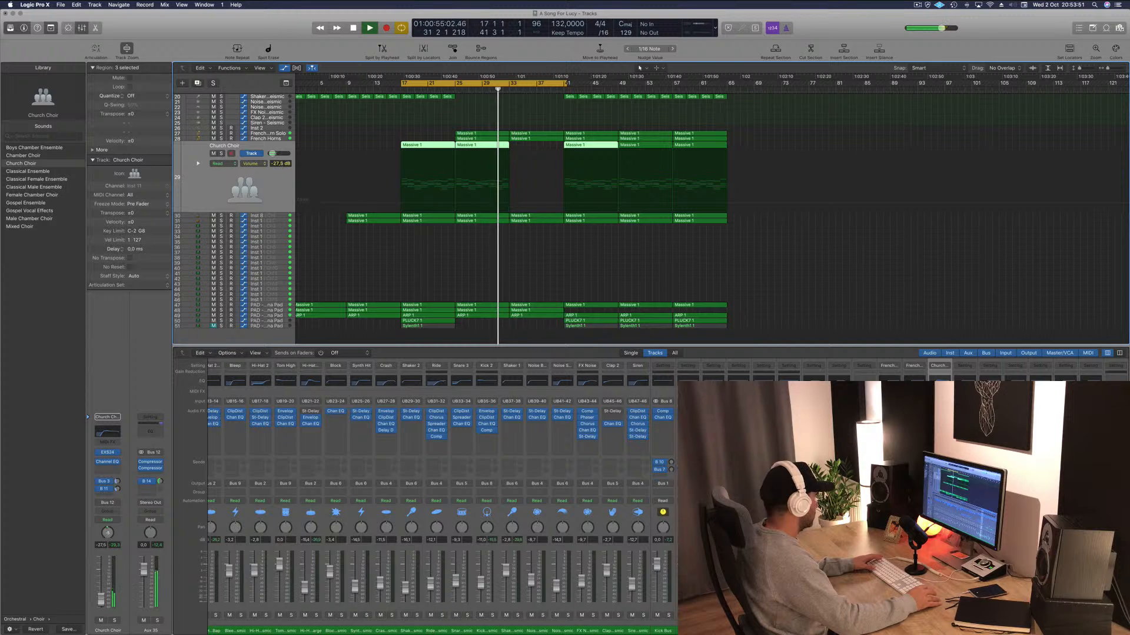
click(644, 268)
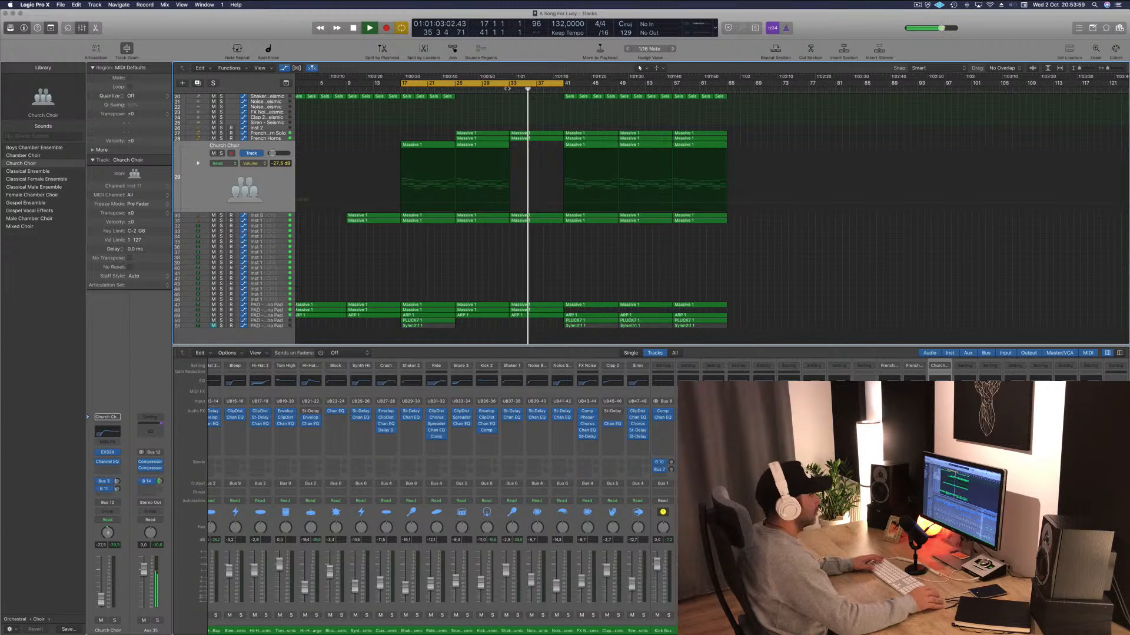
Raise the low-cut filter on Aux 36's Channel EQ to 580 Hz with a Q of 0.79.
scroll(442, 500, right, 6)
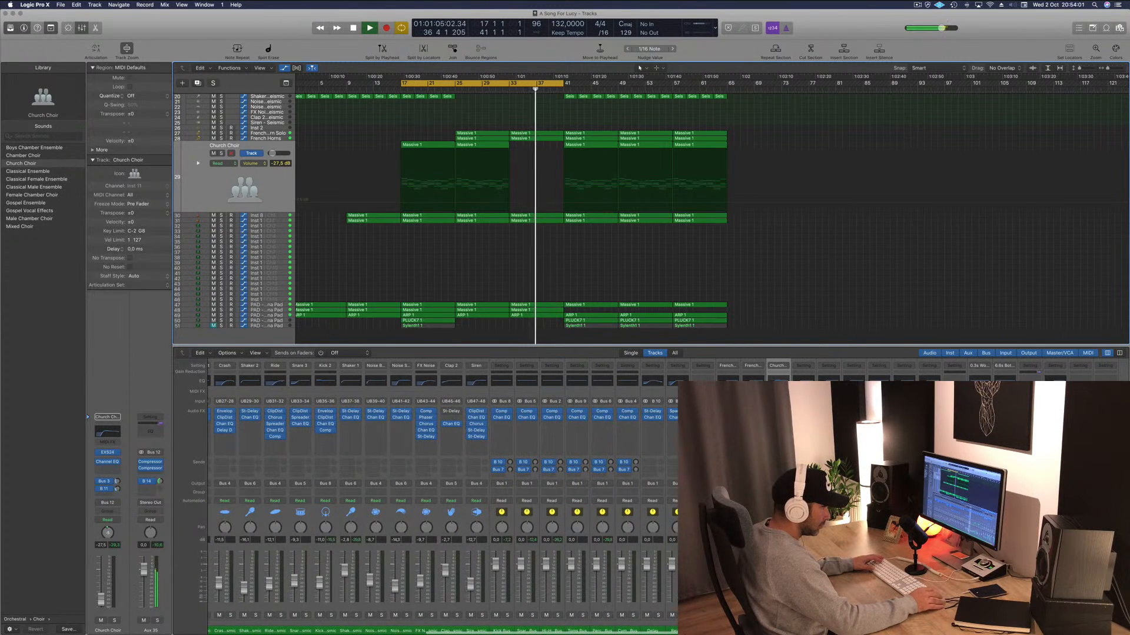
key(s)
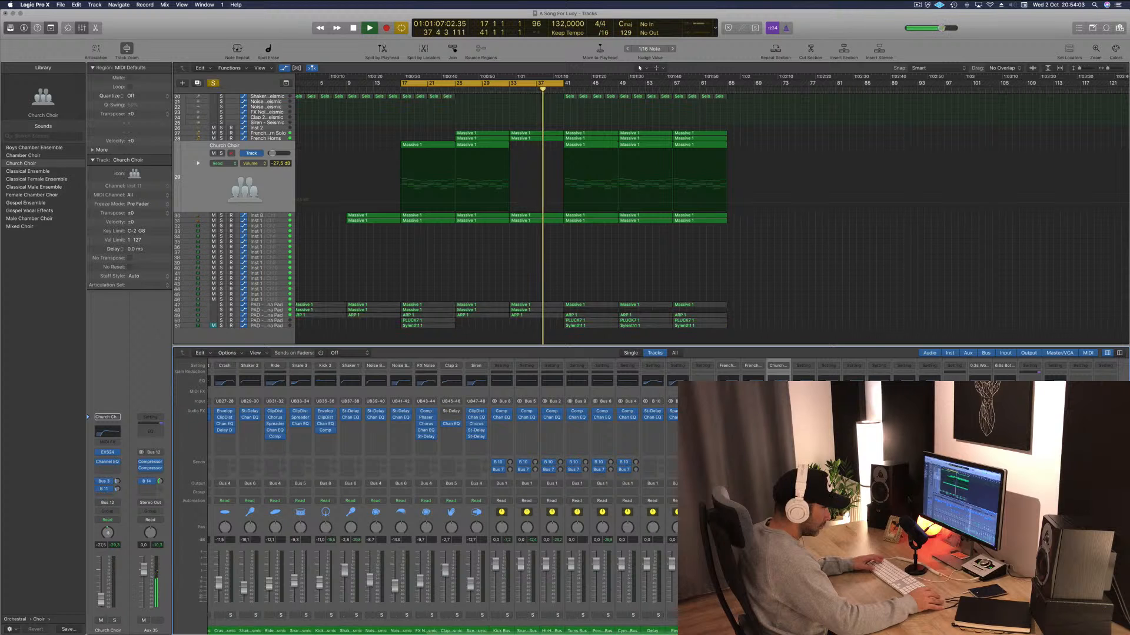
key(s)
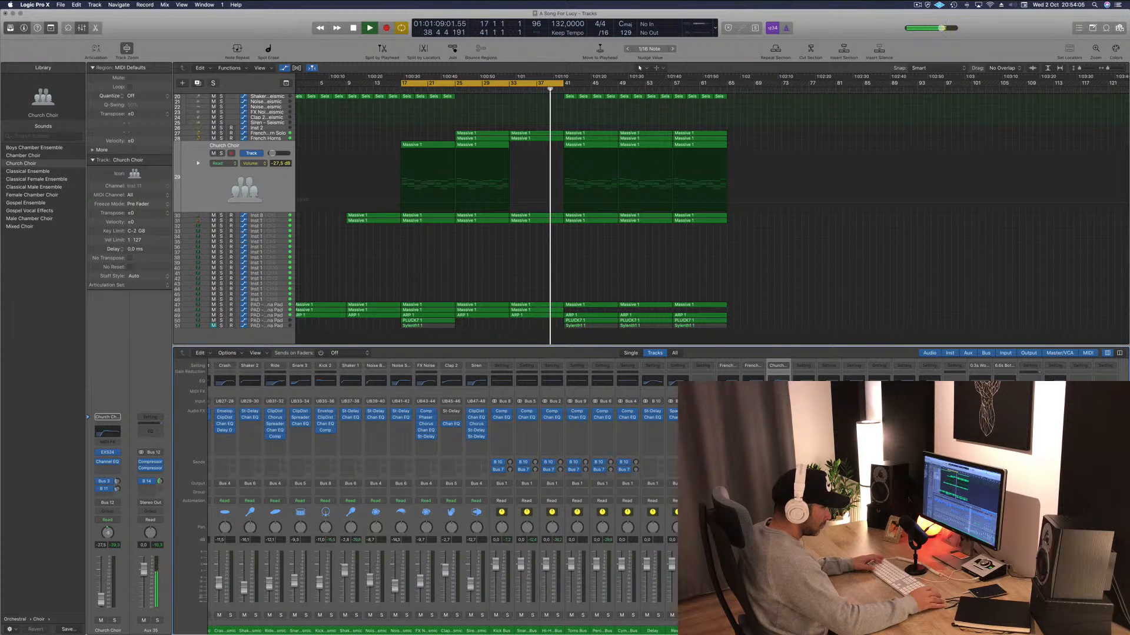
click(1055, 415)
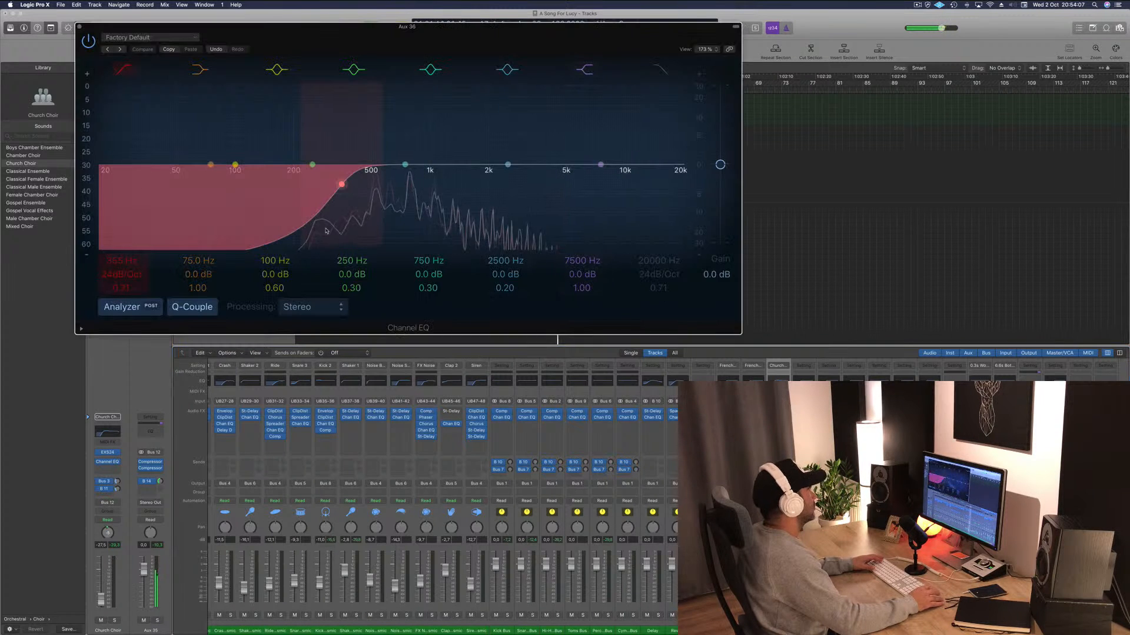
drag(326, 231, 368, 229)
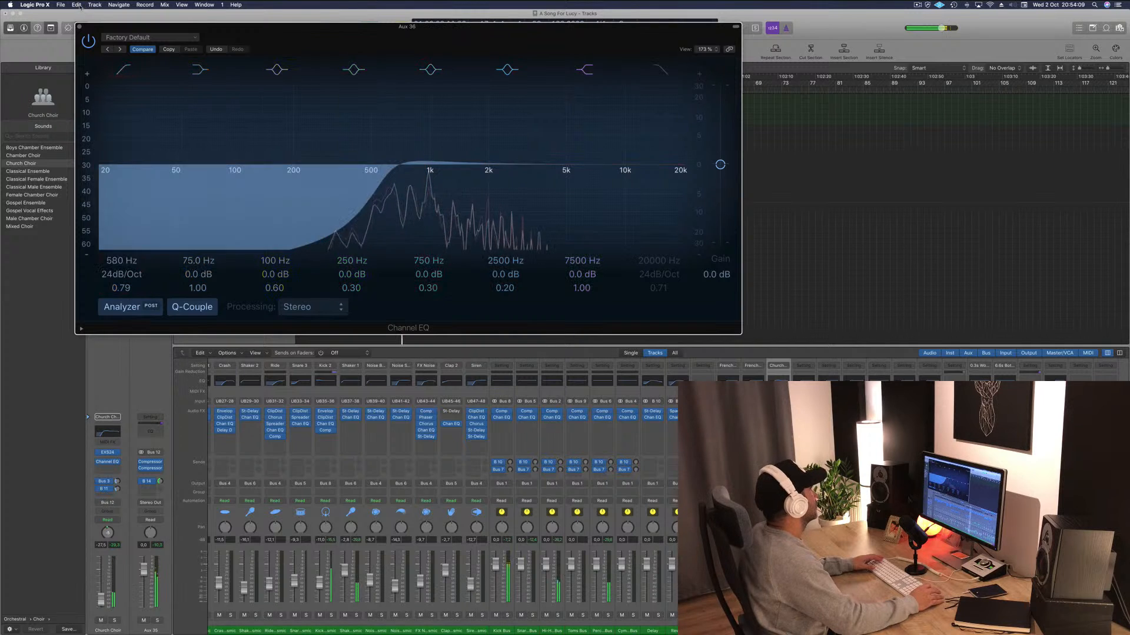
key(super+w)
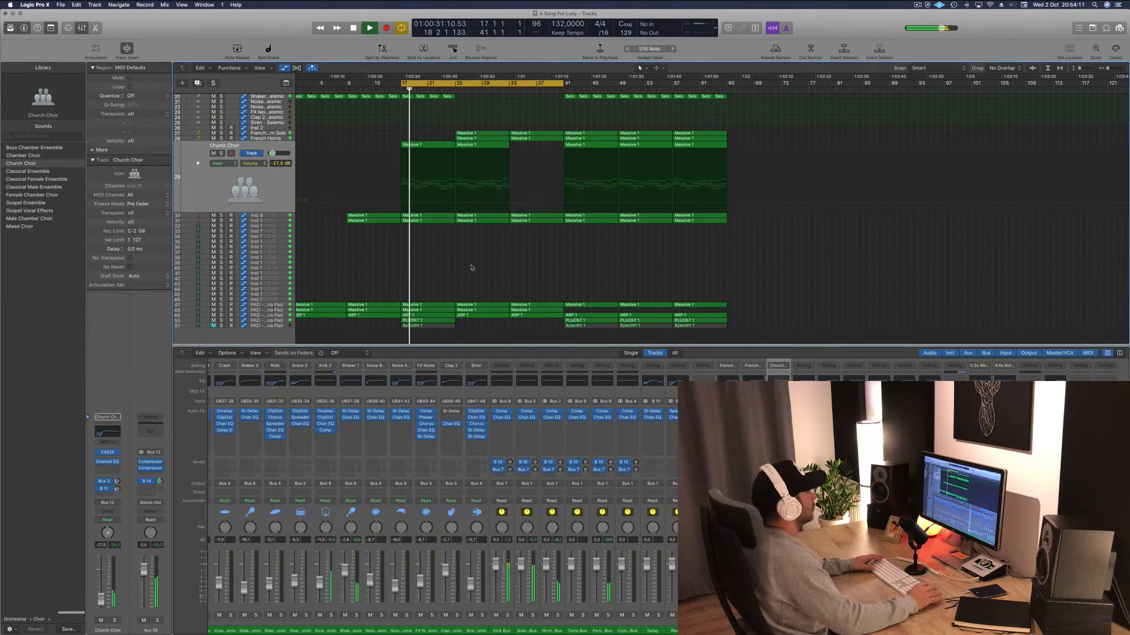
click(925, 7)
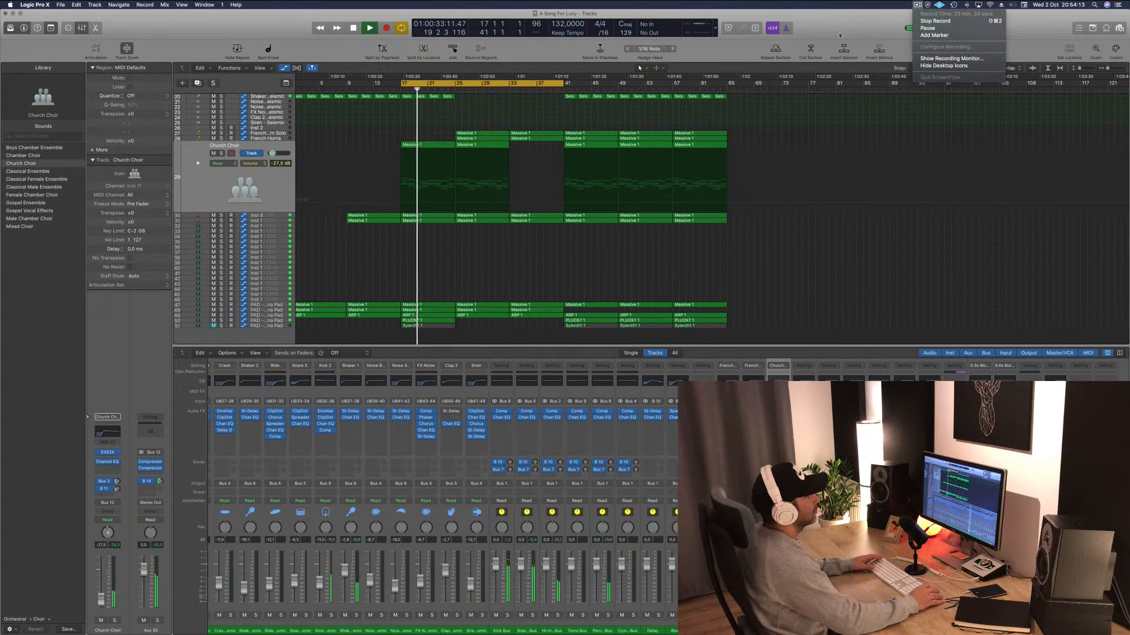
click(925, 7)
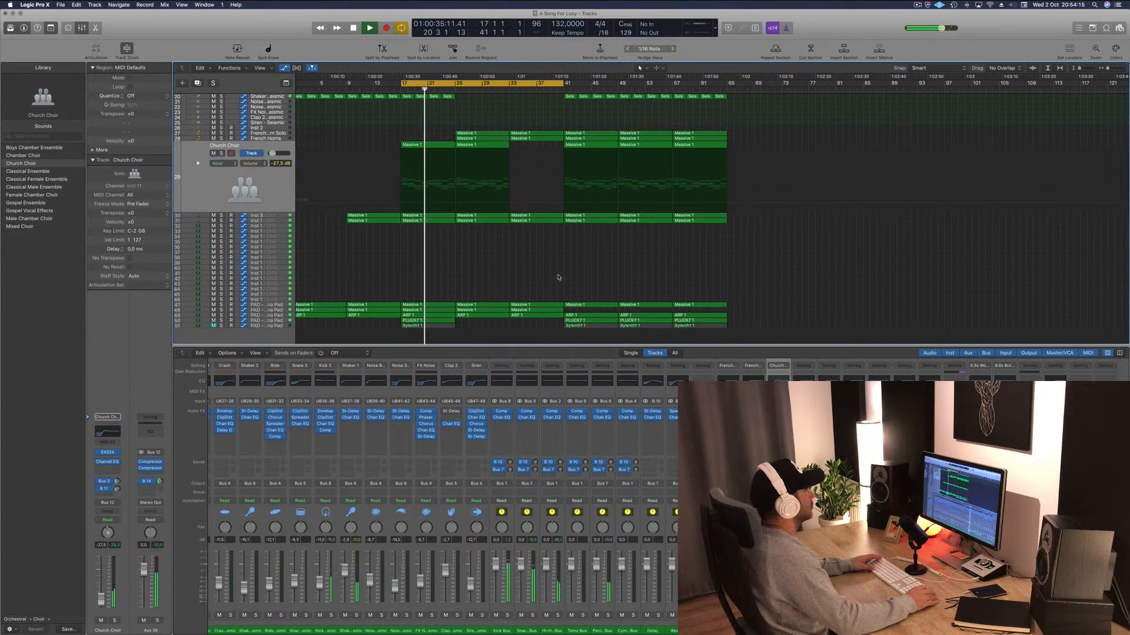
Replay from bar 17 and check the Inst 8 strings track in solo.
scroll(447, 176, up, 3)
click(402, 229)
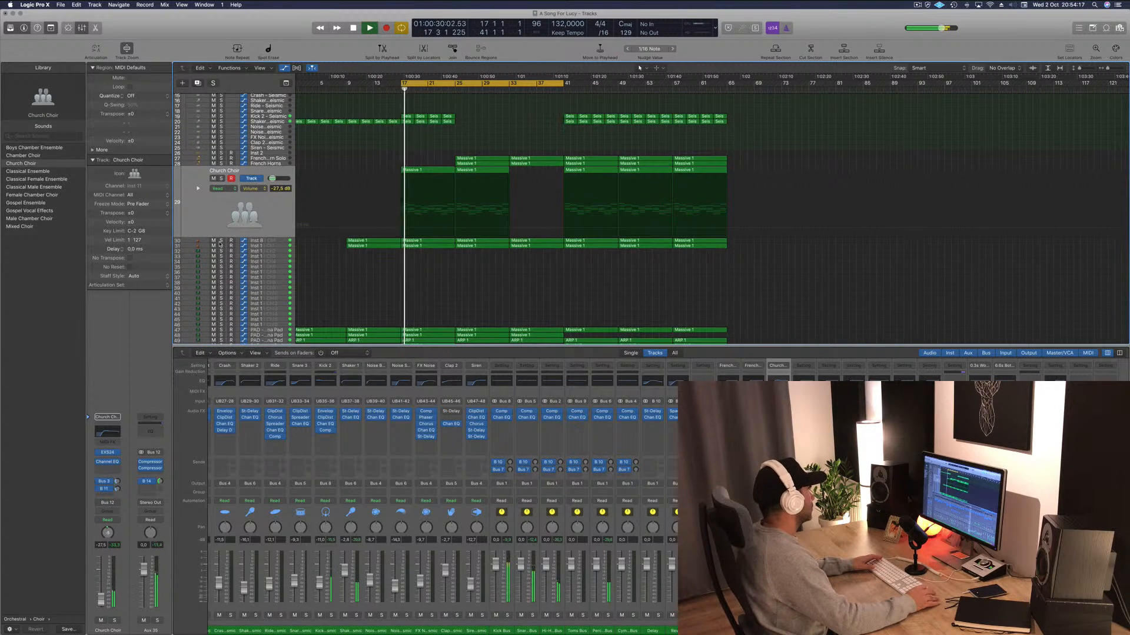
click(221, 241)
click(221, 240)
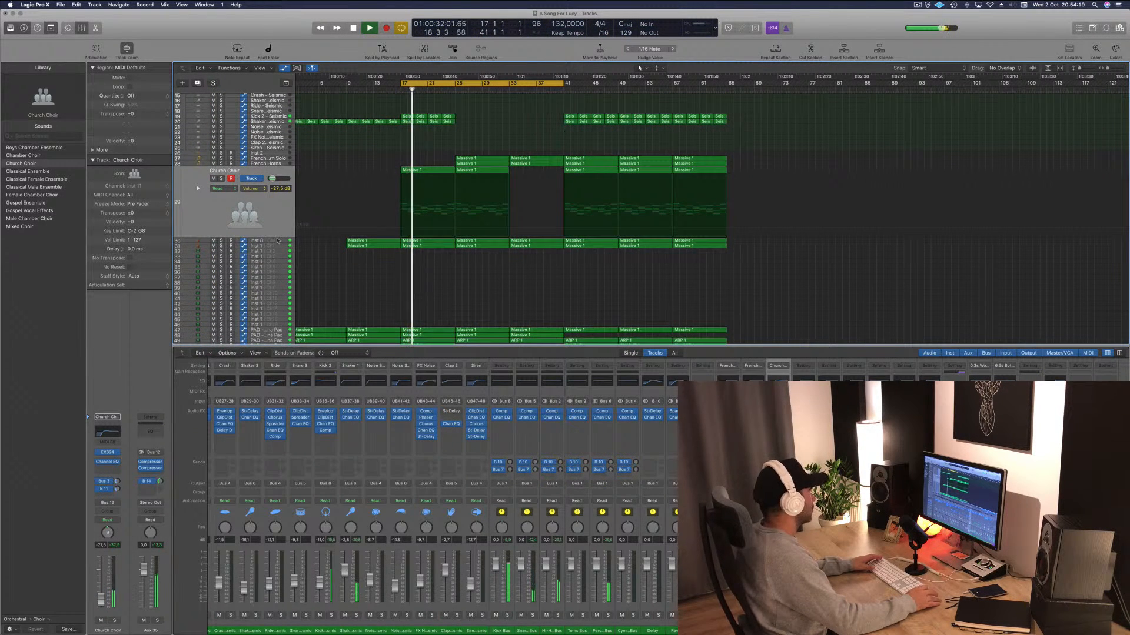
click(277, 241)
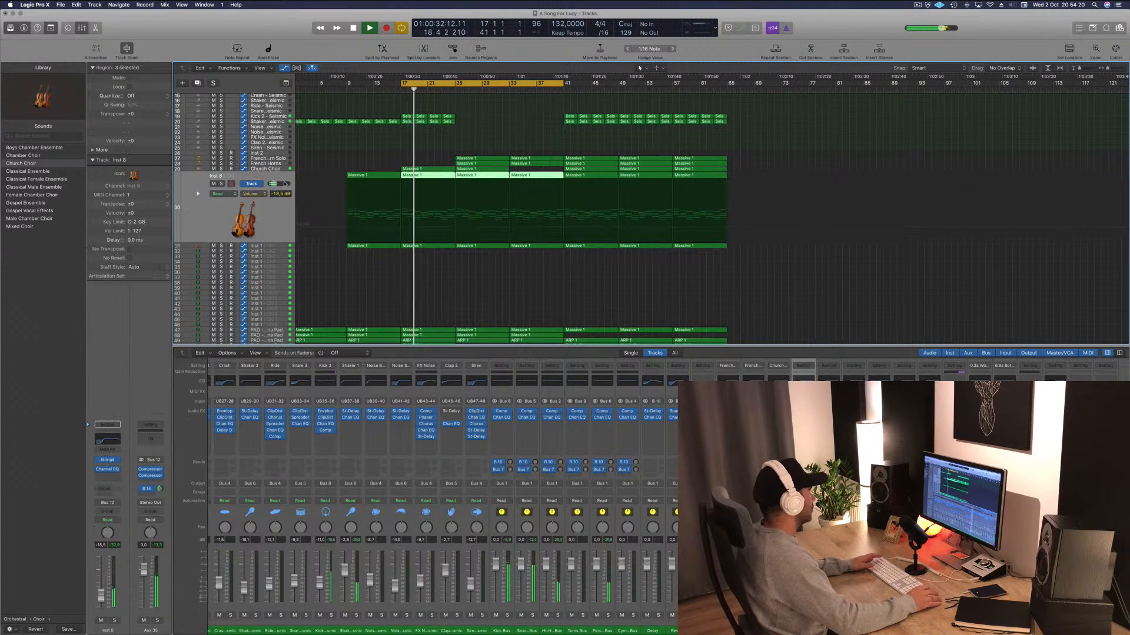
Raise the volume of the Inst 1 strings track directly below Inst 8 to -23.0 dB, replaying from bar 17.
click(259, 248)
key(space)
click(221, 189)
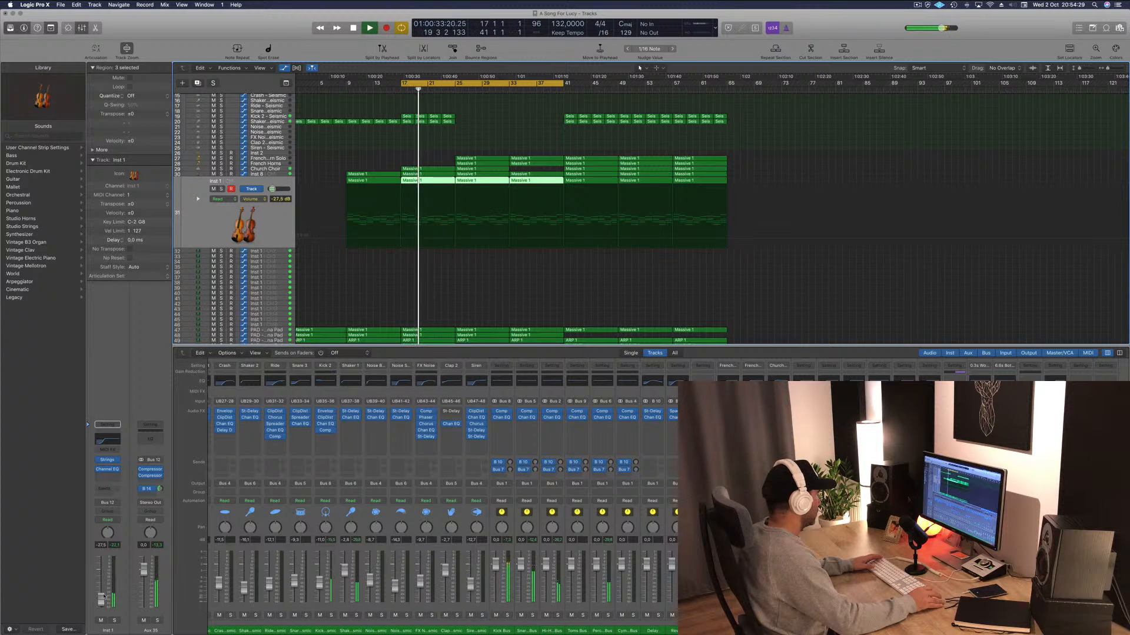
key(Return)
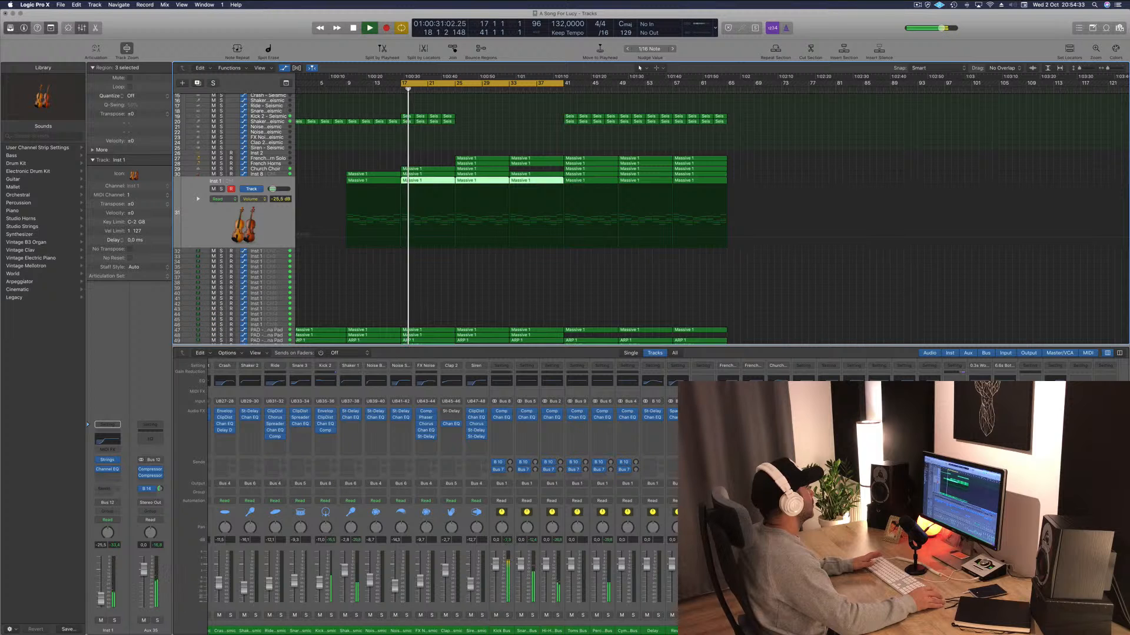
key(Return)
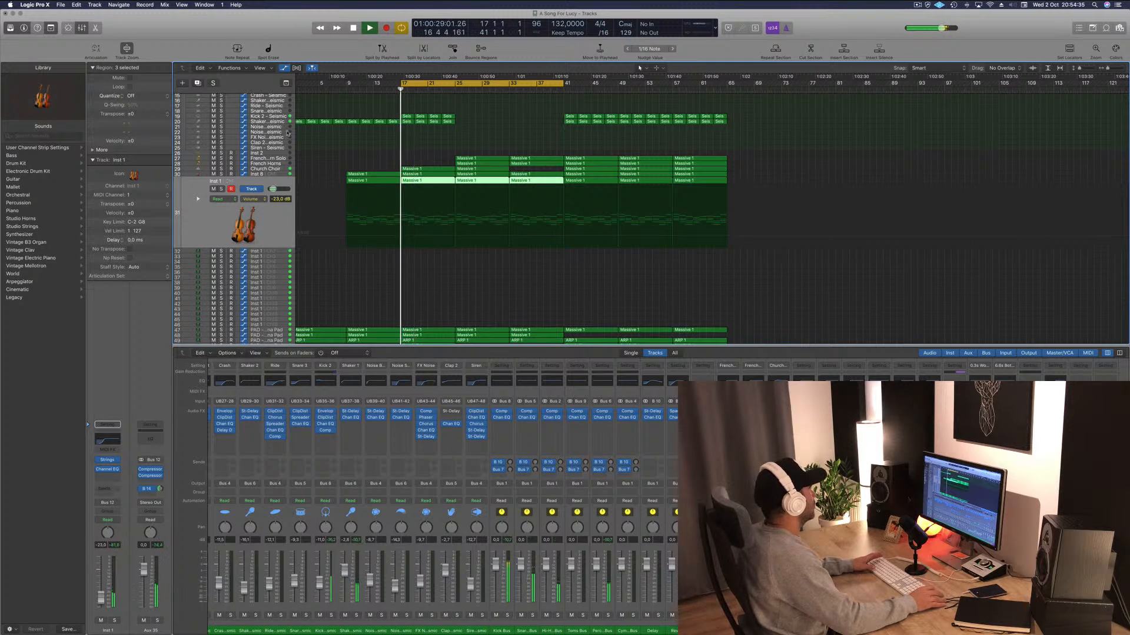
On Inst 8's Channel EQ, boost 5600 Hz by 2.5 dB and raise the low cut to about 430 Hz, then save the project.
click(281, 175)
key(space)
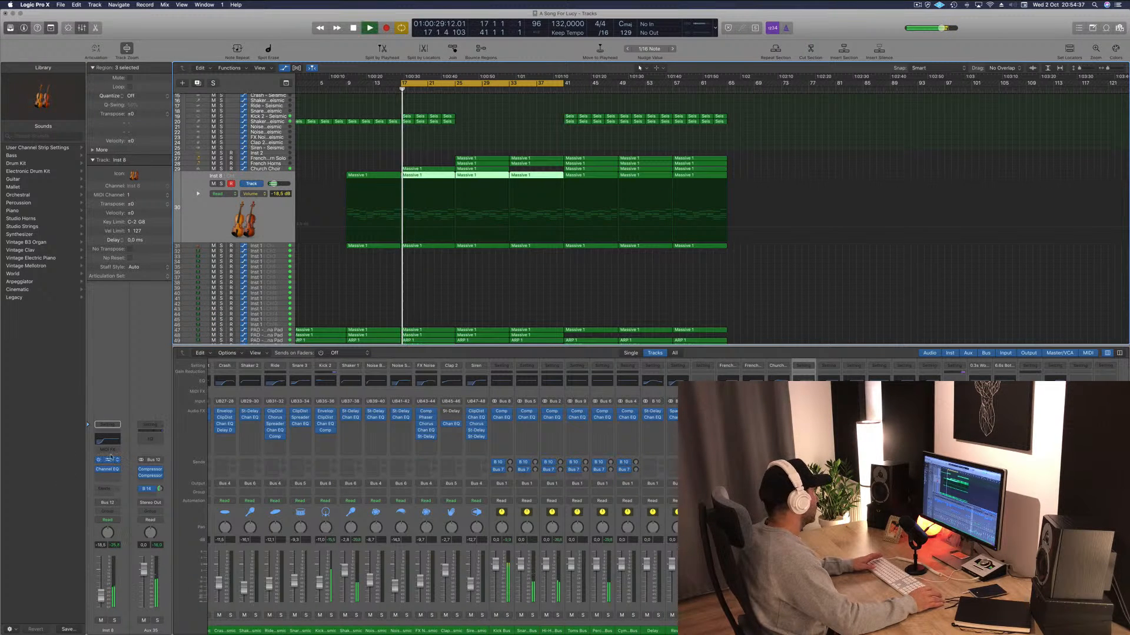
click(108, 440)
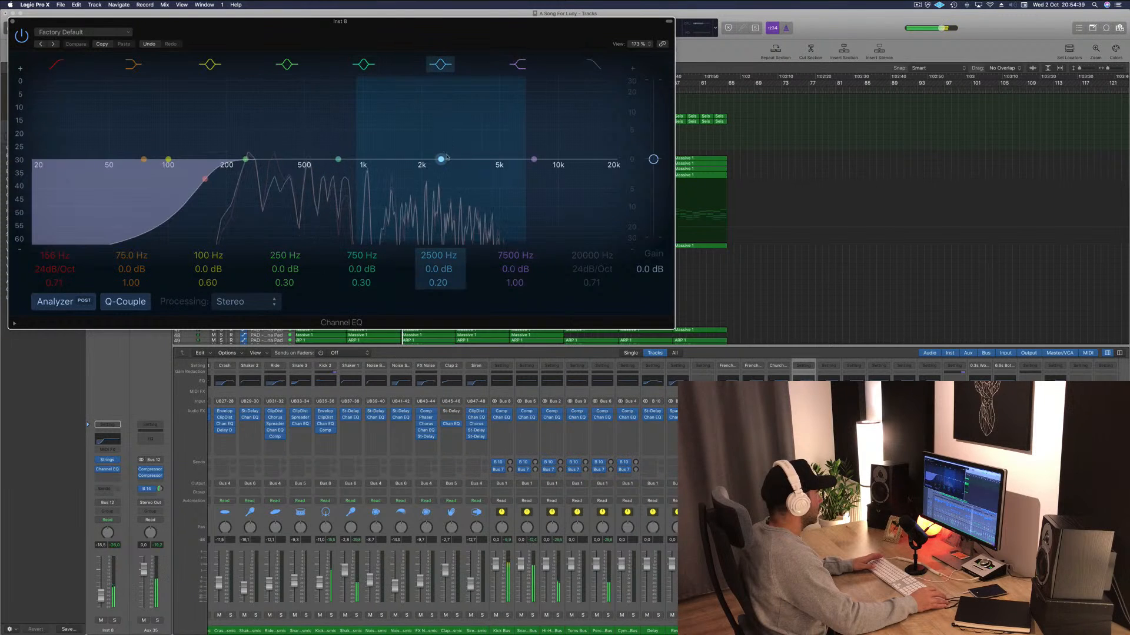
drag(444, 161, 510, 142)
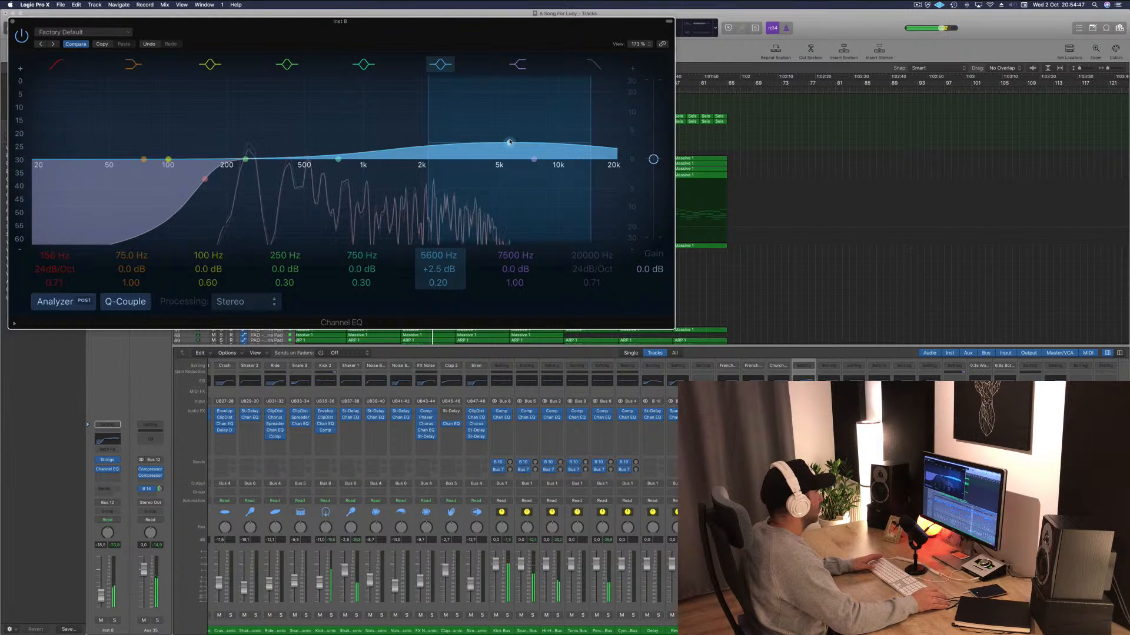
drag(220, 179, 309, 181)
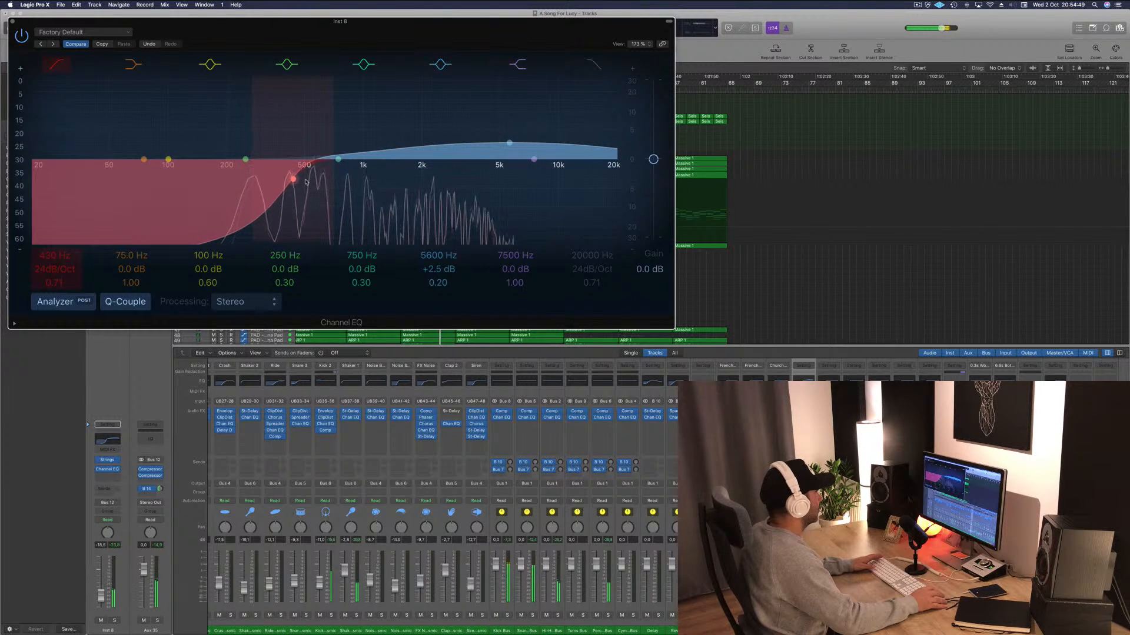
click(12, 21)
click(496, 274)
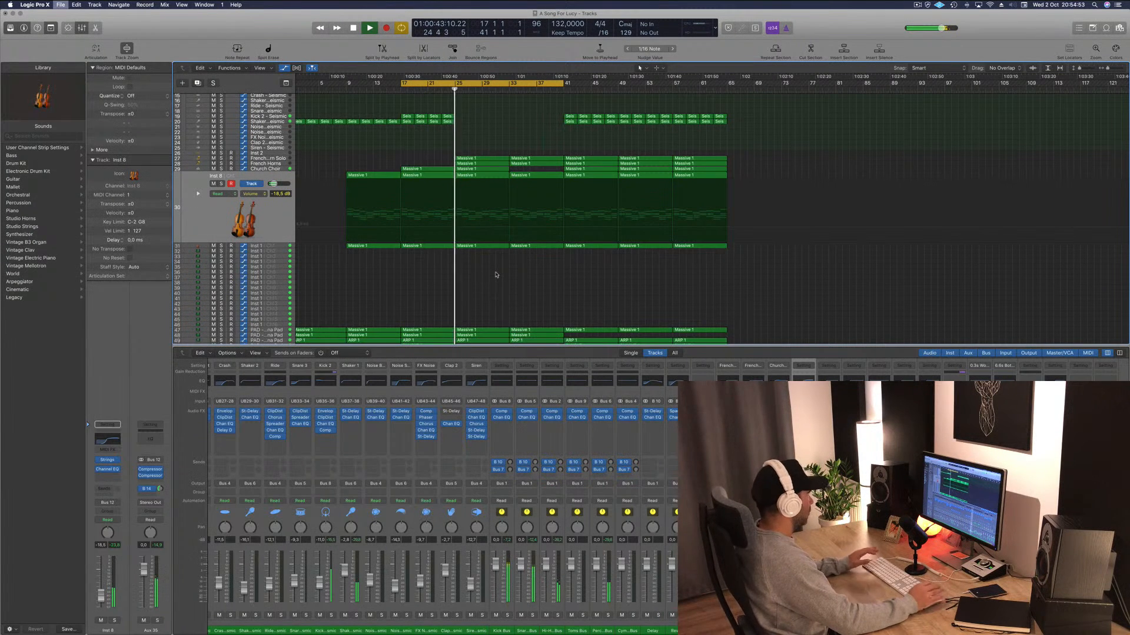
key(super+s)
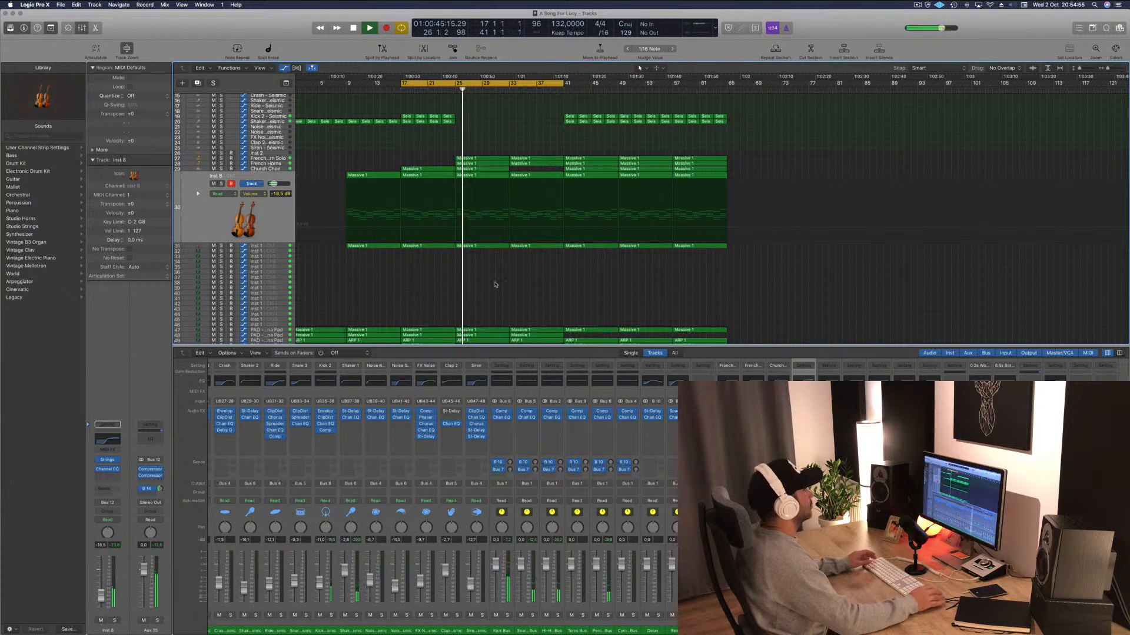
Duplicate the muted Sylenth1 pad track and move the Inst 1 strings track's Massive 1 region at bar 17 onto the new track.
key(space)
click(238, 197)
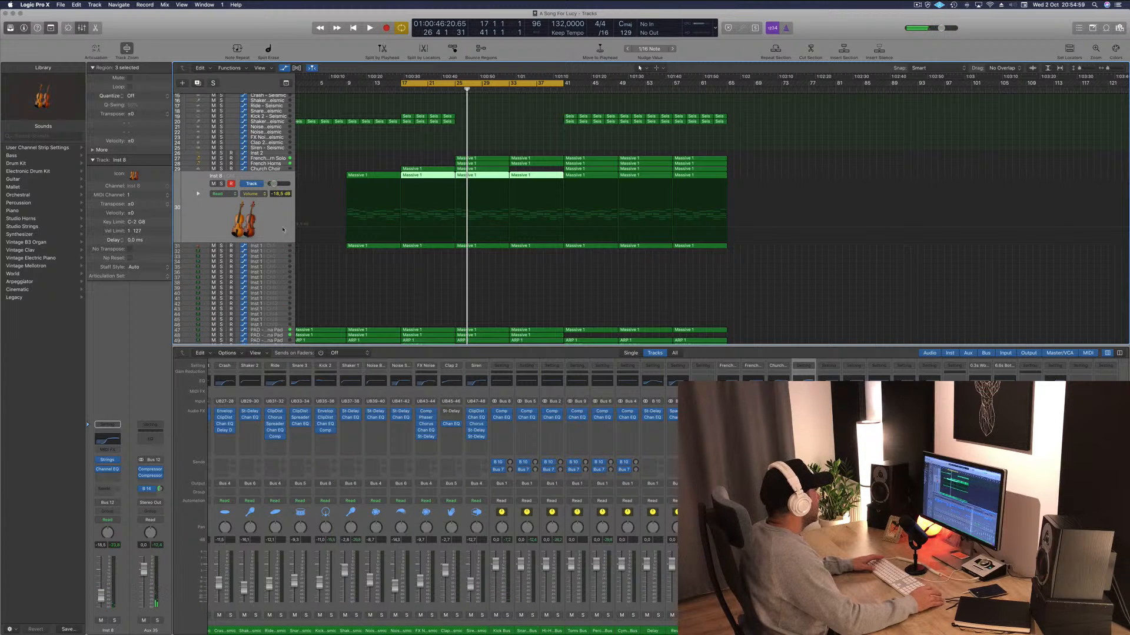
scroll(299, 201, down, 3)
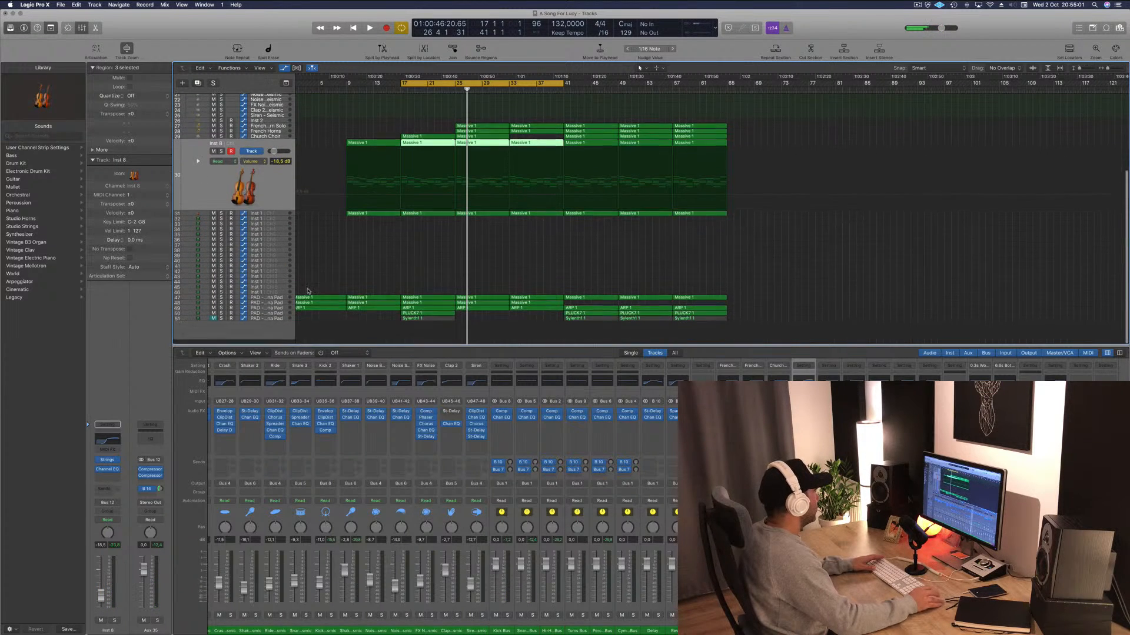
click(273, 324)
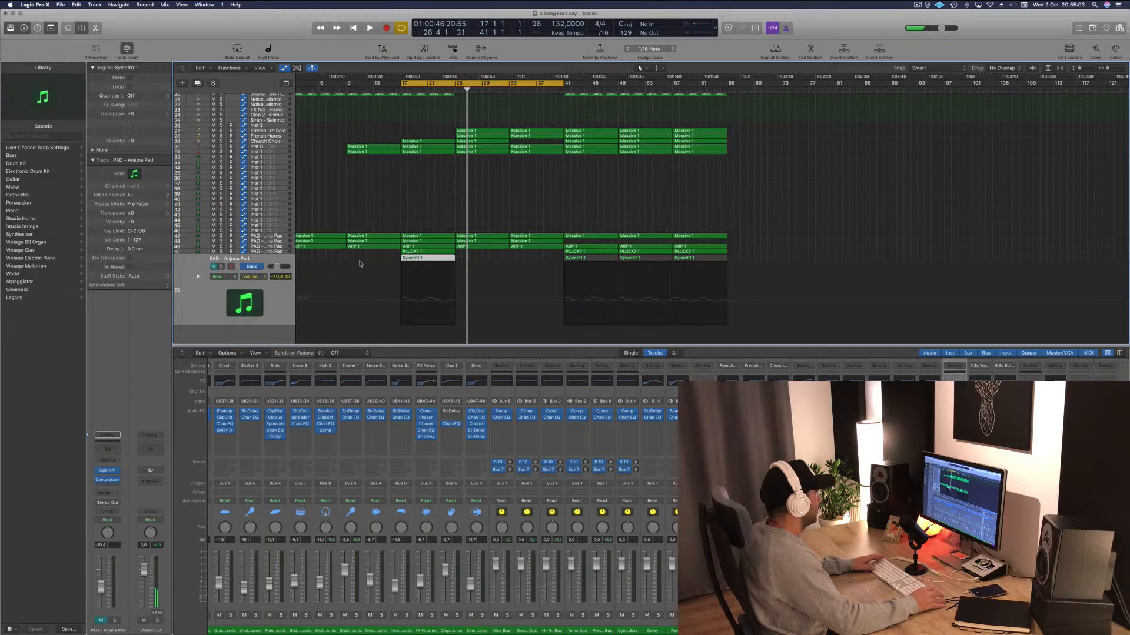
drag(535, 271, 707, 269)
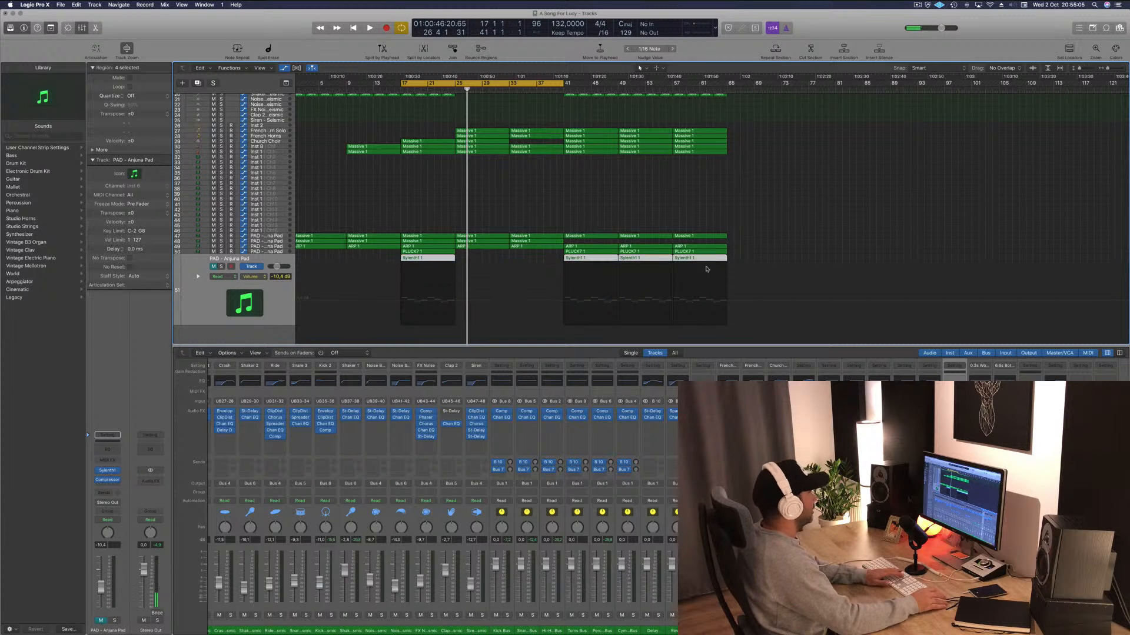
click(433, 272)
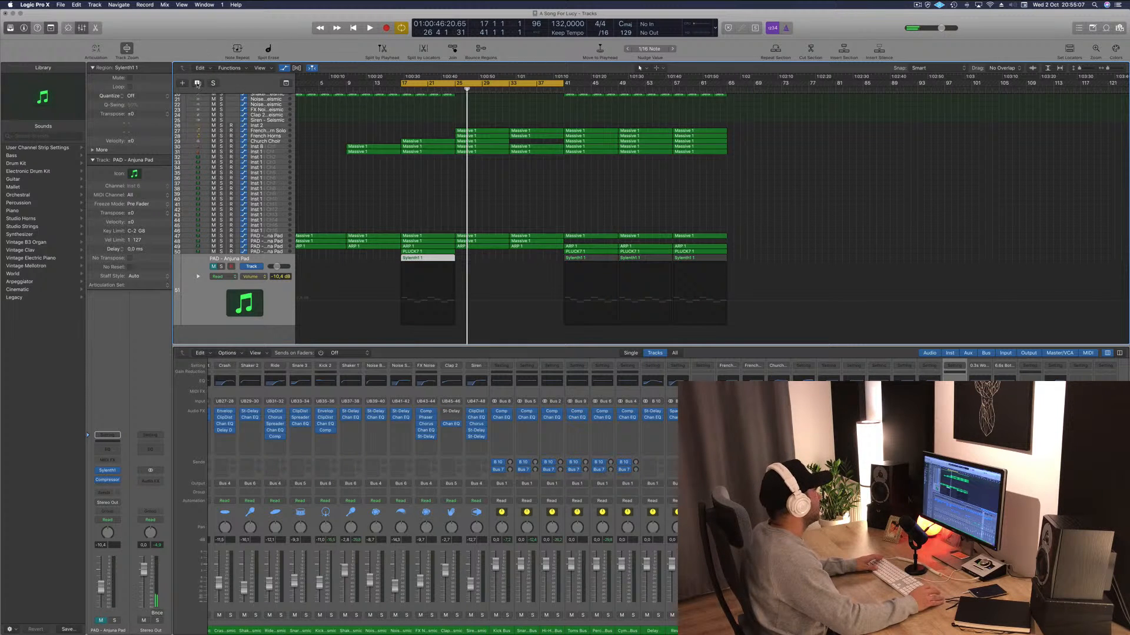
key(super+d)
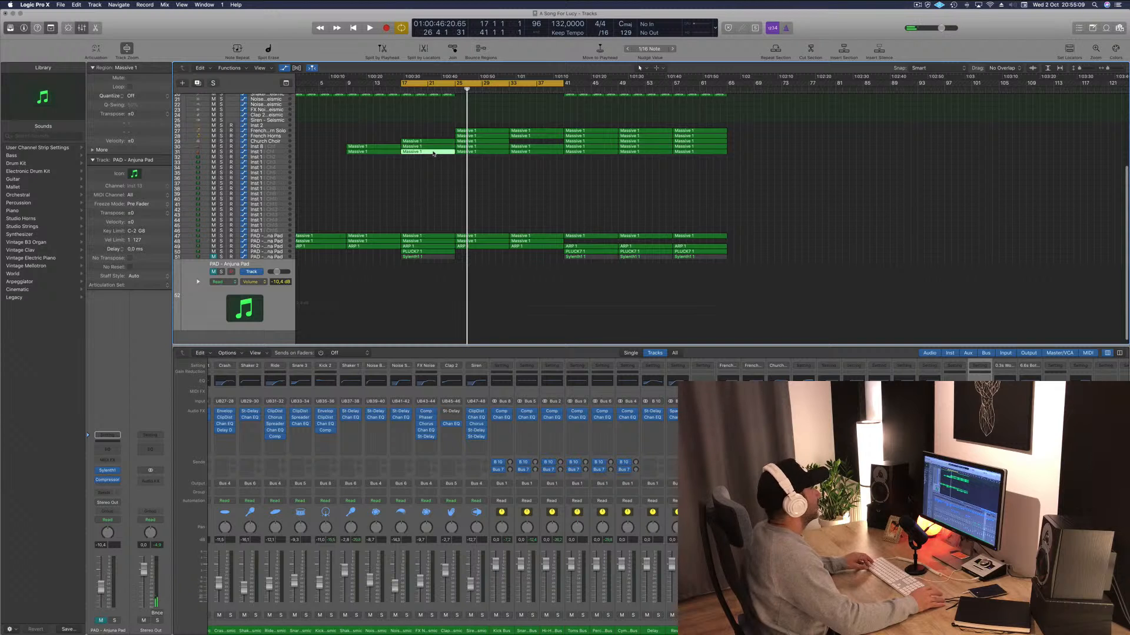
drag(432, 152, 433, 272)
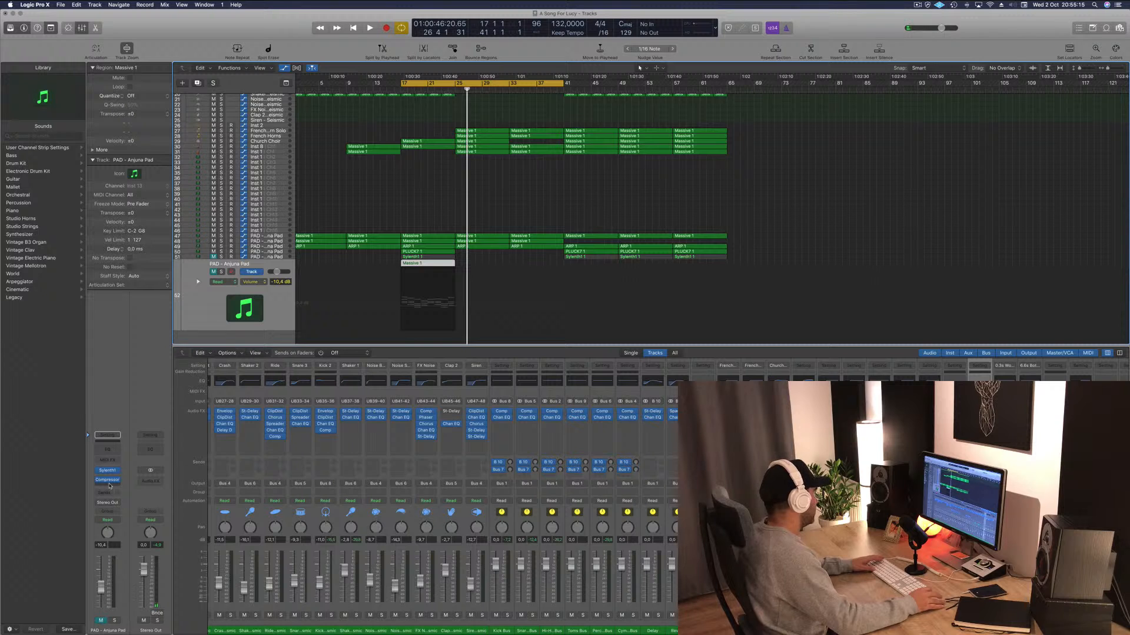
Insert an Arpeggiator on the new pad track and replace its Sylenth1 instrument with Retro Synth.
click(117, 461)
click(114, 474)
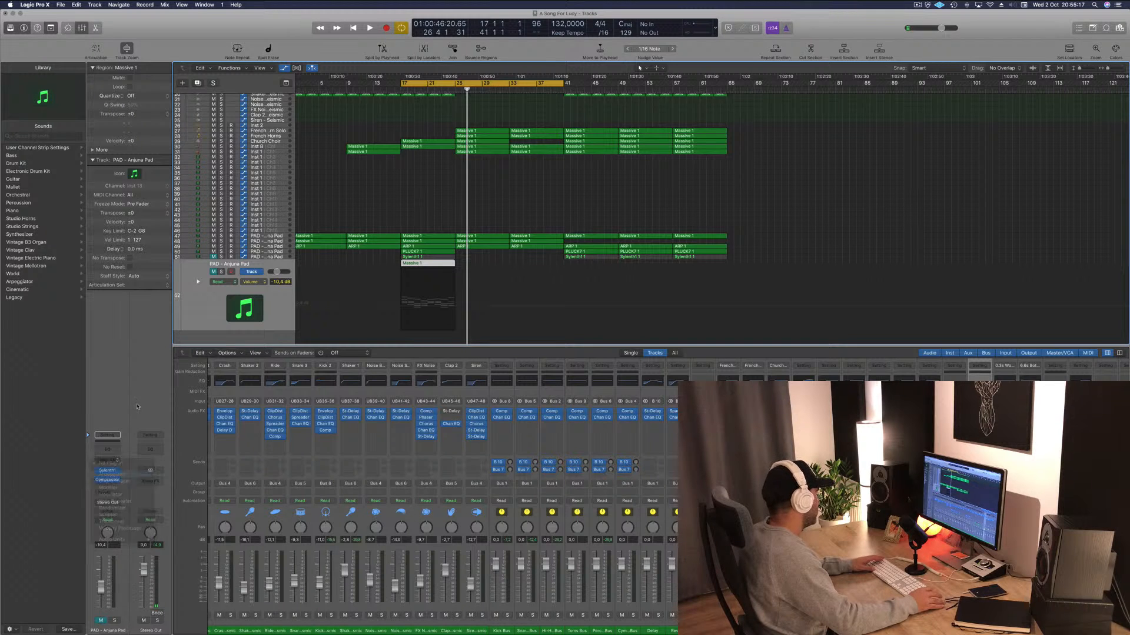
click(110, 471)
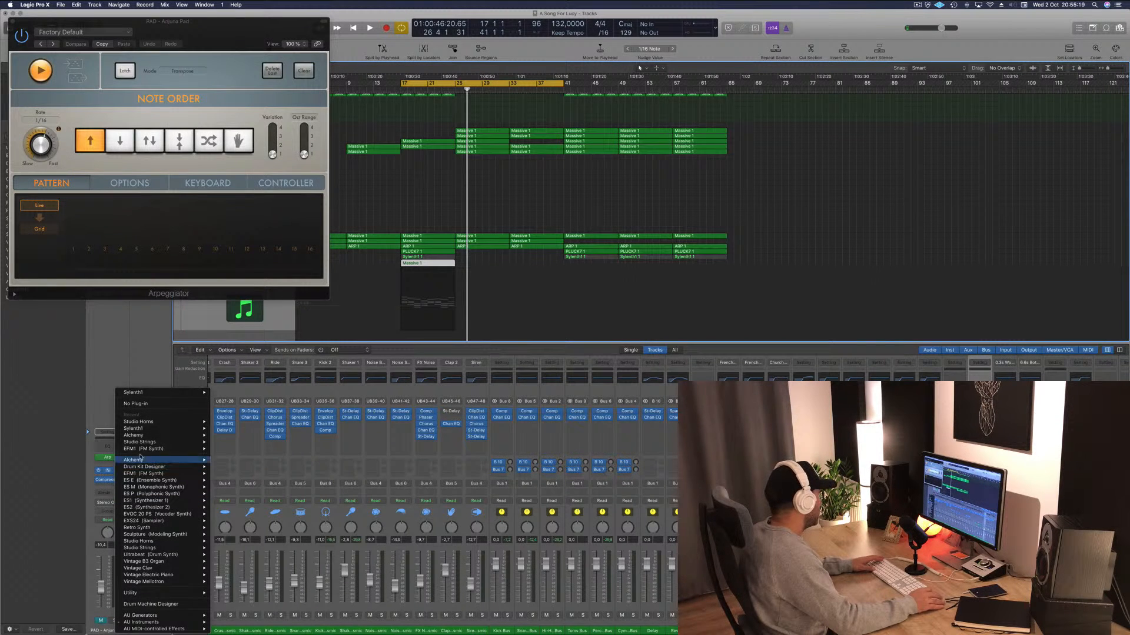
mouse_move(146, 516)
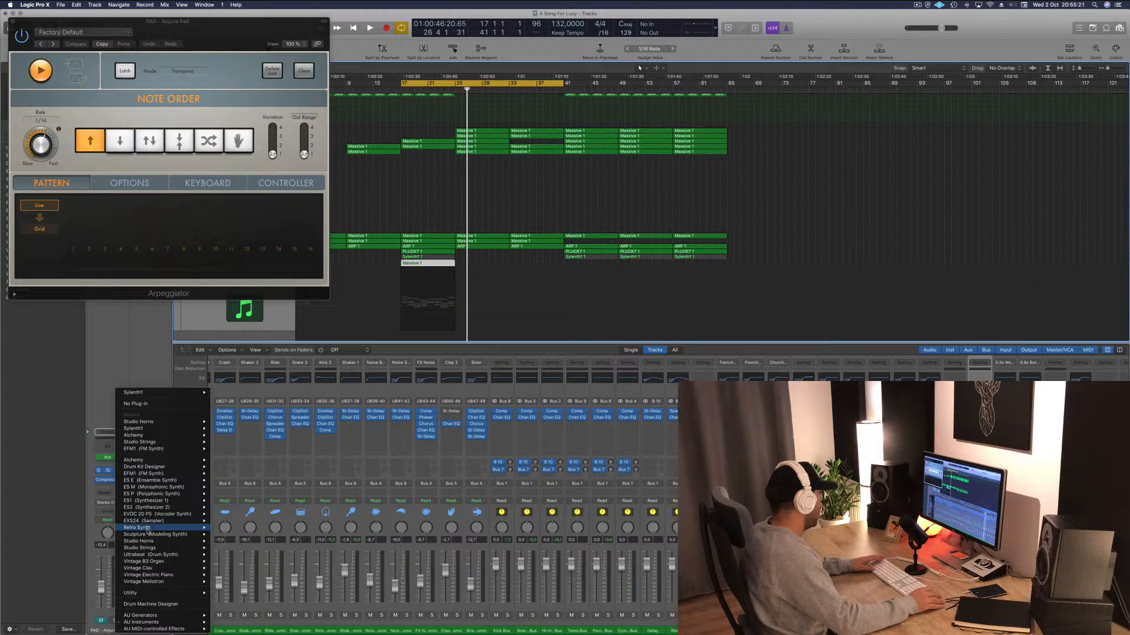
click(226, 528)
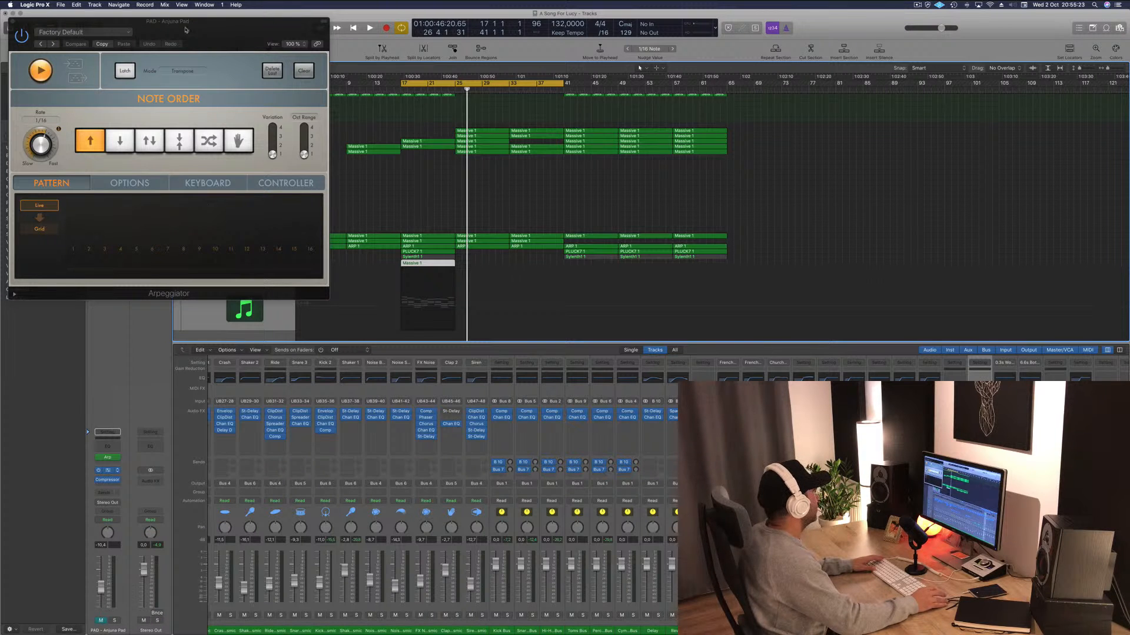
Unmute the new pad track and play its arpeggiated Retro Synth part from bar 17.
drag(185, 29, 803, 84)
drag(214, 48, 818, 120)
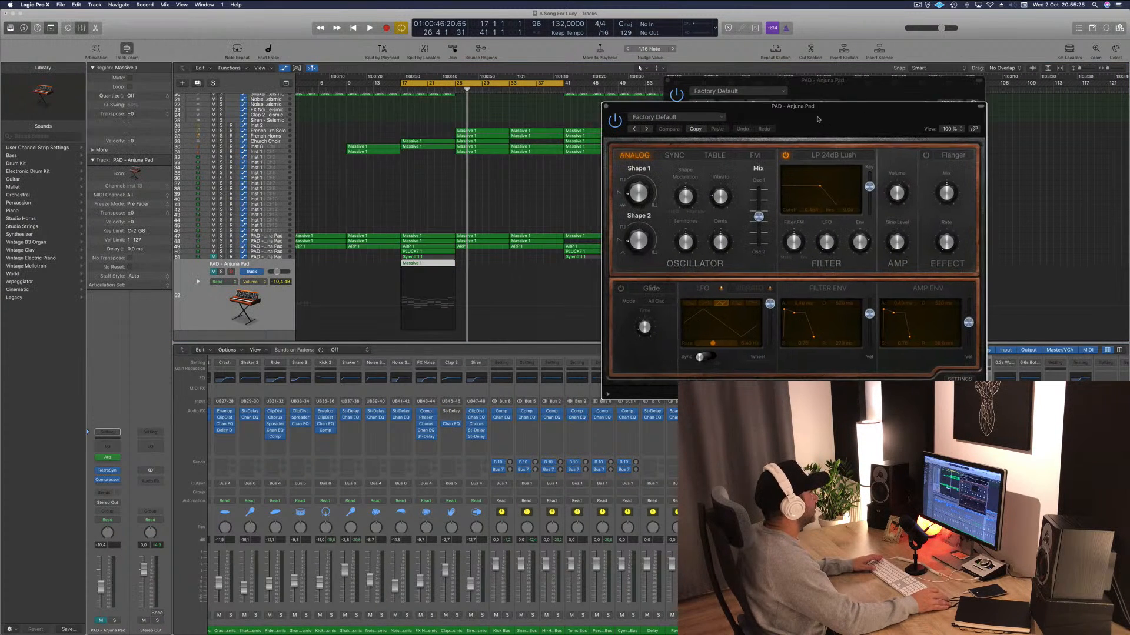
click(203, 270)
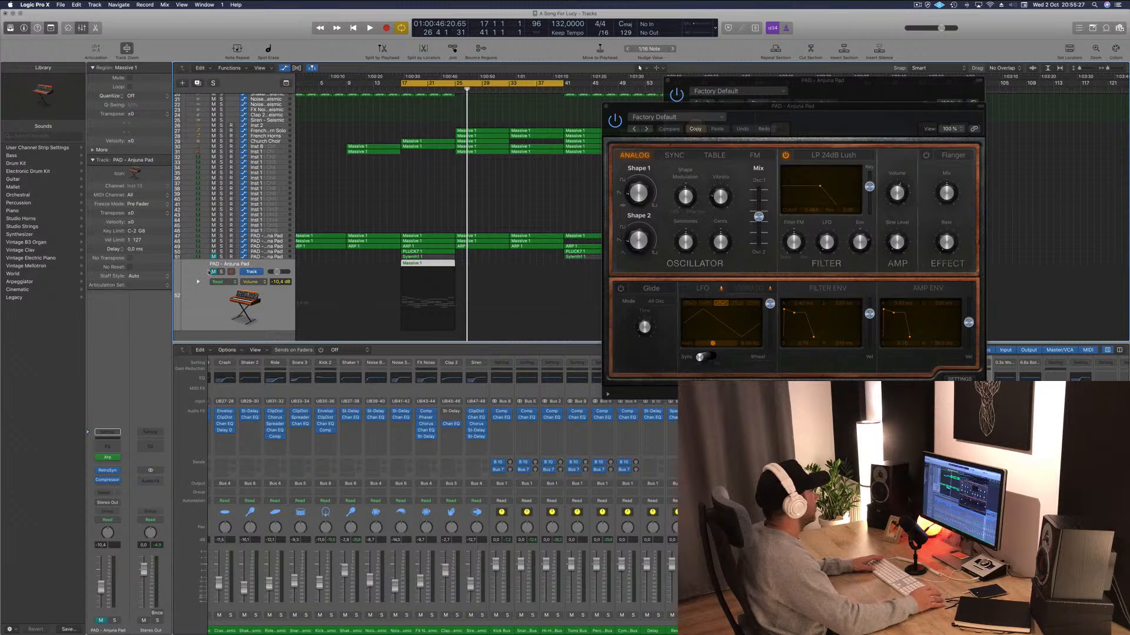
key(space)
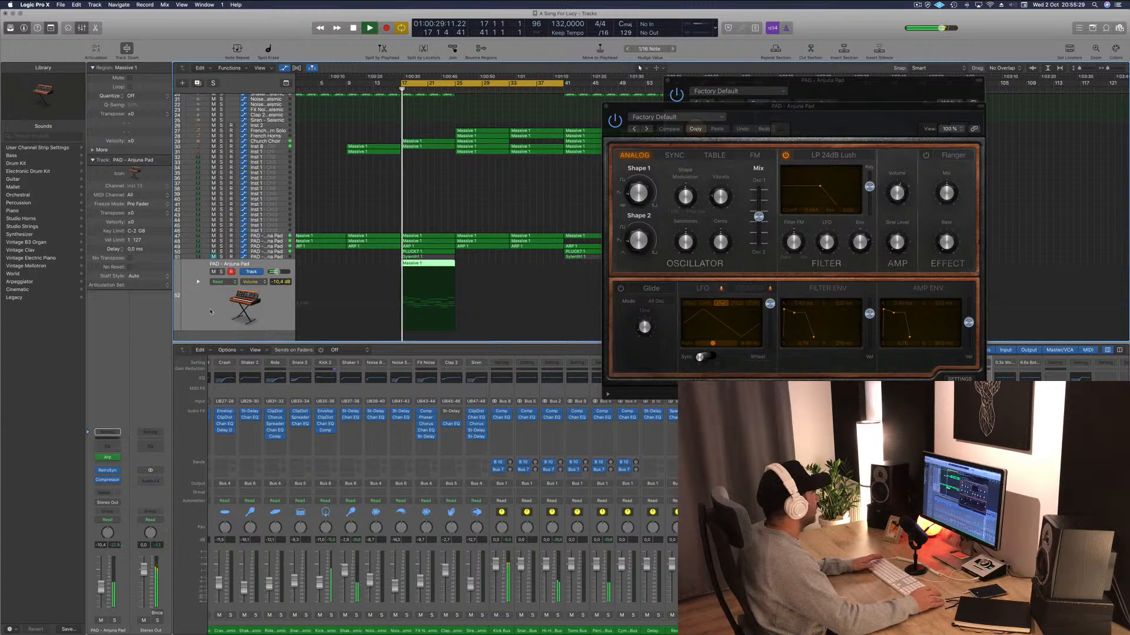
key(space)
key(space)
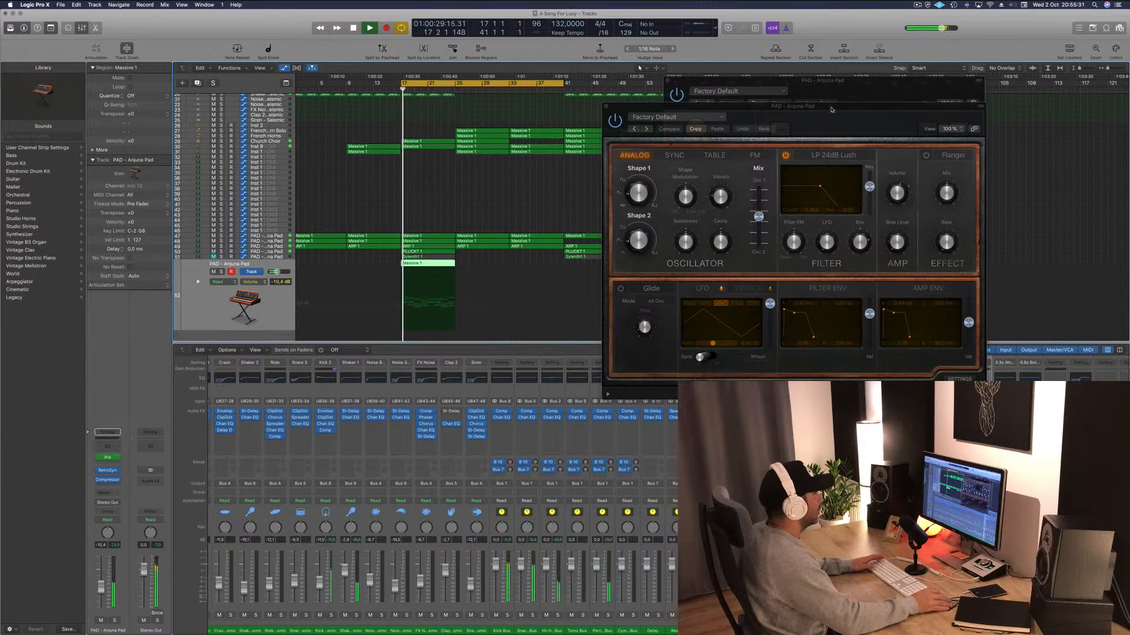
drag(829, 107, 890, 80)
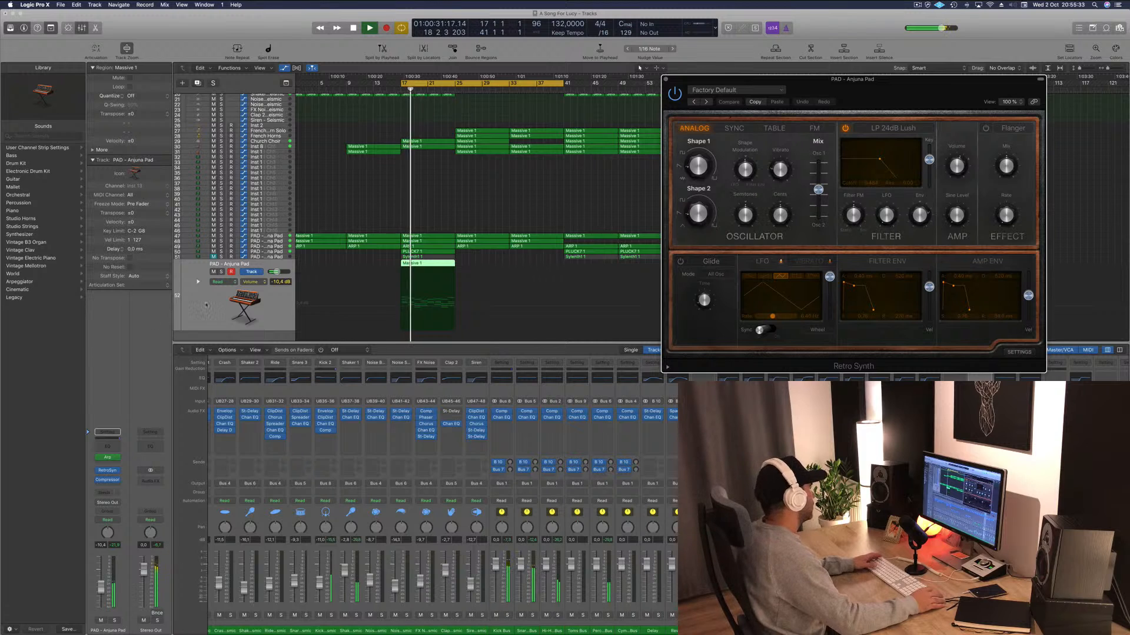
scroll(531, 199, down, 1)
key(space)
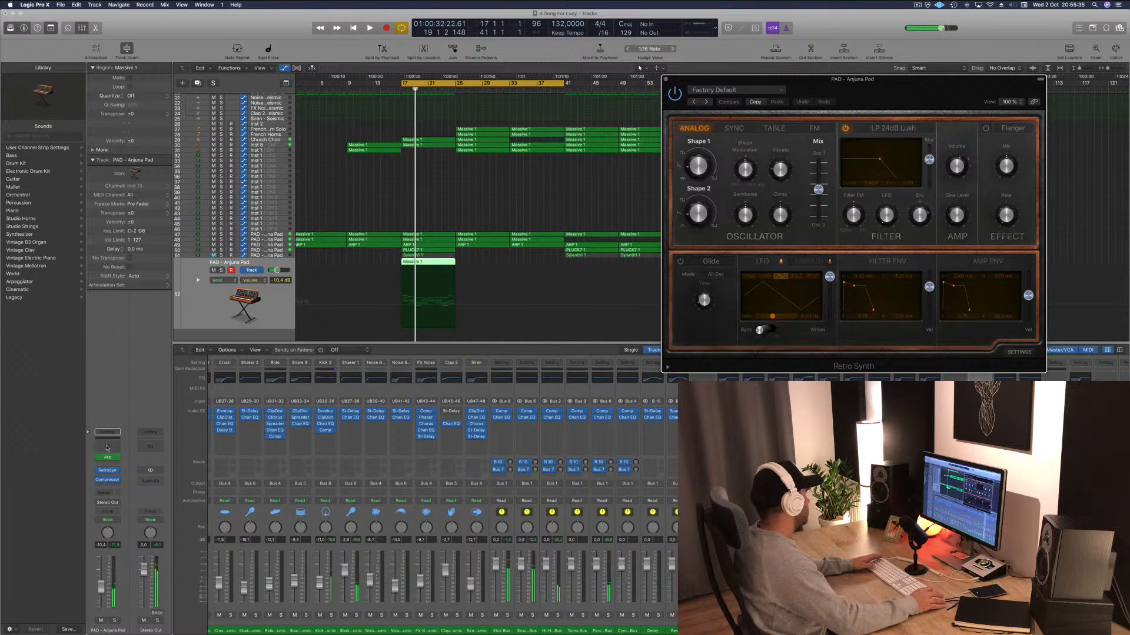
Insert a Channel EQ on the new pad track and add a 48 dB/Oct high cut at 710 Hz.
click(108, 448)
click(593, 65)
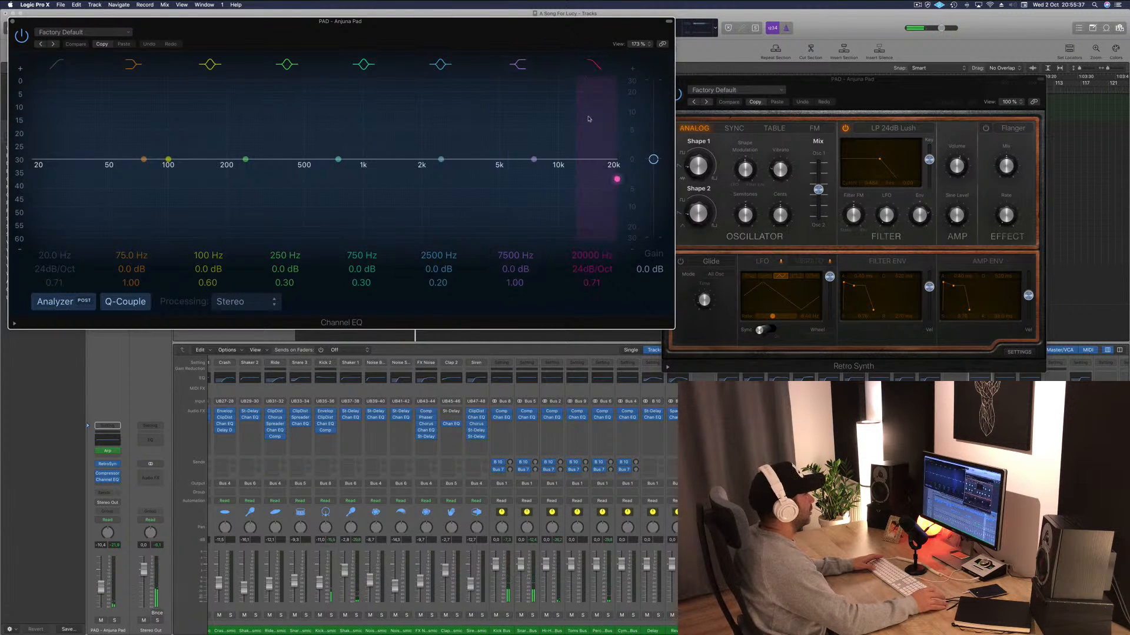
drag(587, 257, 587, 259)
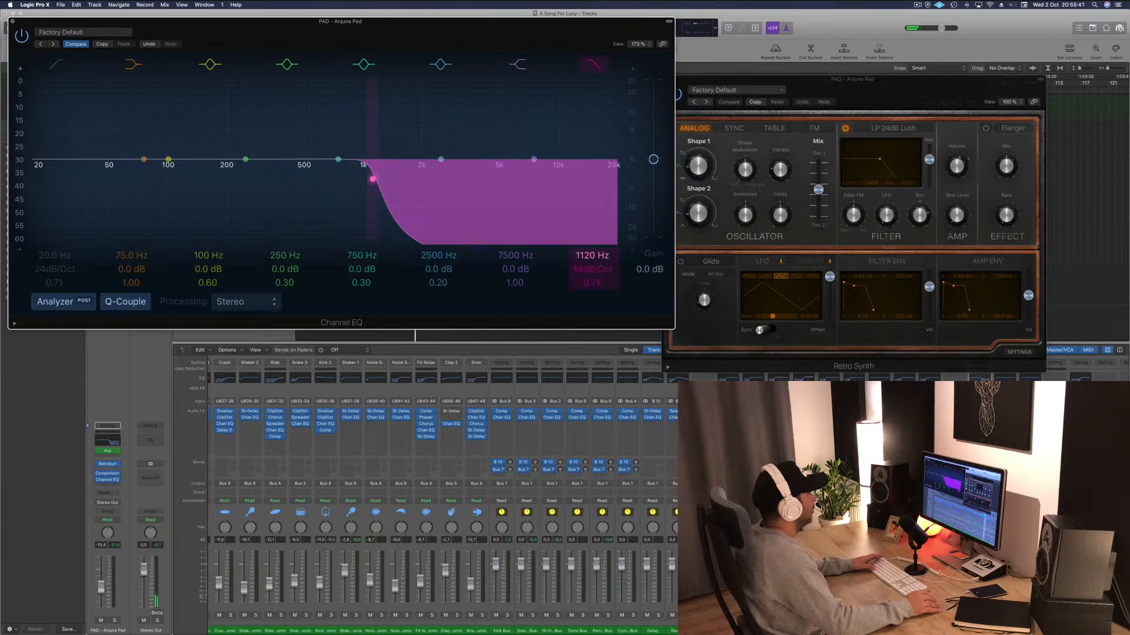
drag(372, 179, 296, 179)
key(space)
drag(441, 23, 663, 40)
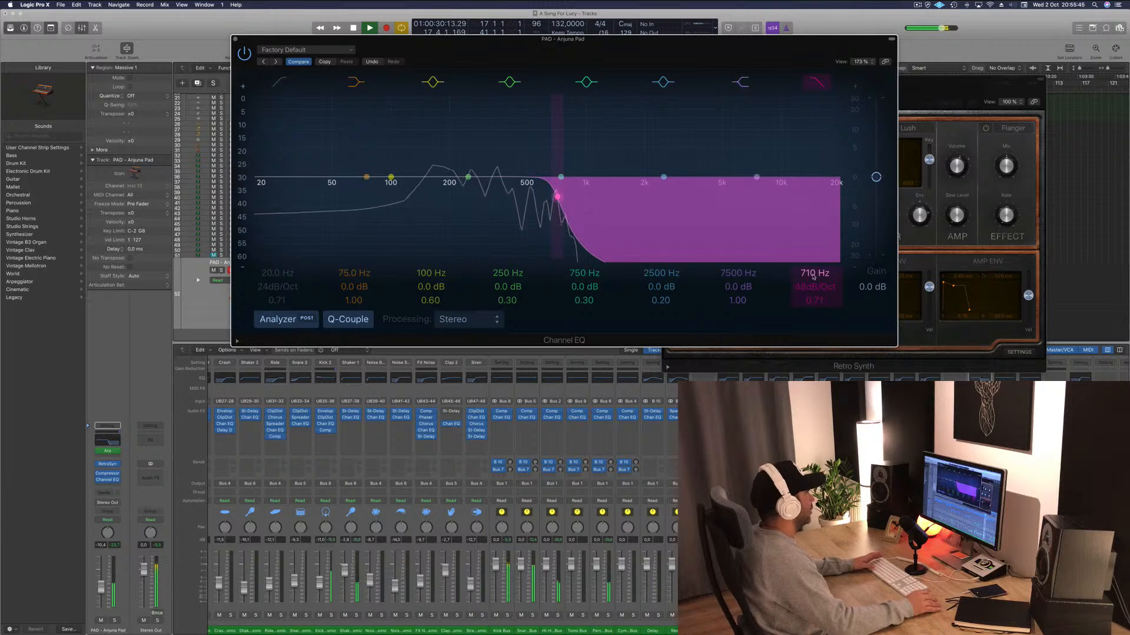
key(space)
Add a 124 Hz low cut, lower the high cut to 700 Hz, and set the pad track's volume to -7.4 dB.
drag(103, 594, 101, 585)
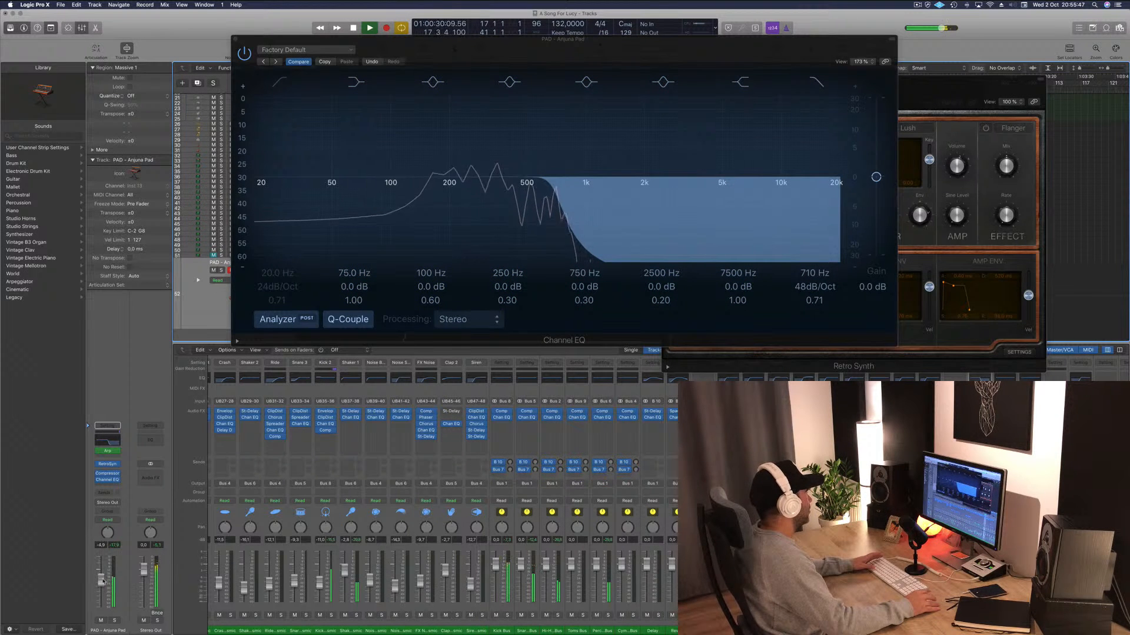
click(280, 82)
drag(266, 175, 449, 171)
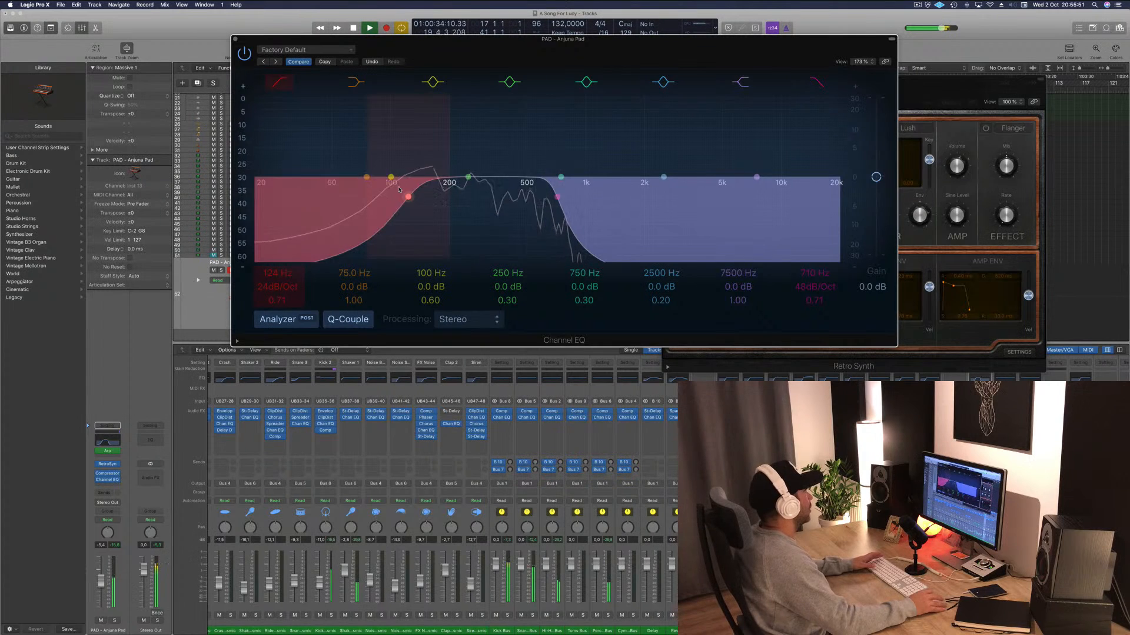
click(558, 198)
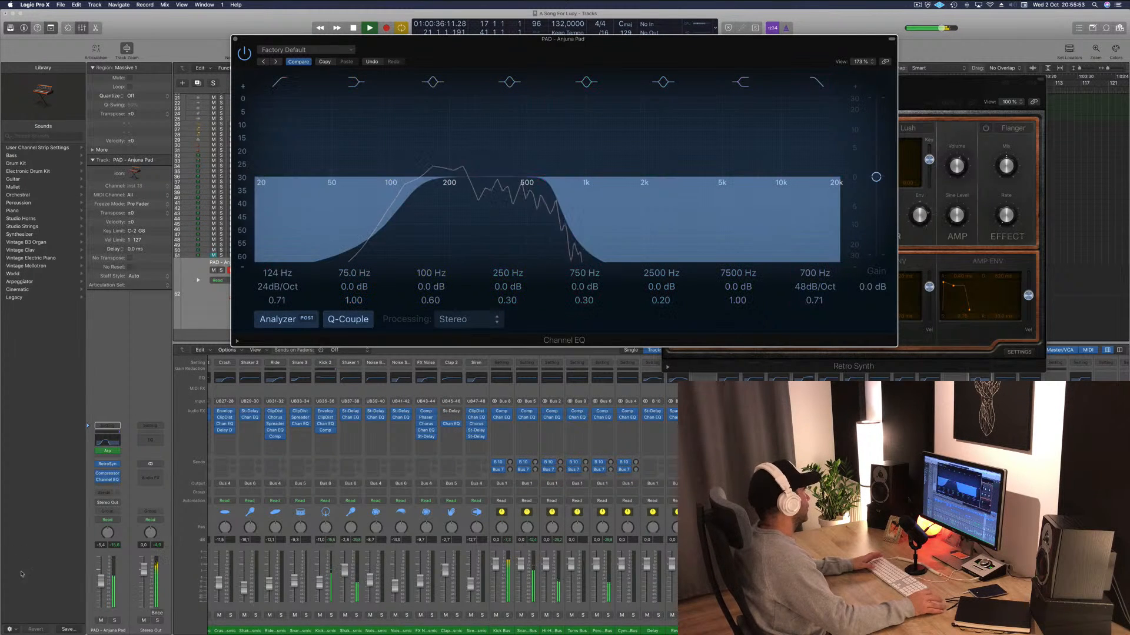
drag(101, 582, 101, 587)
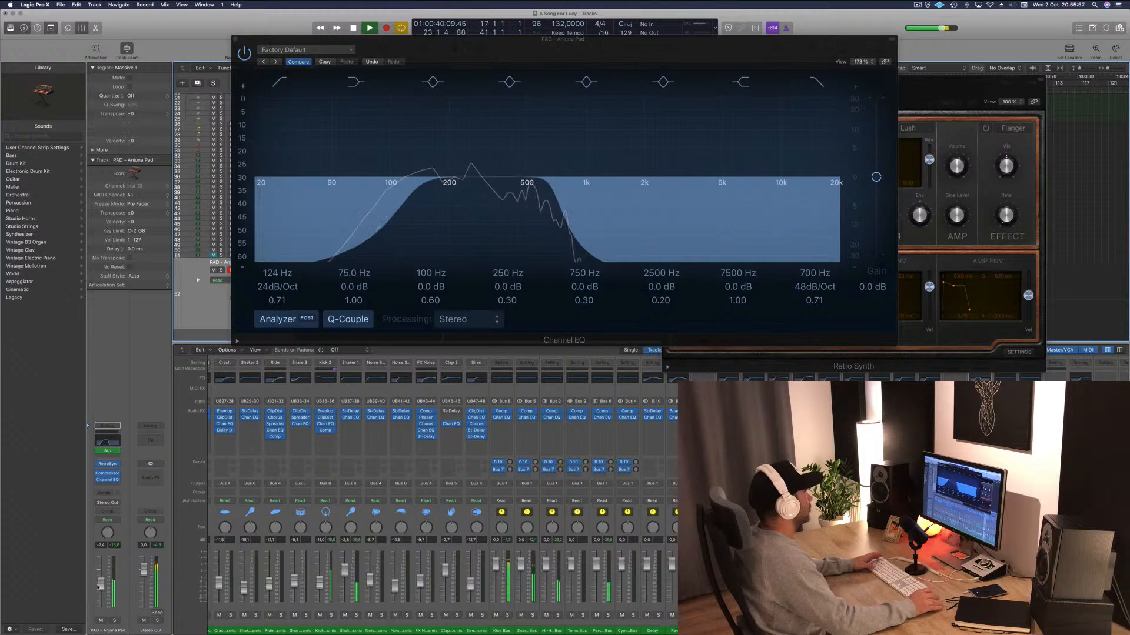
Copy the pad track's Massive 1 region three times so it runs from bar 17 to bar 49, and replay.
drag(656, 59, 650, 312)
drag(849, 79, 1020, 69)
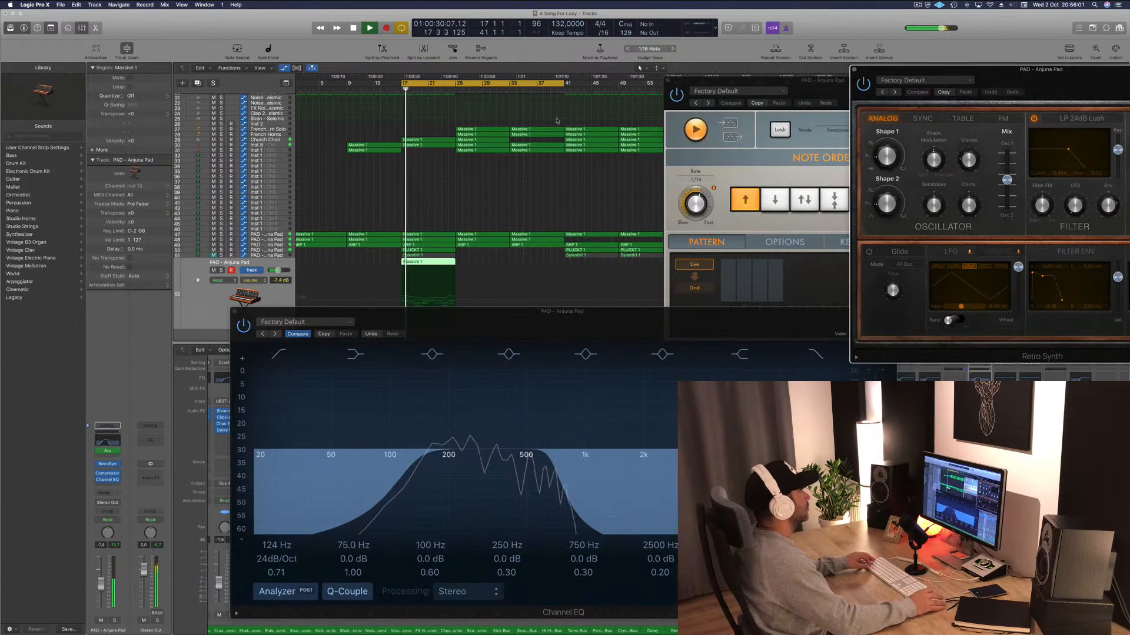
click(427, 259)
scroll(427, 259, down, 1)
drag(427, 259, 604, 259)
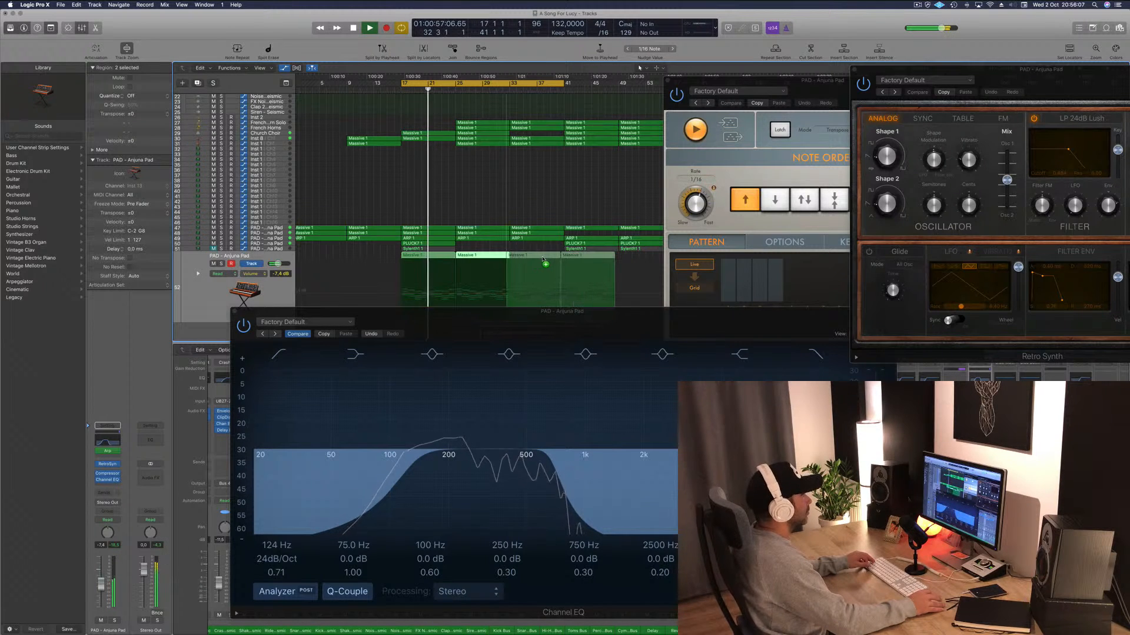
click(444, 198)
key(space)
key(space)
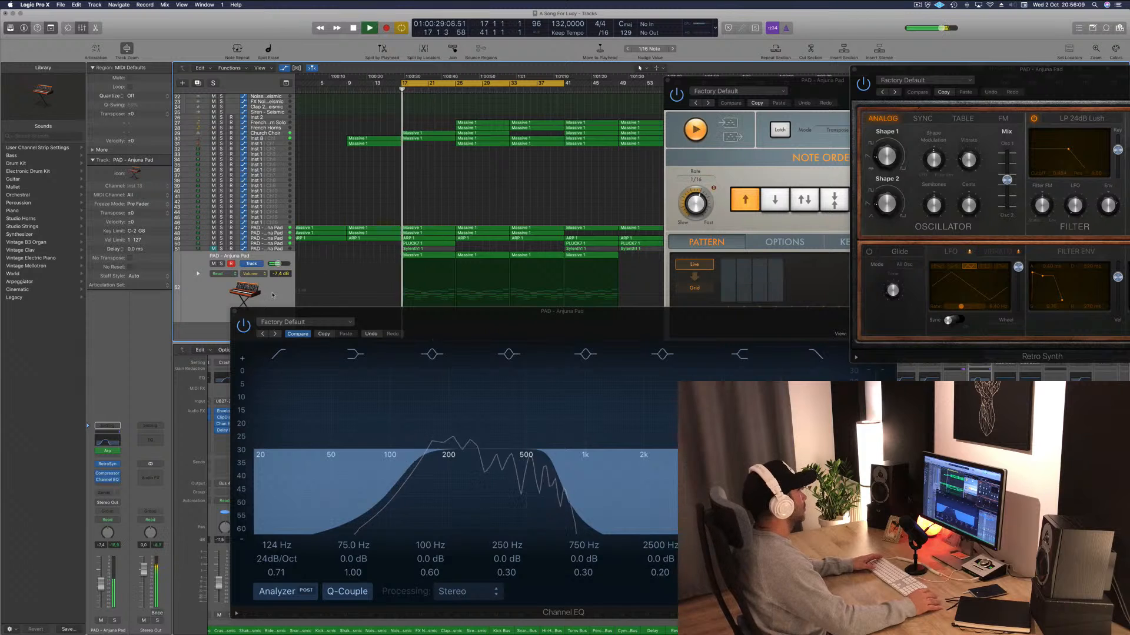
Set the pad track's volume to -7.2 dB and retune its EQ to a 104 Hz low cut with 0.75 Q and a 750 Hz high cut.
click(203, 291)
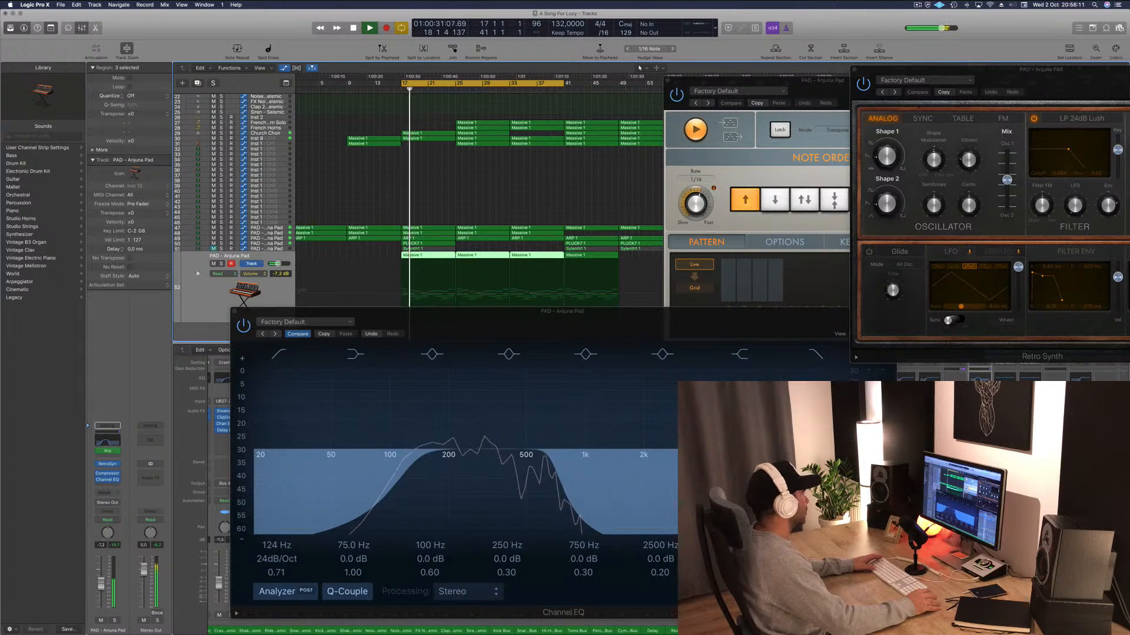
click(557, 470)
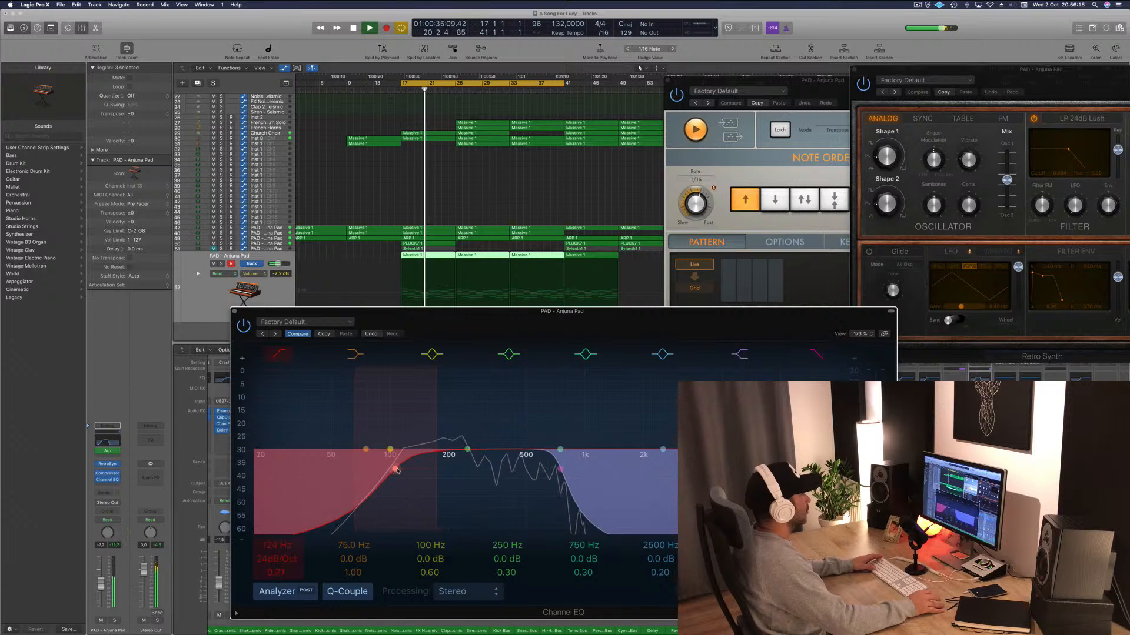
drag(397, 471, 397, 469)
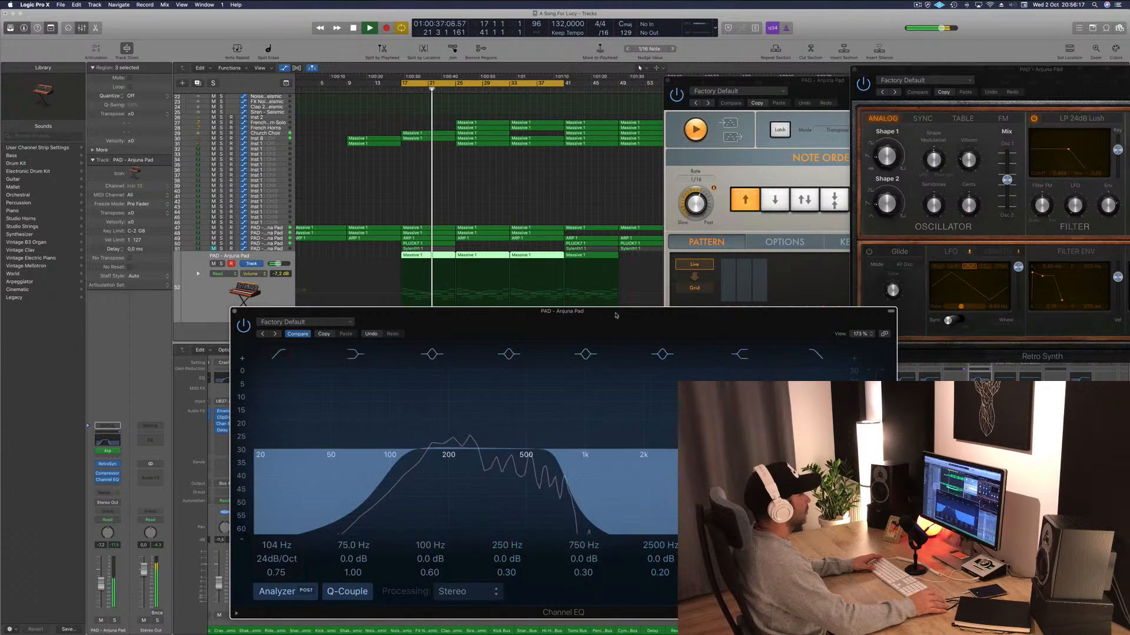
drag(617, 313, 450, 192)
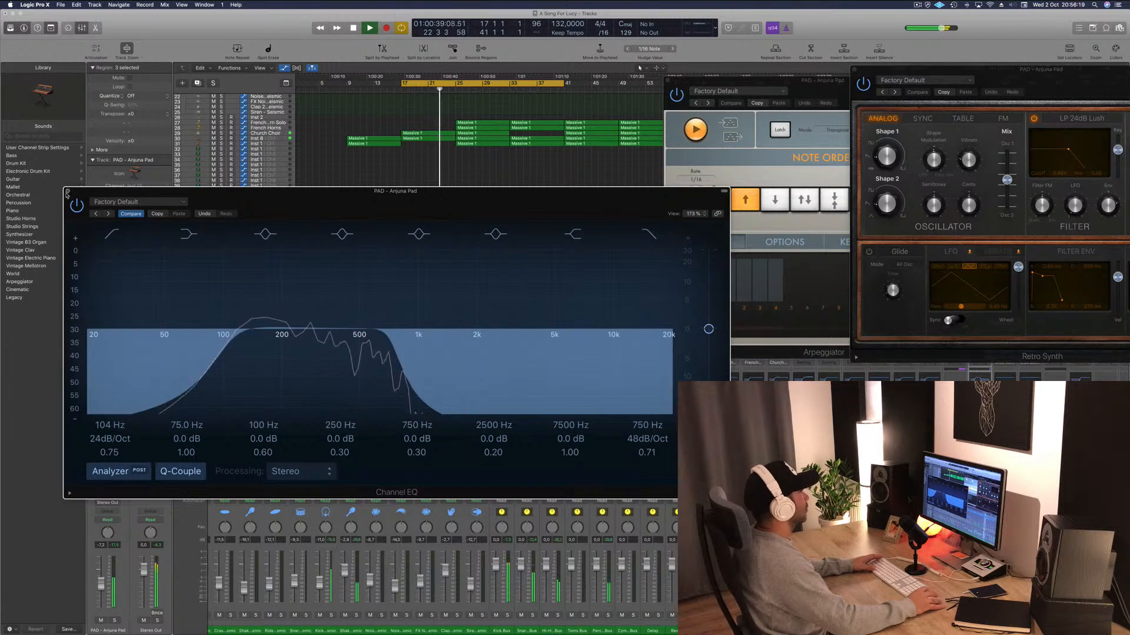
click(67, 192)
Audition Retro Synth presets during playback, including Big Syncer, Cheerful Melody and Deep Sigh, up to Digicream.
drag(753, 86, 382, 139)
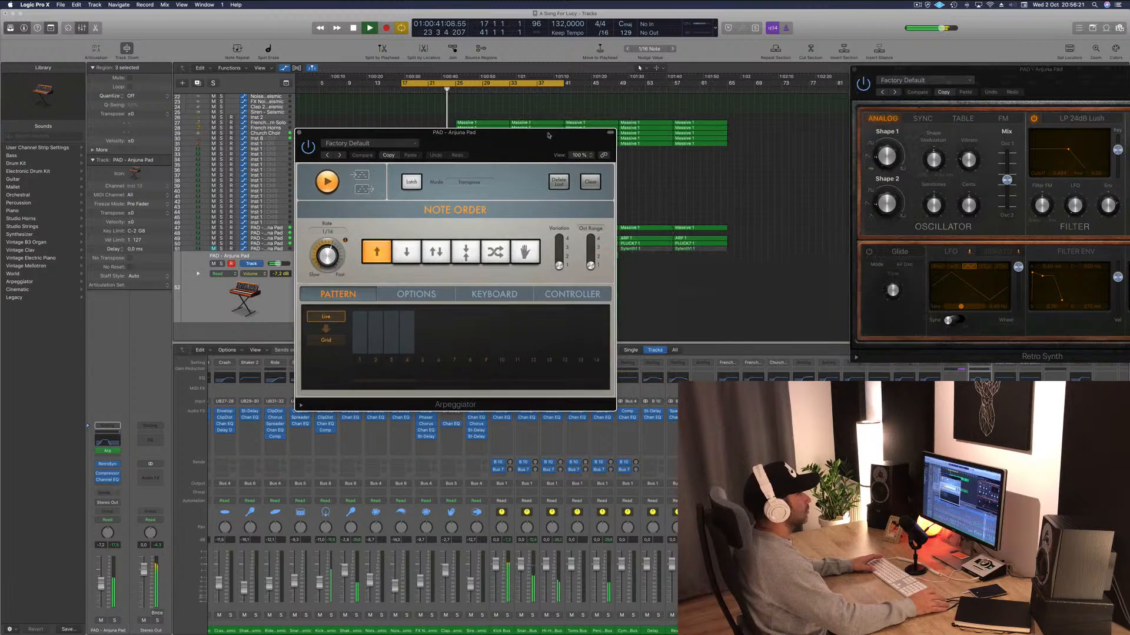
drag(1048, 73, 509, 106)
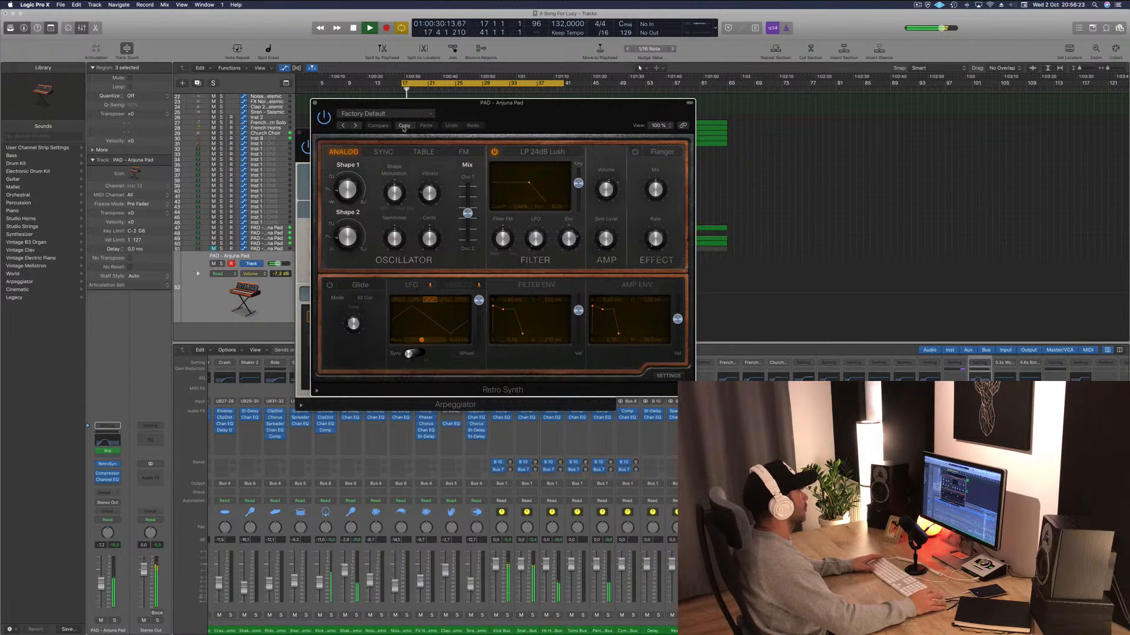
click(356, 125)
click(356, 126)
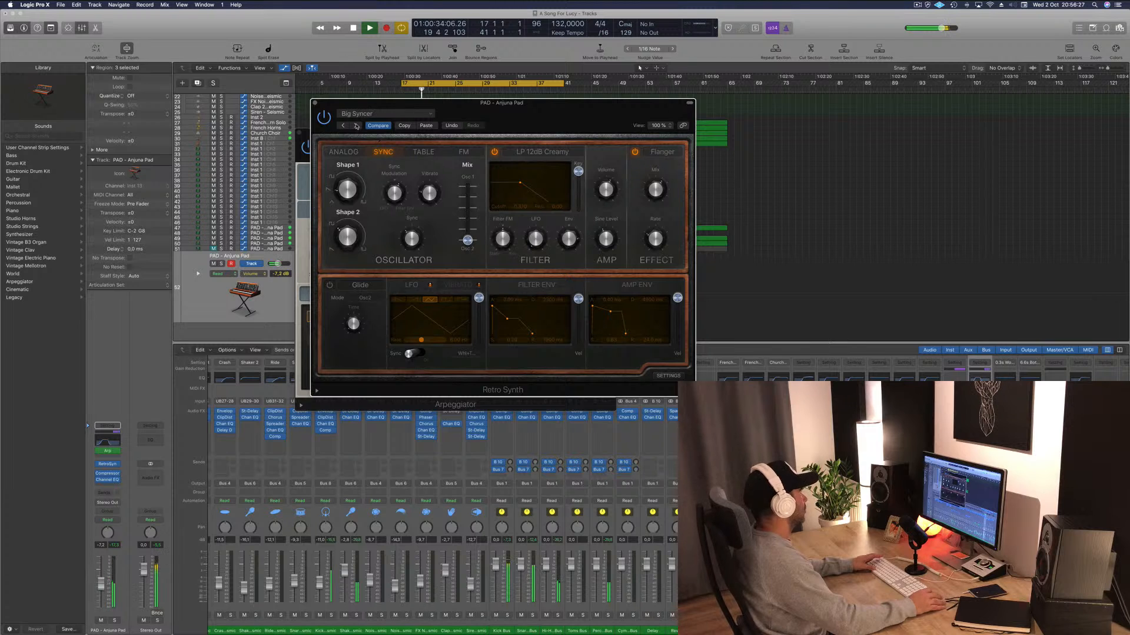
click(356, 125)
click(356, 125)
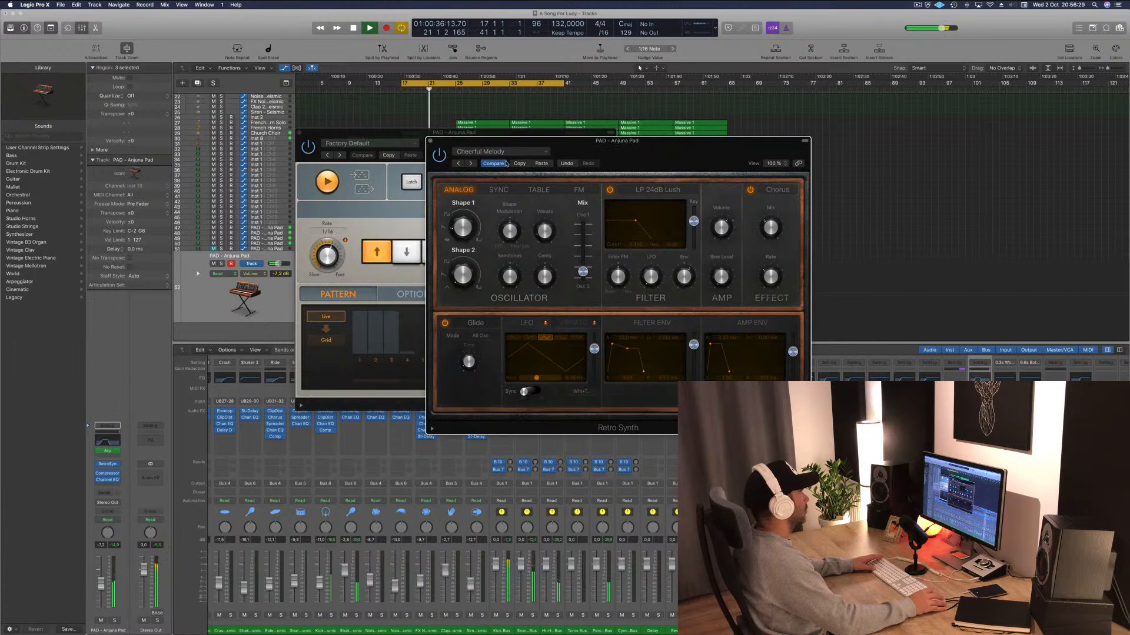
click(471, 163)
click(470, 163)
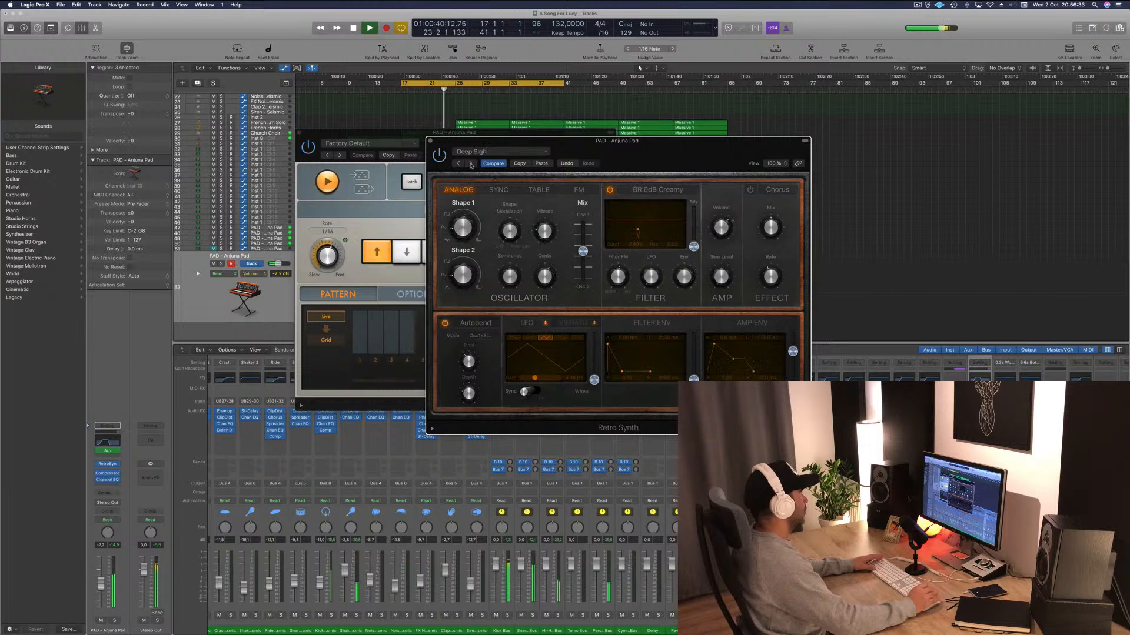
click(471, 163)
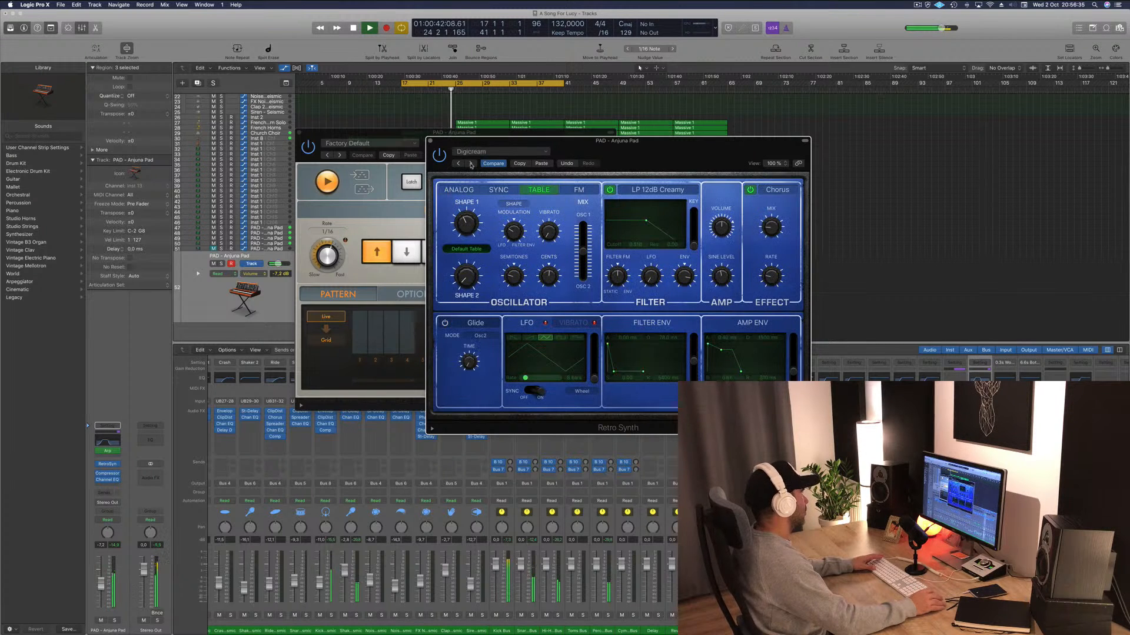
drag(612, 155, 697, 133)
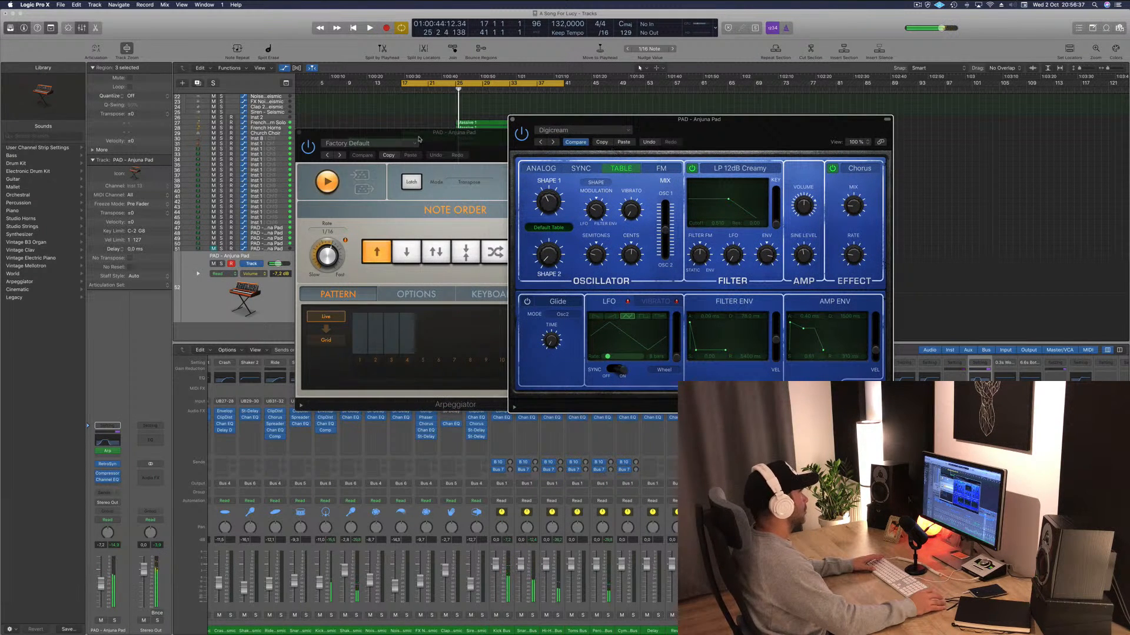
Replay from bar 17 and audition further Retro Synth presets, including Electricity Lead, Fifties SciFi and Hyper Lead, up to Simple Analog Lead.
key(space)
drag(419, 140, 813, 163)
click(552, 142)
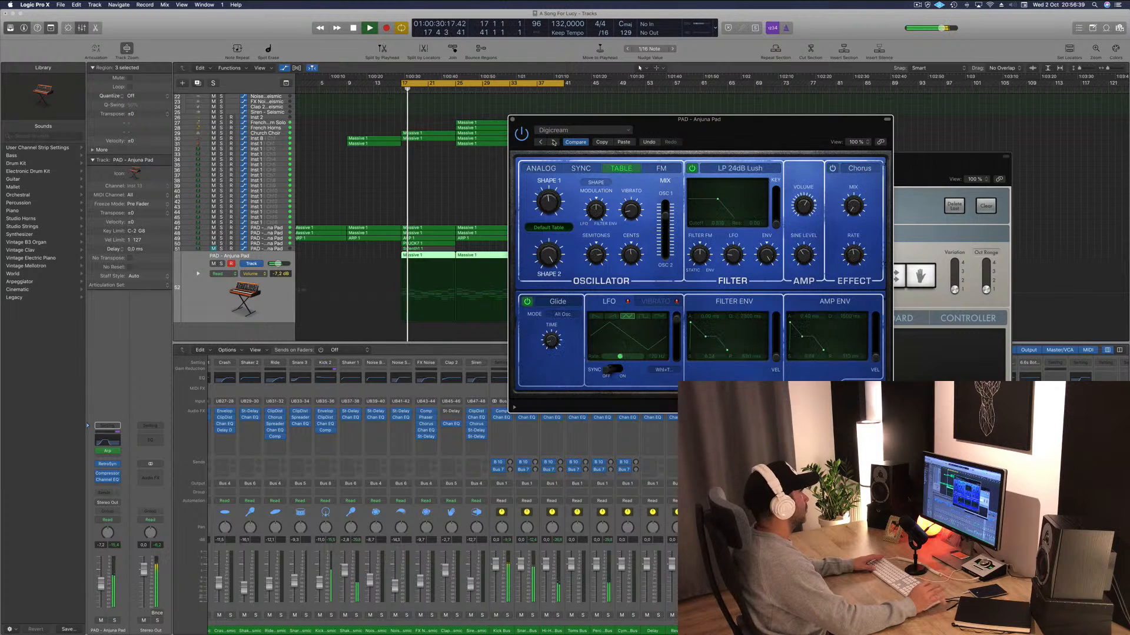
click(553, 142)
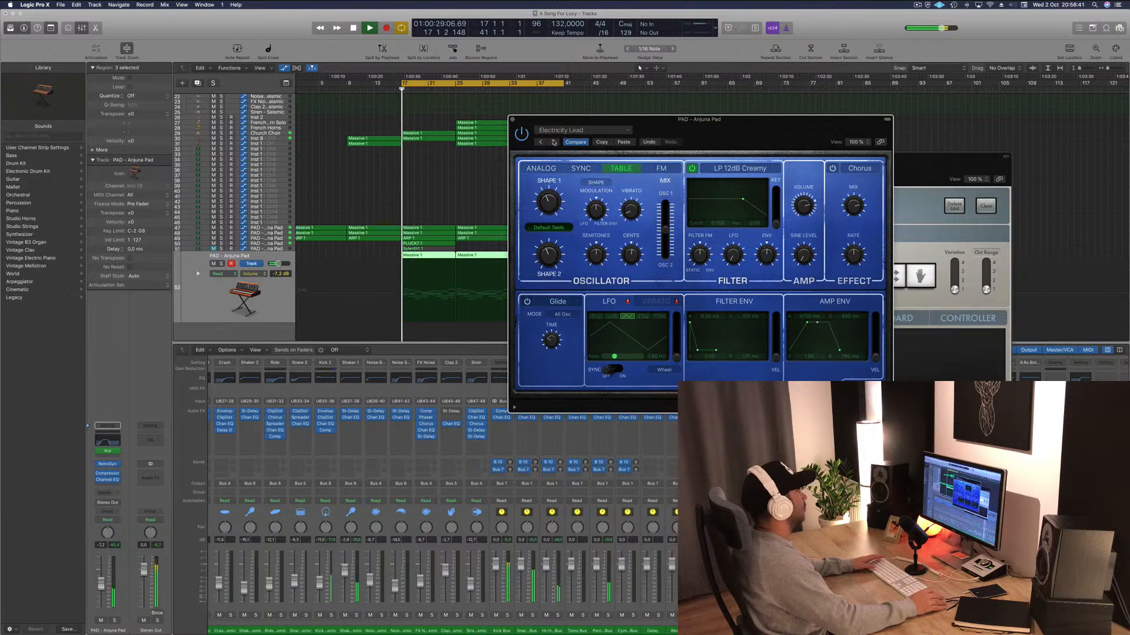
click(553, 143)
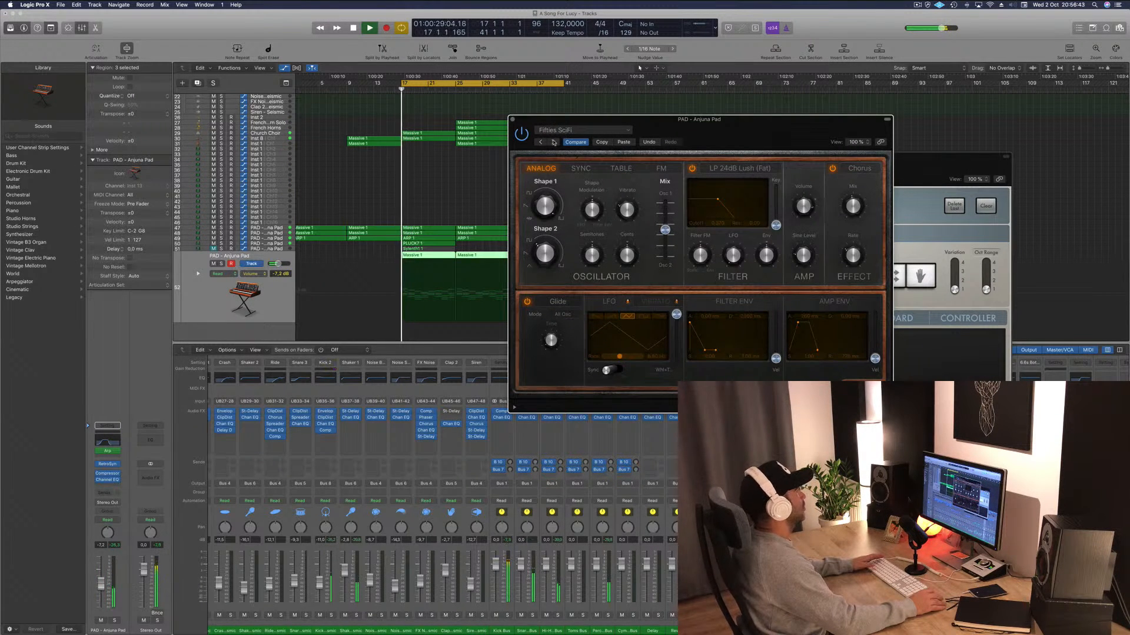
click(554, 142)
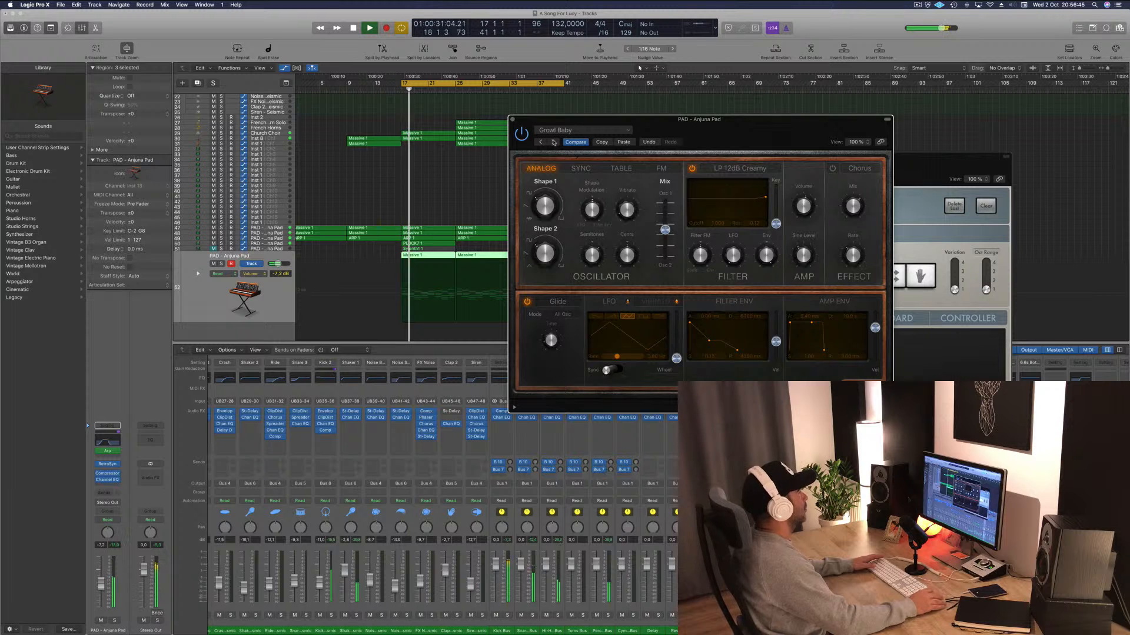
click(553, 142)
click(554, 142)
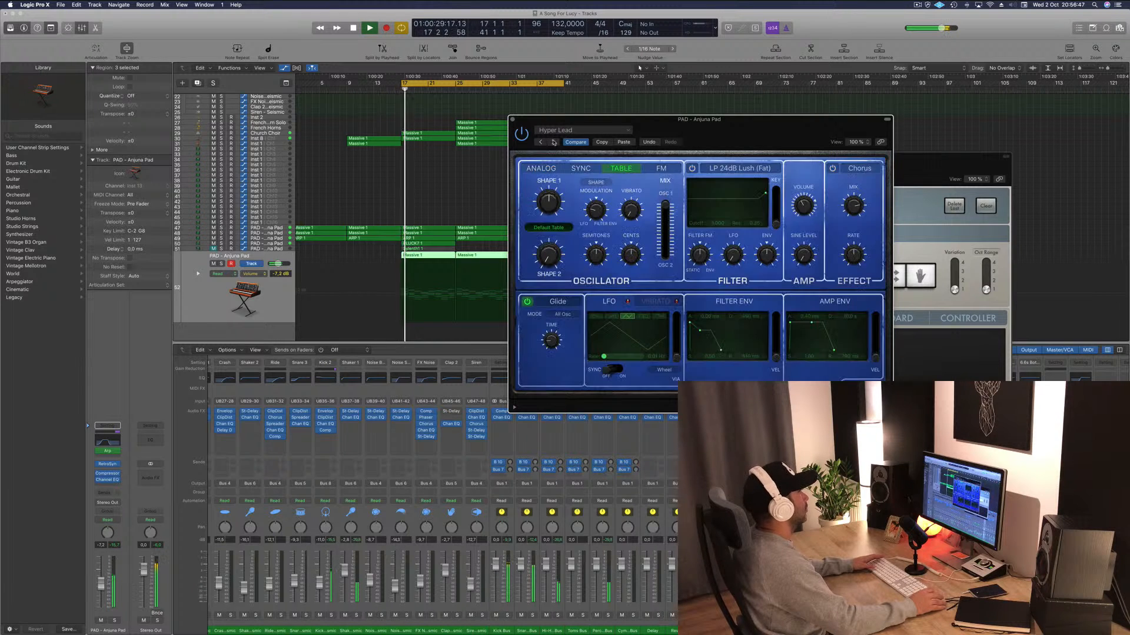
click(553, 142)
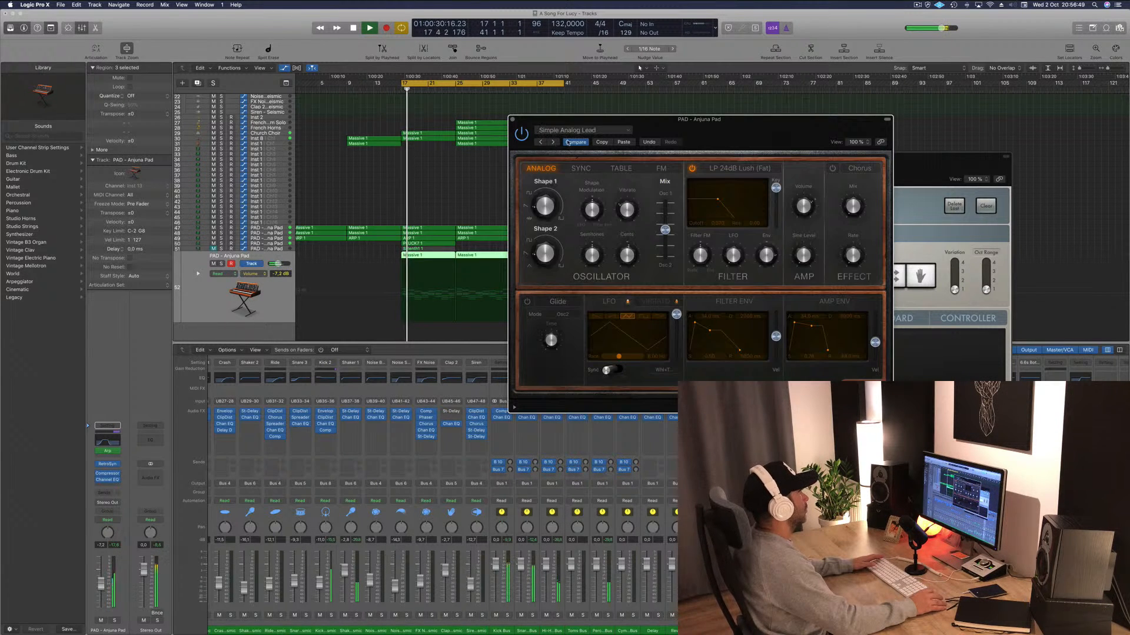
Revert Retro Synth from the Simple Analog Lead preset to its original sound settings.
drag(732, 135, 699, 86)
click(647, 161)
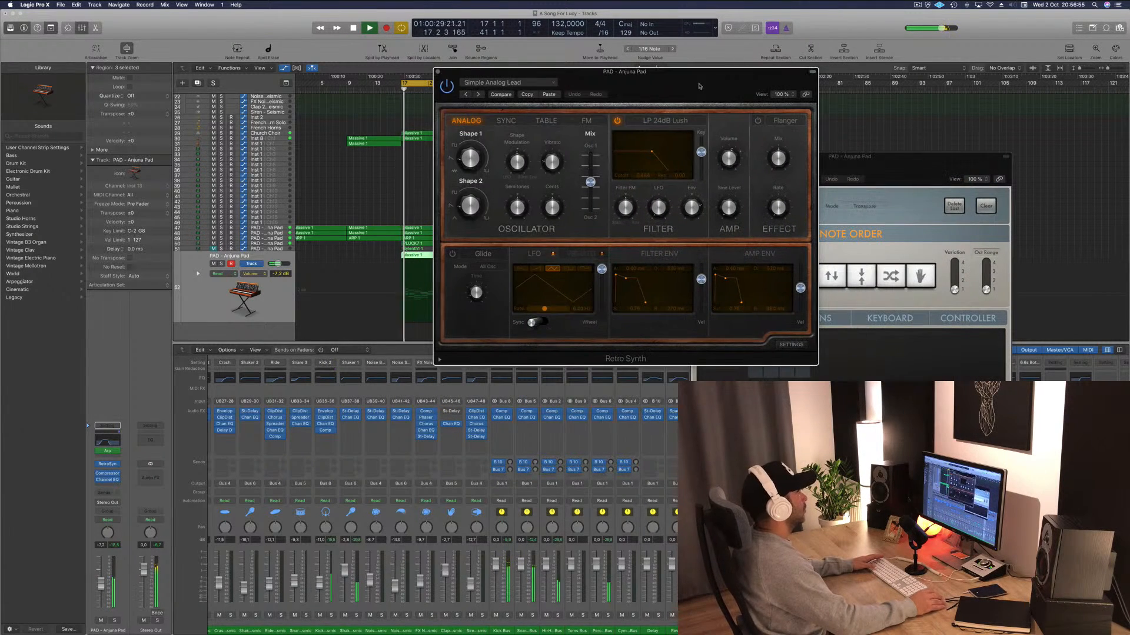
drag(623, 110, 763, 143)
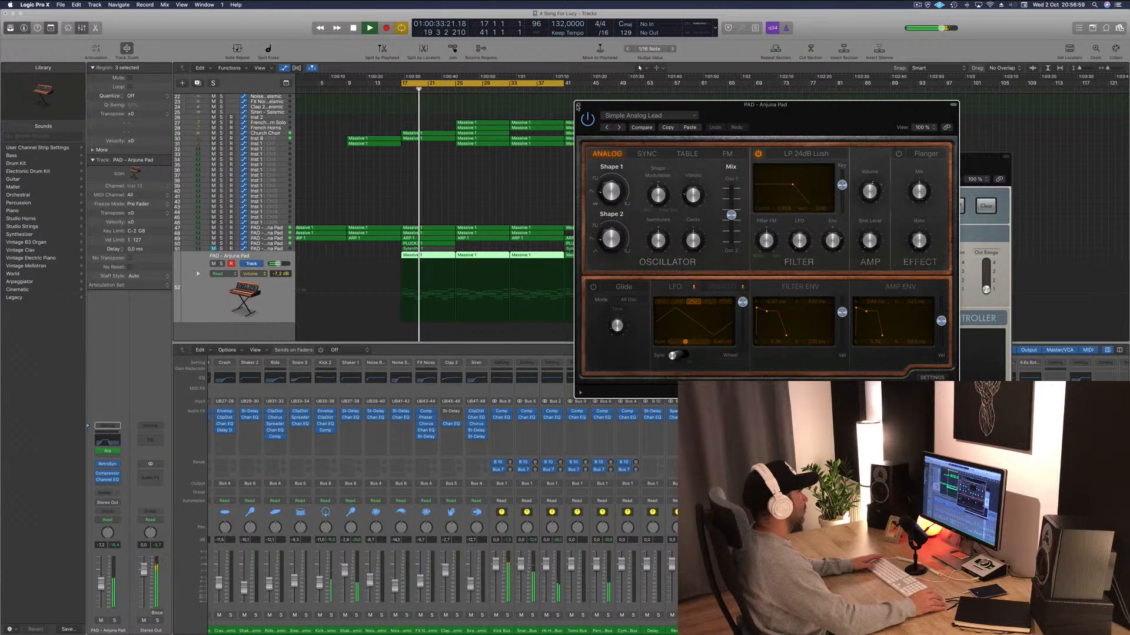
Close the pad's Retro Synth window and hide the remaining open plug-in windows.
click(578, 105)
click(254, 300)
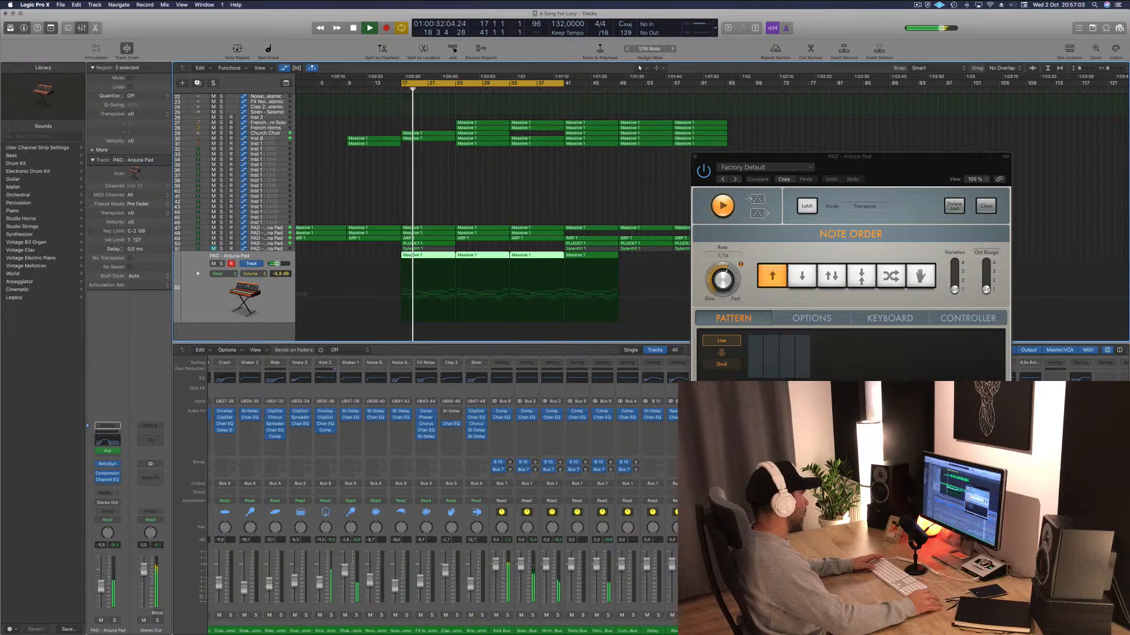
drag(735, 167, 559, 168)
key(v)
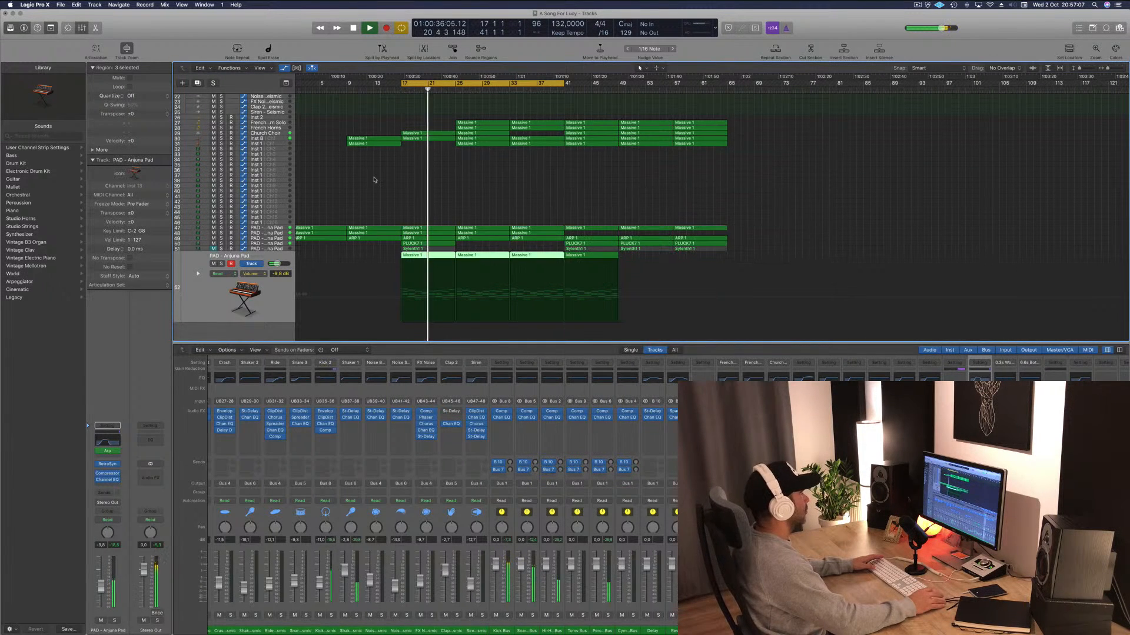
Deselect the regions and hide the mixer so the whole arrangement fits in the tracks area.
click(373, 174)
scroll(389, 194, up, 5)
scroll(415, 232, up, 3)
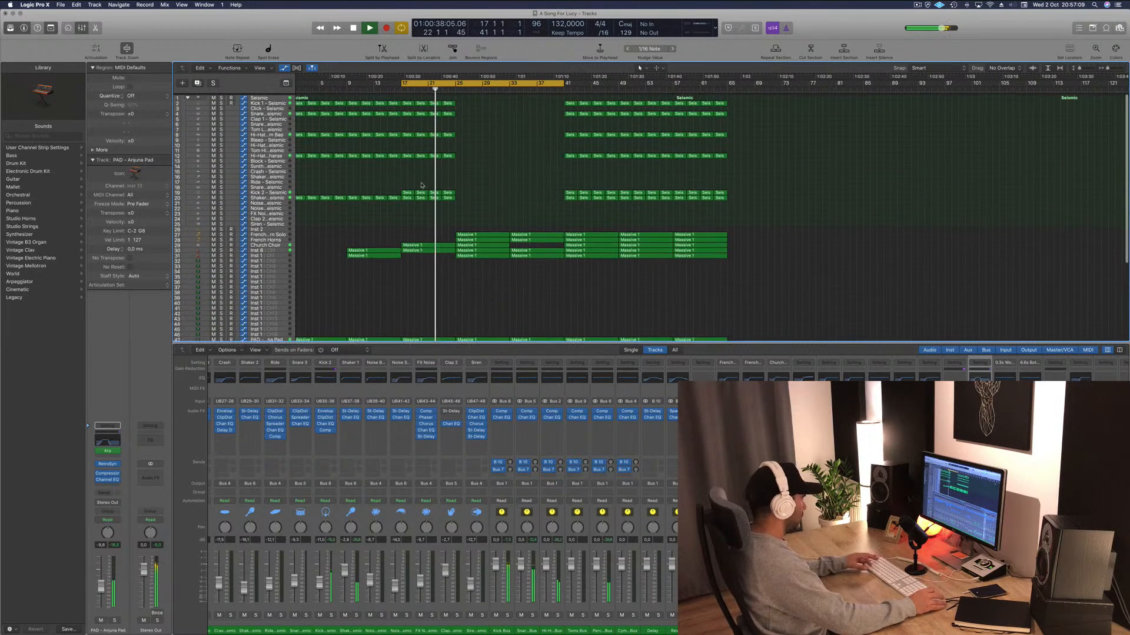
scroll(433, 293, down, 1)
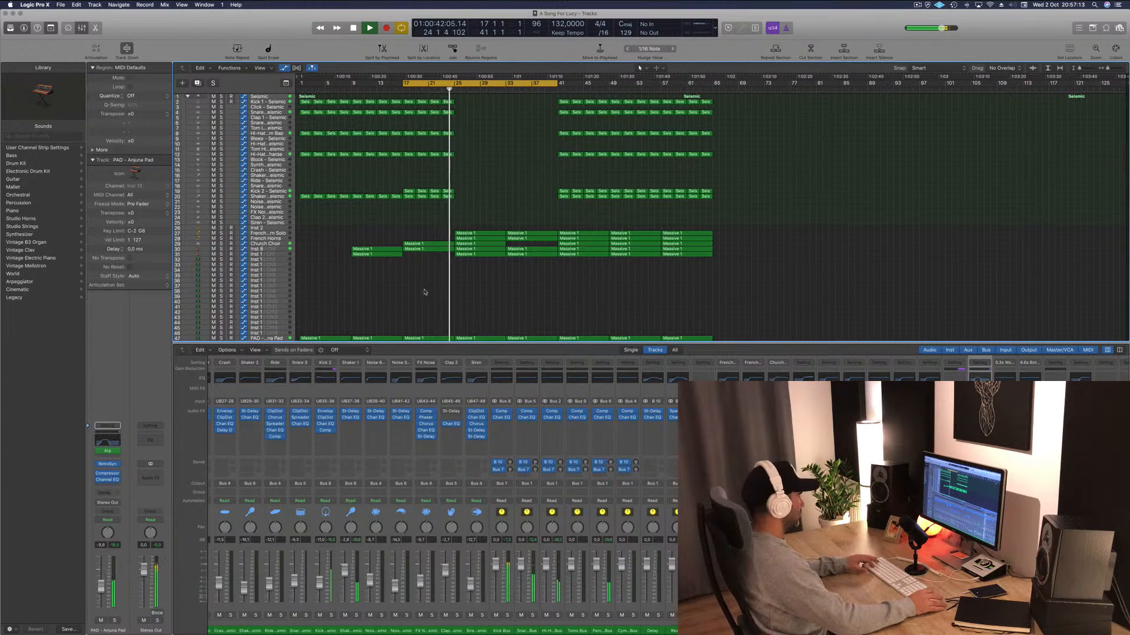
key(x)
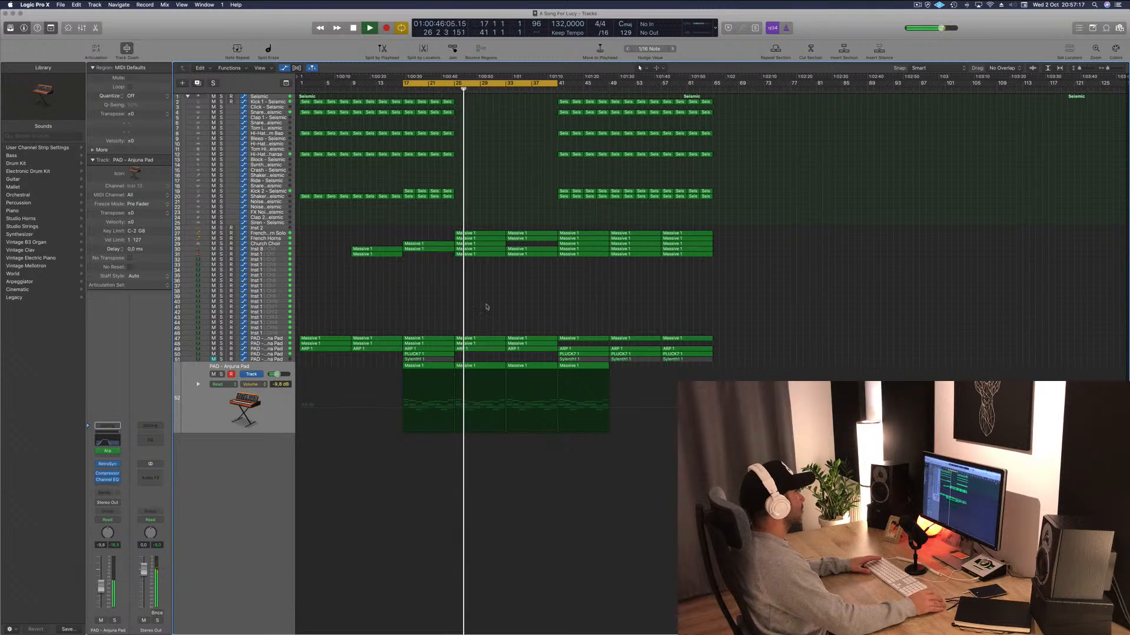
Stop playback and set the PAD - Anjuna Pad track's automation mode to Touch.
click(239, 407)
key(space)
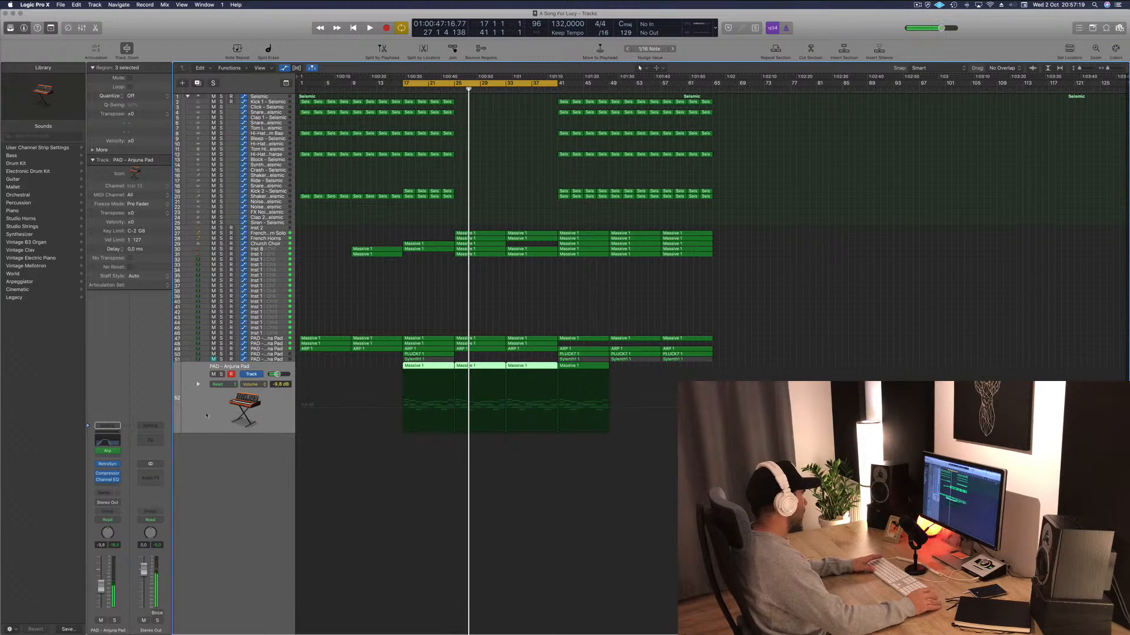
click(114, 504)
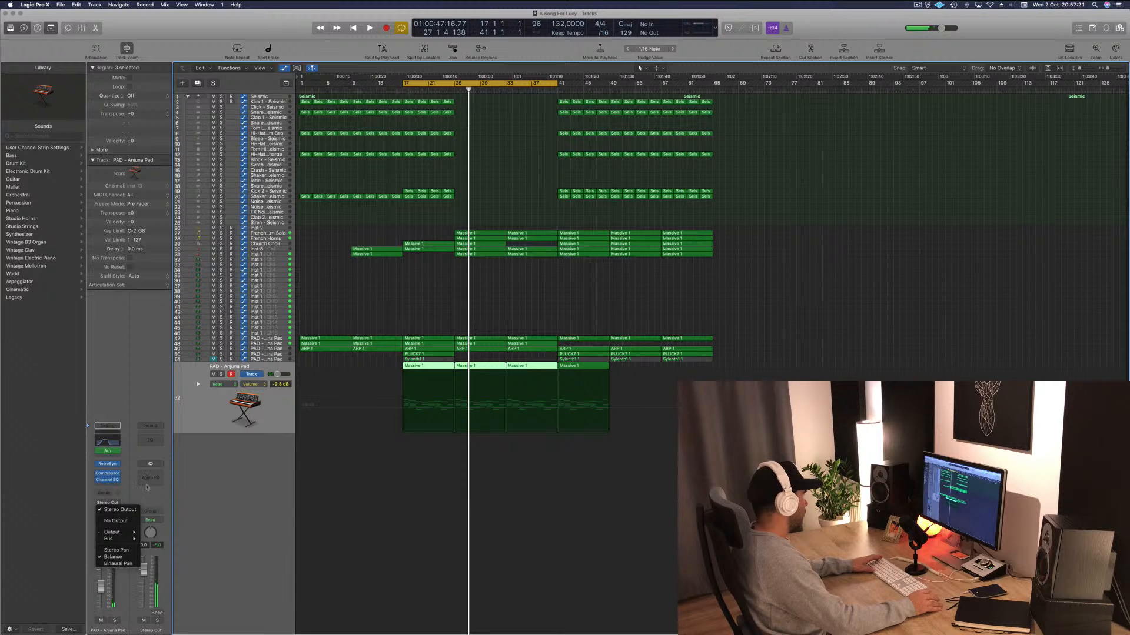
click(110, 518)
click(110, 519)
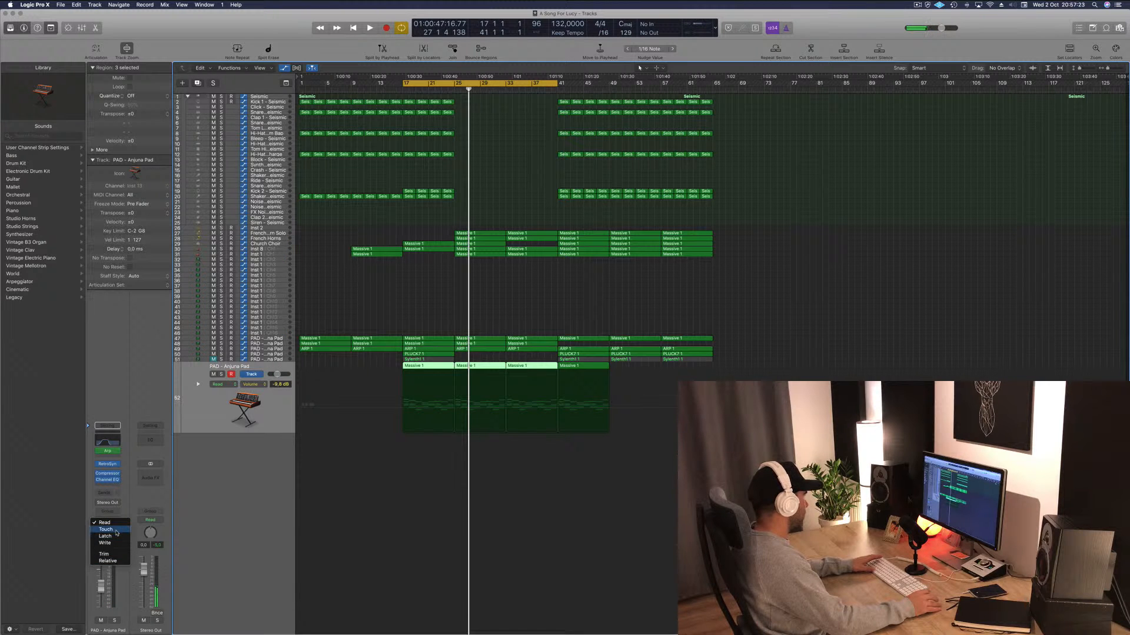
click(117, 532)
Record a slight lowering of the pad's Channel EQ high-cut frequency as automation while playing from bar 17, and close the EQ.
click(106, 444)
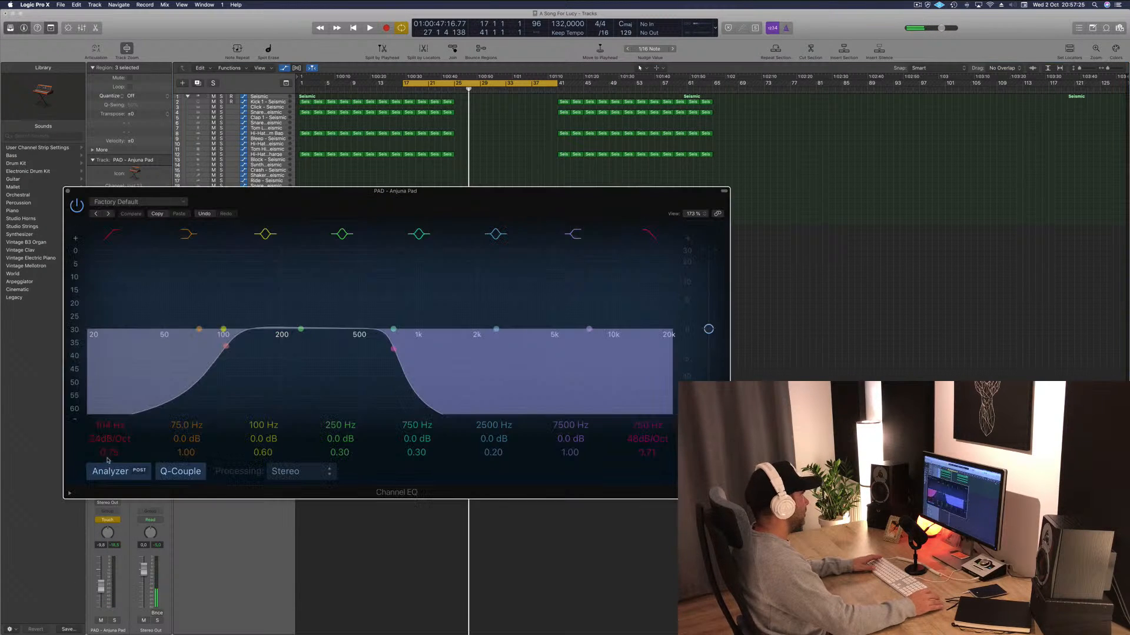
drag(454, 199, 893, 232)
drag(991, 237, 918, 243)
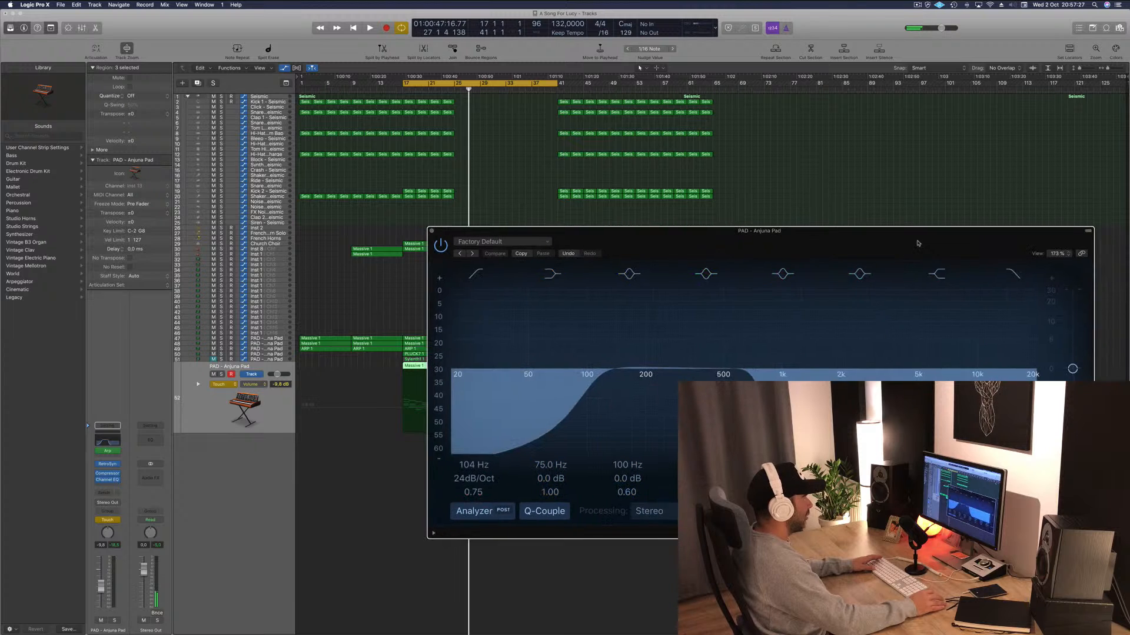
key(space)
drag(757, 386, 749, 386)
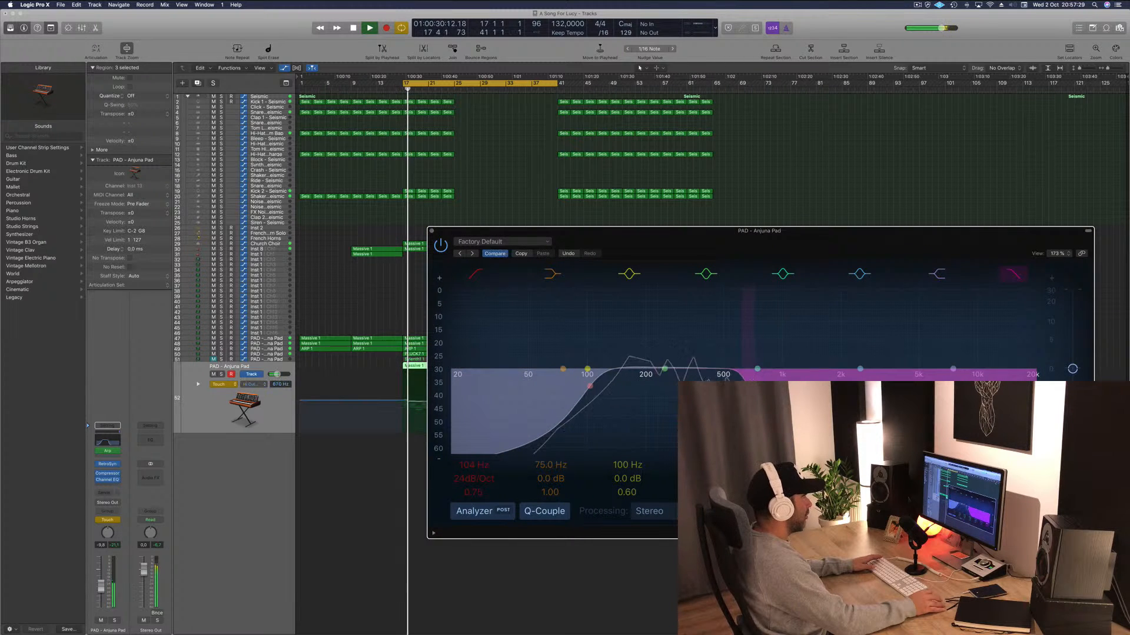
click(431, 231)
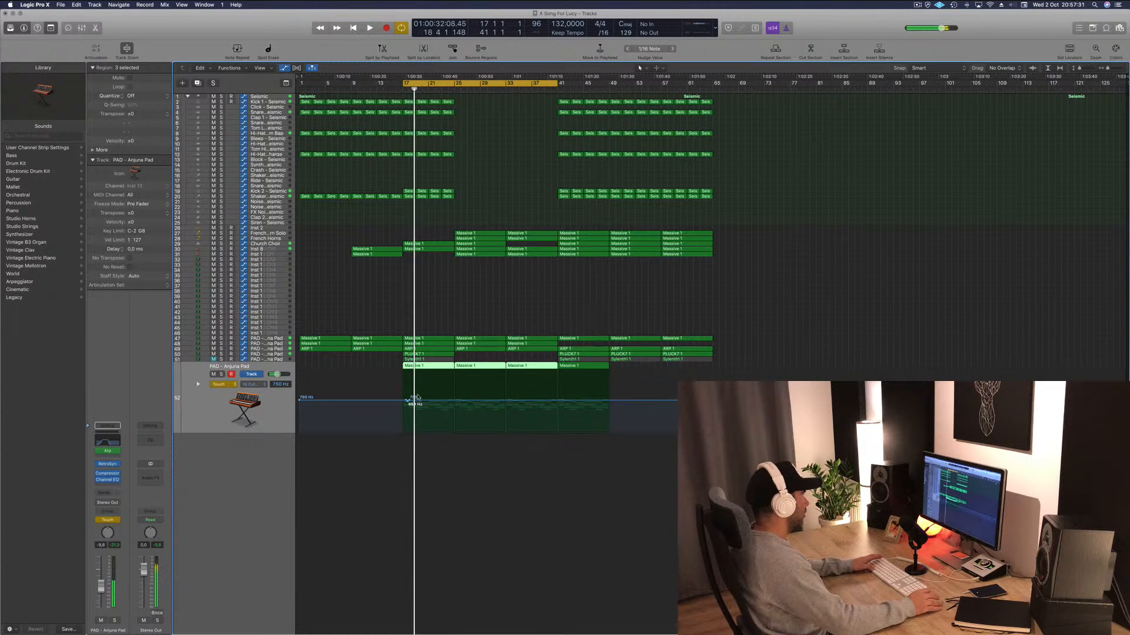
Reshape the recorded high-cut automation into a gradual descent to a point at bar 17, and return the pad track to Read mode.
drag(408, 400, 402, 404)
click(223, 384)
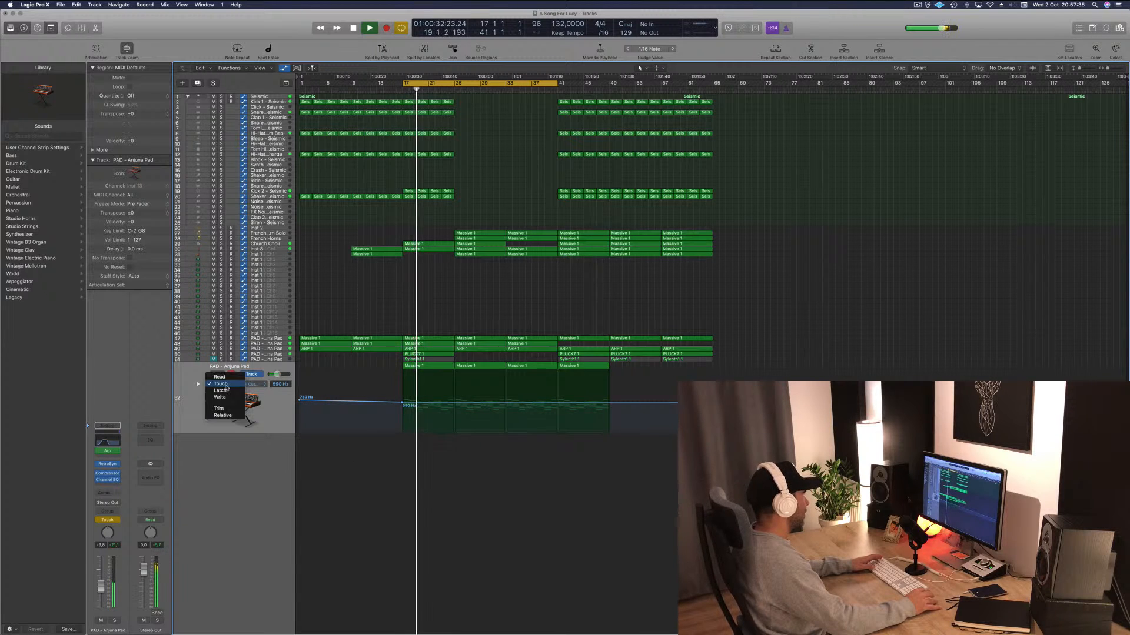
click(221, 377)
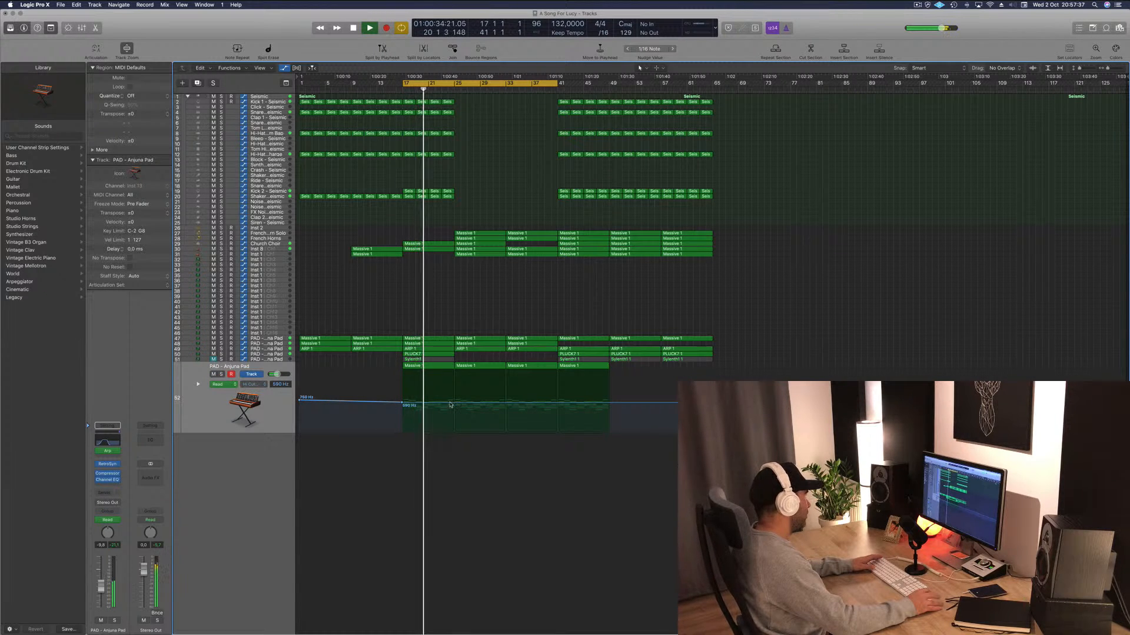
Add a dip in the pad's high-cut automation at bar 25 that rises toward bar 33, and lower the bar 33 point slightly.
drag(452, 403, 504, 403)
click(504, 411)
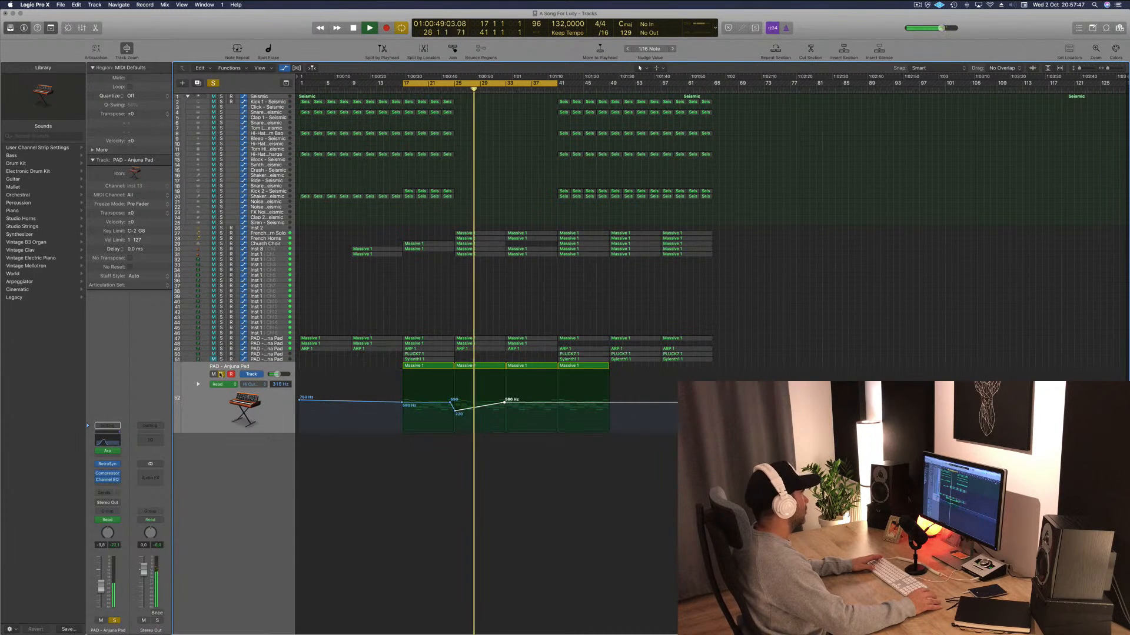
drag(505, 404, 505, 408)
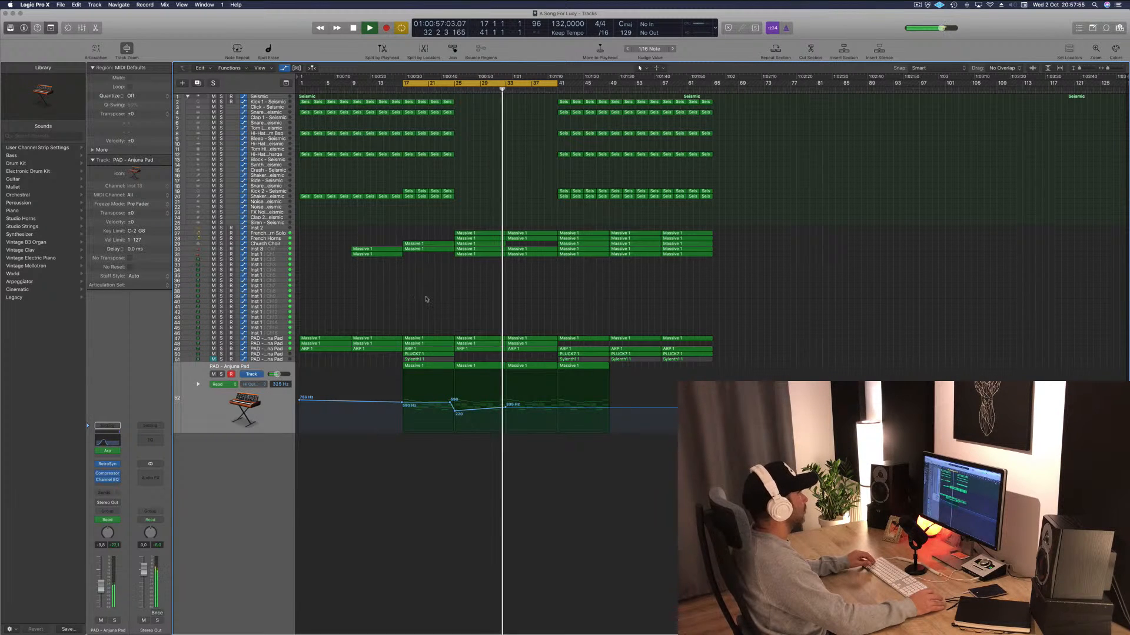
Replay the section from bar 17 to check the pad's filter automation within the full mix, and stop playback.
click(920, 5)
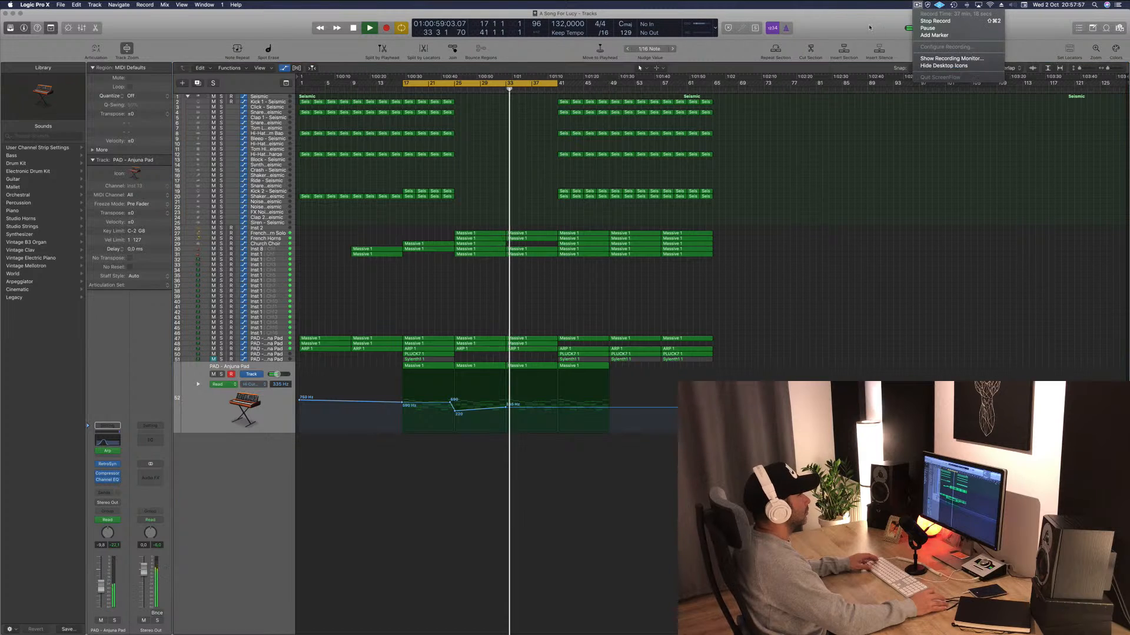
click(790, 217)
key(space)
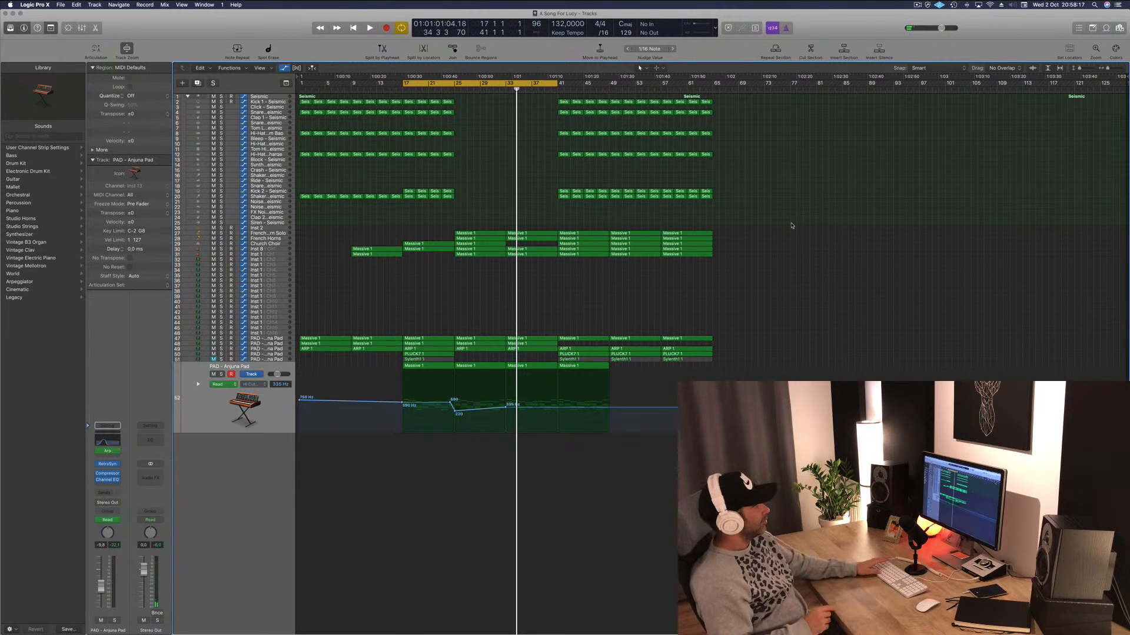
key(space)
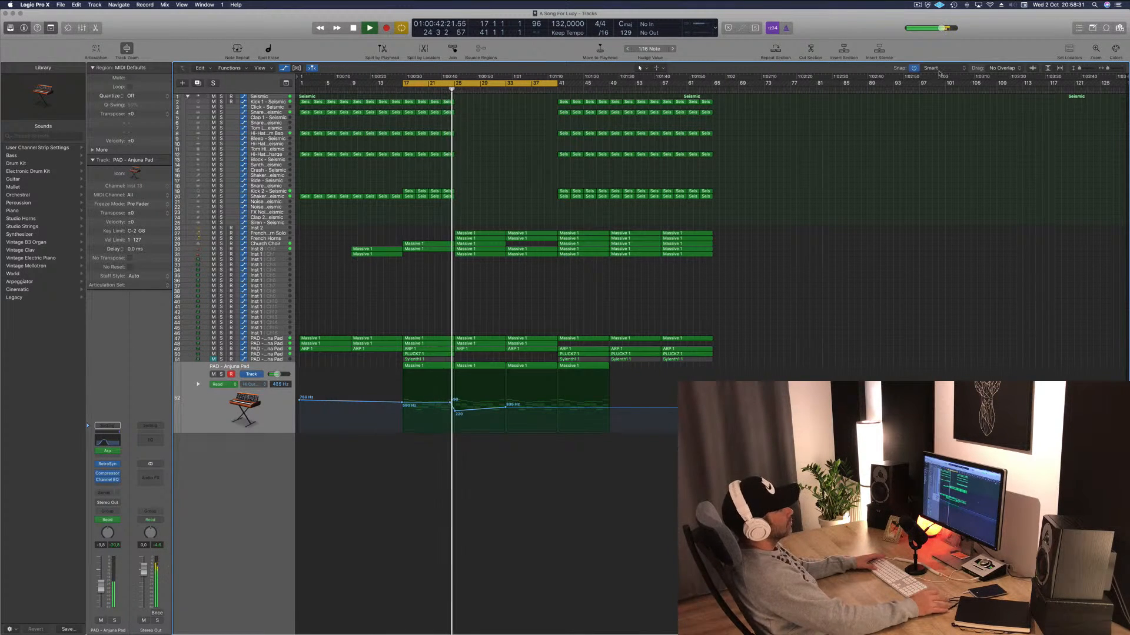
key(space)
click(917, 5)
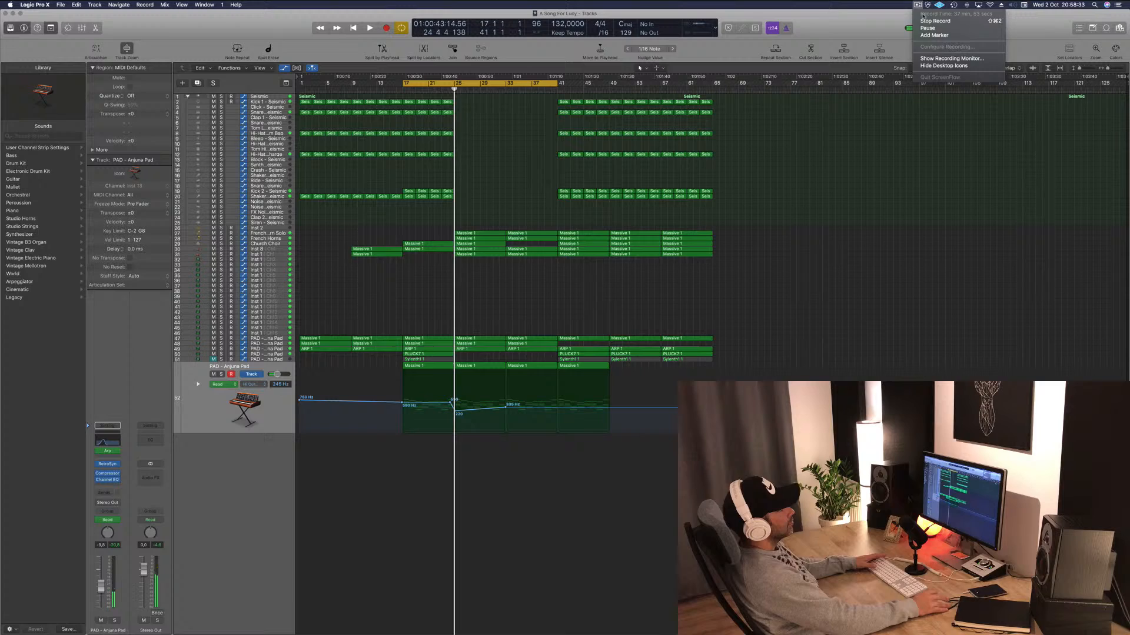
click(928, 21)
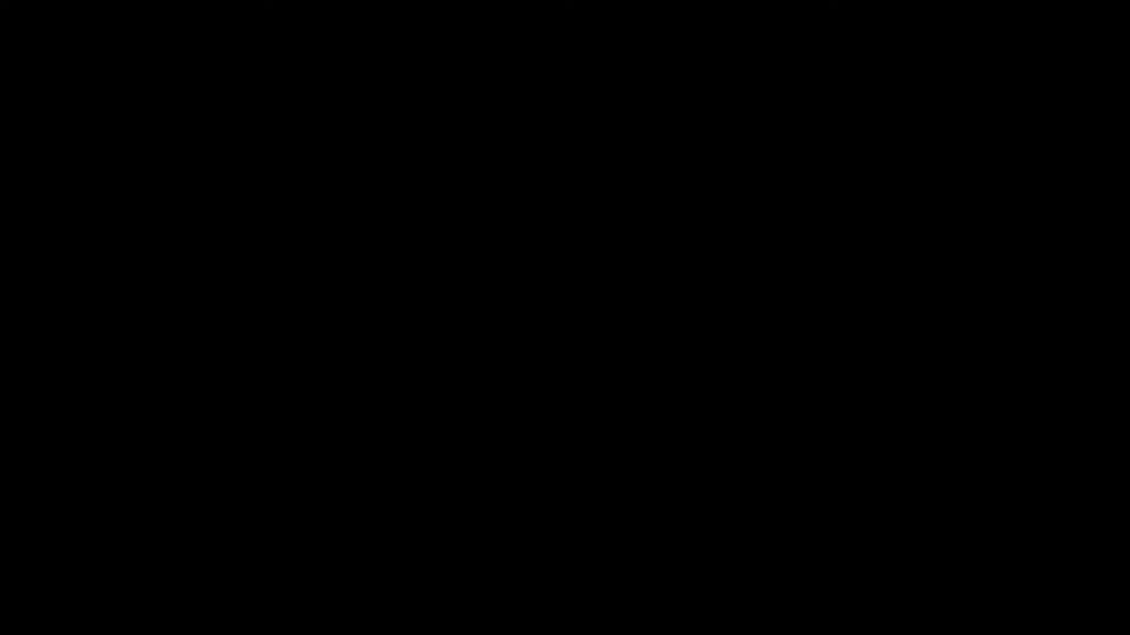